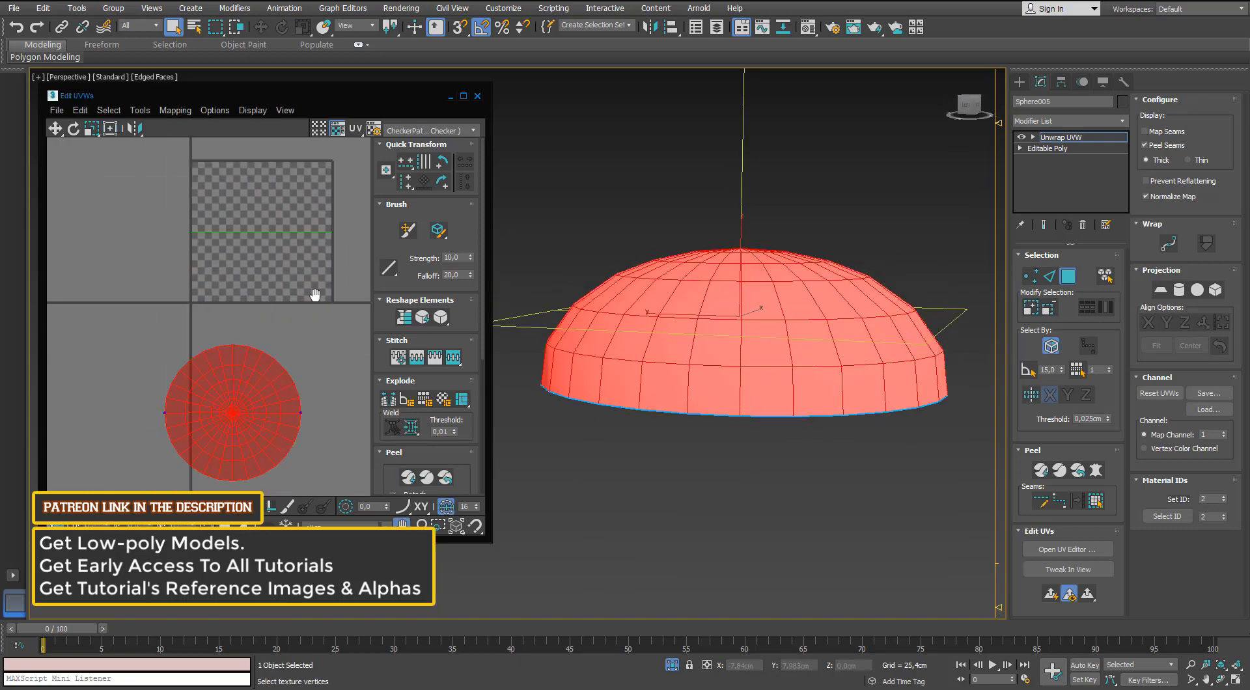
Select the bottom rim faces of the dome base and apply a planar projection to them.
drag(223, 402, 271, 345)
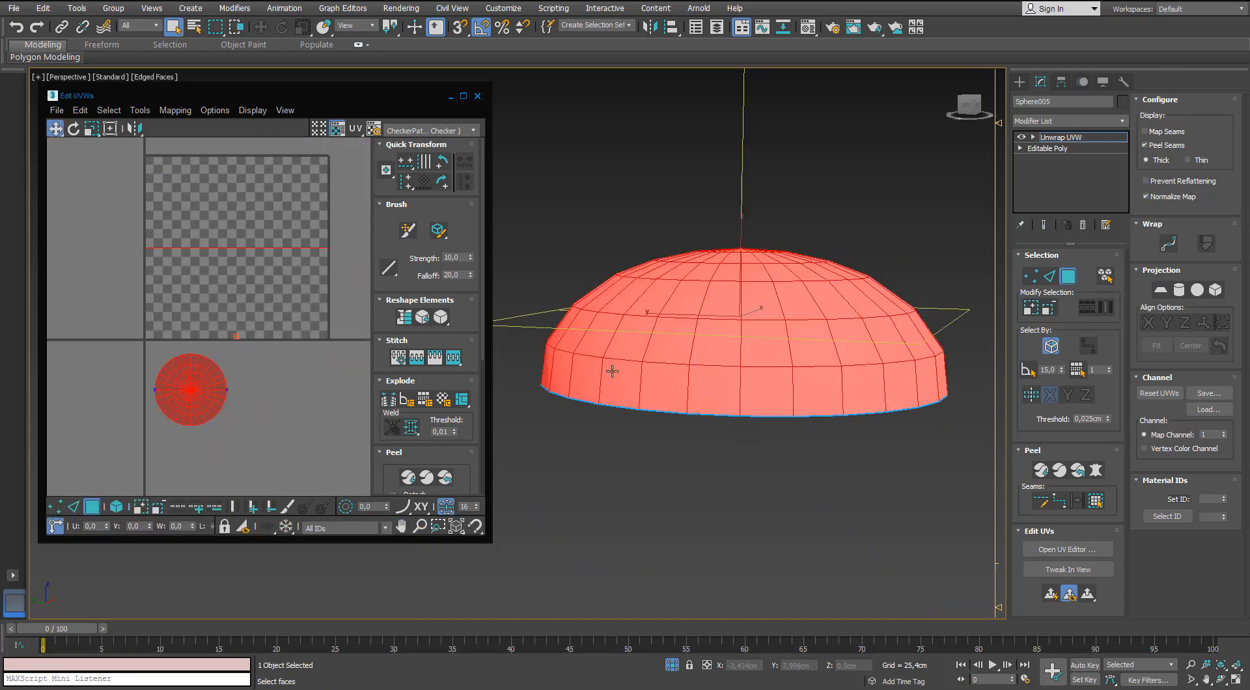
alt+middle_drag(602, 365, 739, 284)
click(736, 272)
click(1095, 500)
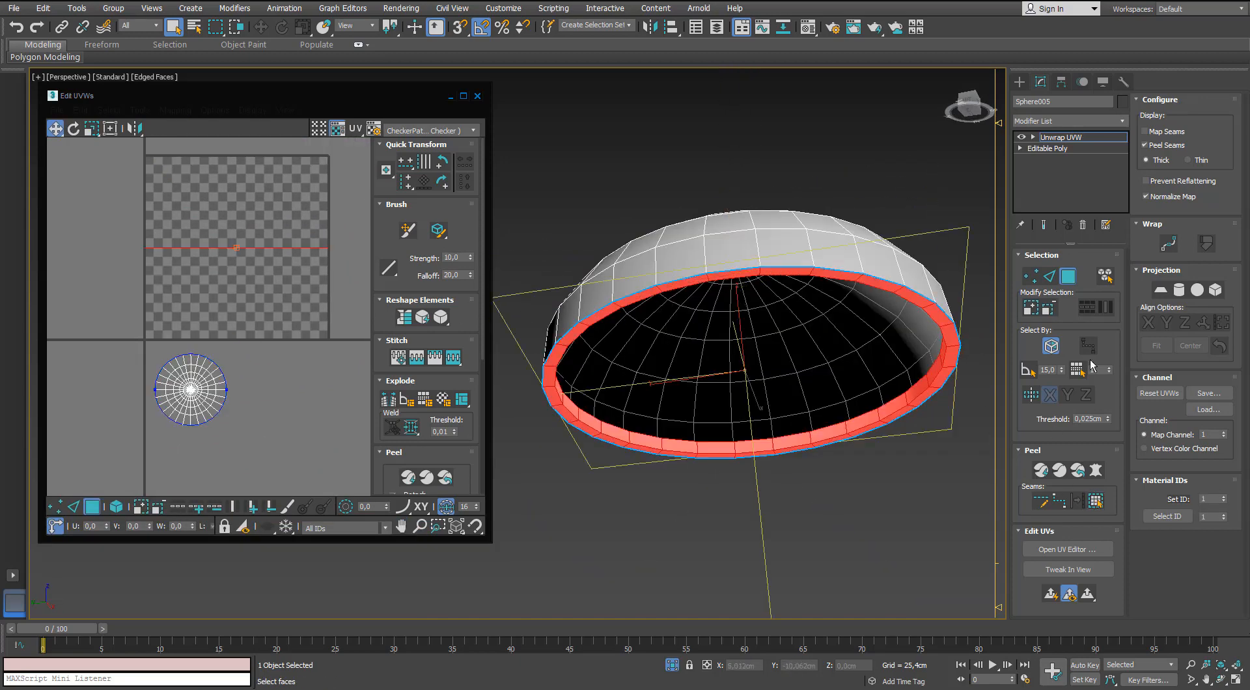
click(1160, 291)
Select all of the dome's UV faces in the UV editor and rescale the dome and rim shells to matching proportions.
scroll(292, 357, down, 2)
drag(274, 423, 150, 227)
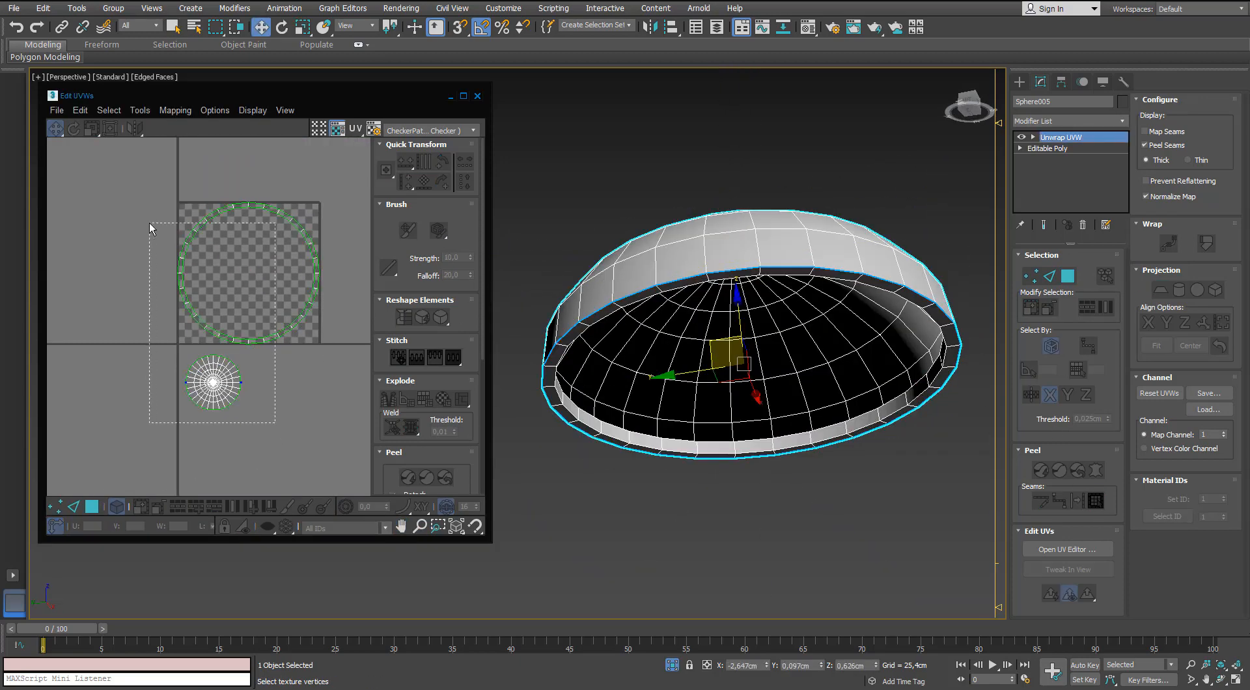
click(93, 507)
drag(275, 416, 173, 116)
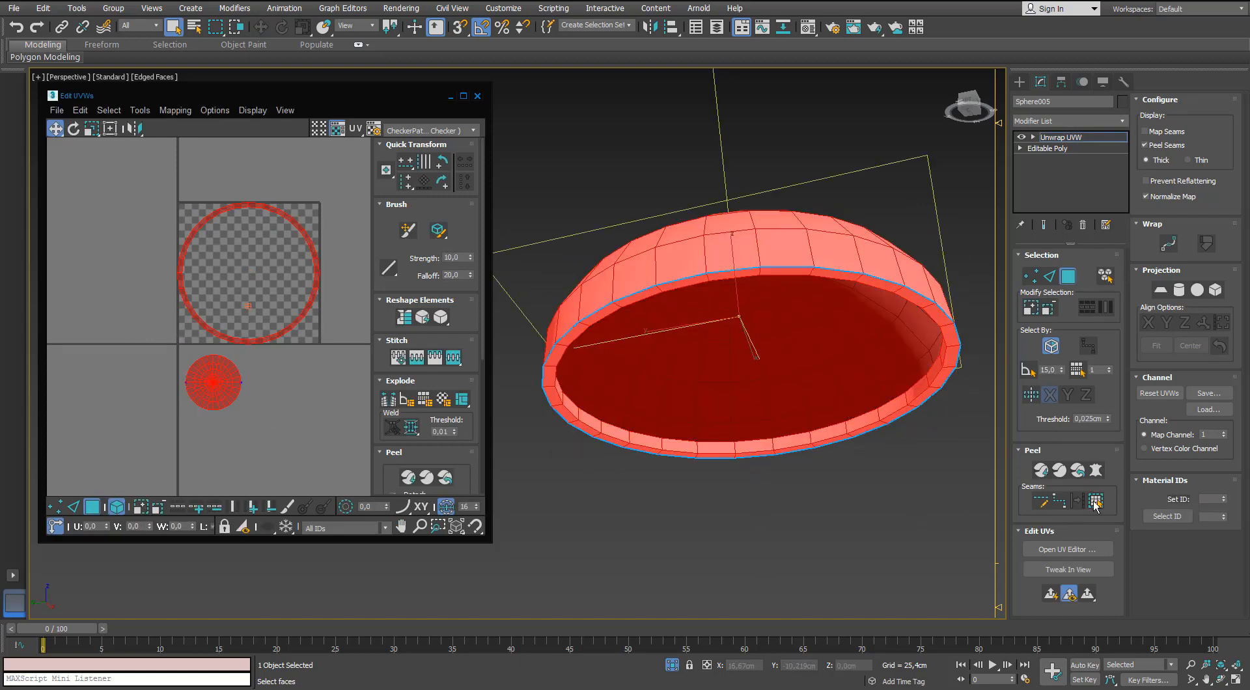
drag(377, 476, 360, 326)
click(390, 477)
Move the dome and rim UV shells side by side above the checker tile.
scroll(292, 345, down, 2)
click(245, 397)
drag(245, 397, 241, 207)
click(270, 263)
drag(273, 259, 330, 164)
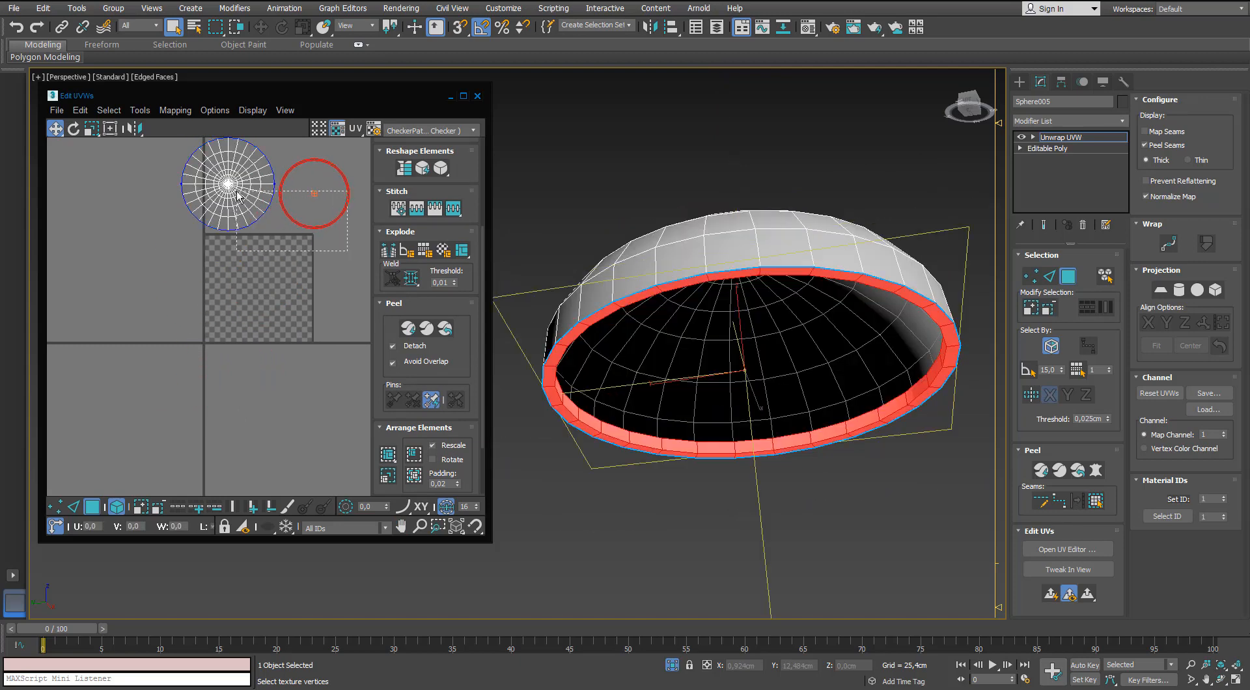
Select both UV shells and scale them down together, placing them just above the upper edge of the tile.
drag(236, 194, 234, 190)
scroll(251, 190, up, 2)
key(r)
drag(237, 218, 171, 263)
scroll(235, 243, up, 2)
key(r)
click(257, 339)
Assign the checker material 04 - Default to the dome and show it shaded in the viewport.
key(m)
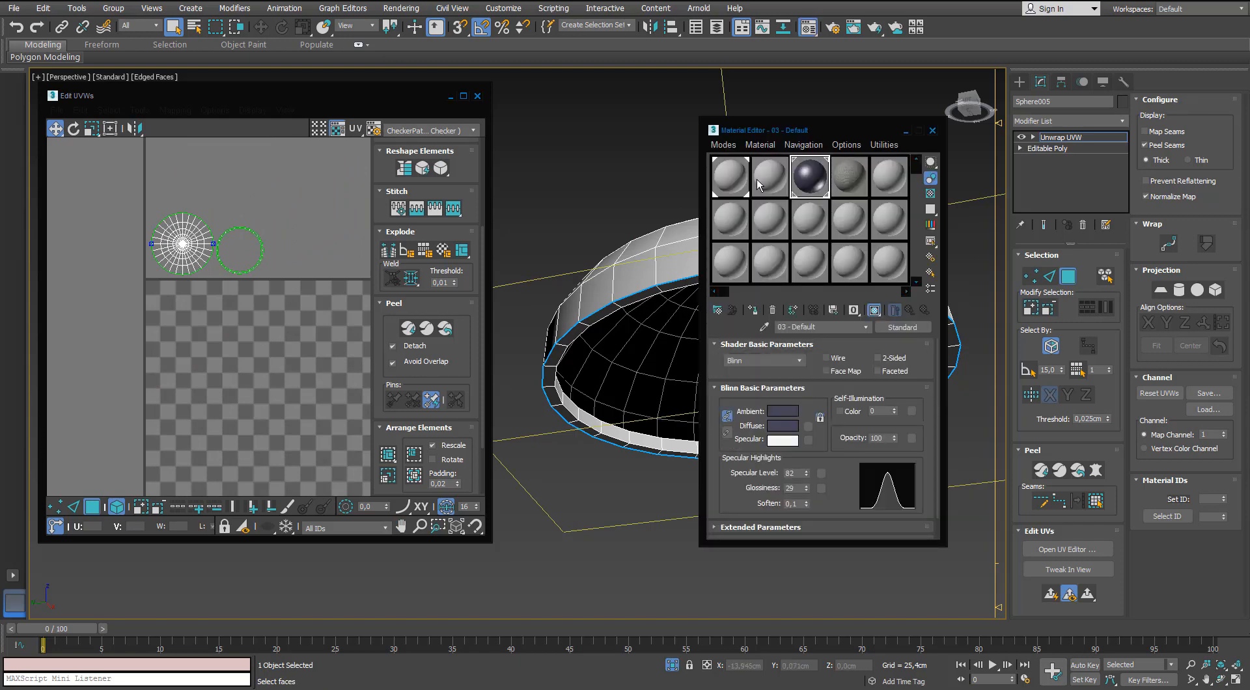
click(859, 312)
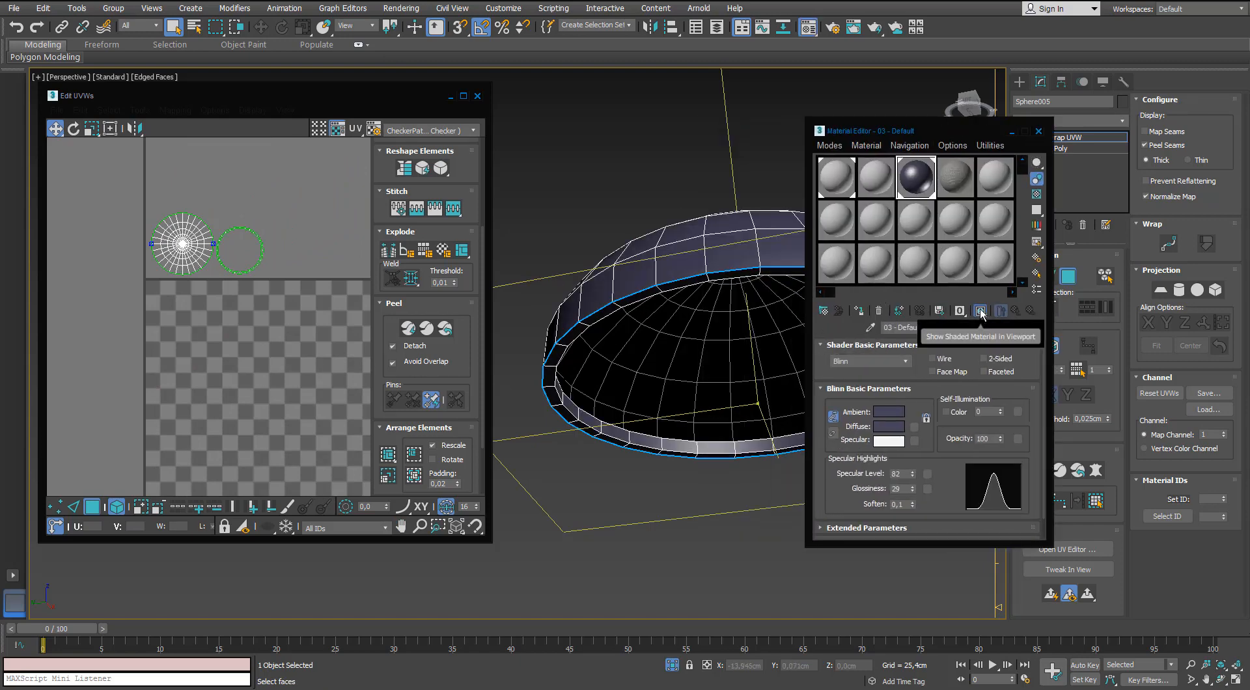
key(ctrl+z)
click(954, 181)
click(859, 311)
click(979, 313)
Relax the dome's UV shell by polygon angles with 100 iterations and an amount of 0,1.
alt+middle_drag(677, 212, 641, 280)
click(224, 299)
click(140, 110)
click(138, 329)
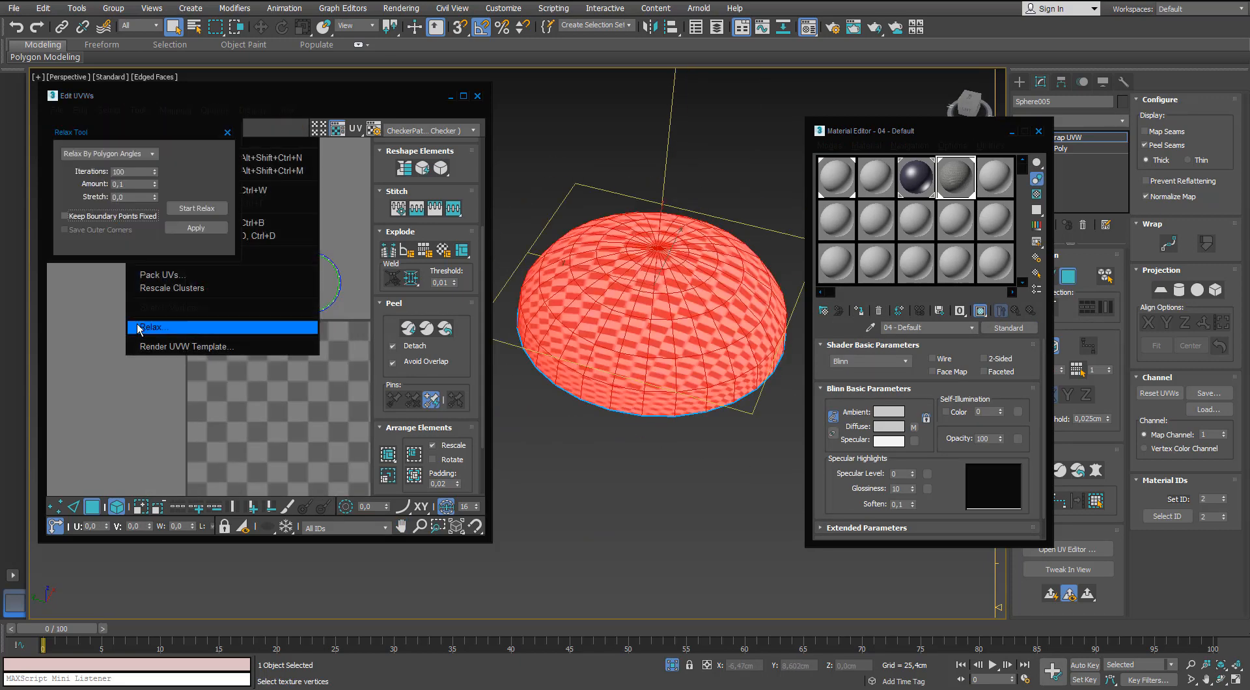
click(197, 209)
click(197, 209)
middle_drag(255, 357, 268, 385)
scroll(268, 325, up, 3)
click(260, 354)
click(201, 319)
middle_drag(201, 321, 219, 262)
middle_drag(274, 356, 274, 418)
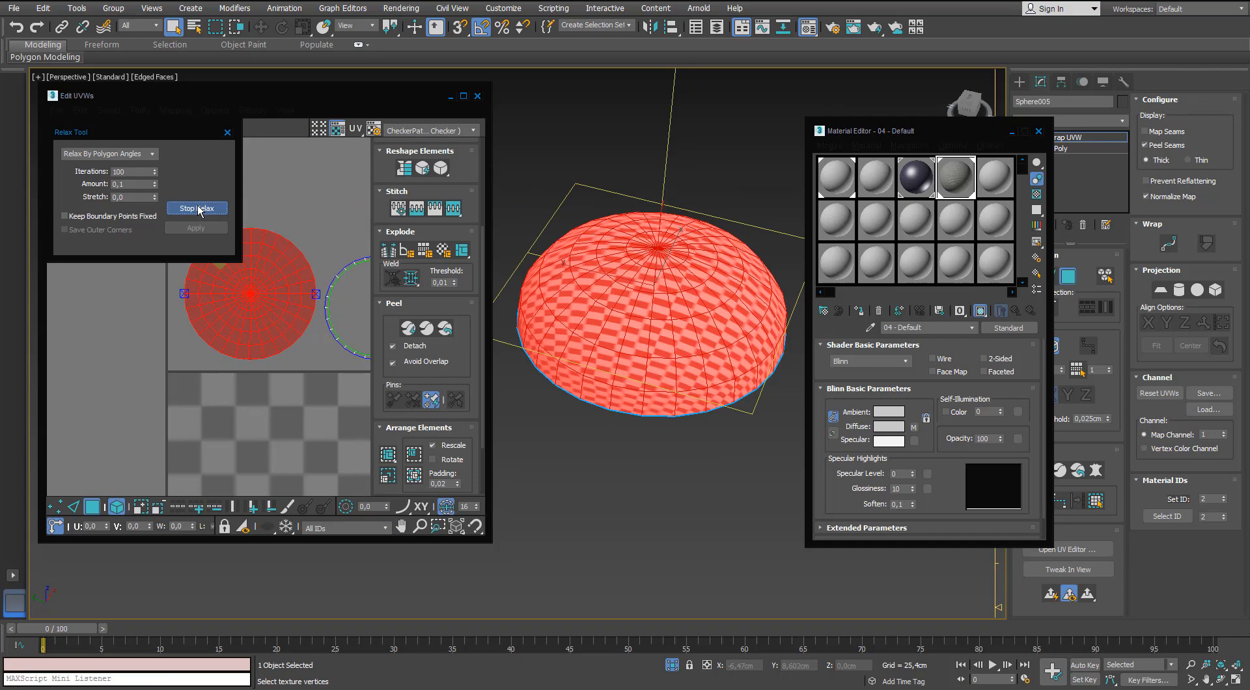
click(199, 211)
Close the Material Editor and examine the checker pattern across the dome for distortion.
scroll(683, 303, down, 2)
scroll(673, 303, up, 4)
alt+middle_drag(680, 286, 758, 325)
click(1039, 131)
alt+middle_drag(768, 280, 606, 332)
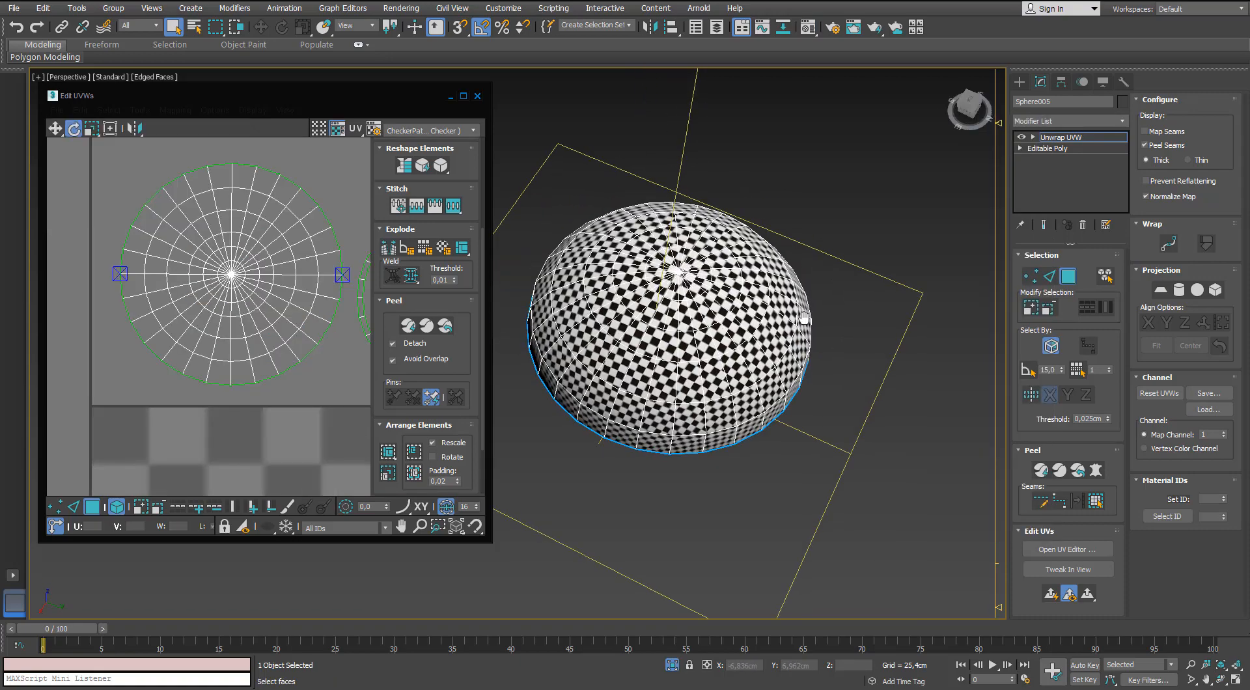
scroll(749, 326, up, 2)
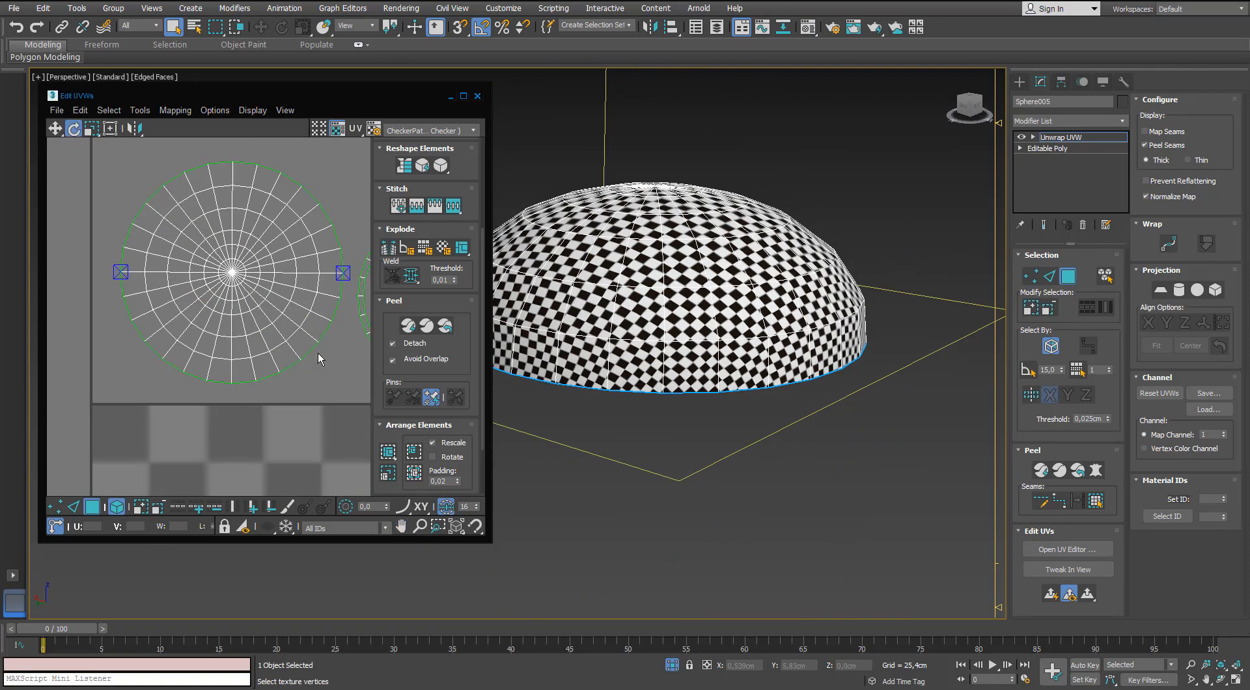
scroll(318, 353, up, 3)
middle_drag(317, 353, 292, 367)
Maximize the UV editor and select the outer border edge loop of the dome's UV shell for scaling.
click(463, 96)
scroll(412, 210, down, 5)
middle_drag(411, 209, 599, 215)
scroll(600, 215, up, 4)
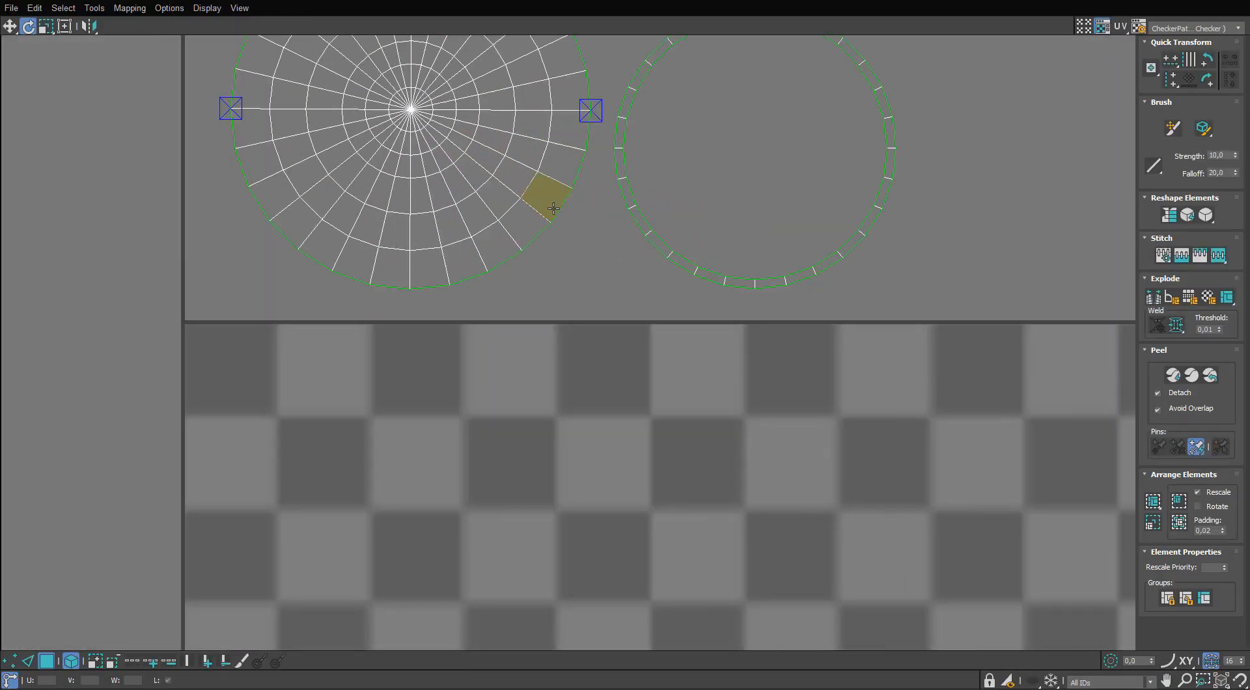
scroll(443, 355, up, 1)
click(25, 660)
middle_drag(518, 241, 516, 339)
key(r)
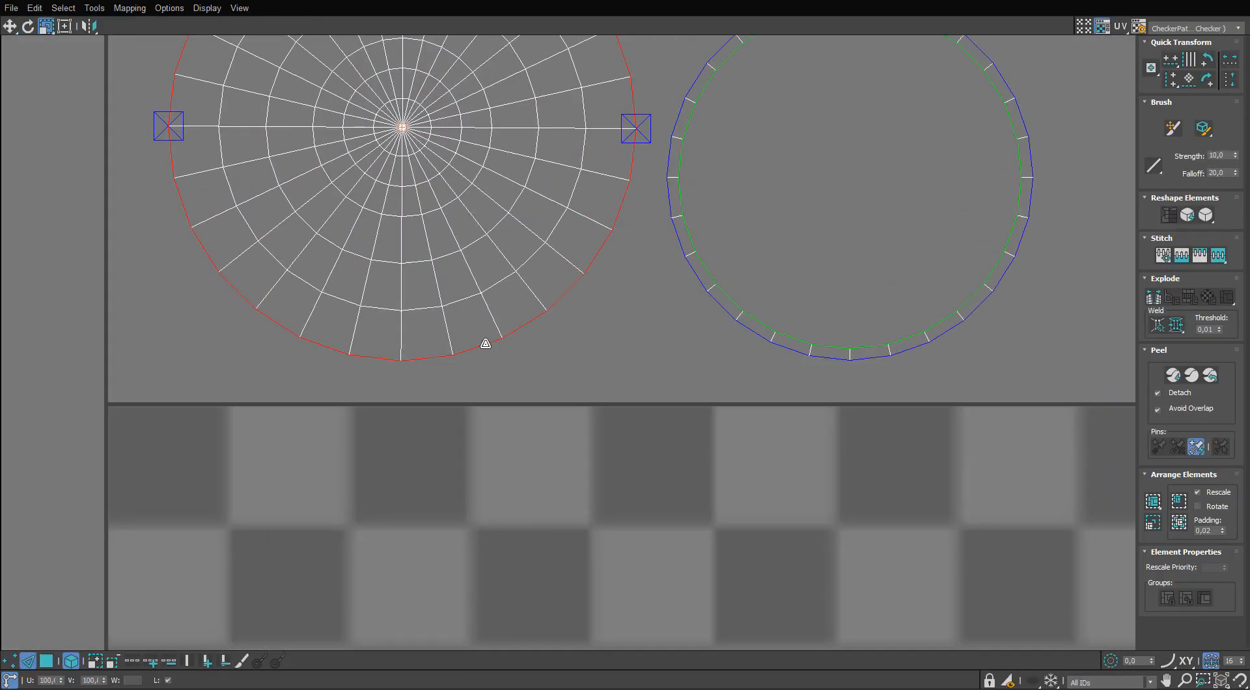
Restore the UV editor window beside the dome and scale the selected border edge loop slightly inward.
drag(514, 2, 296, 168)
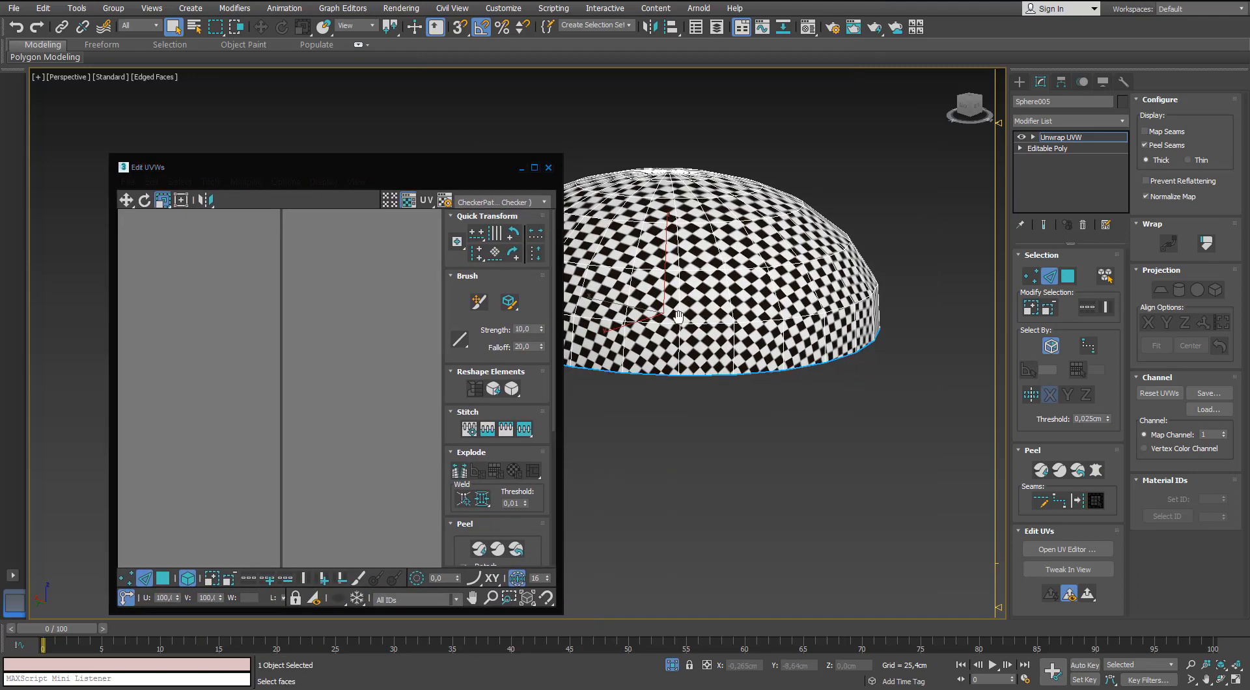
scroll(361, 348, down, 5)
middle_drag(351, 342, 244, 260)
scroll(364, 371, up, 3)
drag(368, 374, 360, 384)
alt+middle_drag(609, 351, 600, 386)
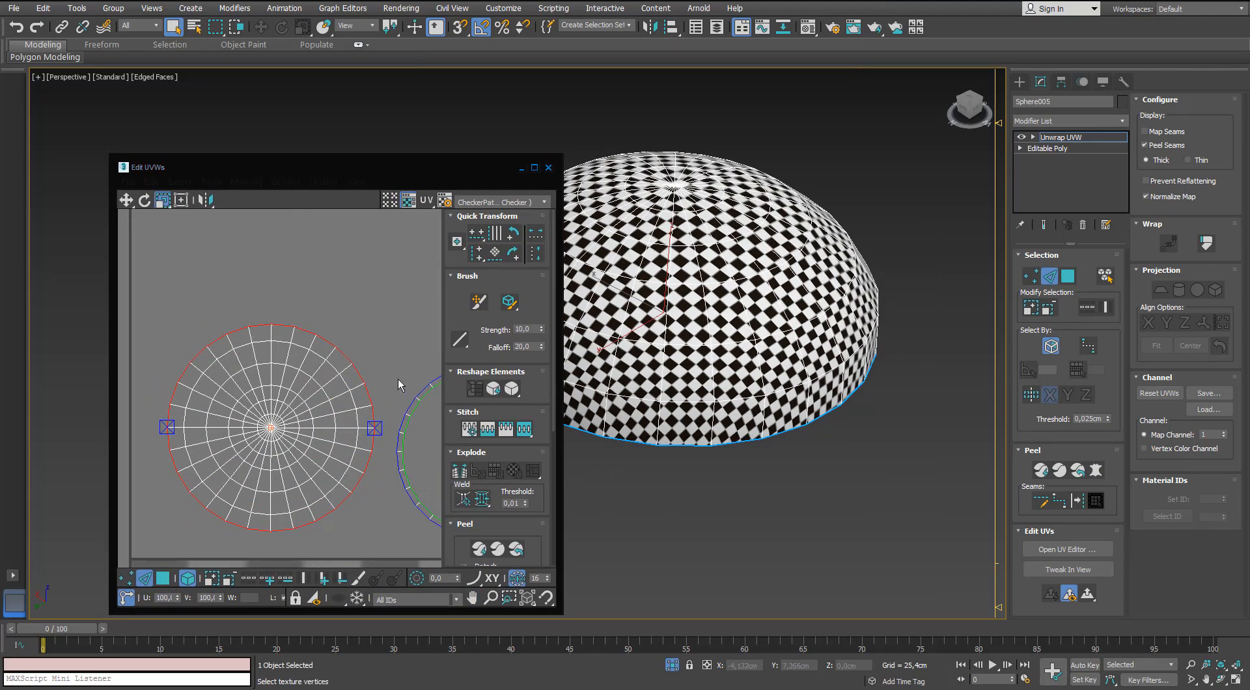
drag(355, 368, 355, 369)
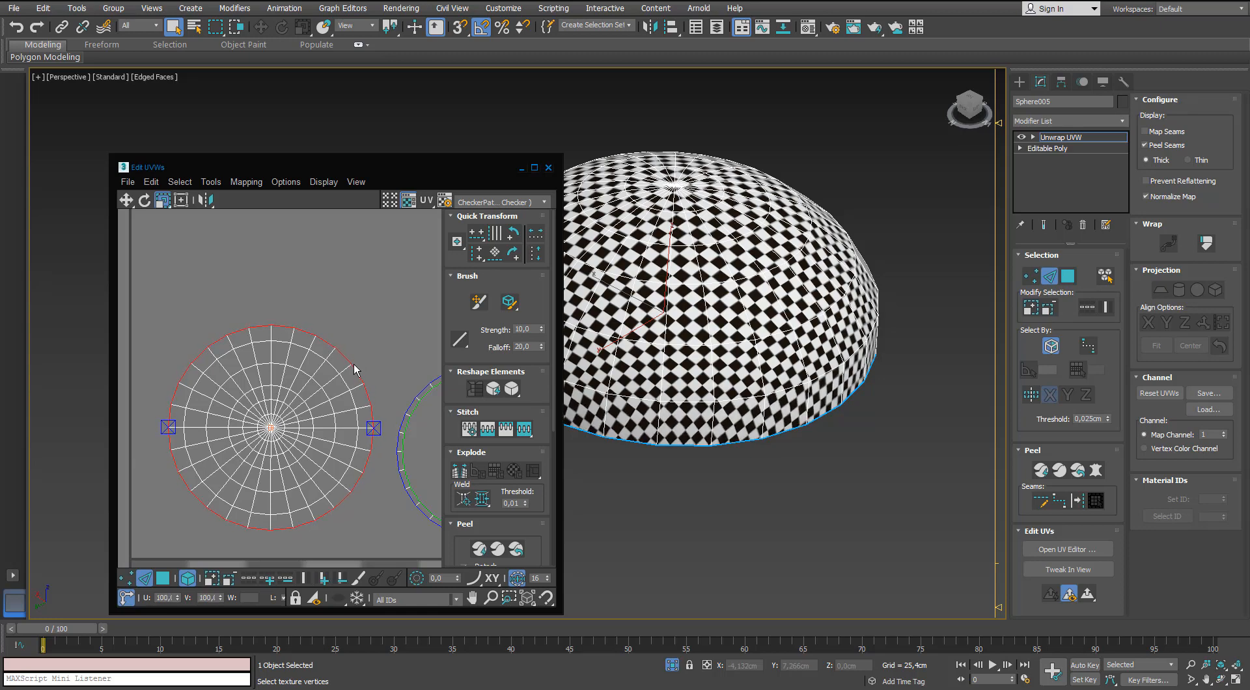
click(366, 361)
scroll(368, 367, down, 3)
middle_drag(369, 367, 355, 377)
Close the UV editor and exit isolation to bring back the whole microphone.
alt+middle_drag(716, 254, 771, 277)
click(1049, 277)
click(548, 168)
click(675, 664)
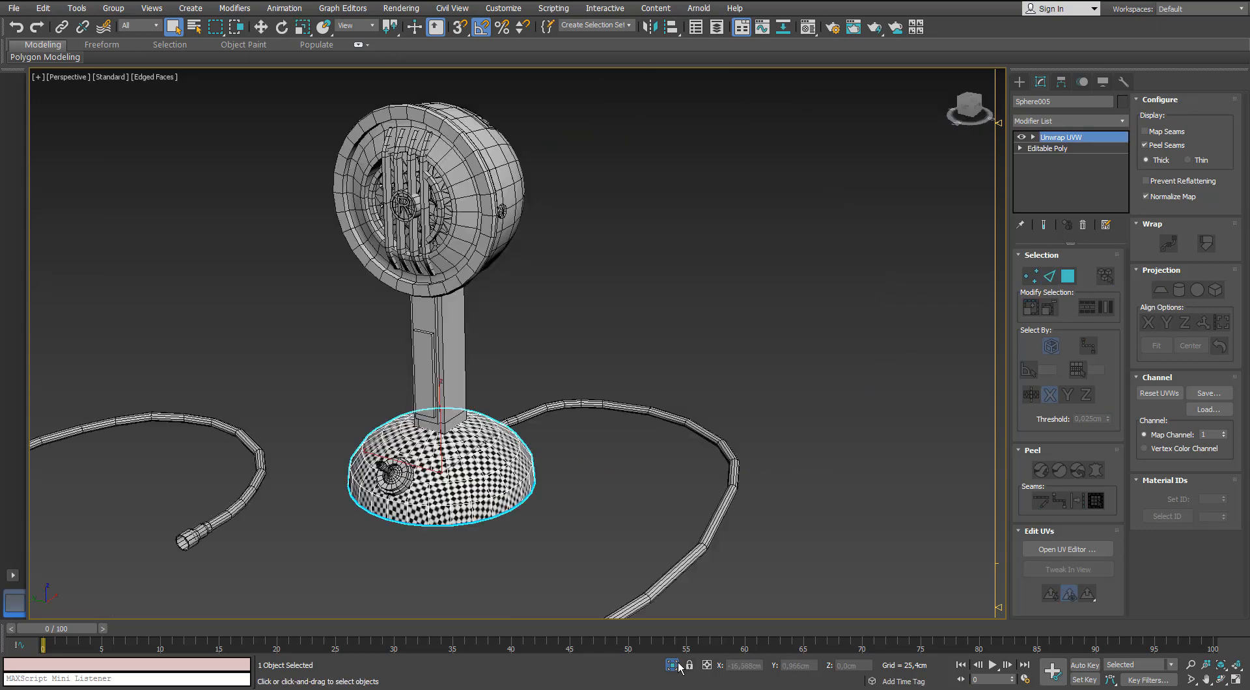
Add an Unwrap UVW modifier to the rectangular stand above the dome base.
click(550, 458)
alt+middle_drag(549, 458, 507, 397)
scroll(512, 313, up, 3)
click(518, 300)
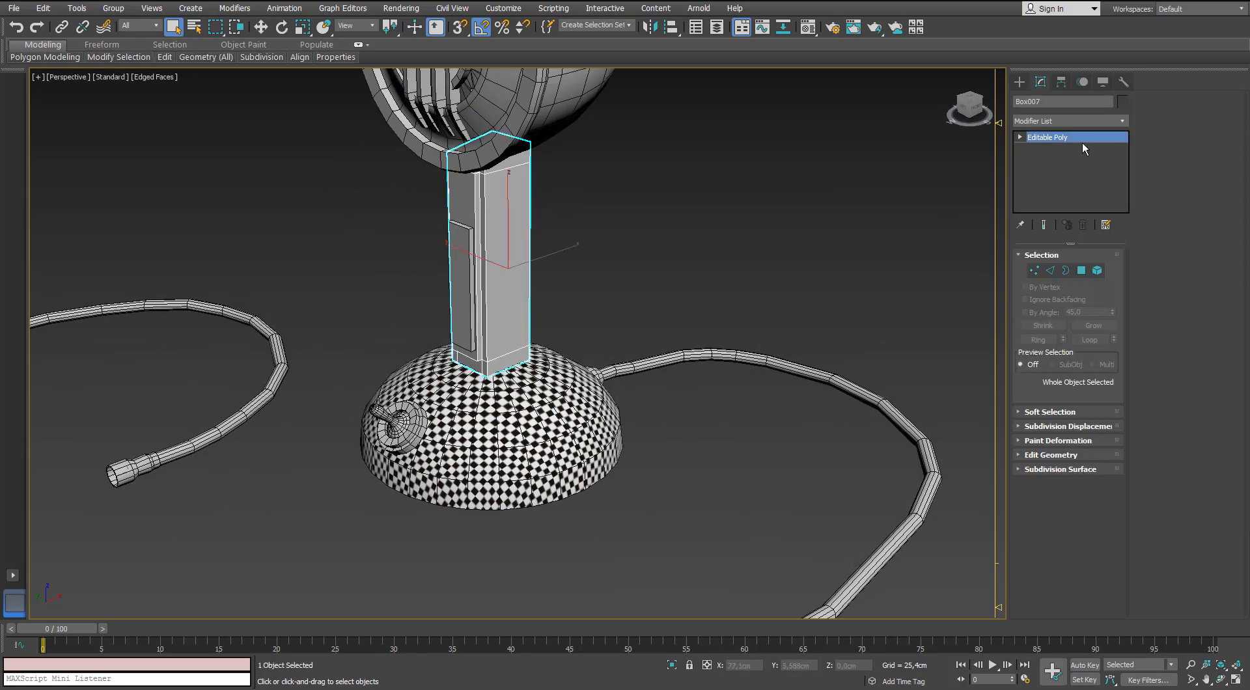
click(1122, 122)
key(t)
key(u)
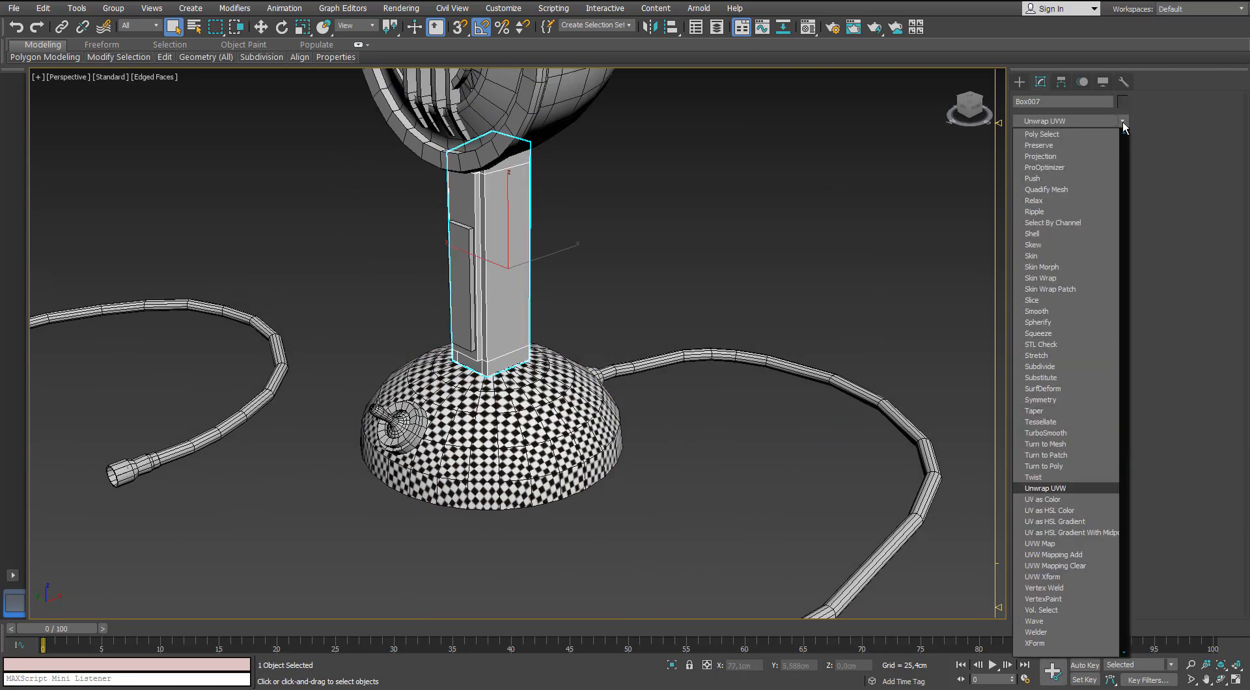
key(Return)
Select all of the stand's faces and apply Normal Mapping with the Box Mapping option in the UV editor.
middle_drag(744, 358, 815, 372)
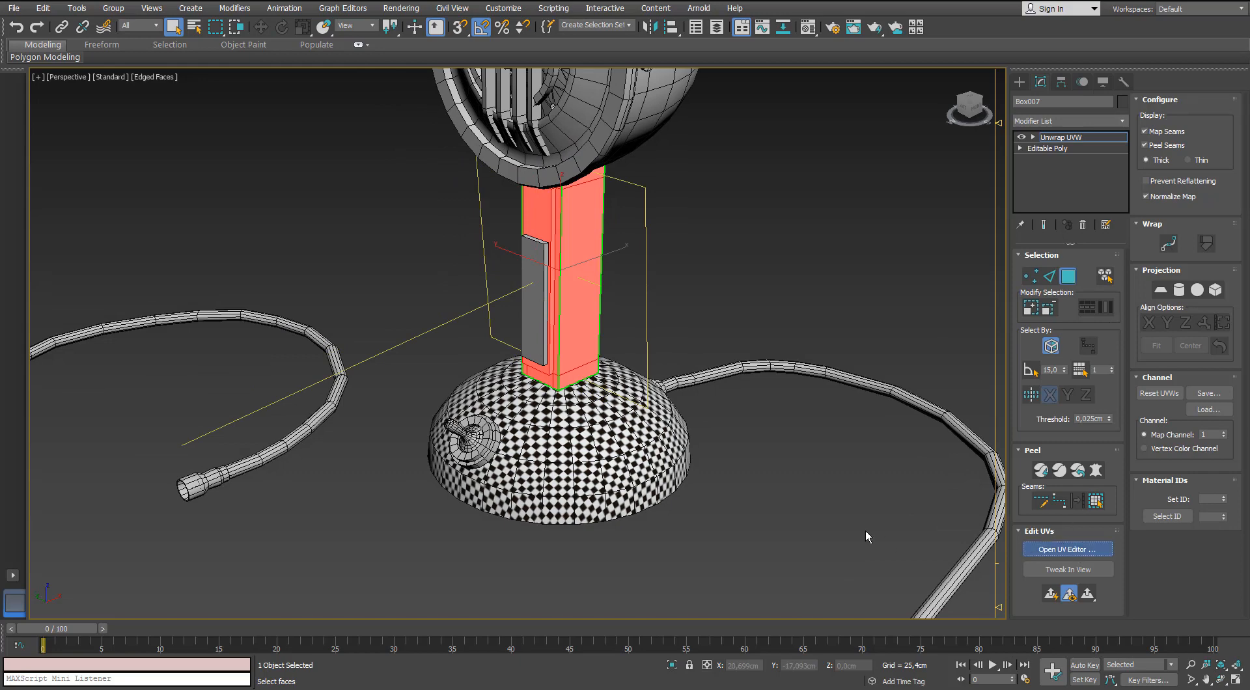
middle_drag(668, 327, 817, 409)
key(ctrl+e)
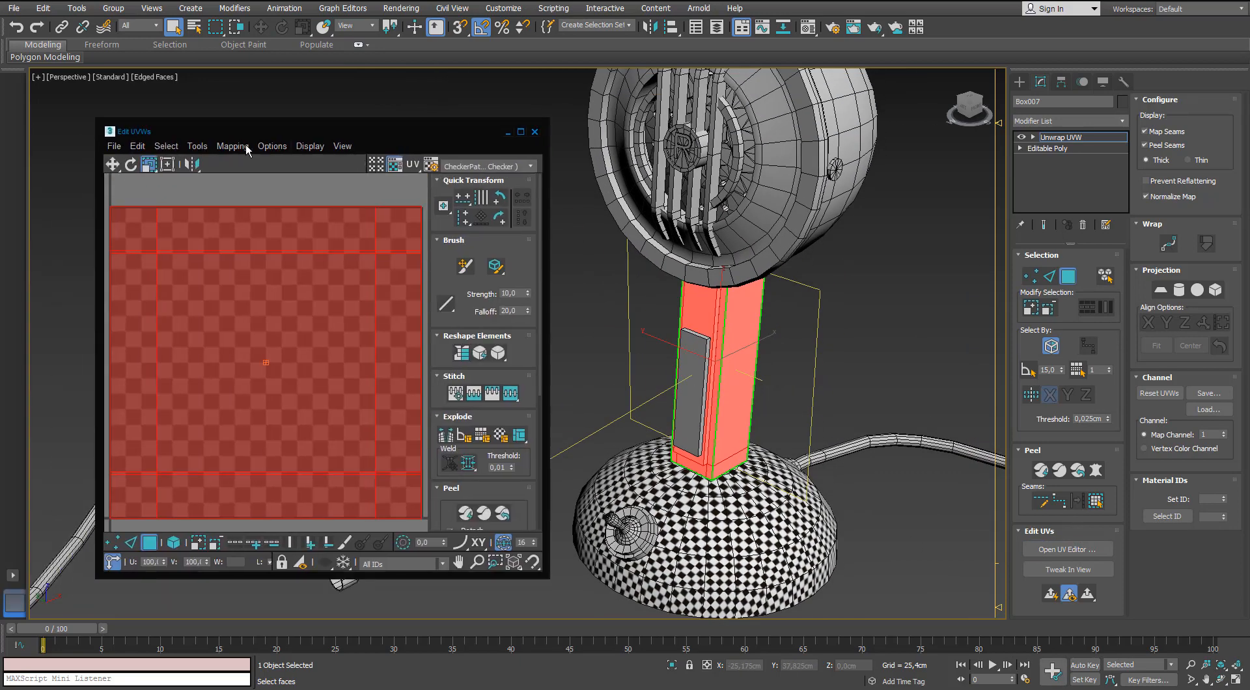
click(254, 180)
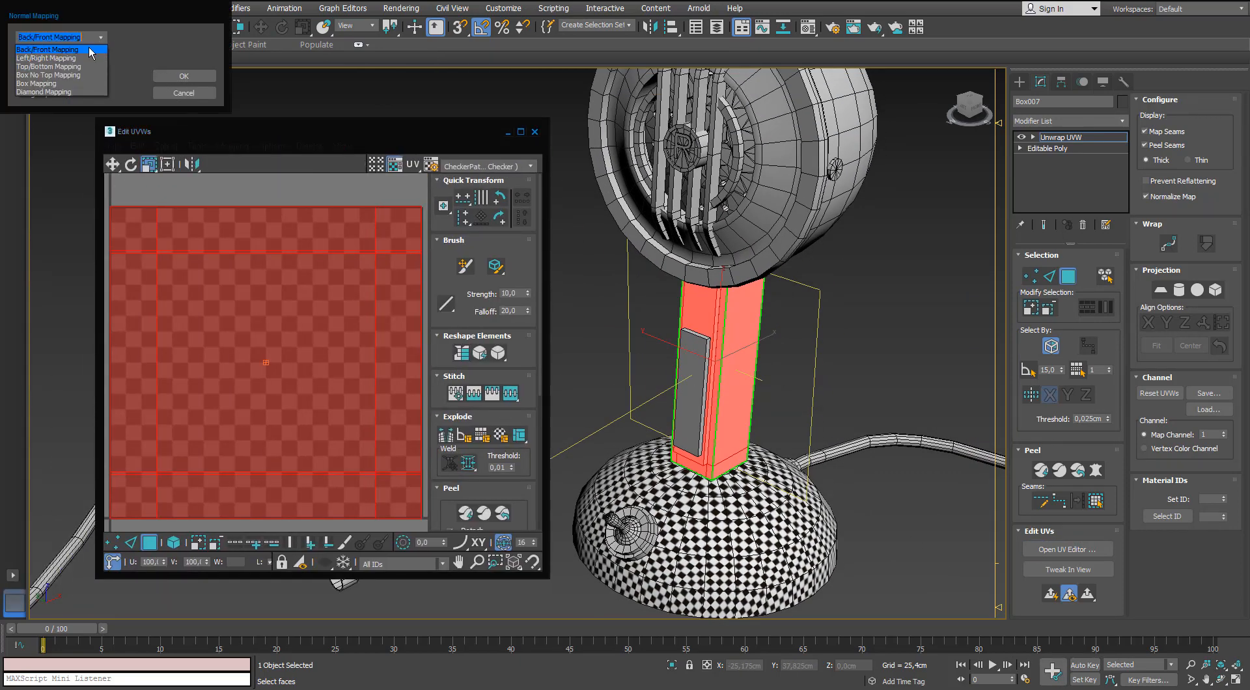
click(184, 76)
Pack the stand's UV shells in the maximized editor and turn off the checker background.
click(520, 131)
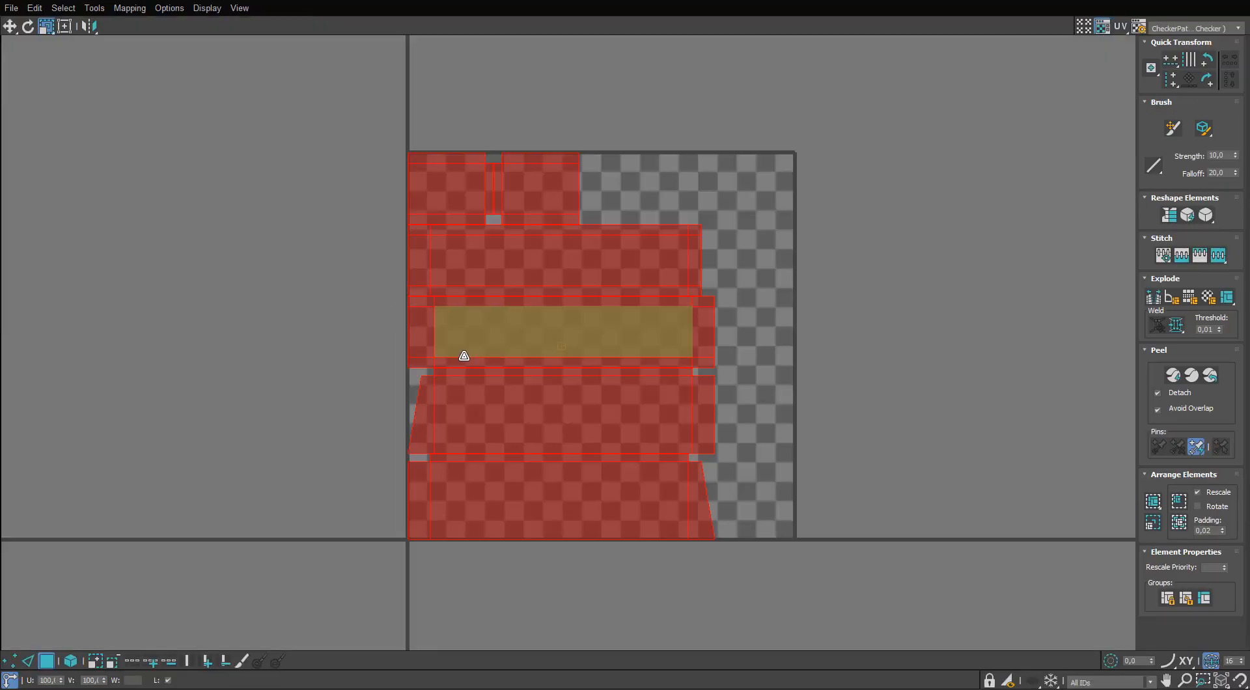
click(1163, 519)
click(1102, 30)
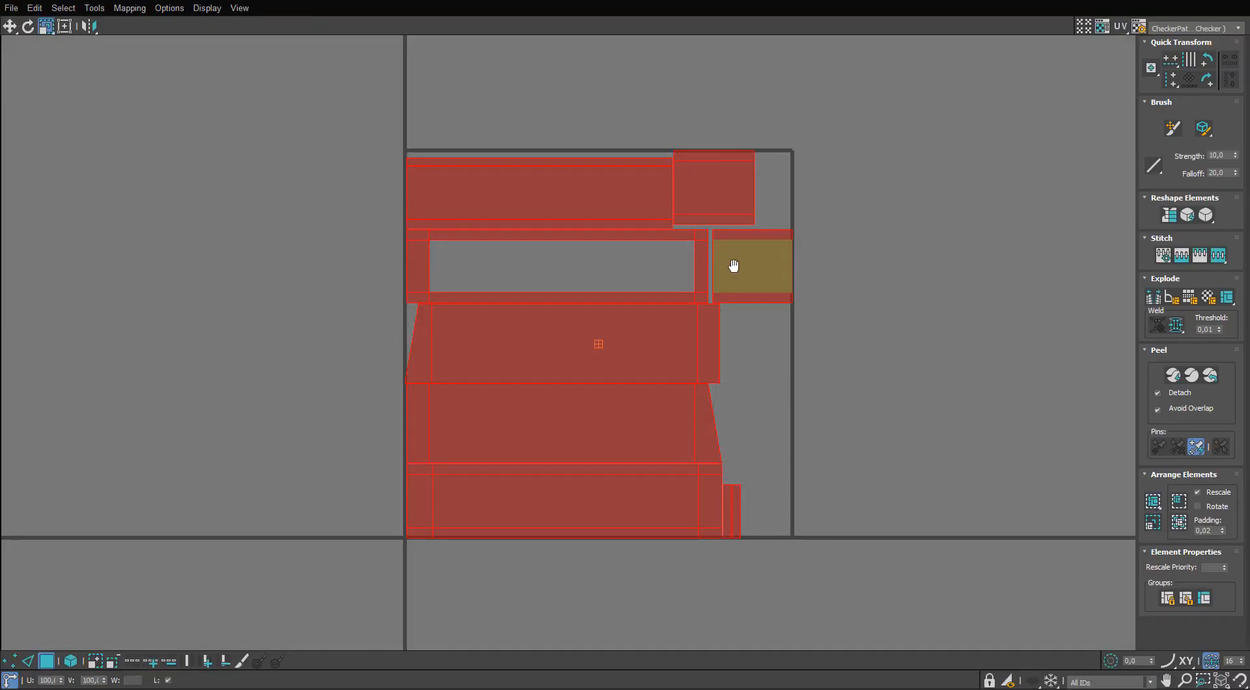
Examine which faces of the stand the narrow UV strips correspond to.
click(621, 258)
click(577, 216)
scroll(578, 220, up, 2)
middle_drag(578, 219, 575, 218)
scroll(575, 218, down, 2)
click(540, 234)
drag(864, 0, 427, 222)
scroll(706, 282, up, 4)
mouse_move(706, 281)
alt+middle_down()
mouse_move(720, 221)
mouse_move(697, 265)
alt+middle_up()
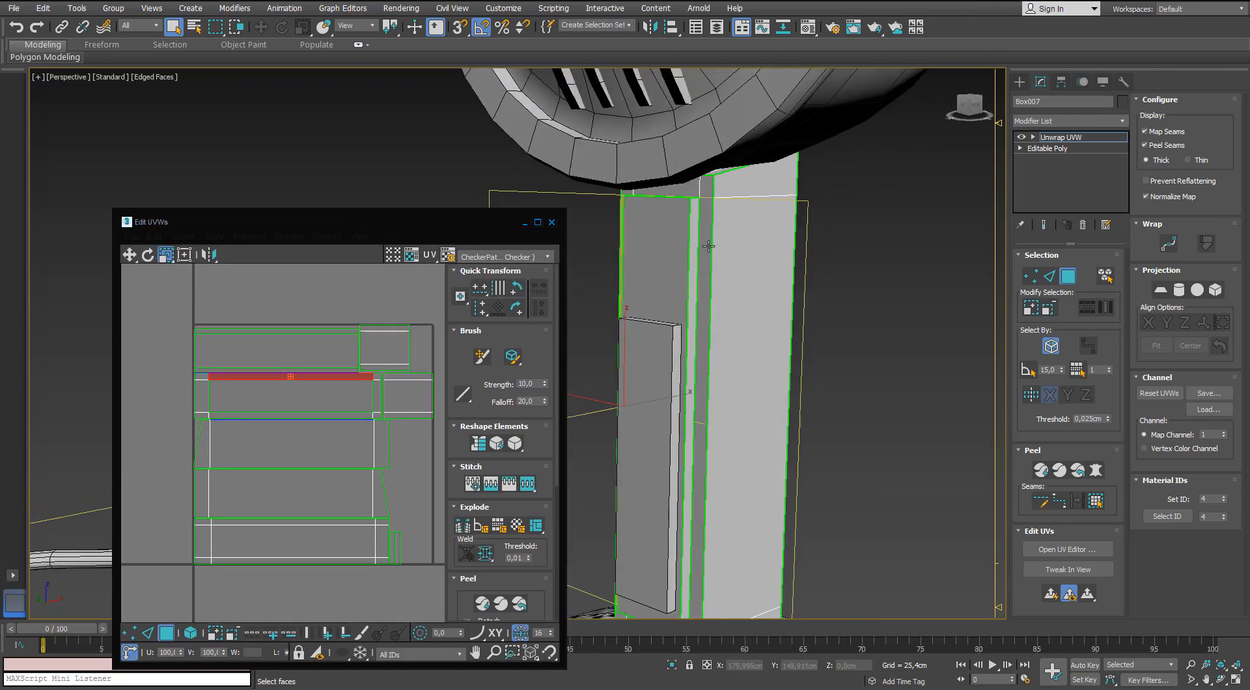
scroll(695, 267, down, 2)
click(343, 355)
middle_drag(363, 365, 362, 349)
Undo the last three UV selection changes and close the UV editor.
key(ctrl+z)
key(ctrl+z)
key(ctrl+z)
key(ctrl+z)
key(ctrl+z)
key(ctrl+z)
click(552, 223)
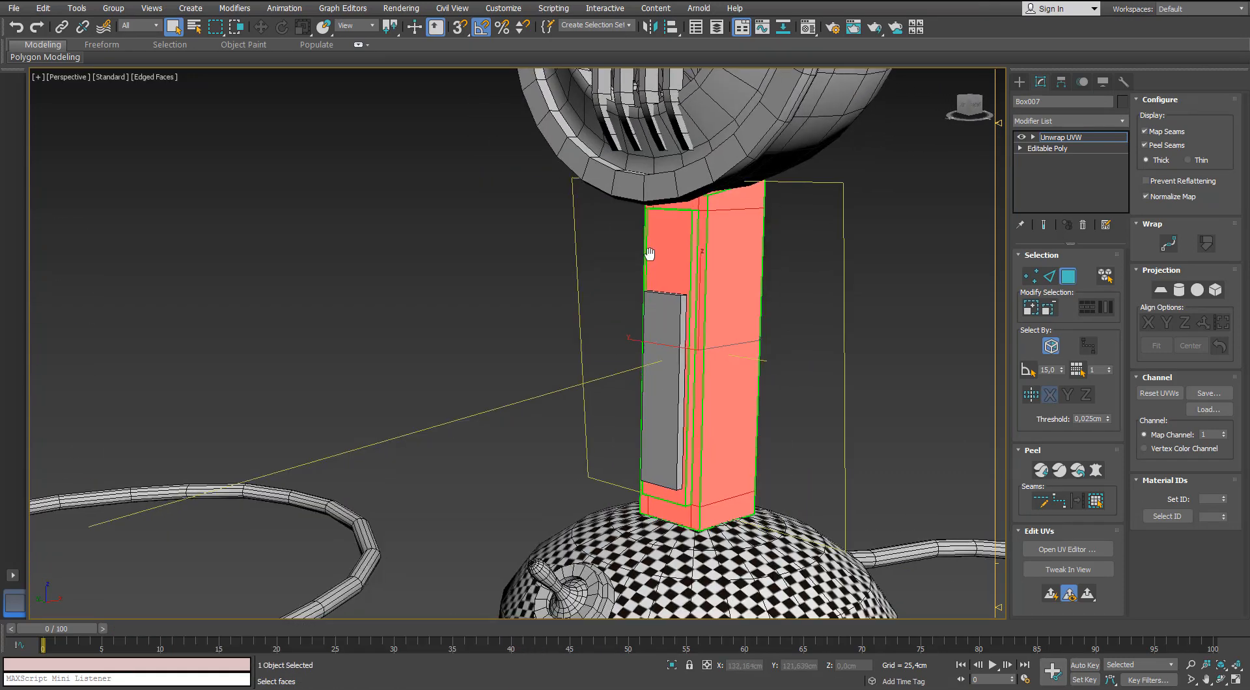
Isolate the stand and convert it to an Editable Poly.
scroll(647, 251, up, 2)
key(alt+q)
scroll(513, 277, up, 6)
alt+middle_drag(512, 278, 512, 274)
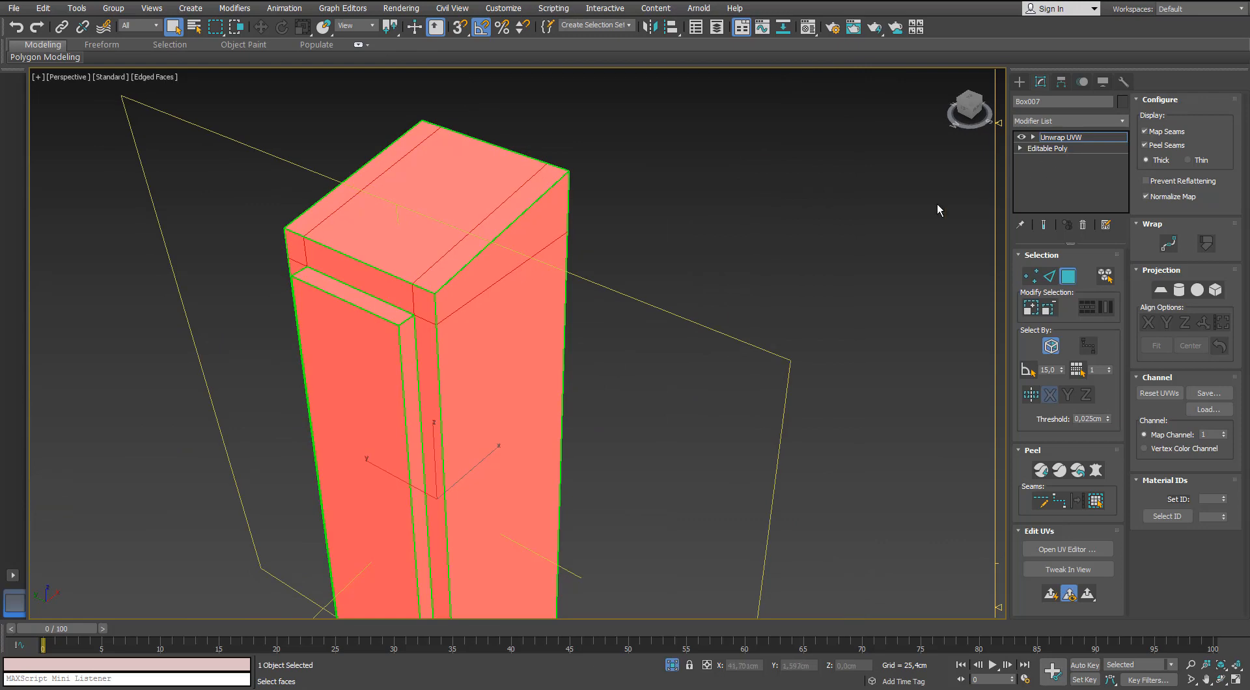
right_click(472, 194)
mouse_move(488, 331)
click(446, 342)
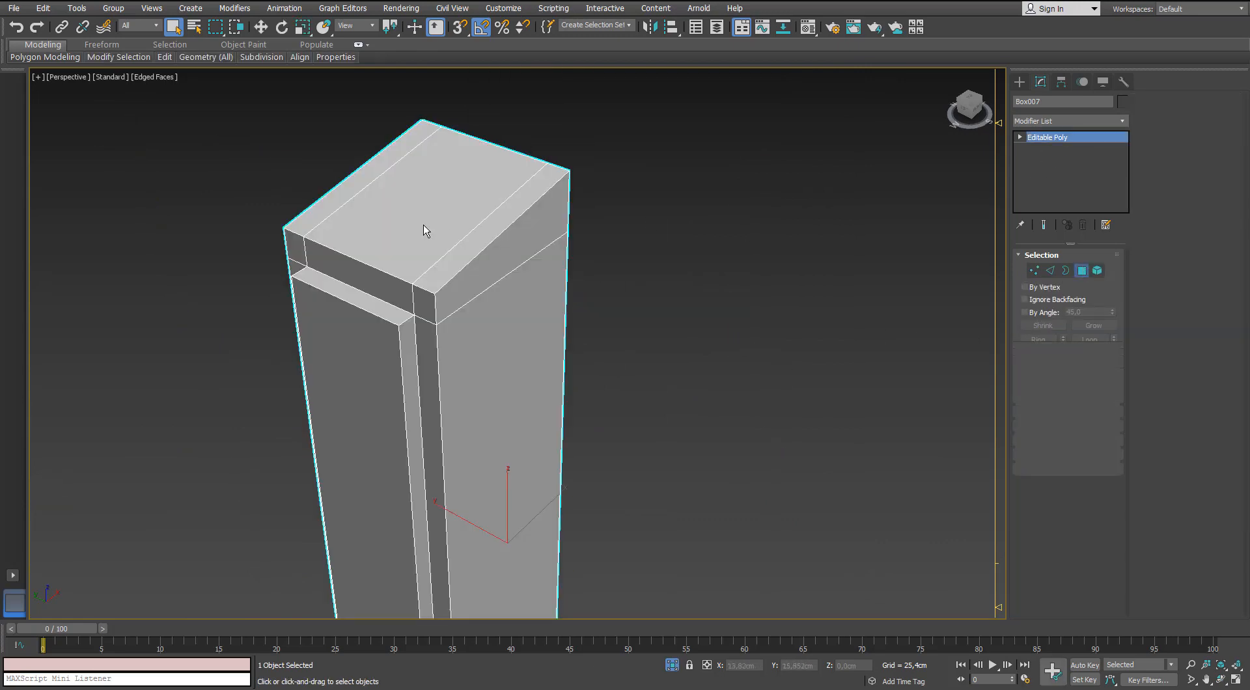
Delete the three polygons capping the upper end of the stand.
click(424, 225)
ctrl+click(476, 240)
ctrl+click(345, 193)
middle_drag(436, 285, 440, 239)
key(Delete)
Delete the polygons capping the lower end of the stand.
scroll(482, 346, down, 4)
alt+middle_drag(483, 345, 511, 382)
click(394, 403)
key(Delete)
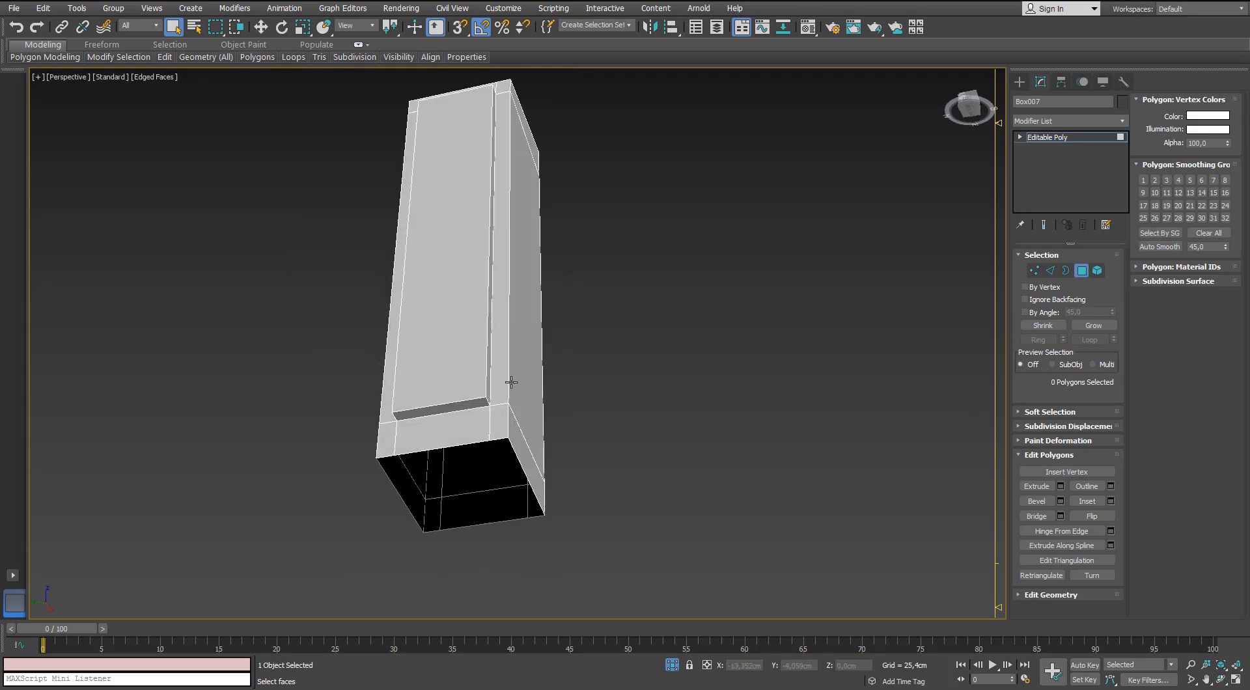
Target-weld the extra vertices around the stand's open lower end onto the neighbouring corner vertices.
scroll(423, 360, up, 3)
key(1)
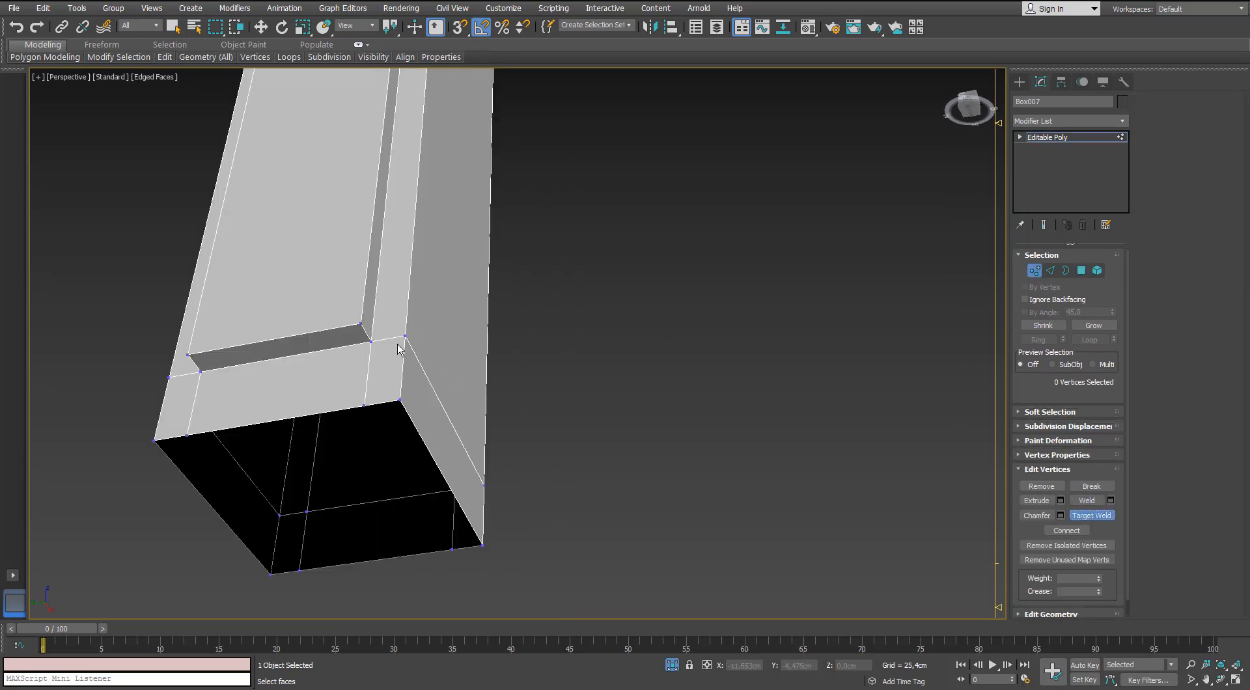
alt+middle_drag(367, 406, 380, 327)
click(318, 326)
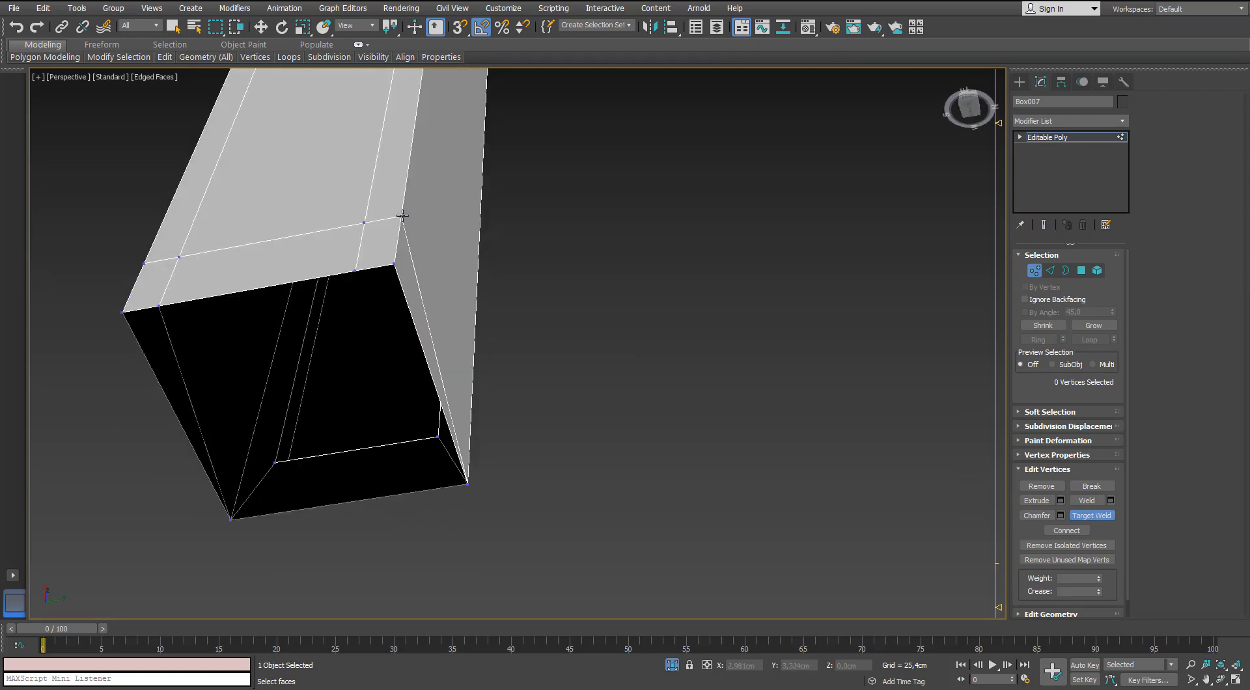
click(364, 224)
alt+middle_drag(364, 224, 328, 495)
click(431, 480)
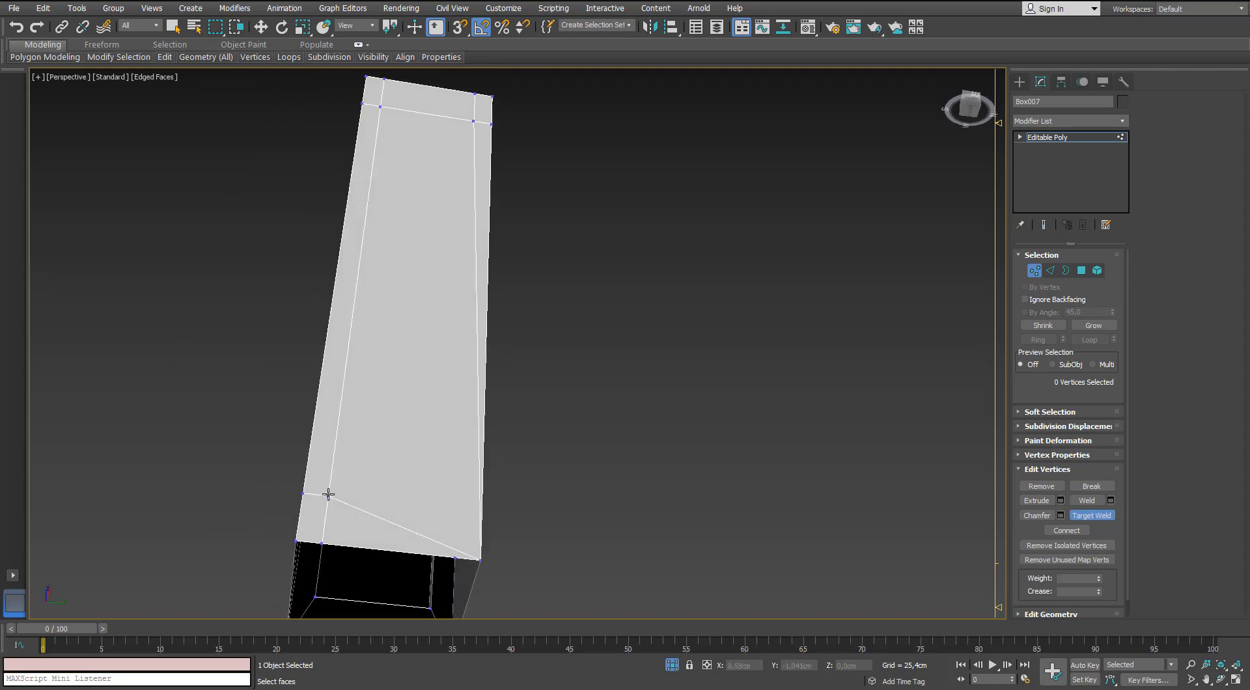
click(299, 539)
Target-weld the extra vertices around the stand's open upper end onto the neighbouring corner vertices.
alt+middle_drag(298, 539, 392, 263)
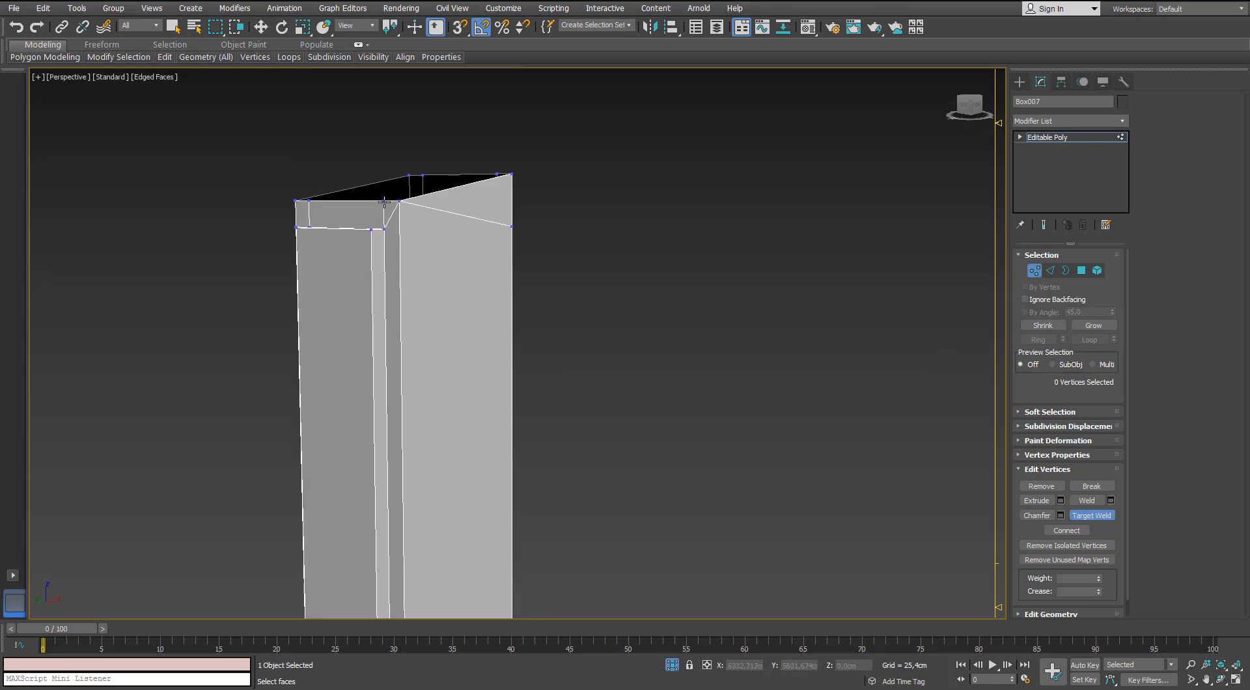
alt+middle_drag(285, 249, 415, 272)
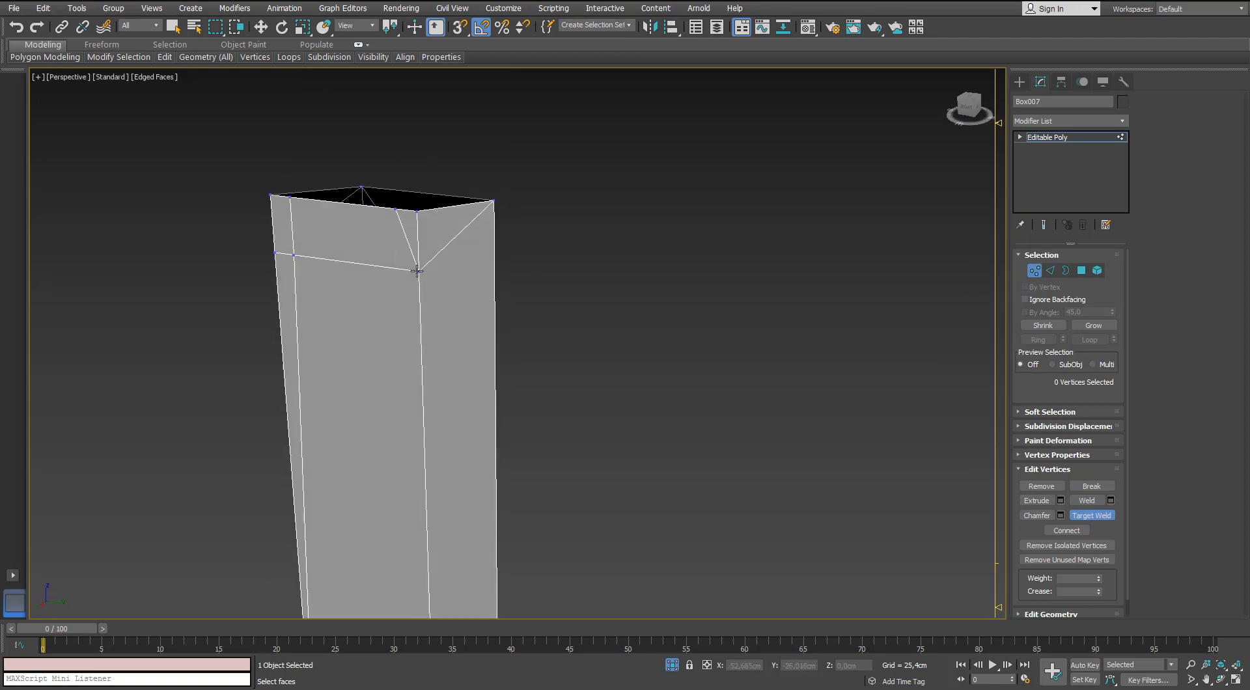
alt+middle_drag(337, 275, 393, 262)
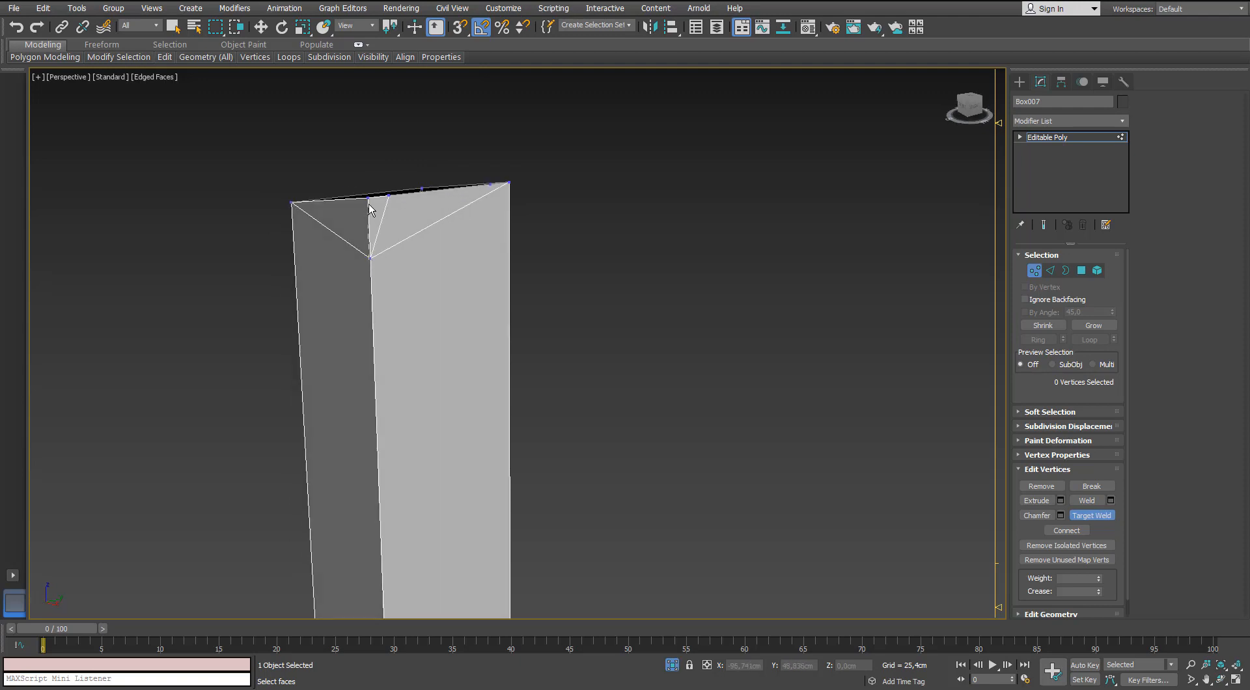
alt+middle_drag(405, 217, 403, 264)
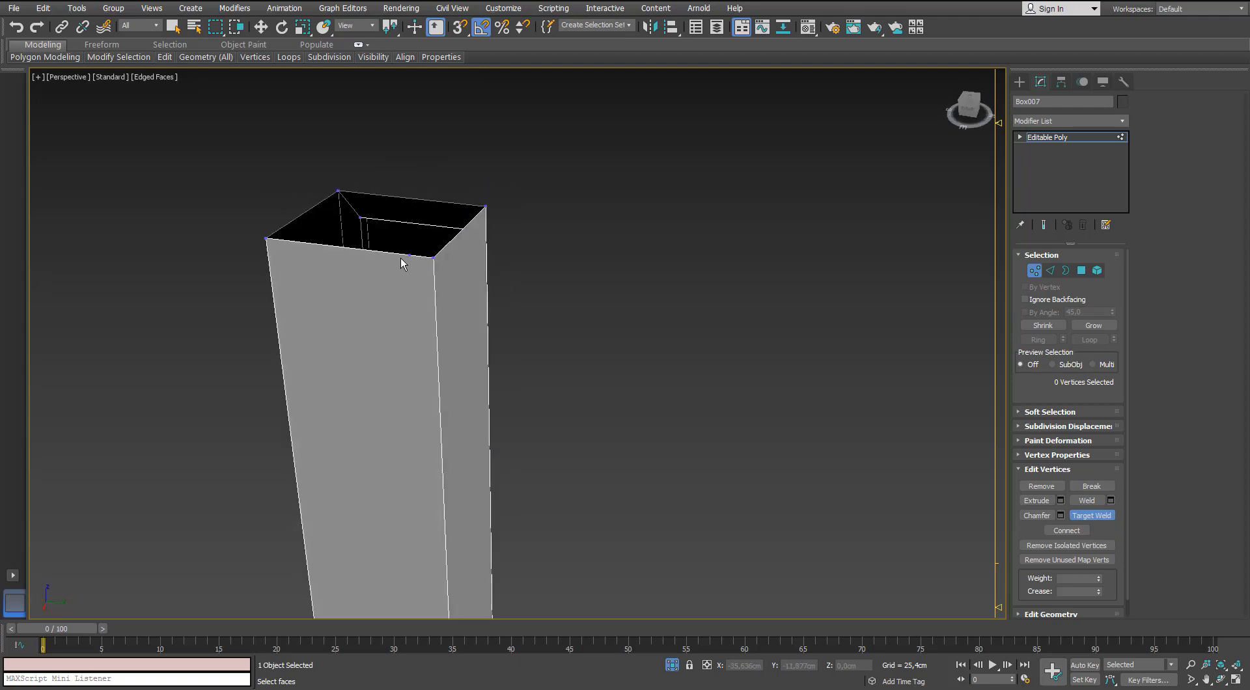
alt+middle_drag(506, 264, 353, 253)
right_click(454, 266)
scroll(496, 286, down, 5)
alt+middle_drag(509, 325, 500, 310)
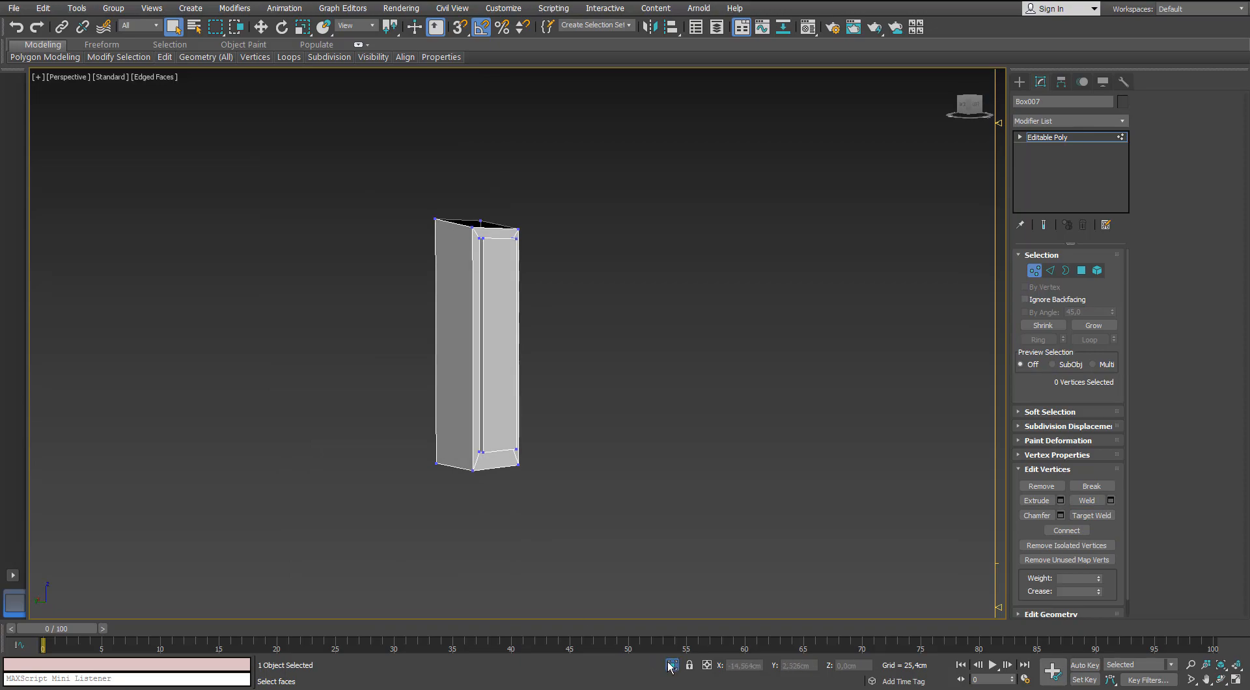
Show the Microphone_HP layer and isolate the overlapping high-poly and low-poly stand parts in the front view.
click(671, 664)
click(695, 27)
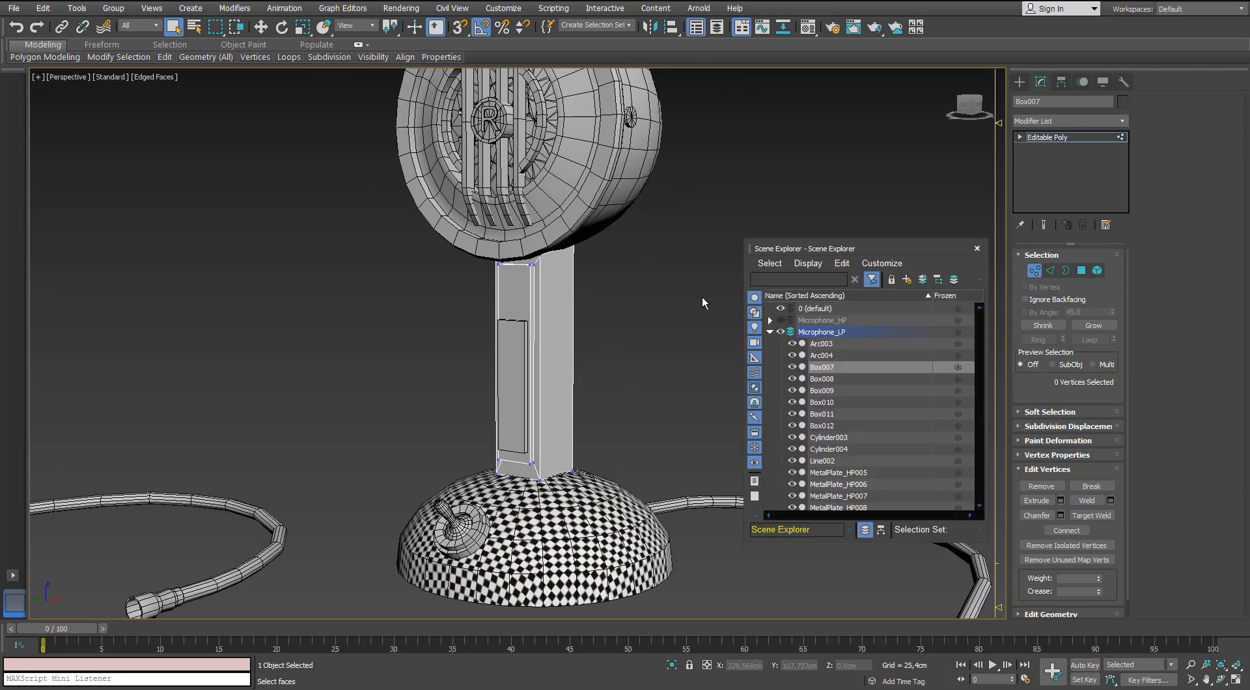
click(769, 331)
scroll(607, 396, up, 4)
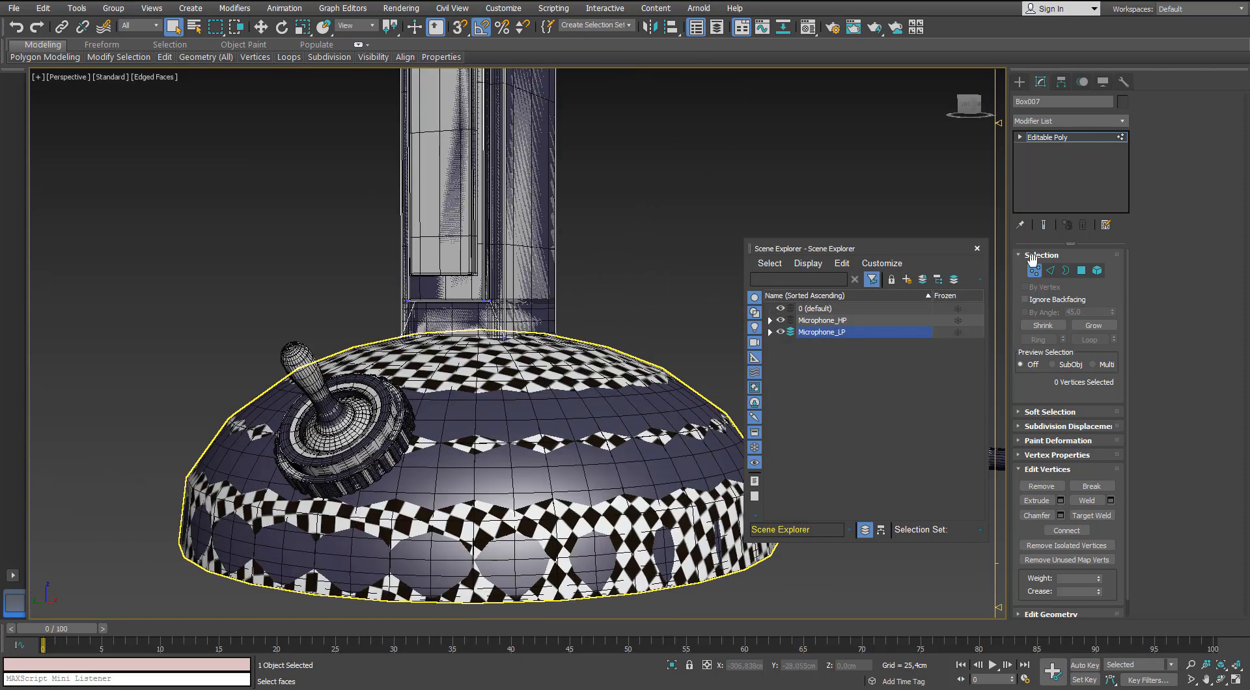
click(1033, 269)
click(615, 156)
drag(615, 156, 469, 208)
click(671, 664)
key(f)
alt+middle_drag(518, 384, 465, 110)
scroll(513, 306, down, 1)
scroll(514, 306, up, 2)
Move the low-poly stand's lower-end vertices down to about Z 5.5 cm, towards the high-poly stand's bottom edge.
click(501, 313)
click(407, 363)
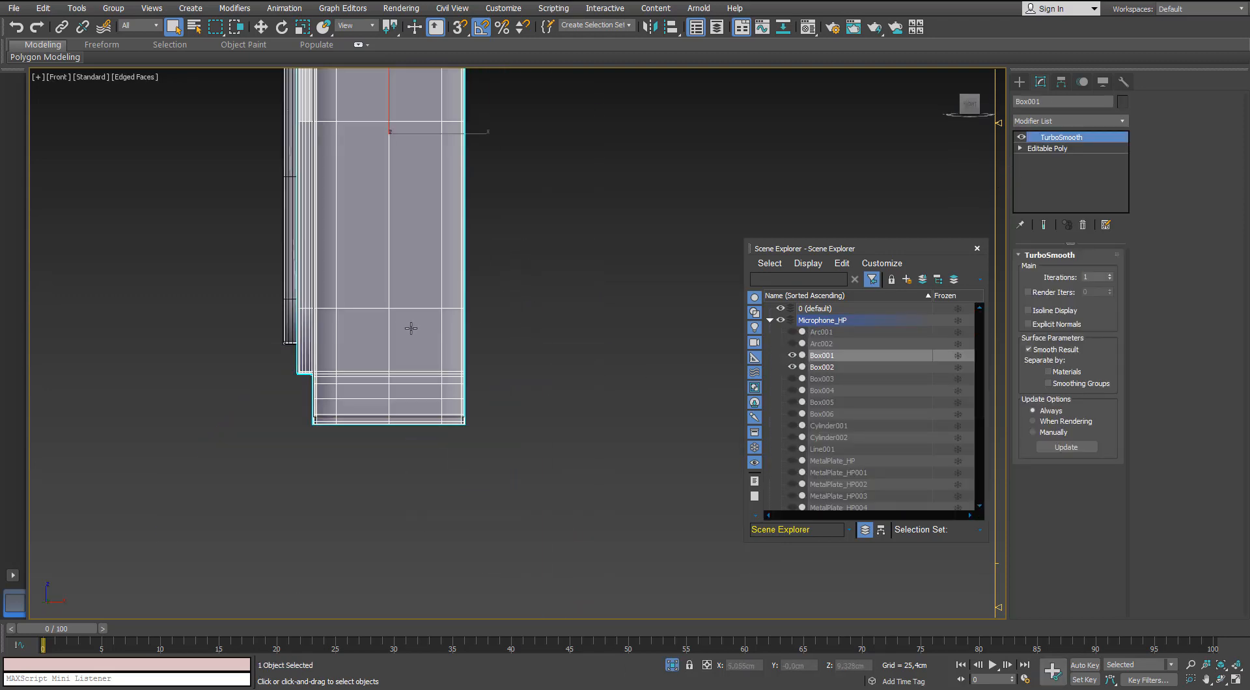
middle_drag(454, 332, 501, 274)
scroll(501, 274, up, 1)
click(454, 454)
scroll(319, 389, up, 4)
click(253, 375)
click(253, 375)
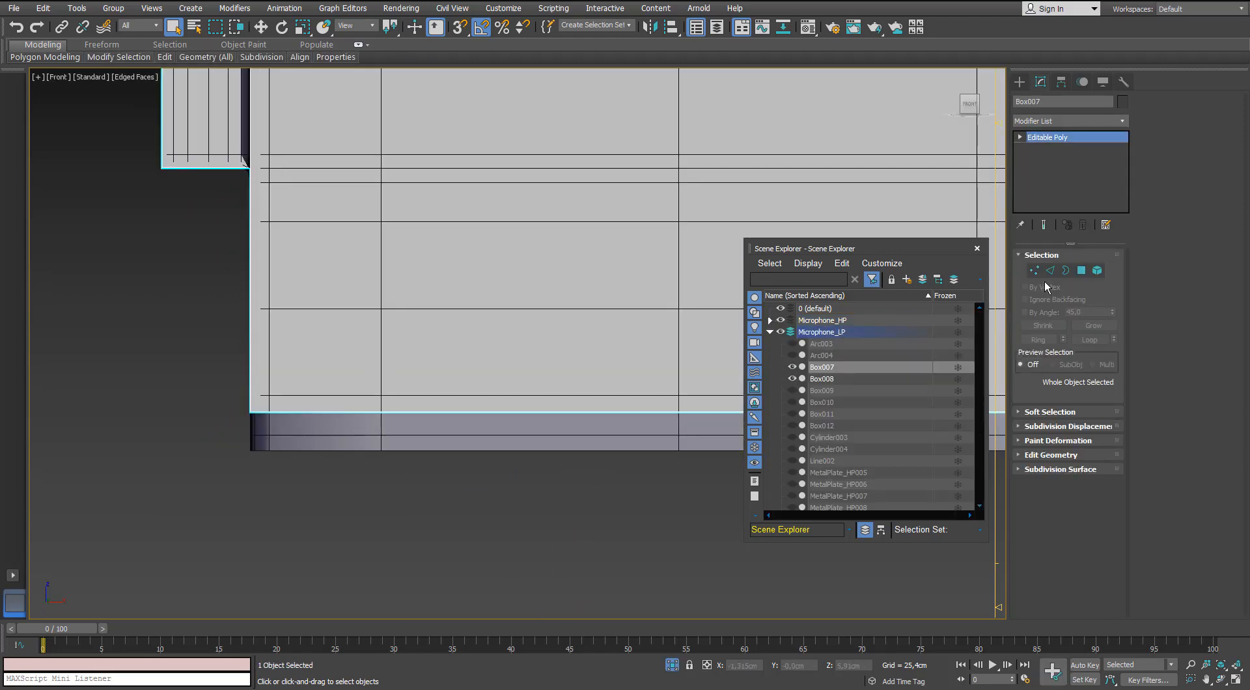
click(1033, 270)
scroll(549, 337, down, 2)
scroll(332, 321, up, 1)
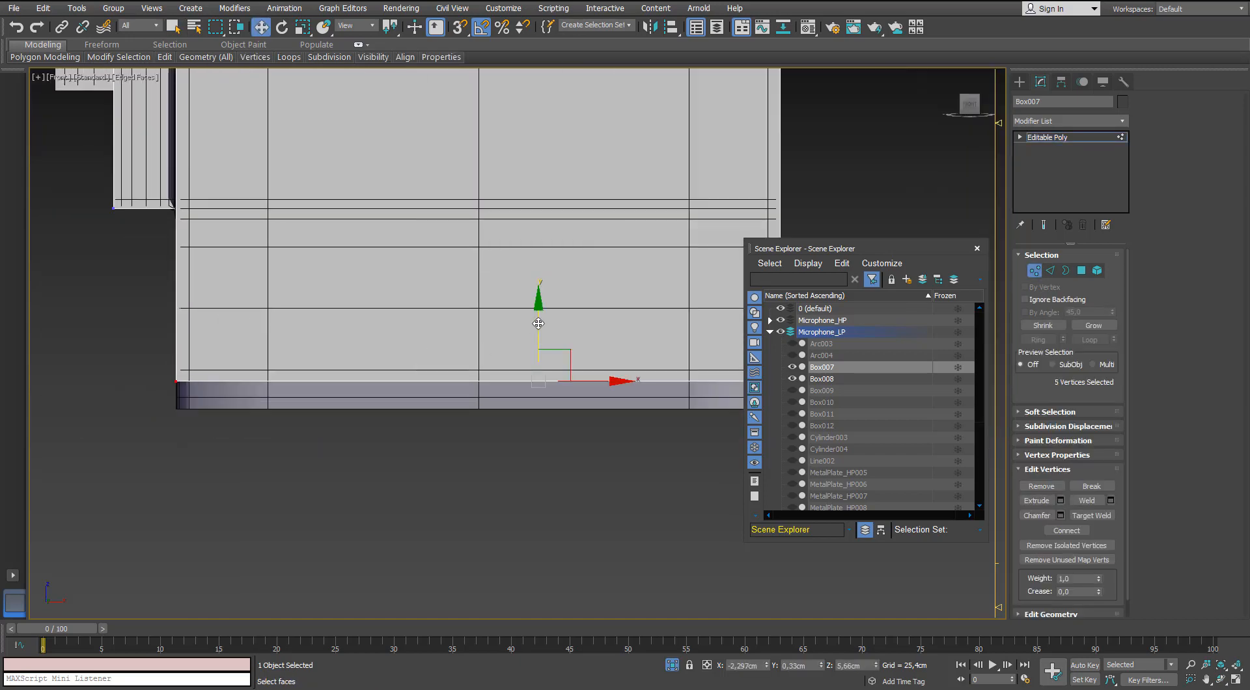
drag(538, 323, 534, 347)
Hide the Microphone_HP layer and end the isolation of the stand parts.
scroll(532, 352, down, 3)
alt+middle_drag(378, 235, 449, 254)
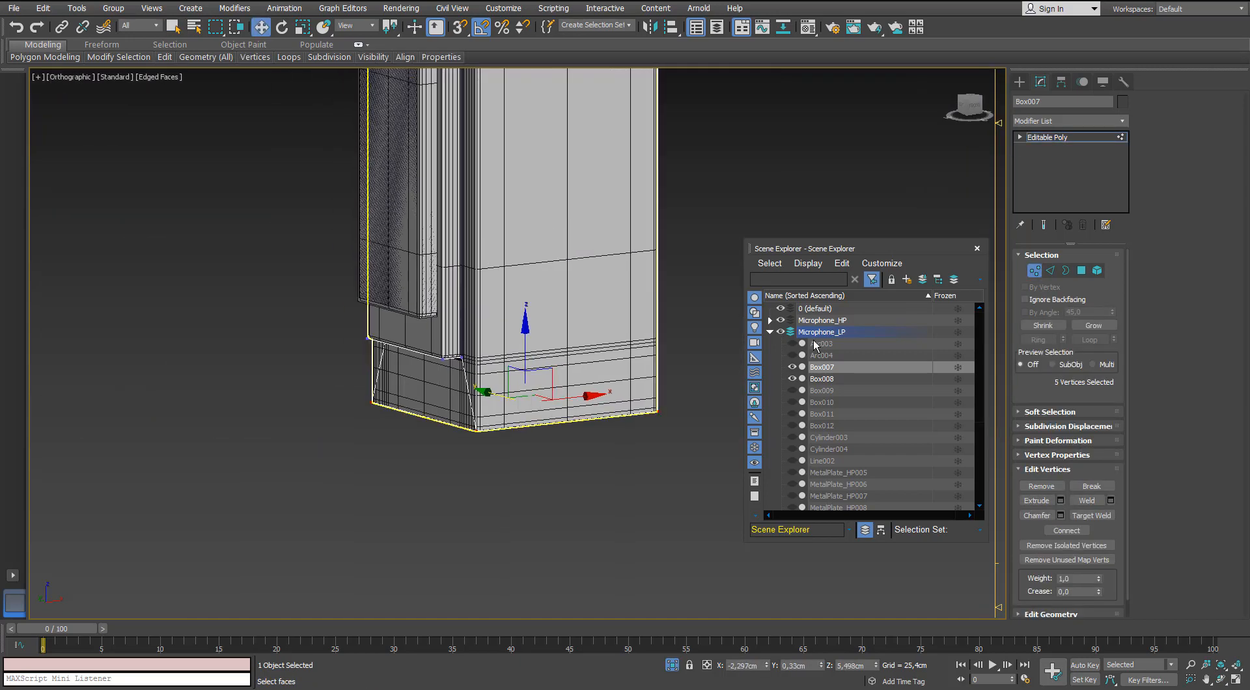
click(769, 332)
click(781, 331)
click(781, 320)
click(781, 332)
click(672, 664)
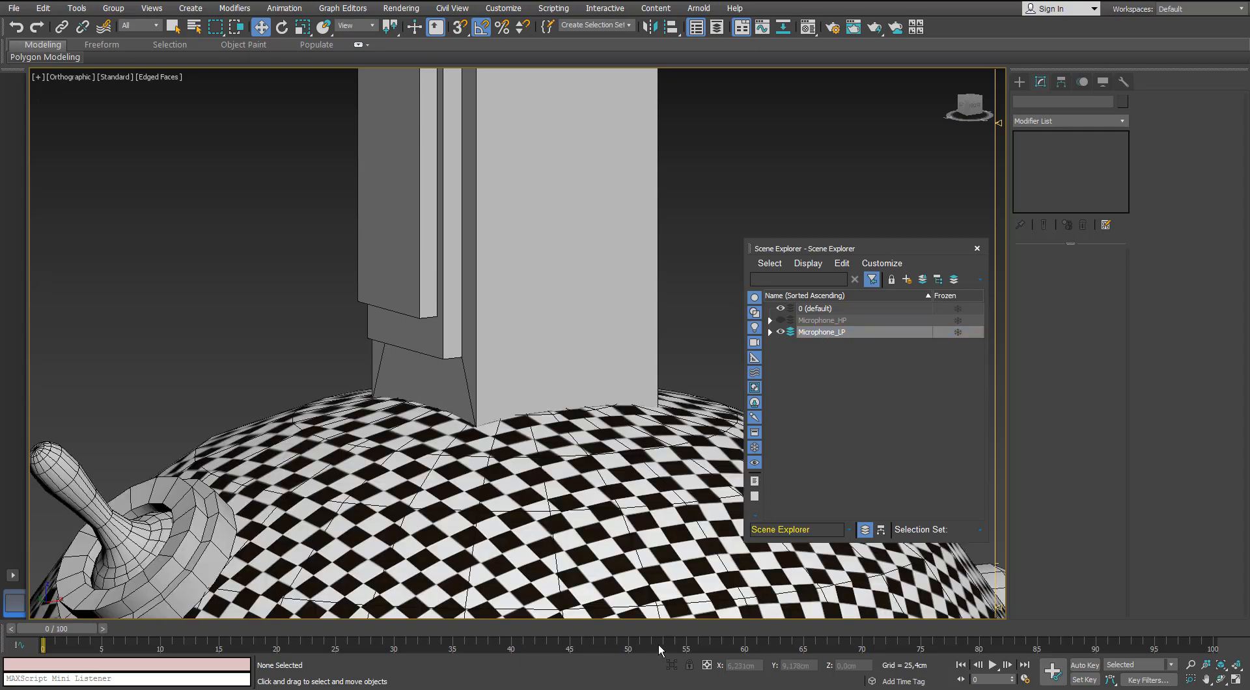
Isolate the low-poly stand in the perspective view and close the Scene Explorer.
key(p)
alt+middle_drag(535, 396, 448, 430)
scroll(448, 429, down, 5)
click(417, 460)
key(1)
scroll(412, 422, up, 3)
middle_drag(423, 473, 417, 461)
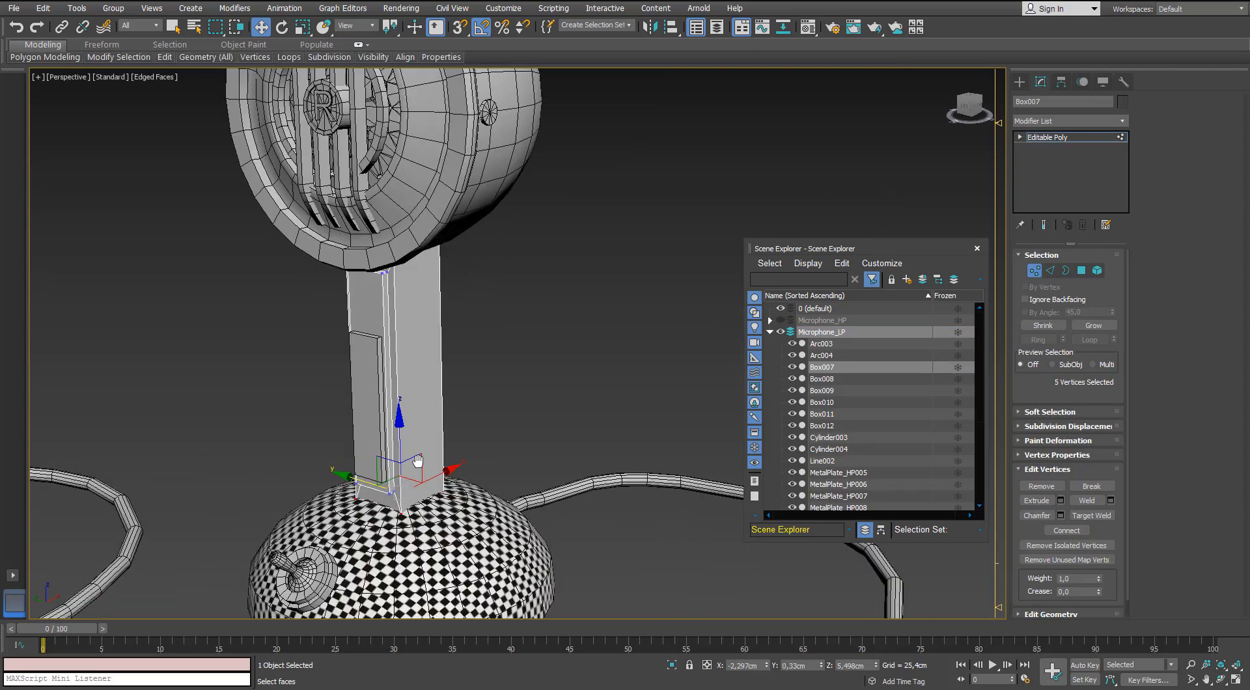
click(673, 664)
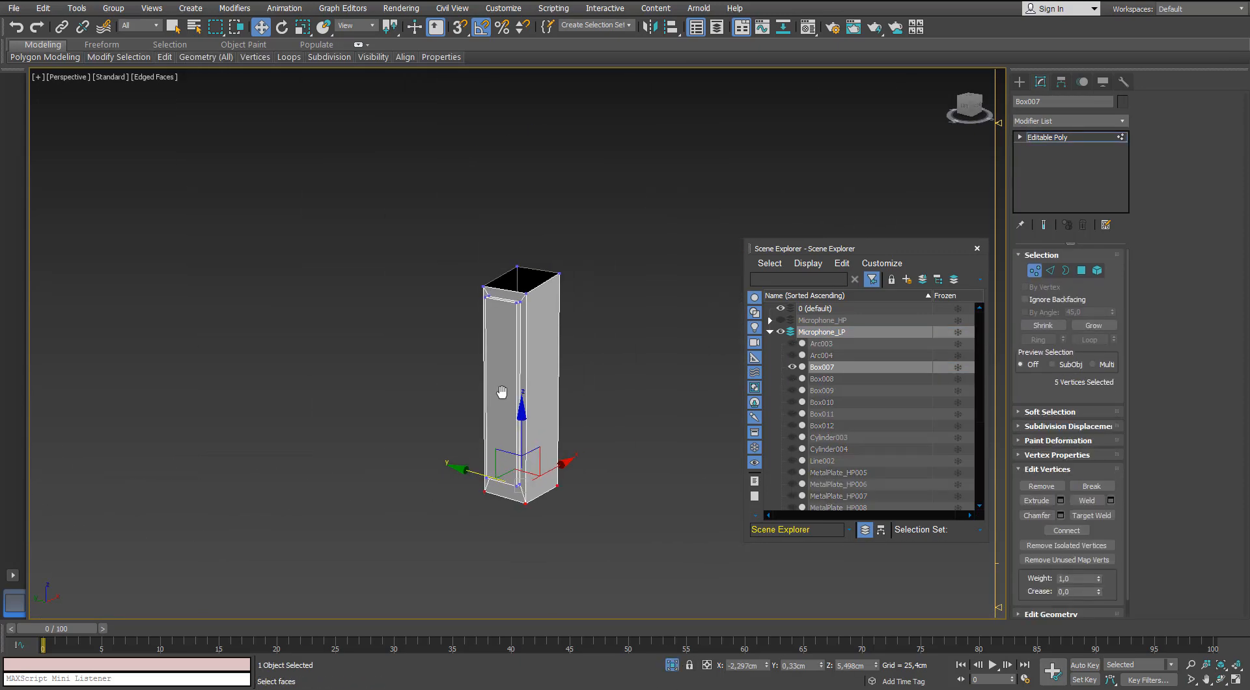
click(976, 248)
key(1)
click(1121, 120)
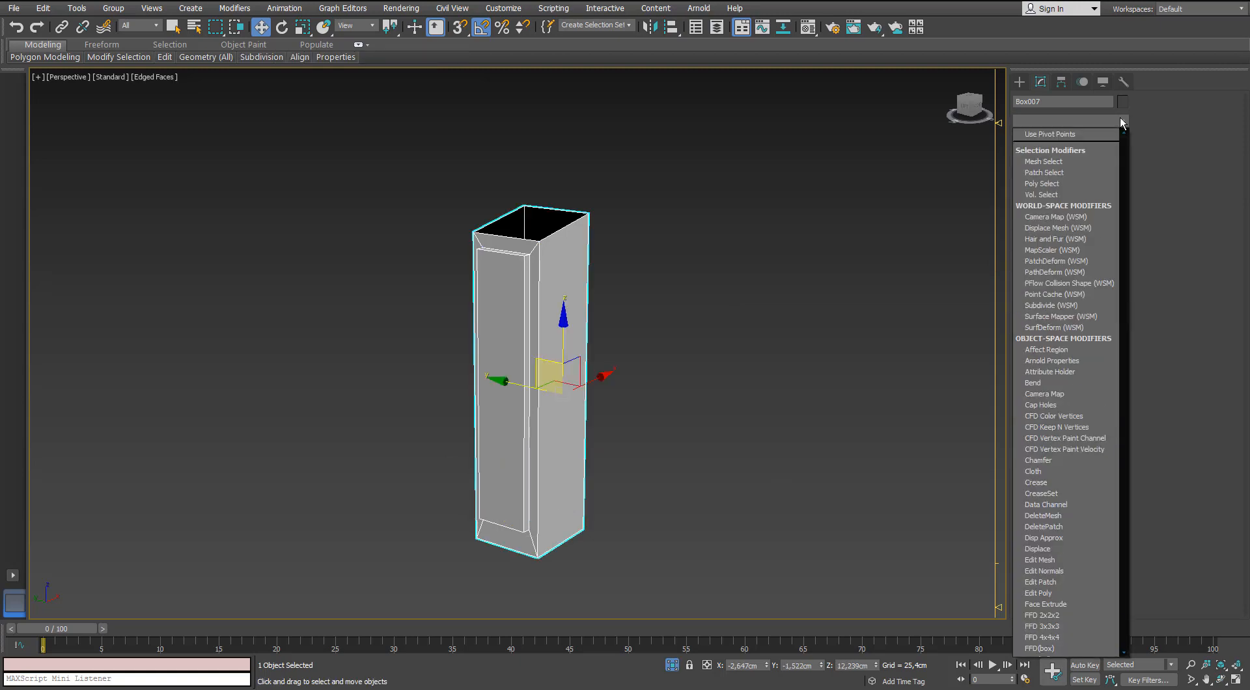
key(t)
key(t)
key(t)
key(Return)
key(ctrl+z)
Add an Unwrap UVW modifier to the stand and open its UVs in the UV Editor.
click(1120, 119)
key(u)
key(Return)
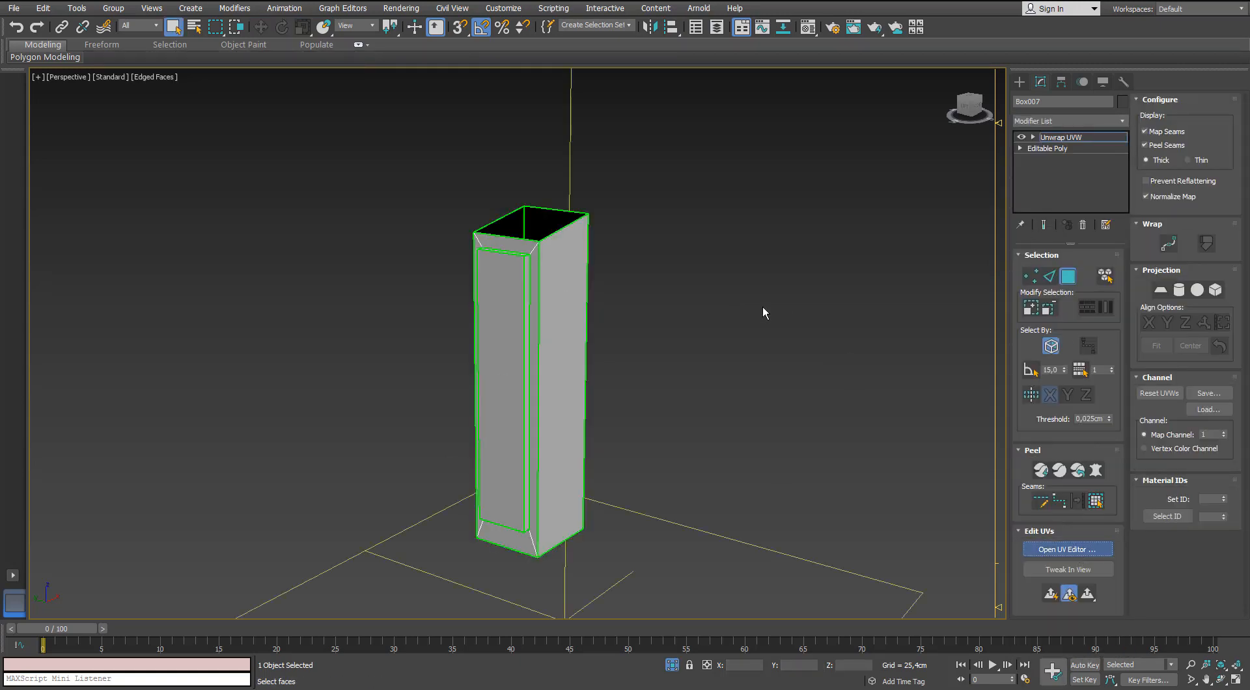
middle_drag(710, 309, 1001, 316)
drag(1, 233, 307, 123)
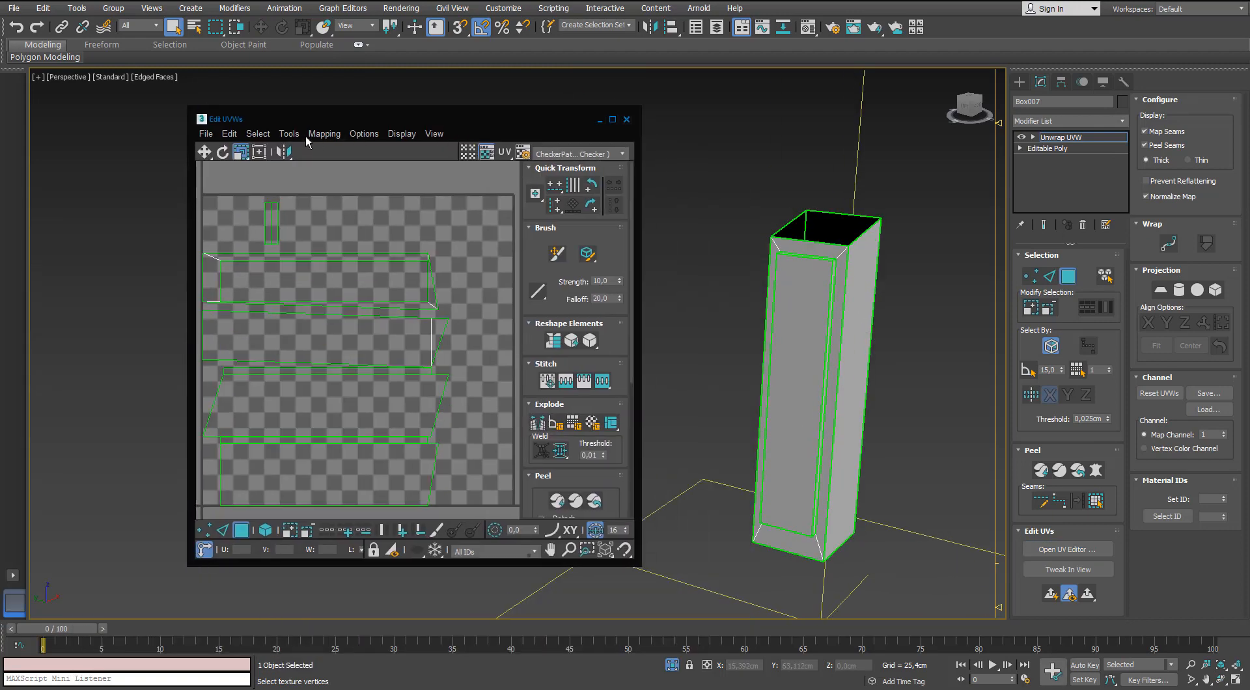
scroll(333, 206, down, 2)
Apply Normal Mapping to all of the stand's polygons using the Box Mapping option.
click(359, 274)
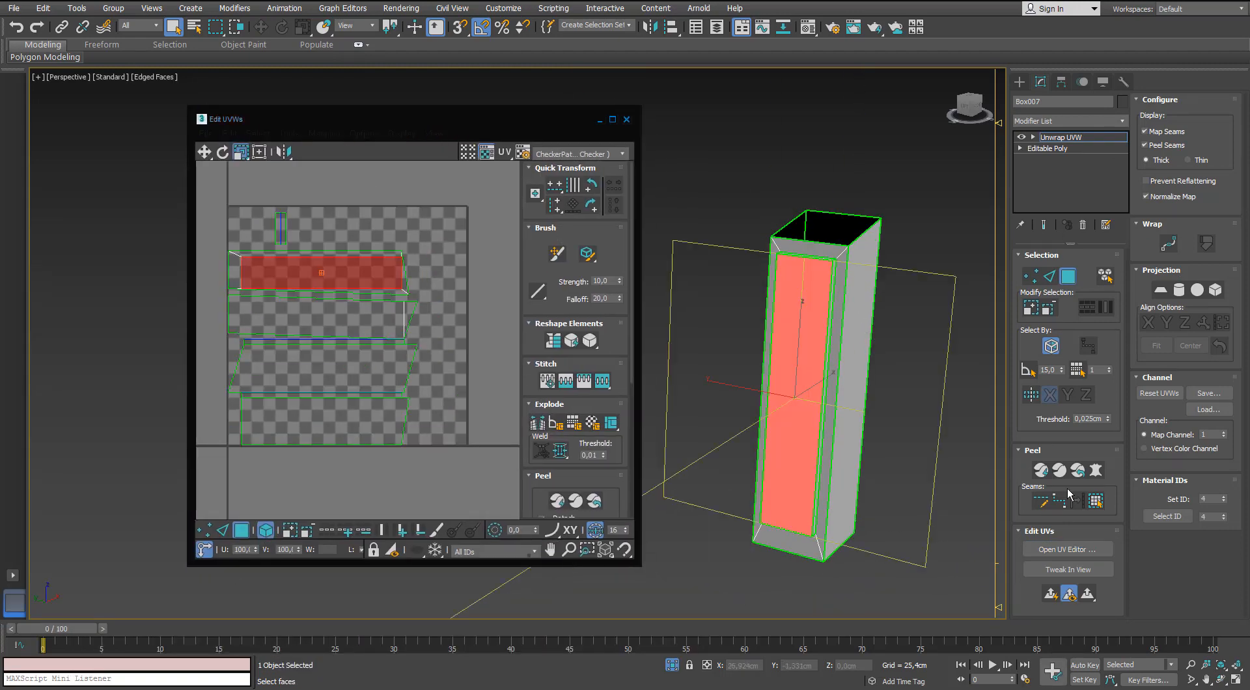
key(ctrl+a)
click(331, 169)
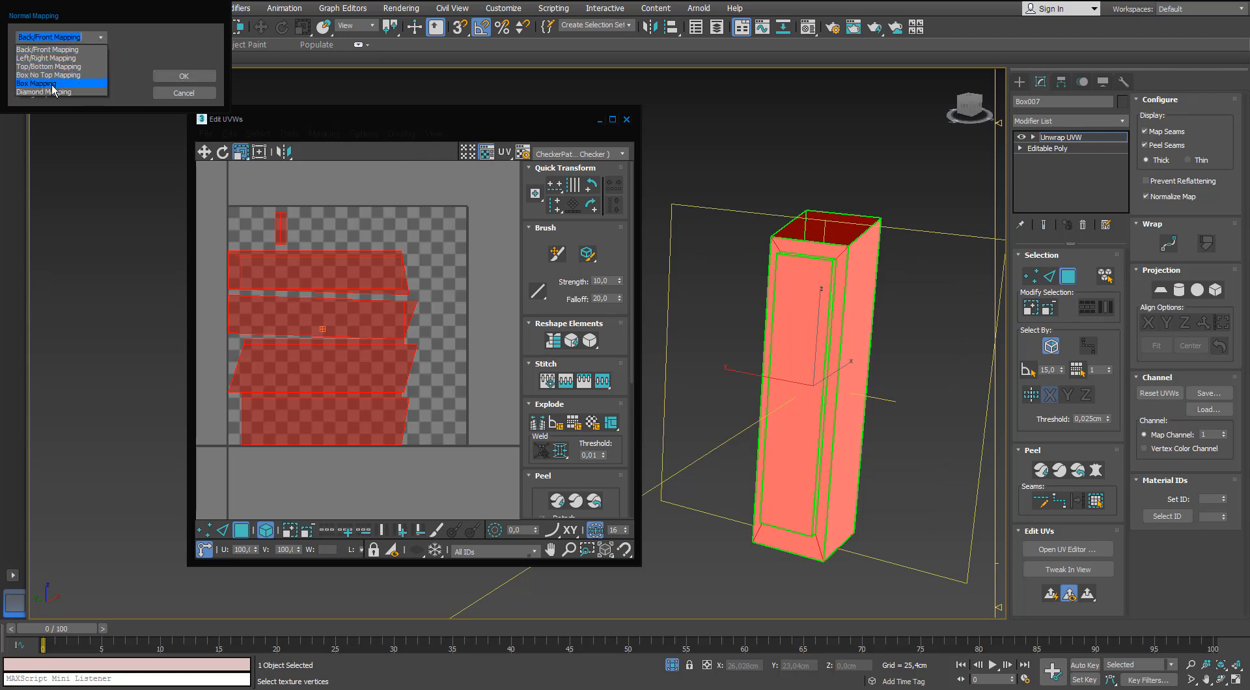
click(39, 84)
click(184, 76)
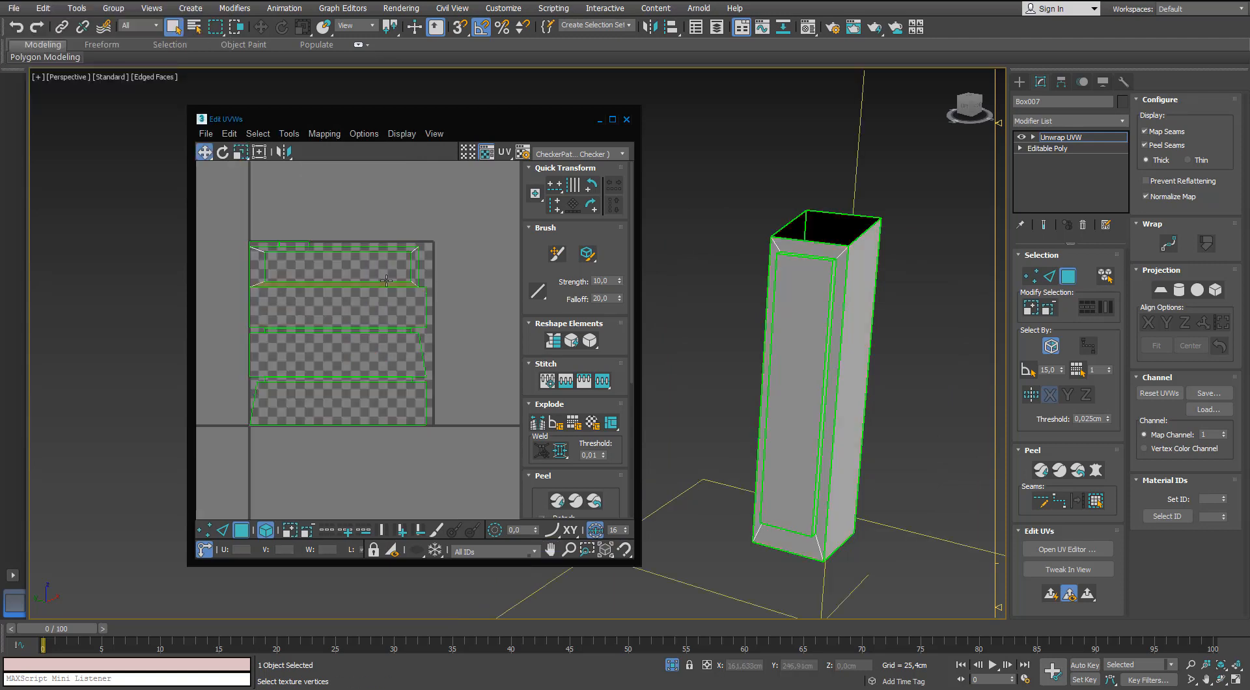
Move the stand's inner front-panel island above the UV tile and maximize the UV Editor.
click(314, 266)
click(260, 272)
middle_drag(270, 276, 306, 266)
click(334, 260)
drag(324, 253, 322, 191)
click(333, 223)
click(354, 241)
drag(492, 118, 481, 115)
double_click(481, 115)
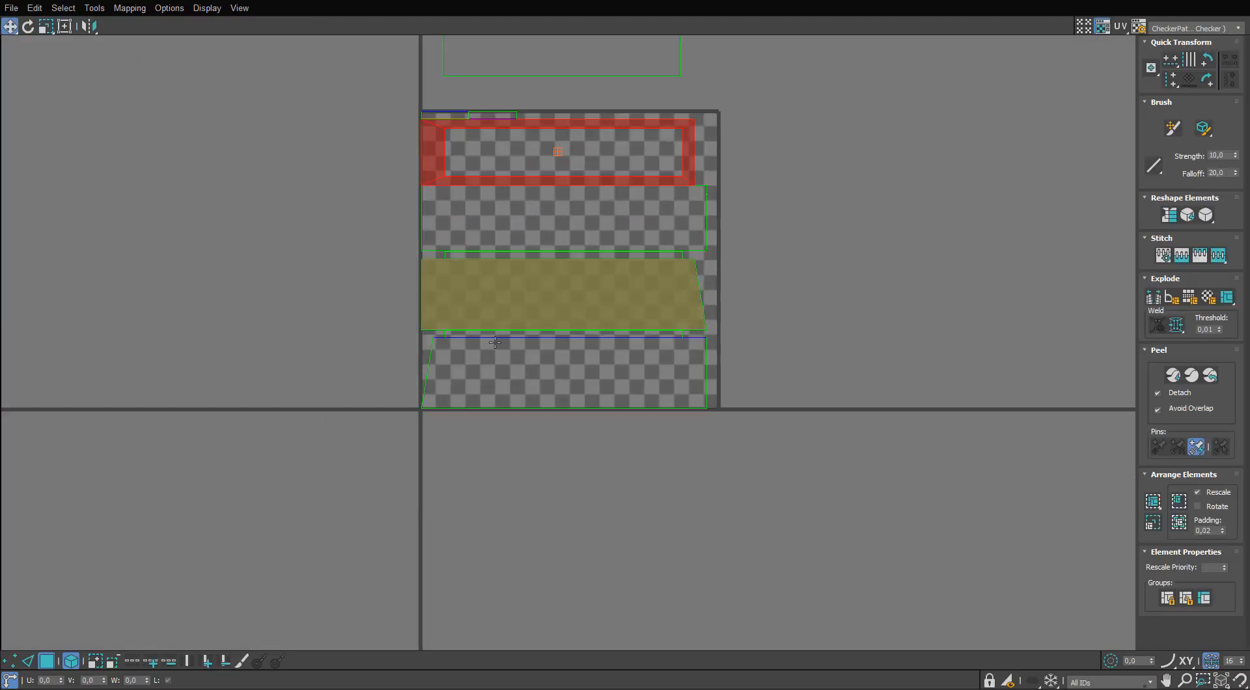
Stack the four large stand islands beside the UV tile, mirroring one slanted side island horizontally and vertically.
drag(494, 342, 171, 333)
drag(439, 275, 129, 267)
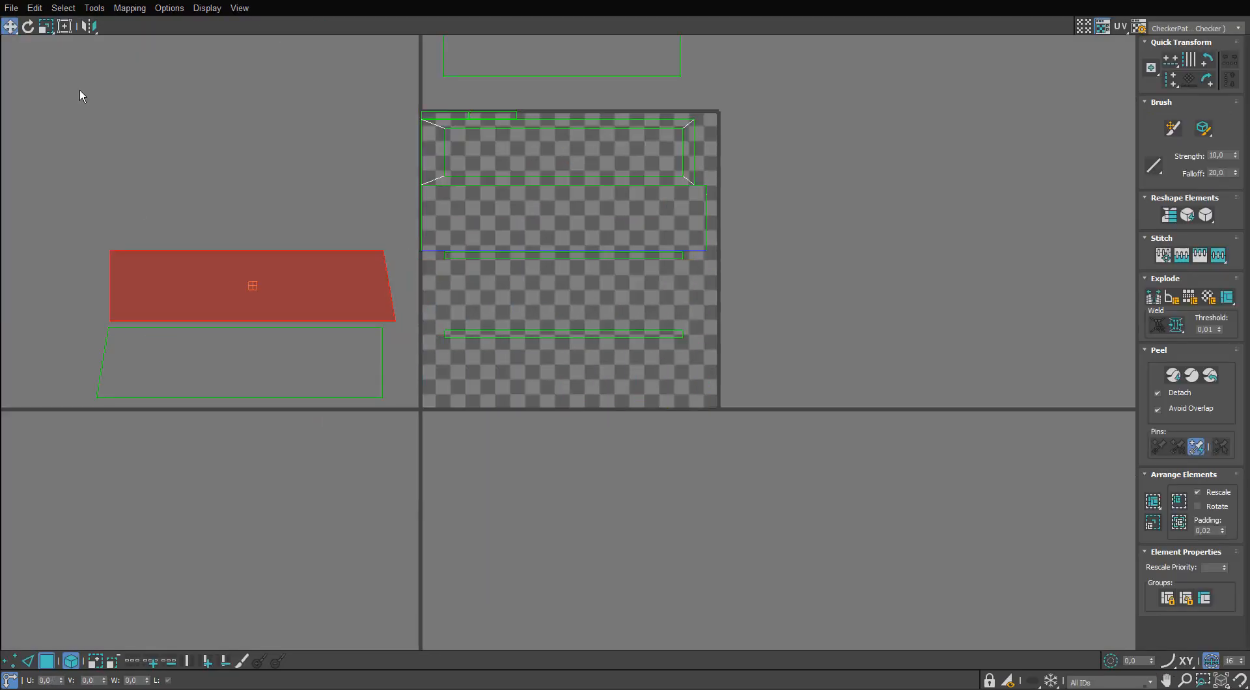
click(87, 27)
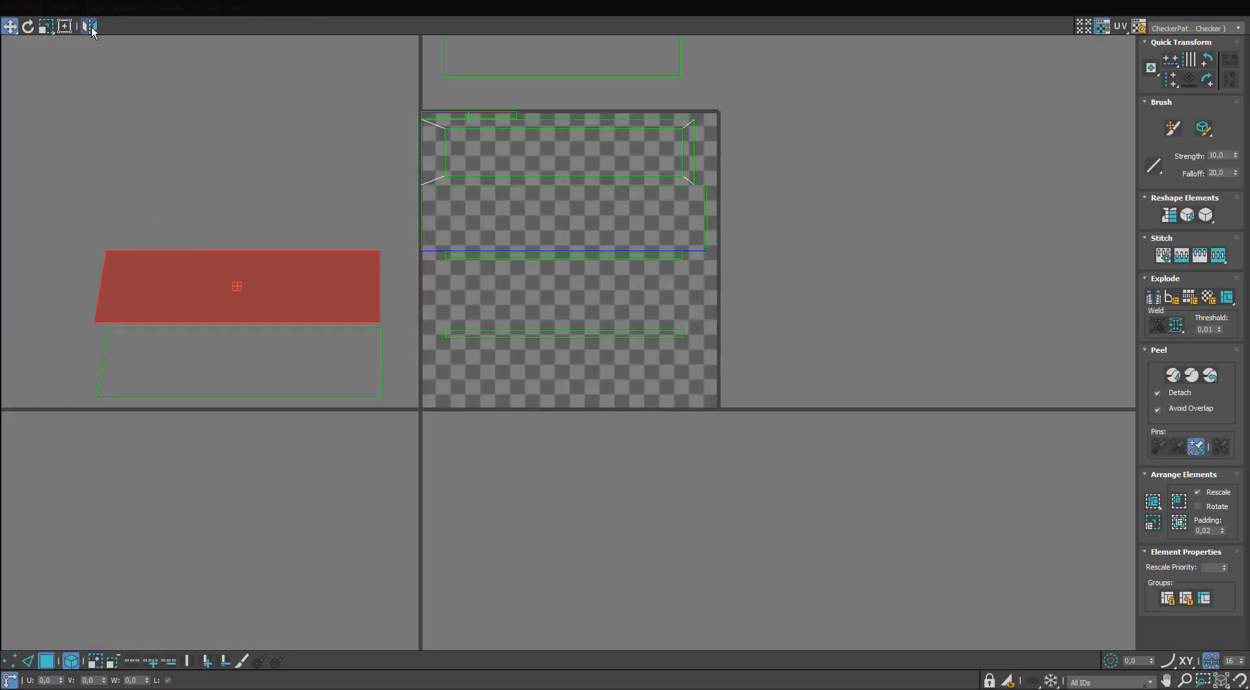
drag(547, 180, 290, 565)
drag(509, 219, 182, 212)
drag(255, 507, 197, 109)
Move the narrow long strips, short end strips and inner front-panel island onto the stack of large islands.
middle_drag(444, 90, 445, 71)
scroll(445, 72, up, 2)
click(534, 284)
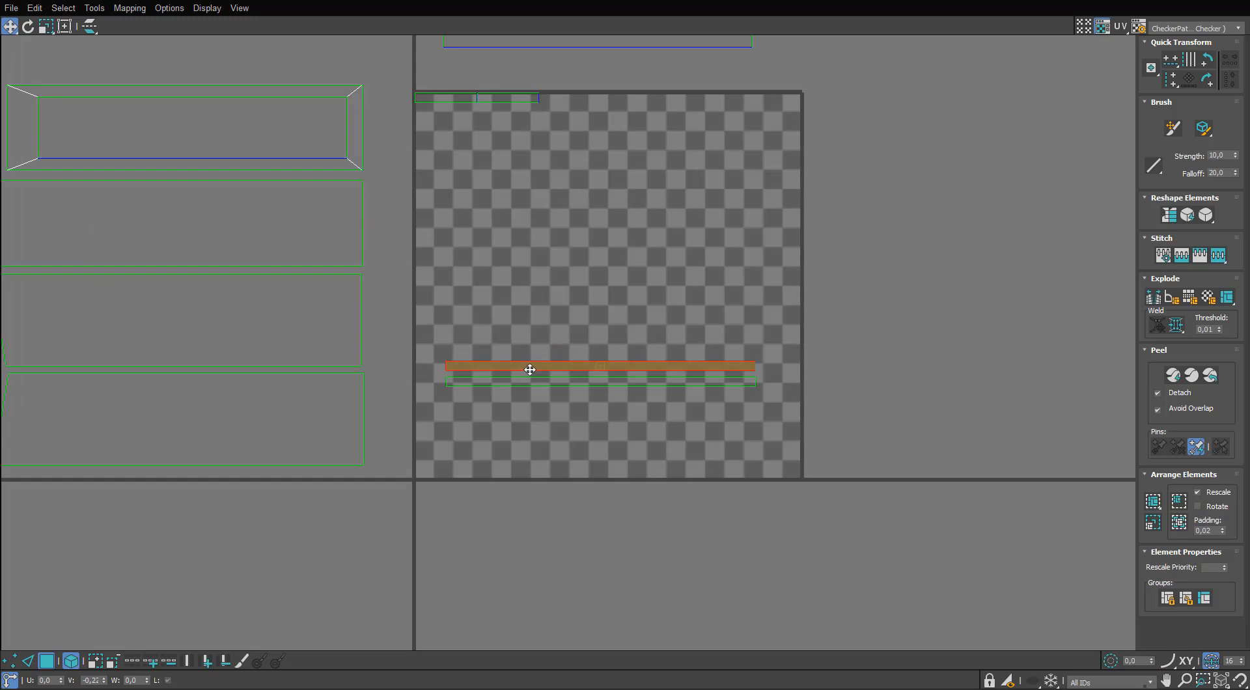
scroll(485, 373, down, 3)
scroll(261, 234, up, 2)
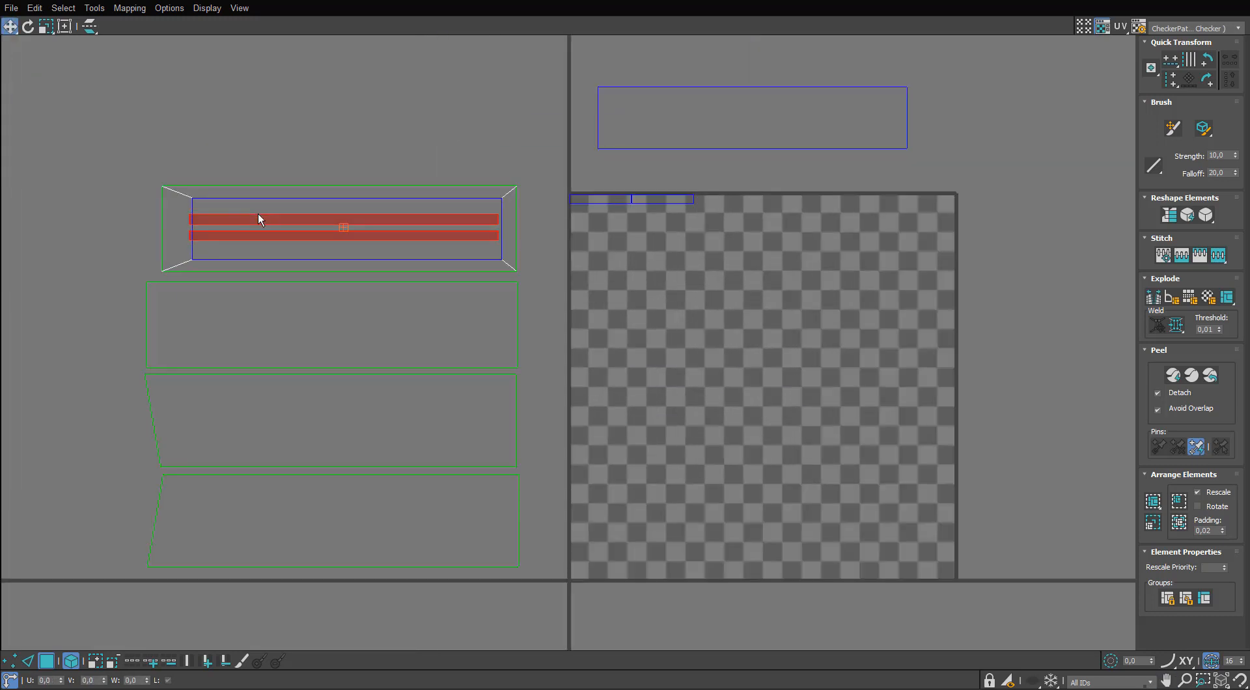
drag(259, 218, 271, 155)
drag(639, 207, 579, 213)
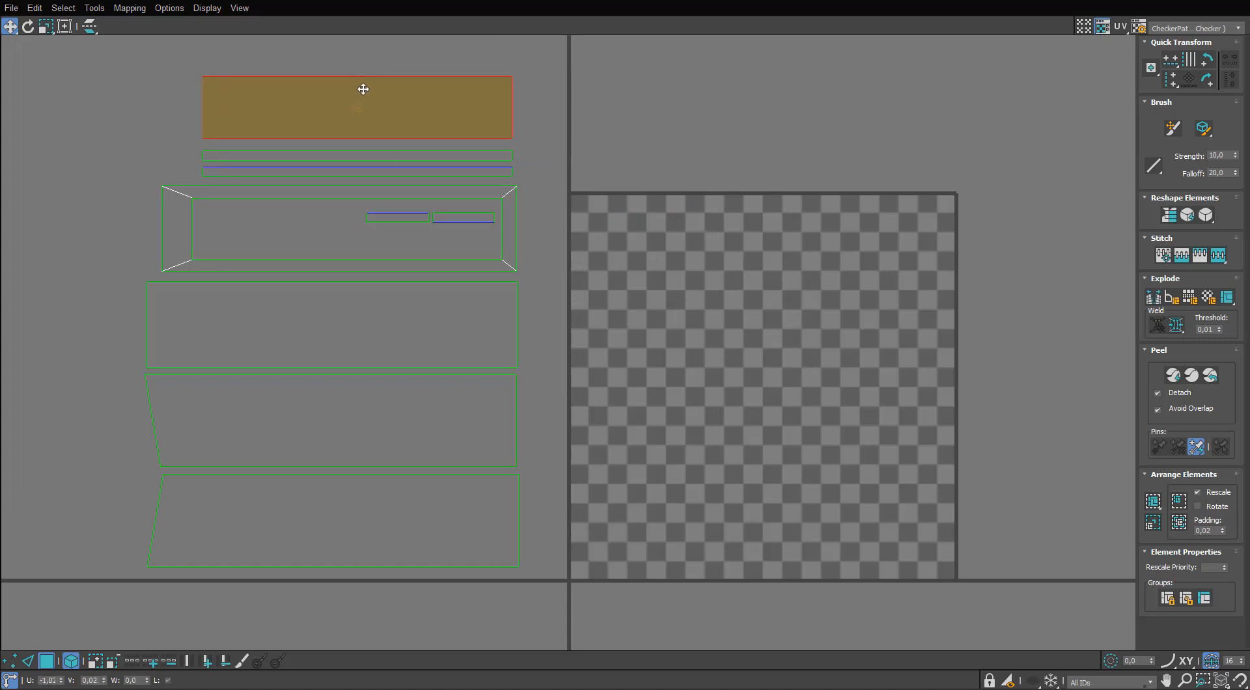
drag(582, 81, 354, 540)
Scale all the stand's islands down together and place the stack beside the UV tile, mirrored horizontally.
scroll(315, 345, down, 3)
key(r)
drag(388, 204, 766, 371)
key(w)
key(r)
drag(766, 372, 748, 422)
key(w)
drag(755, 367, 733, 340)
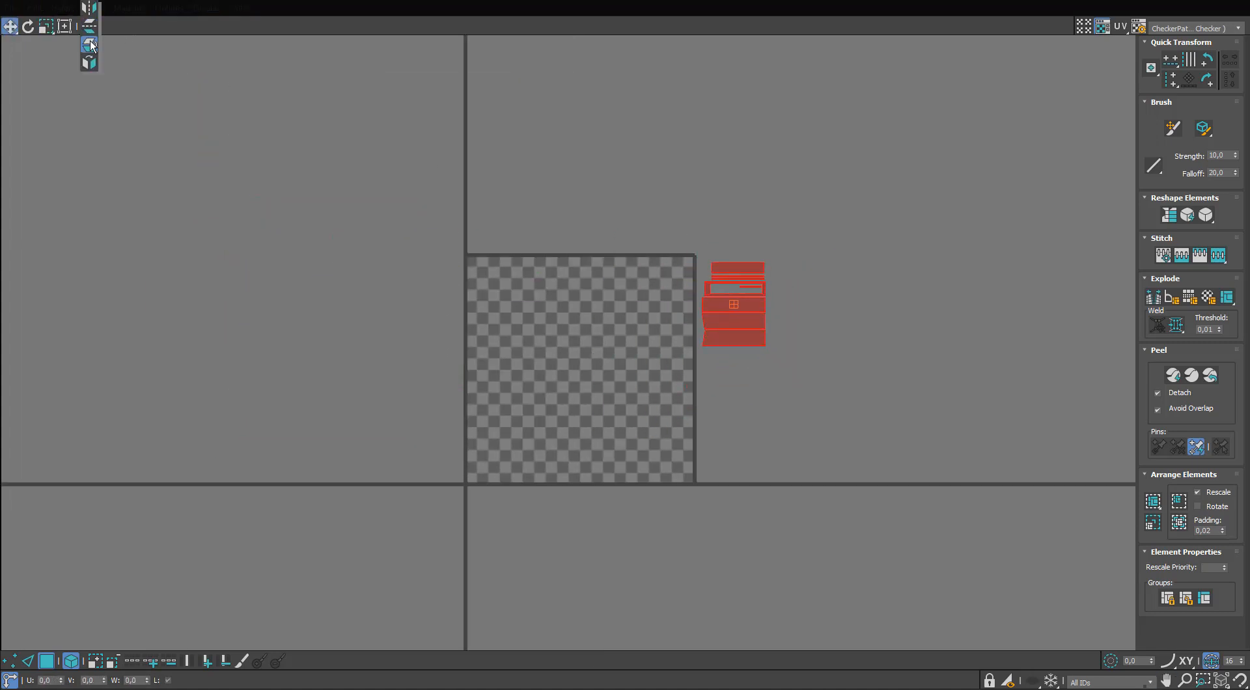
scroll(693, 287, up, 3)
Restore the UV Editor to a smaller window and end the stand's isolation to show the whole microphone.
drag(652, 1, 324, 111)
alt+middle_drag(749, 573, 681, 546)
key(alt+q)
scroll(688, 546, down, 4)
middle_drag(608, 413, 724, 287)
click(727, 288)
alt+middle_drag(738, 290, 725, 291)
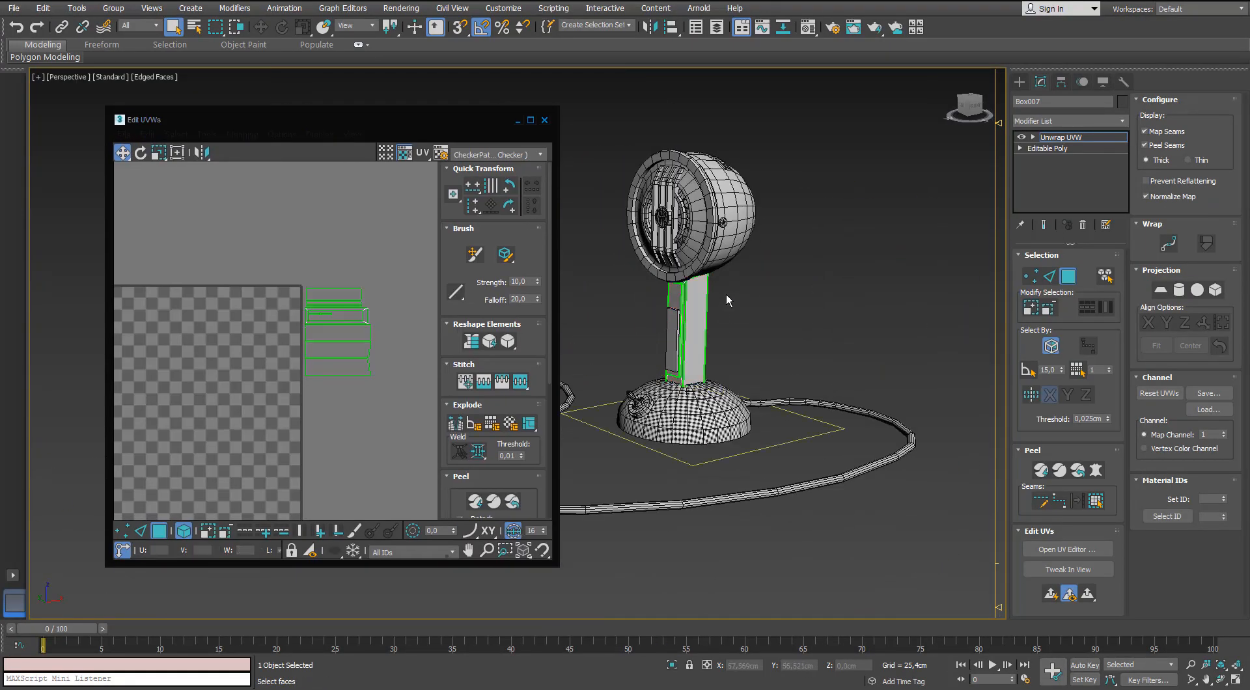
scroll(711, 259, up, 4)
Assign the checker material from the Material Editor to the stand.
key(m)
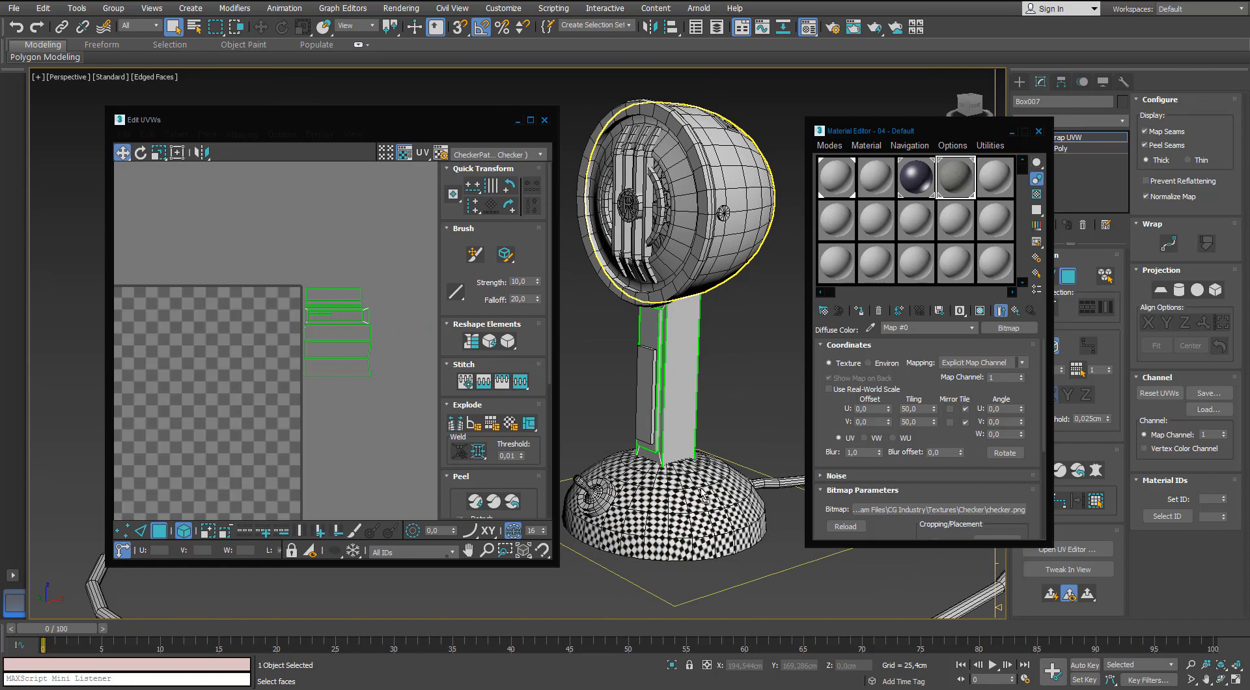
drag(704, 495, 678, 426)
scroll(678, 428, up, 4)
alt+middle_drag(678, 427, 659, 417)
Scale all the stand's UV islands down together to match the dome base's checker size, keeping them beside the tile.
click(330, 360)
key(ctrl+a)
key(r)
drag(336, 356, 317, 415)
alt+middle_drag(625, 355, 700, 396)
drag(337, 347, 332, 338)
scroll(335, 343, down, 4)
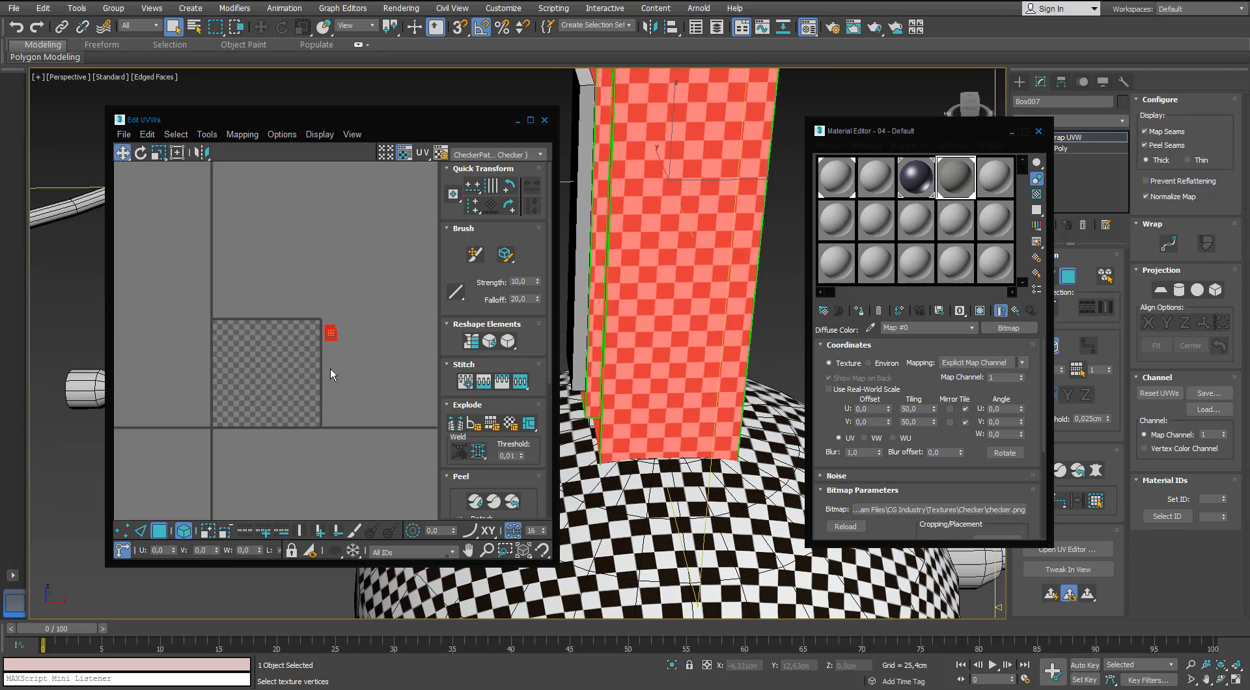
middle_drag(332, 371, 338, 365)
Close the Material Editor, finish editing the stand's UVs and deselect the stand.
click(1038, 131)
click(1068, 137)
click(836, 279)
scroll(807, 278, down, 5)
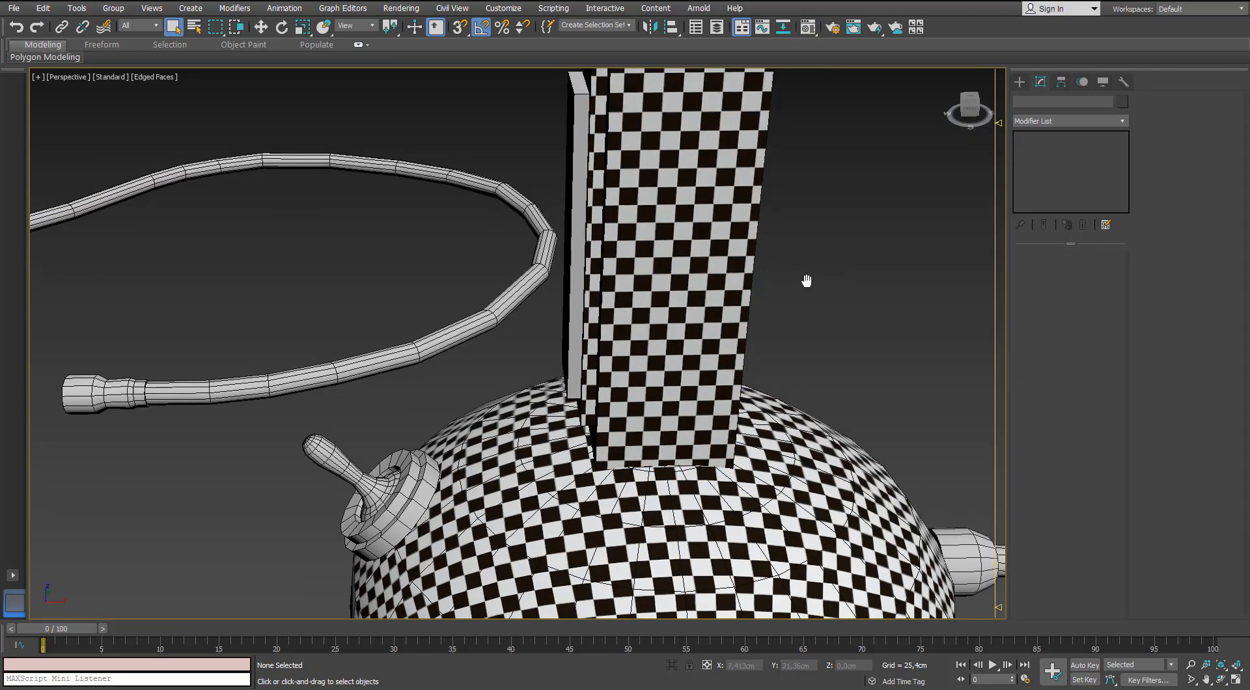
Add an Unwrap UVW modifier to the thin raised plate on the front of the stand.
alt+middle_drag(784, 238, 734, 256)
scroll(594, 294, up, 4)
scroll(594, 294, up, 3)
click(493, 313)
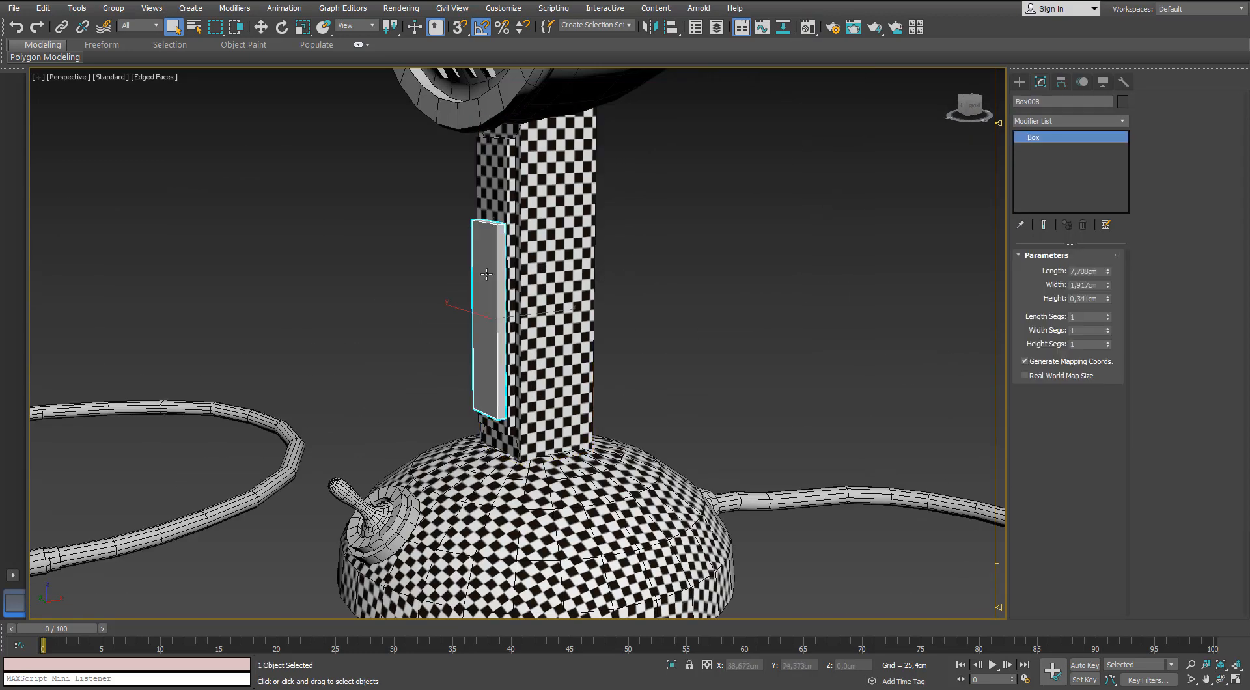
alt+middle_drag(498, 313, 502, 300)
click(1120, 123)
key(u)
key(Return)
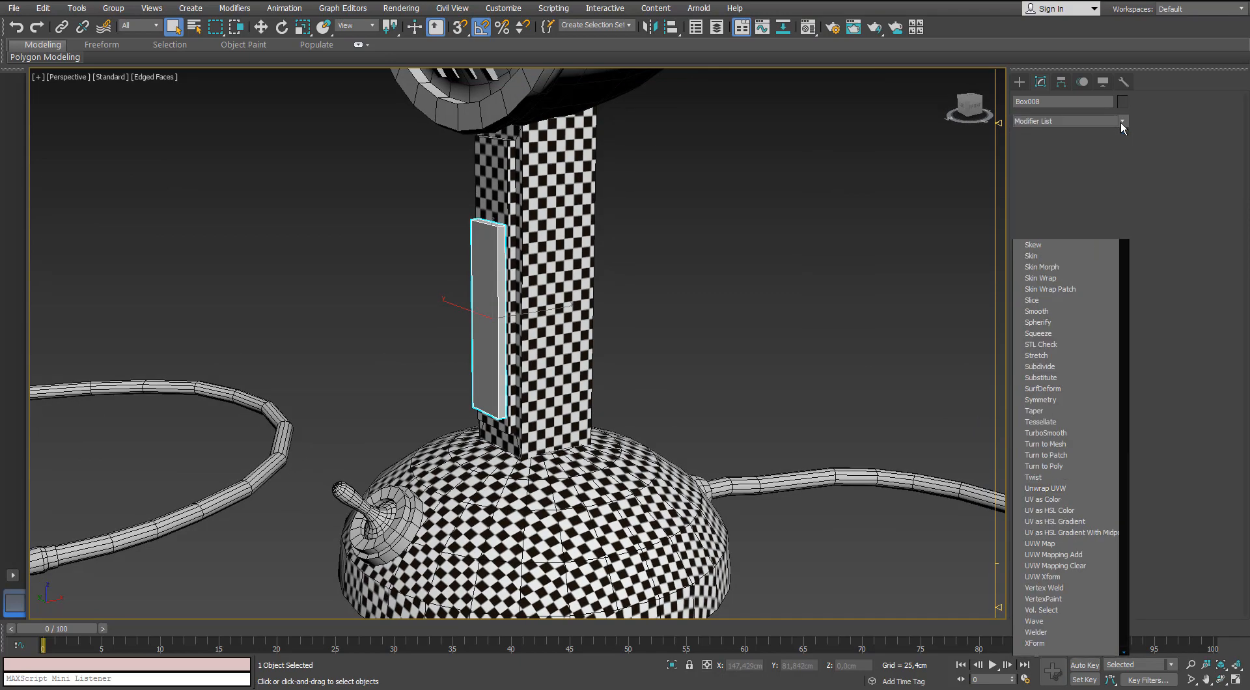
Open the plate's UVs for editing and map all its faces into separate flat UV islands.
click(473, 255)
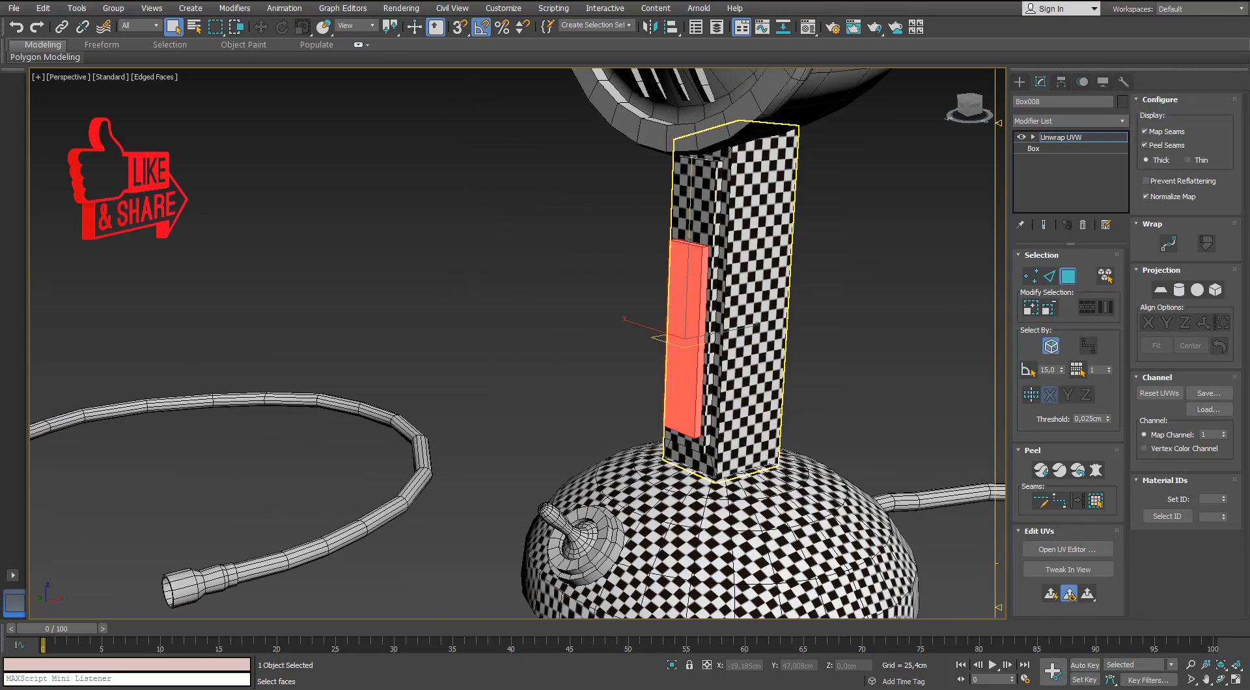
click(1067, 548)
click(247, 107)
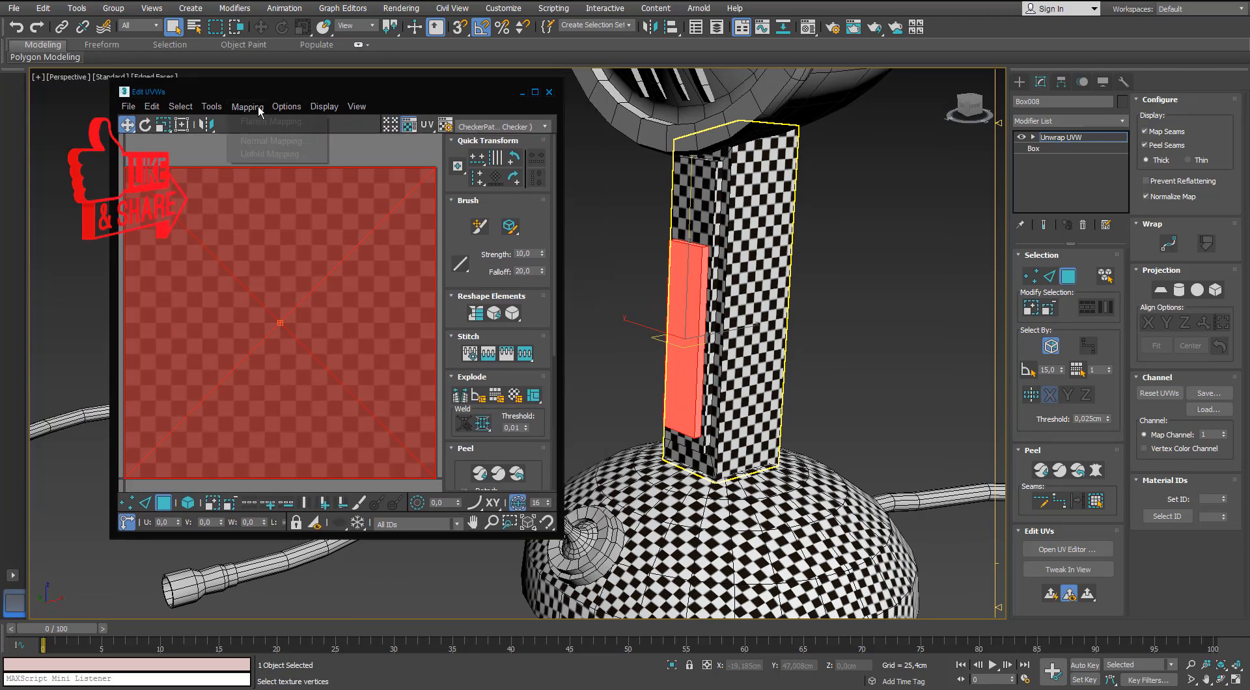
click(256, 141)
click(102, 37)
click(179, 73)
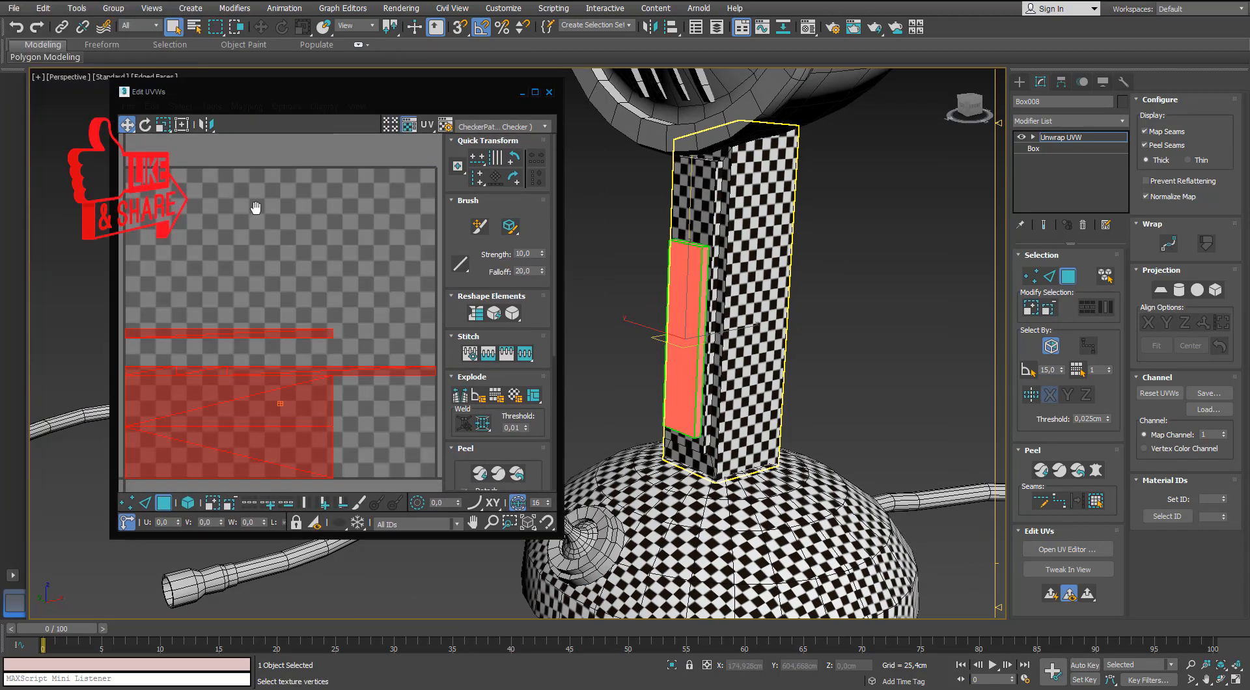
Pack the plate's UV islands into the tile with Rescale on and 0.02 padding.
scroll(257, 206, down, 2)
middle_drag(256, 206, 291, 153)
middle_drag(283, 307, 301, 279)
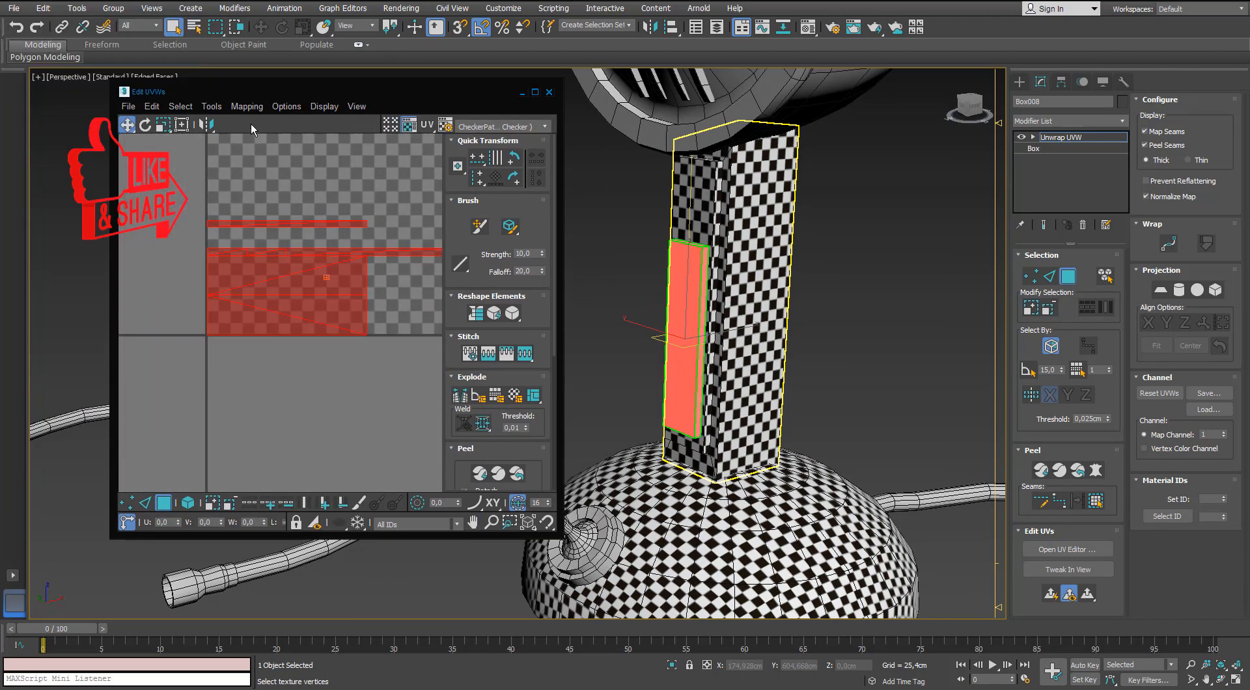
scroll(447, 435, down, 3)
click(462, 412)
middle_drag(411, 348, 310, 449)
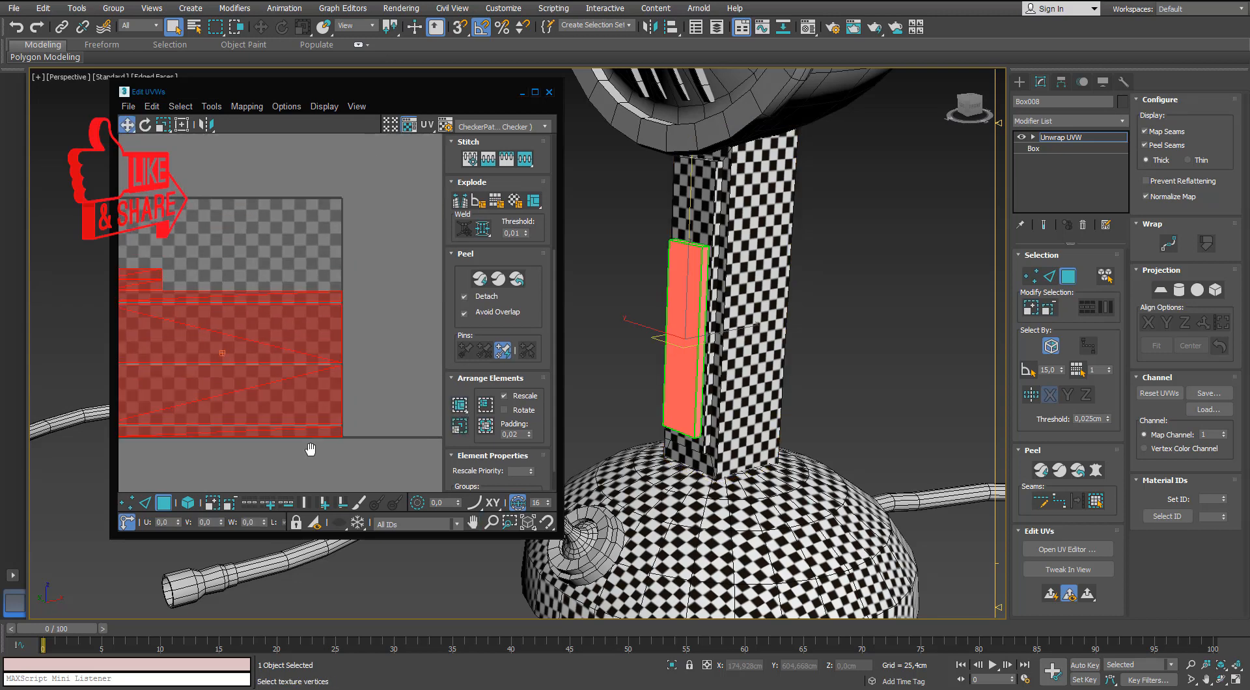
click(310, 450)
Select all of the plate's UV islands, scale them down together and move them off the tile.
middle_drag(254, 404, 387, 379)
scroll(388, 380, down, 2)
middle_drag(280, 478, 205, 525)
drag(390, 248, 130, 415)
key(r)
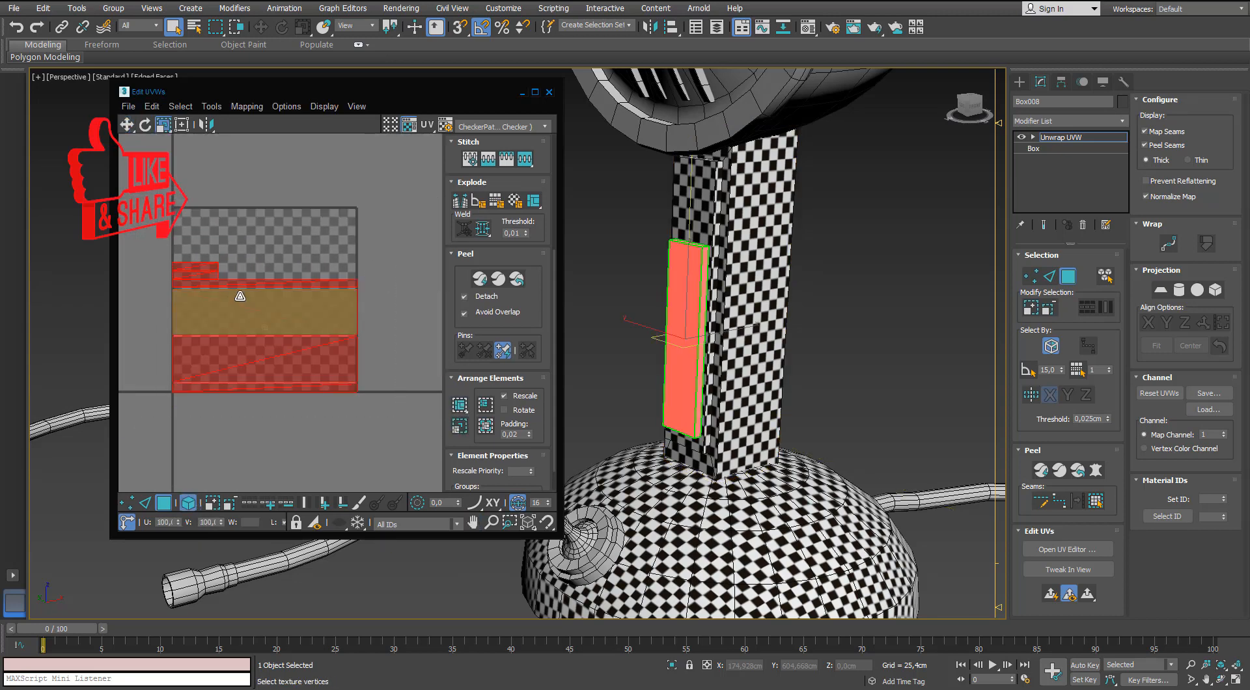
drag(239, 293, 229, 356)
scroll(292, 312, up, 3)
key(w)
drag(278, 322, 438, 257)
Shrink the plate's UV islands further, place them close beside the tile and deselect them.
middle_drag(438, 257, 292, 352)
scroll(293, 351, up, 1)
key(r)
drag(286, 350, 269, 450)
key(w)
drag(299, 341, 261, 316)
click(315, 378)
Assign the checker material from the Material Editor to the stand's front plate.
key(m)
drag(956, 180, 692, 305)
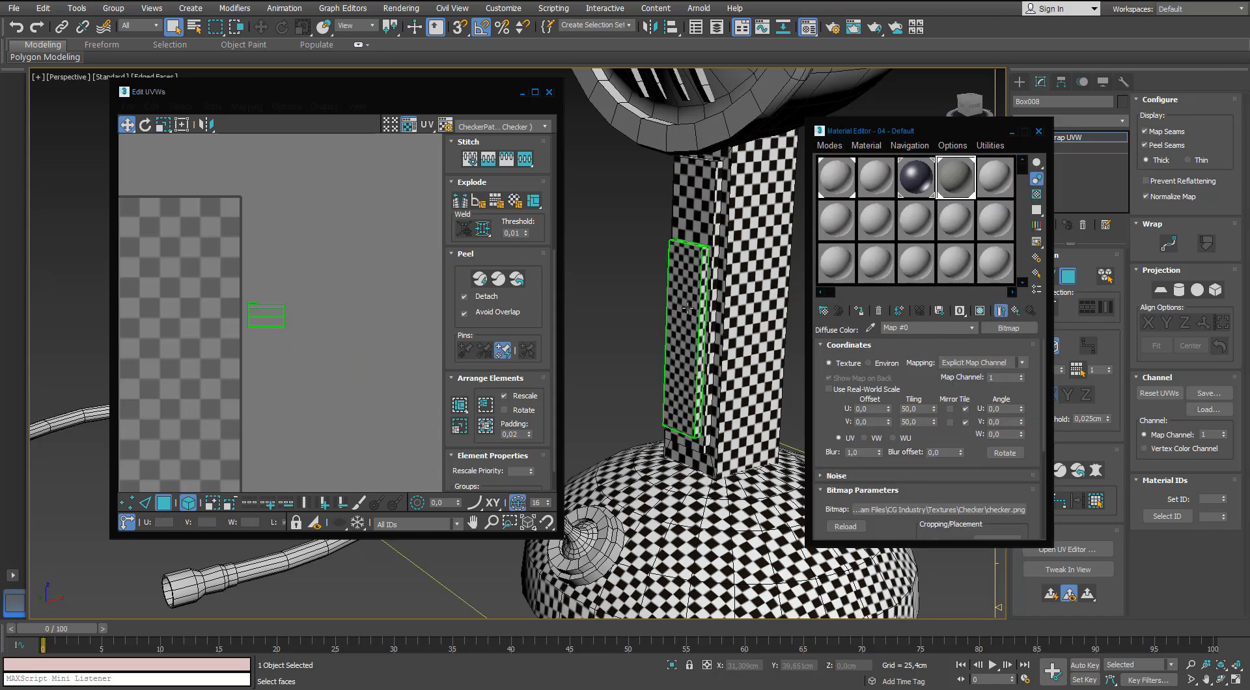
alt+middle_drag(691, 304, 732, 303)
Scale the plate's UV islands together until their checker size matches the stand's.
click(280, 320)
key(r)
drag(282, 314, 265, 368)
alt+middle_drag(586, 286, 636, 265)
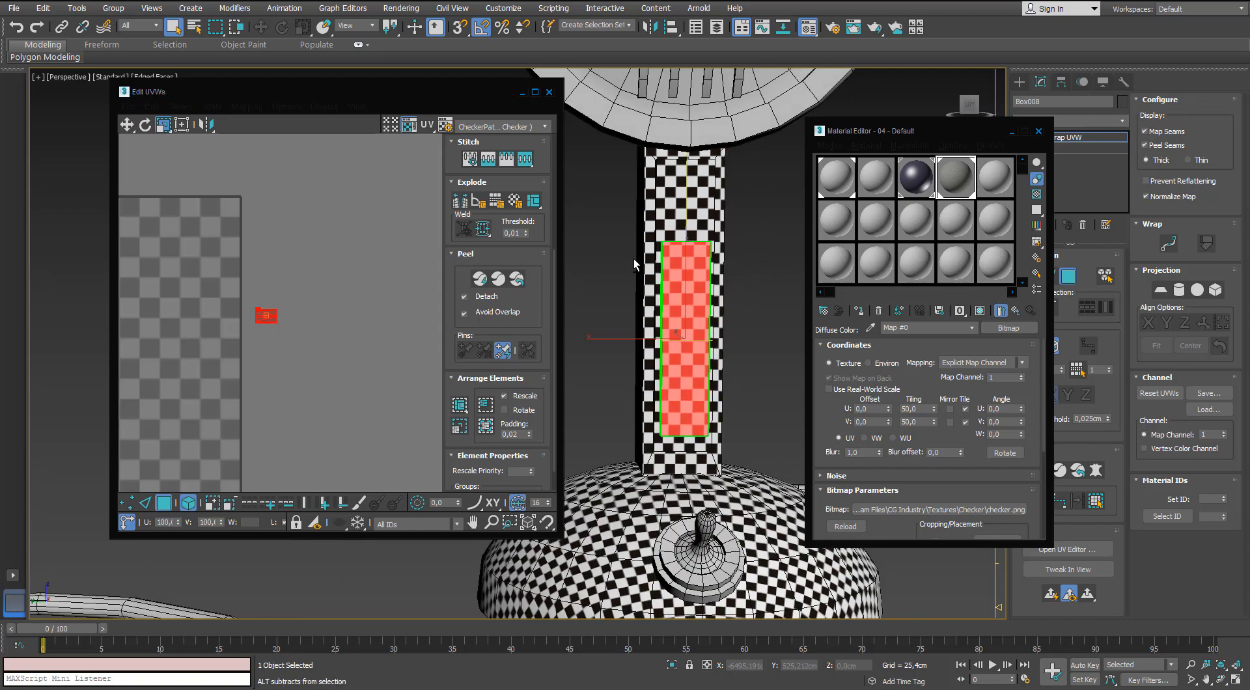
scroll(687, 251, up, 3)
drag(273, 317, 270, 308)
Close the Material Editor, finish editing the plate's UVs and deselect the plate.
alt+middle_drag(778, 253, 751, 288)
scroll(751, 288, down, 4)
click(1038, 131)
click(397, 170)
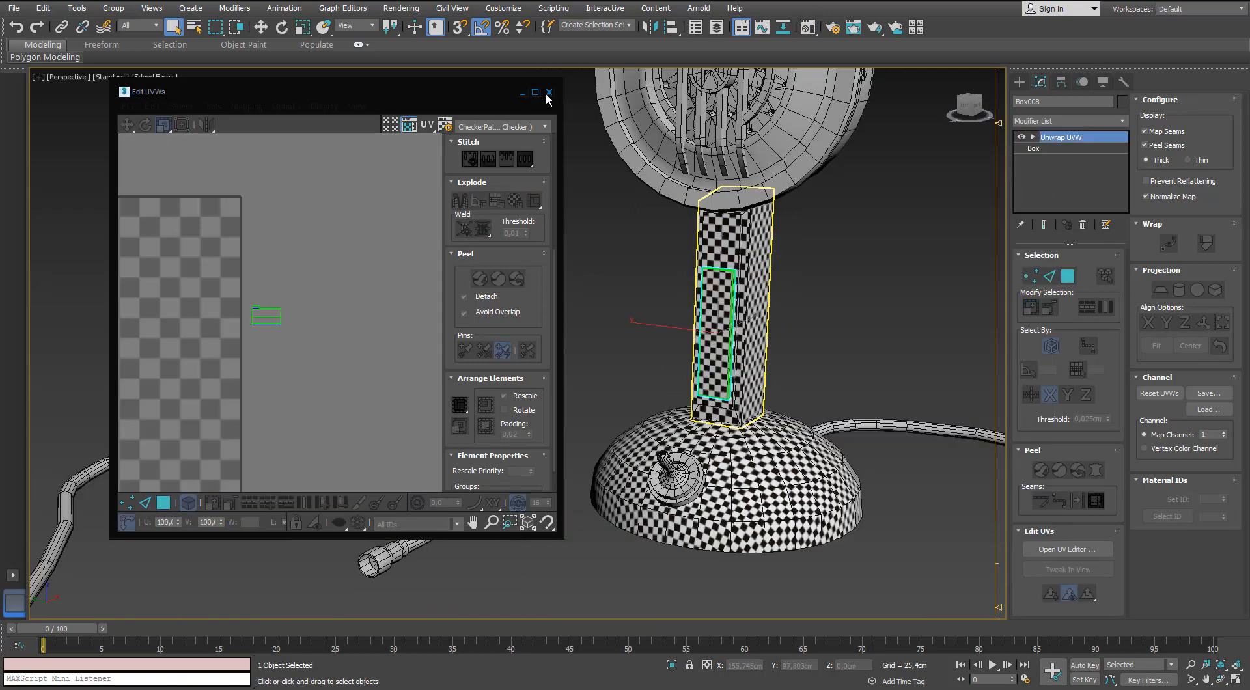
click(548, 92)
click(578, 258)
alt+middle_drag(582, 265, 541, 273)
scroll(553, 270, down, 3)
alt+middle_drag(638, 300, 624, 307)
scroll(573, 388, up, 6)
click(577, 385)
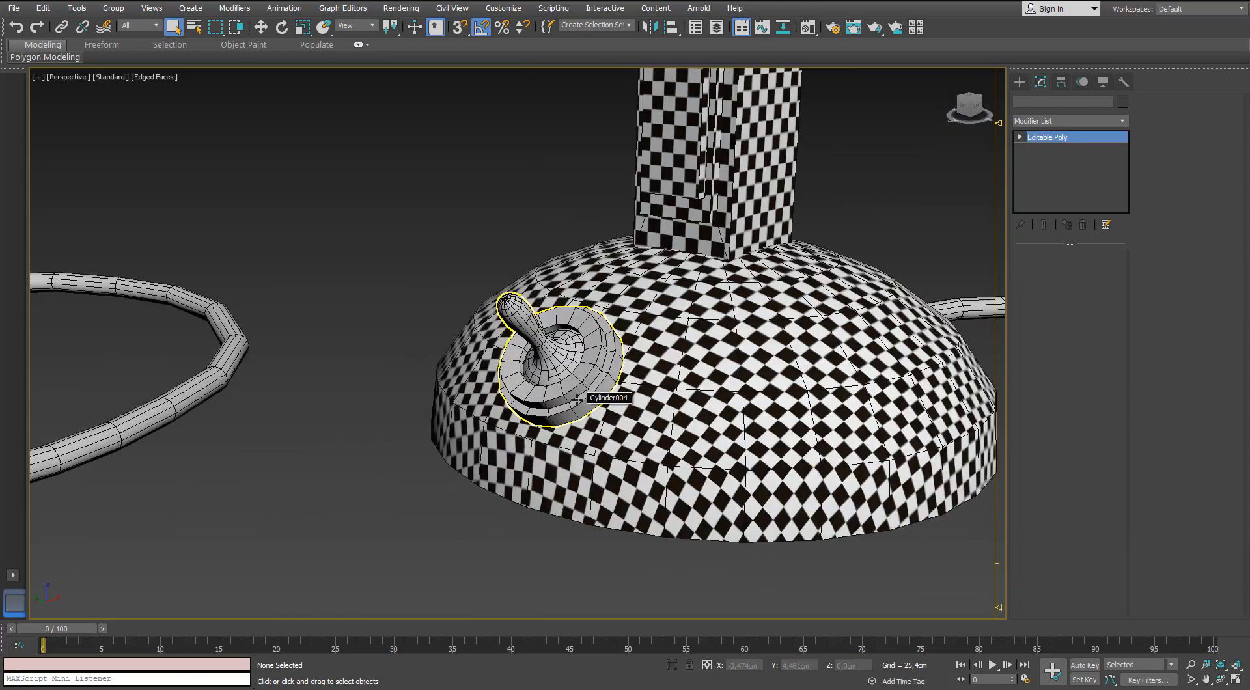
alt+middle_drag(577, 386, 646, 398)
scroll(646, 398, down, 2)
scroll(647, 394, down, 4)
scroll(644, 404, up, 2)
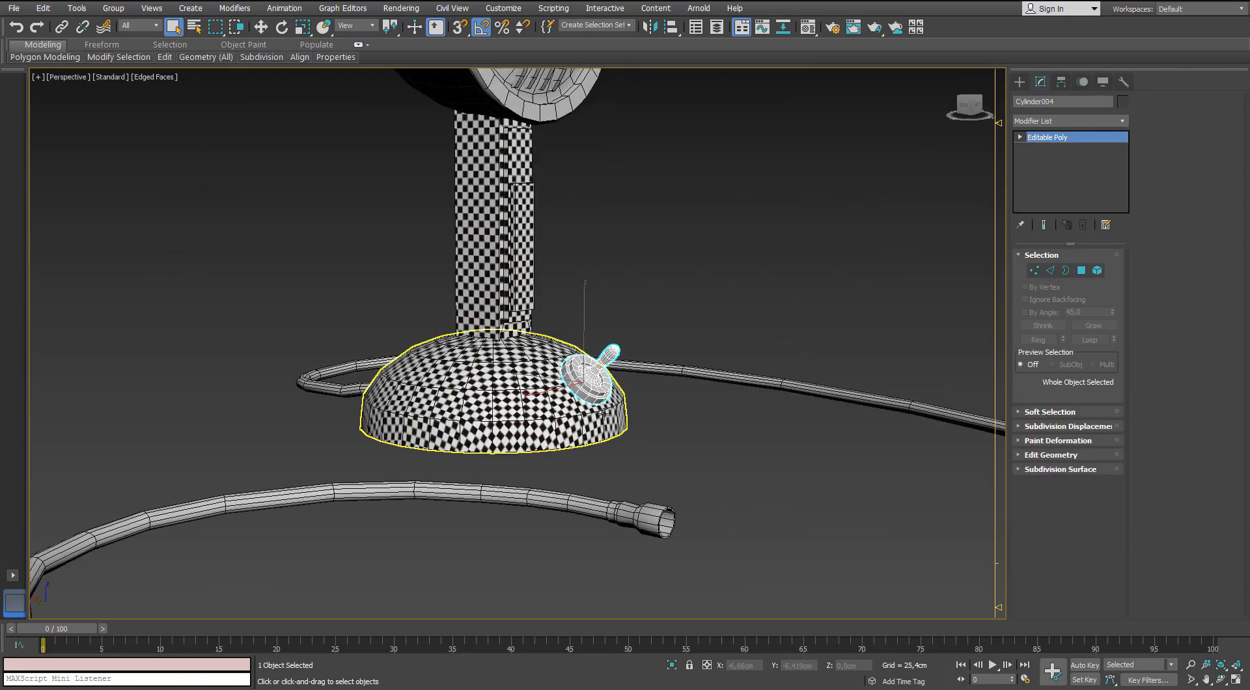
middle_drag(572, 374, 571, 459)
scroll(572, 459, down, 2)
Select the dome-shaped back shell of the microphone head and add an Unwrap UVW modifier to it.
click(469, 225)
middle_drag(421, 275, 433, 320)
scroll(384, 314, up, 2)
scroll(458, 296, up, 3)
click(1121, 122)
key(u)
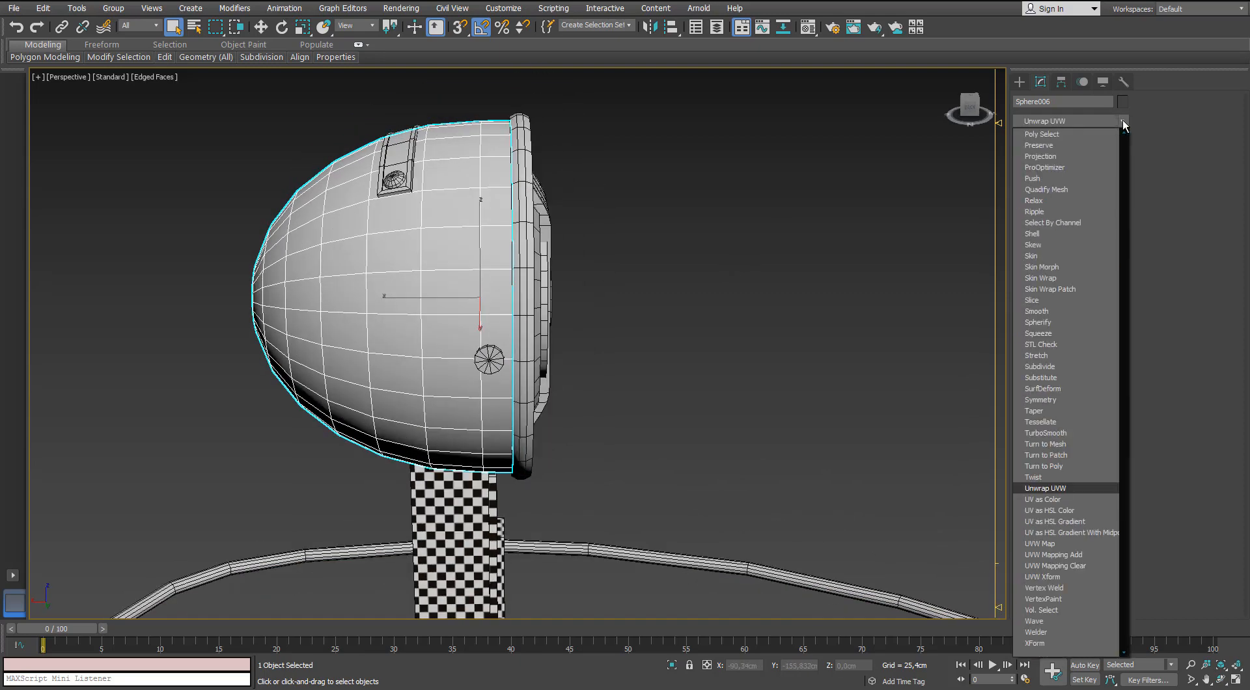
key(Return)
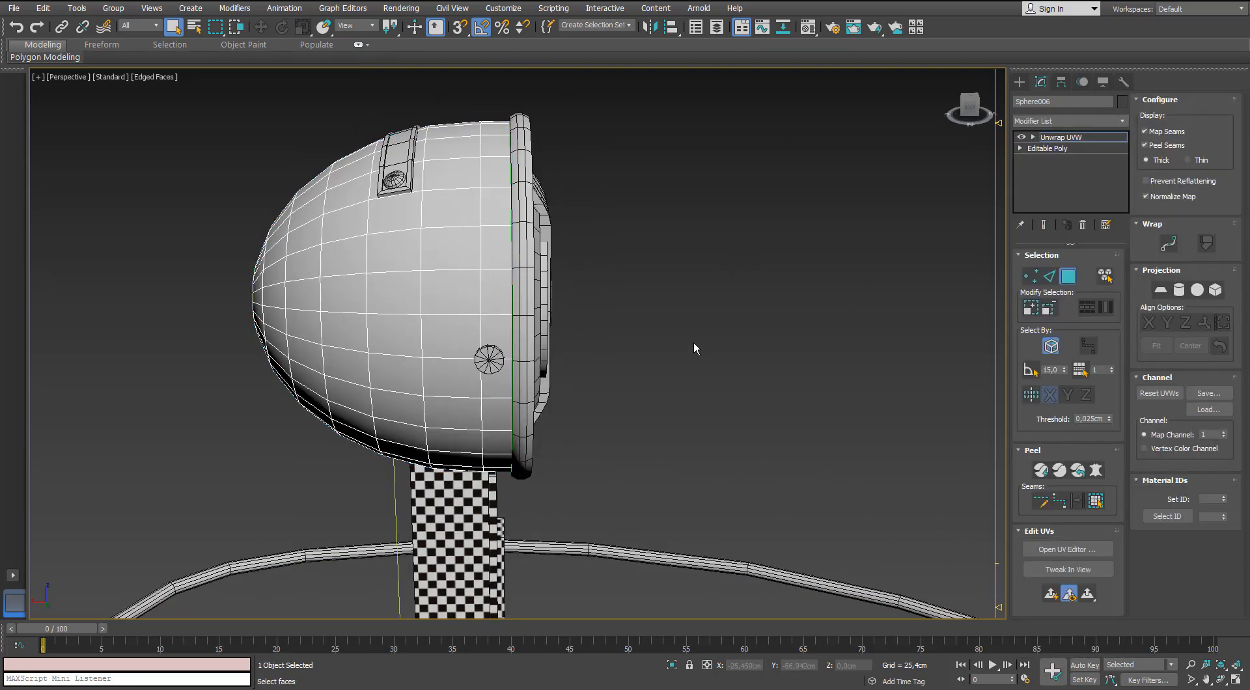
Open the shell's UVs for editing with map seams hidden, and isolate the shell in the viewport.
middle_drag(563, 293, 795, 300)
alt+middle_drag(795, 300, 741, 327)
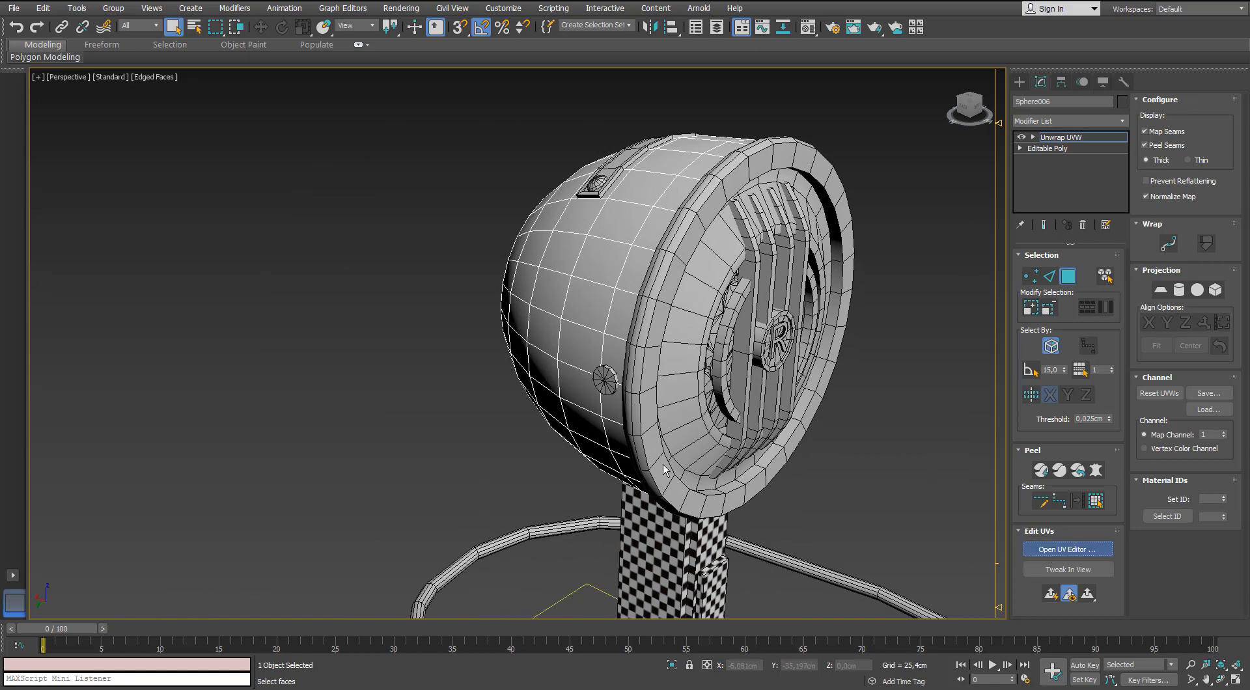
drag(24, 276, 430, 125)
click(310, 261)
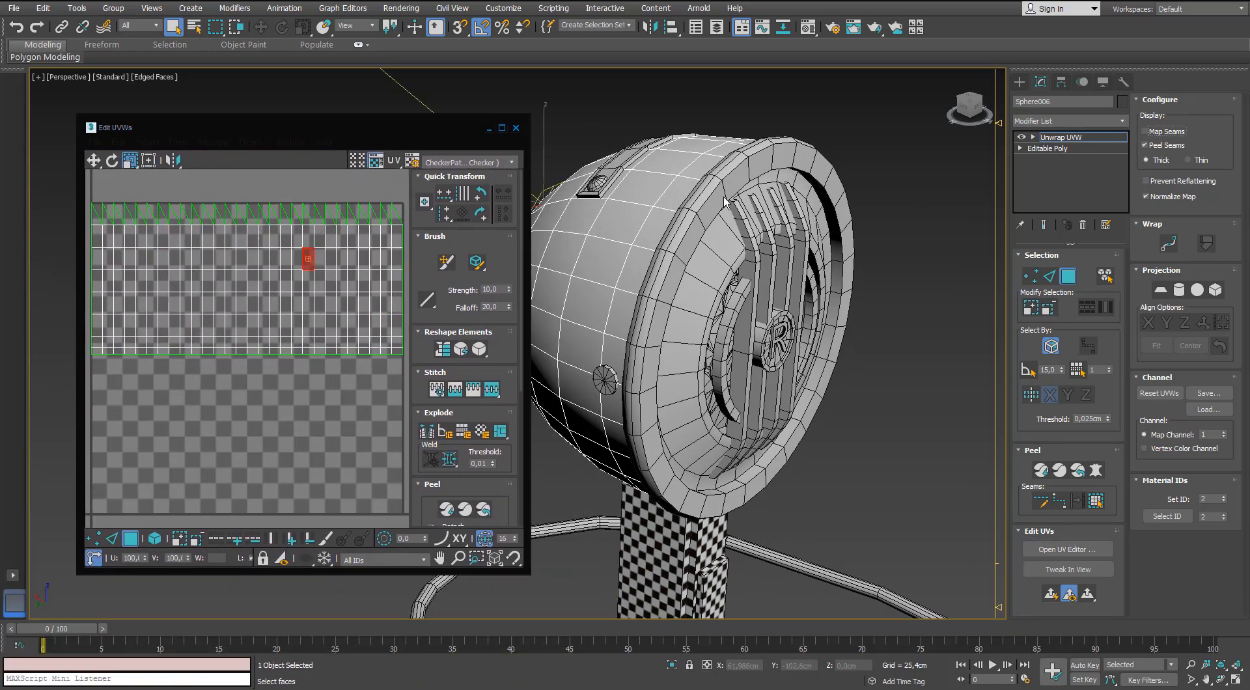
alt+middle_drag(726, 202, 758, 210)
click(669, 665)
scroll(711, 369, down, 5)
alt+middle_drag(712, 368, 861, 355)
click(866, 354)
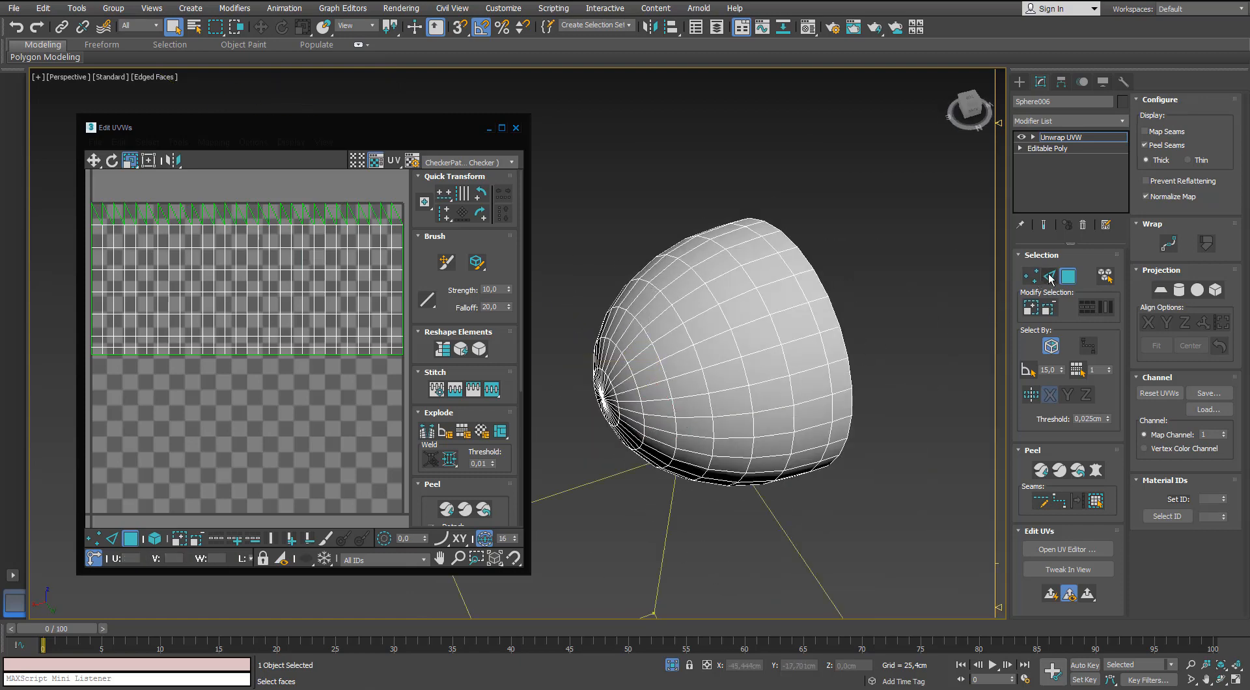
Select an edge loop running through the shell's pole and turn it into a peel seam splitting the shell into halves.
click(1048, 278)
alt+middle_drag(625, 291, 715, 348)
click(1078, 505)
Select all faces of one shell half up to the seam and apply a planar projection to them.
click(1066, 282)
click(677, 346)
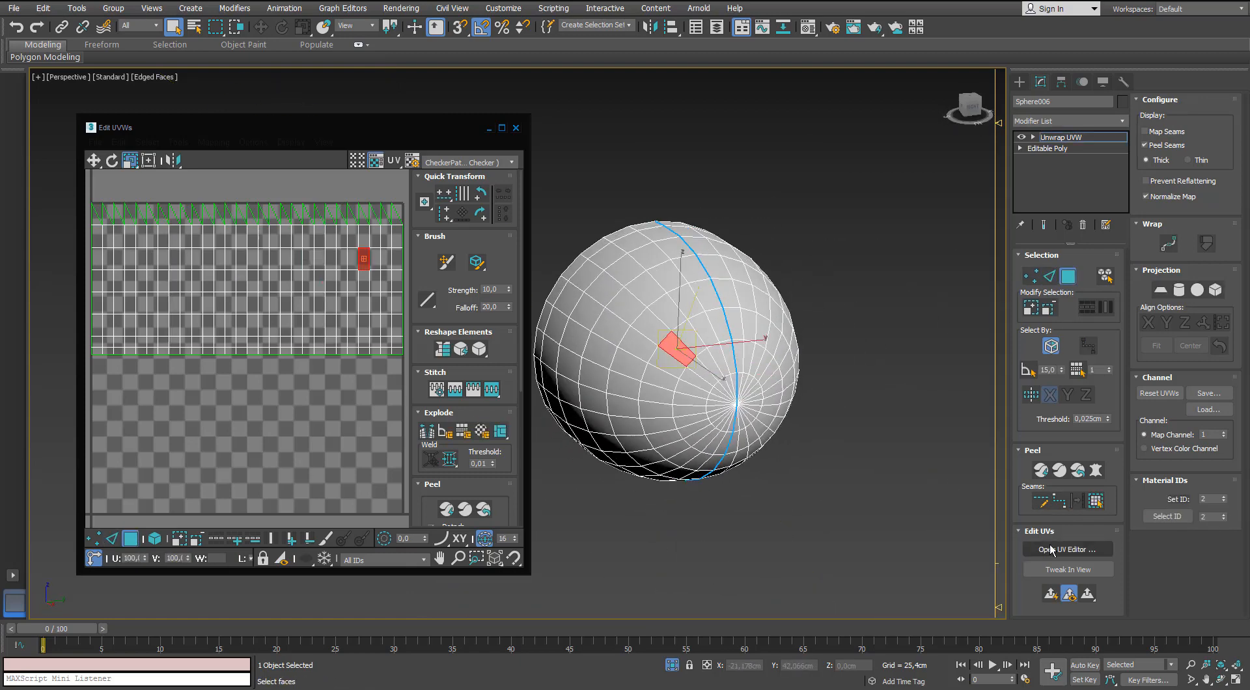
click(1094, 503)
alt+middle_drag(607, 377, 625, 364)
click(1157, 293)
middle_drag(270, 288, 304, 234)
scroll(304, 236, down, 3)
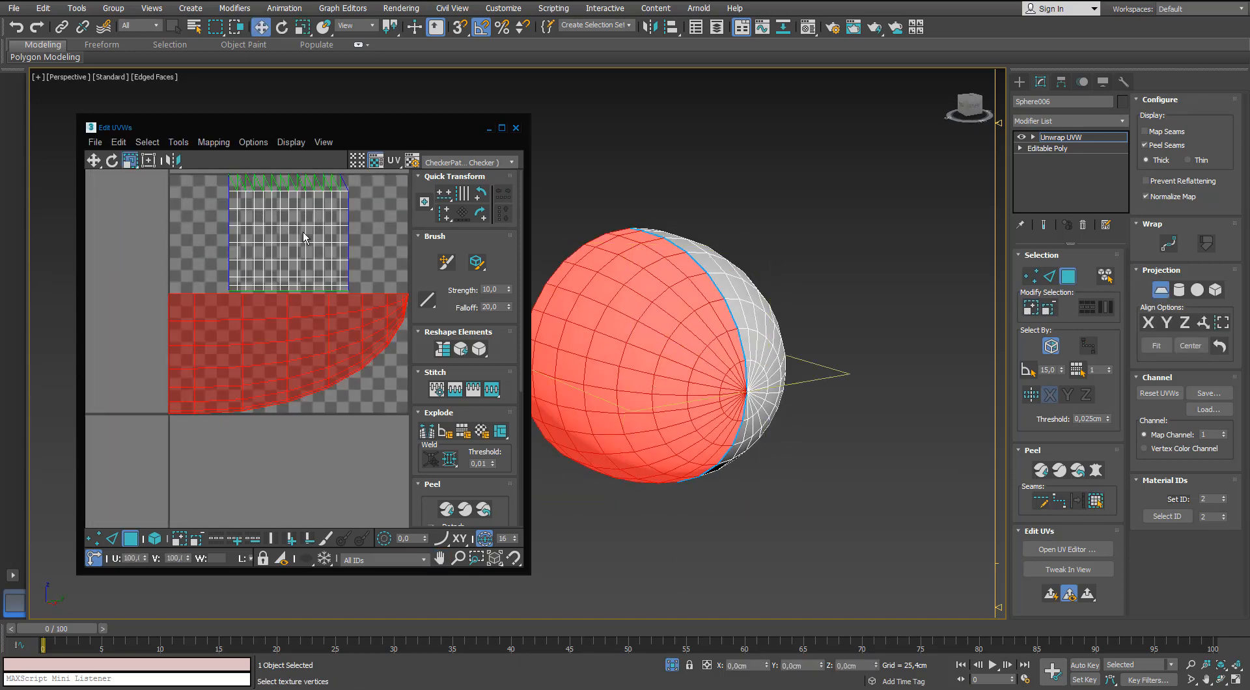
Quick-peel the selected half and relax it by polygon angles with 259 iterations.
click(442, 504)
middle_drag(309, 325, 307, 374)
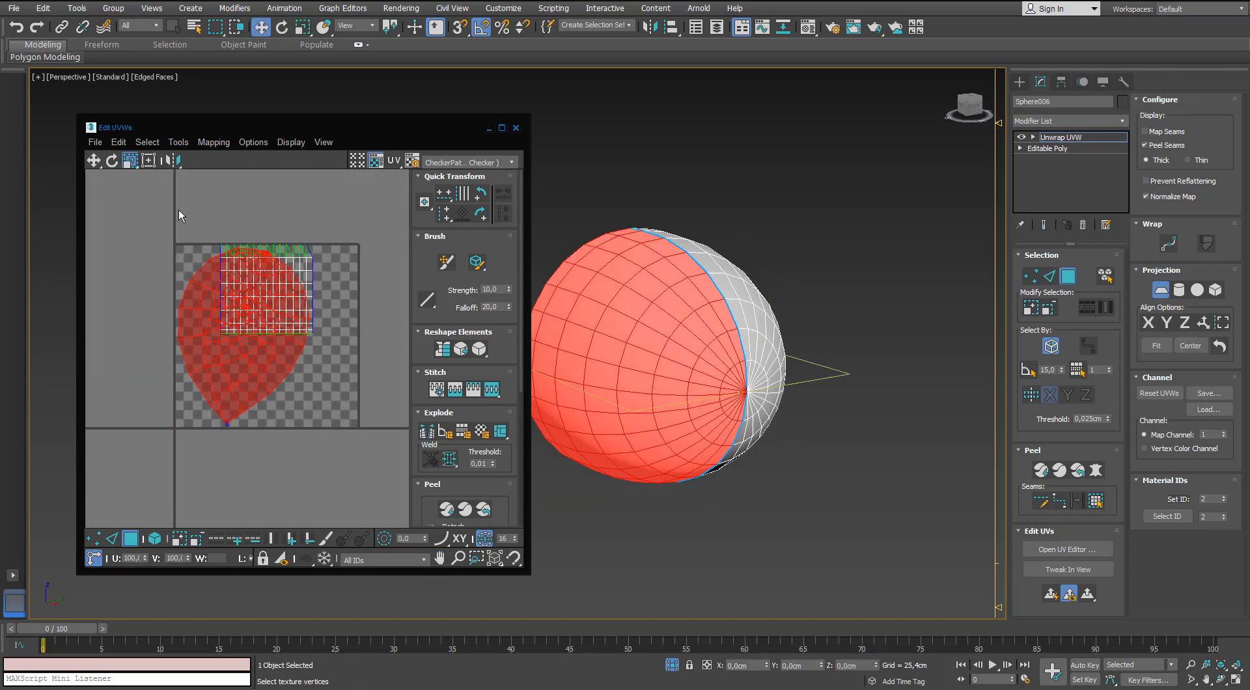
click(179, 142)
click(209, 266)
click(173, 208)
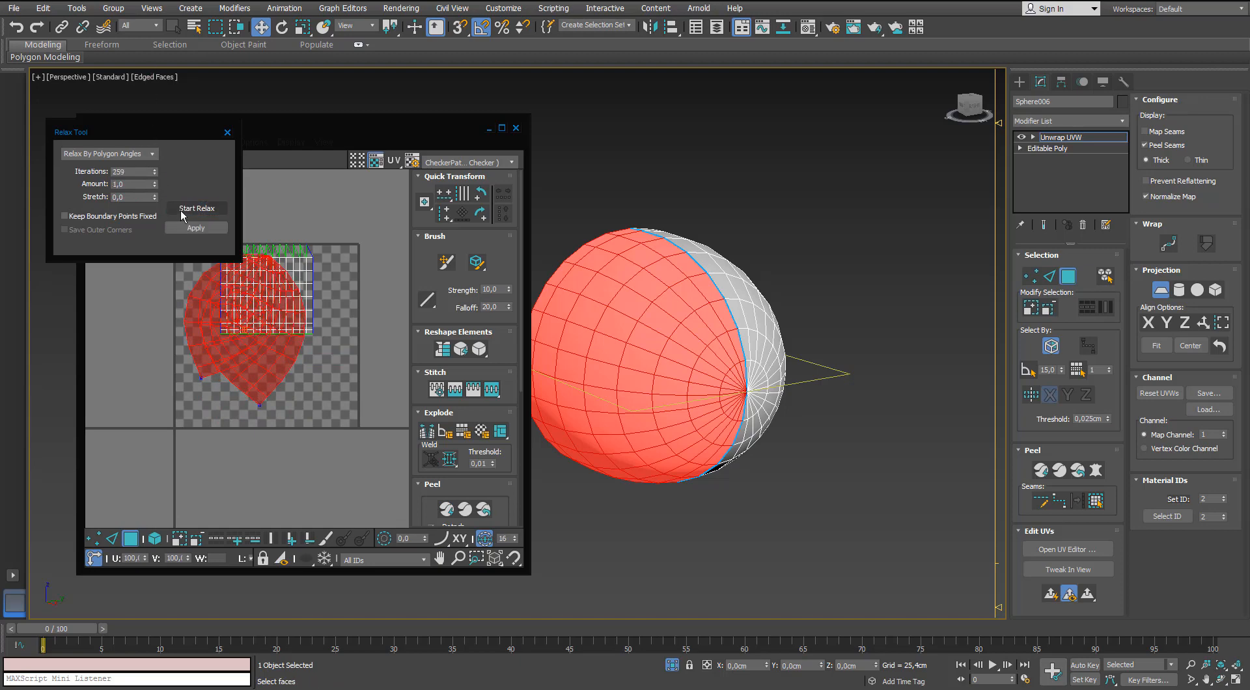
click(182, 209)
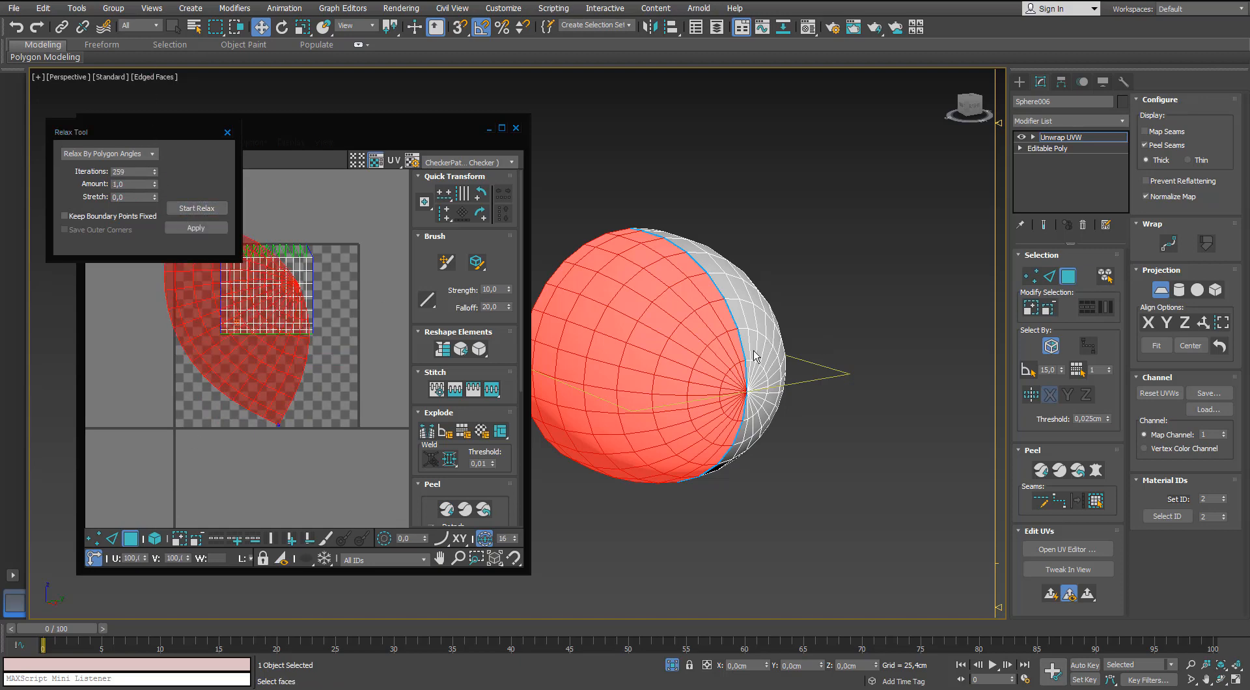
Select the other half of the shell up to the seam, planar-map it and quick-peel it.
click(1065, 280)
click(1065, 282)
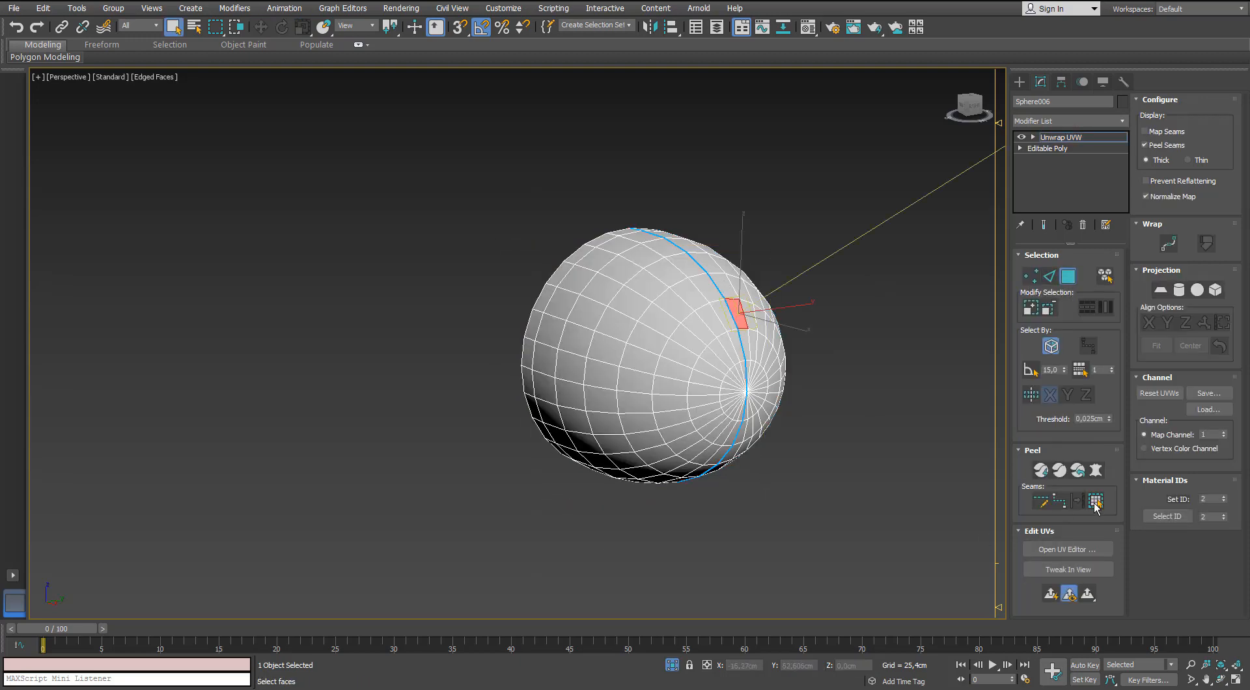
click(1095, 501)
click(1067, 549)
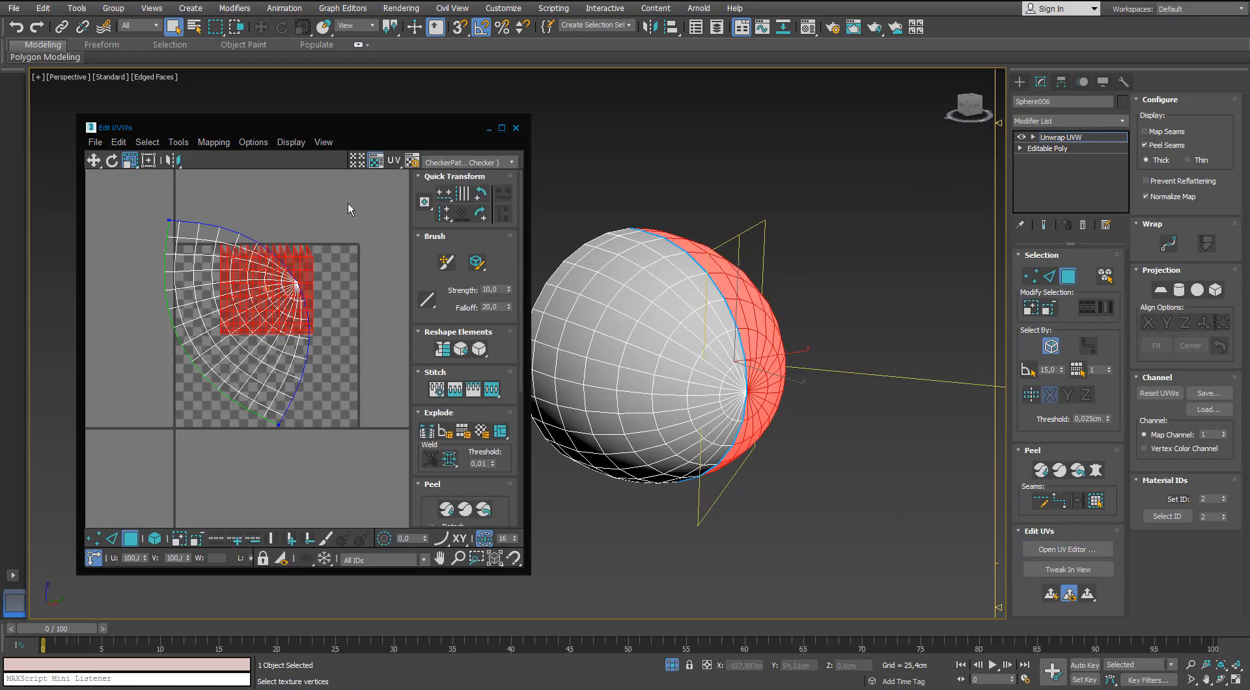
click(1159, 291)
click(444, 510)
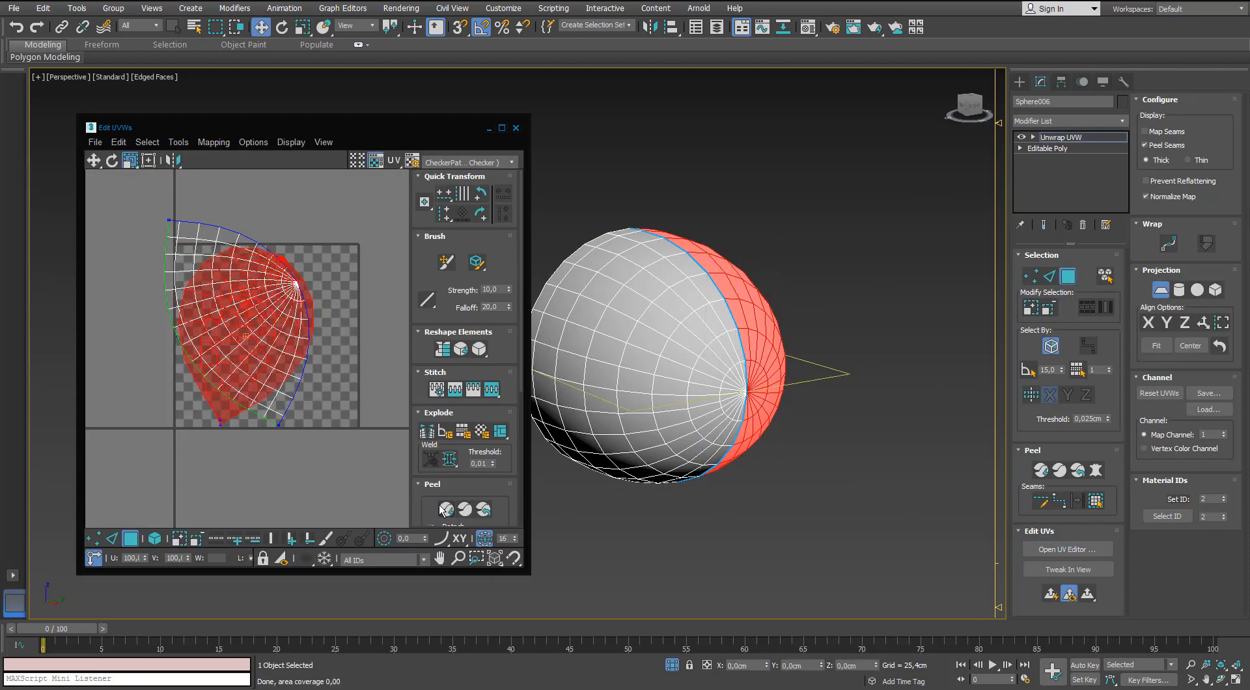
Relax the second half by polygon angles with 293 iterations and close the Relax Tool.
click(176, 144)
click(205, 357)
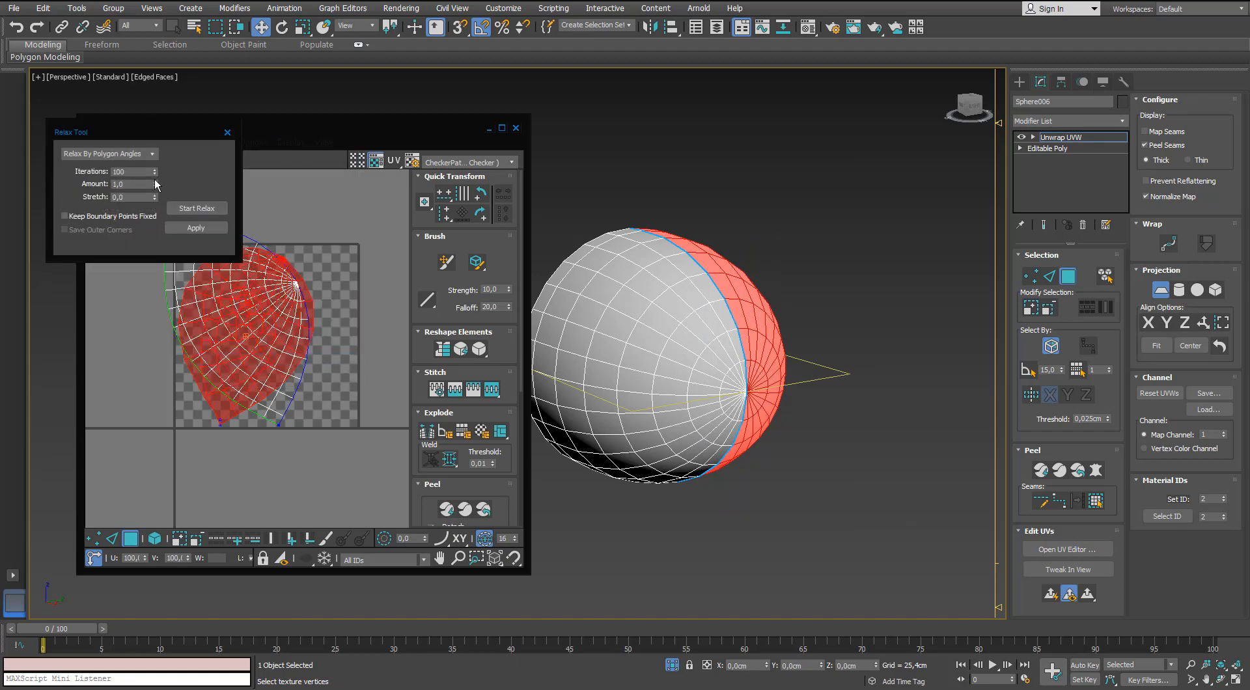
click(182, 208)
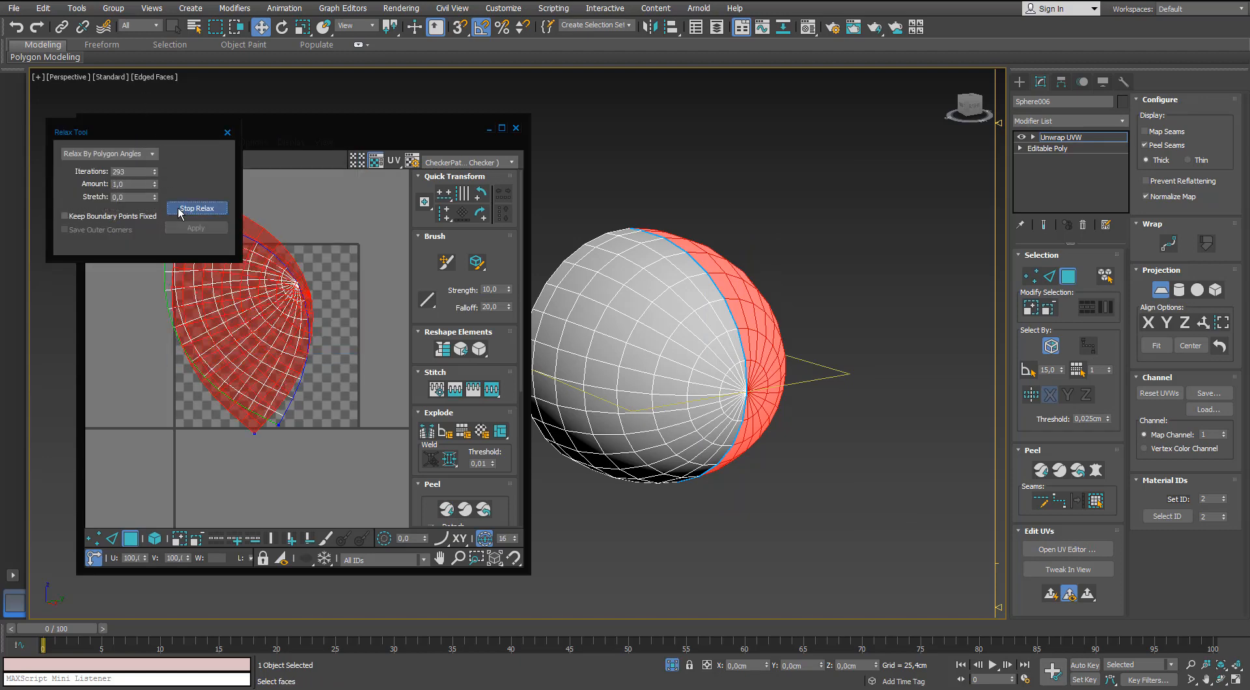
click(196, 208)
click(227, 132)
Maximize the UV editor and move the selected shell half off the tile to its empty side.
click(112, 542)
click(130, 539)
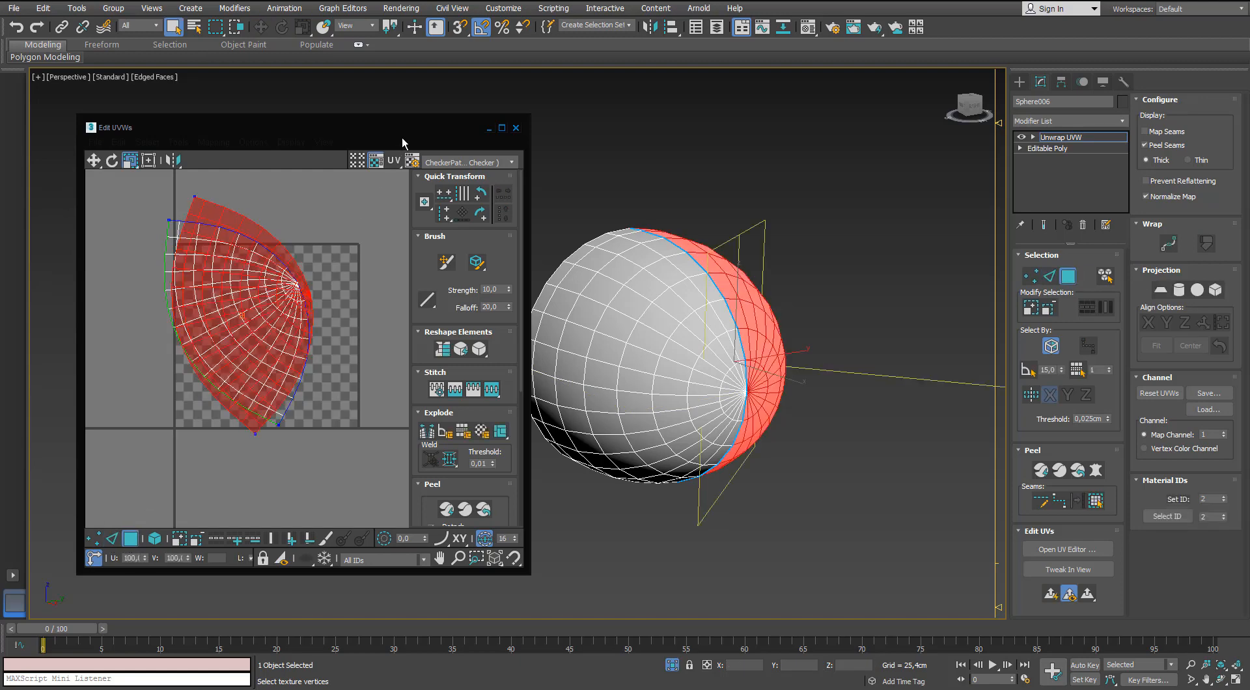
double_click(401, 130)
middle_drag(542, 248, 505, 226)
drag(505, 226, 401, 312)
key(ctrl+z)
key(w)
drag(511, 277, 242, 343)
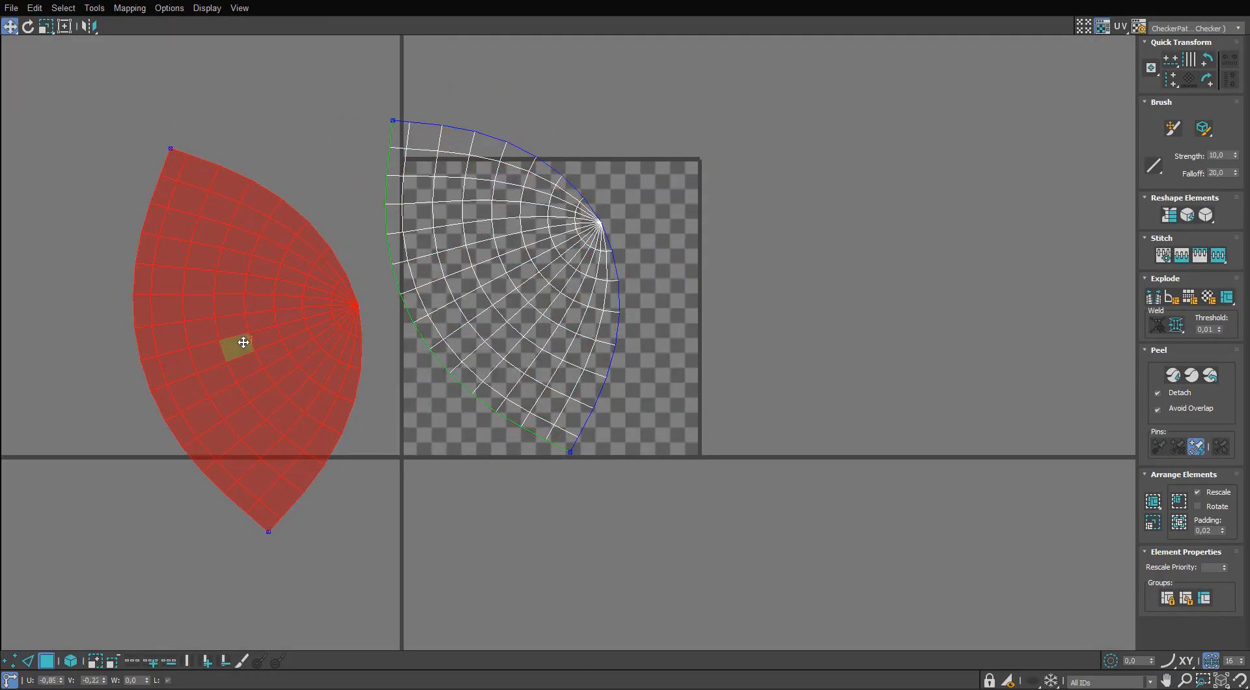
Select the shell half still on the tile as a whole element and move it off the tile too.
click(462, 283)
drag(531, 293, 99, 377)
middle_drag(99, 378, 220, 369)
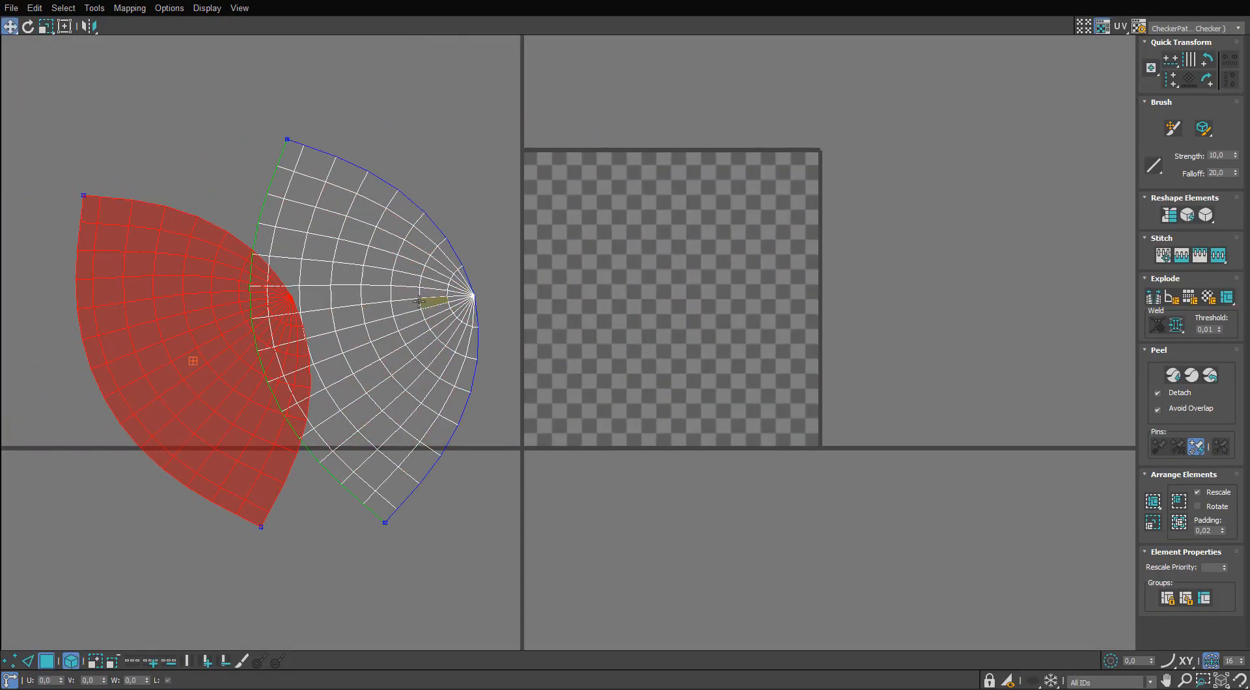
Rotate the shell half nearest the tile upright and place it right beside the tile's edge.
key(e)
drag(408, 306, 480, 328)
key(w)
drag(475, 320, 480, 296)
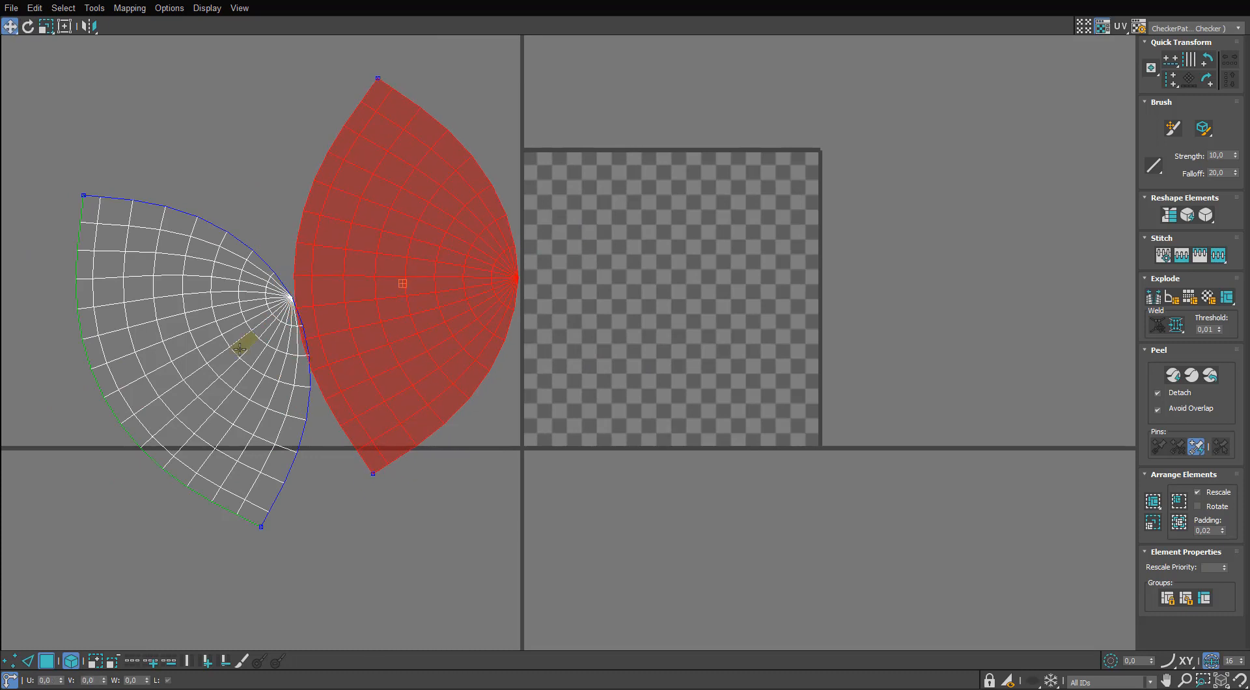
Rotate the other shell half upright and line it up next to the first half.
click(237, 372)
key(e)
drag(235, 408, 185, 216)
key(w)
drag(204, 360, 202, 248)
drag(422, 306, 359, 351)
Scale both shell halves down together beside the tile and restore the UV editor to a smaller window.
ctrl+click(158, 395)
key(r)
key(w)
drag(340, 258, 522, 194)
drag(591, 2, 796, 156)
middle_drag(510, 253, 329, 214)
click(329, 215)
alt+middle_drag(479, 338, 412, 340)
Assign the checker material from the Material Editor to the microphone head shell.
key(m)
drag(552, 306, 478, 319)
alt+middle_drag(455, 325, 498, 352)
scroll(430, 339, up, 5)
scroll(430, 338, down, 4)
End the isolation so the whole microphone is shown, and close the Material Editor.
click(671, 665)
alt+middle_drag(417, 449, 299, 290)
scroll(389, 370, down, 2)
click(1038, 132)
middle_drag(458, 240, 412, 210)
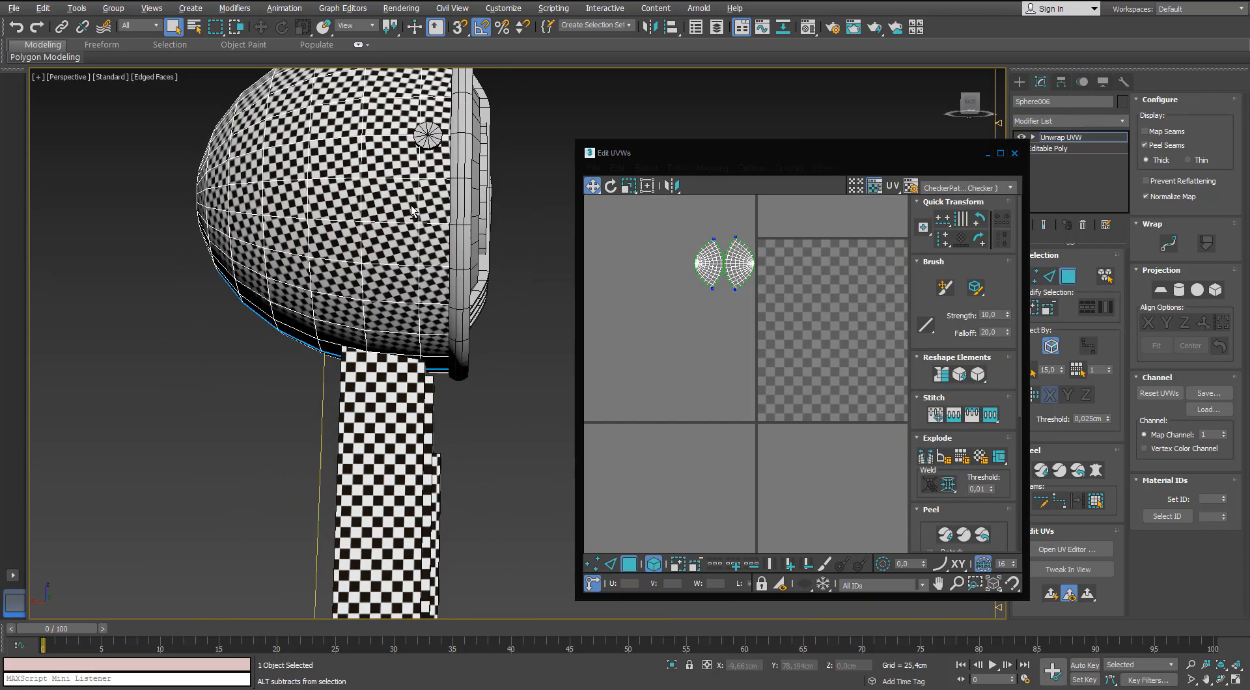
Scale both shell halves' UV islands down together to match the stand's checker size, keeping them beside the tile.
drag(775, 229, 651, 329)
scroll(758, 257, up, 2)
key(r)
drag(727, 260, 702, 314)
alt+middle_drag(449, 364, 462, 293)
key(w)
drag(724, 268, 728, 259)
click(670, 293)
alt+middle_drag(433, 332, 480, 325)
key(r)
drag(657, 329, 736, 257)
alt+middle_drag(384, 338, 399, 334)
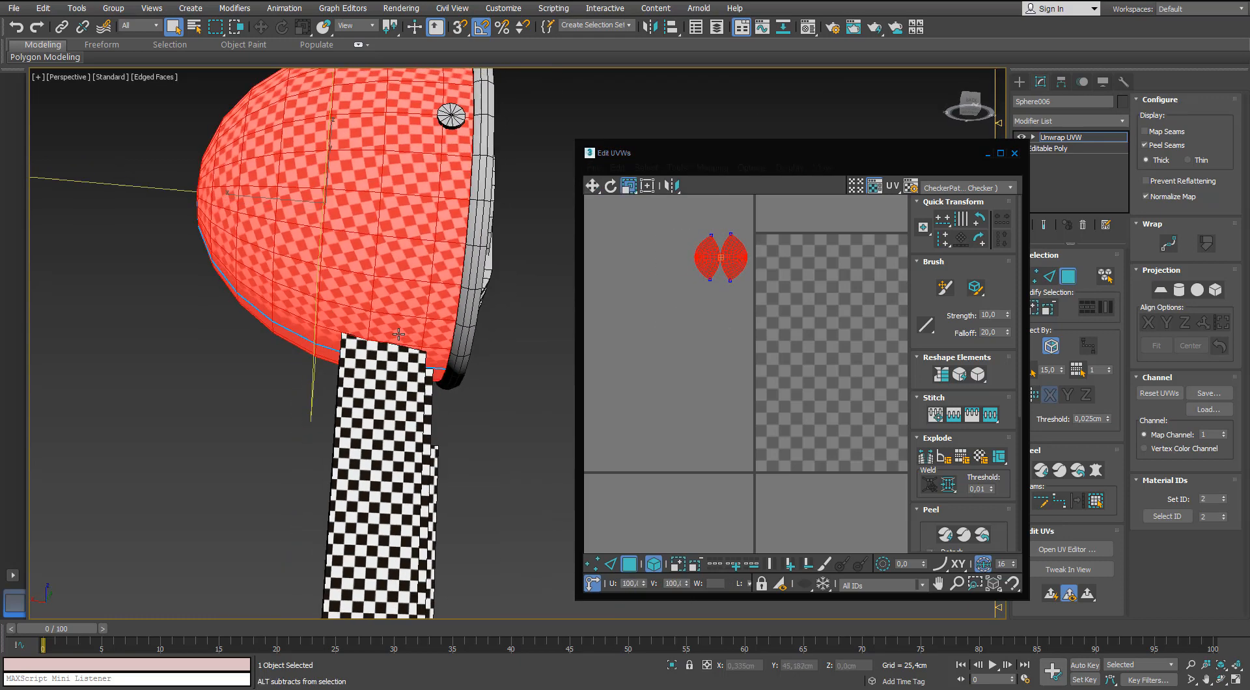
alt+middle_drag(336, 302, 322, 356)
Deselect the UV islands, finish editing the shell's UVs, close the UV editor and deselect the shell.
click(800, 266)
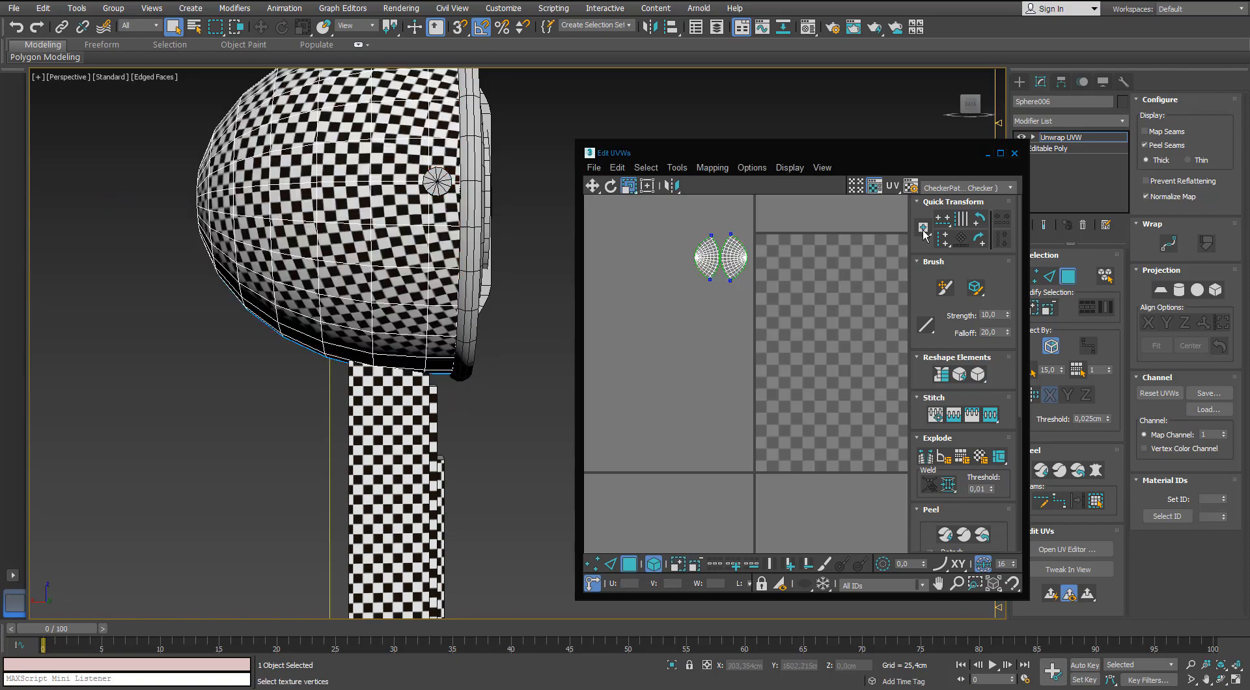
click(1064, 282)
click(1015, 154)
click(524, 315)
middle_drag(524, 315, 536, 357)
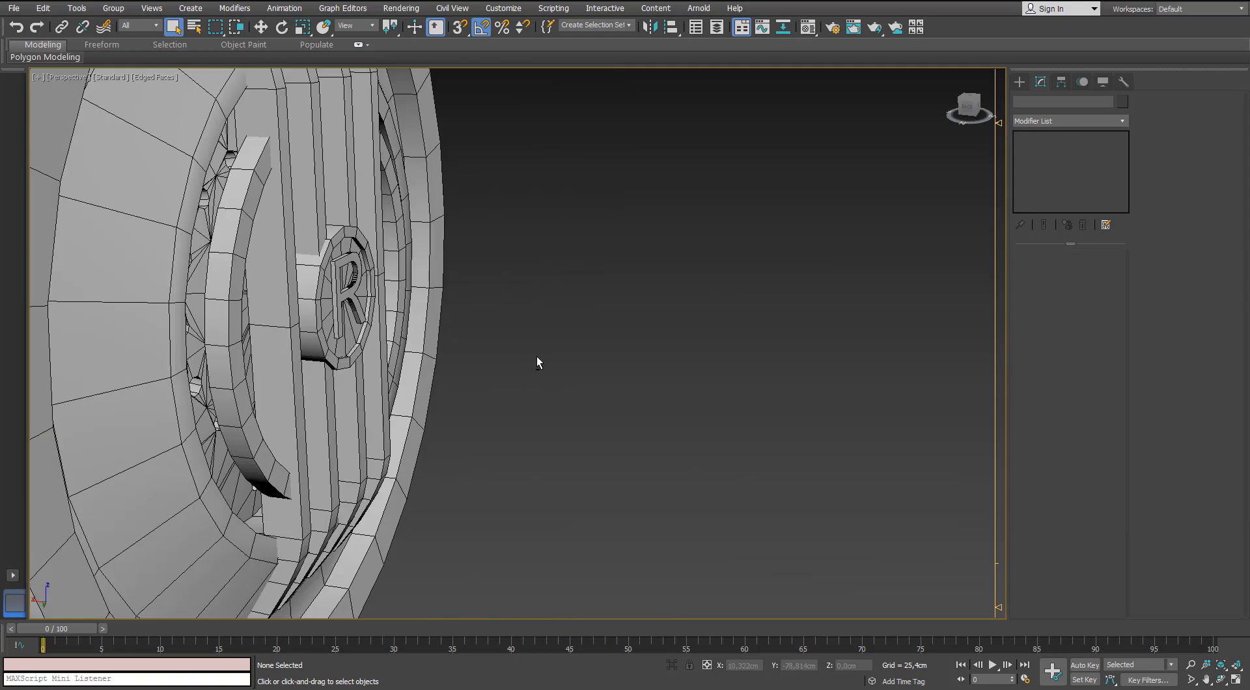
Select the round recessed part of the microphone head that holds the perforated disc and isolate it.
scroll(536, 357, down, 4)
click(488, 381)
alt+middle_drag(635, 293, 560, 297)
click(671, 666)
alt+middle_drag(475, 293, 583, 284)
alt+middle_drag(582, 183, 462, 220)
Add an Unwrap UVW modifier to the isolated round part.
click(1047, 271)
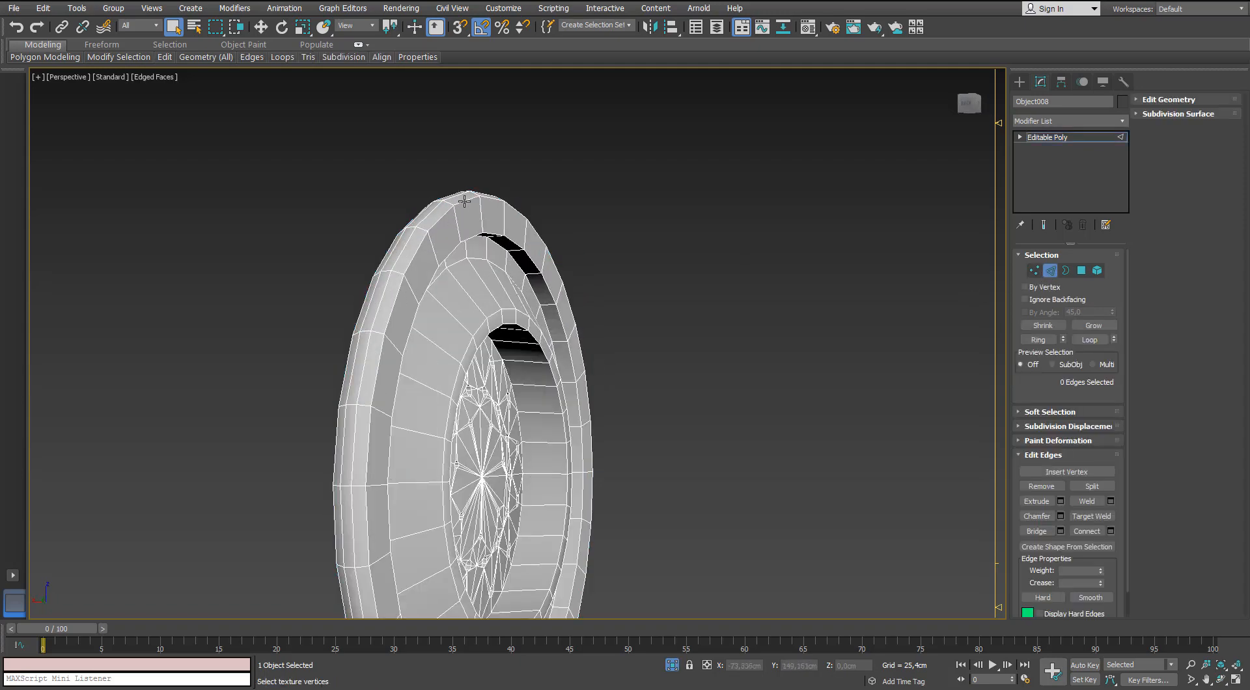
click(1049, 271)
click(1122, 122)
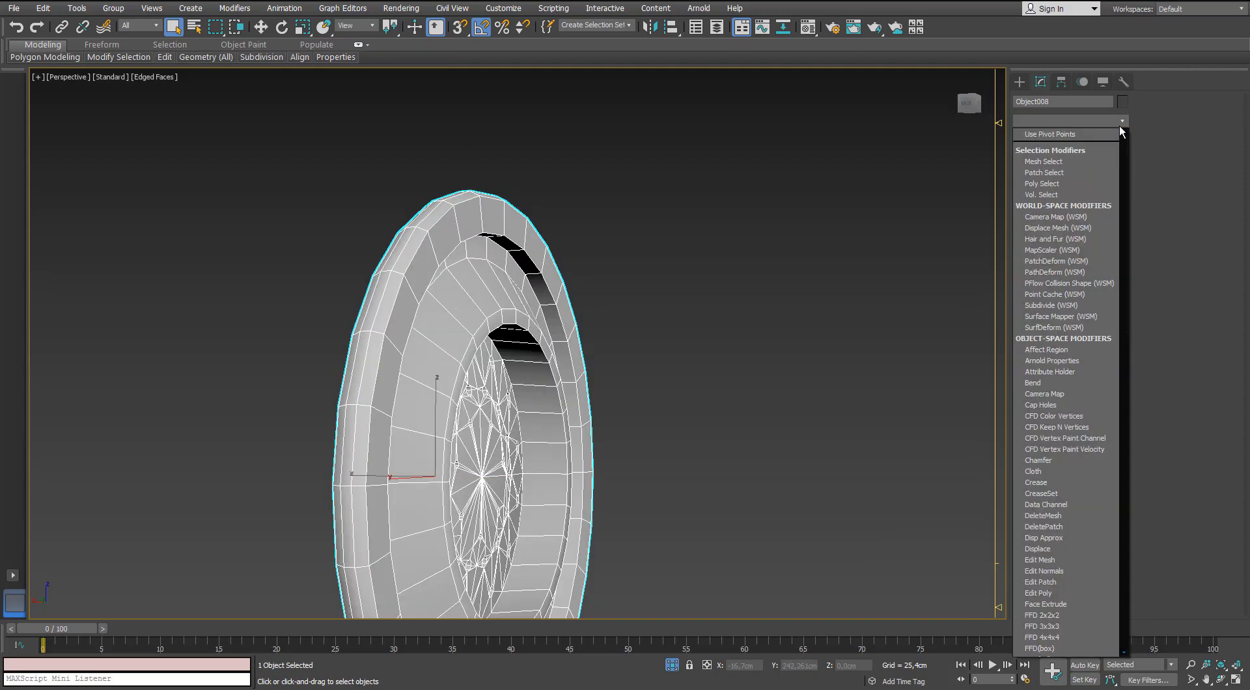
scroll(1121, 130, down, 10)
click(1044, 489)
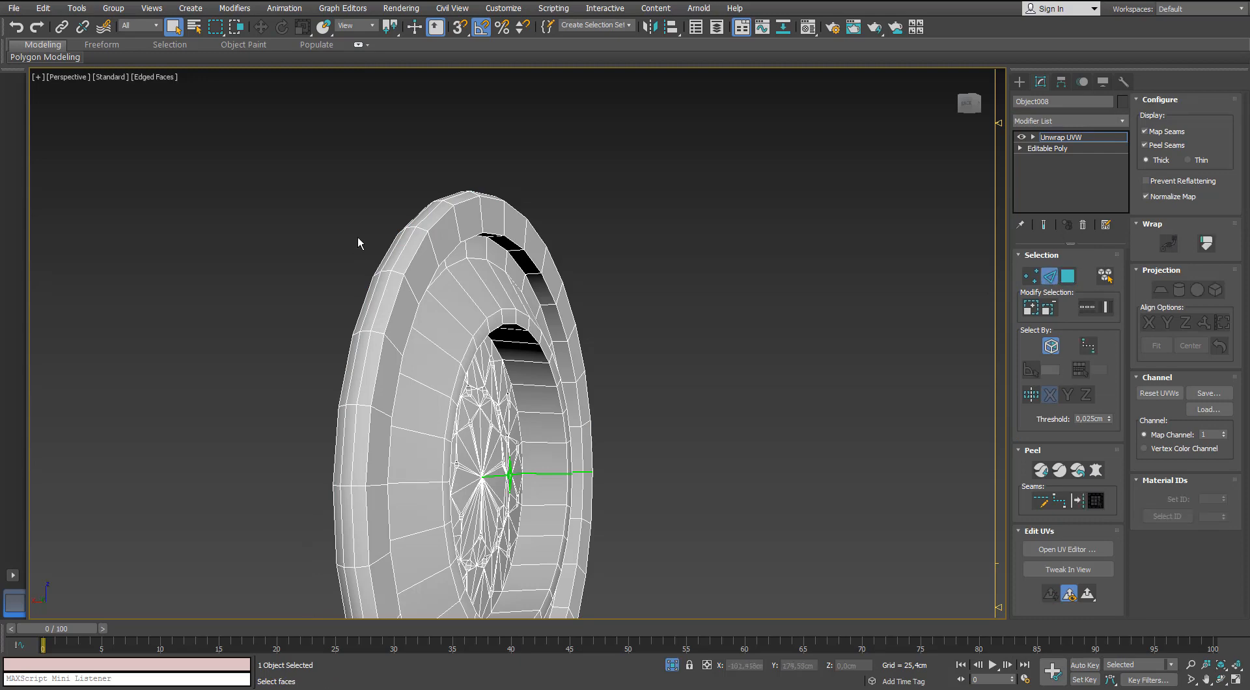
Select the circular edge loops around the part's outer rim, groove and inner opening, and convert them to peel seams.
alt+middle_drag(442, 222, 449, 231)
scroll(447, 245, up, 4)
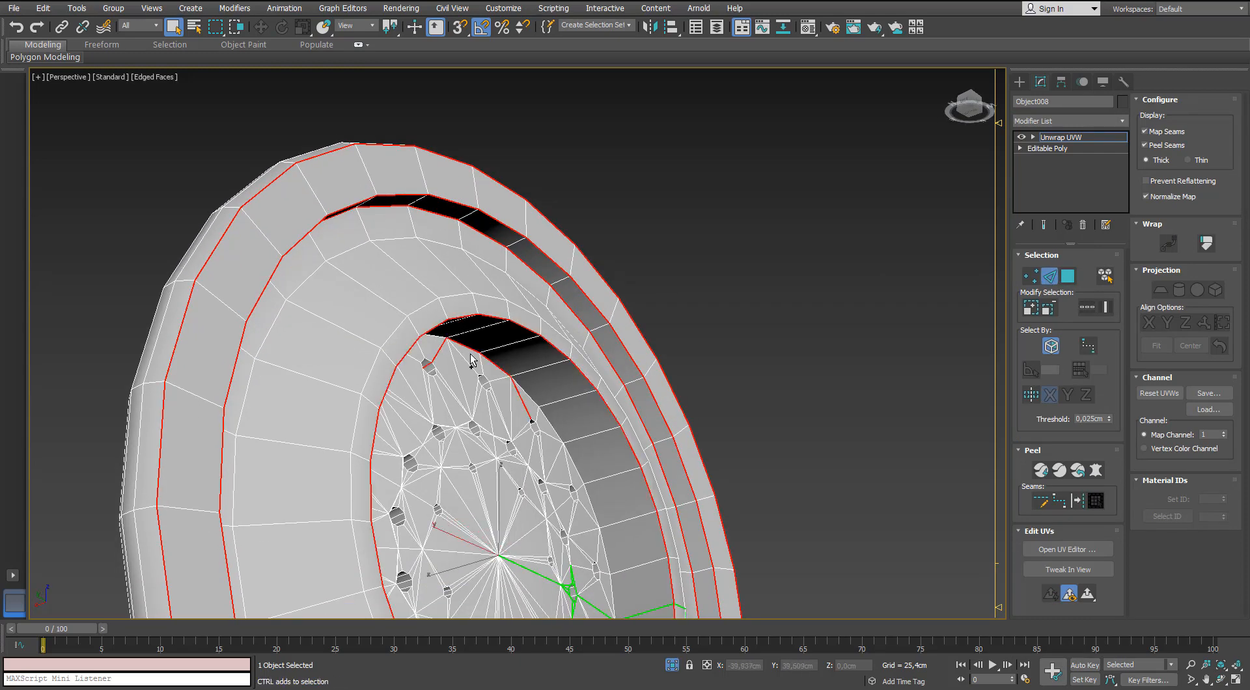
alt+middle_drag(471, 360, 515, 291)
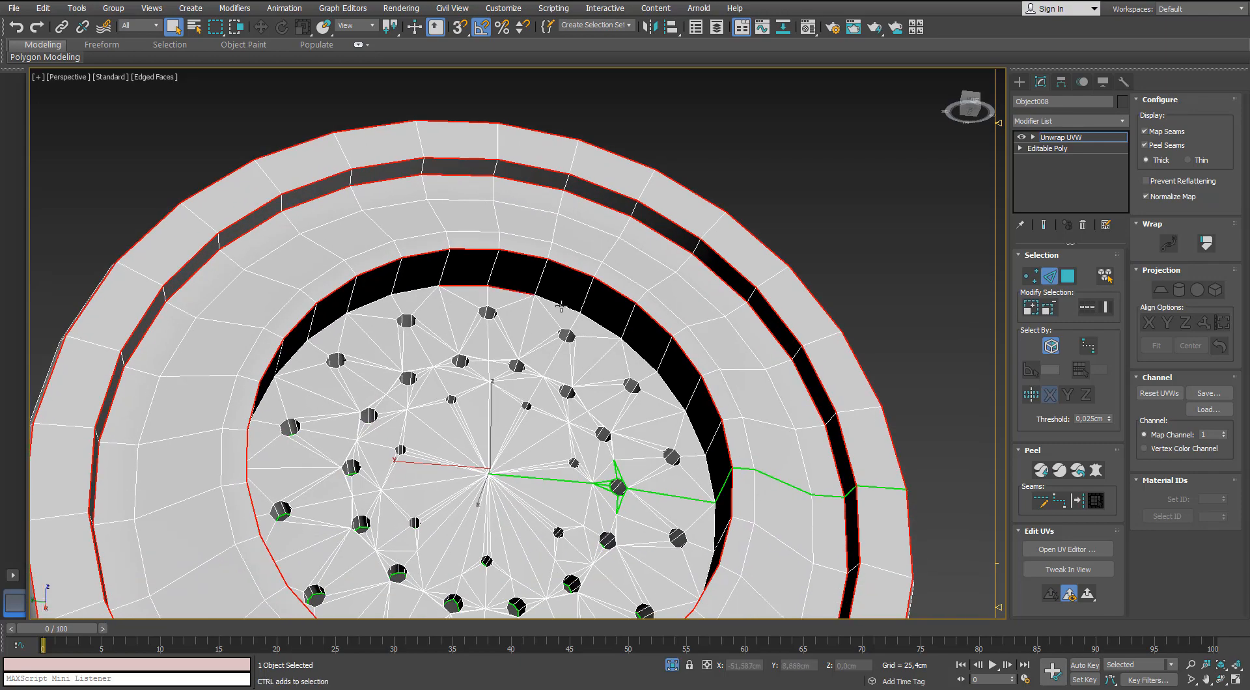
alt+middle_drag(592, 321, 725, 328)
scroll(481, 296, down, 5)
alt+middle_drag(479, 298, 472, 272)
middle_drag(472, 272, 395, 145)
scroll(395, 145, up, 3)
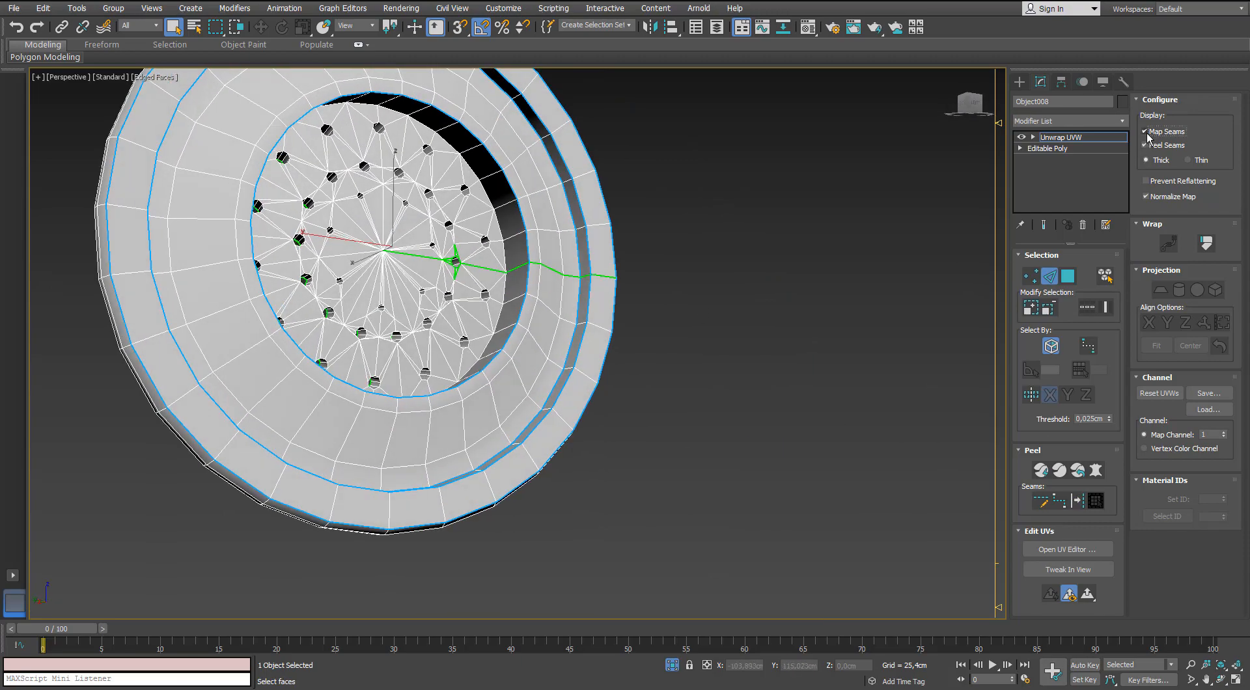
Hide the map seams and trace a point-to-point seam along the lower border of the perforated disc.
scroll(518, 180, up, 5)
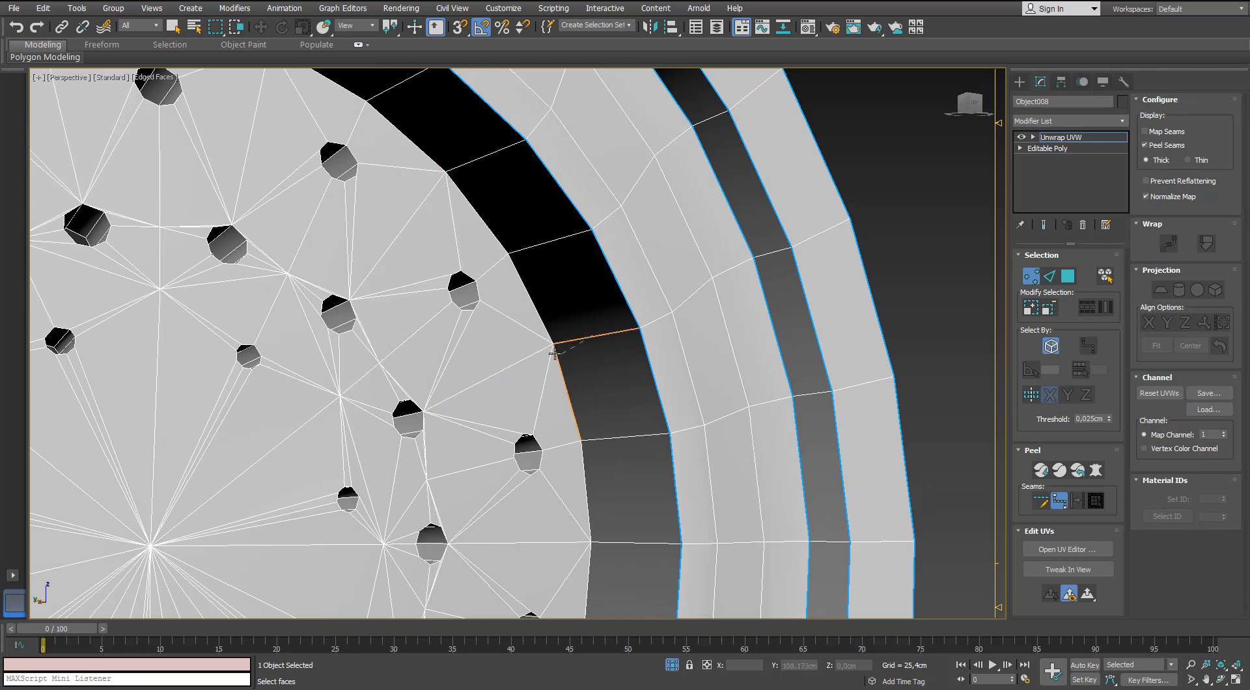
scroll(506, 252, down, 5)
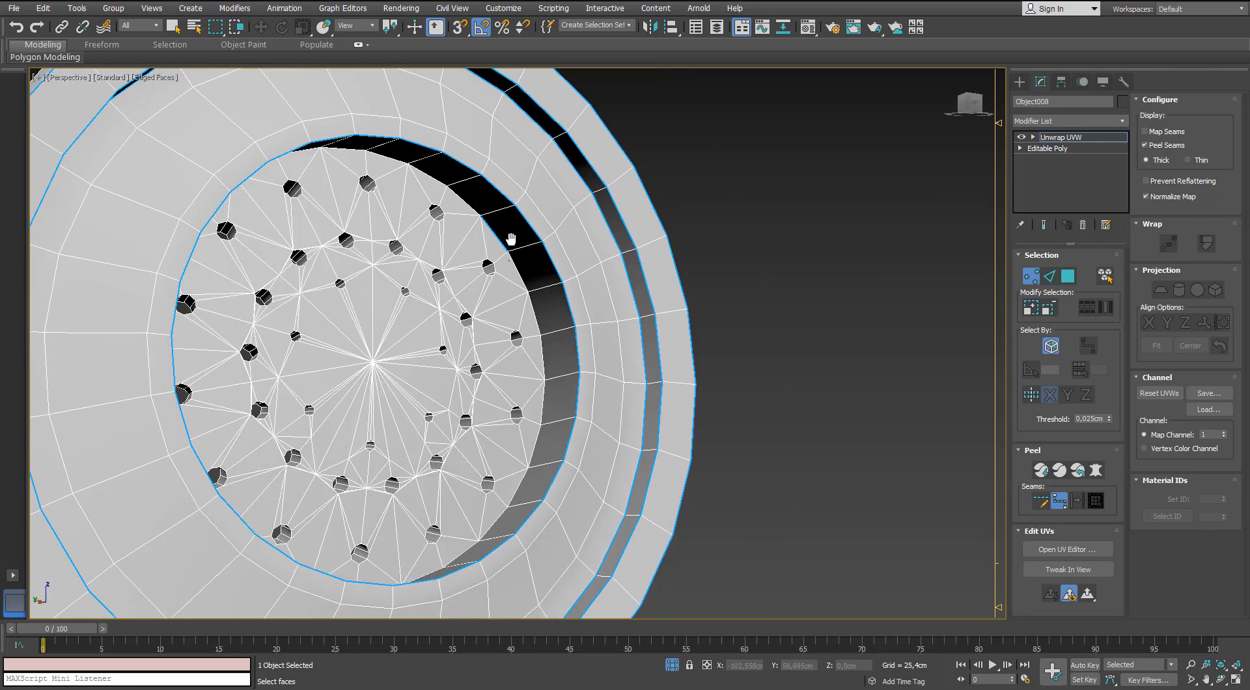
middle_drag(524, 386, 523, 304)
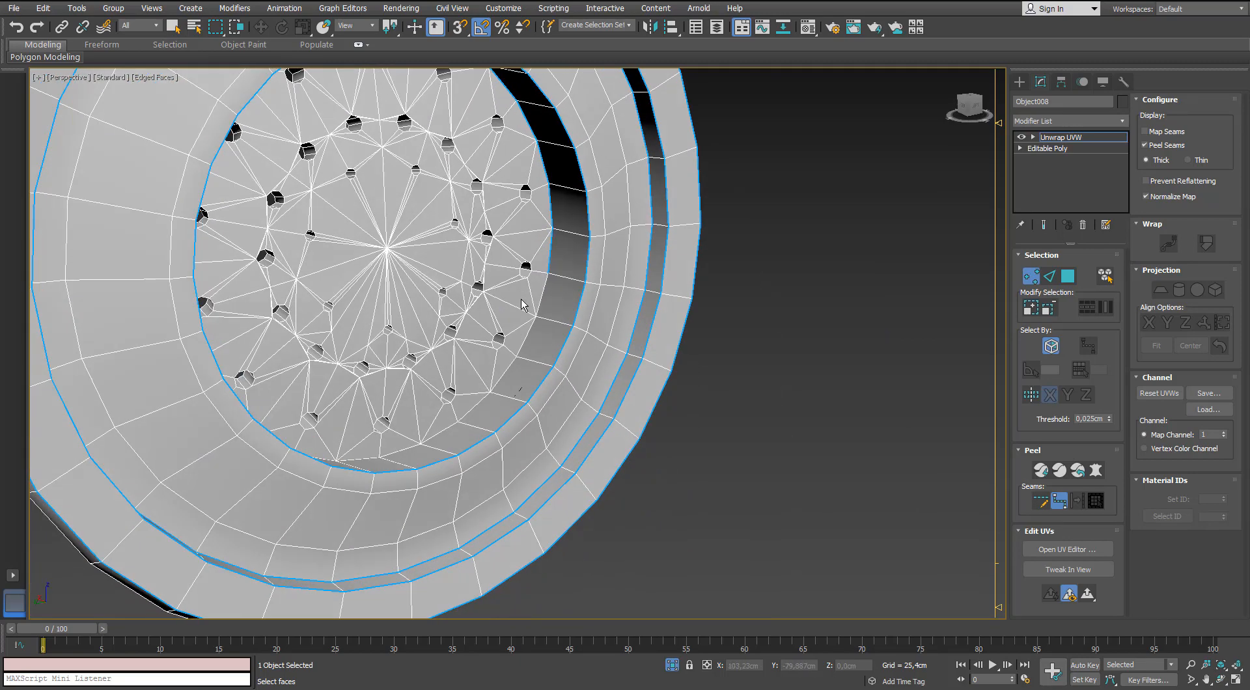
alt+middle_drag(442, 407, 394, 428)
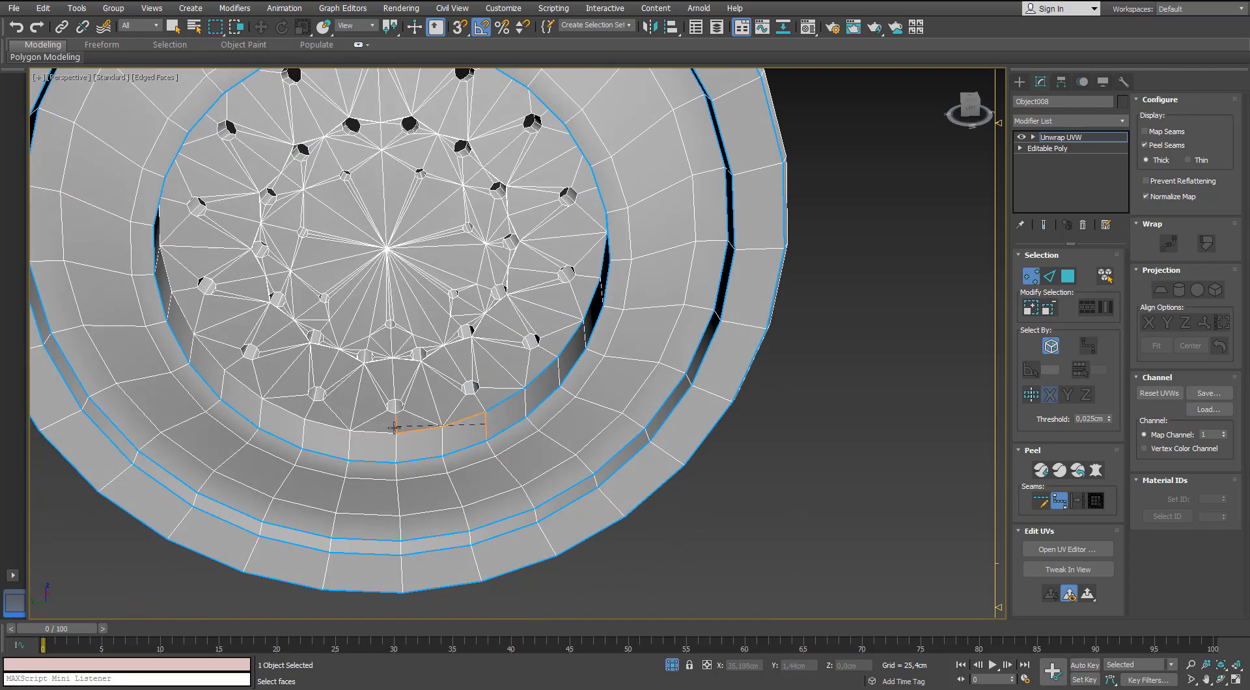
scroll(389, 432, down, 5)
scroll(570, 357, up, 7)
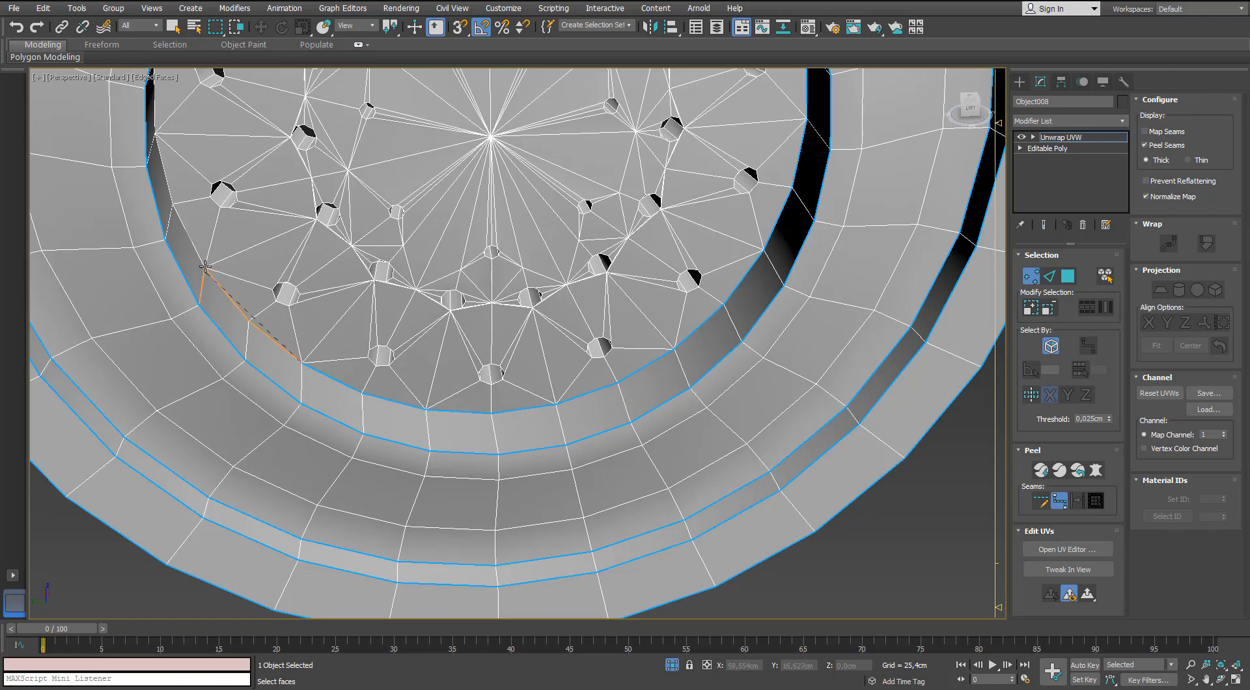
Complete the point-to-point seam around the upper border of the perforated disc and end seam editing.
alt+middle_drag(233, 177, 378, 166)
click(205, 186)
click(217, 218)
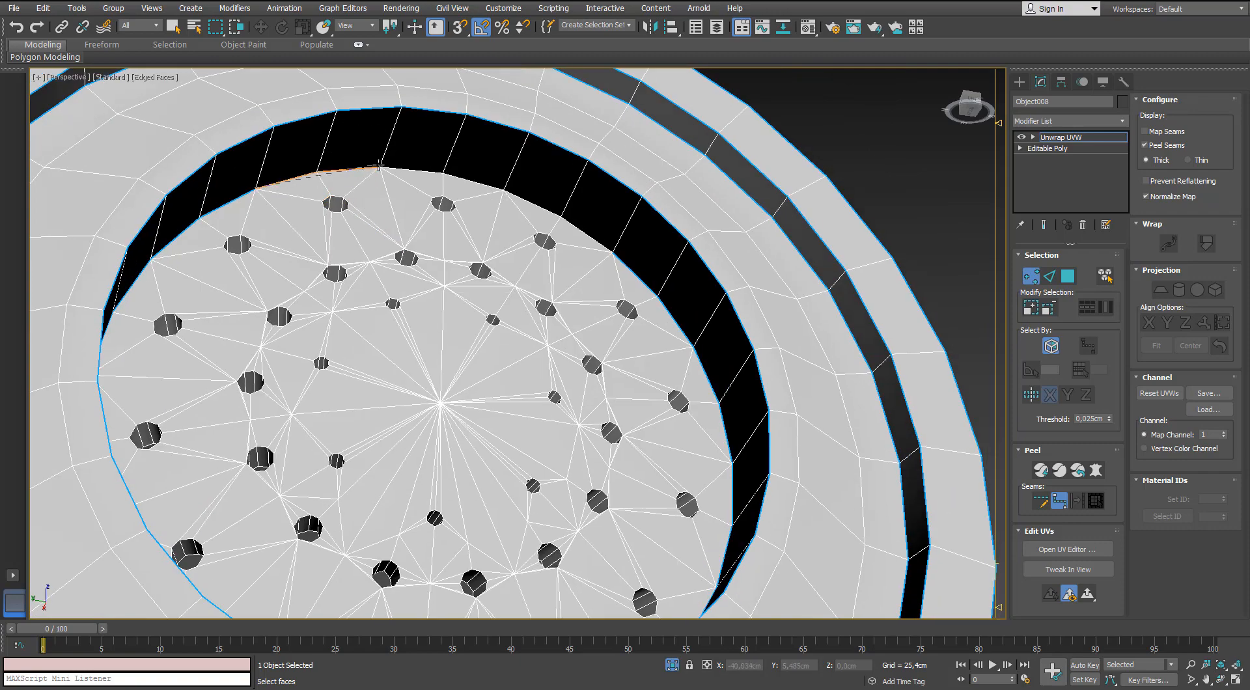
click(611, 252)
middle_drag(507, 241, 496, 292)
scroll(496, 293, down, 3)
alt+middle_drag(547, 257, 609, 308)
right_click(561, 279)
scroll(480, 276, up, 4)
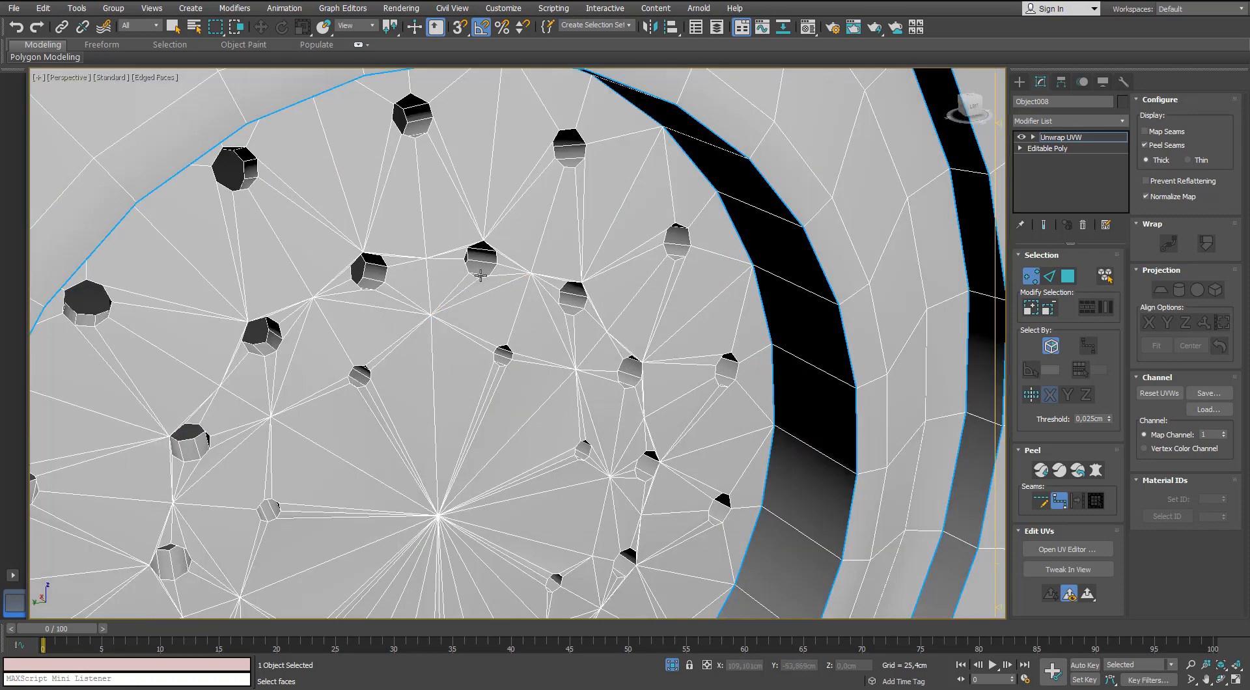
Select one face of the perforated disc and expand the face selection to the surrounding seams.
click(1047, 278)
scroll(610, 267, down, 4)
alt+middle_drag(612, 266, 547, 240)
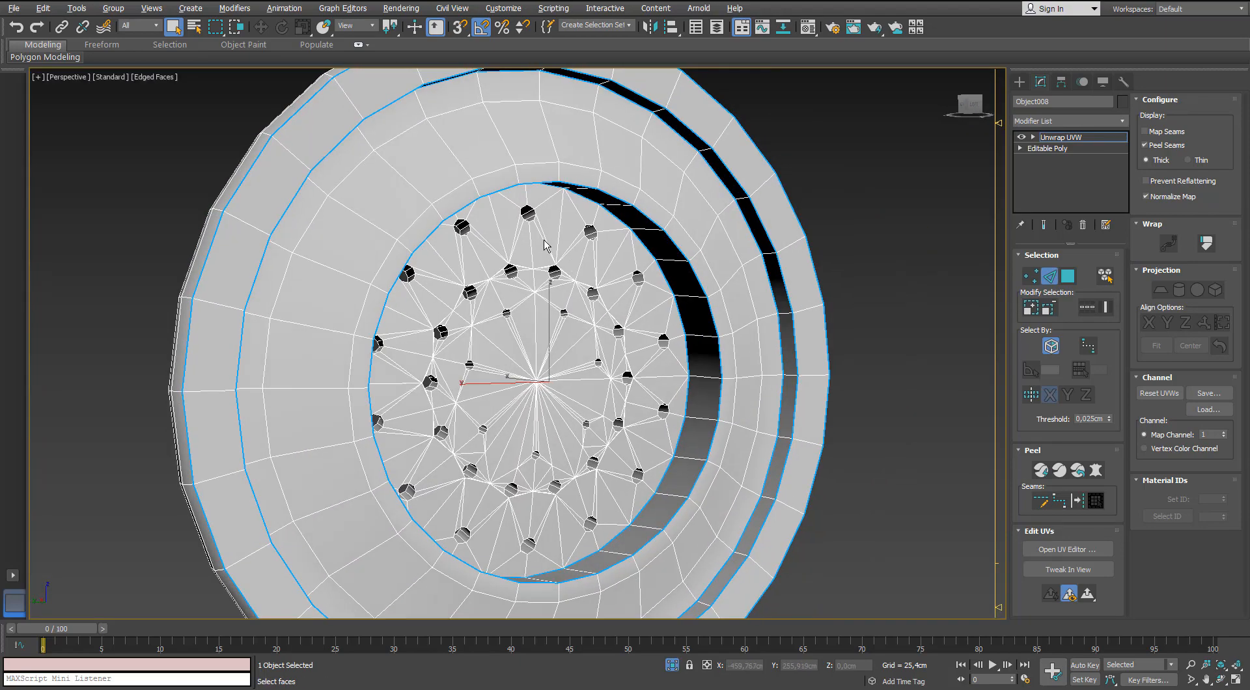
scroll(543, 230, up, 4)
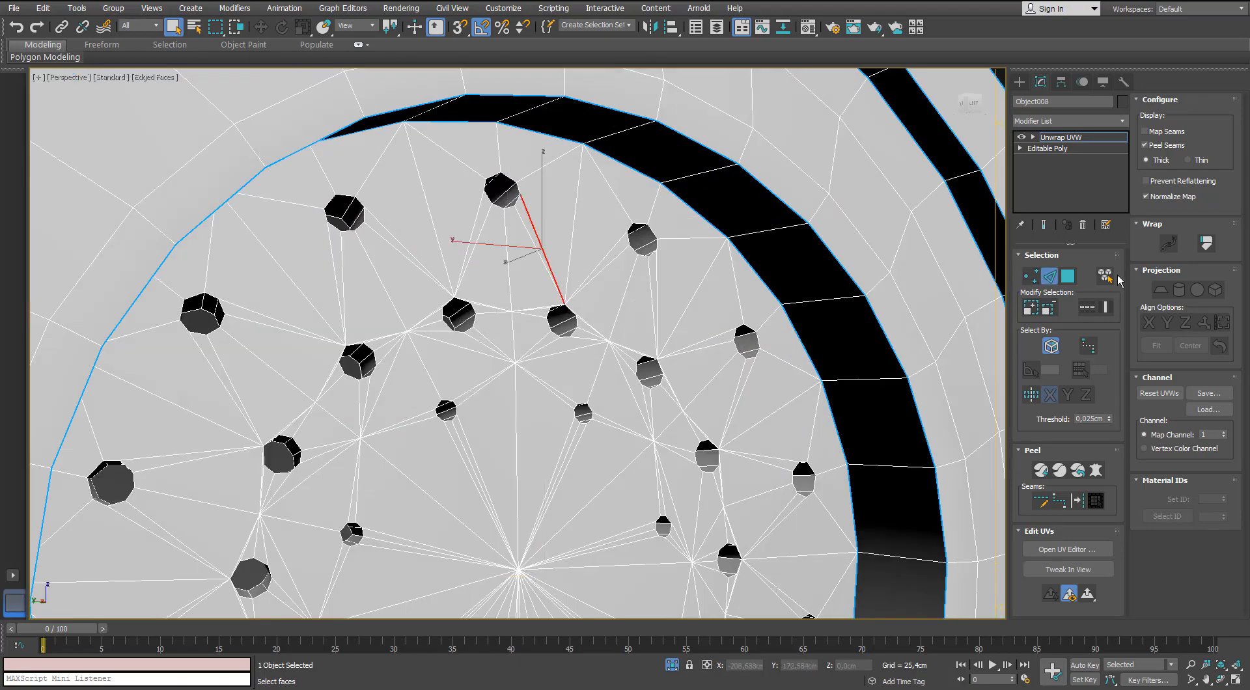
click(1066, 277)
click(600, 307)
click(1095, 501)
scroll(840, 351, down, 4)
alt+middle_drag(836, 358, 805, 382)
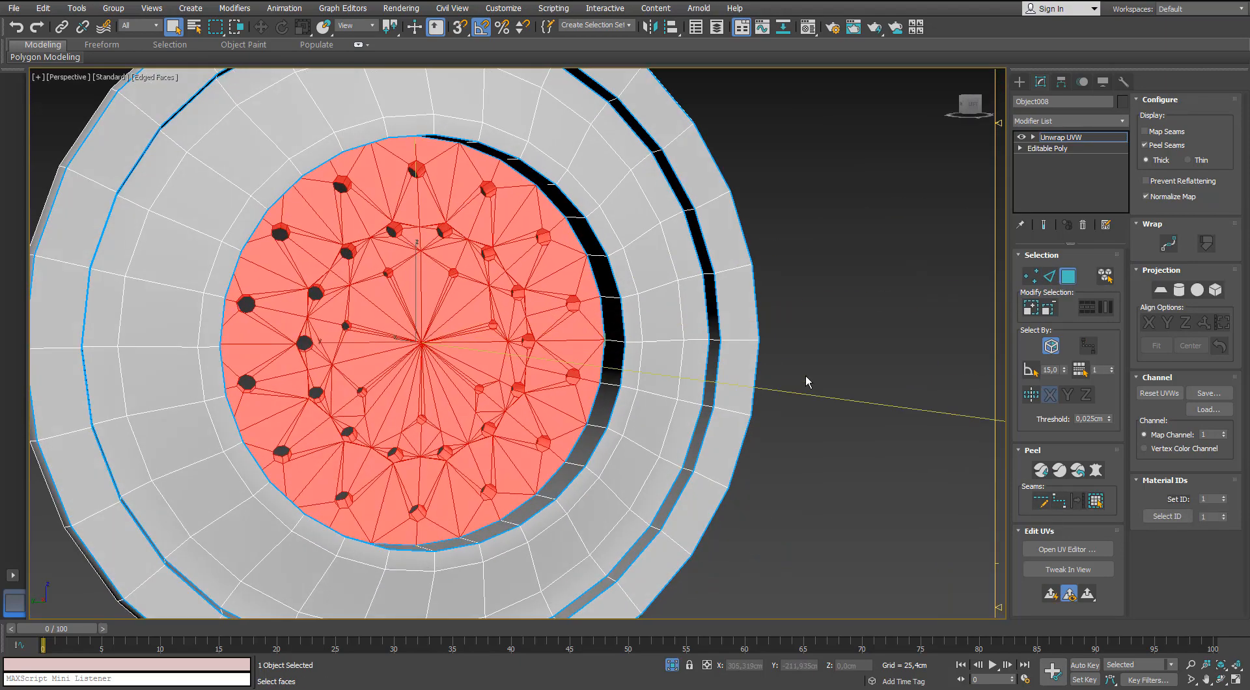
Open the UV editor and apply Normal Mapping to the selected perforated disc faces.
click(1057, 550)
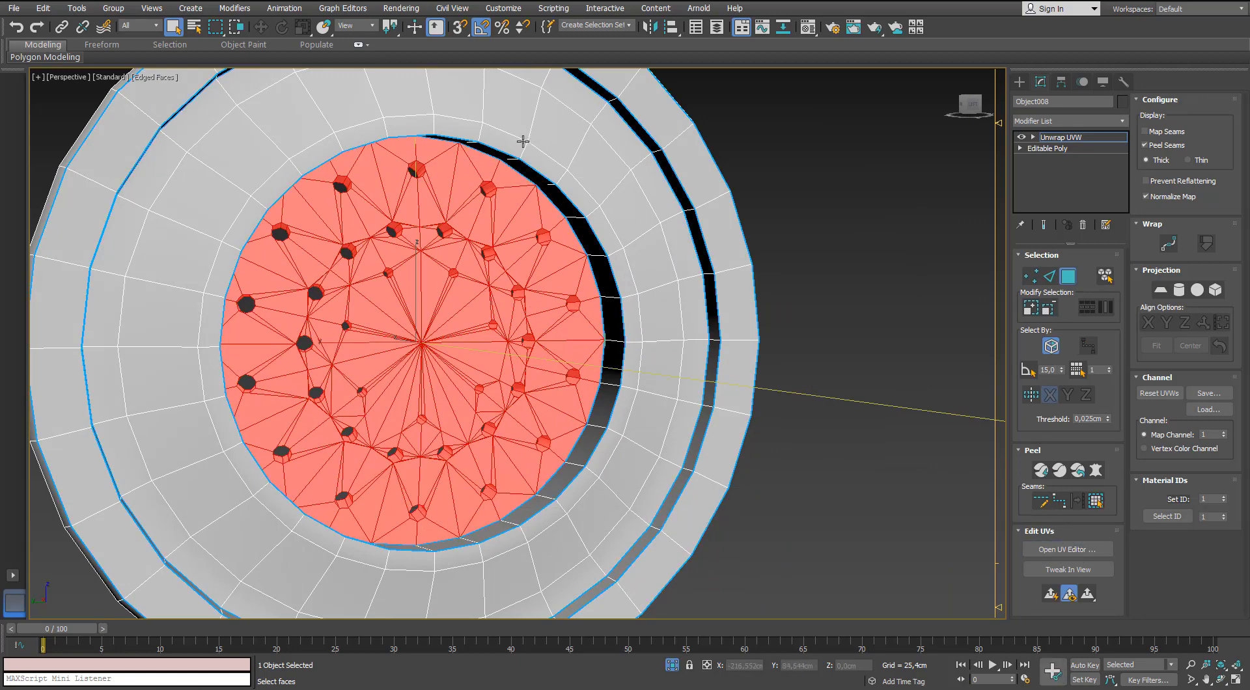
click(721, 150)
click(748, 183)
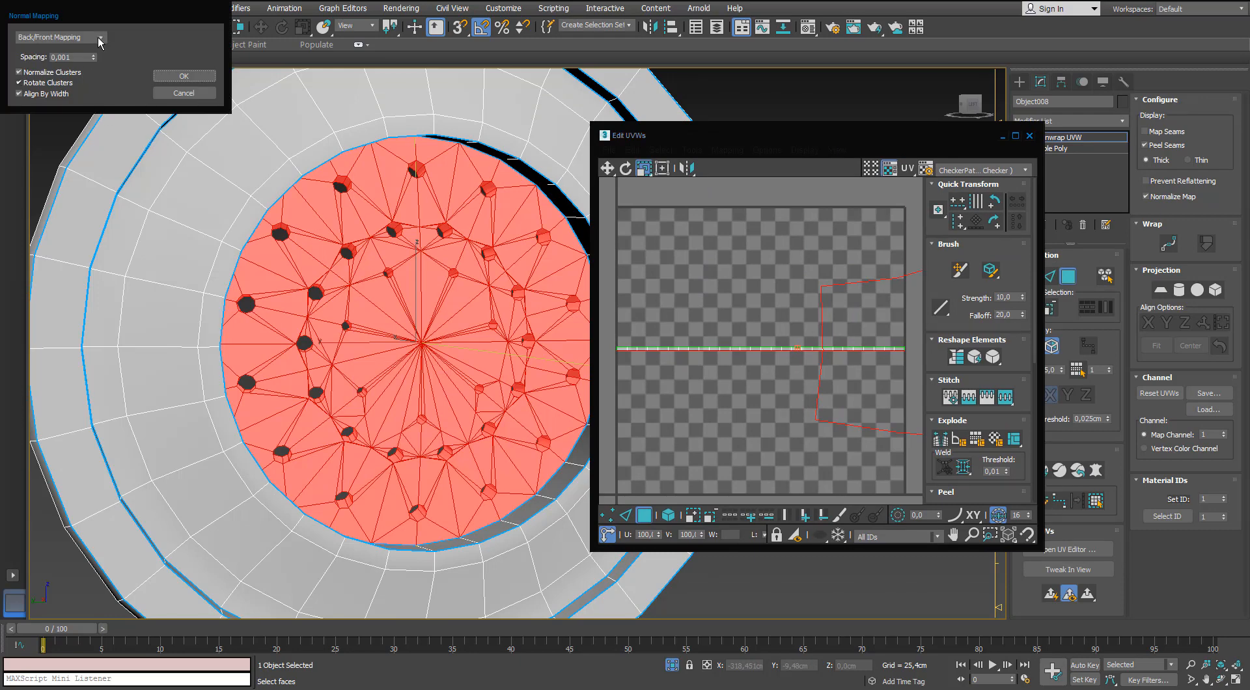
click(58, 37)
click(70, 84)
click(184, 76)
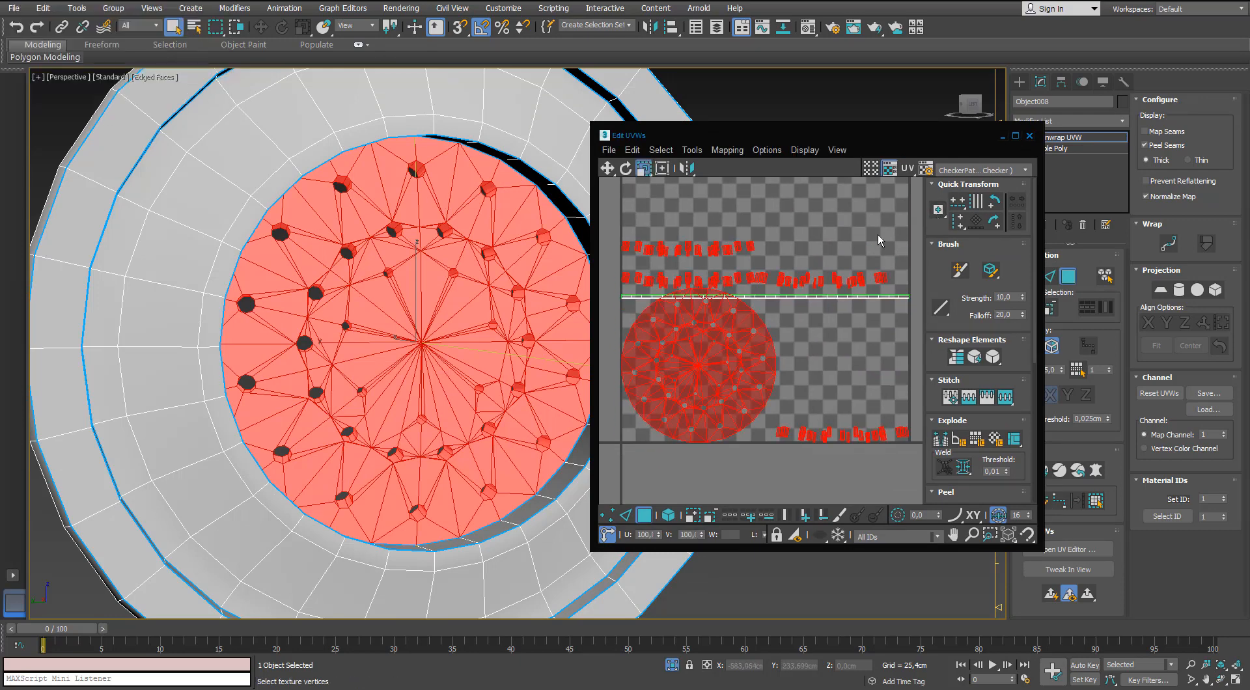
Maximize the UV editor, pack the disc's UV clusters, and move them outside the tile beside the unedited UVs.
click(1016, 136)
click(1157, 518)
click(1153, 501)
middle_drag(643, 280, 635, 279)
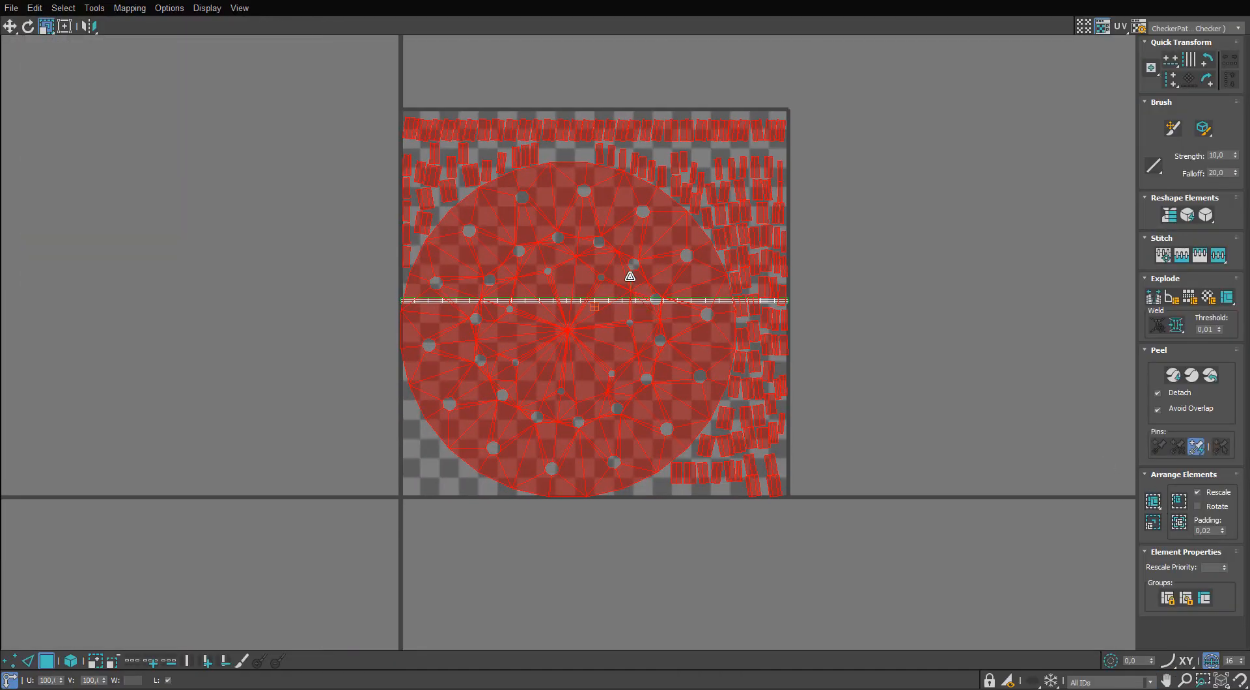
key(w)
drag(630, 276, 178, 297)
Separate the flat perforated disc's UV island from the small hole-wall pieces by moving it away from them.
middle_drag(310, 258, 729, 181)
click(491, 469)
click(511, 384)
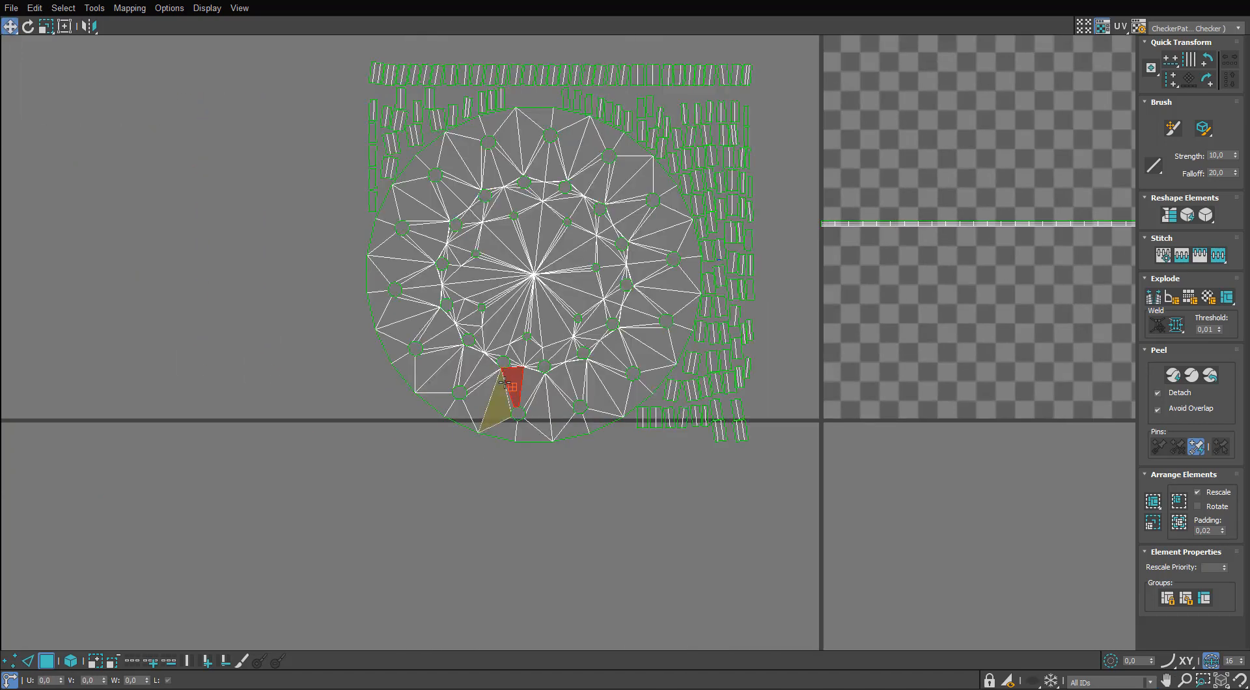
click(473, 449)
key(2)
key(3)
drag(517, 385, 172, 373)
Stitch the wall pieces of one hole into a single UV strip and move it clear of the loose pieces.
middle_drag(431, 100, 436, 236)
scroll(438, 241, up, 5)
key(2)
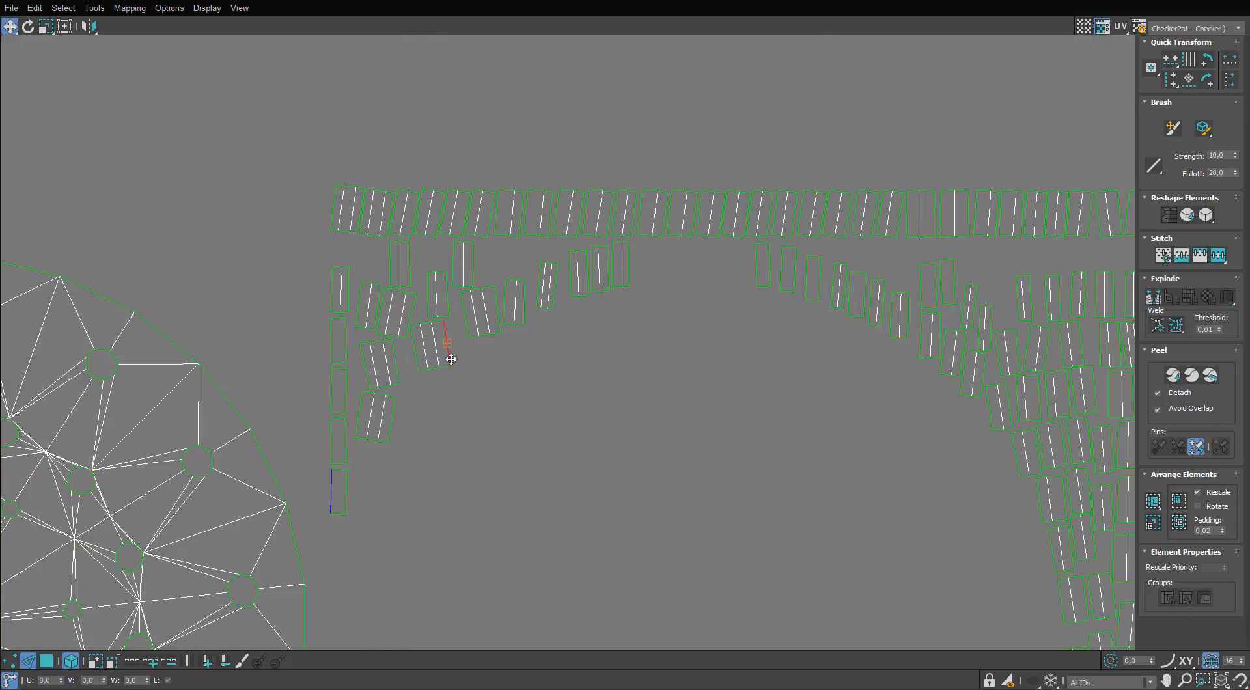
right_click(450, 359)
click(46, 662)
drag(440, 364, 490, 553)
Stitch the wall pieces of another hole edge by edge into a single UV strip.
click(376, 423)
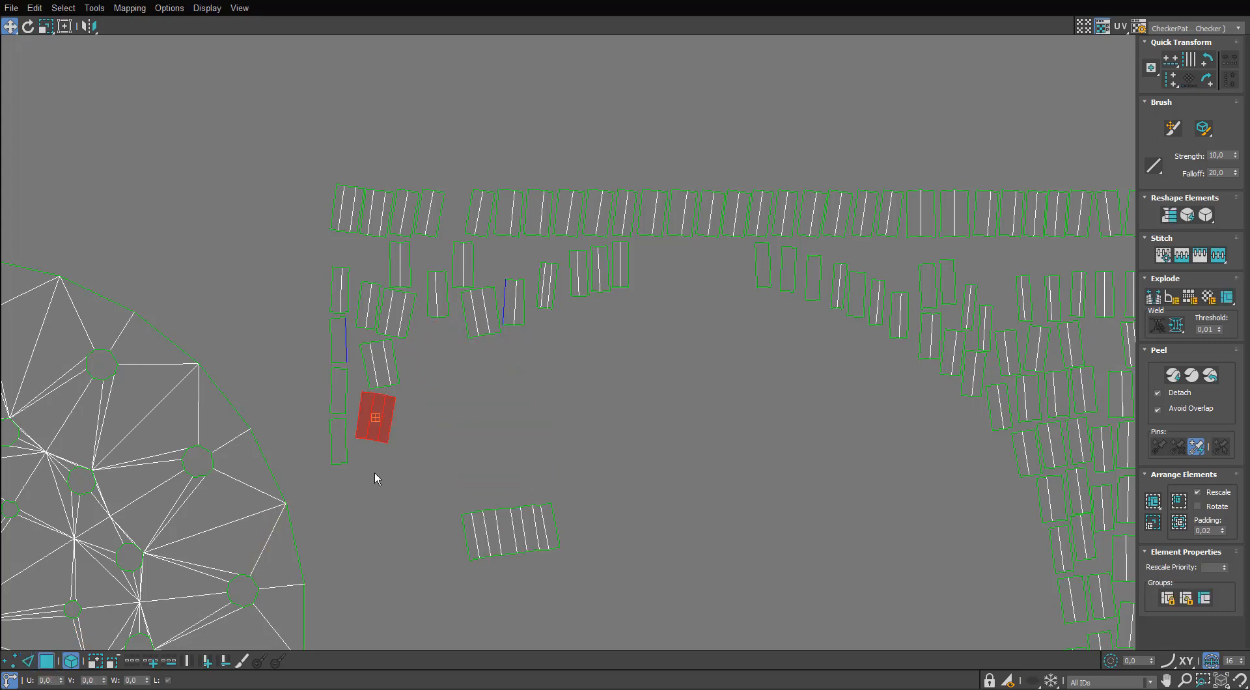
click(28, 661)
right_click(390, 427)
click(383, 503)
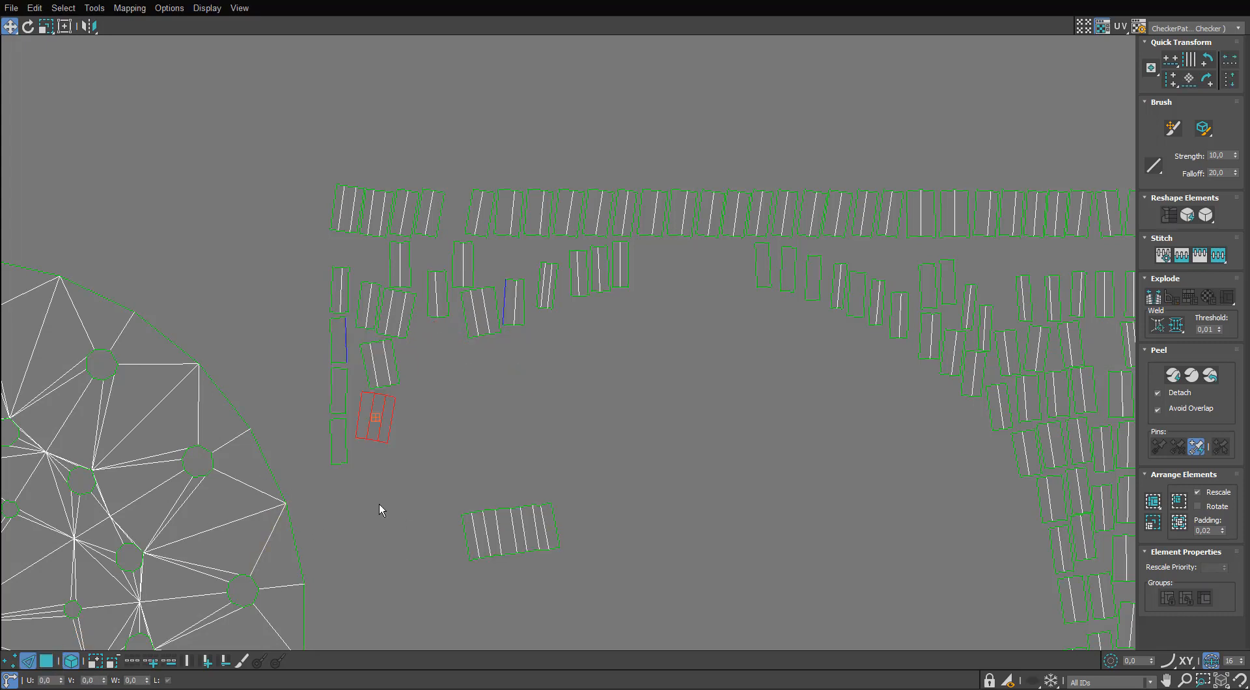
right_click(390, 433)
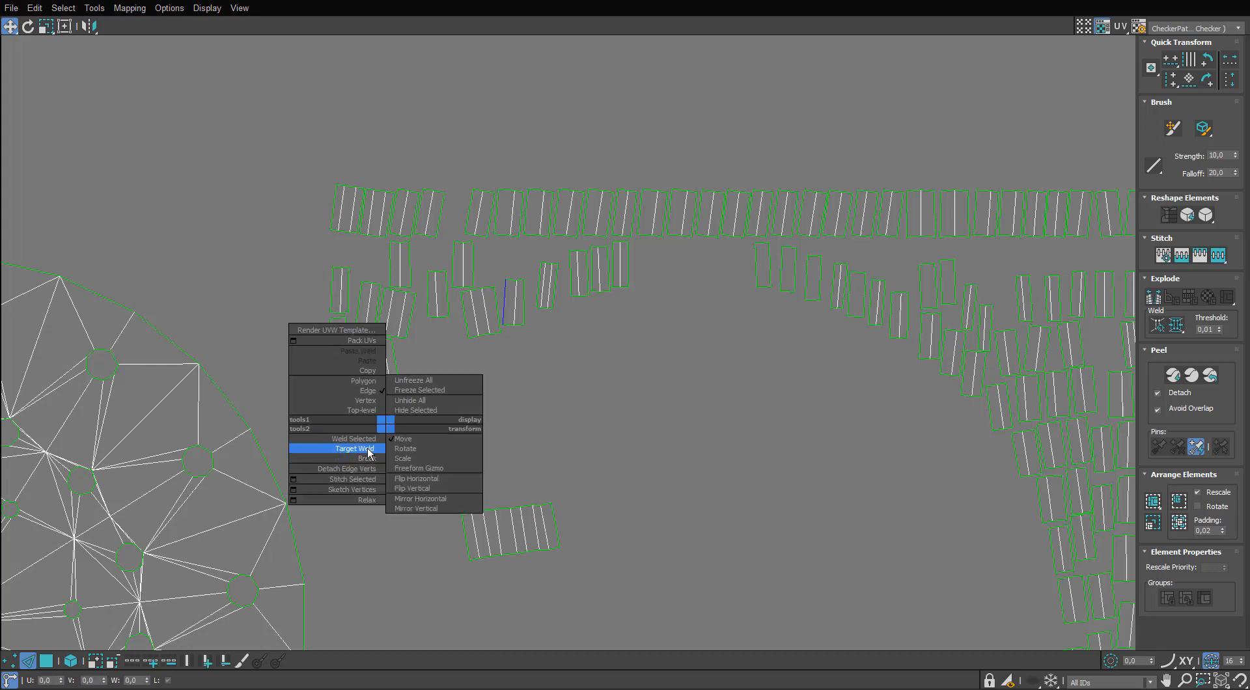
click(371, 440)
right_click(410, 433)
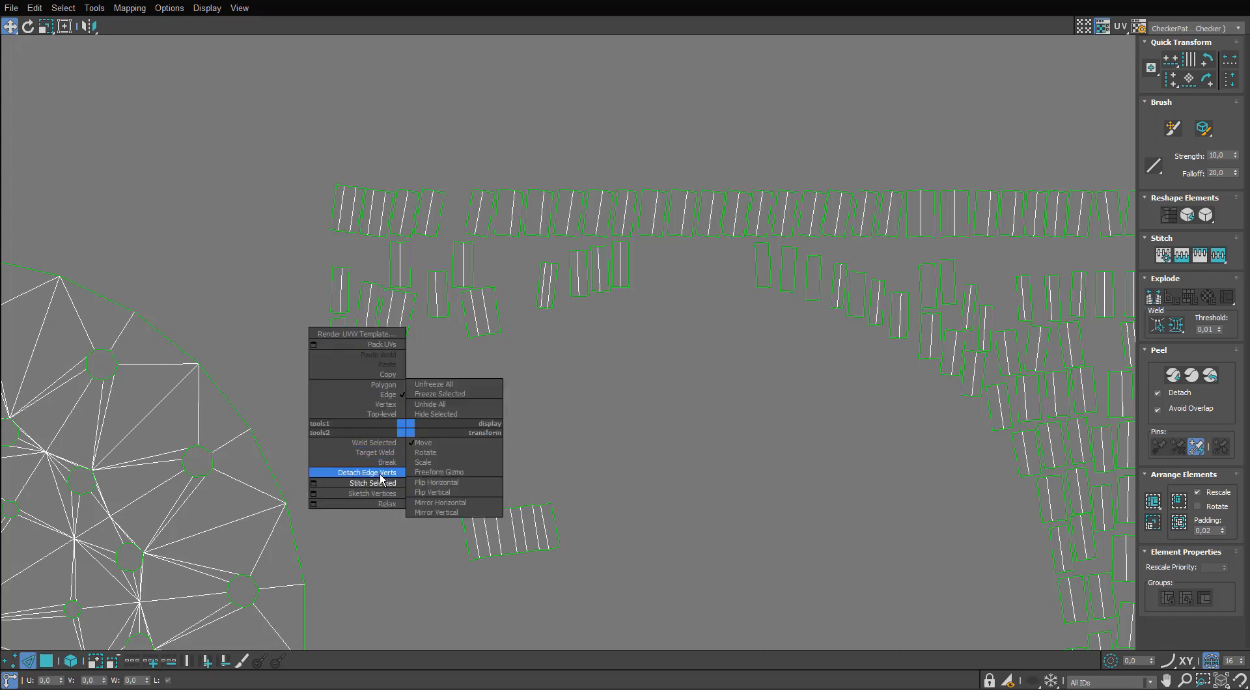
click(390, 476)
right_click(433, 430)
click(424, 470)
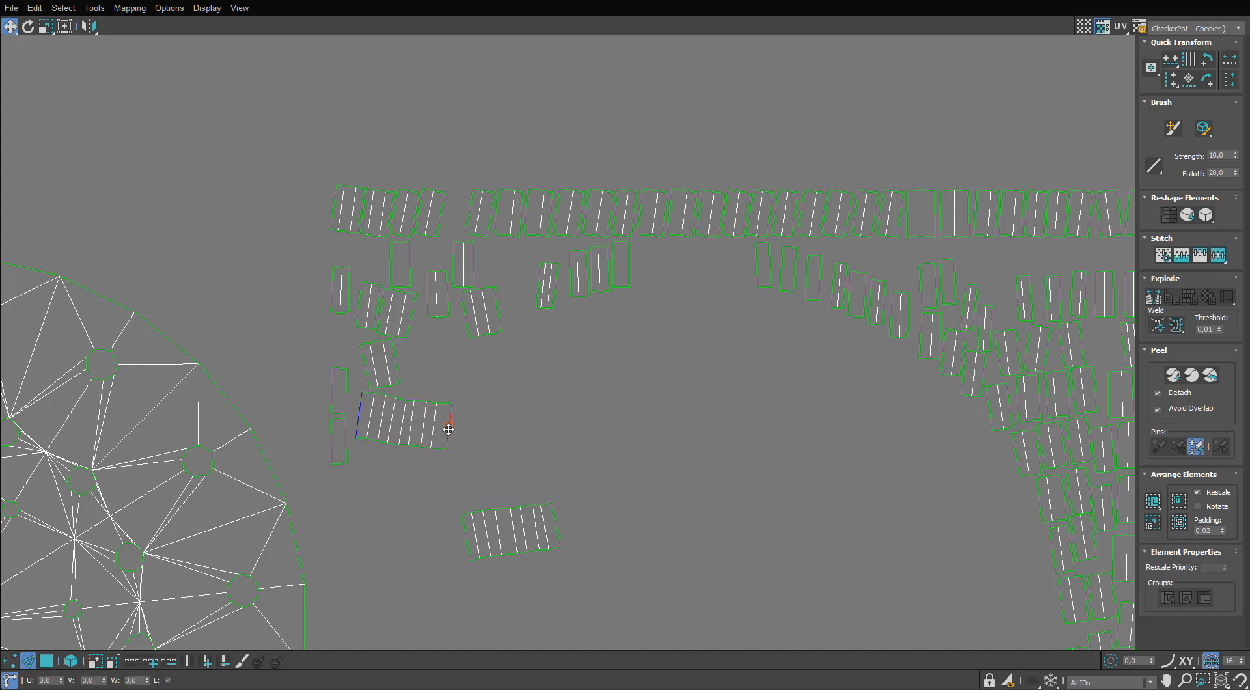
Straighten the long borders of the hole-wall UV strips by aligning their edges horizontally.
scroll(539, 399, down, 4)
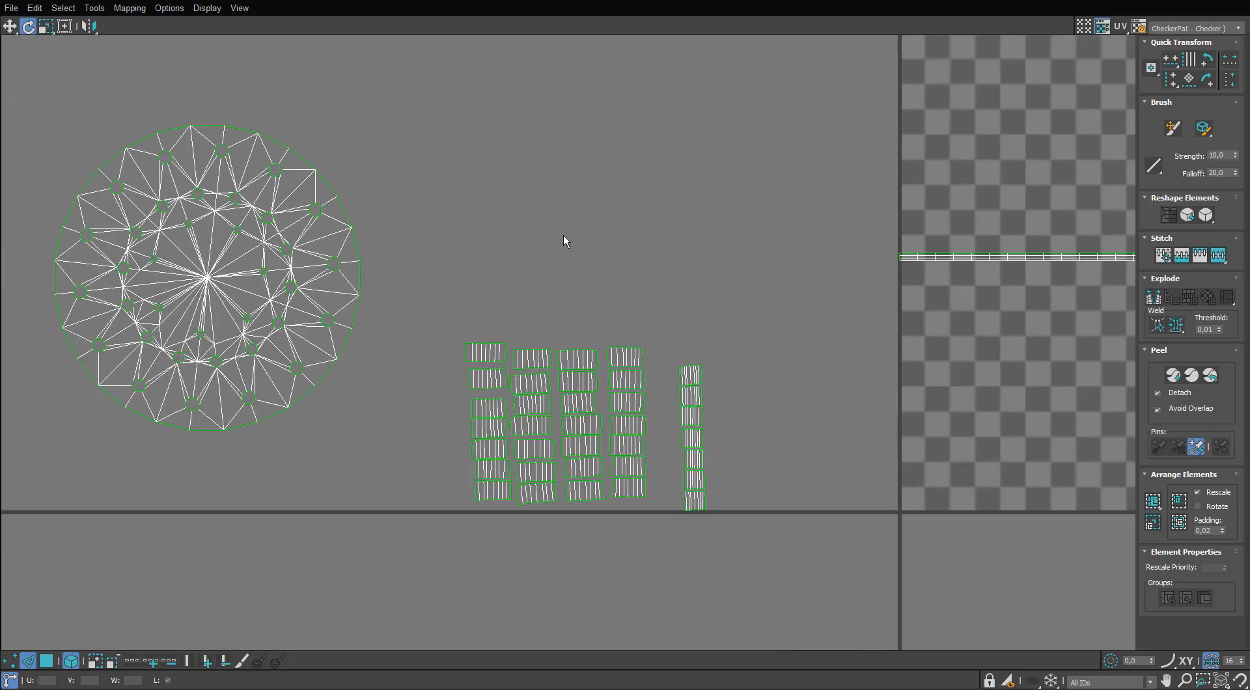
scroll(590, 301, up, 3)
middle_drag(615, 407, 567, 300)
scroll(566, 300, up, 4)
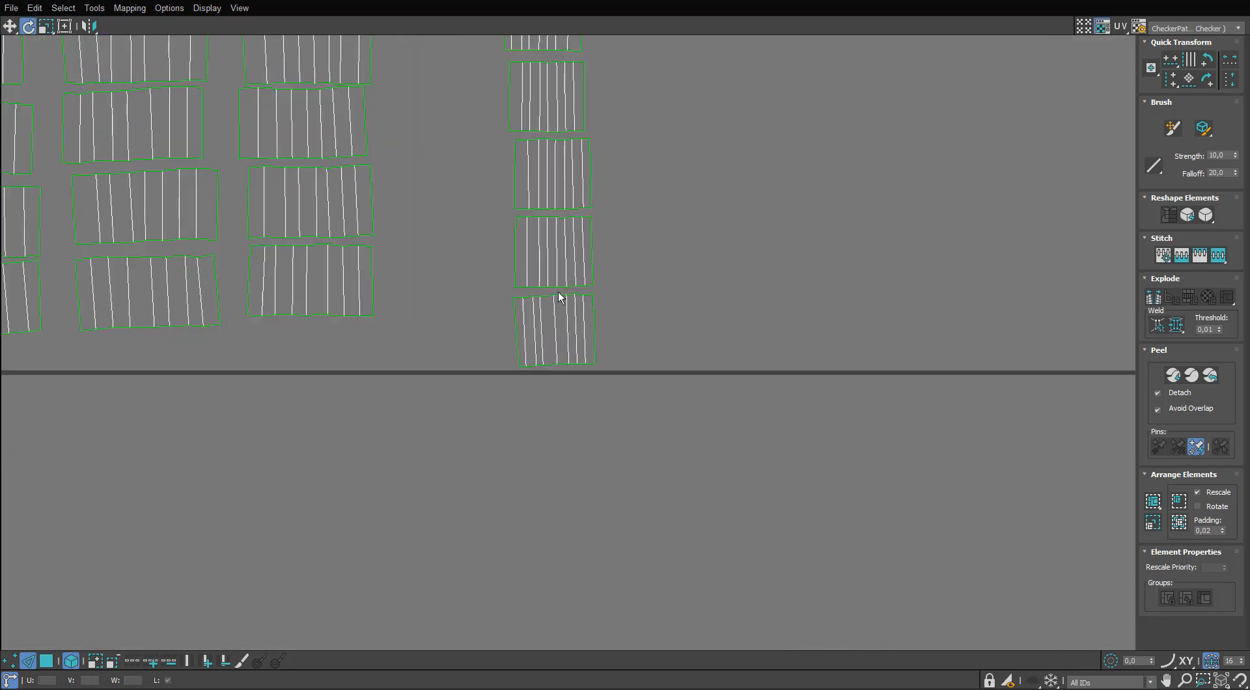
click(557, 296)
scroll(558, 297, up, 5)
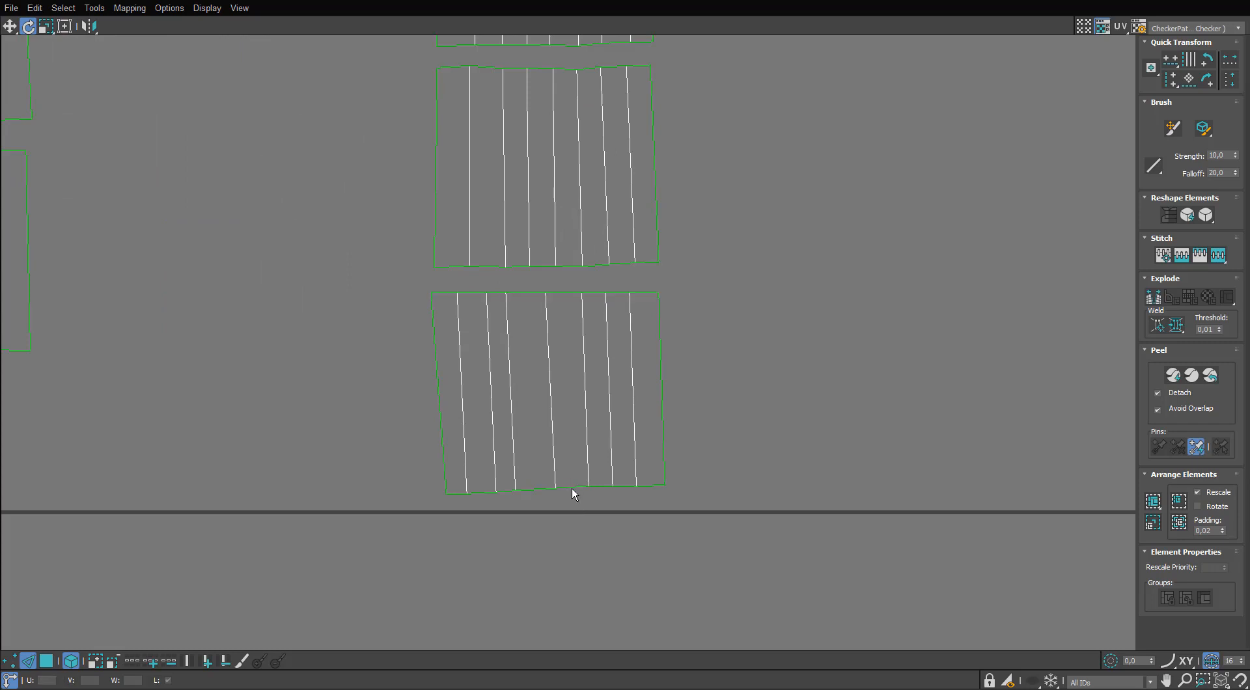
key(h)
middle_drag(563, 274, 548, 343)
click(550, 334)
scroll(550, 334, down, 1)
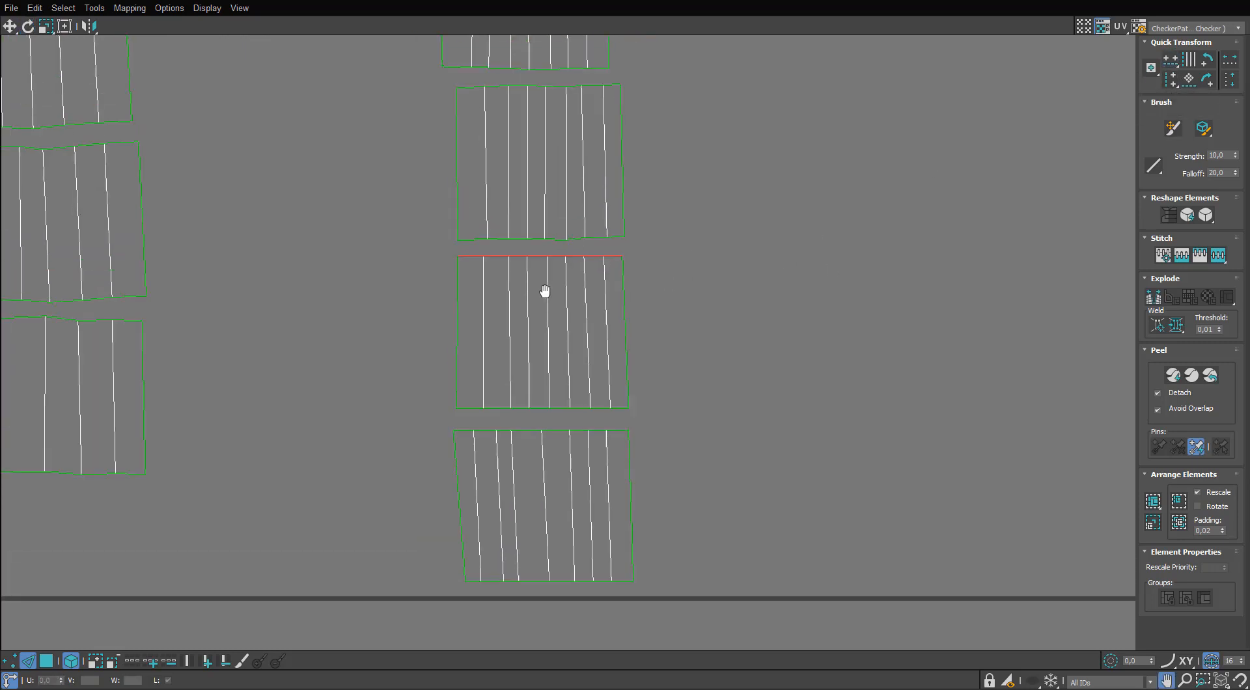
Straighten the end edges of the hole-wall UV strips by aligning them vertically.
click(458, 301)
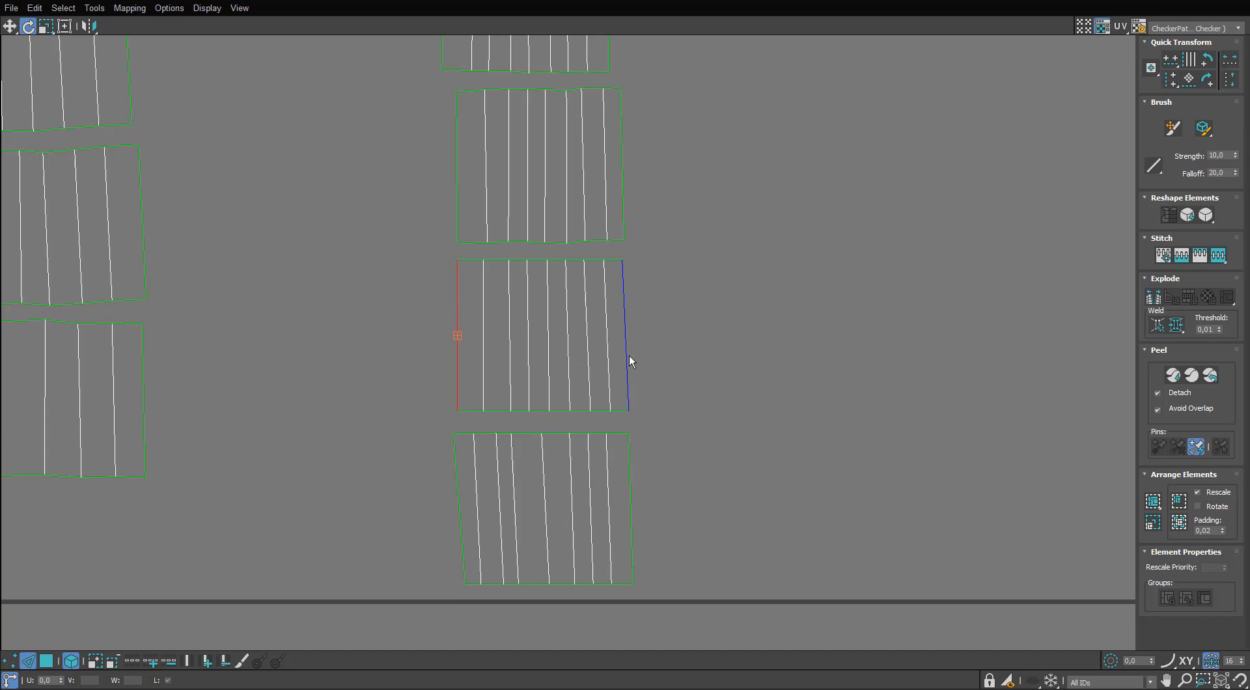
middle_drag(629, 476, 631, 423)
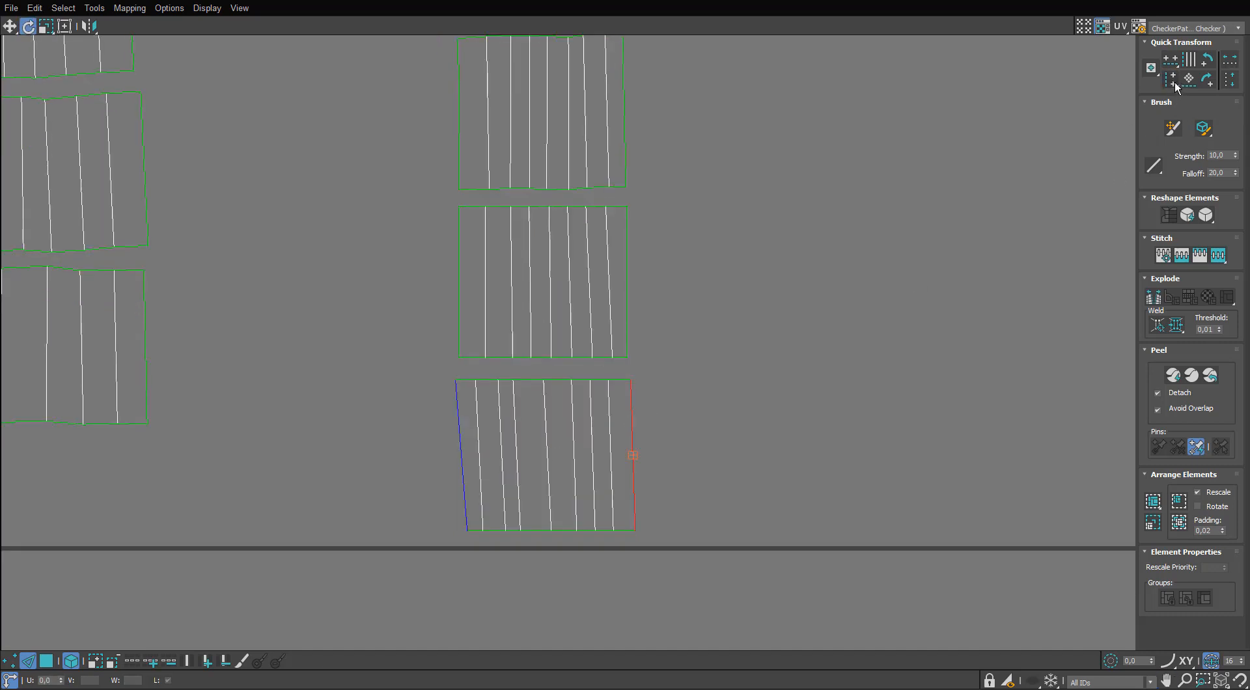
scroll(695, 343, down, 6)
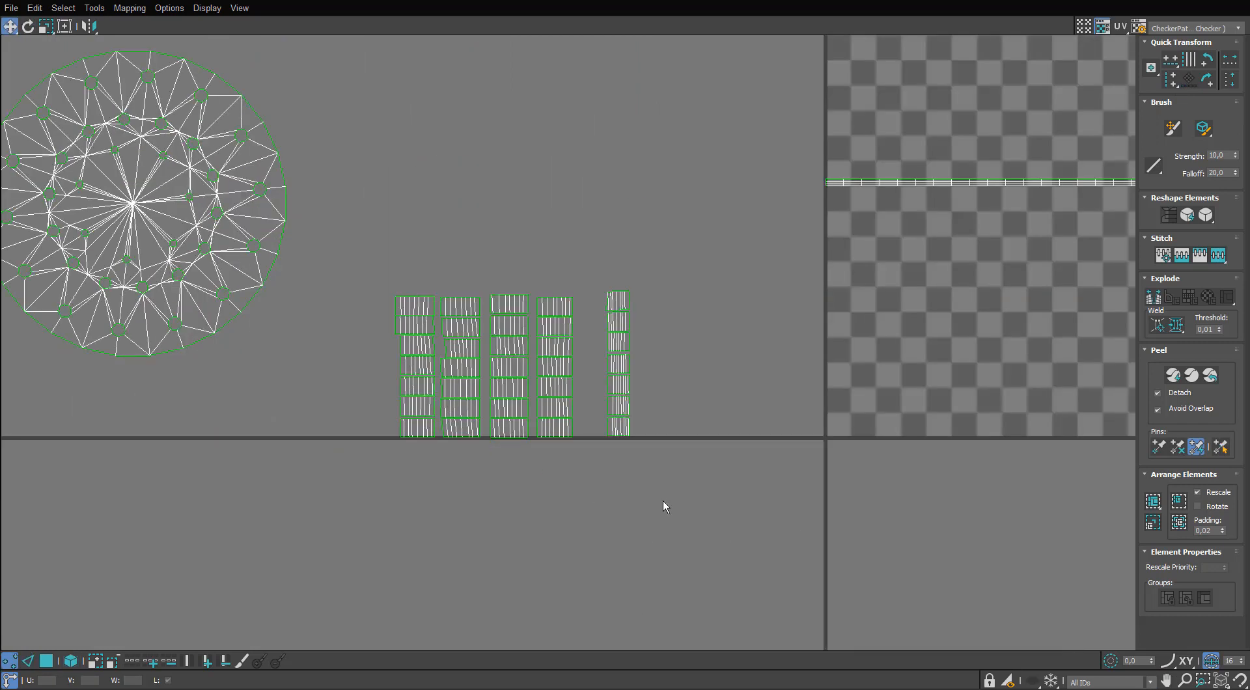
Select all hole-wall UV strips as whole elements and move them beneath the perforated disc's island.
click(49, 661)
click(70, 661)
drag(683, 270, 423, 448)
drag(418, 325, 23, 401)
middle_drag(322, 296, 522, 311)
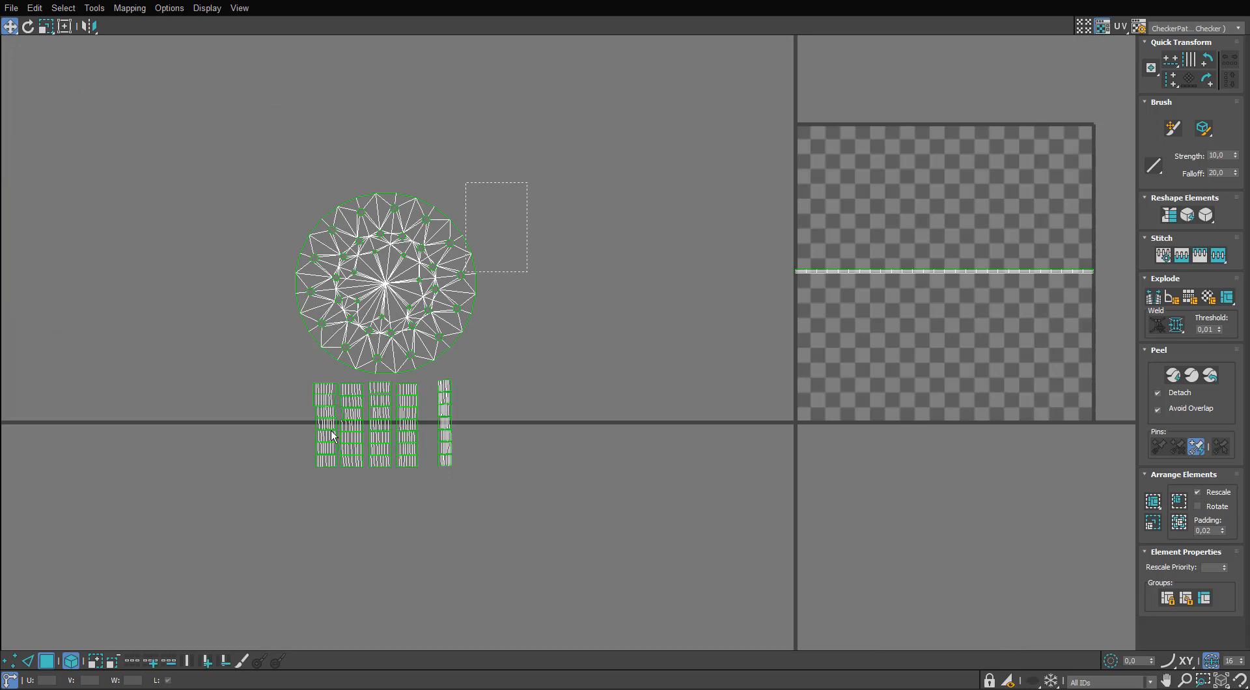
Scale the perforated disc's island and its hole-wall strips down together and move them just below the checker tile.
drag(331, 431, 290, 483)
middle_drag(437, 298, 378, 276)
key(r)
drag(382, 273, 365, 352)
key(w)
drag(320, 292, 776, 454)
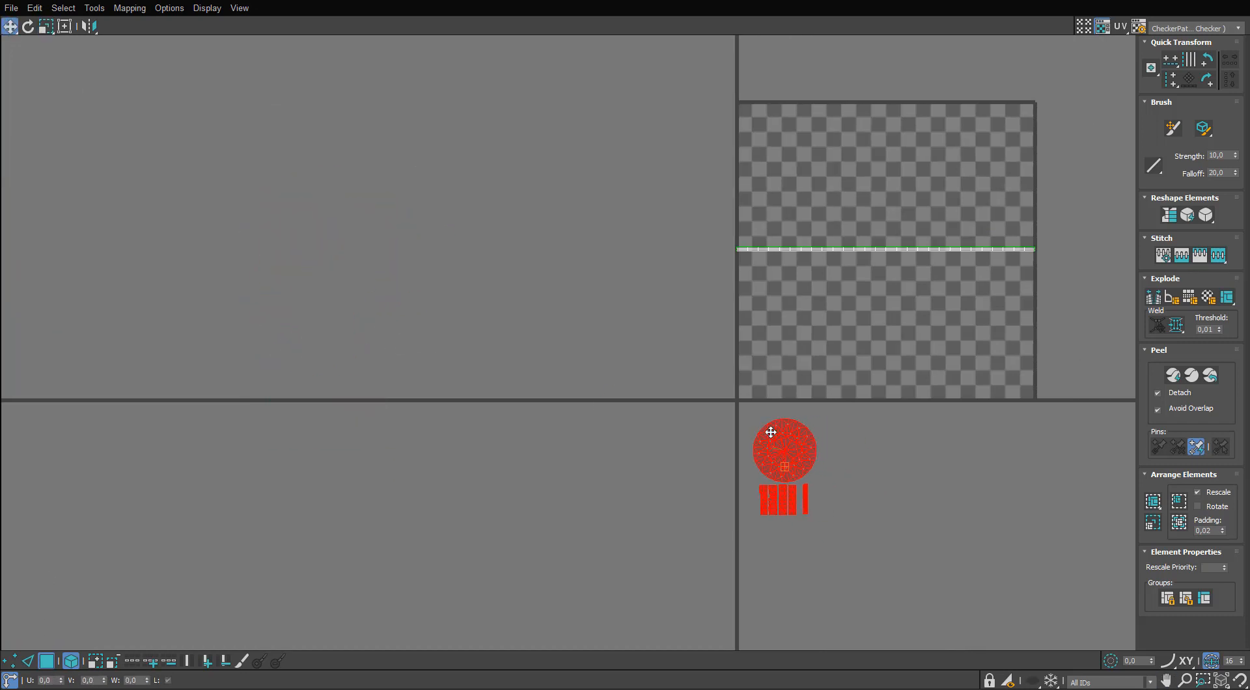
Select the broad front ring around the perforated disc up to its seams in the 3D view.
drag(865, 1, 927, 275)
scroll(694, 220, down, 5)
click(781, 196)
alt+middle_drag(768, 208, 781, 209)
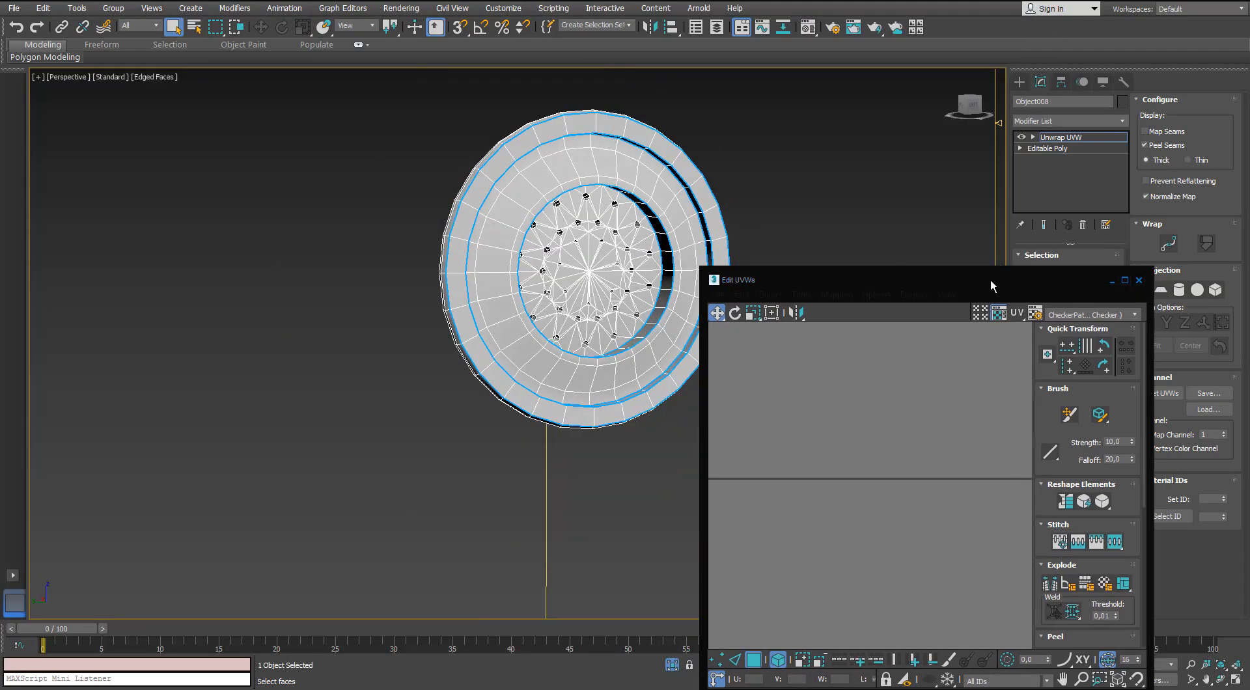
double_click(1083, 283)
click(661, 194)
click(1096, 500)
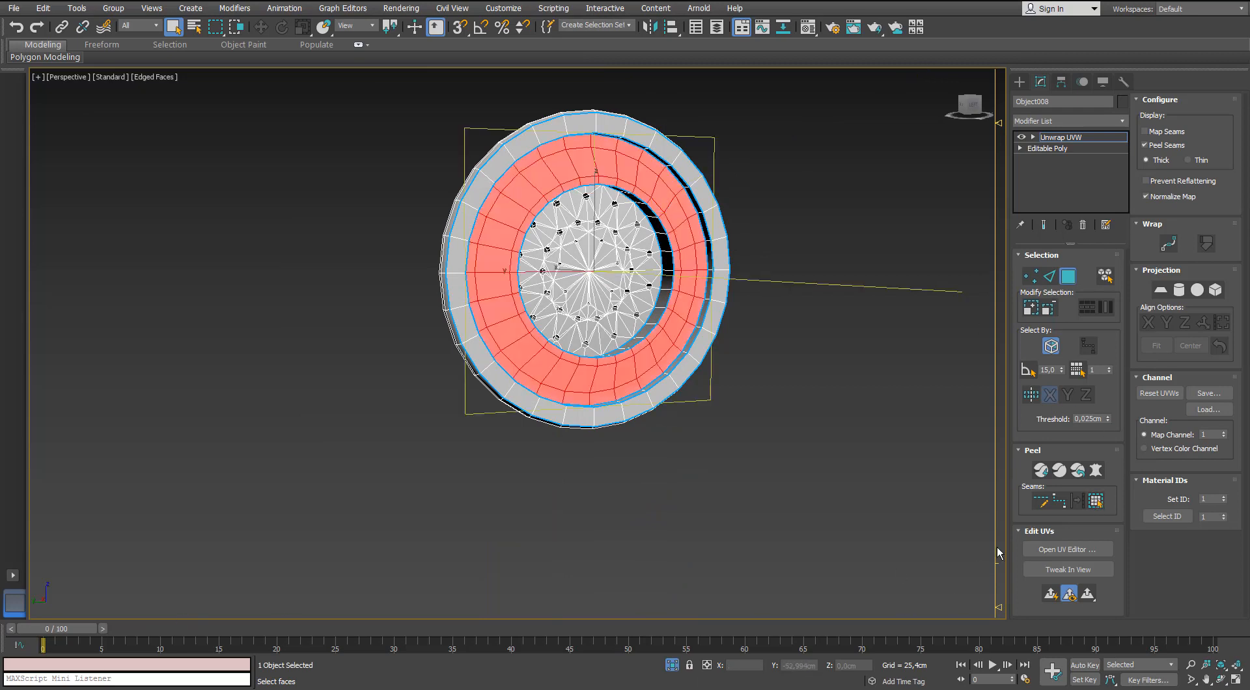
Planar map the selected front ring and flatten it with Quick Peel.
drag(781, 275, 174, 143)
middle_drag(735, 253, 790, 255)
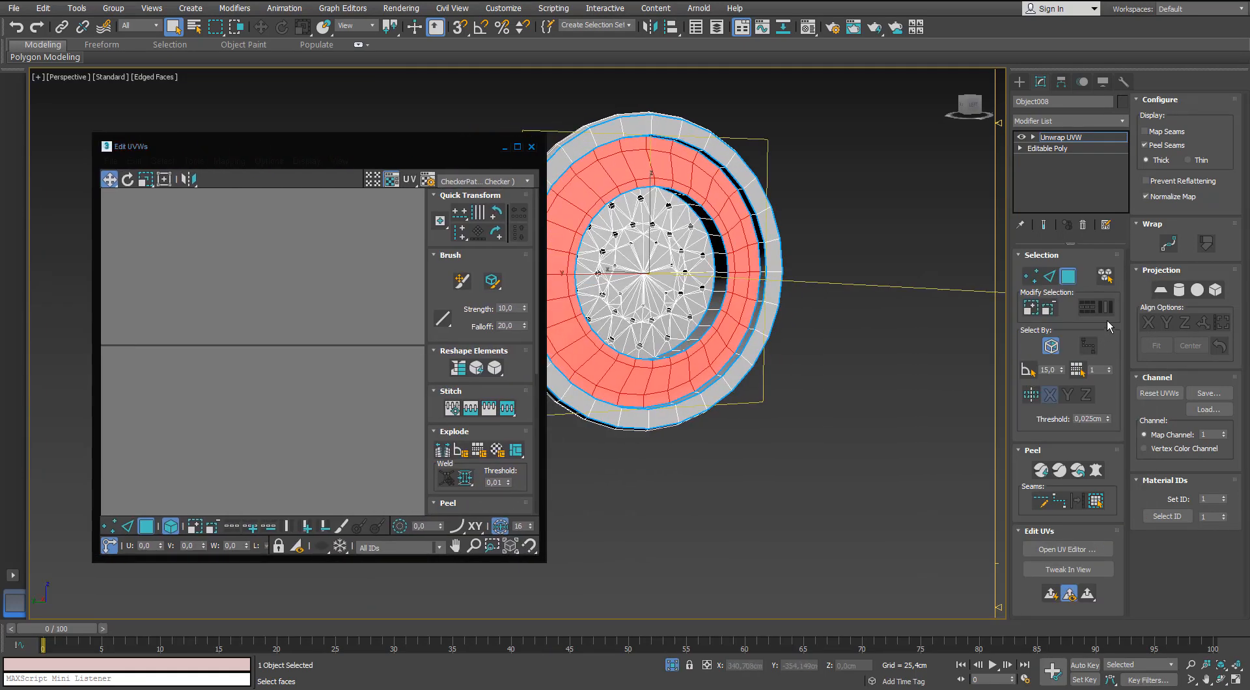
click(1161, 291)
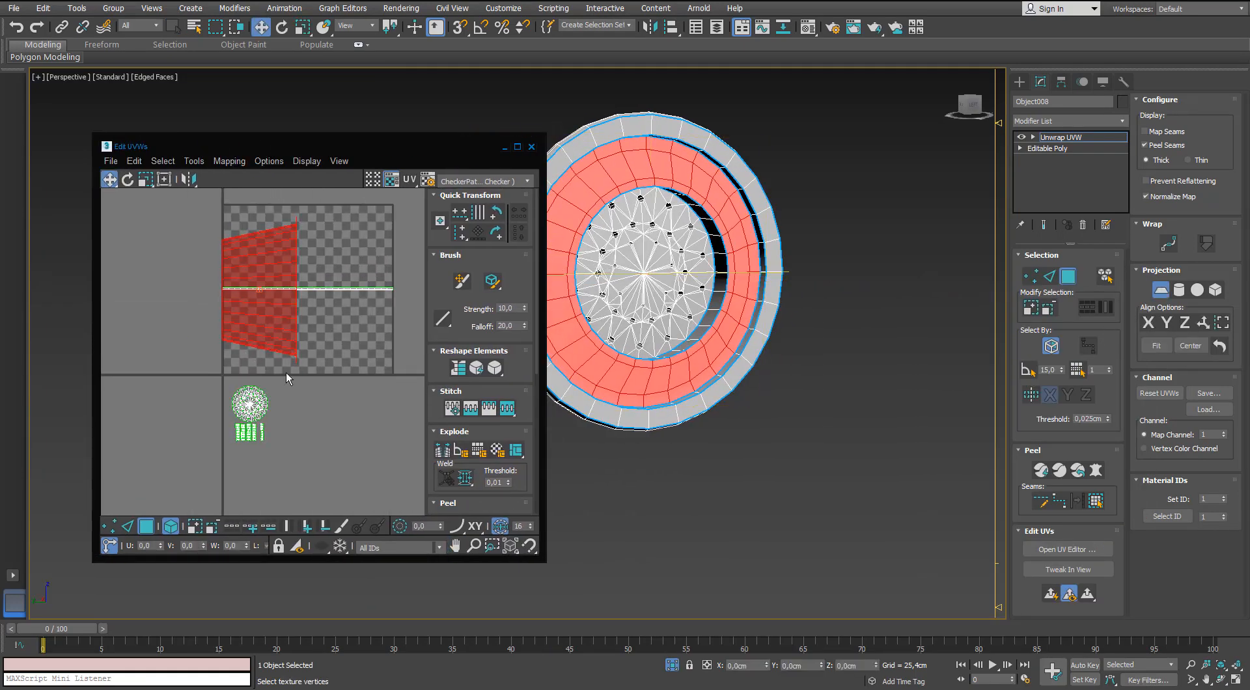
scroll(435, 418, down, 4)
click(461, 311)
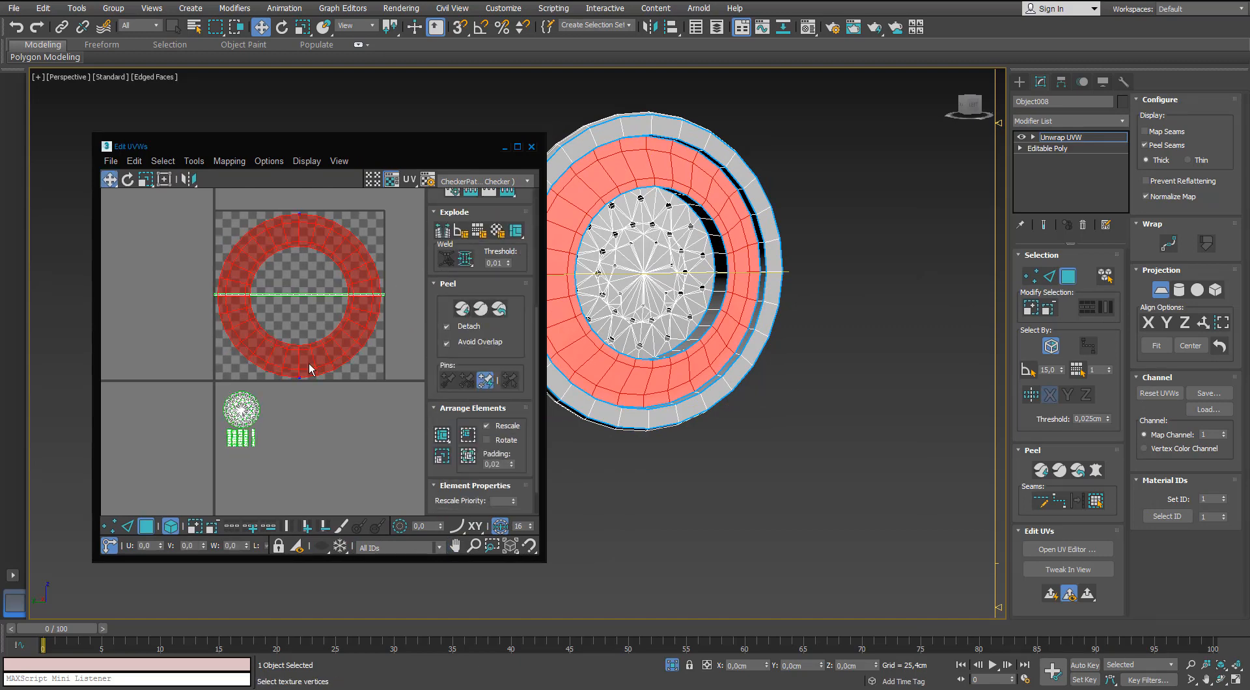
Move the front ring's island below the checker tile and scale it down beside the perforated disc's island.
click(131, 528)
click(151, 529)
drag(309, 362, 300, 481)
key(r)
drag(343, 449, 273, 547)
Select the narrow outer rim face up to its seams, then planar map it and apply Quick Peel.
click(758, 203)
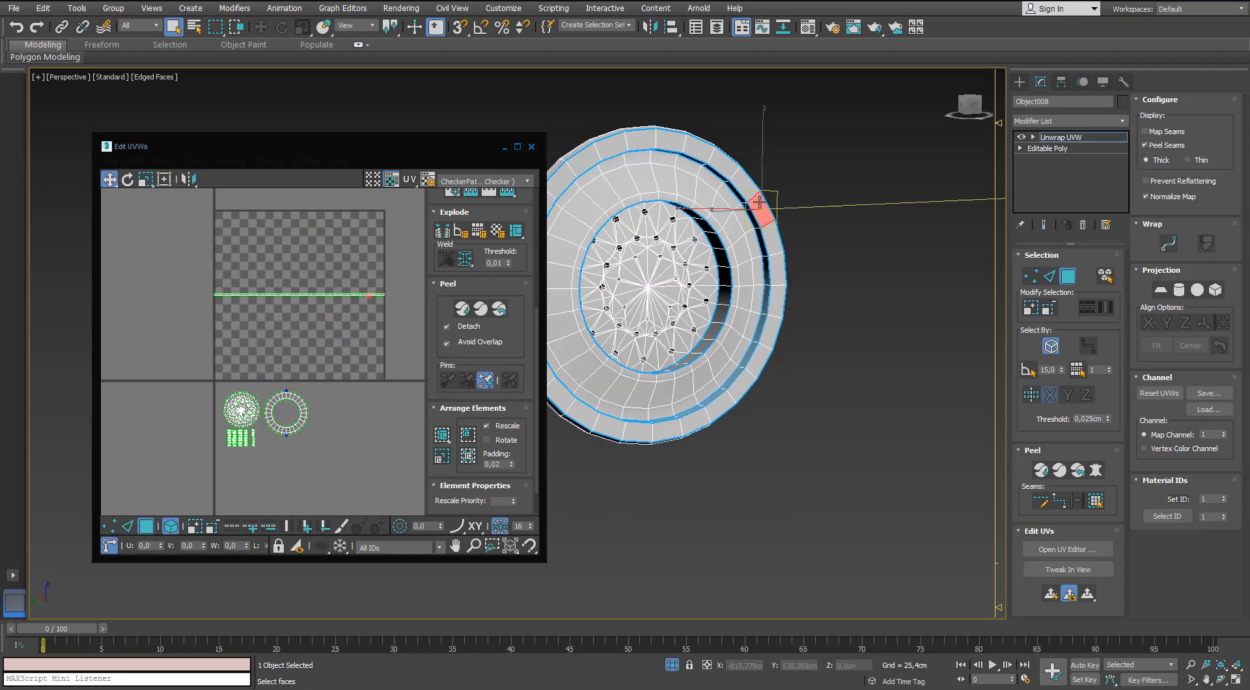
alt+middle_drag(698, 198, 708, 186)
click(1092, 502)
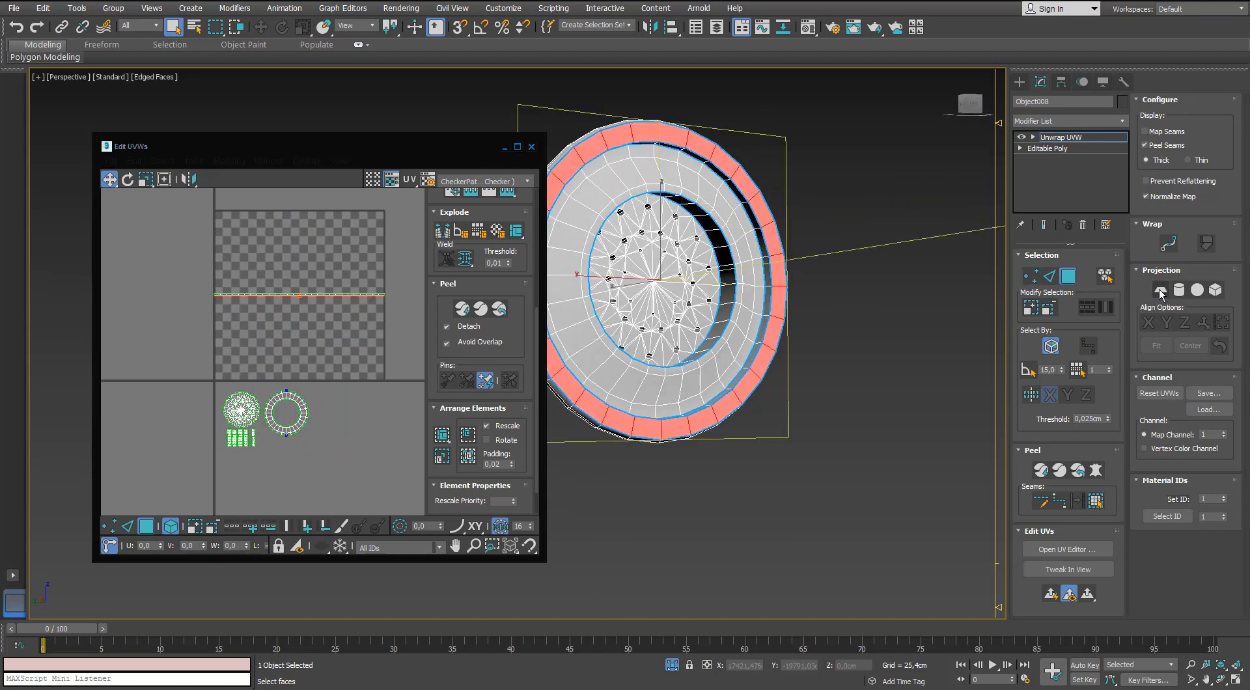
click(1160, 290)
scroll(436, 315, down, 1)
click(459, 274)
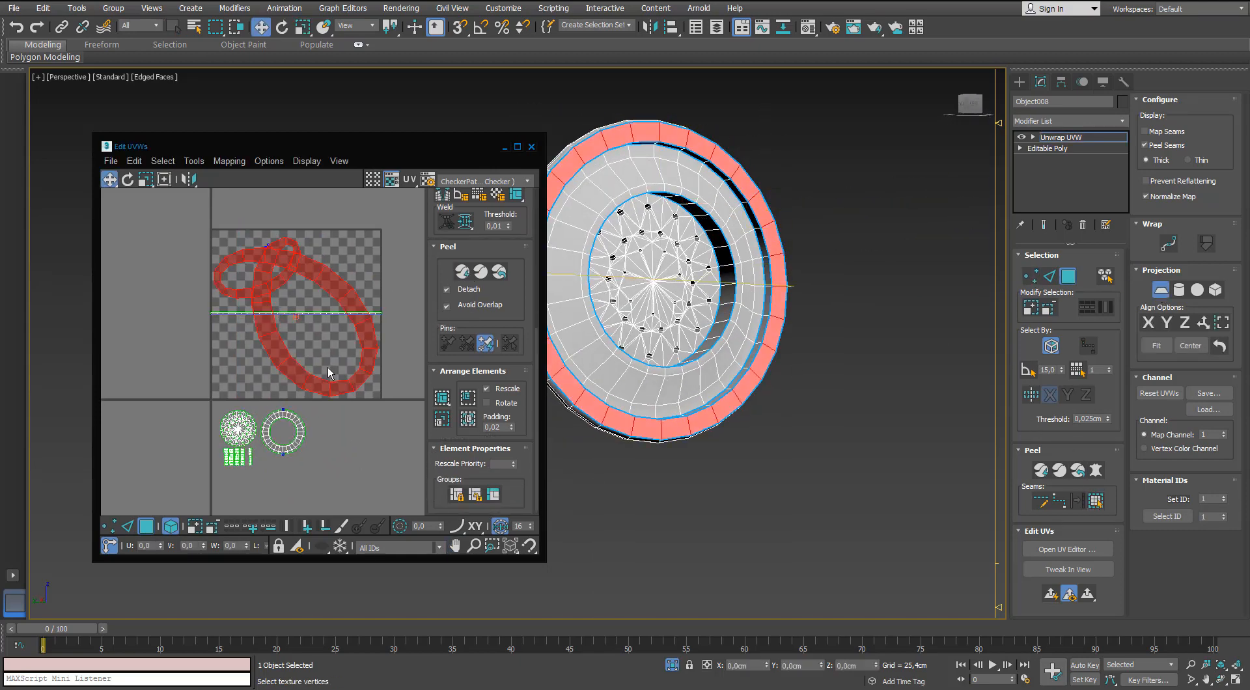
Relax the outer rim's island by polygon angles and apply Quick Peel again.
click(194, 161)
click(209, 370)
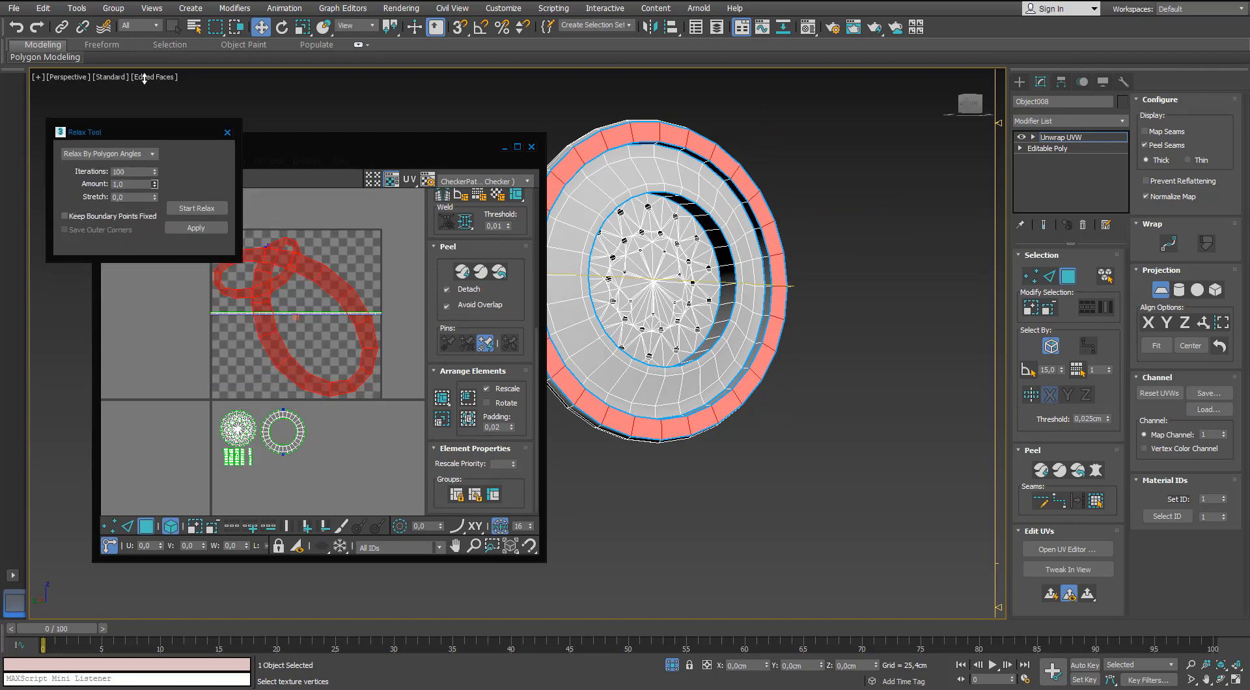
click(209, 209)
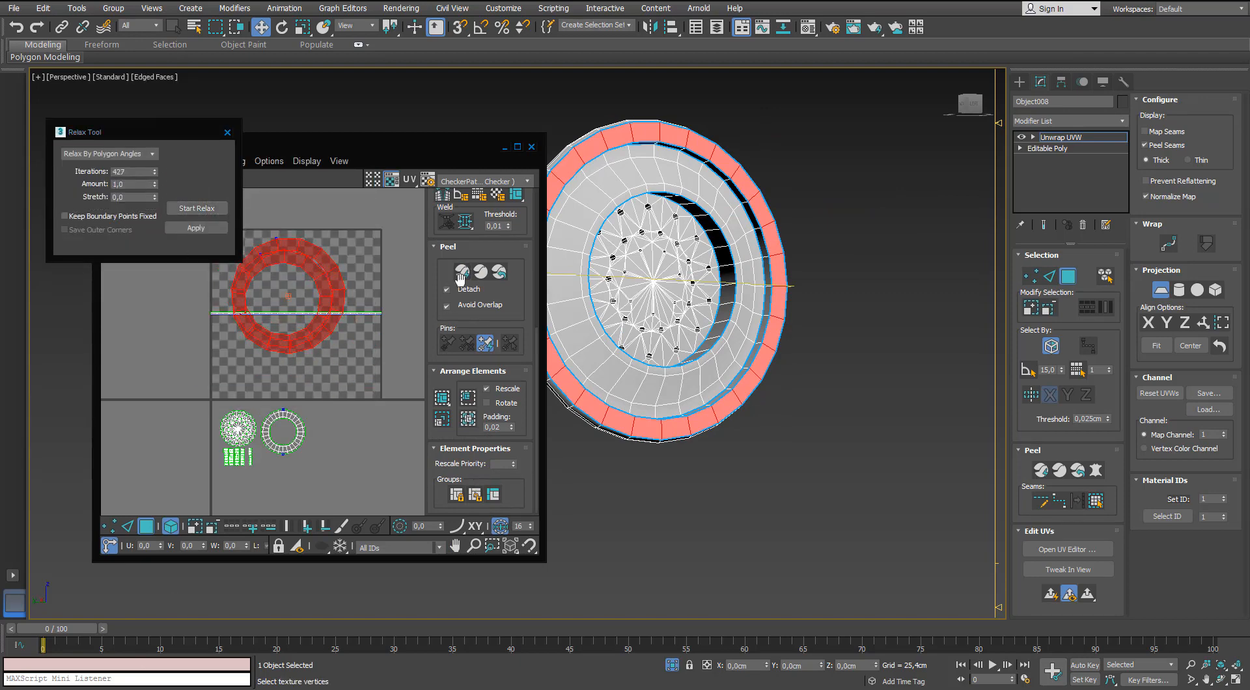
click(460, 273)
Scale the outer rim's island down and place it beside the front ring's island.
click(129, 527)
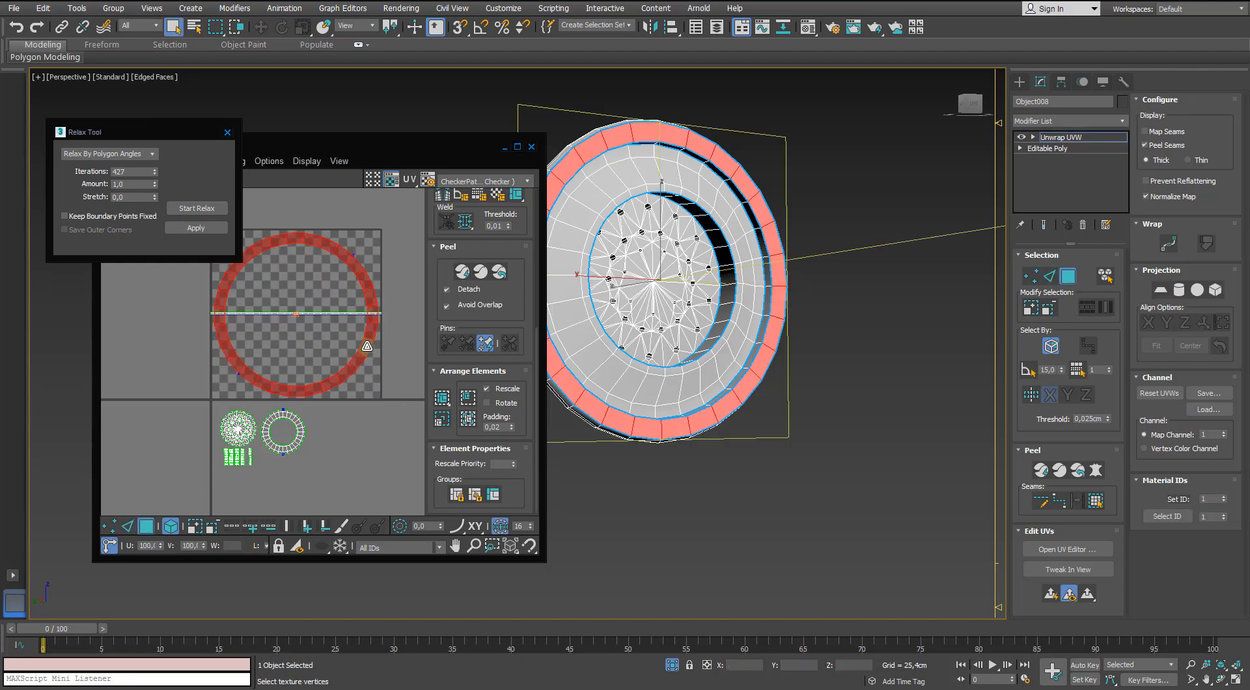
key(w)
drag(367, 347, 364, 489)
middle_drag(311, 378, 328, 322)
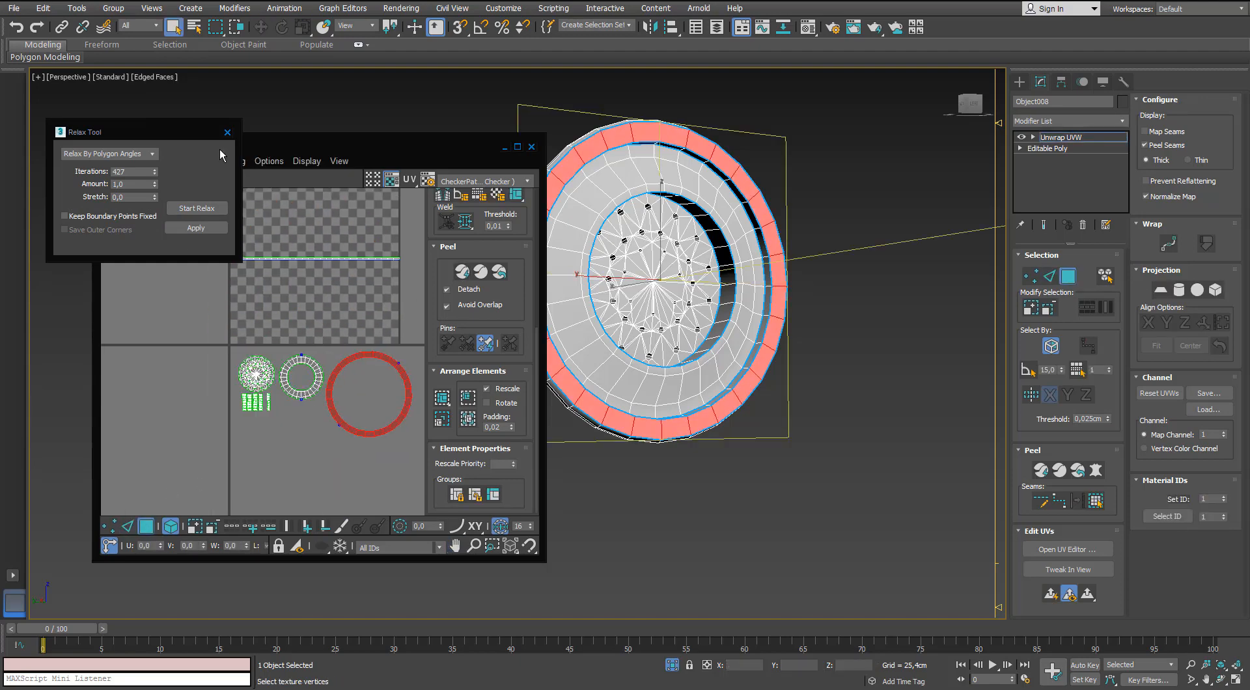
Mark edges across the head's outer side wall as a peel seam.
middle_drag(286, 274, 285, 303)
click(725, 264)
alt+middle_drag(658, 266, 706, 265)
click(612, 260)
alt+middle_drag(612, 261, 706, 262)
alt+middle_drag(970, 380, 913, 311)
key(2)
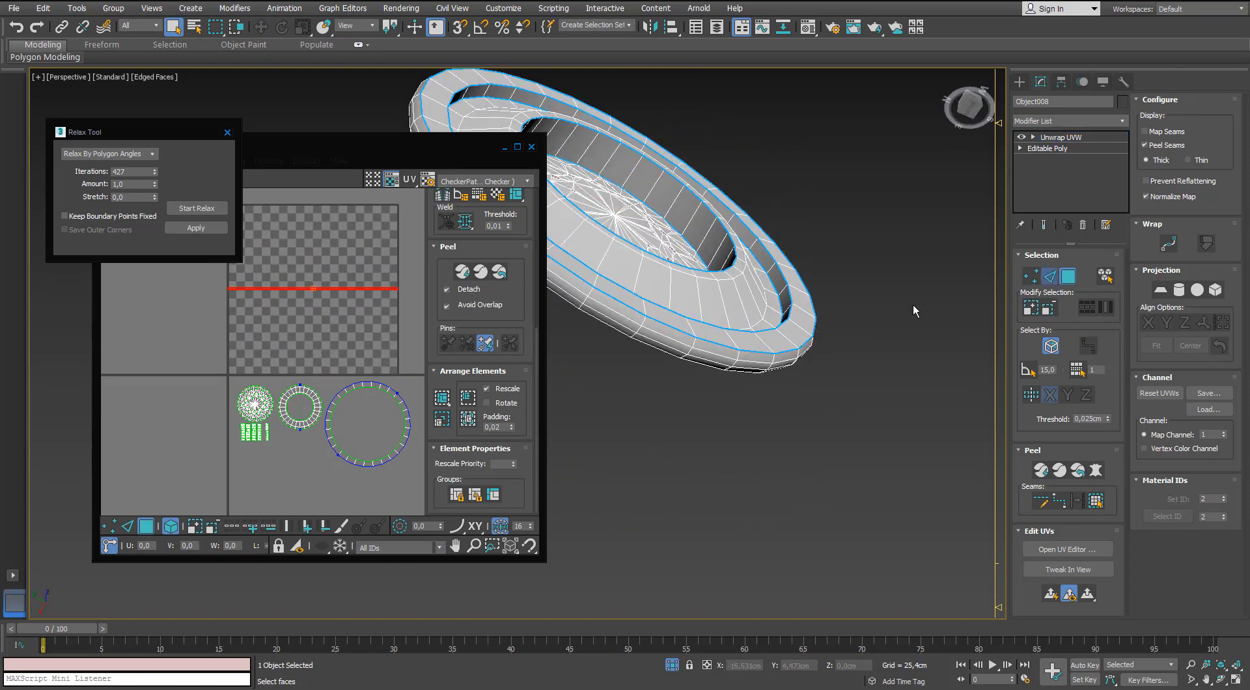
click(639, 324)
scroll(639, 324, up, 3)
ctrl+click(630, 335)
ctrl+click(616, 350)
alt+middle_drag(616, 351, 695, 415)
scroll(704, 356, down, 4)
click(1059, 278)
click(654, 402)
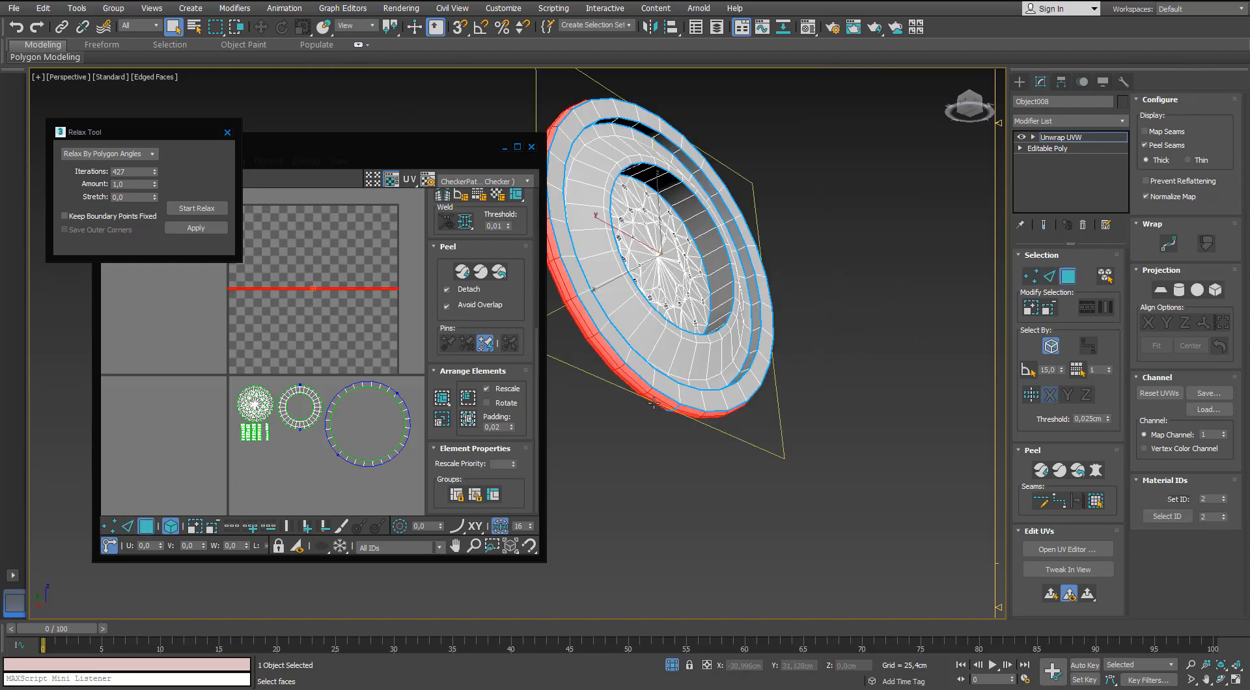
click(1094, 471)
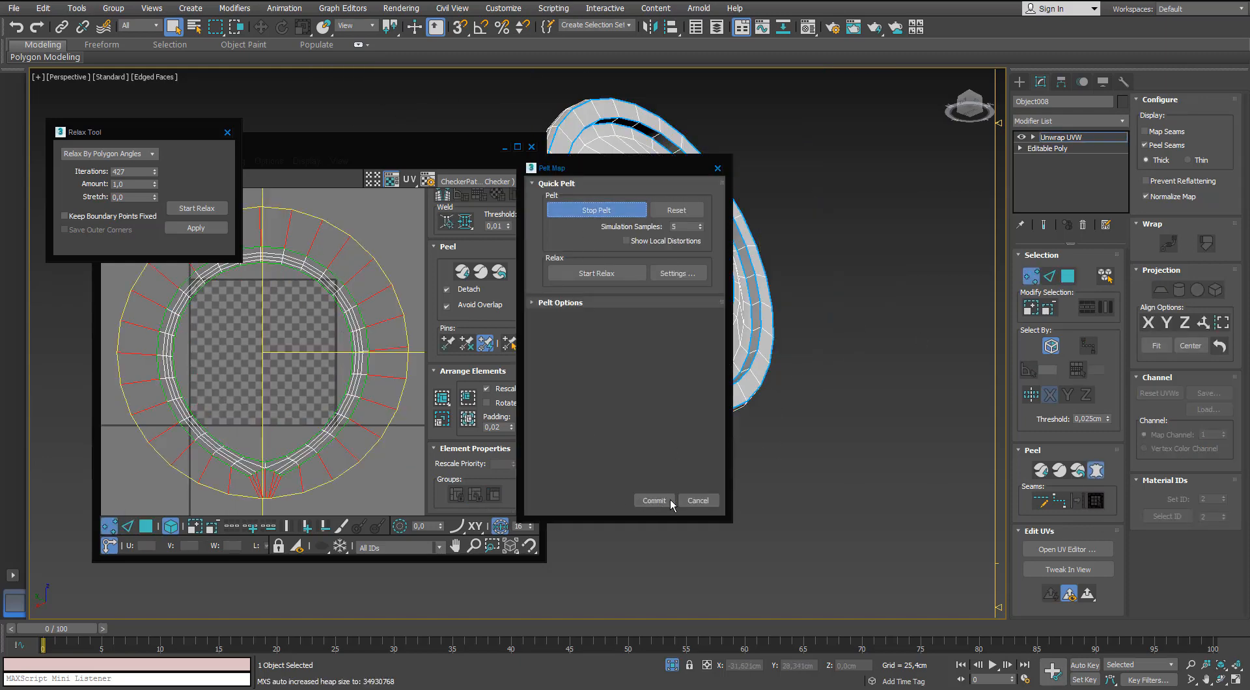
click(694, 501)
Add the missing short edge beside the outer rim to the seam across the outer side wall.
alt+middle_drag(700, 408, 836, 390)
scroll(660, 429, up, 4)
scroll(660, 428, up, 5)
key(2)
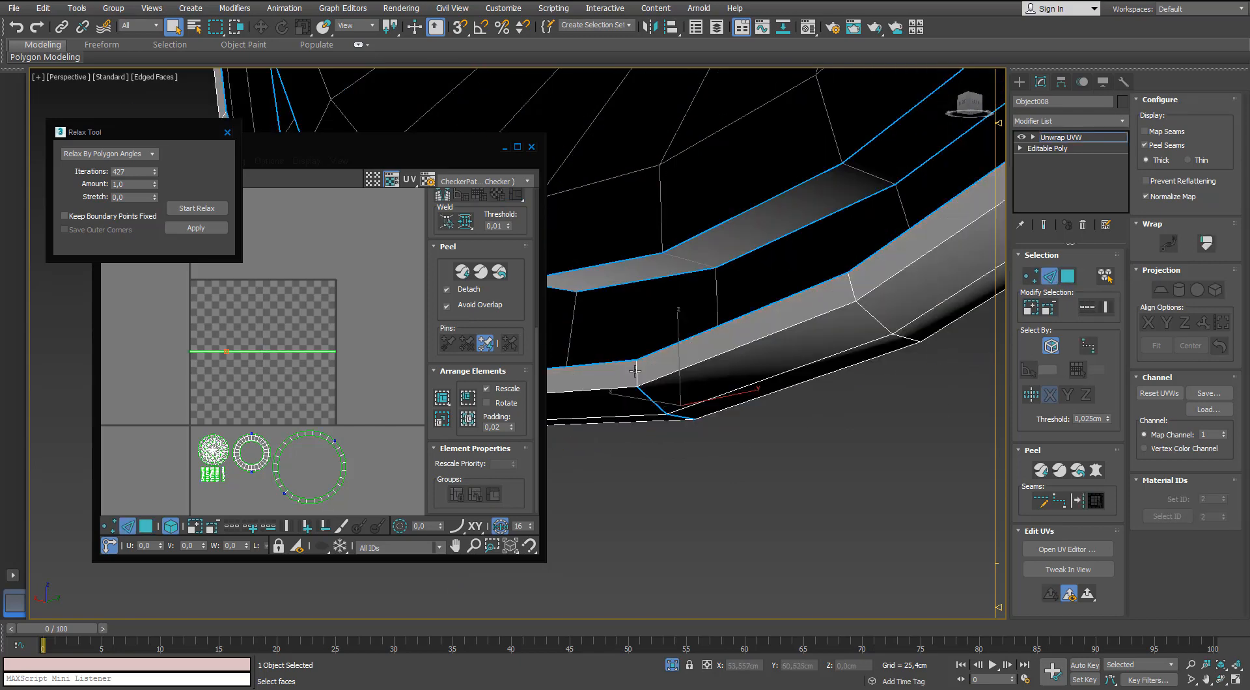
right_click(636, 370)
click(584, 533)
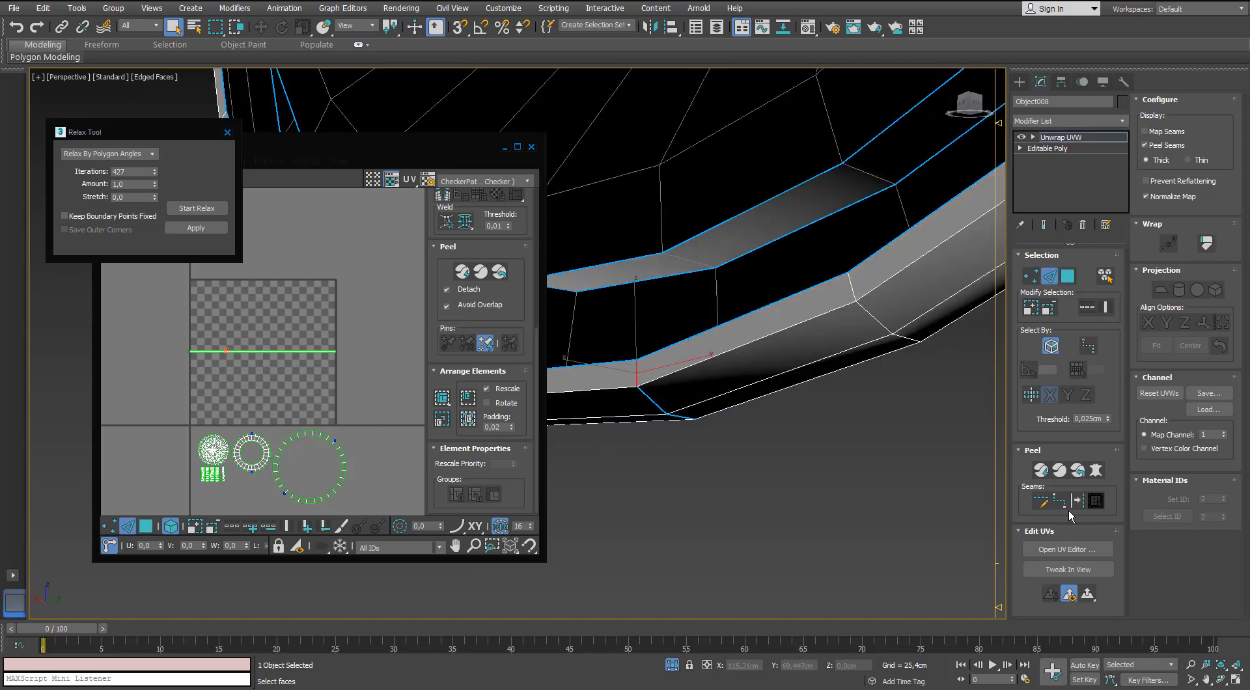
Select the outer side wall up to its seams, pelt map it and commit the result.
key(3)
click(895, 332)
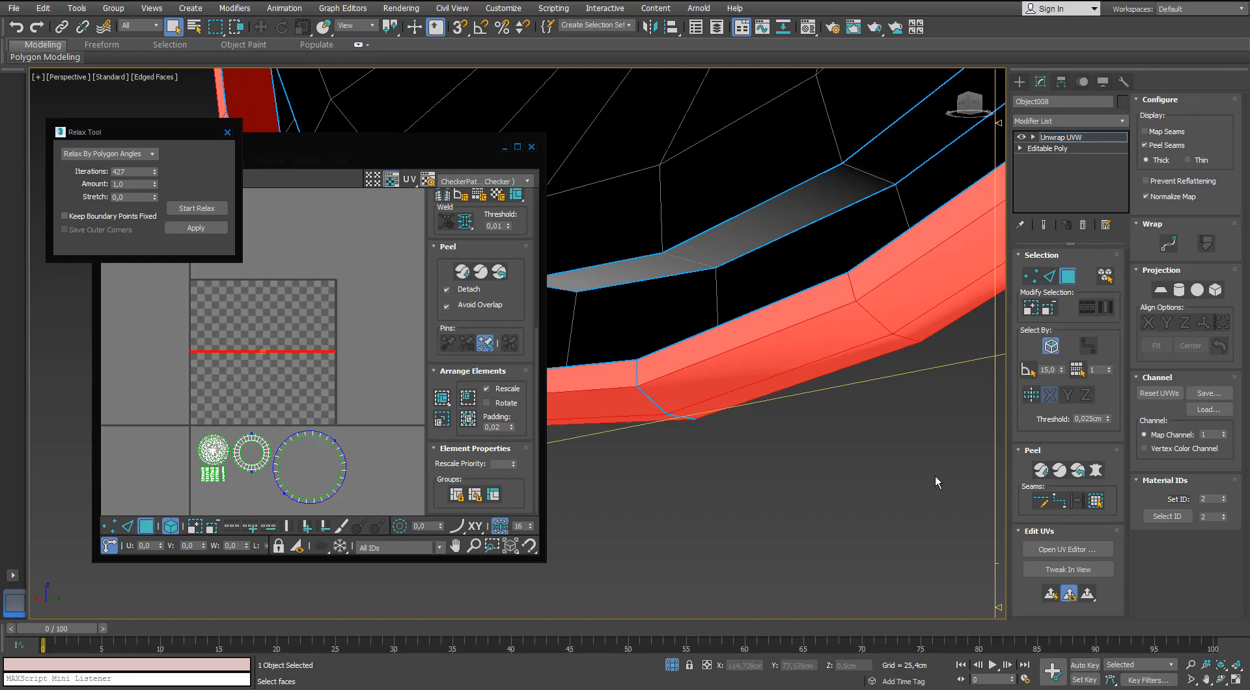
click(1093, 469)
click(603, 216)
click(653, 500)
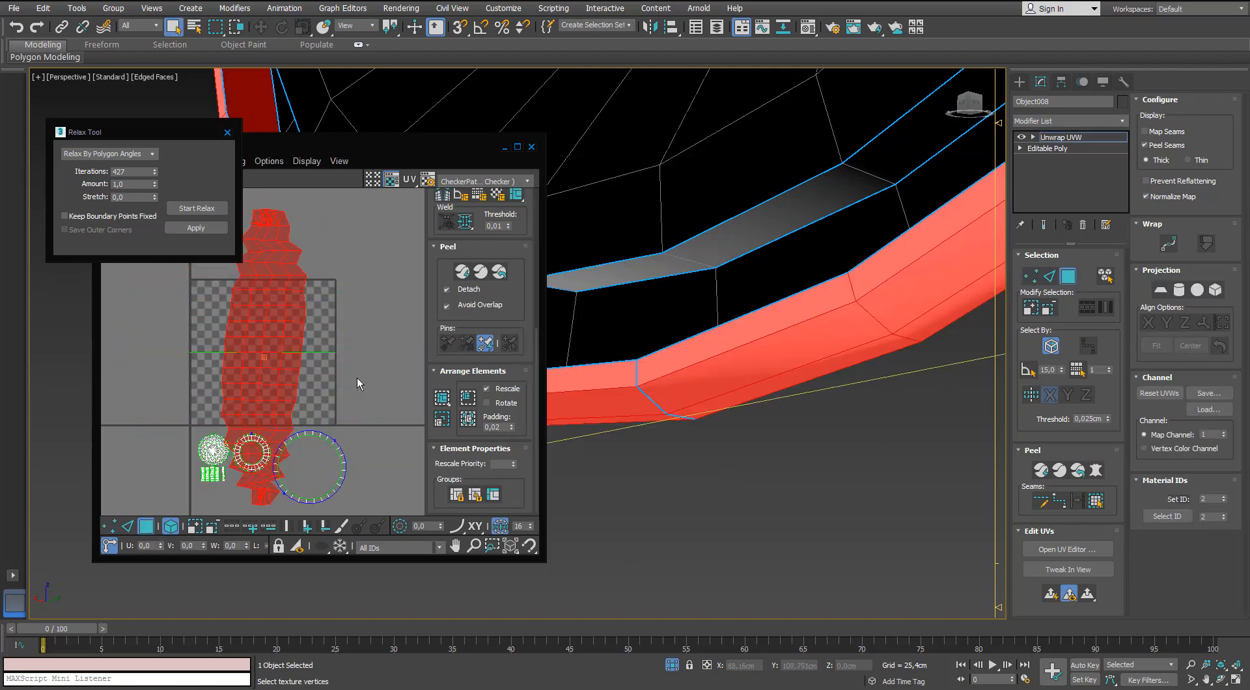
Flatten the pelted outer side wall into an arc-shaped strip with Quick Peel.
middle_drag(357, 382, 381, 366)
click(461, 272)
middle_drag(280, 382, 304, 386)
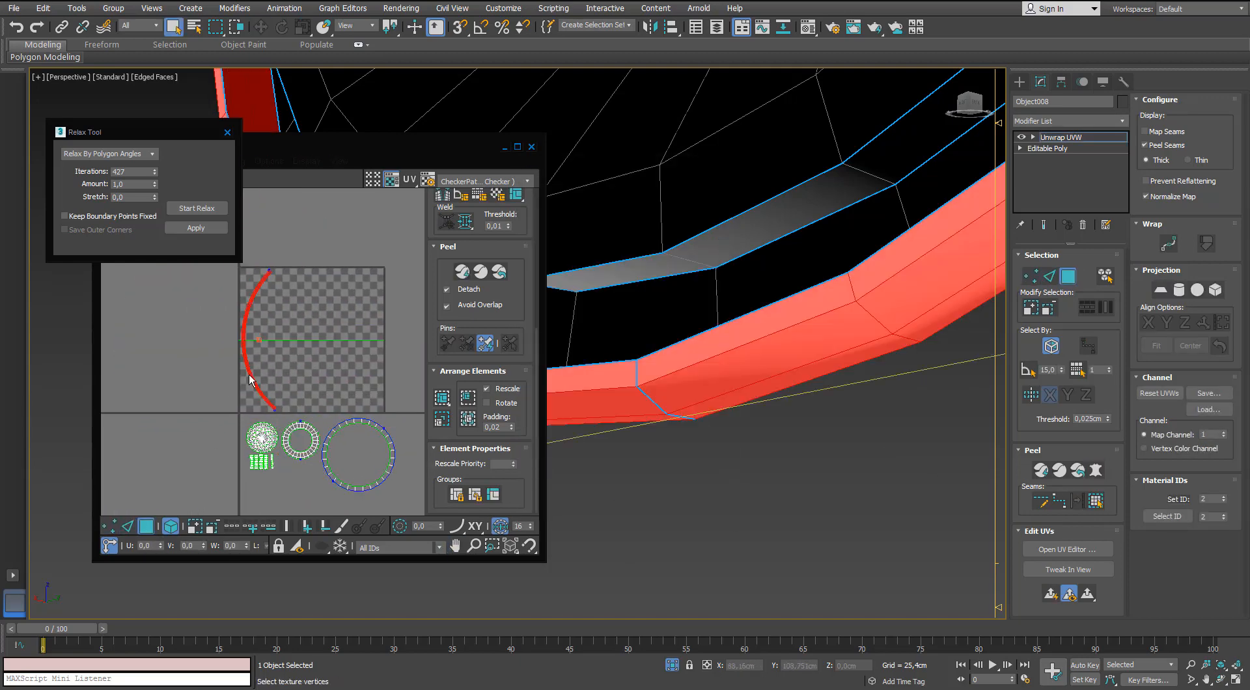
Rotate the arc-shaped strip with angle snap so it lies horizontally and move it beneath the round islands.
scroll(232, 517, up, 4)
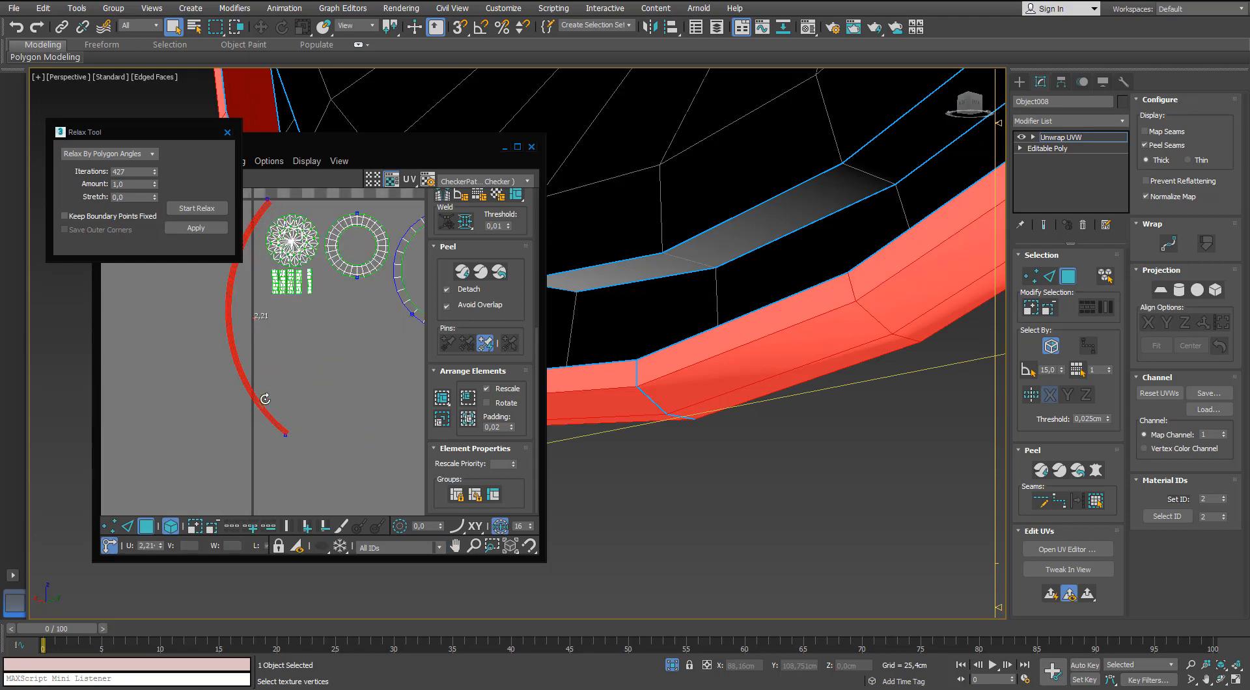
drag(265, 399, 334, 323)
key(ctrl+z)
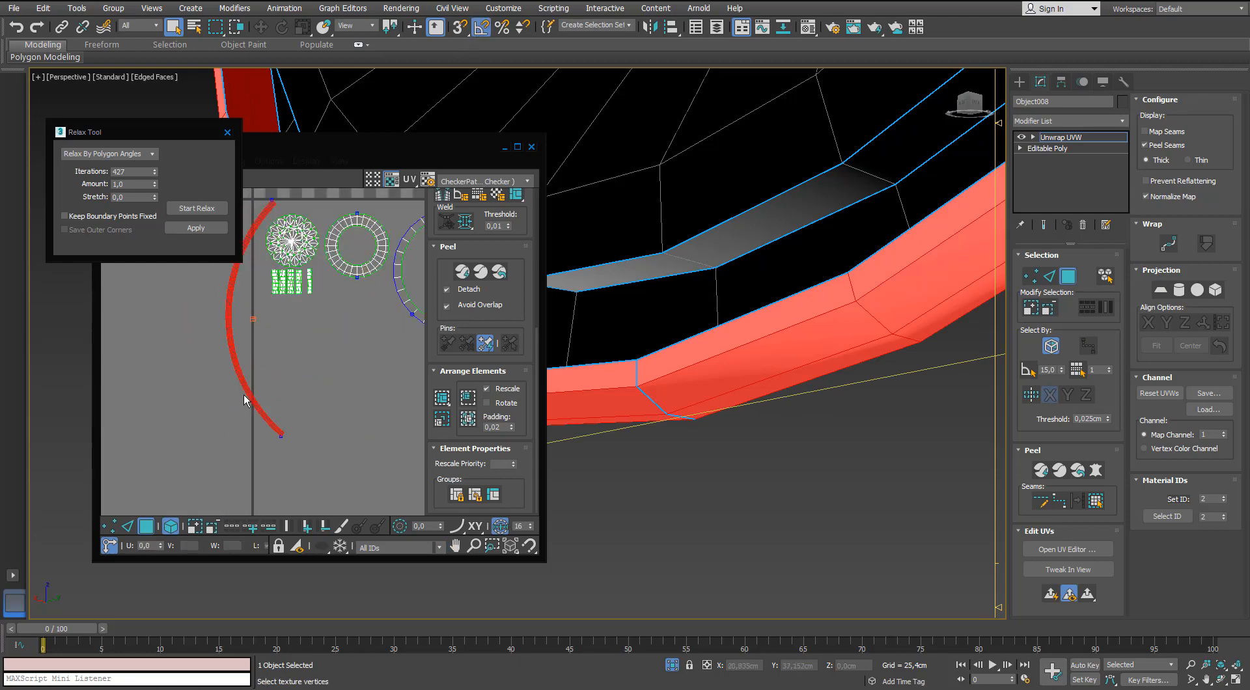
drag(248, 396, 413, 413)
key(w)
middle_drag(397, 419, 285, 309)
scroll(285, 309, up, 2)
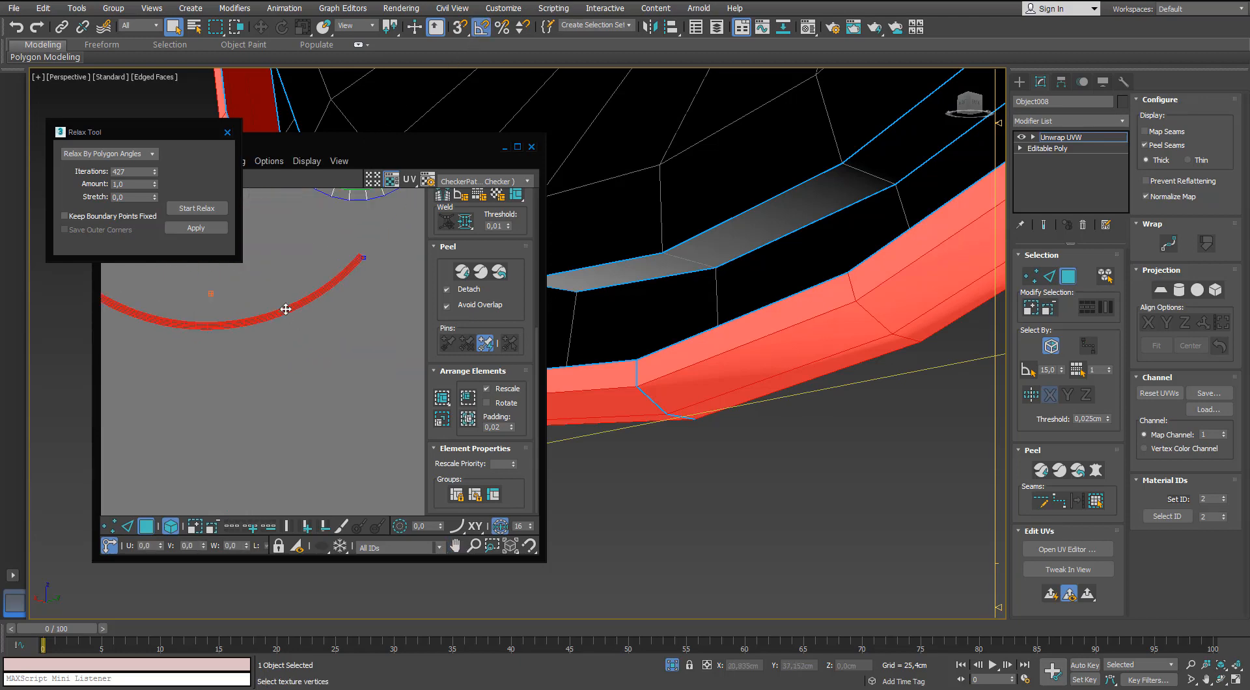
Move the arc-shaped side-wall strip up closer to the outer rim's island.
key(2)
scroll(271, 312, up, 2)
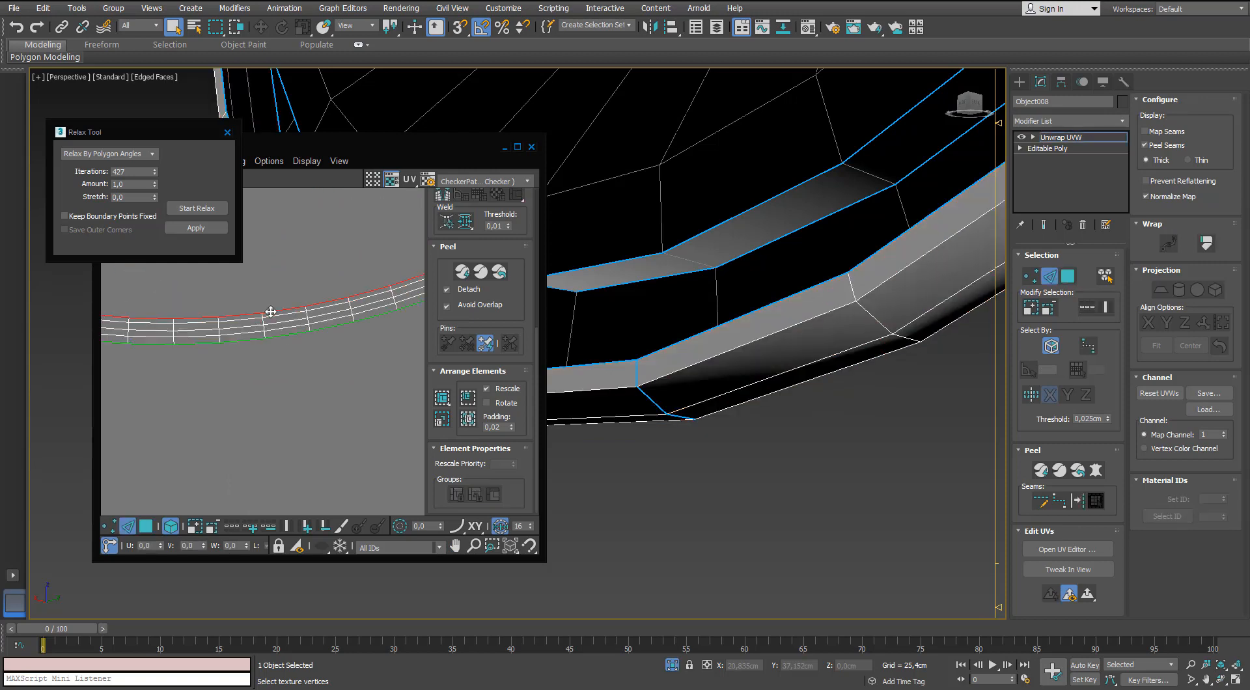
scroll(271, 312, down, 5)
middle_drag(262, 345, 234, 423)
key(3)
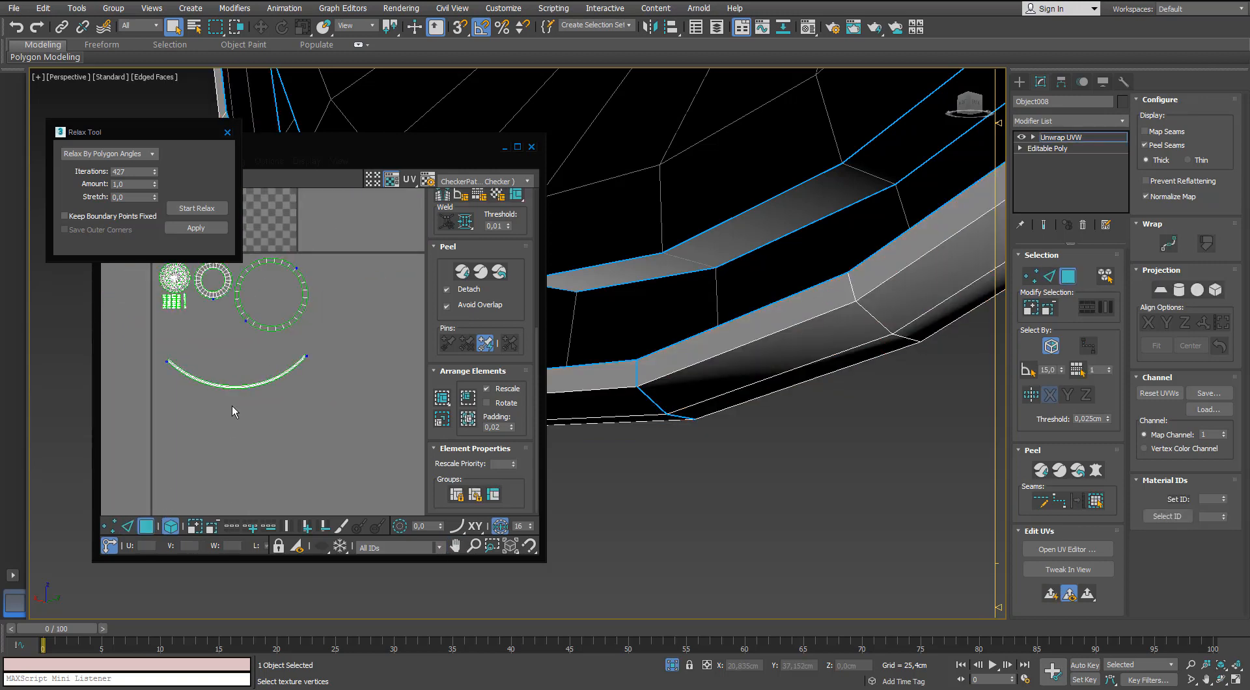
click(230, 389)
drag(229, 390, 264, 348)
click(322, 260)
scroll(322, 257, down, 3)
middle_drag(323, 257, 280, 391)
Select the remaining inner and groove walls and apply Normal Mapping with Box Mapping and 0.001 spacing.
scroll(726, 315, down, 5)
scroll(726, 315, down, 4)
click(812, 196)
alt+middle_drag(812, 195, 585, 198)
scroll(631, 189, up, 2)
click(228, 133)
click(229, 161)
click(244, 190)
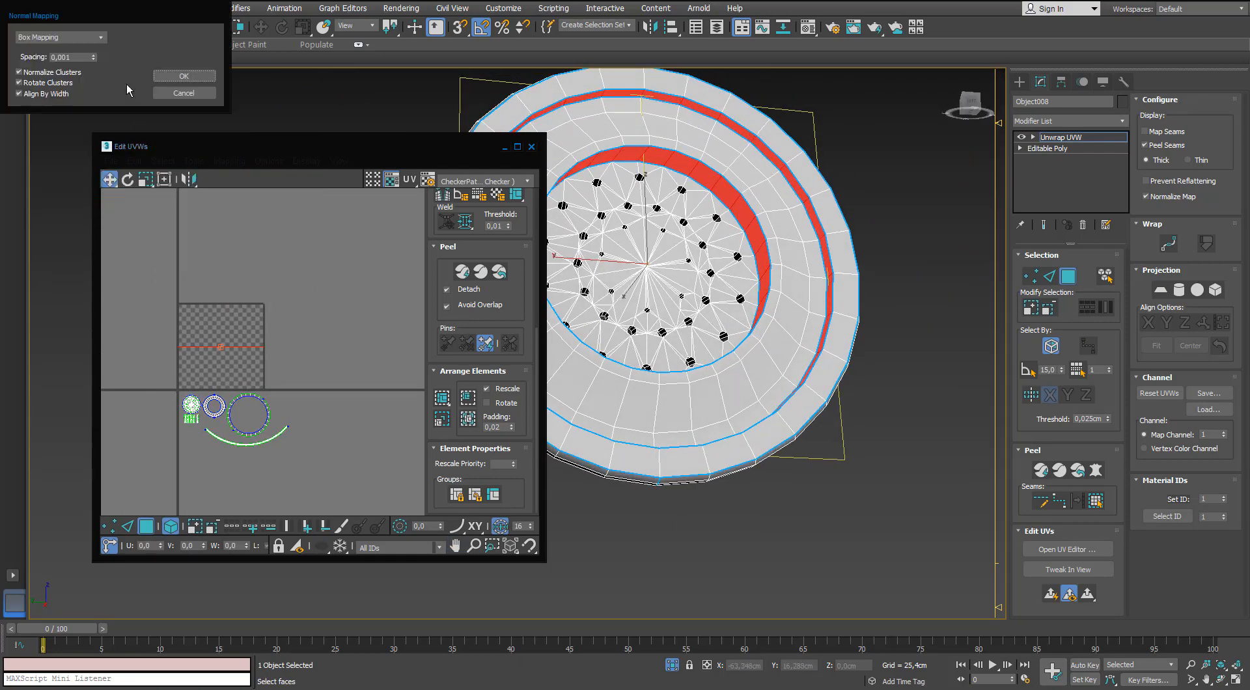
click(184, 77)
Stitch the thin wall pieces end to end into one long straight UV strip.
key(super+Up)
scroll(501, 327, up, 3)
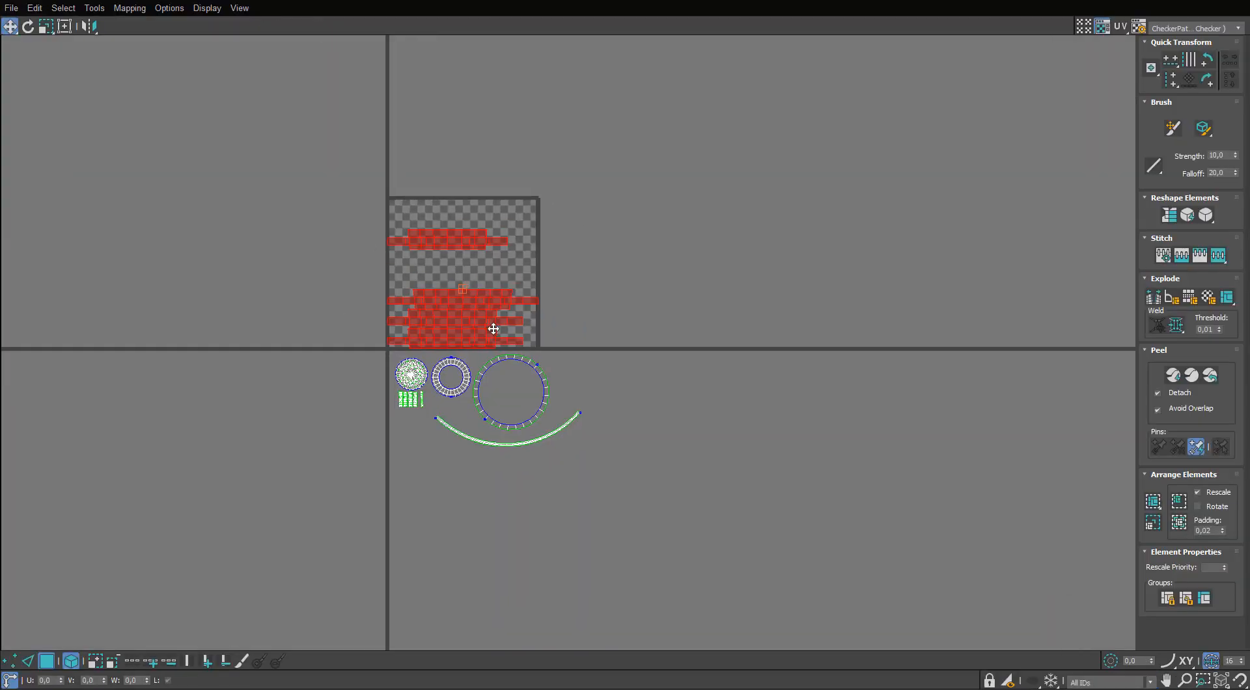
key(2)
scroll(498, 211, up, 2)
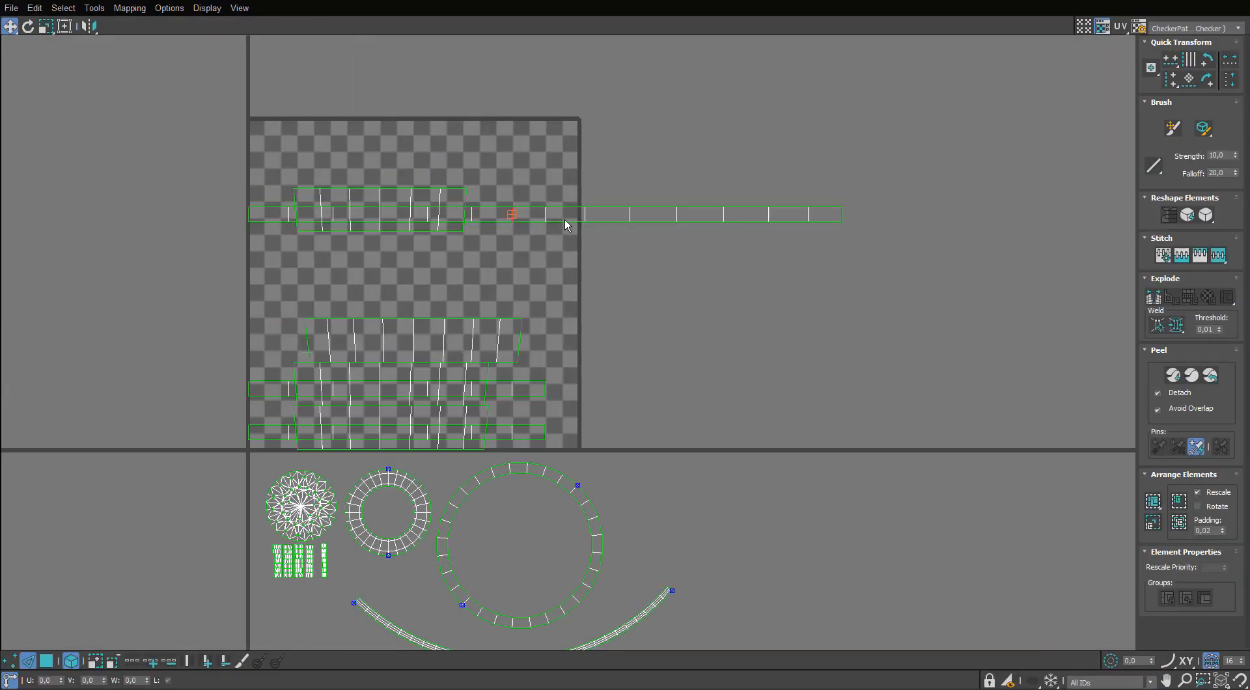
middle_drag(889, 255, 846, 279)
scroll(846, 279, down, 2)
click(1036, 250)
middle_drag(1016, 274, 726, 333)
key(s)
click(974, 304)
Stitch the wide wall pieces edge by edge into a single UV strip.
scroll(832, 348, down, 1)
scroll(464, 335, up, 1)
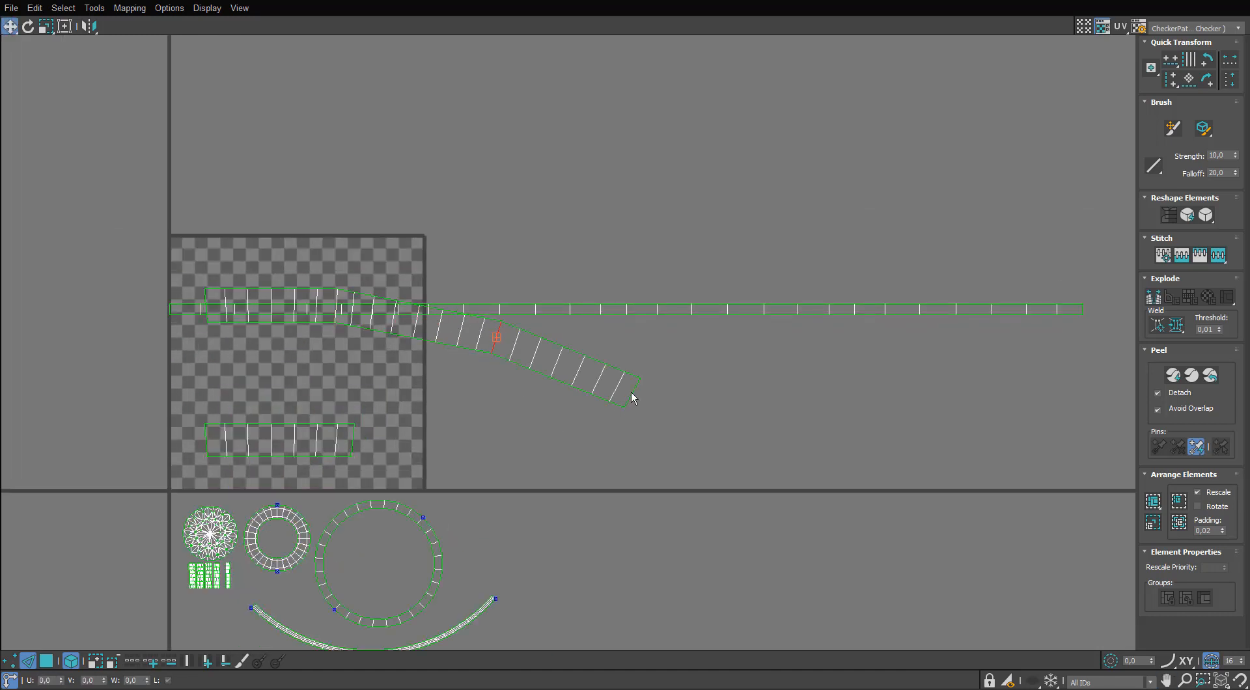
click(631, 394)
key(s)
middle_drag(757, 470, 755, 468)
key(s)
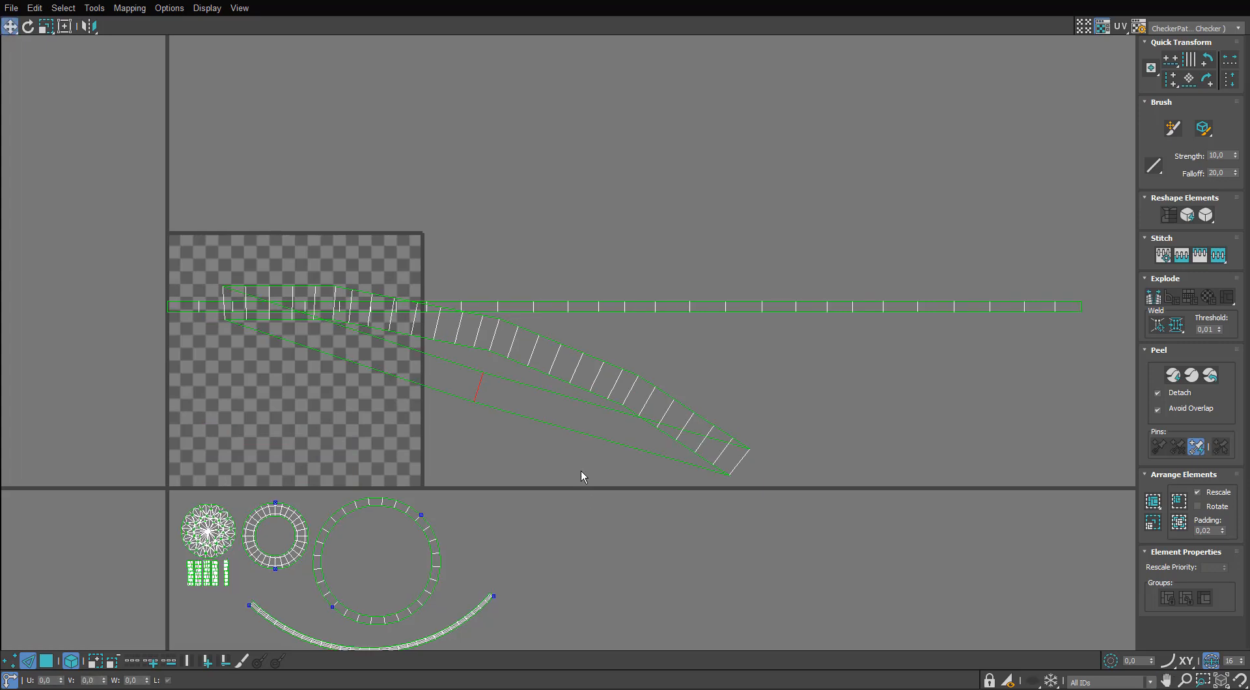
Rotate the wide wall strip to lie roughly horizontal, clear of the thin strip.
key(3)
click(642, 410)
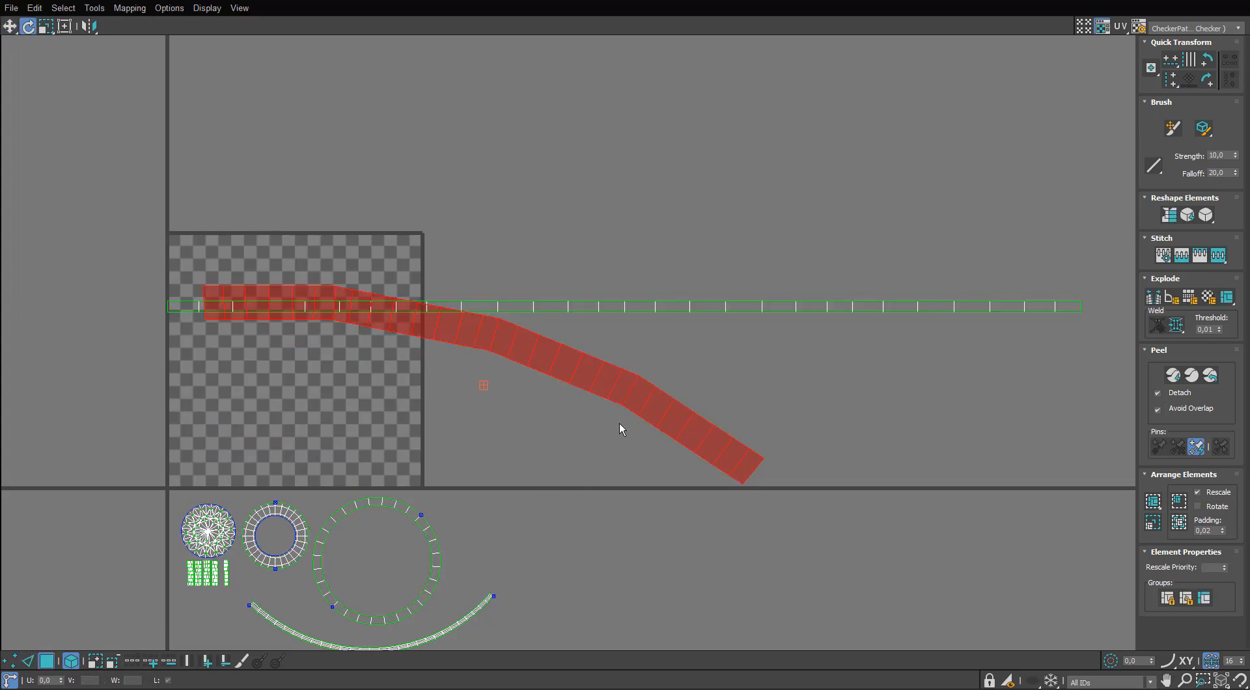
drag(659, 408, 596, 450)
key(w)
Straighten both long borders of the wide wall strip by aligning their edges horizontally.
key(2)
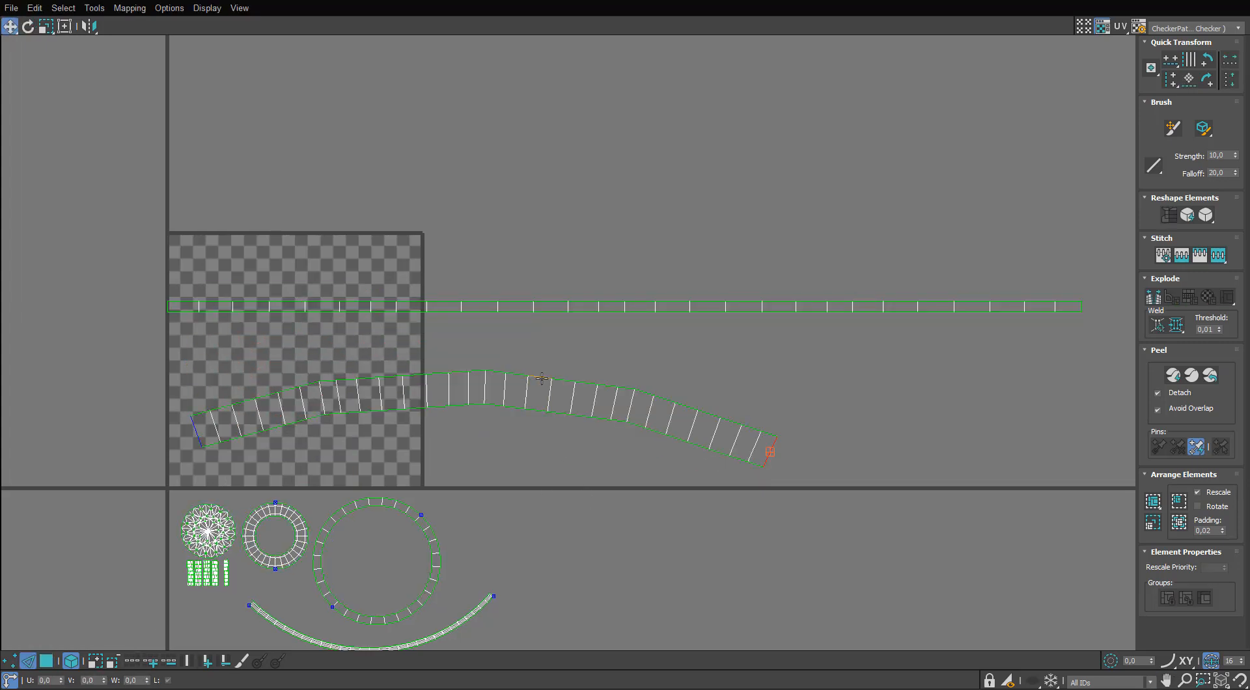
double_click(541, 375)
key(h)
double_click(535, 410)
key(h)
middle_drag(769, 465, 654, 443)
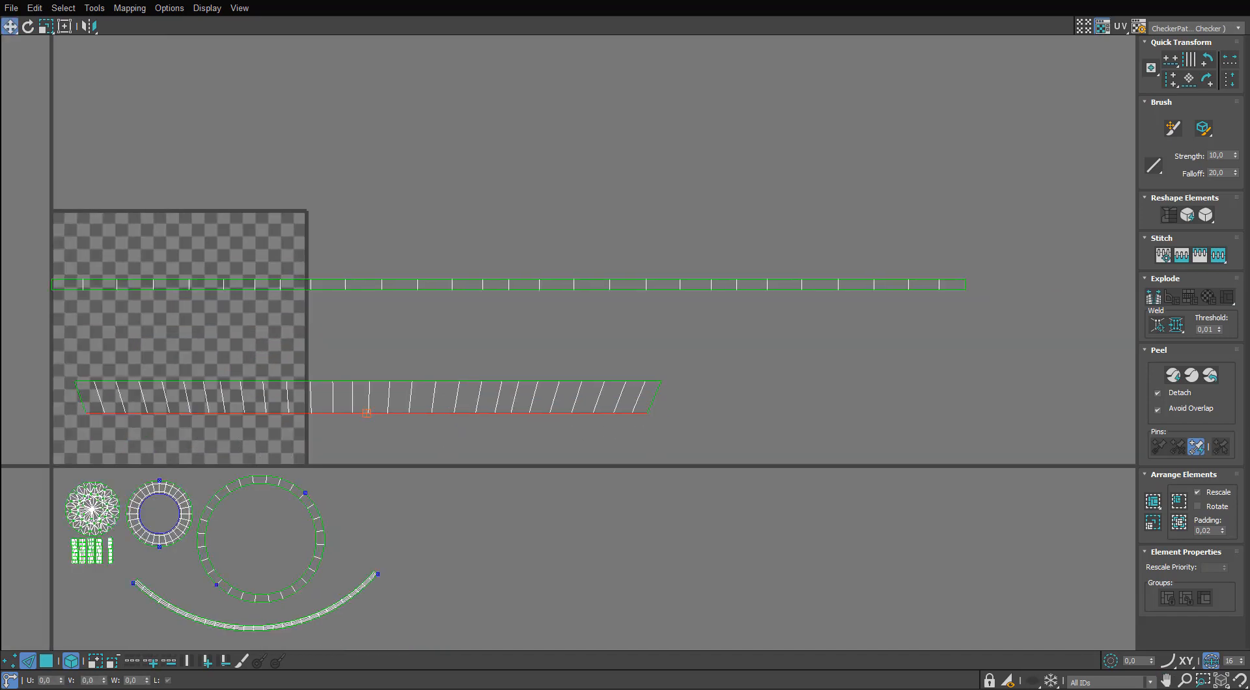
click(12, 660)
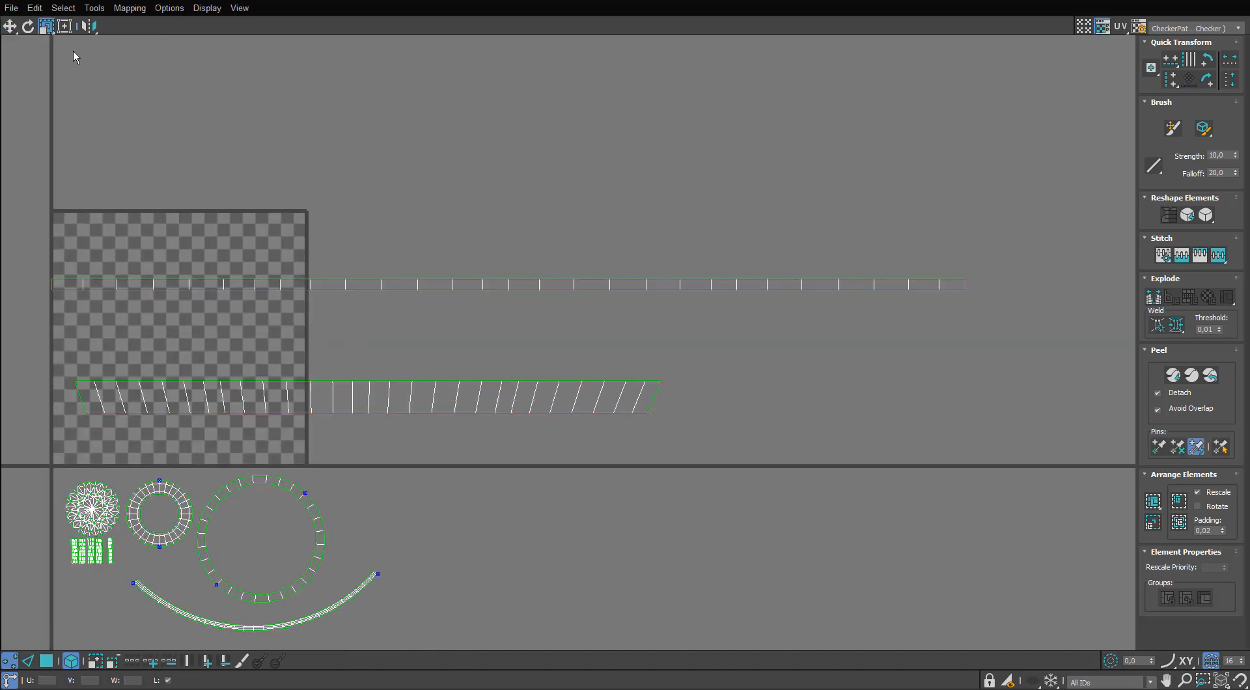
Scale the lower border of the wide wall strip horizontally until it matches the length of its upper border.
click(46, 29)
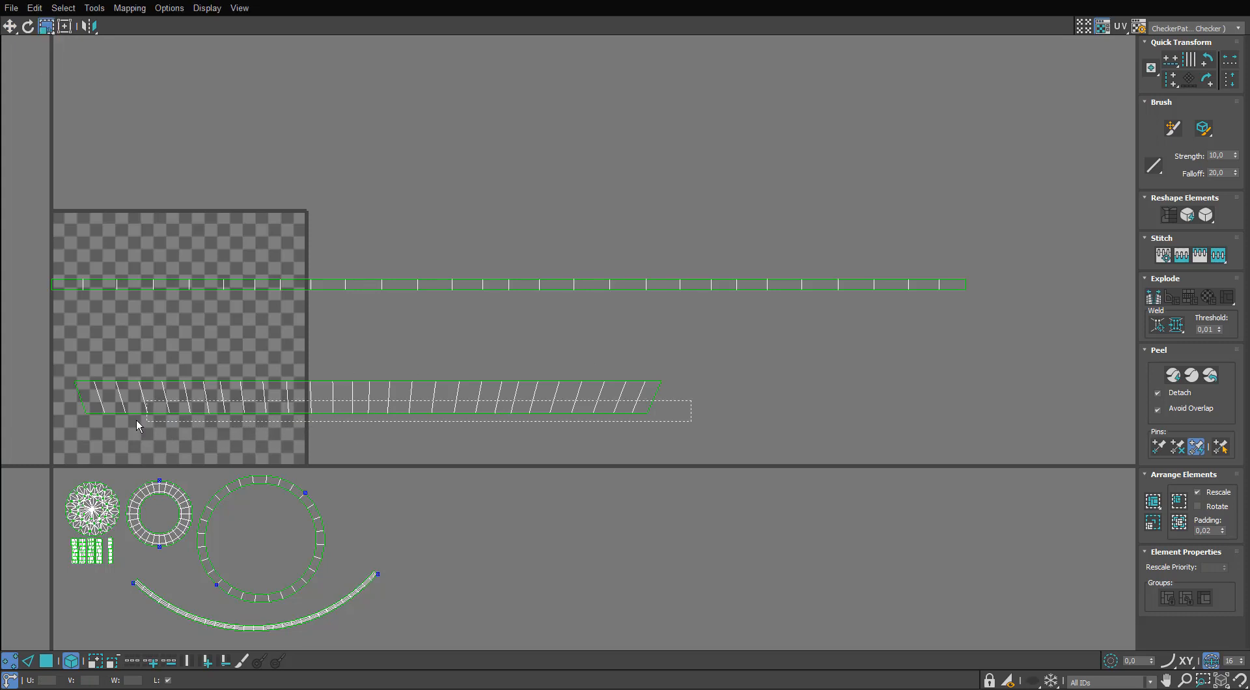
drag(137, 427, 81, 410)
click(26, 660)
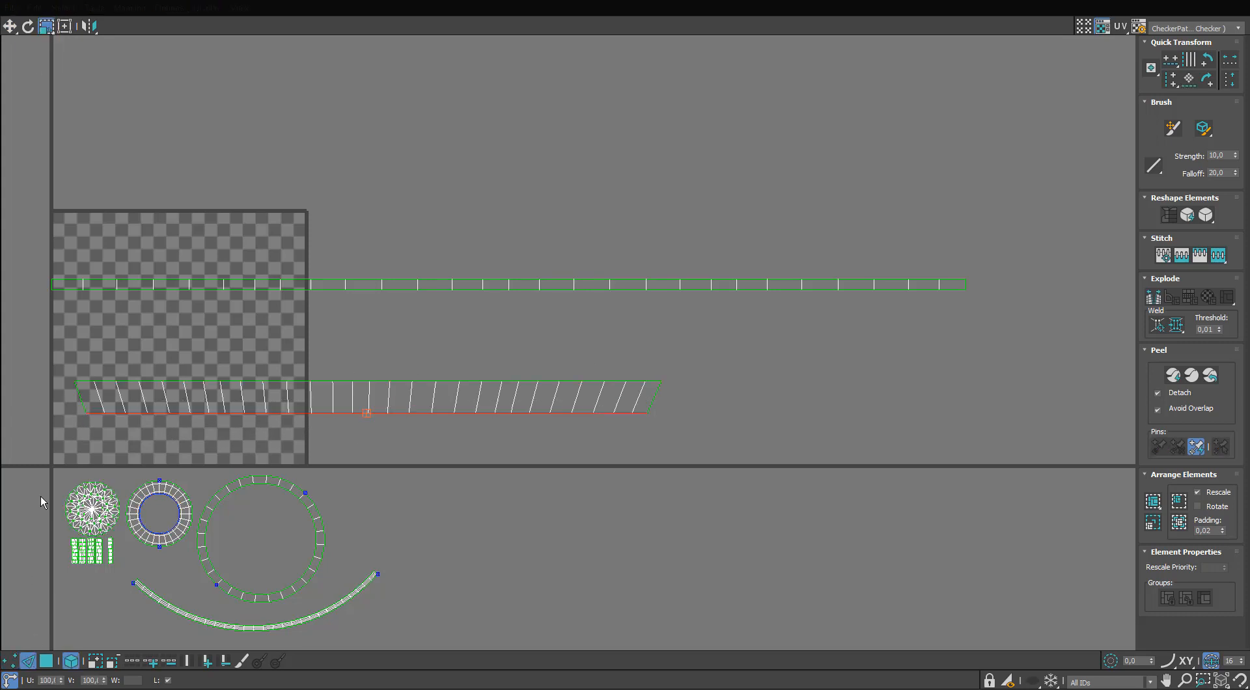
drag(96, 412, 132, 409)
click(317, 308)
Scale both straight wall strips down together and move them below the ring and arc shells.
click(51, 665)
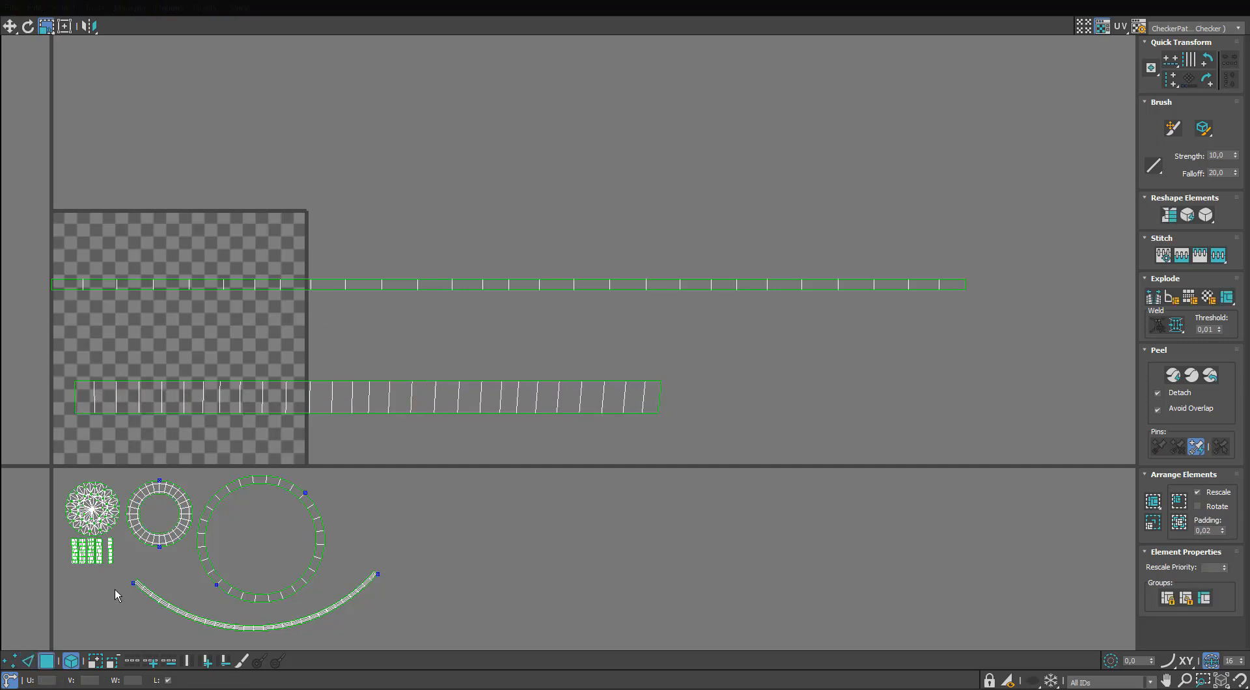
middle_drag(164, 537, 266, 400)
scroll(269, 404, down, 2)
drag(745, 143, 518, 305)
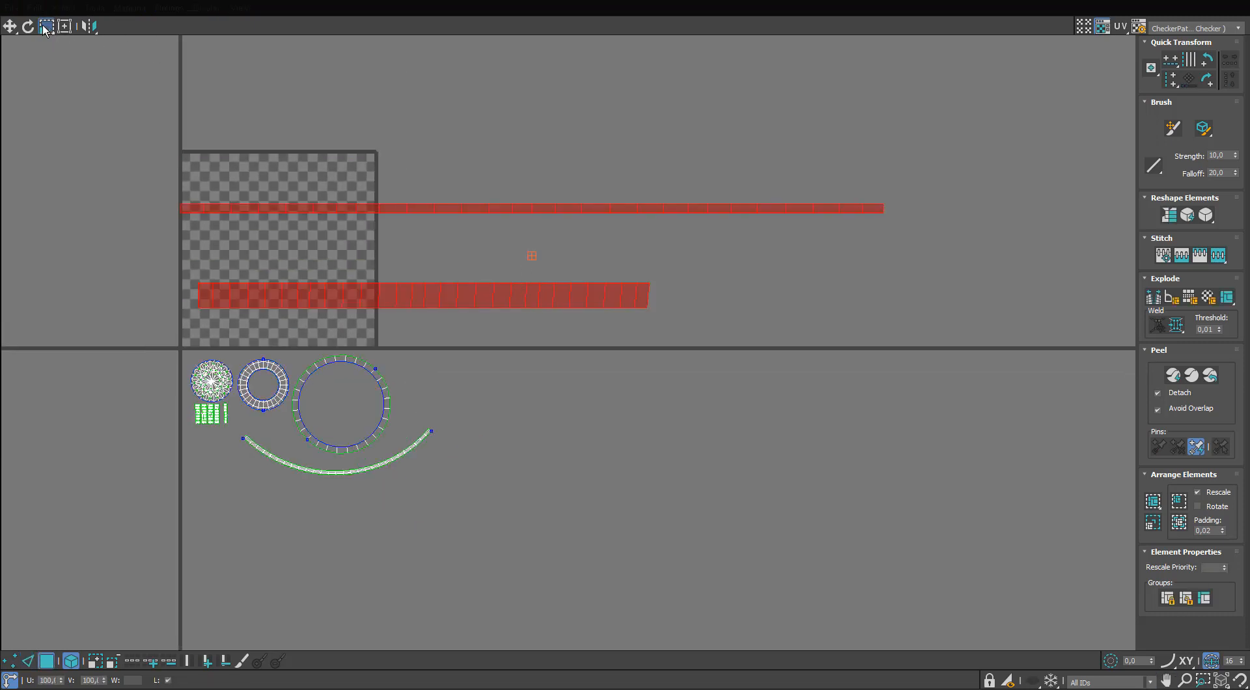
drag(353, 295, 329, 373)
key(w)
drag(432, 275, 248, 574)
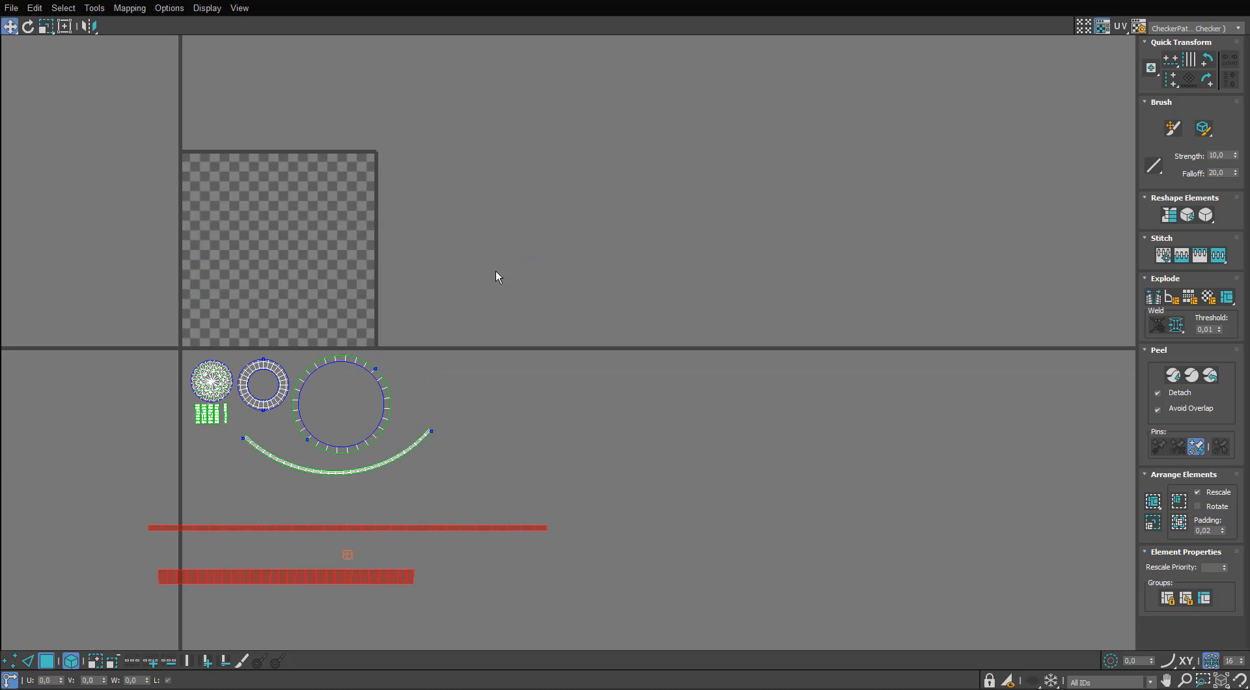
Rescale all UV shells relative to each other so they share one texel density.
drag(498, 276, 175, 601)
middle_drag(221, 551, 239, 460)
click(1152, 522)
scroll(322, 340, up, 1)
middle_drag(321, 341, 341, 260)
scroll(340, 260, up, 1)
click(575, 171)
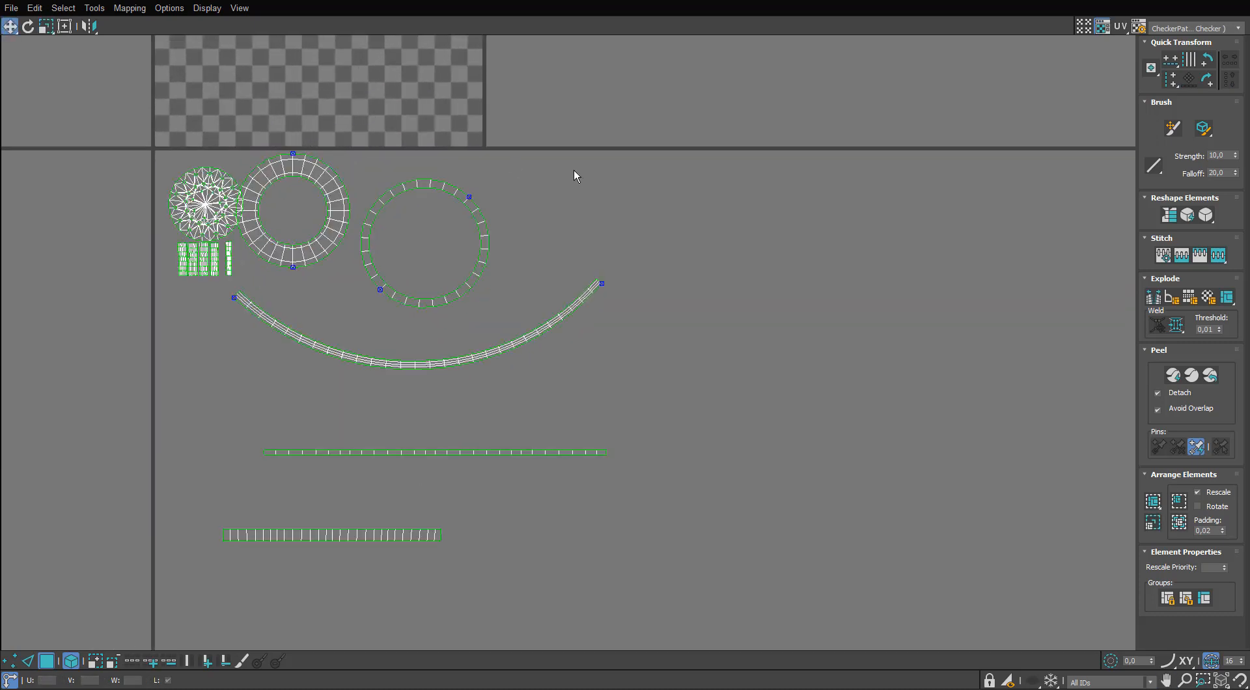
Pack the shells compactly, fitting the two rings above the curved strip and stacking both straight strips beneath it.
drag(573, 170, 354, 293)
drag(407, 452, 366, 378)
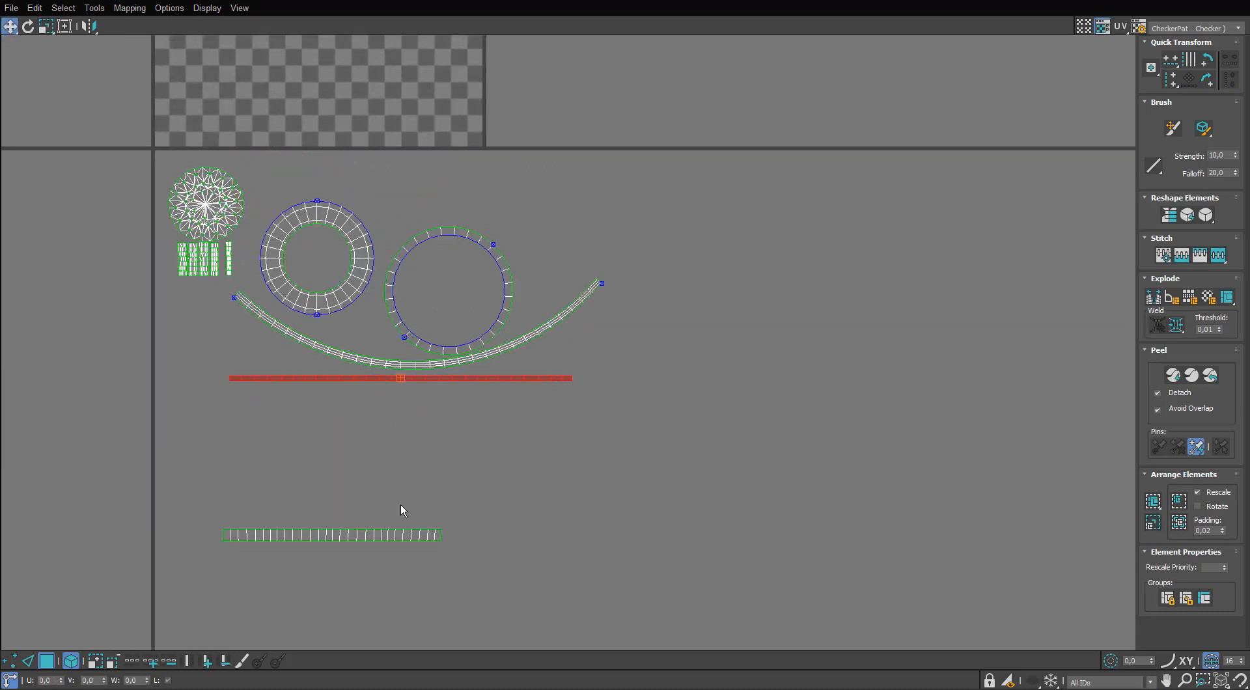
click(333, 533)
drag(333, 530, 336, 397)
drag(649, 201, 279, 456)
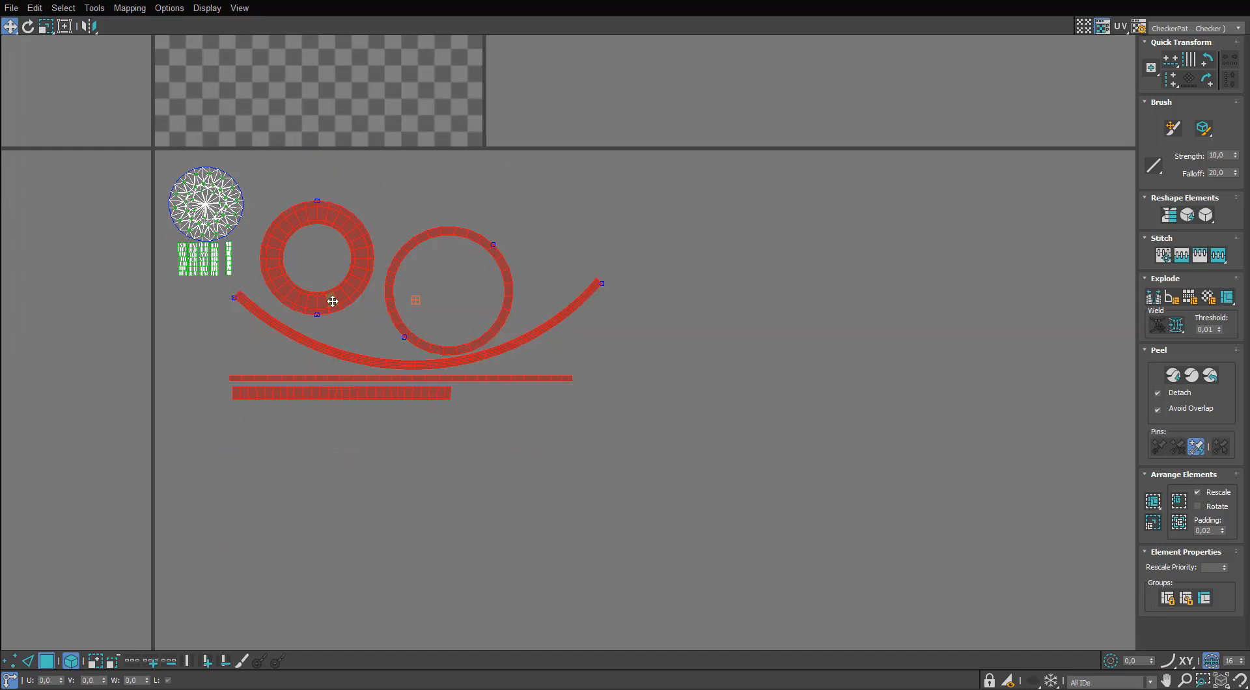
drag(332, 298, 339, 254)
Scale all of the head part's UV shells down as one group.
drag(575, 182, 134, 408)
key(r)
drag(284, 212, 249, 228)
key(w)
click(274, 339)
Apply the checker material to the head part and leave isolation so the whole microphone is visible.
drag(748, 1, 377, 331)
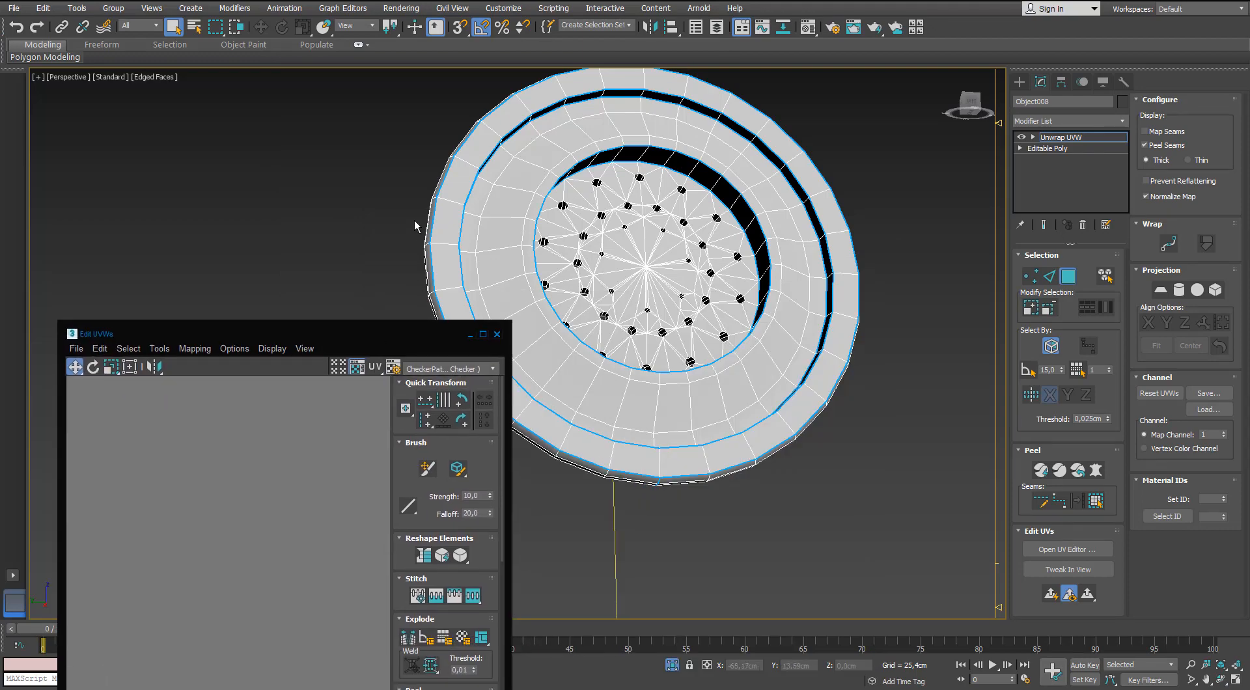
scroll(414, 220, down, 3)
alt+middle_drag(414, 221, 368, 240)
key(m)
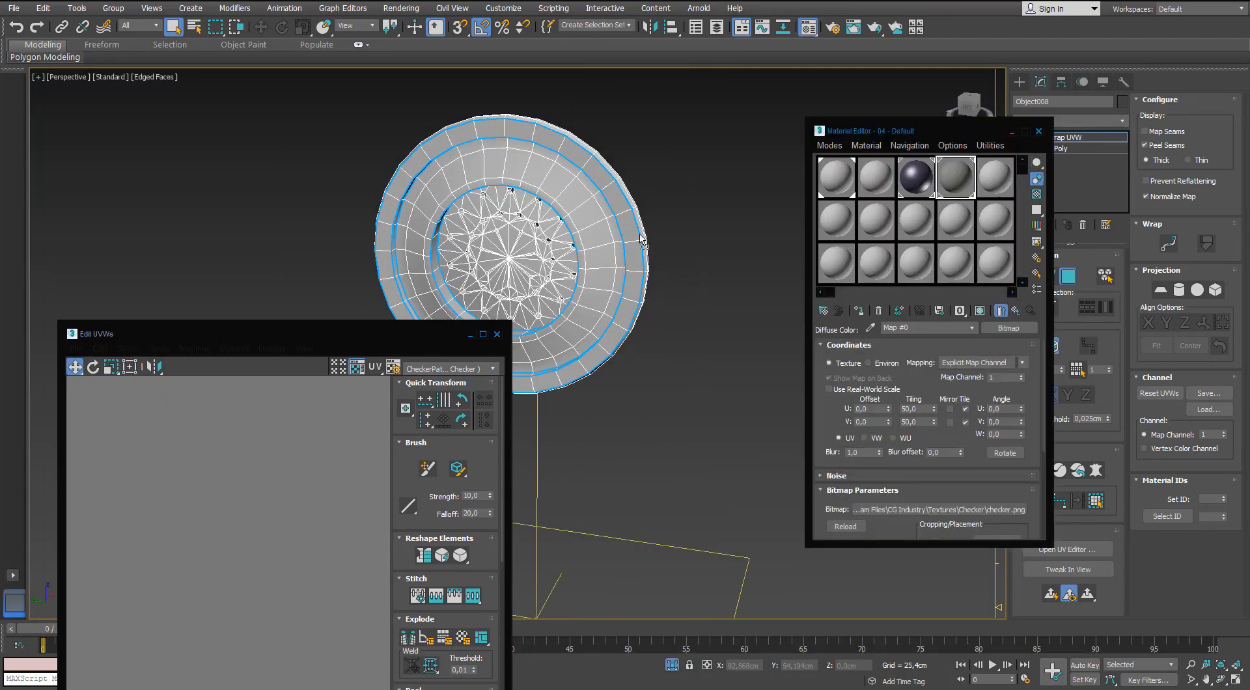
drag(641, 240, 615, 243)
click(672, 665)
alt+middle_drag(633, 319, 567, 345)
middle_drag(567, 345, 641, 228)
scroll(293, 469, down, 6)
scroll(170, 449, up, 2)
Scale all the head part's UV shells down until its checker squares match those on the stand.
key(ctrl+a)
scroll(172, 452, up, 5)
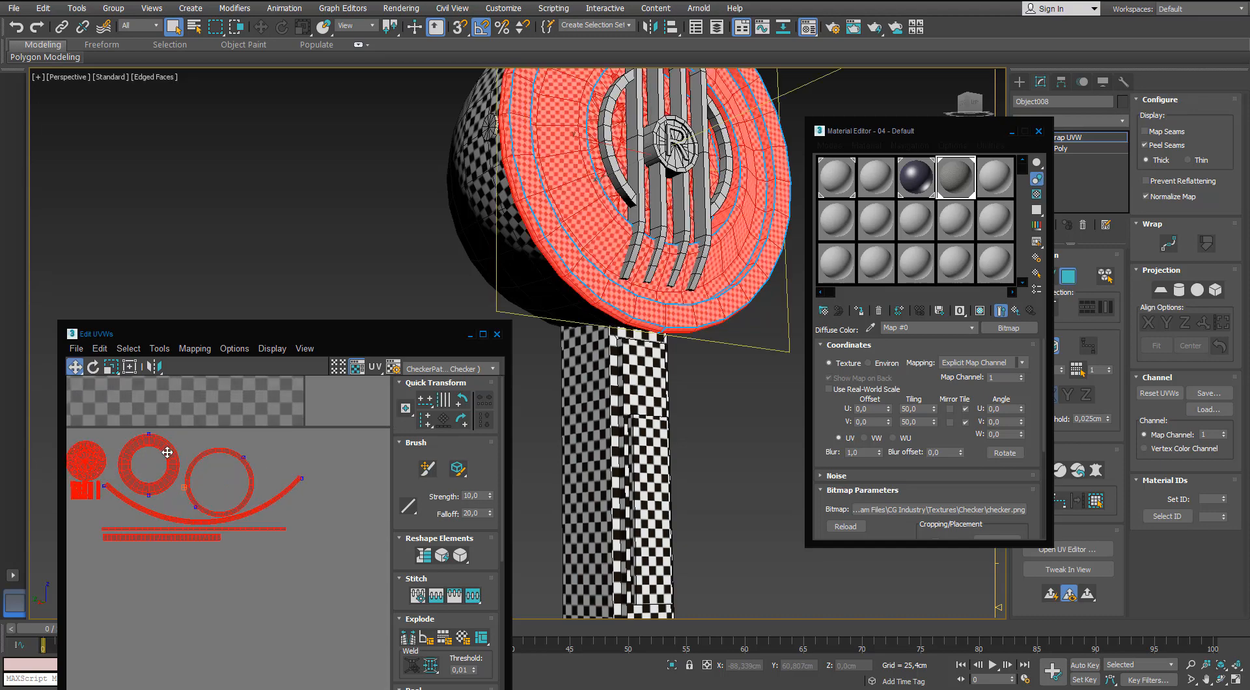
key(r)
drag(168, 452, 162, 508)
alt+middle_drag(735, 286, 666, 319)
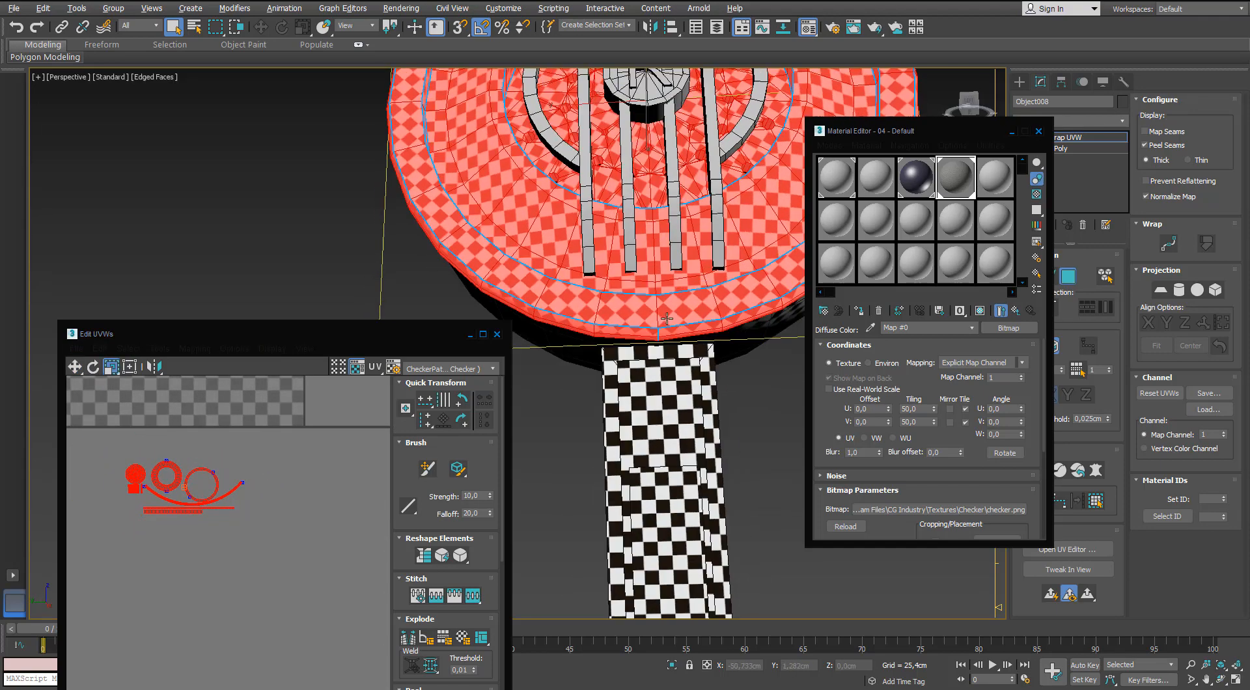
scroll(666, 319, up, 2)
drag(166, 468, 167, 479)
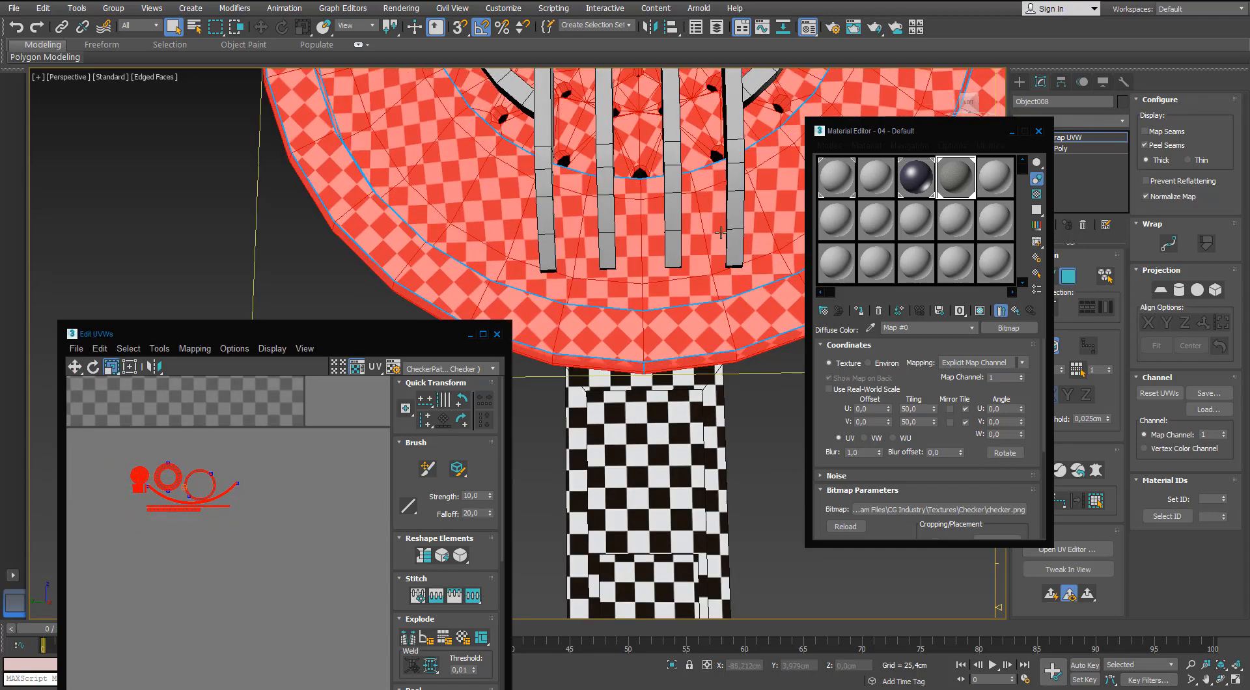
Close the UV and material editors, leave face selection and deselect the head part.
scroll(714, 300, down, 4)
click(731, 390)
alt+middle_drag(583, 189, 638, 306)
click(497, 334)
click(1038, 131)
click(1065, 275)
click(848, 273)
scroll(625, 286, down, 2)
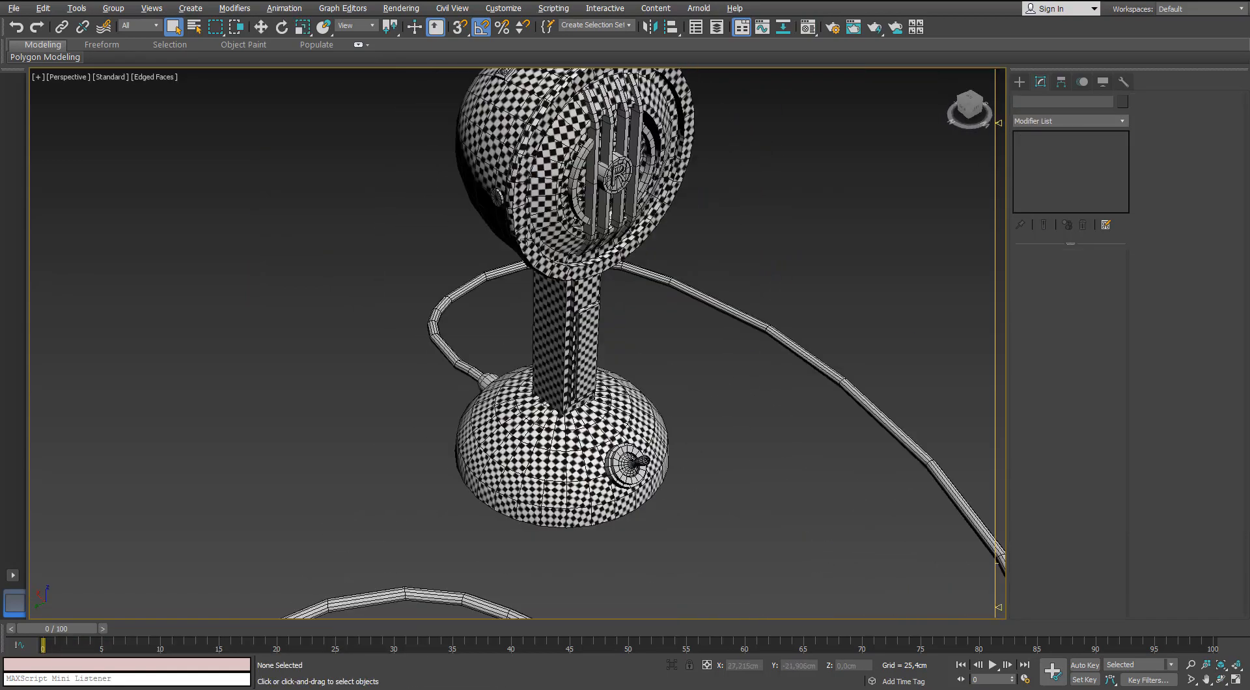
Select the curved strap on top of the head and add an Unwrap UVW modifier to it.
scroll(553, 195, up, 3)
alt+middle_drag(403, 201, 338, 209)
click(367, 203)
scroll(366, 203, up, 2)
scroll(365, 204, down, 2)
click(1118, 119)
key(u)
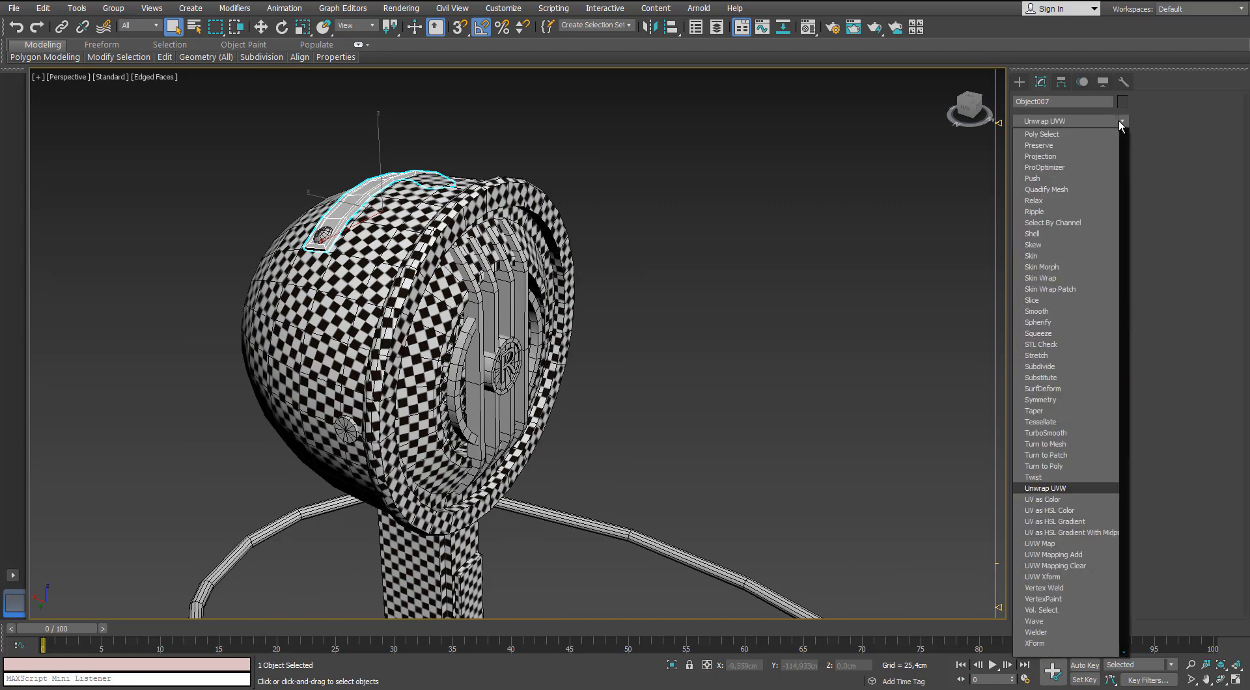
key(Return)
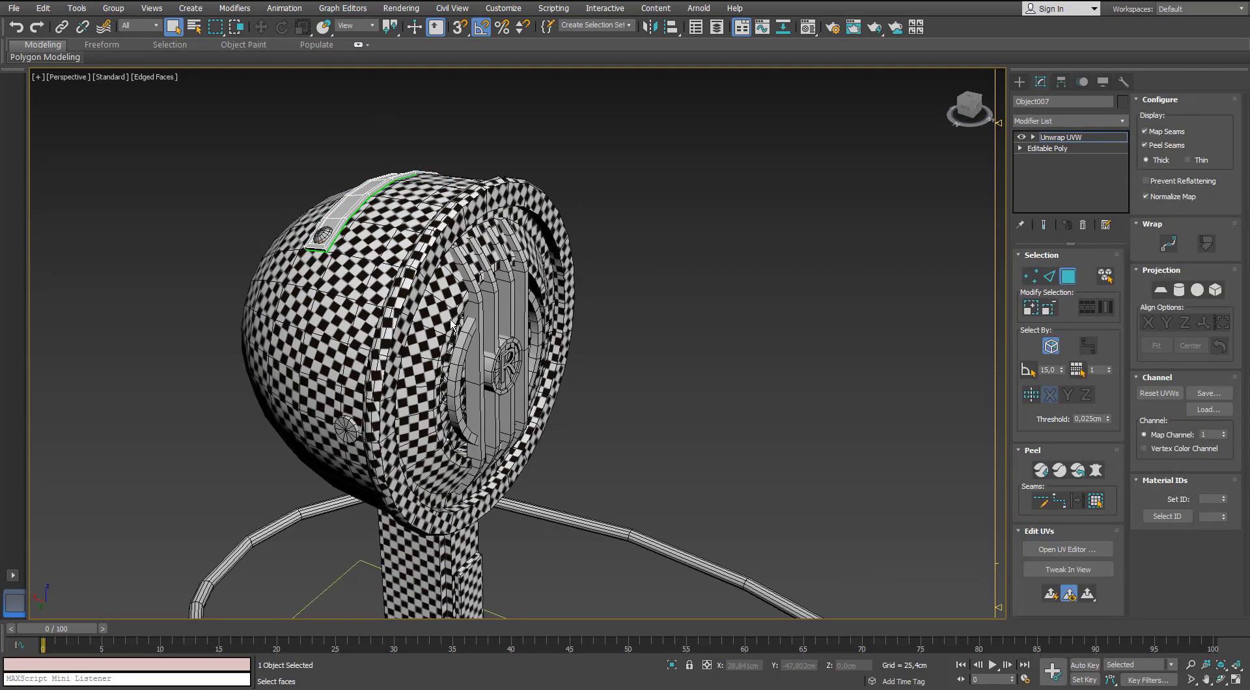
Apply Normal Mapping to all of the strap's faces, splitting its top, sides and ends into separate UV shells.
drag(311, 83, 905, 132)
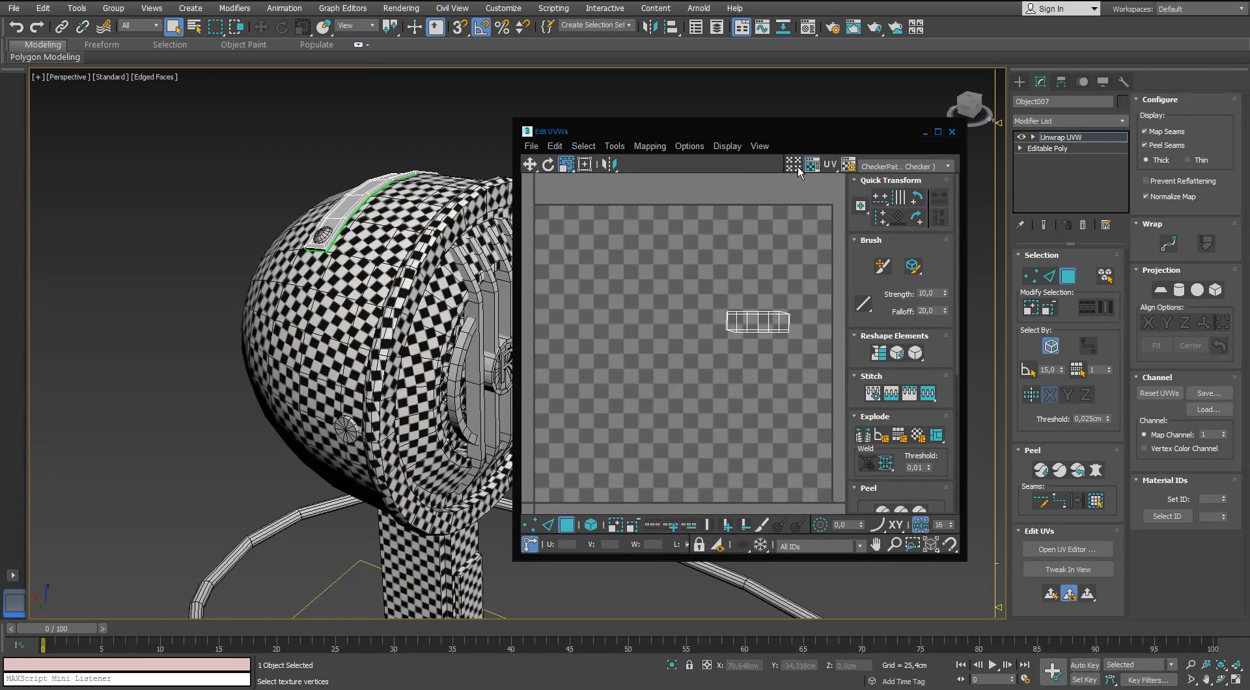
click(1093, 501)
click(657, 149)
click(664, 177)
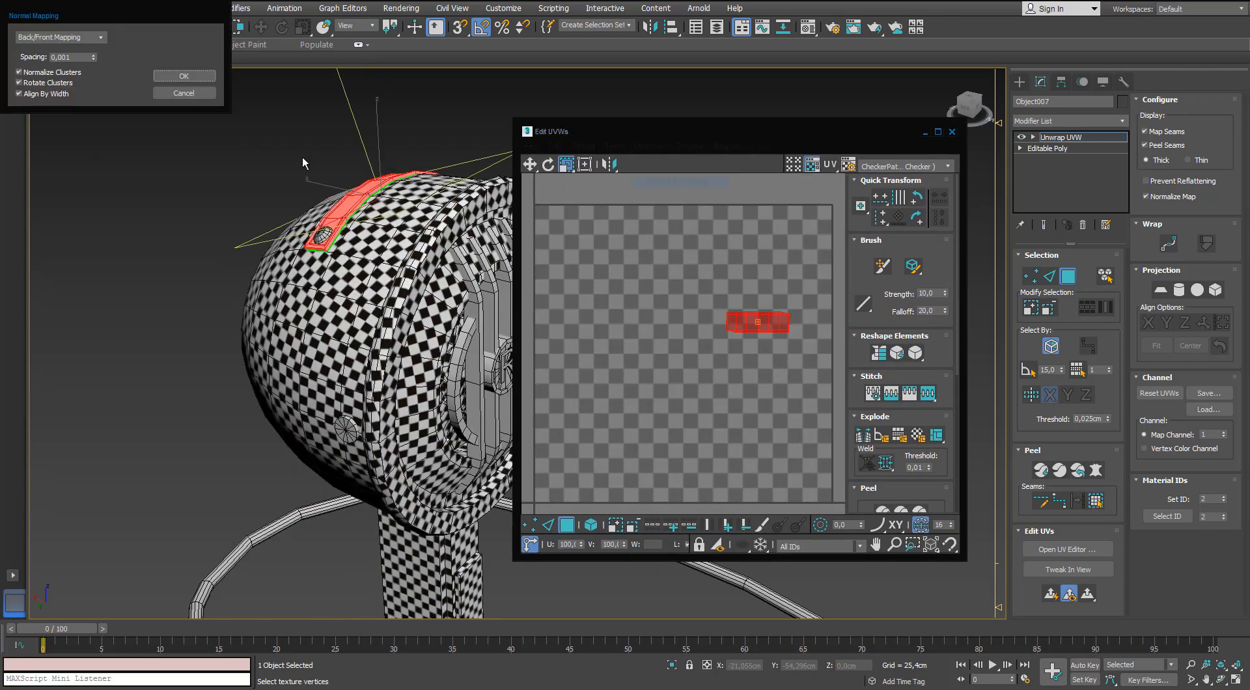
click(94, 38)
click(78, 84)
click(183, 76)
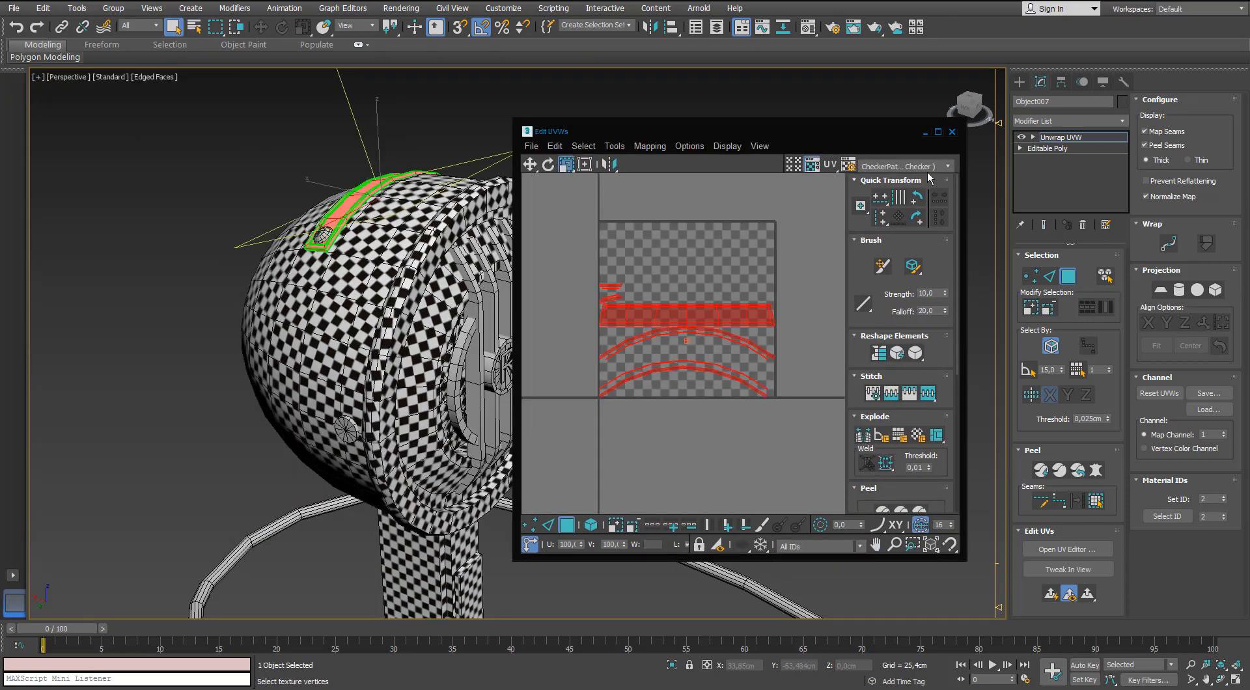
Separate the strap's rim frame from the overlapping long panel and stack both outside the UV tile.
click(938, 133)
click(442, 287)
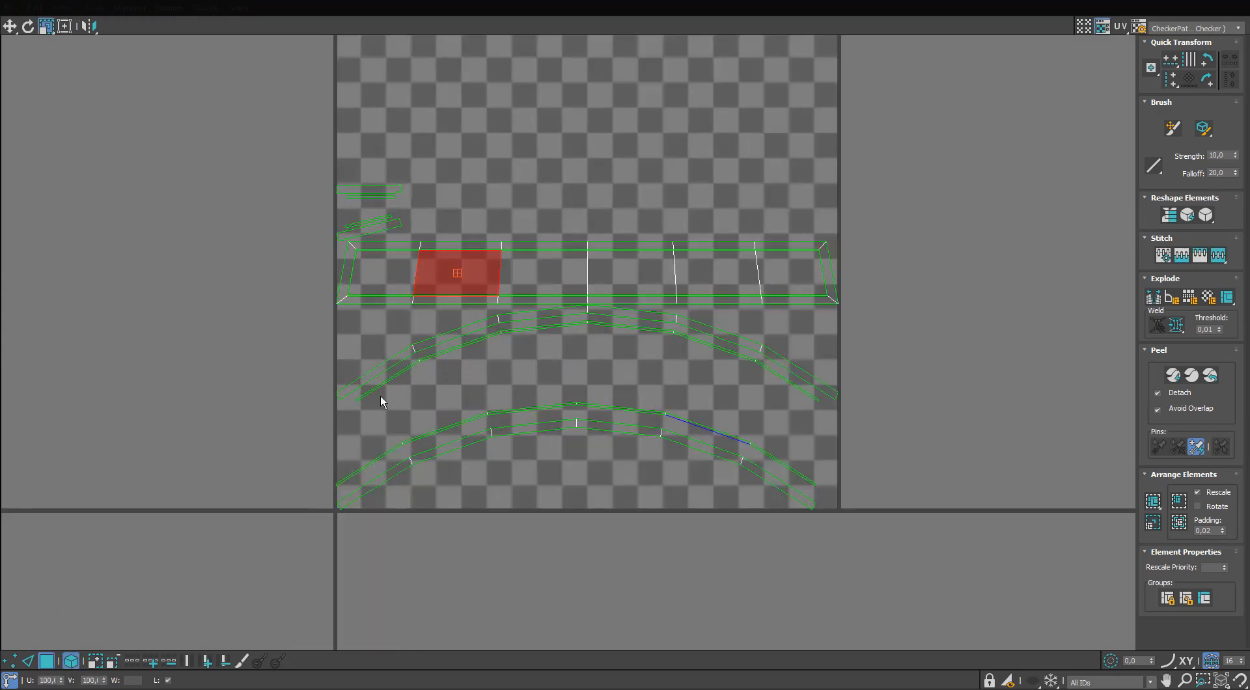
click(638, 276)
click(71, 661)
click(825, 242)
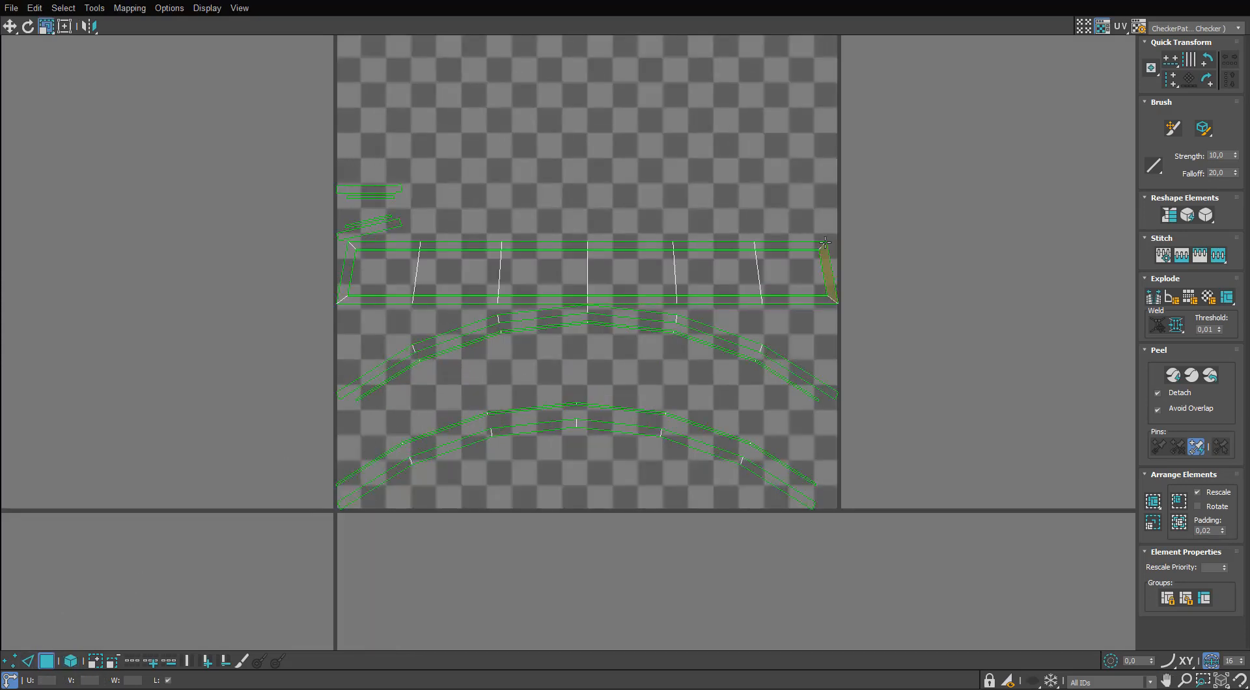
click(822, 253)
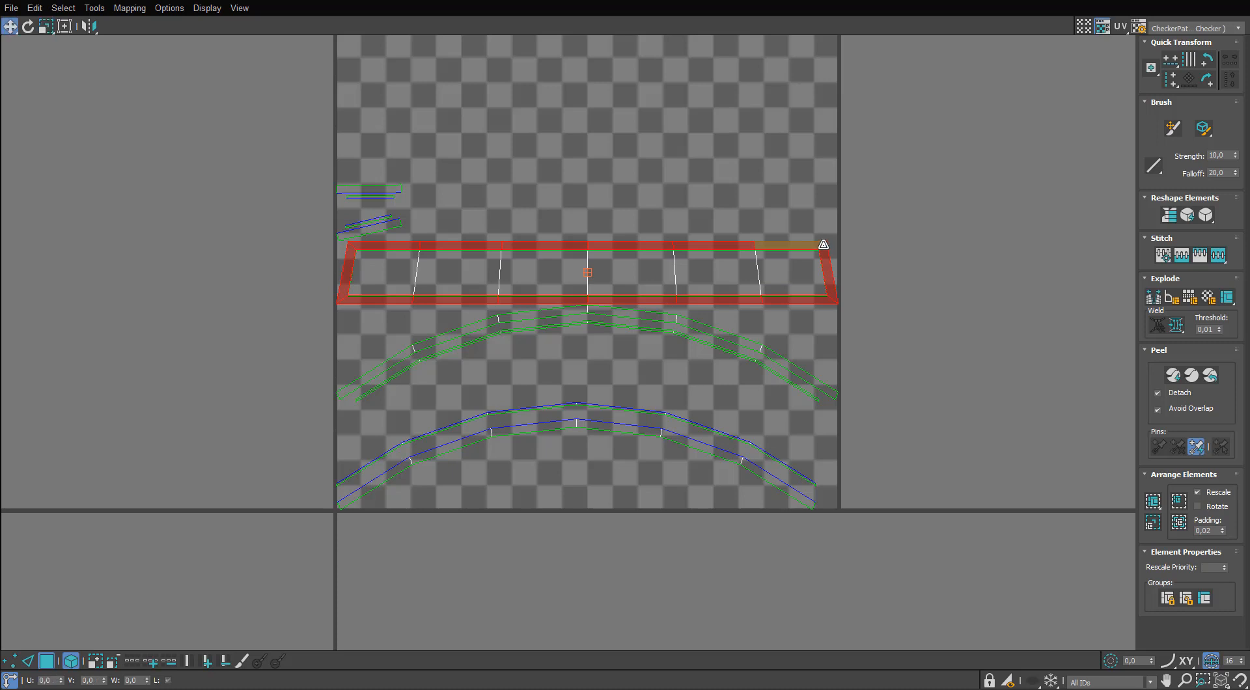
drag(823, 244, 296, 331)
middle_drag(296, 331, 450, 270)
drag(625, 219, 91, 243)
middle_drag(91, 243, 299, 216)
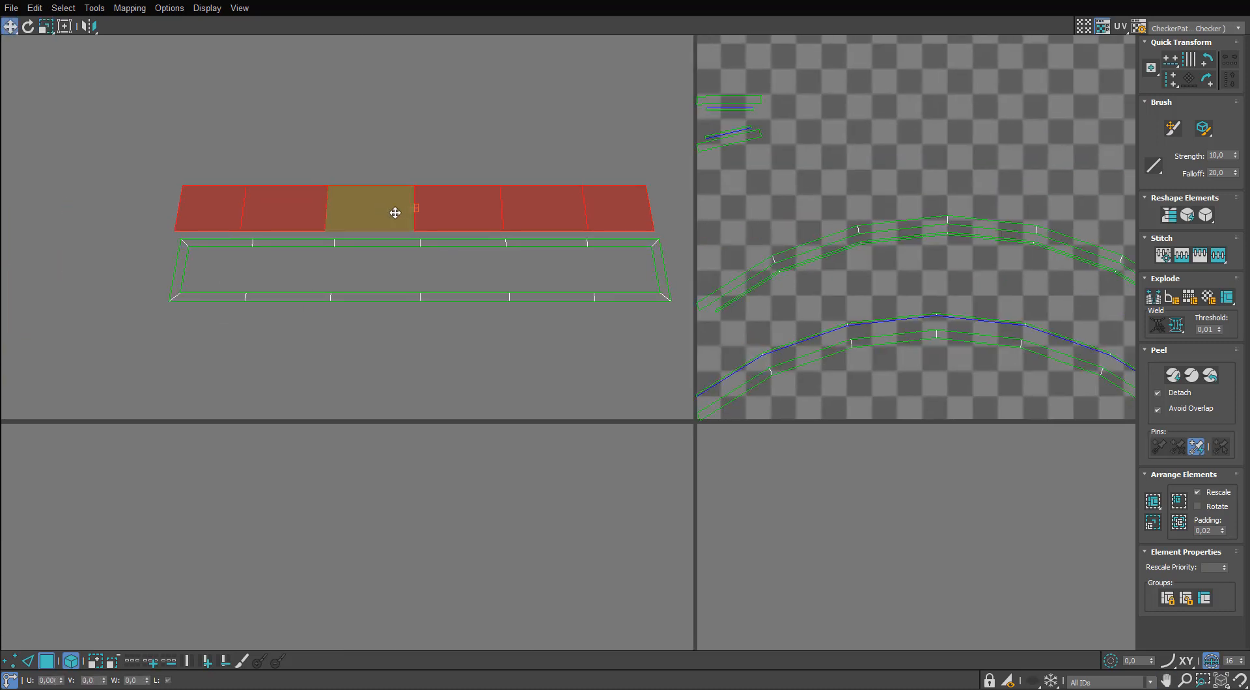
middle_drag(395, 213, 350, 228)
Pull the overlapping curved side shells apart and line up all four below the rim frame.
drag(724, 270, 167, 393)
middle_drag(273, 390, 289, 335)
drag(738, 333, 180, 365)
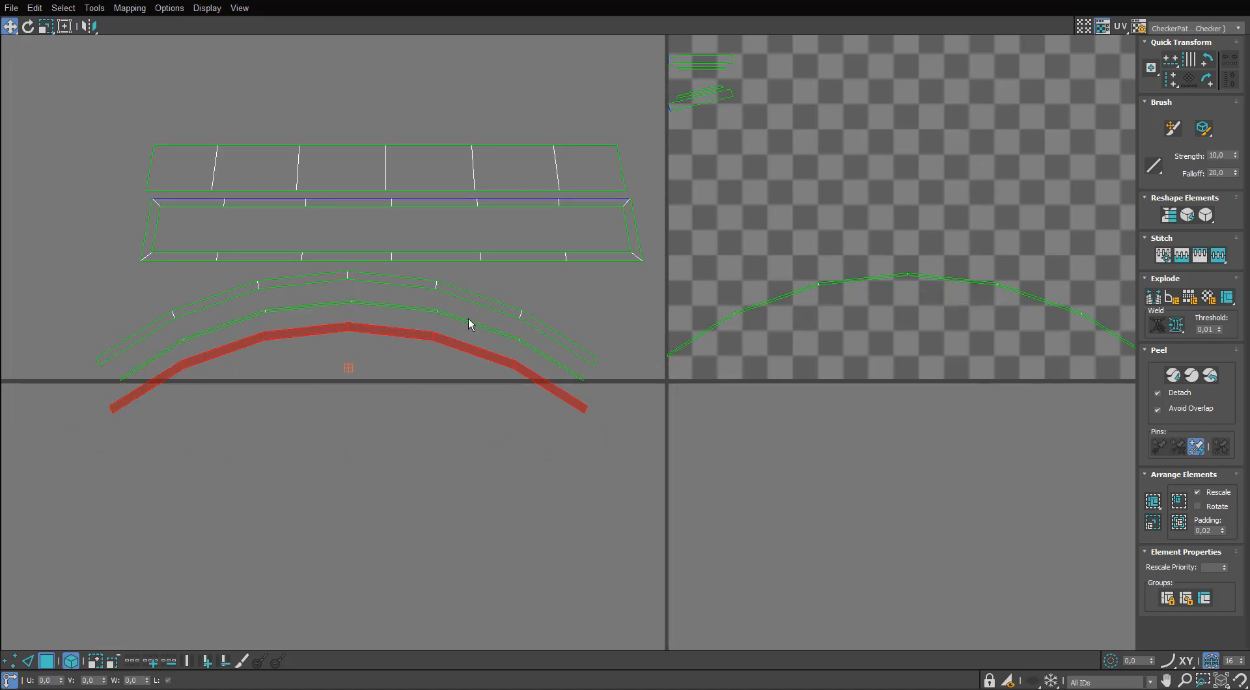
drag(762, 309, 208, 377)
drag(516, 276, 367, 413)
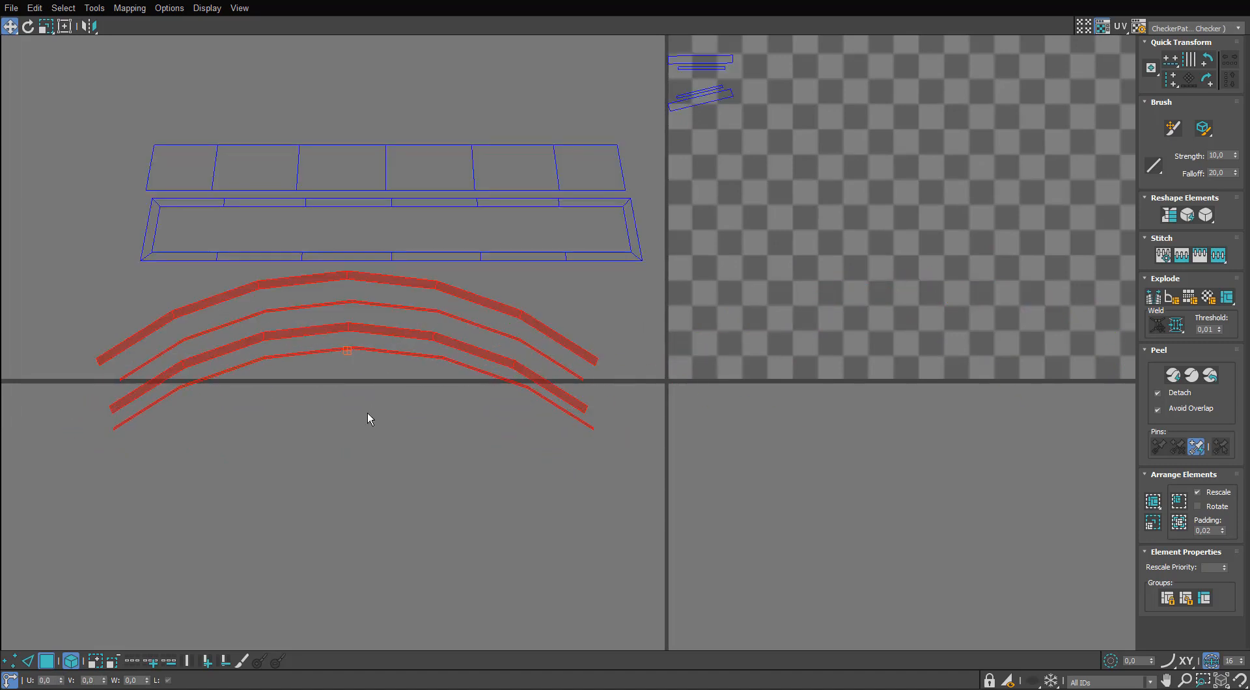
click(389, 407)
middle_drag(393, 317, 380, 431)
Move the four small end pieces out of the UV tile to just above the long panel.
drag(745, 151, 690, 222)
drag(693, 215, 371, 235)
scroll(373, 236, up, 3)
scroll(413, 159, down, 4)
scroll(415, 125, up, 5)
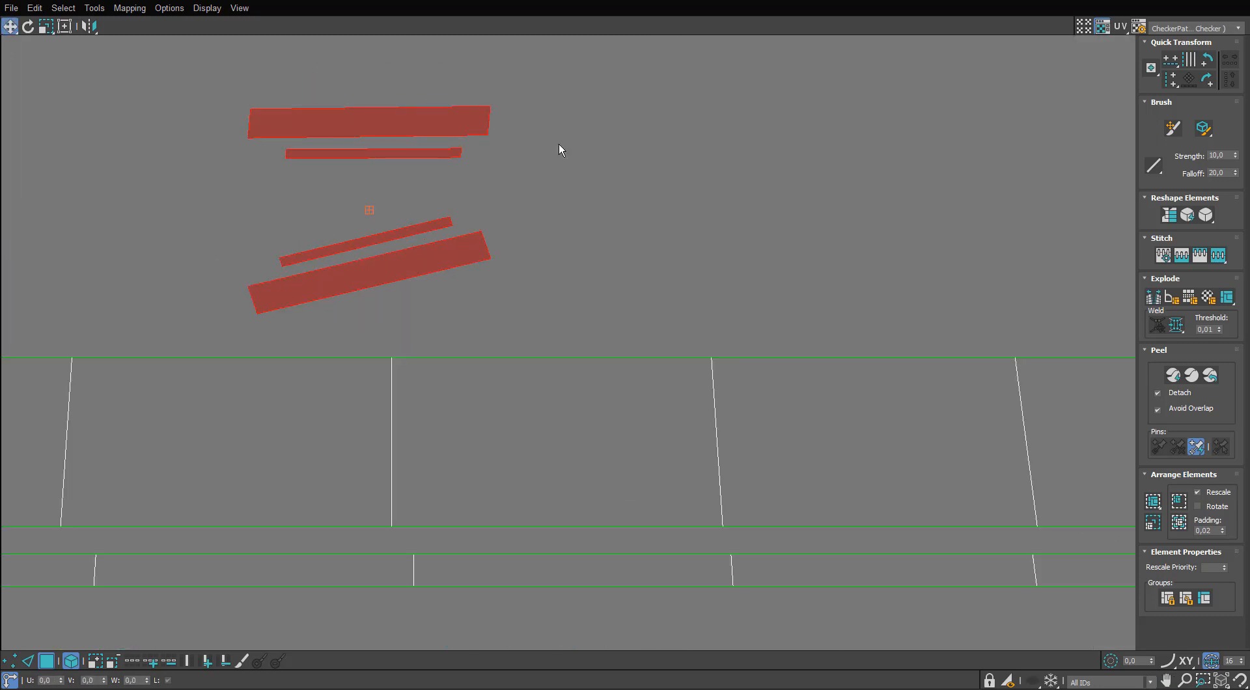
Reposition the upper wide end piece above its narrow neighbour.
click(458, 136)
drag(457, 136, 459, 129)
key(3)
drag(461, 127, 461, 133)
key(2)
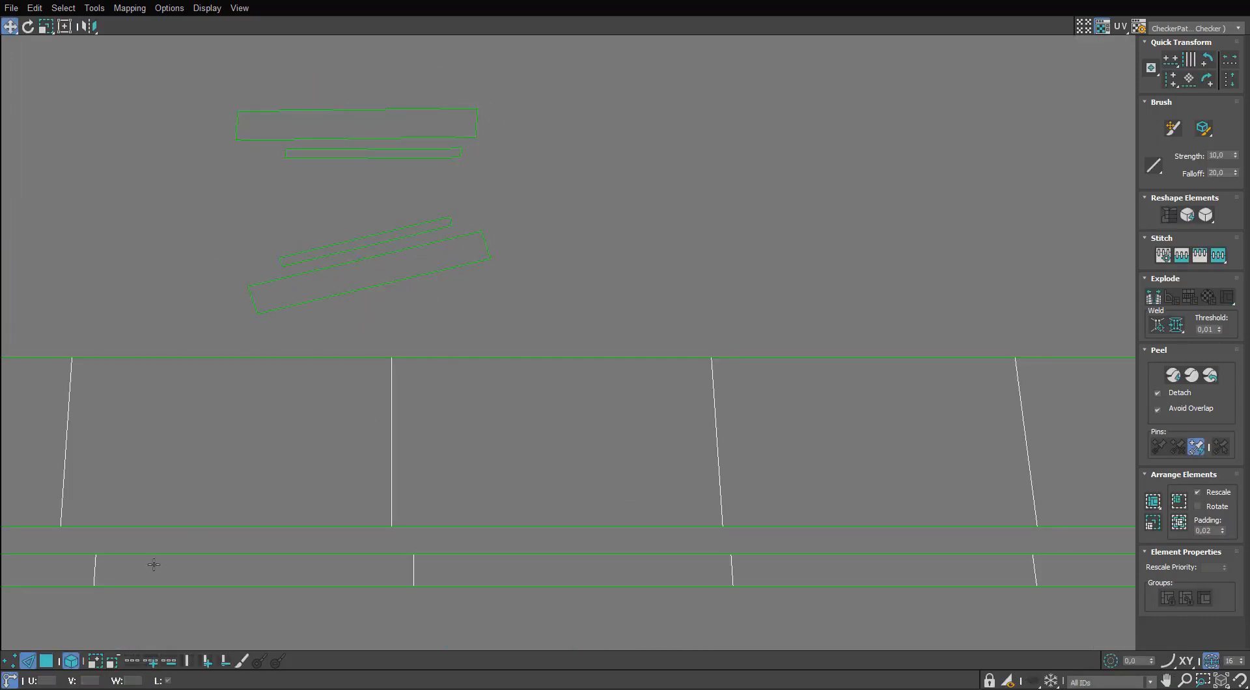
click(54, 661)
key(e)
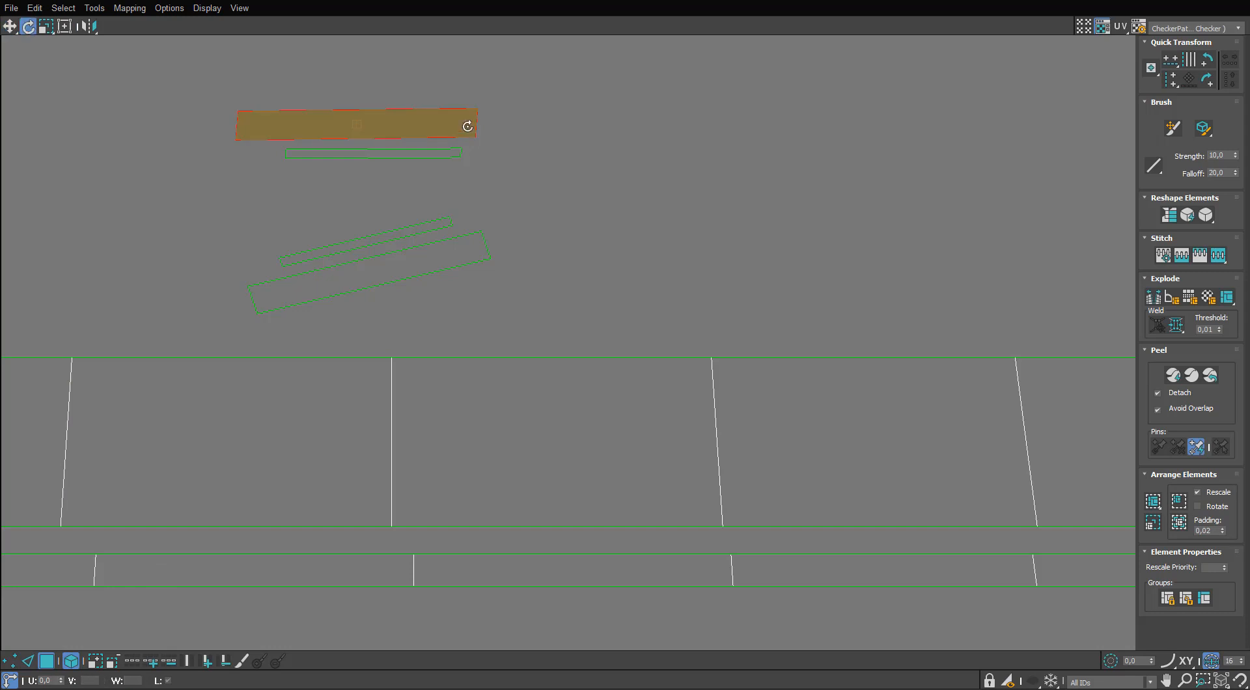
Rotate the sloped wide end piece close to horizontal and stack it directly beneath the upper wide piece.
click(478, 252)
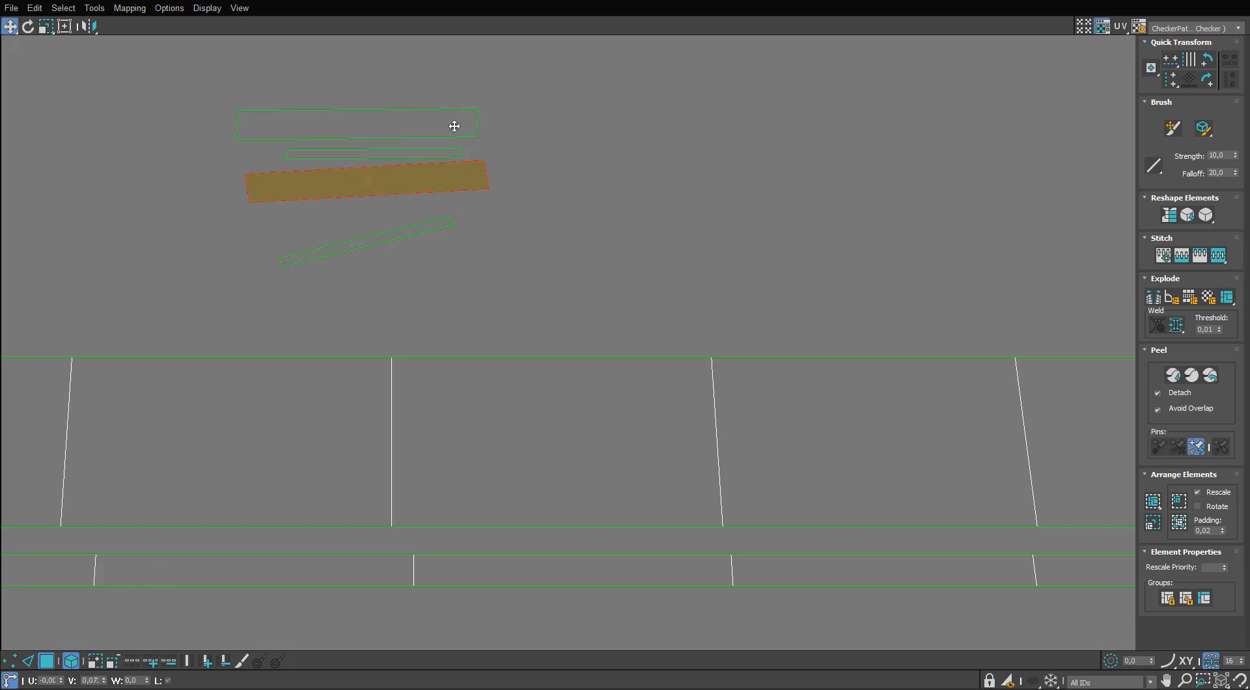
drag(499, 0, 477, 86)
click(486, 29)
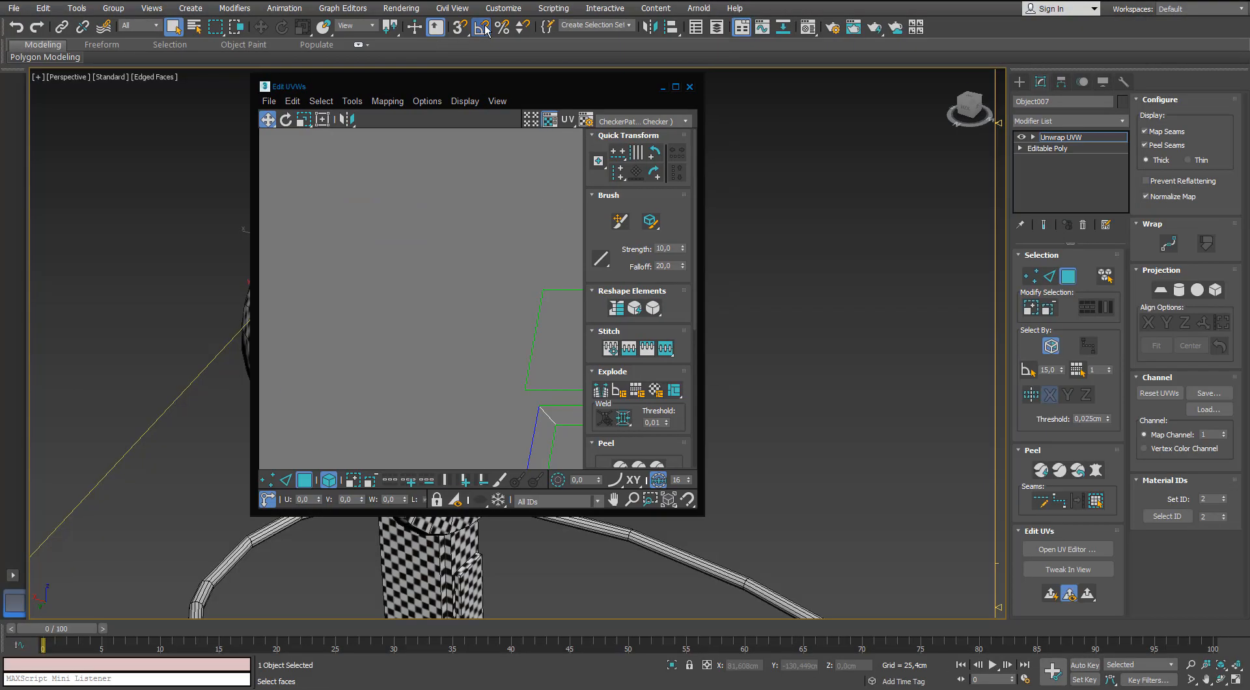
double_click(502, 84)
drag(455, 139, 471, 138)
click(496, 189)
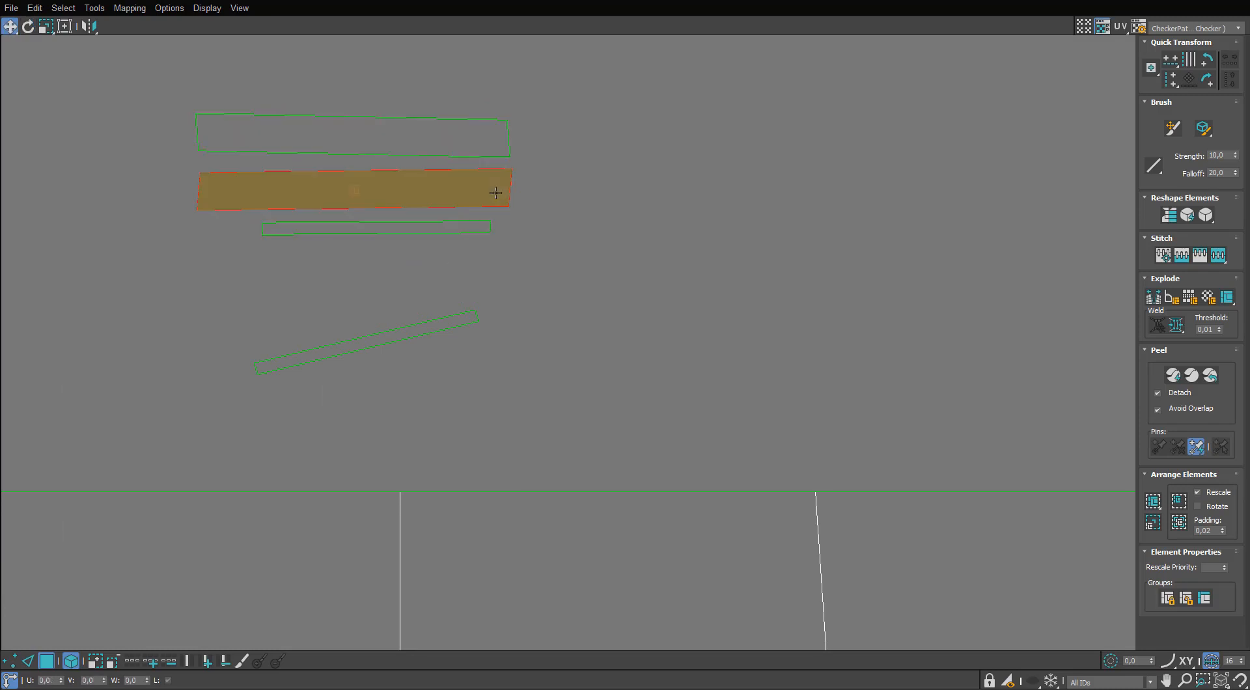
key(e)
drag(496, 187, 499, 191)
key(w)
Rotate the narrow end pieces close to horizontal and stack them under the wide pair.
click(476, 226)
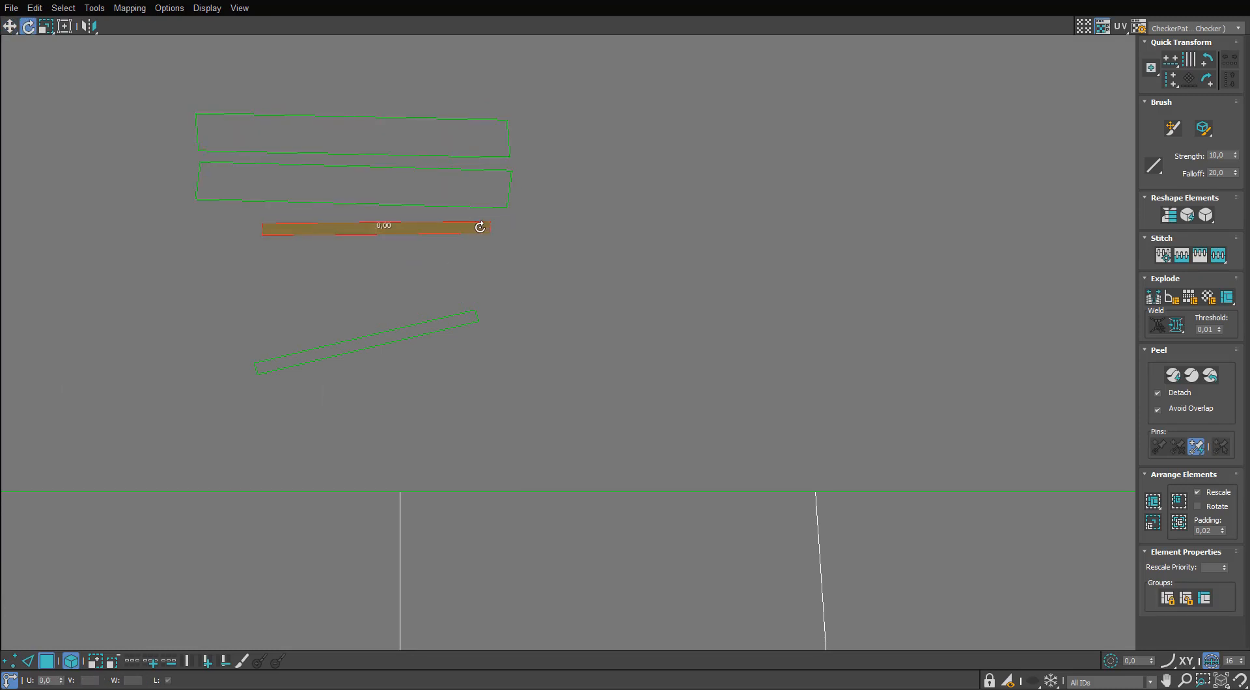
key(w)
click(473, 318)
key(w)
drag(469, 342, 182, 138)
click(485, 230)
ctrl+click(484, 249)
key(w)
Place the group of end pieces inside the empty middle of the rim frame.
drag(224, 91, 109, 231)
middle_drag(106, 237, 176, 162)
scroll(176, 162, down, 5)
drag(272, 141, 608, 374)
Scale all of the strap's UV shells down to a tiny cluster and place it beside the UV tile.
scroll(521, 130, down, 5)
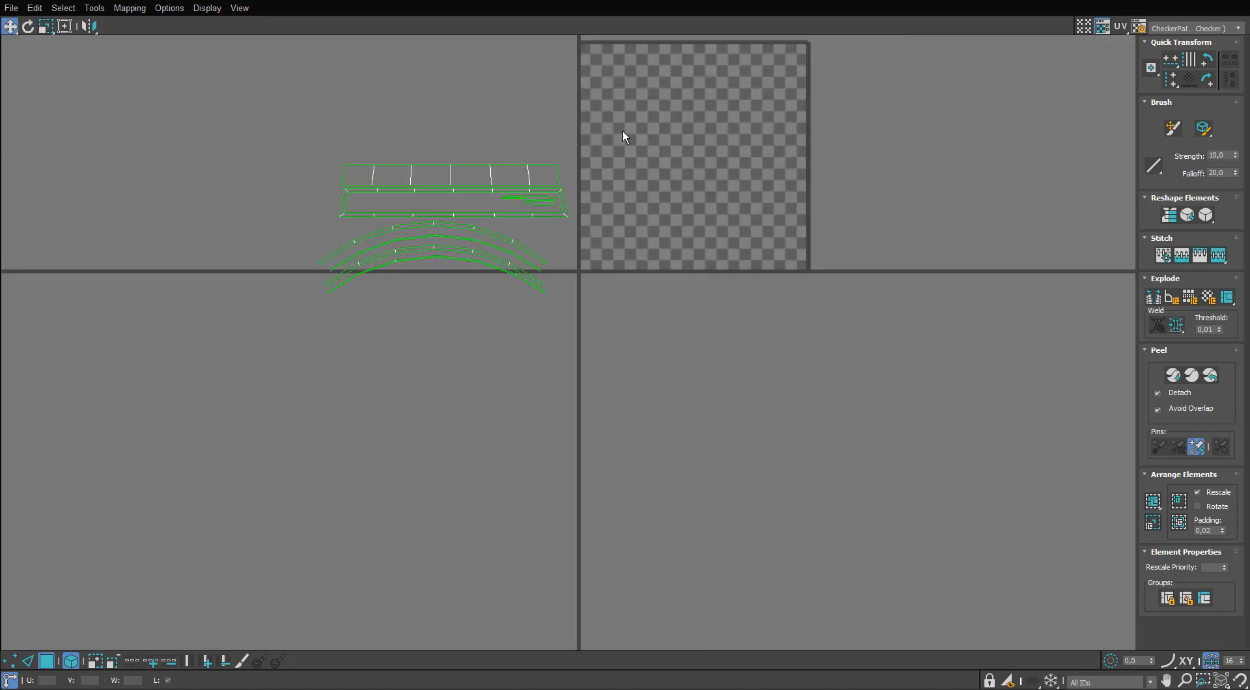
drag(622, 134, 293, 305)
scroll(440, 199, up, 1)
key(r)
drag(530, 176, 438, 403)
key(w)
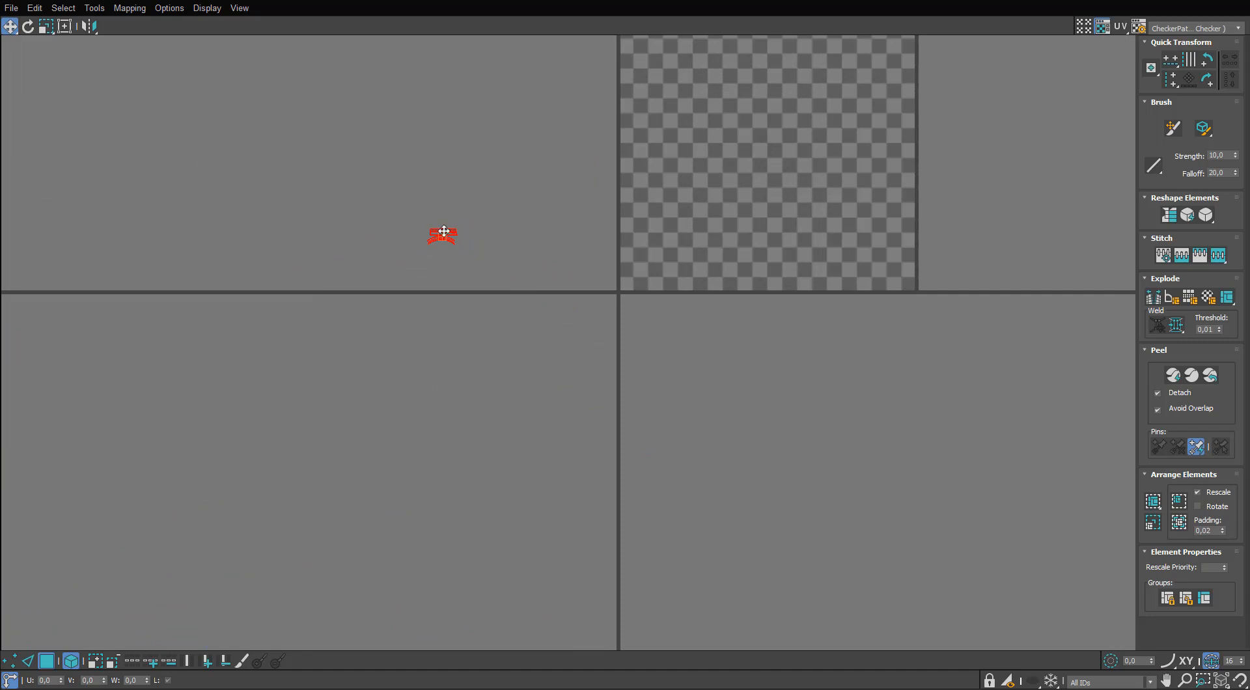
drag(591, 272, 604, 273)
Assign the checker material to the curved strap, inspect its squares against the head, and close the strap's UV editor.
drag(748, 1, 888, 194)
click(461, 168)
alt+middle_drag(460, 168, 439, 127)
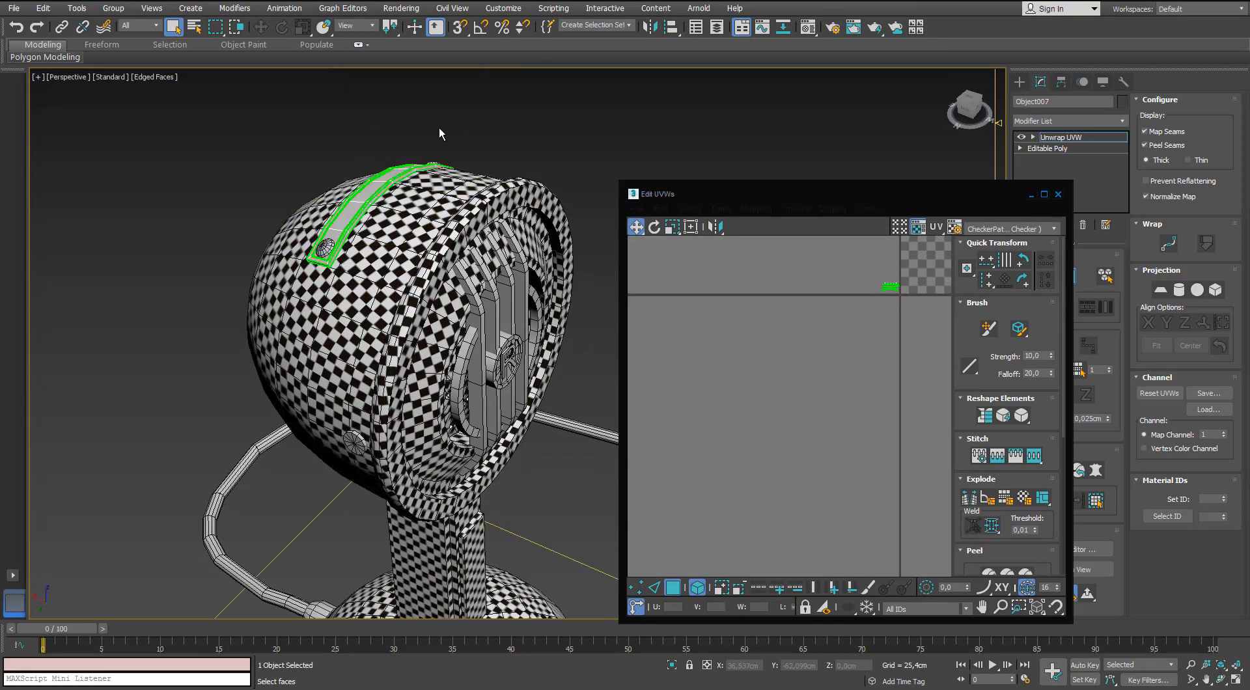
scroll(404, 147, up, 5)
key(m)
drag(942, 181, 375, 230)
alt+middle_drag(375, 231, 429, 247)
scroll(422, 240, up, 4)
scroll(426, 280, up, 2)
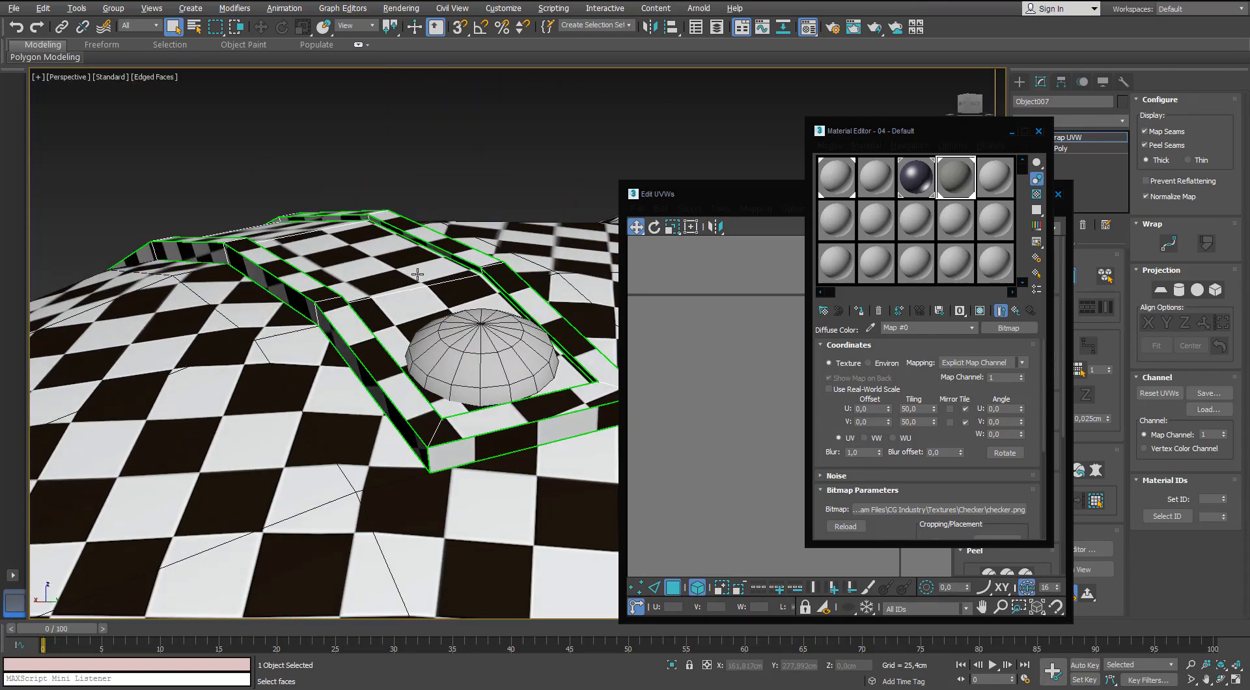
scroll(423, 299, down, 5)
click(1040, 133)
click(1057, 194)
click(1068, 276)
Select the domed rivet at the strap's end and add an Unwrap UVW modifier with its UV editor open.
click(441, 333)
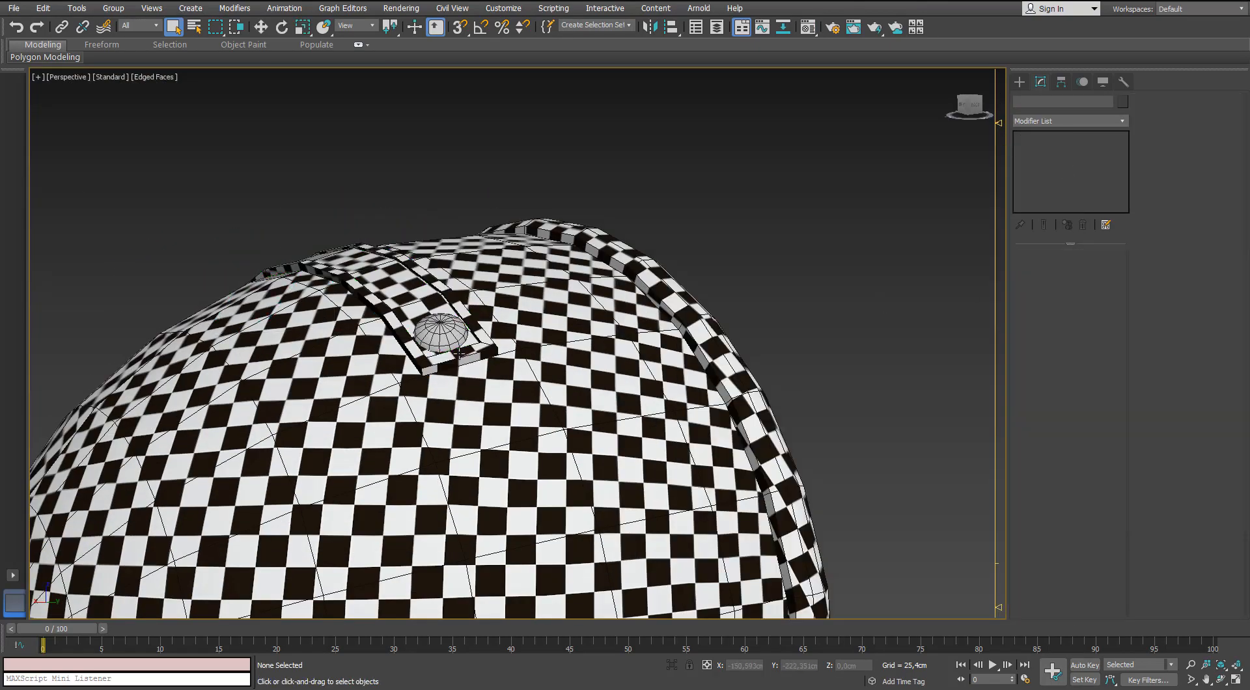
click(1123, 117)
key(u)
key(Return)
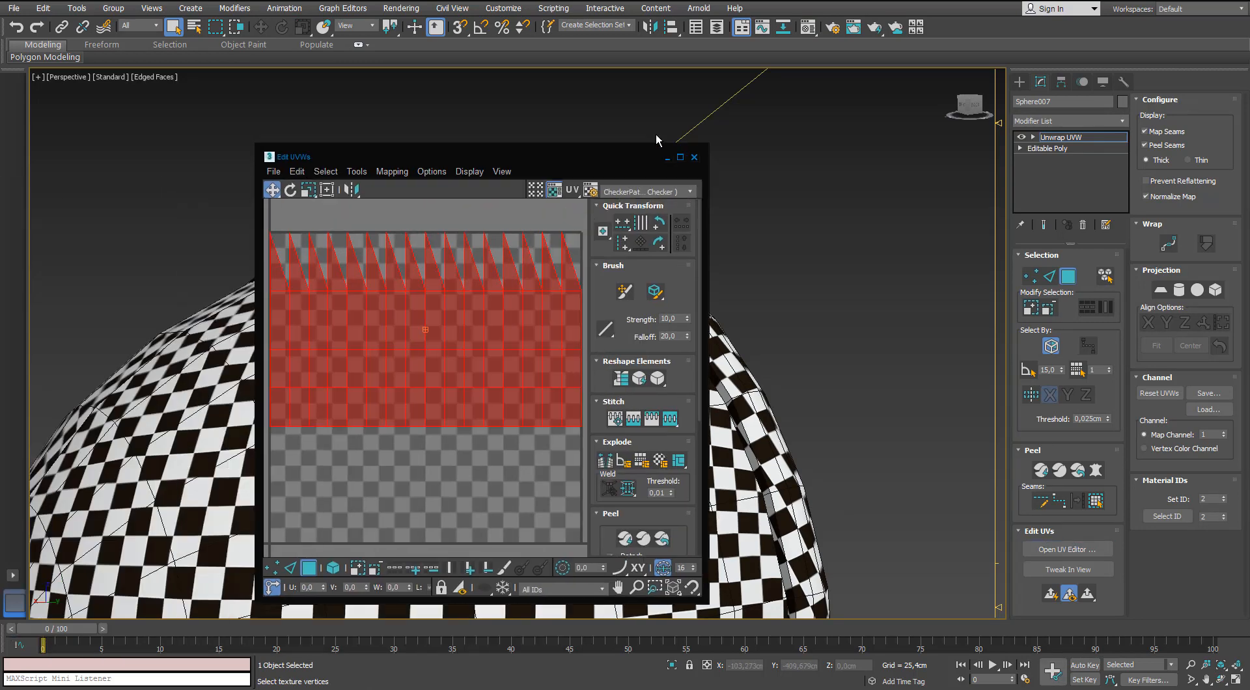
click(522, 111)
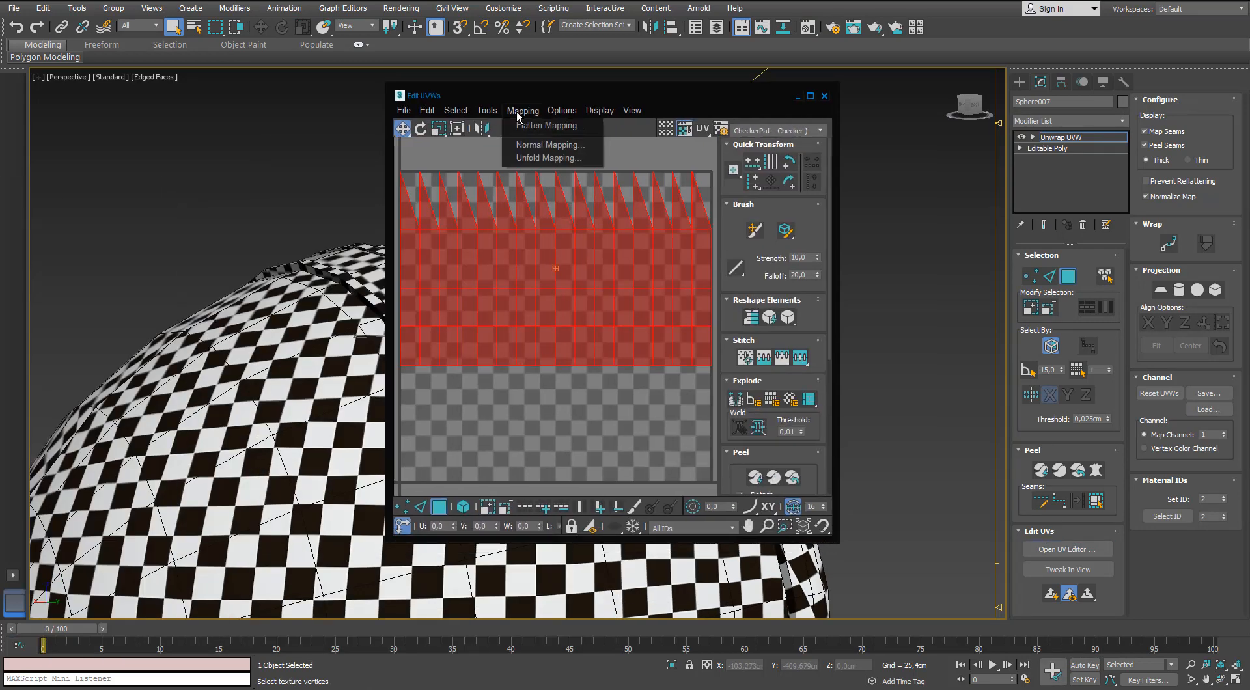
click(533, 144)
click(196, 93)
Apply a planar projection to all of the rivet's faces and relax the shell by polygon angles until it is round.
click(1159, 291)
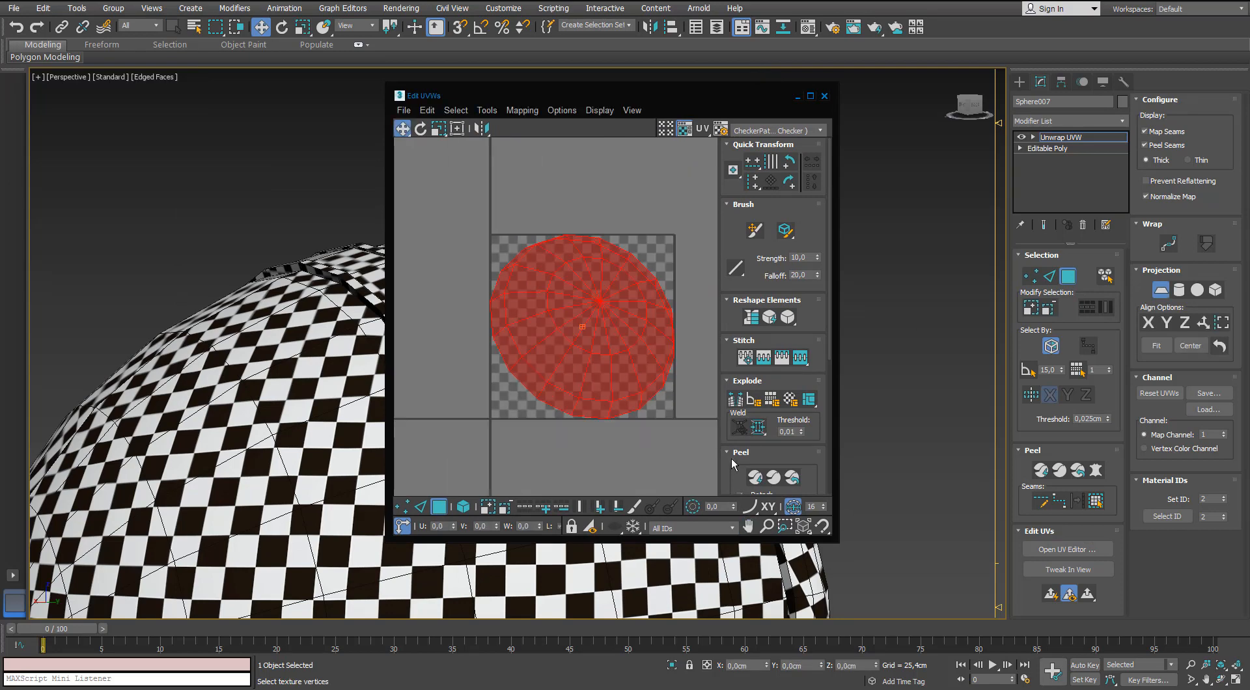
scroll(564, 327, up, 2)
click(487, 111)
click(496, 326)
click(197, 212)
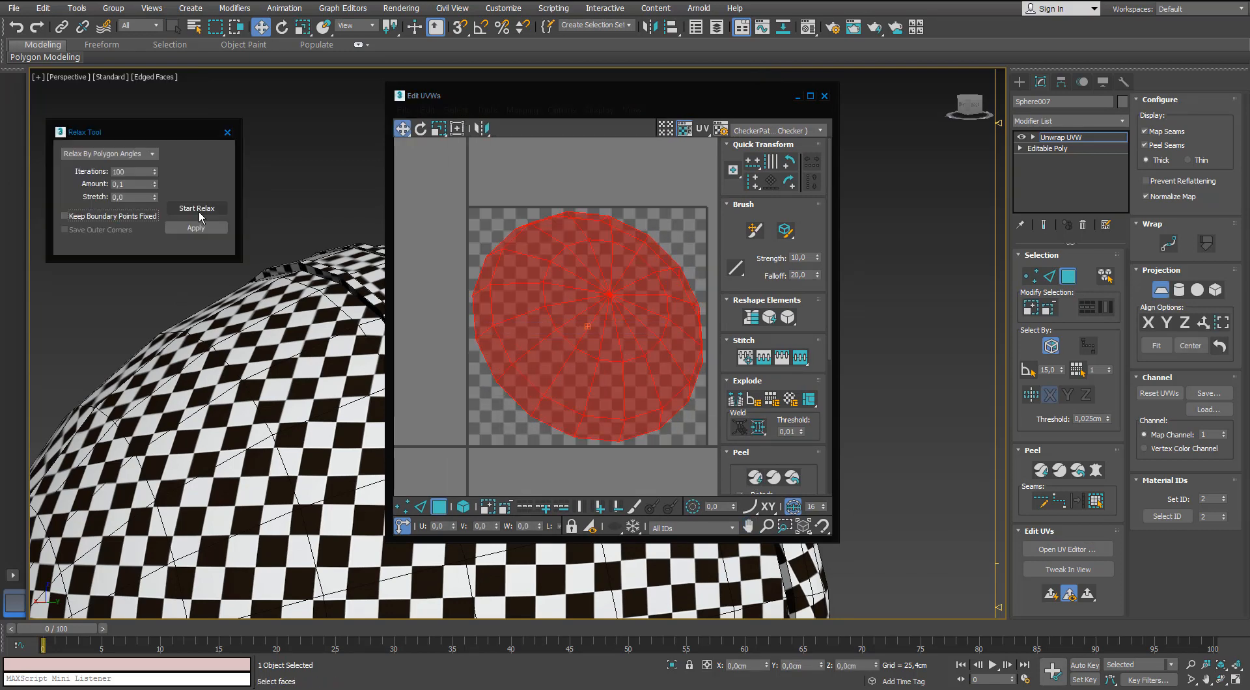
click(198, 212)
click(198, 212)
click(197, 211)
click(233, 131)
Scale the rivet's round UV shell down and move it just outside the UV tile's lower-left corner.
scroll(515, 283, down, 2)
key(r)
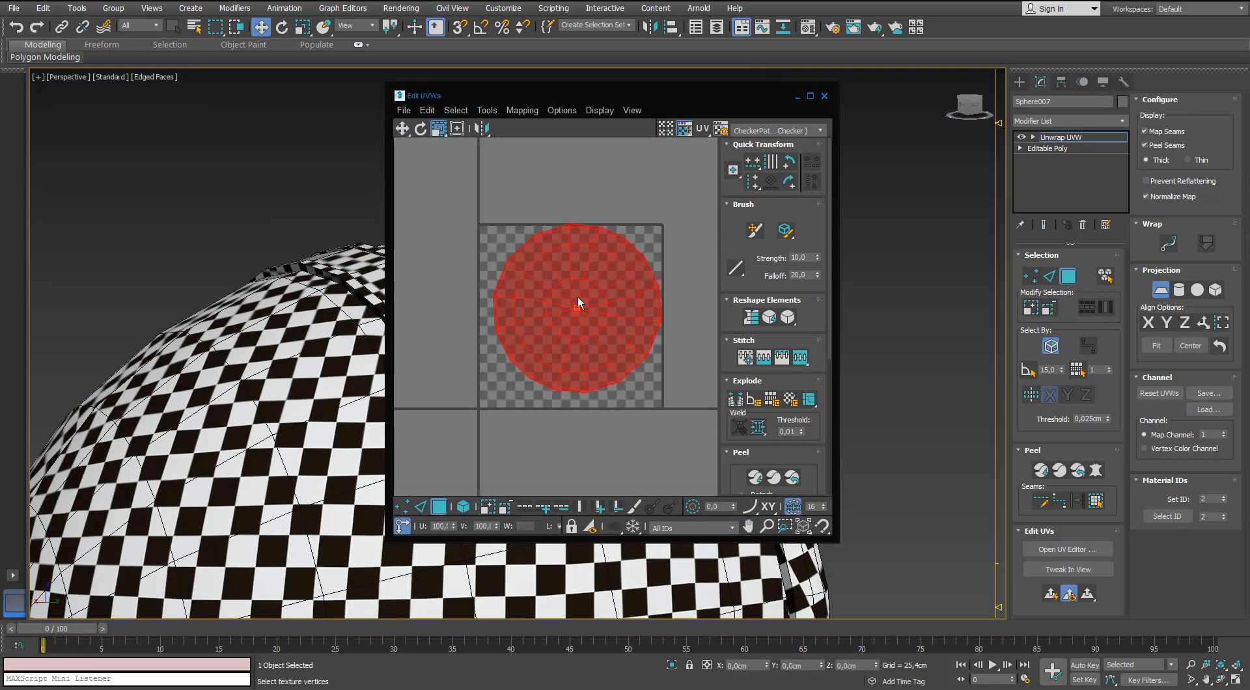
click(422, 509)
click(438, 508)
drag(555, 352, 541, 424)
key(w)
drag(578, 320, 464, 464)
middle_drag(471, 389, 485, 256)
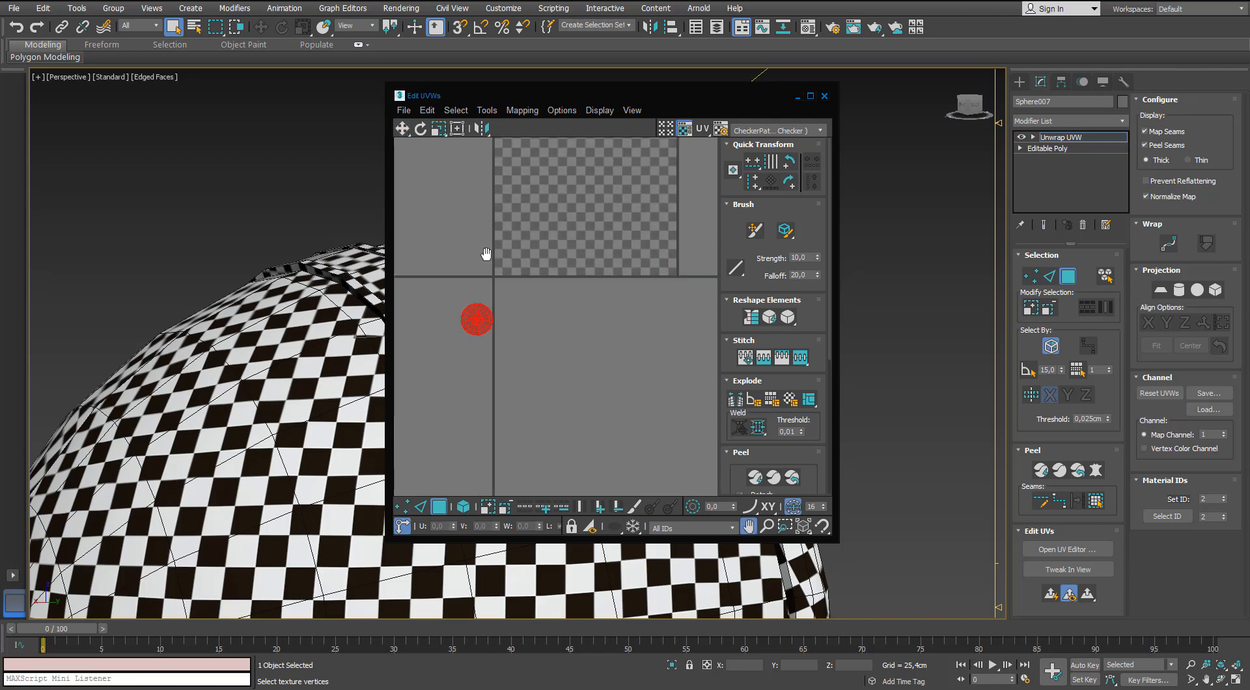
Shrink the rivet's shell further to a tiny disc and move it closer to the tile's corner.
scroll(476, 310, up, 3)
key(r)
drag(480, 340, 462, 391)
key(w)
drag(485, 325, 512, 275)
scroll(502, 247, up, 3)
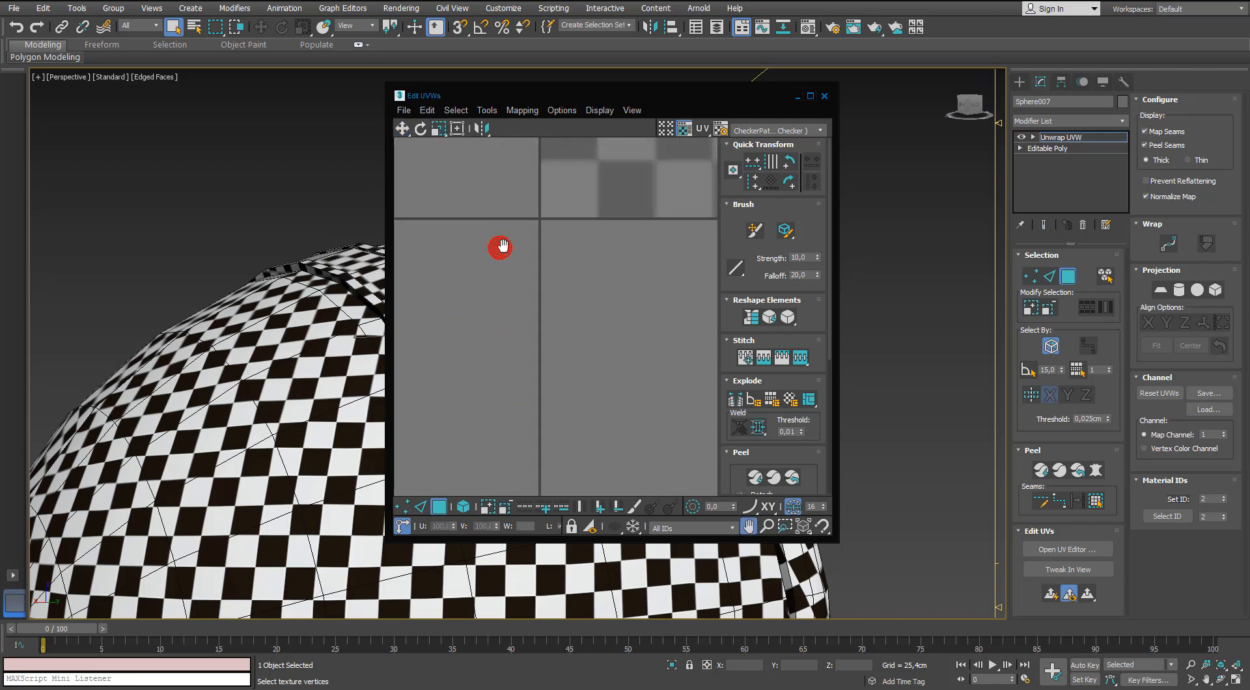
Assign the checker material to the domed rivet and compare its squares with the surrounding surfaces.
alt+middle_drag(324, 267, 274, 119)
scroll(273, 119, down, 2)
click(291, 220)
scroll(261, 225, up, 3)
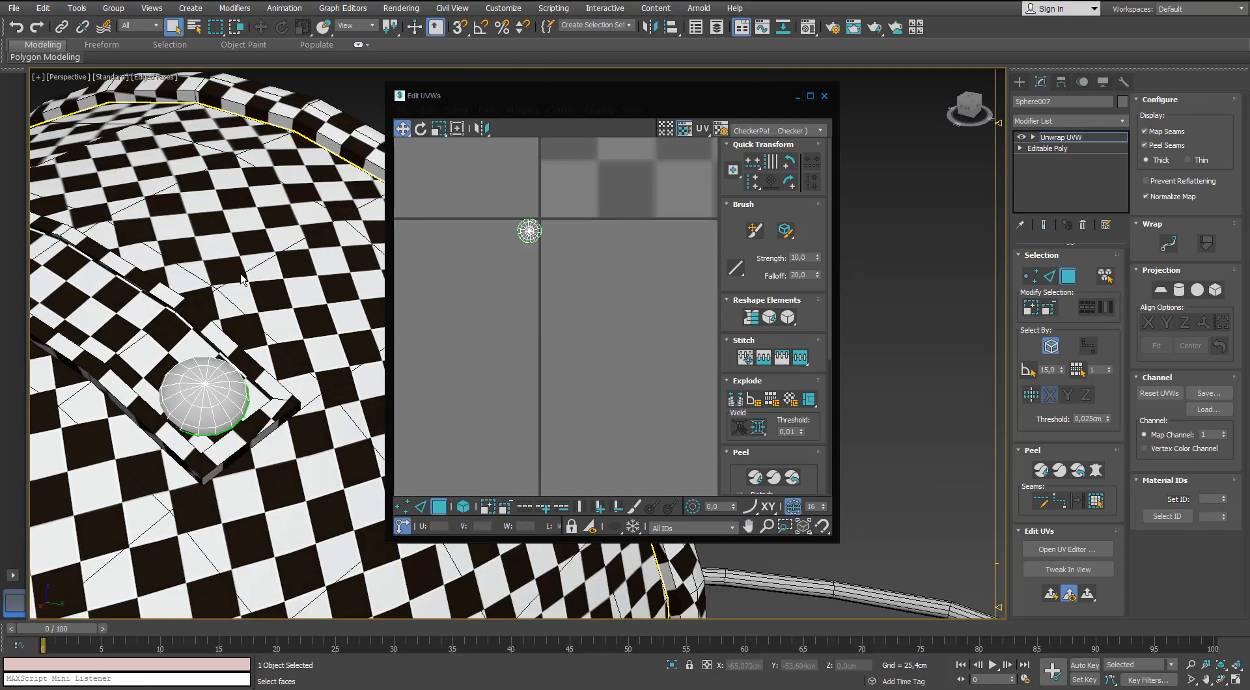
key(m)
drag(948, 180, 224, 389)
alt+middle_drag(260, 377, 268, 417)
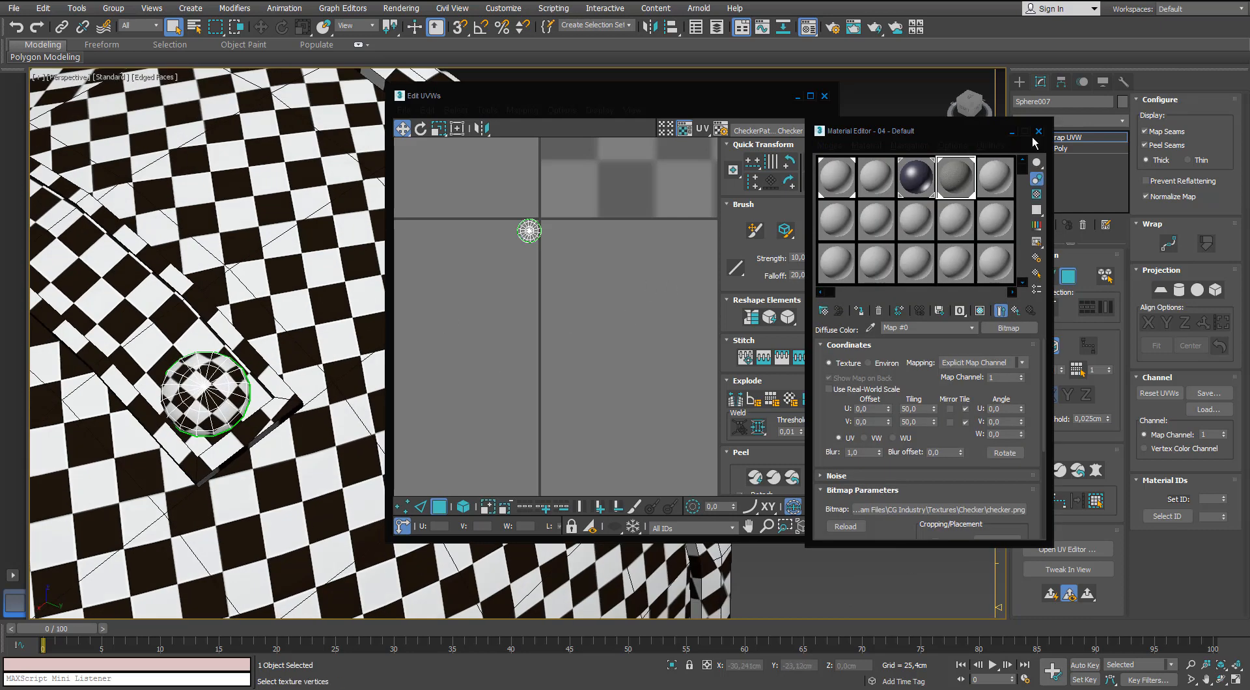
Scale the rivet's UV shell to about 64% to match the surrounding checker density, and close its UV editor.
click(1038, 132)
click(531, 226)
scroll(531, 224, up, 2)
key(r)
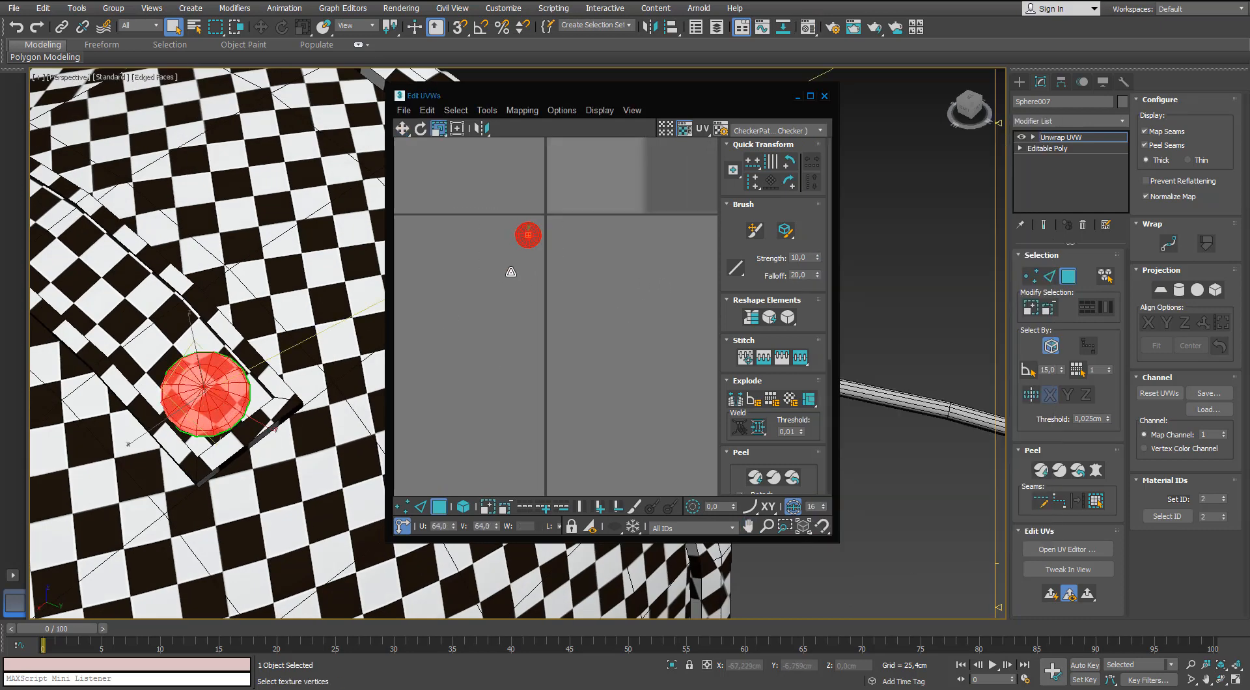
click(511, 272)
click(824, 96)
click(1060, 137)
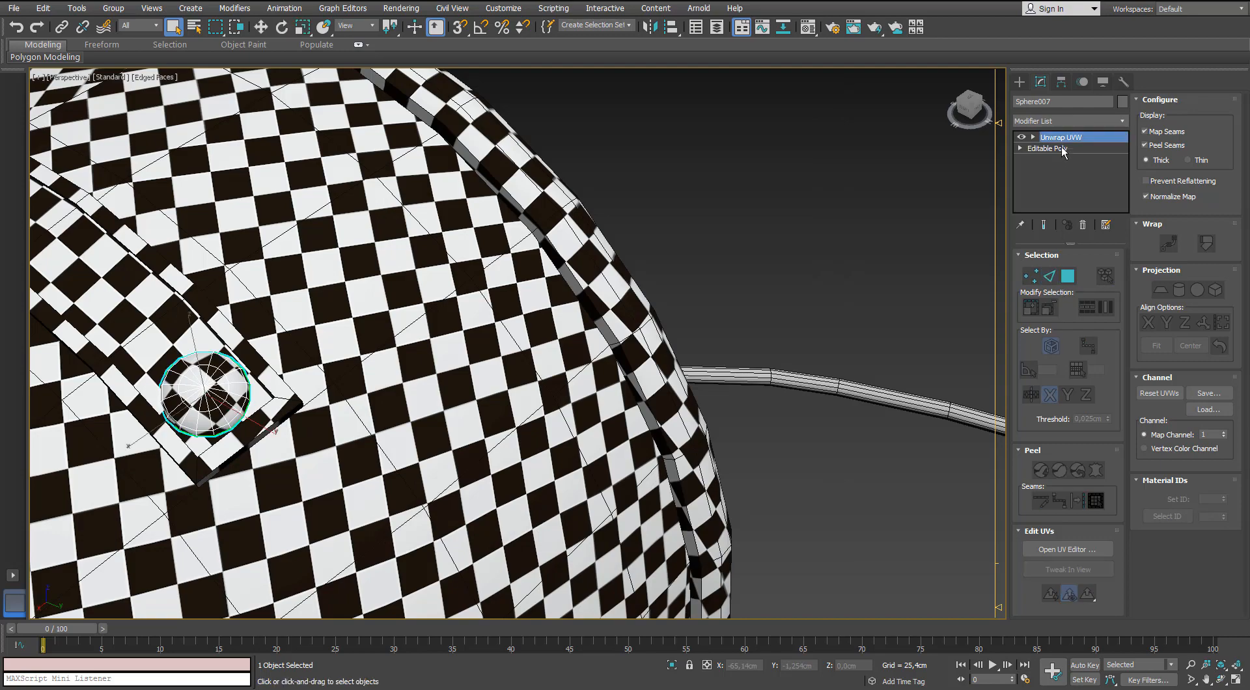
Copy the rivet's Unwrap UVW modifier and paste it onto the matching rivet at the strap's other end.
right_click(1059, 138)
click(1072, 192)
click(898, 234)
scroll(748, 280, down, 4)
alt+middle_drag(586, 312, 735, 279)
scroll(703, 306, up, 3)
click(671, 327)
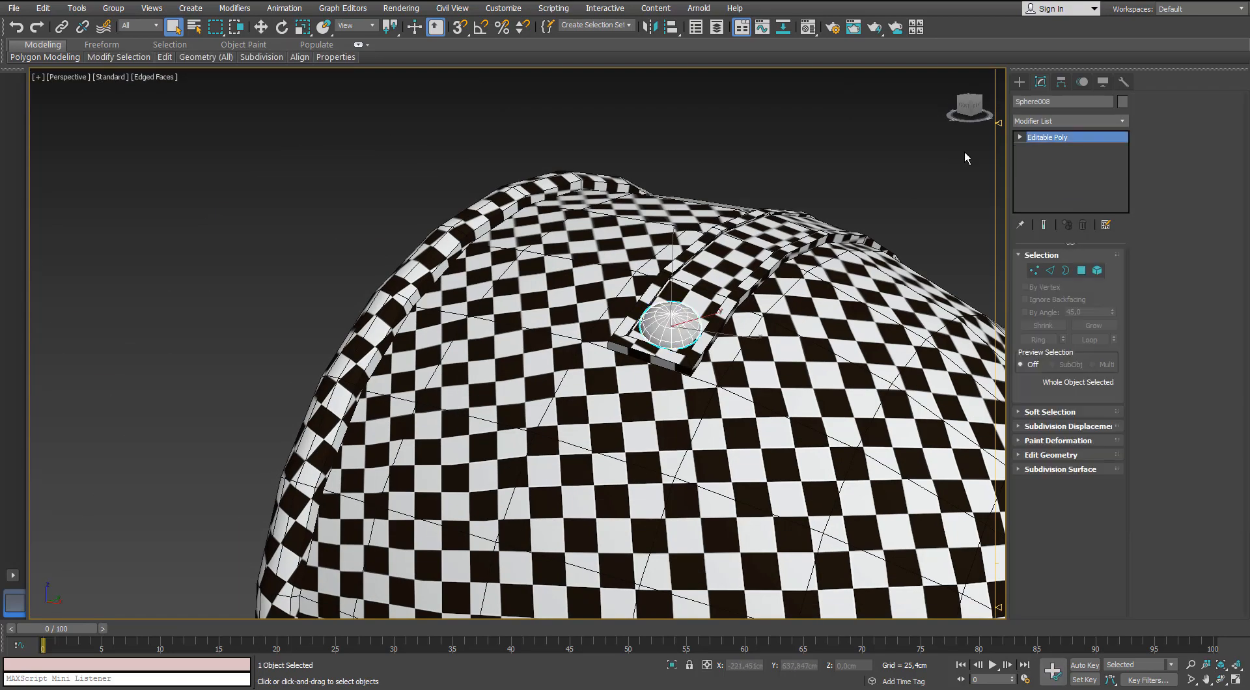
right_click(1039, 142)
click(1065, 205)
Assign the checker material to the second rivet and deselect it.
middle_drag(801, 195, 384, 193)
key(m)
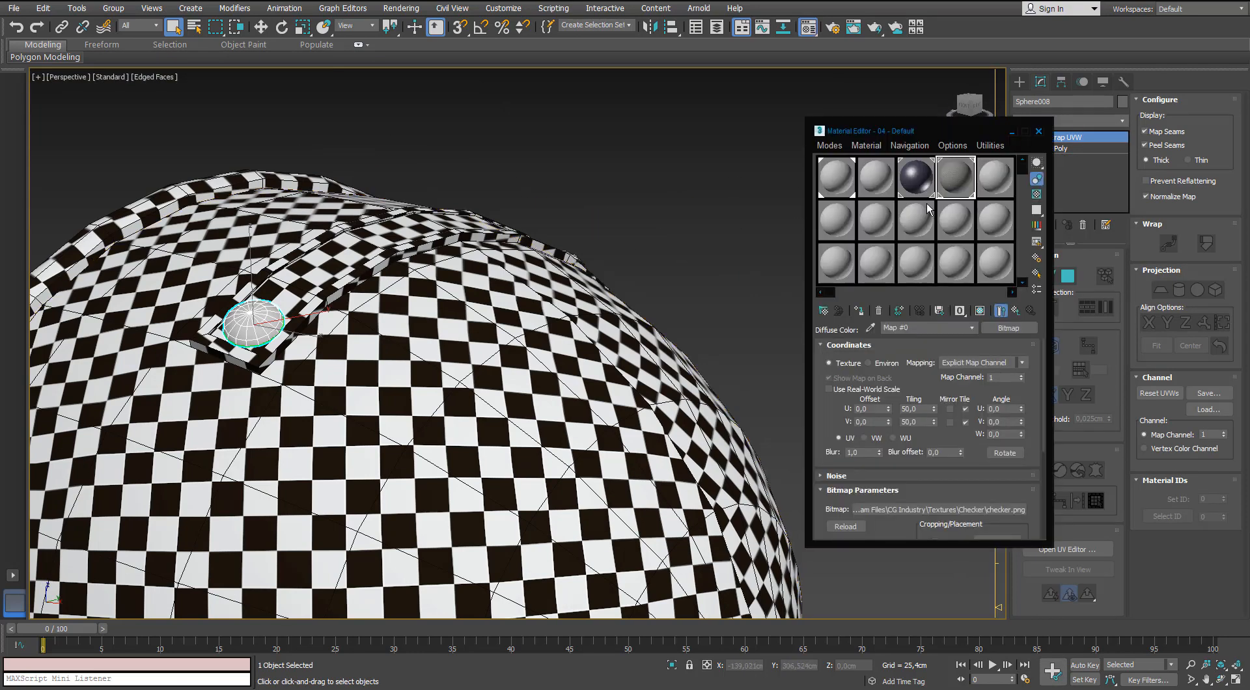
drag(270, 332, 272, 333)
alt+middle_drag(271, 333, 281, 381)
click(1039, 131)
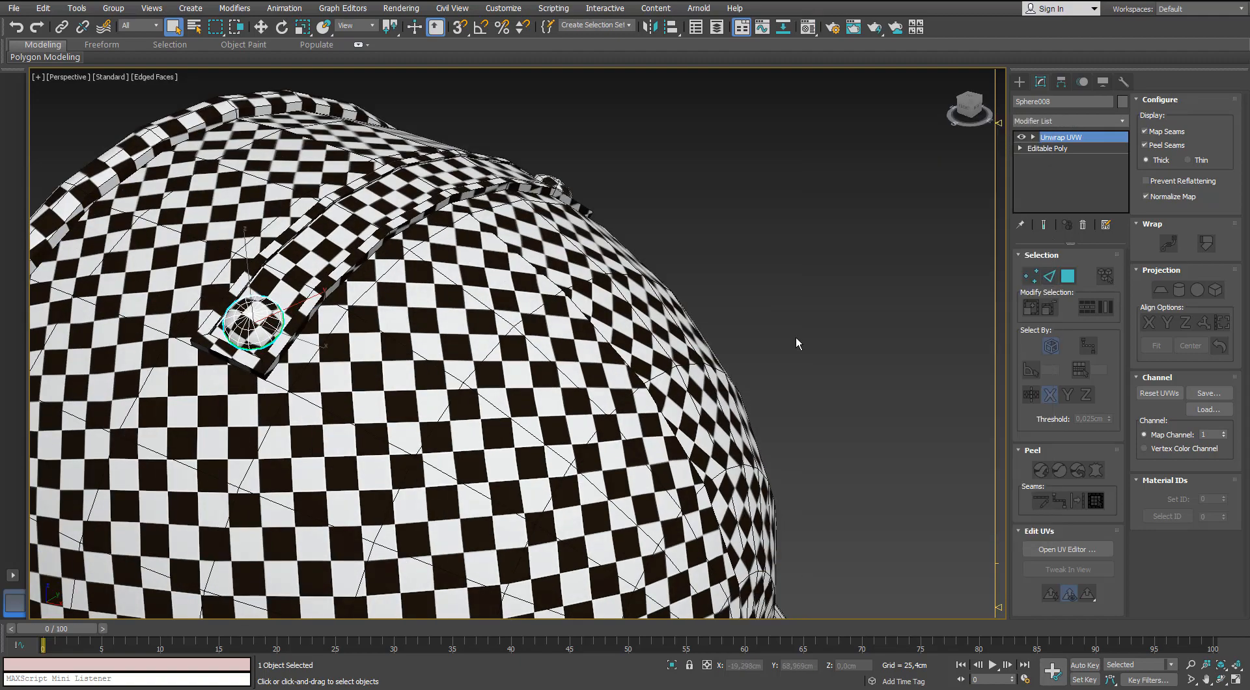
click(796, 334)
Select the outermost vertical grille bar on the microphone's front and convert it to an Editable Poly.
scroll(459, 281, down, 4)
middle_drag(458, 281, 680, 195)
scroll(736, 179, up, 3)
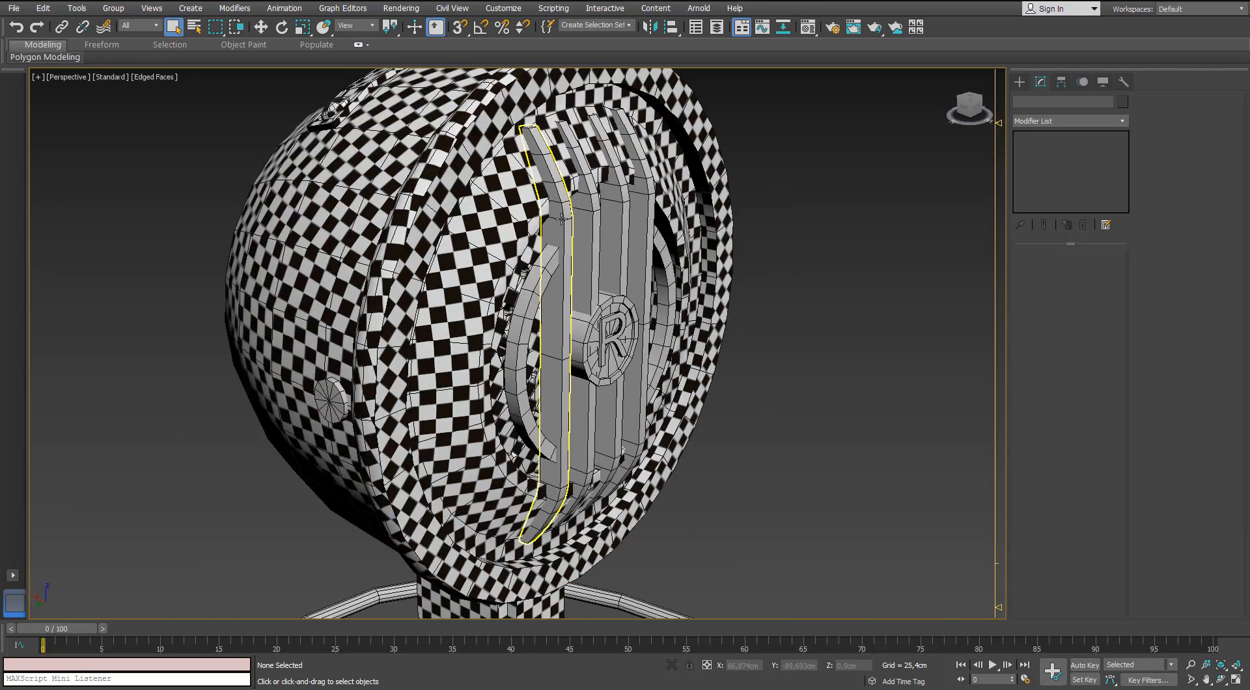
click(559, 256)
scroll(587, 254, up, 3)
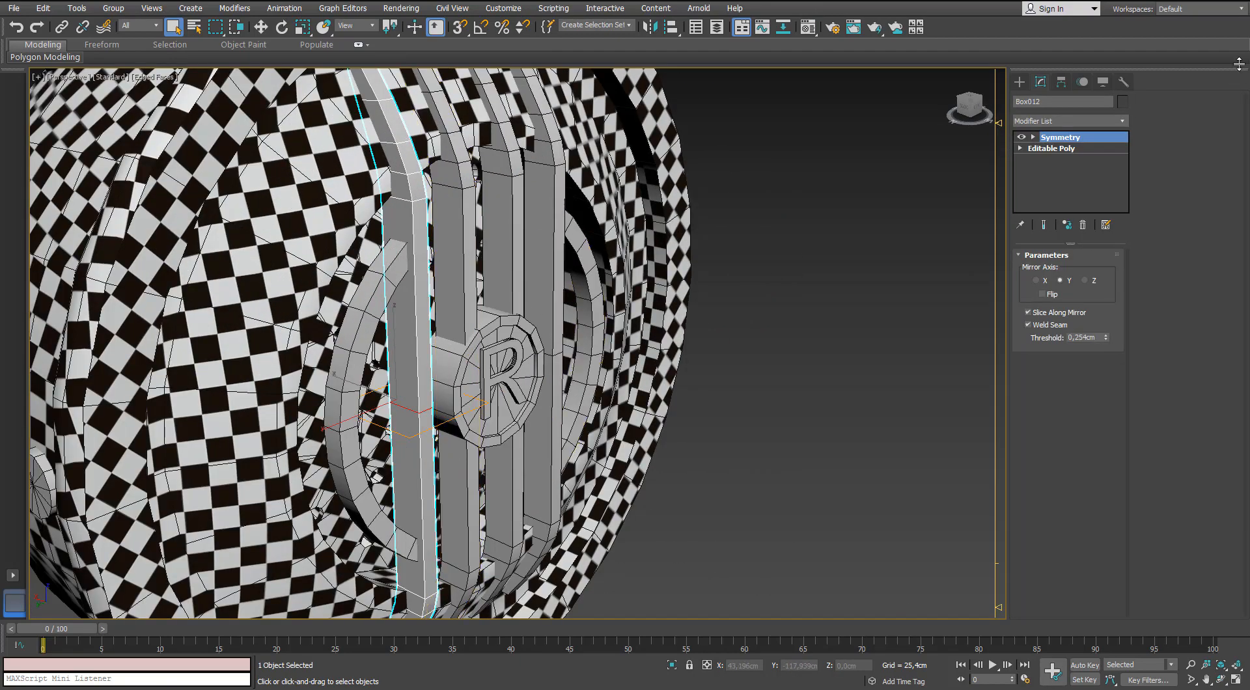
right_click(417, 198)
click(402, 331)
Add an Unwrap UVW modifier to the grille bar and open its UV editor with all faces selected.
scroll(529, 260, down, 5)
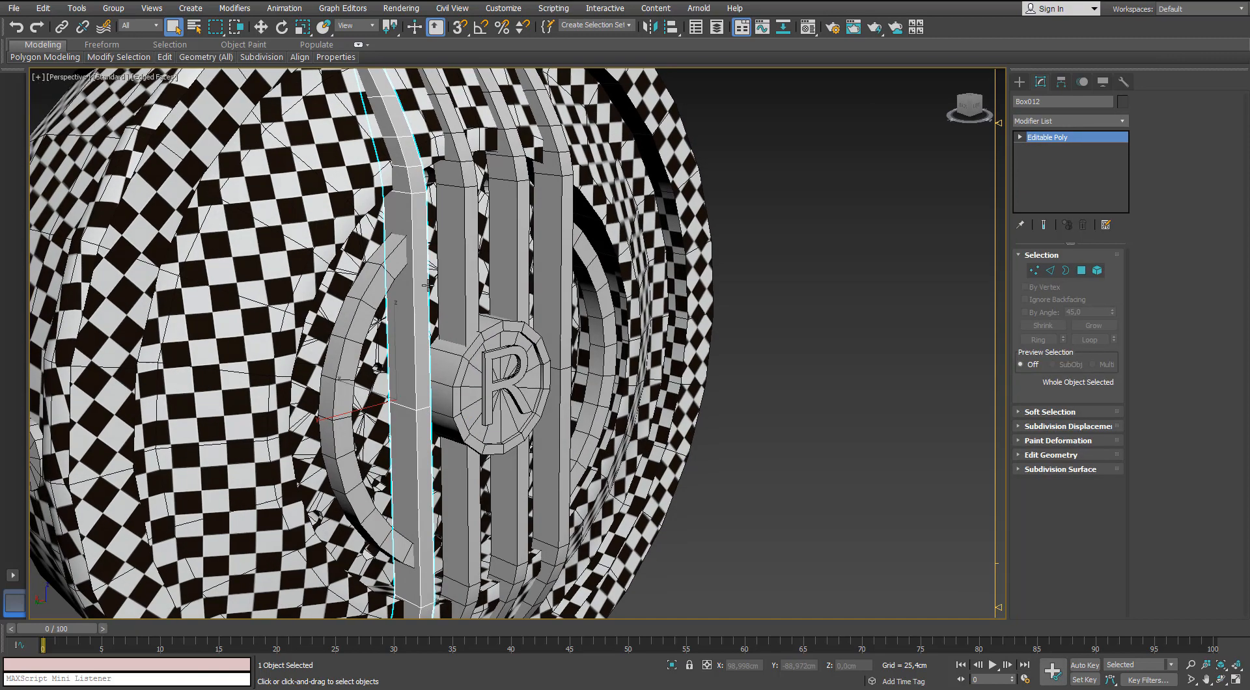
click(1123, 121)
key(u)
key(Return)
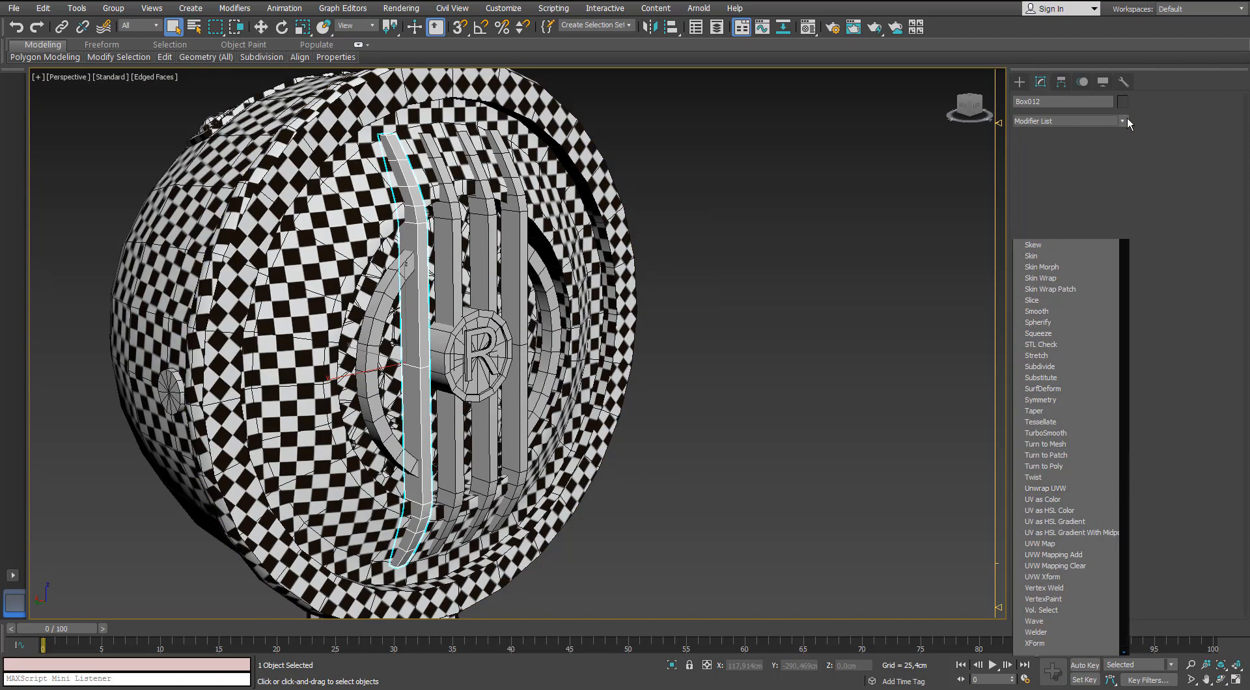
middle_drag(611, 296, 466, 305)
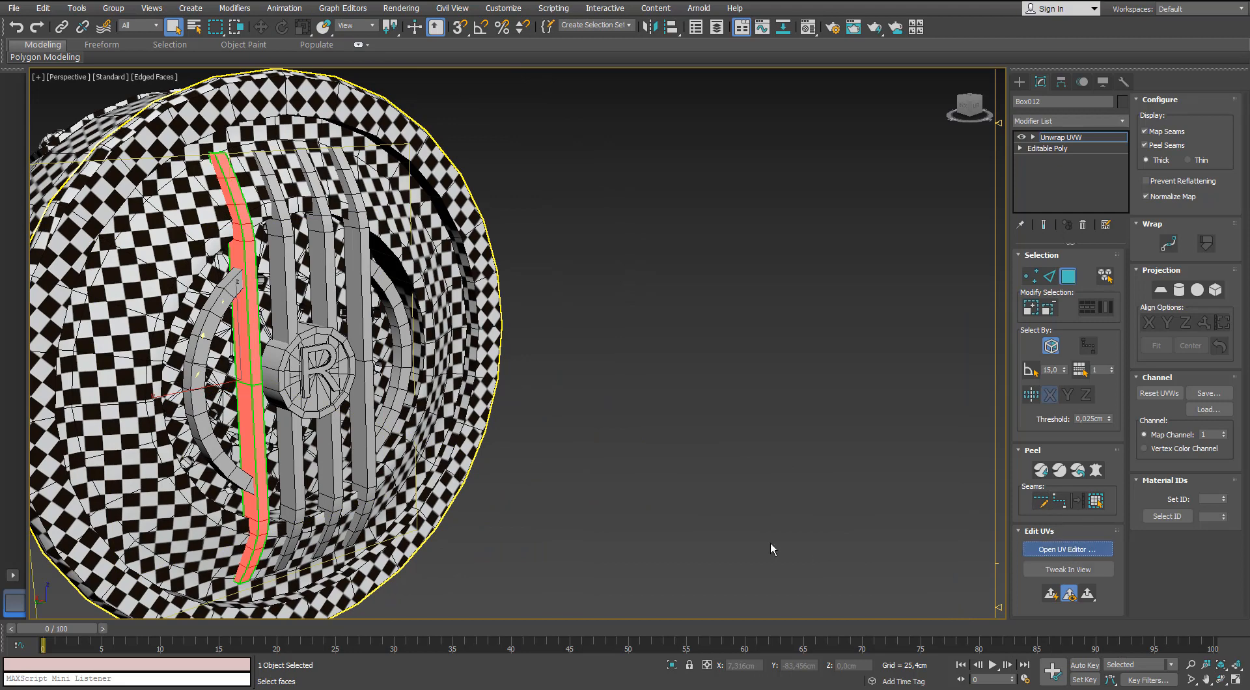
Apply Normal Mapping to all of the grille bar's faces to split them into separate UV shells.
click(617, 116)
click(641, 149)
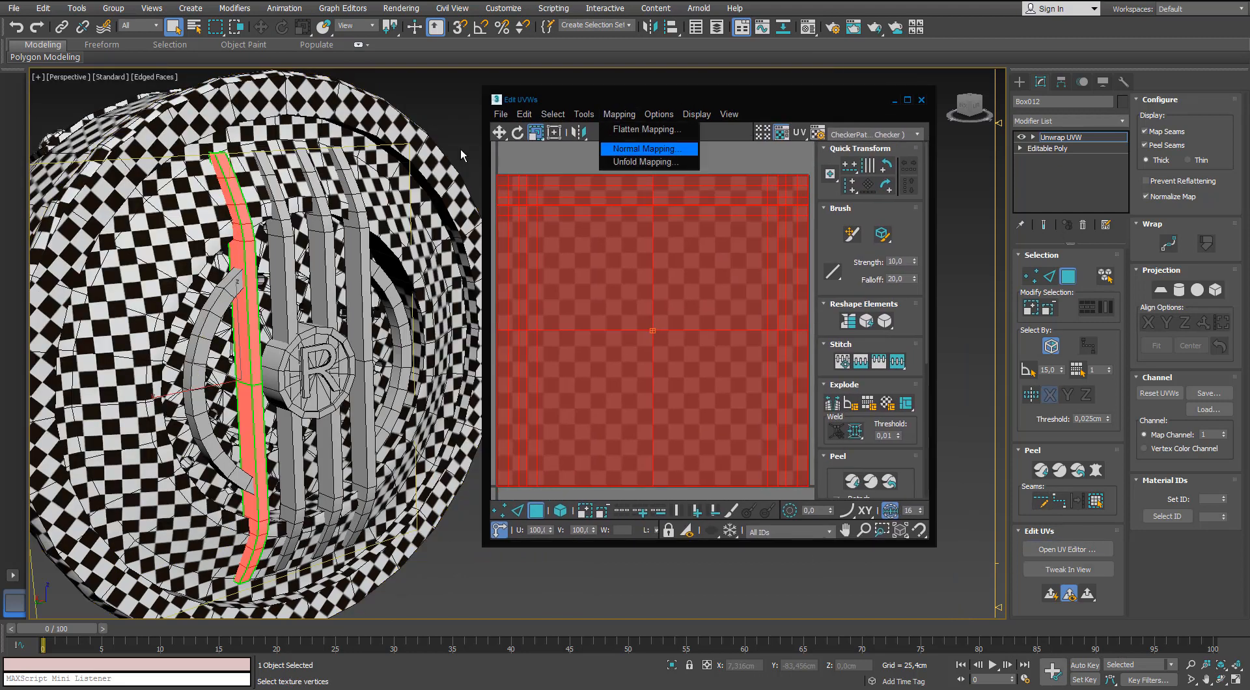
click(78, 37)
click(97, 83)
click(214, 76)
scroll(565, 243, down, 2)
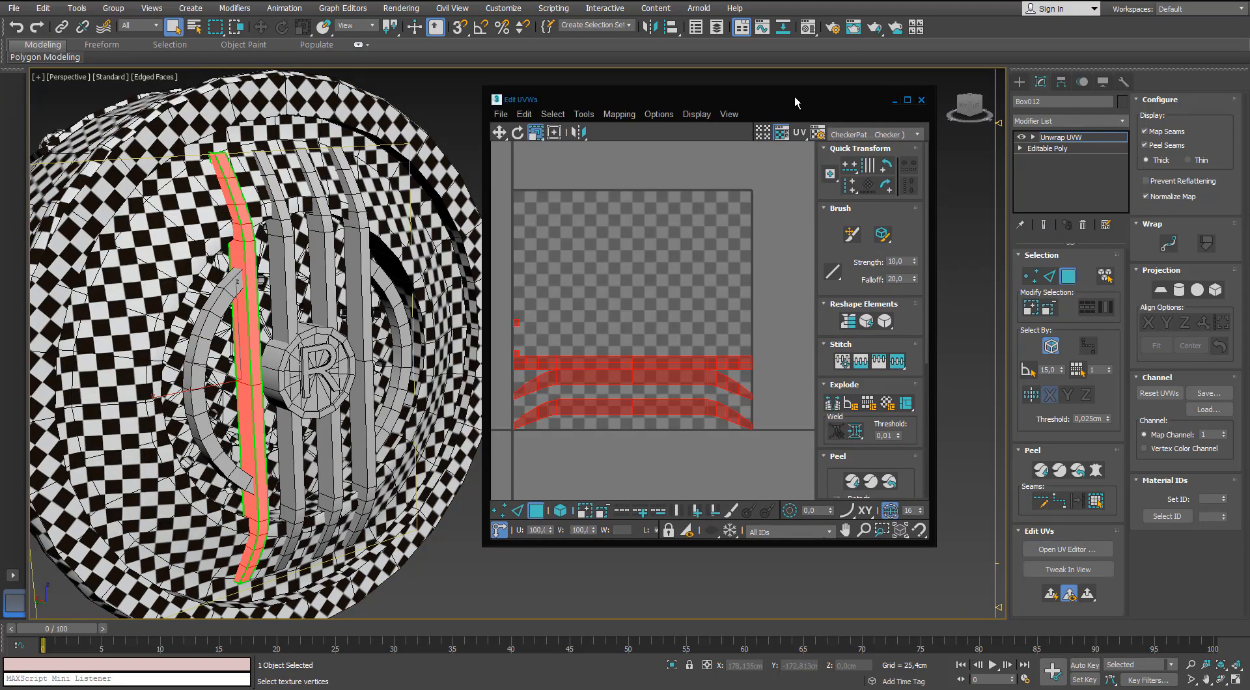
Maximize the UV editor, pack the grille bar's shells with rescaling, and hide the checker background.
double_click(794, 95)
click(1152, 508)
mouse_move(621, 384)
middle_down()
mouse_move(605, 421)
mouse_move(612, 385)
middle_up()
click(603, 512)
scroll(644, 449, up, 2)
click(1102, 26)
middle_drag(592, 290, 594, 335)
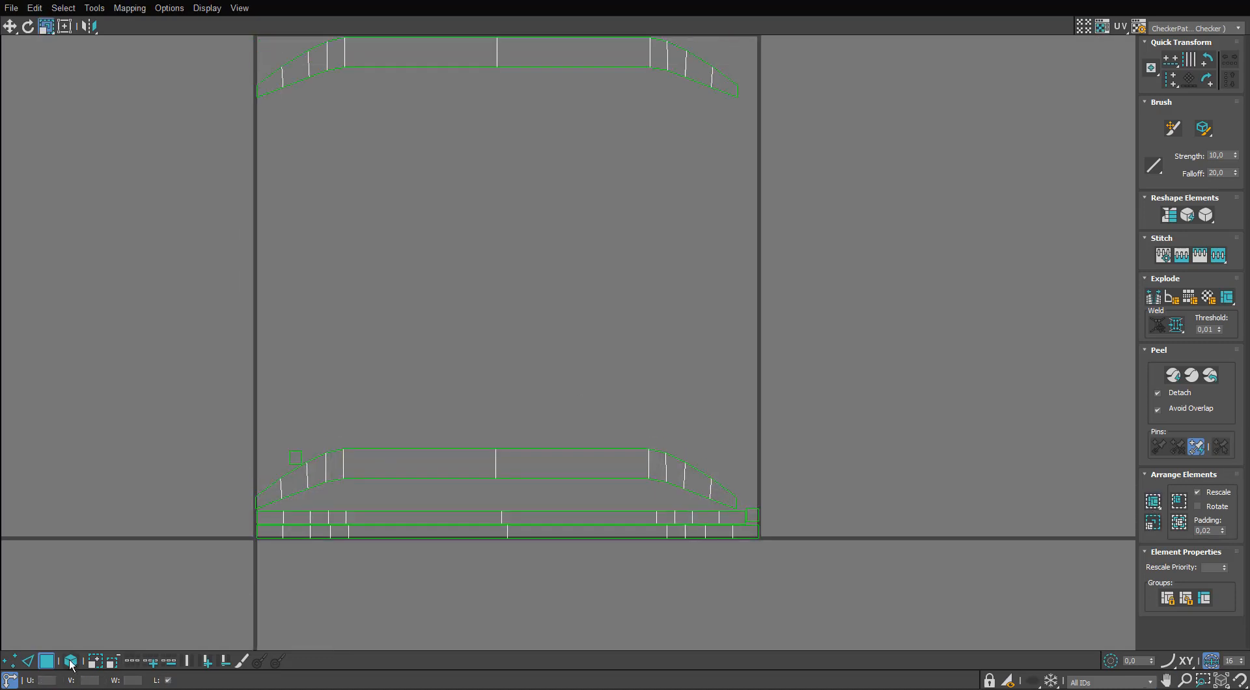
Stack the two curved side shells beneath the straight strips and gather the small end caps beside them.
click(506, 65)
shift+drag(511, 61, 529, 427)
click(528, 516)
middle_drag(527, 513, 532, 463)
scroll(532, 461, up, 2)
drag(535, 471, 486, 285)
drag(820, 470, 806, 424)
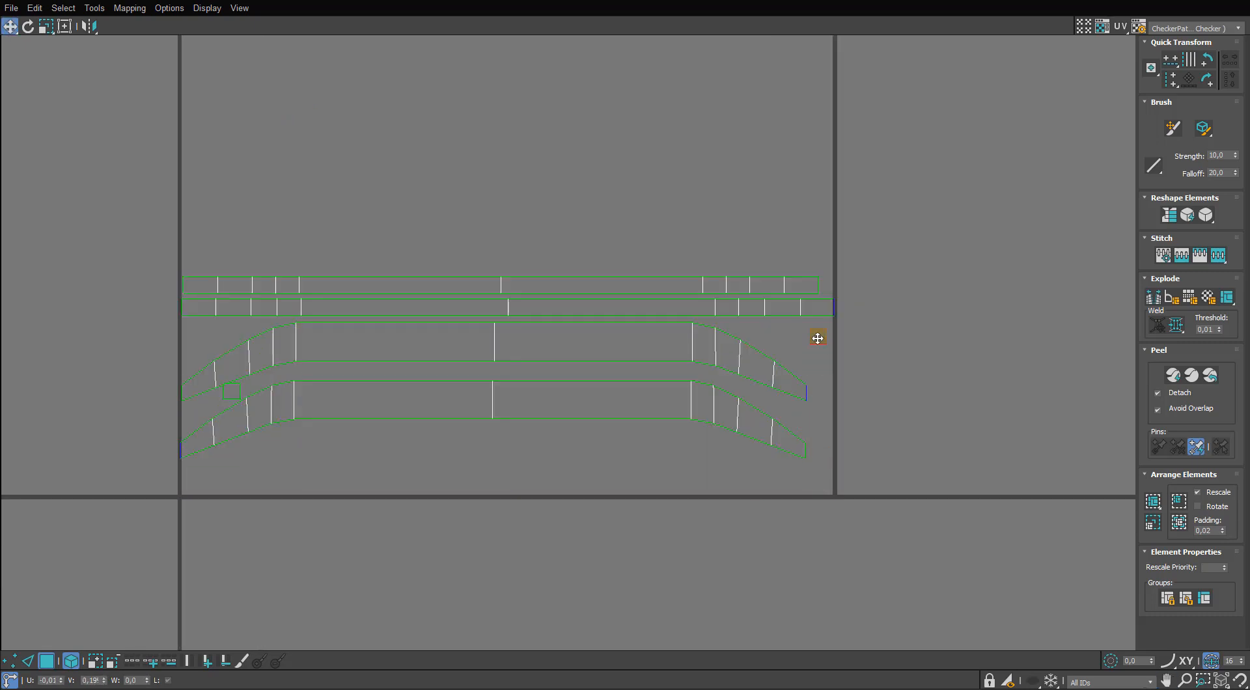
Scale all of the grille bar's UV shells down together and place them outside the UV tile's lower-left corner.
drag(909, 273, 657, 410)
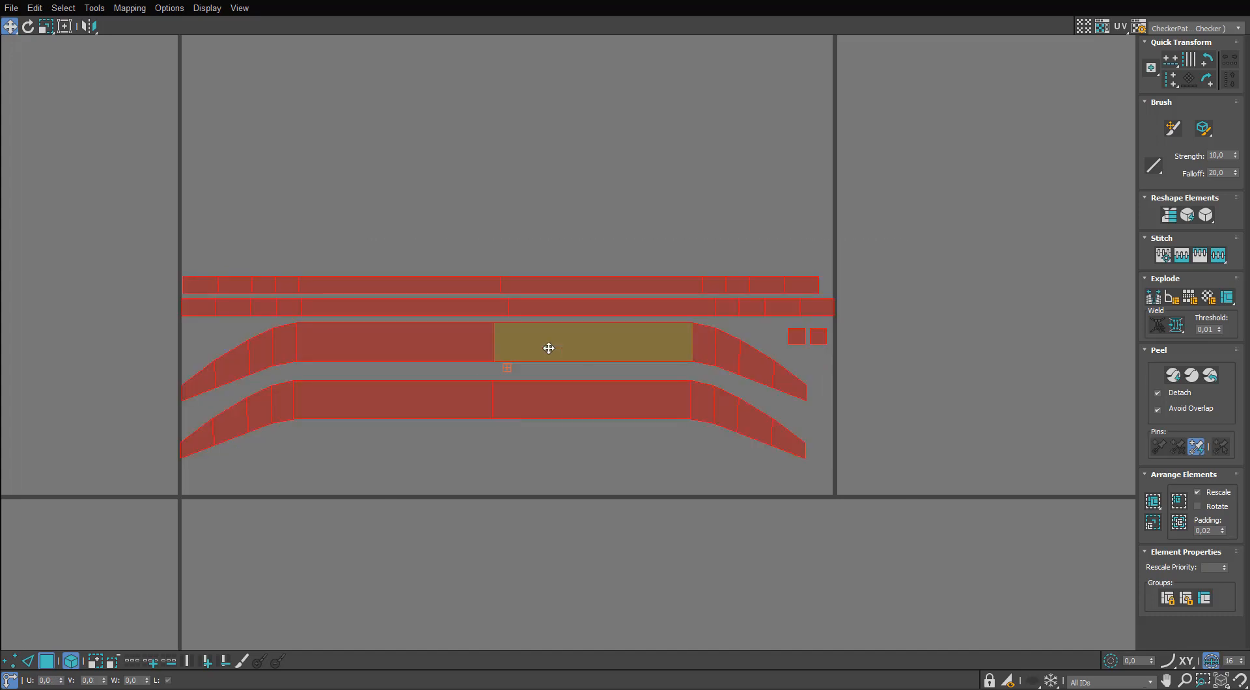
key(r)
drag(547, 345, 317, 530)
key(w)
middle_drag(316, 530, 343, 492)
scroll(343, 492, down, 2)
drag(343, 492, 184, 553)
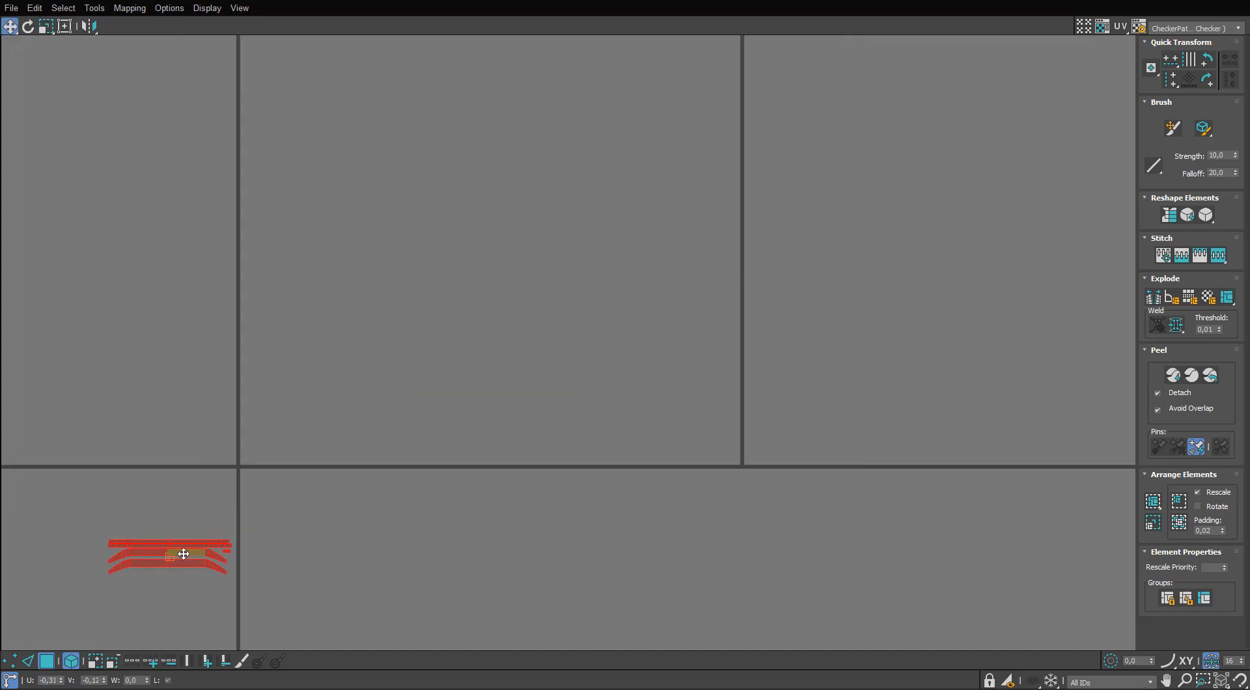
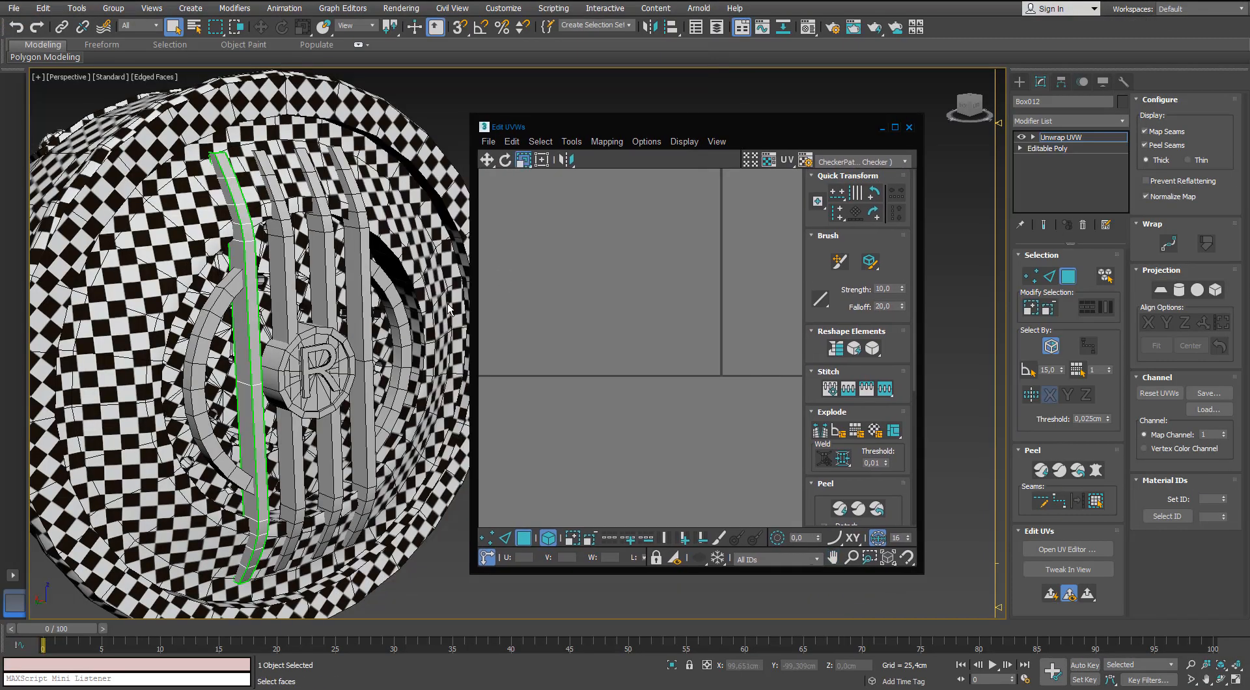
Show the checker material on the first grille bar and scale its UV shells to match the surrounding checker density, leaving the editors closed.
alt+middle_drag(449, 309, 416, 426)
key(m)
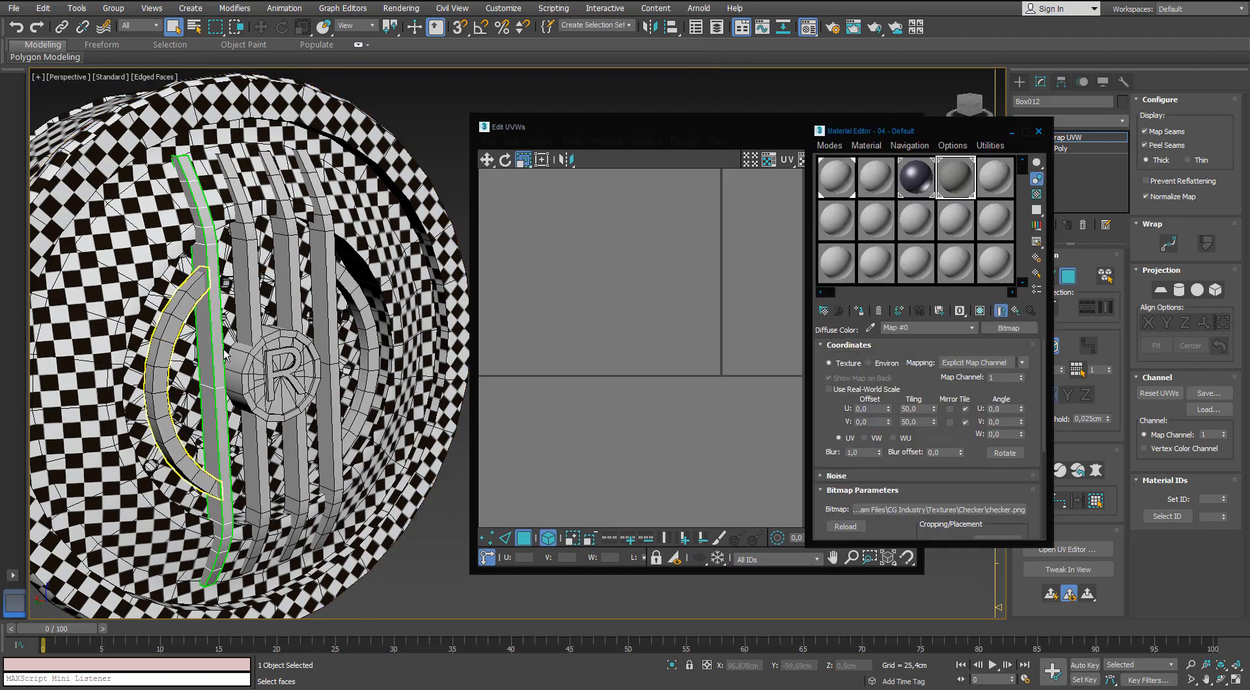
drag(312, 347, 216, 353)
middle_drag(527, 449, 621, 322)
drag(656, 296, 570, 345)
scroll(571, 345, up, 3)
scroll(572, 371, down, 5)
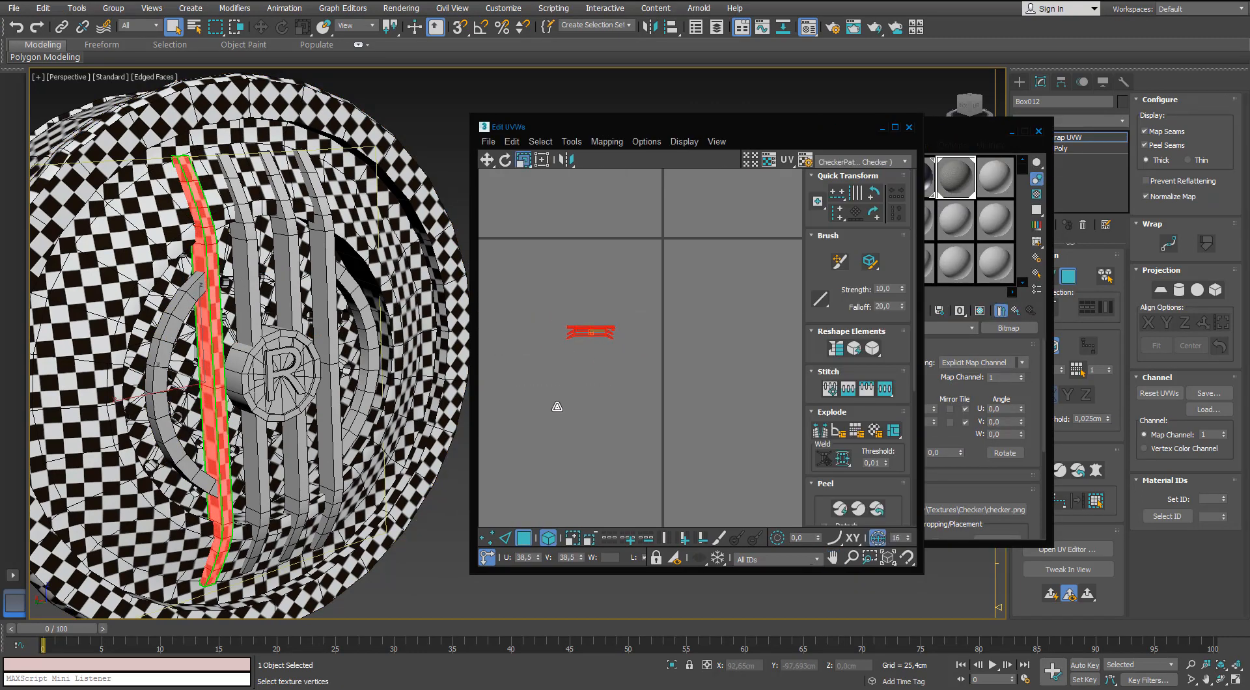
scroll(208, 346, up, 5)
scroll(208, 346, down, 5)
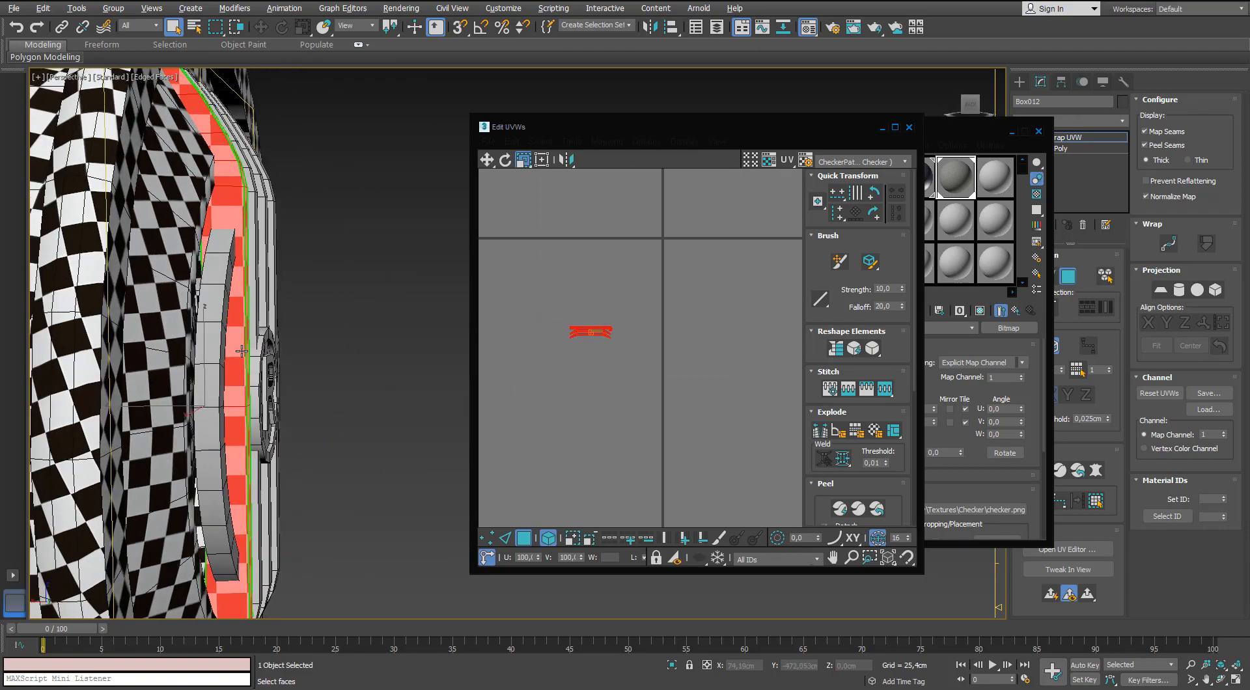
drag(585, 329, 585, 321)
alt+middle_drag(152, 297, 195, 290)
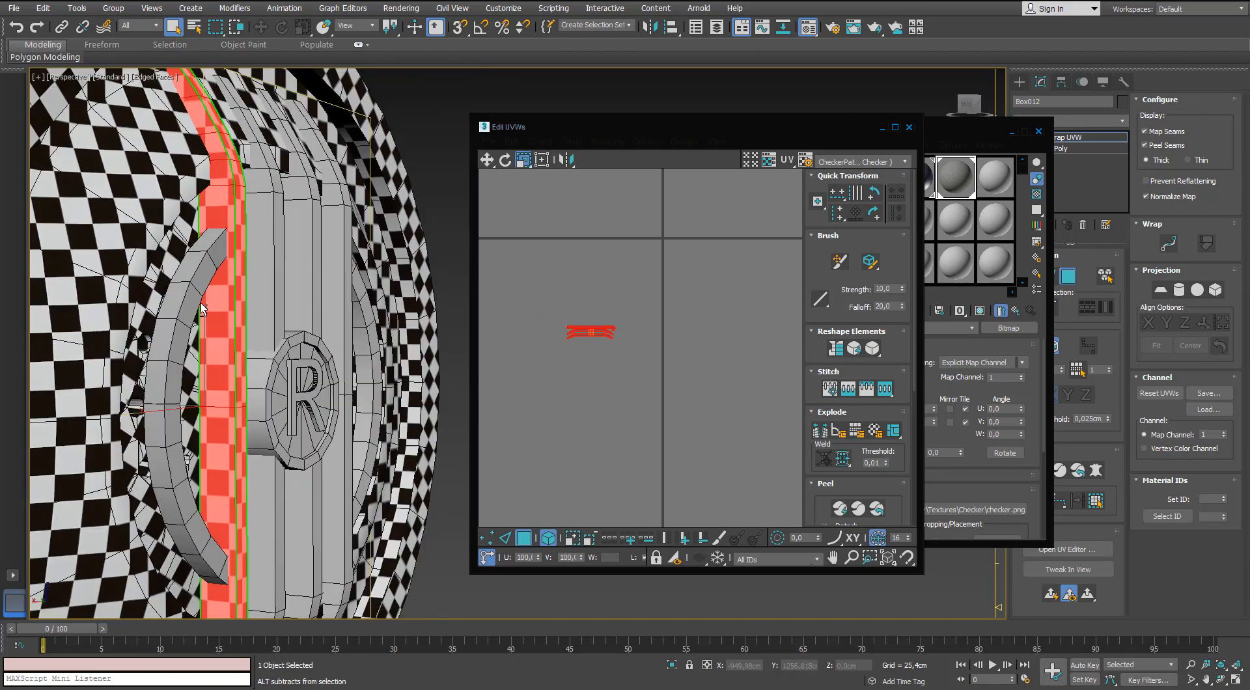
scroll(195, 289, down, 4)
scroll(515, 313, down, 2)
click(908, 130)
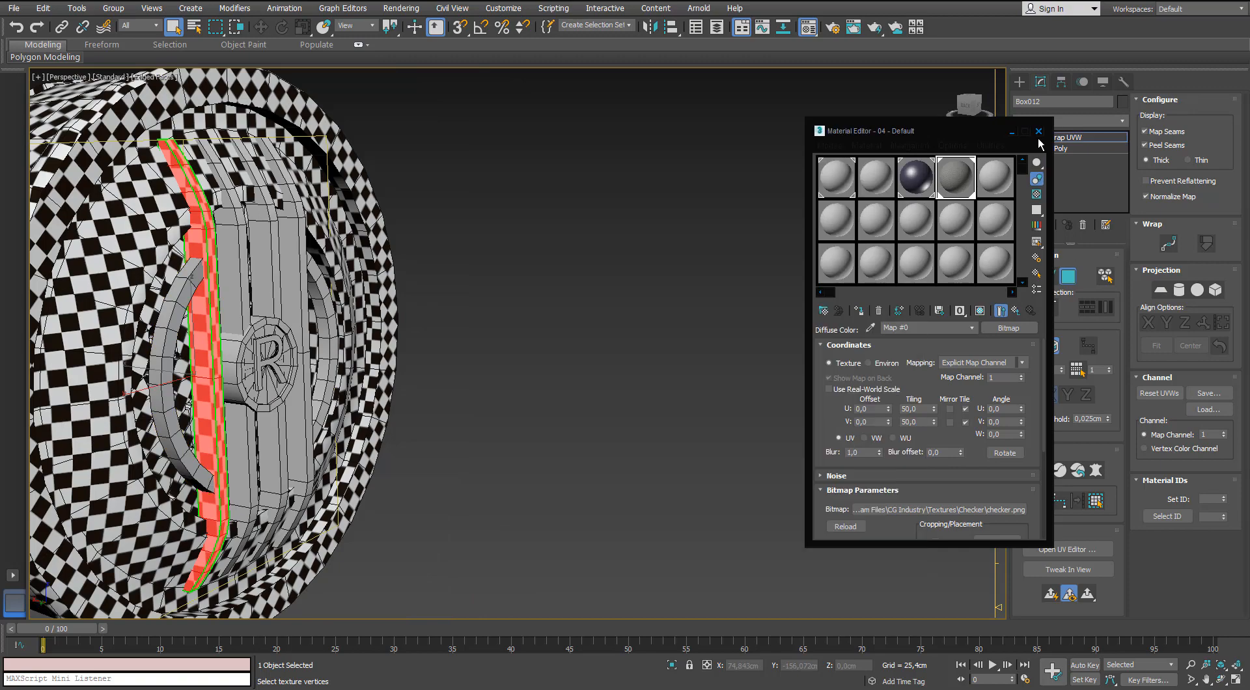
click(1038, 133)
Leave face editing and assign the checker material to all of the microphone's objects at once.
scroll(614, 262, down, 5)
click(561, 267)
middle_drag(561, 267, 548, 201)
scroll(548, 201, down, 3)
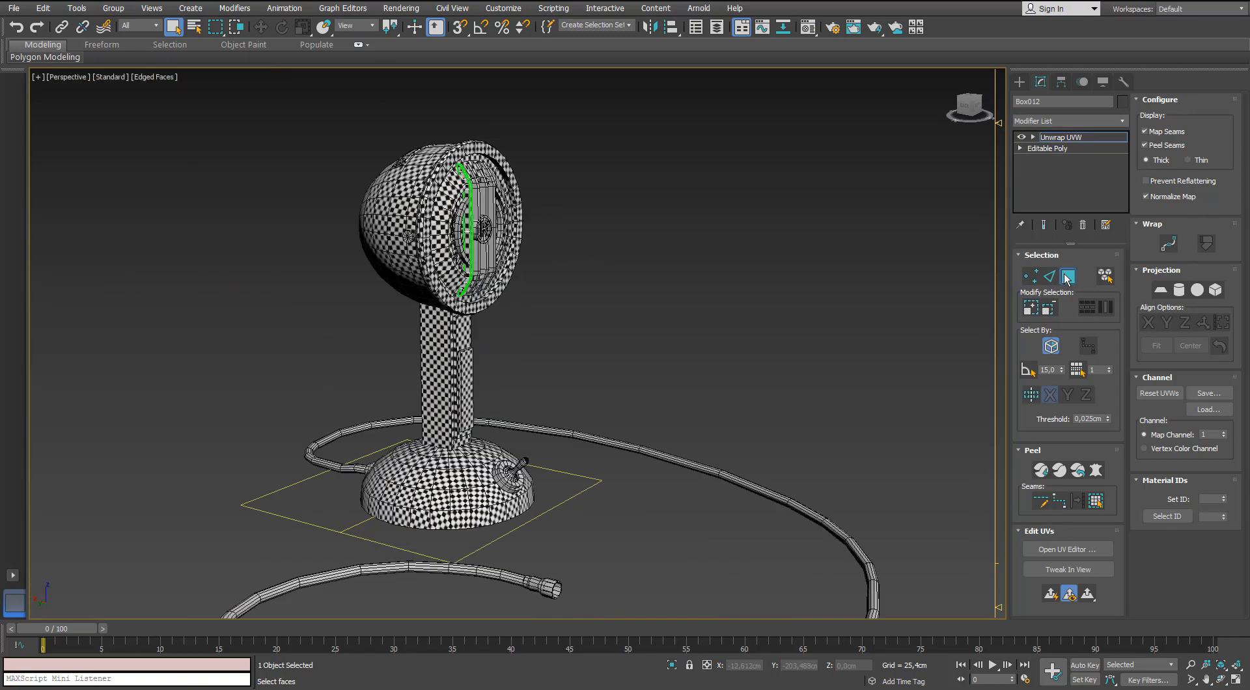
click(1067, 276)
click(522, 261)
scroll(491, 237, down, 7)
drag(737, 119, 285, 441)
scroll(495, 248, up, 6)
key(m)
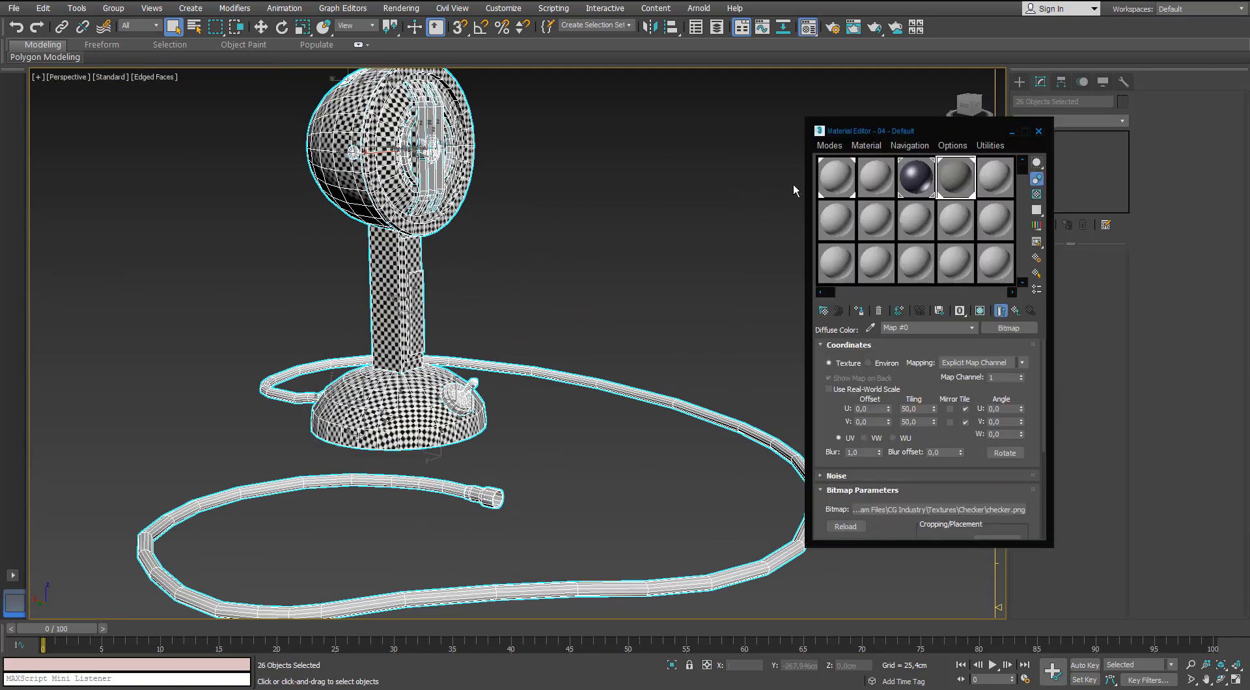
click(859, 310)
click(1038, 131)
click(544, 195)
Copy the Unwrap UVW modifier from the finished first grille bar.
scroll(416, 260, up, 10)
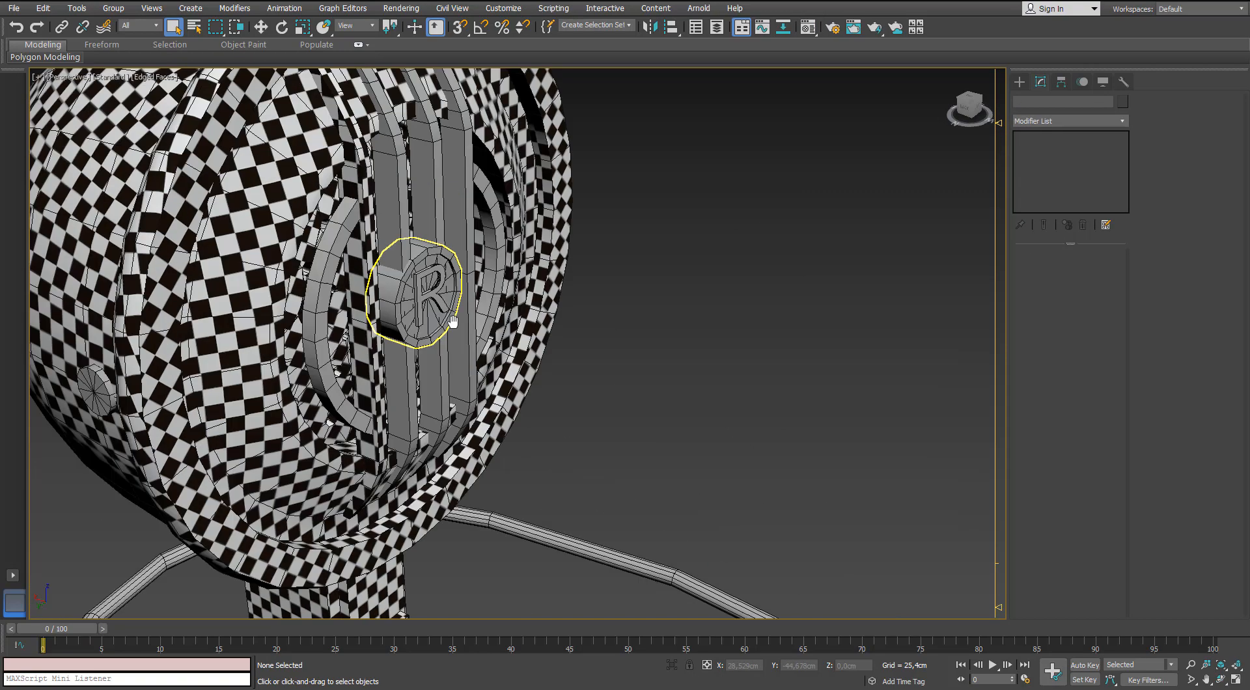
click(358, 235)
right_click(1067, 137)
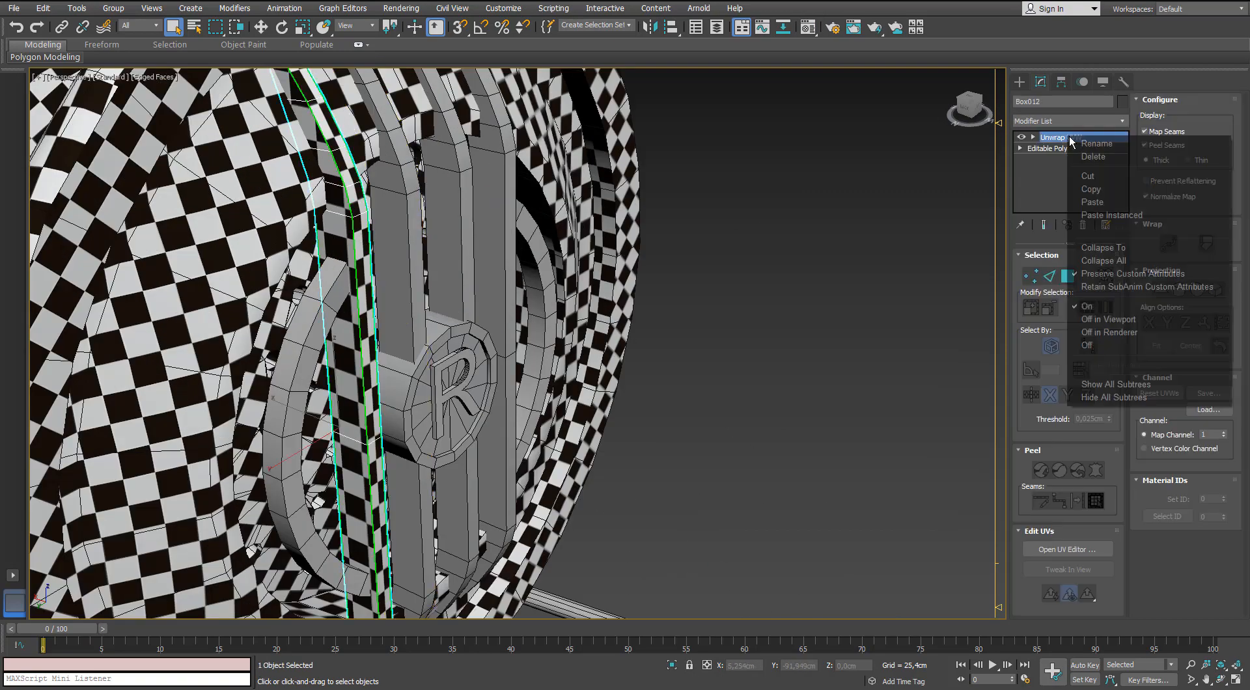
click(1091, 190)
click(774, 221)
Select the three remaining straight grille bars and convert them to Editable Poly.
click(397, 247)
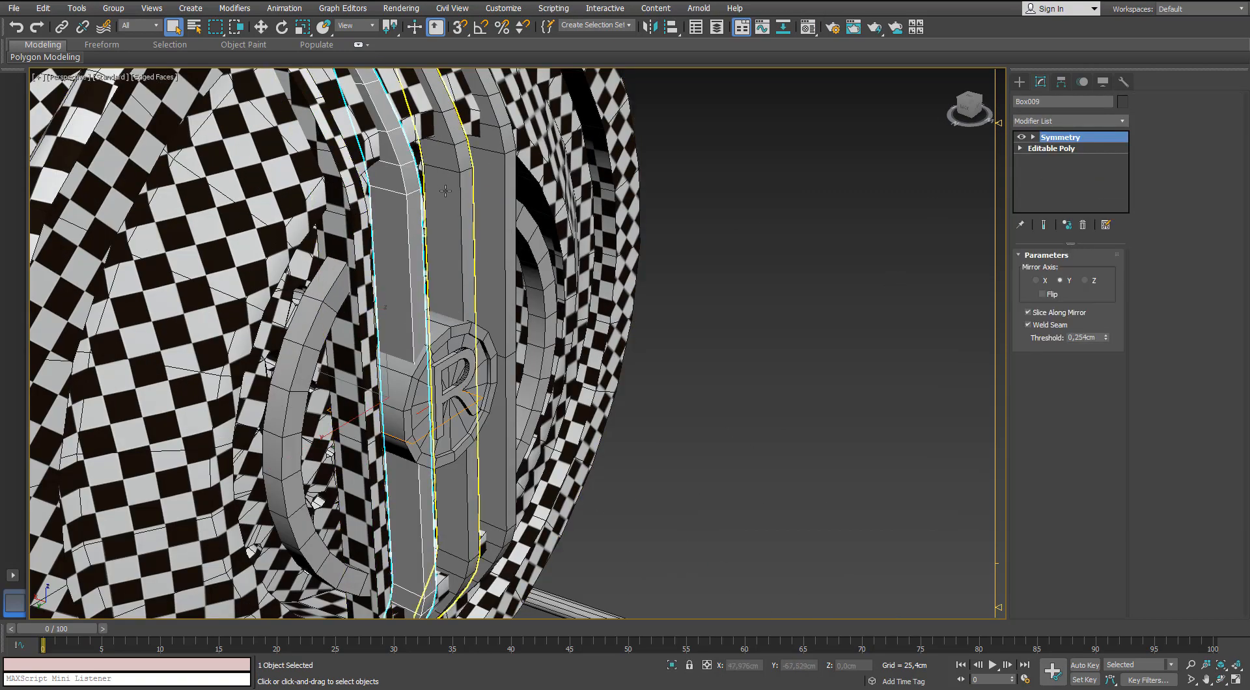
ctrl+click(451, 191)
ctrl+click(489, 185)
right_click(489, 185)
mouse_move(528, 325)
click(457, 330)
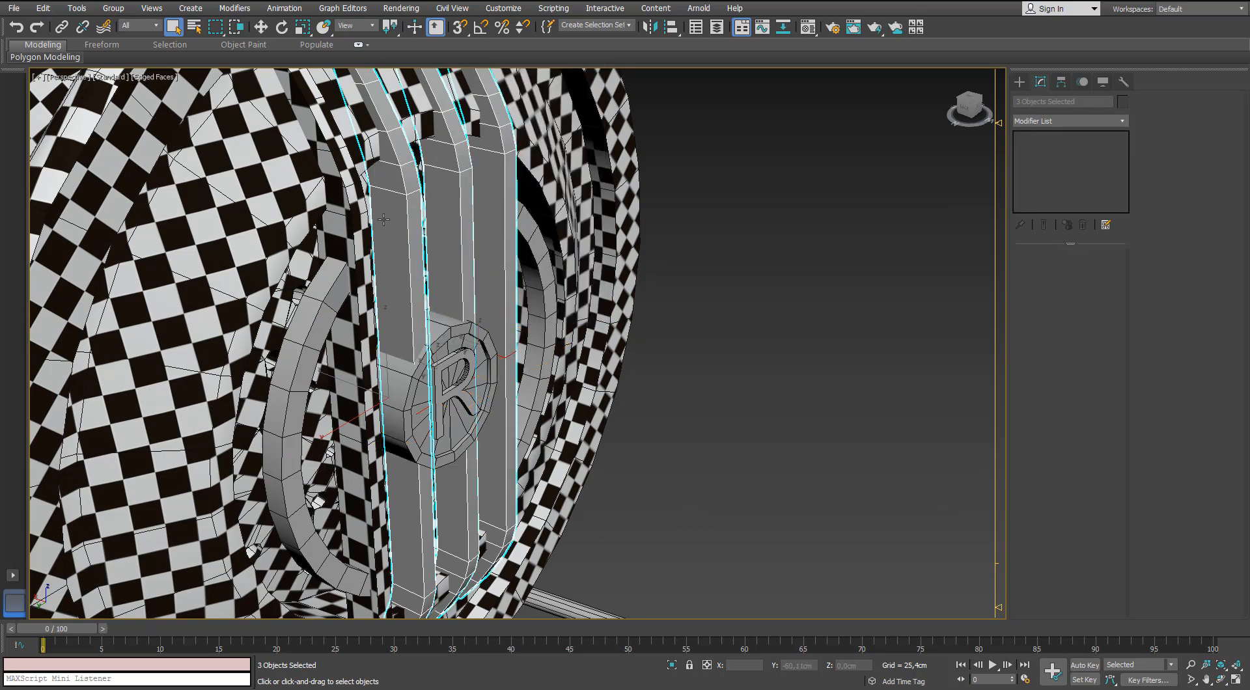
Paste the copied Unwrap UVW modifier onto each of the three remaining straight grille bars.
click(398, 255)
right_click(1019, 166)
click(1048, 228)
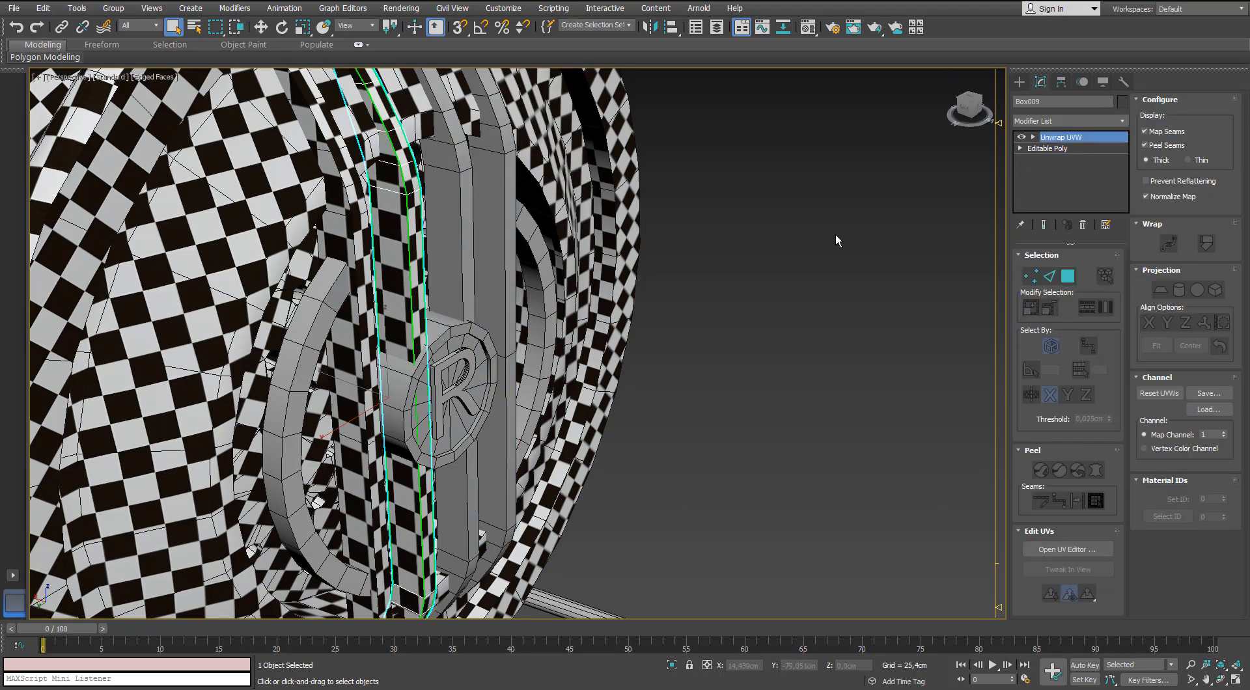
right_click(1040, 192)
click(1049, 201)
click(492, 221)
right_click(1065, 173)
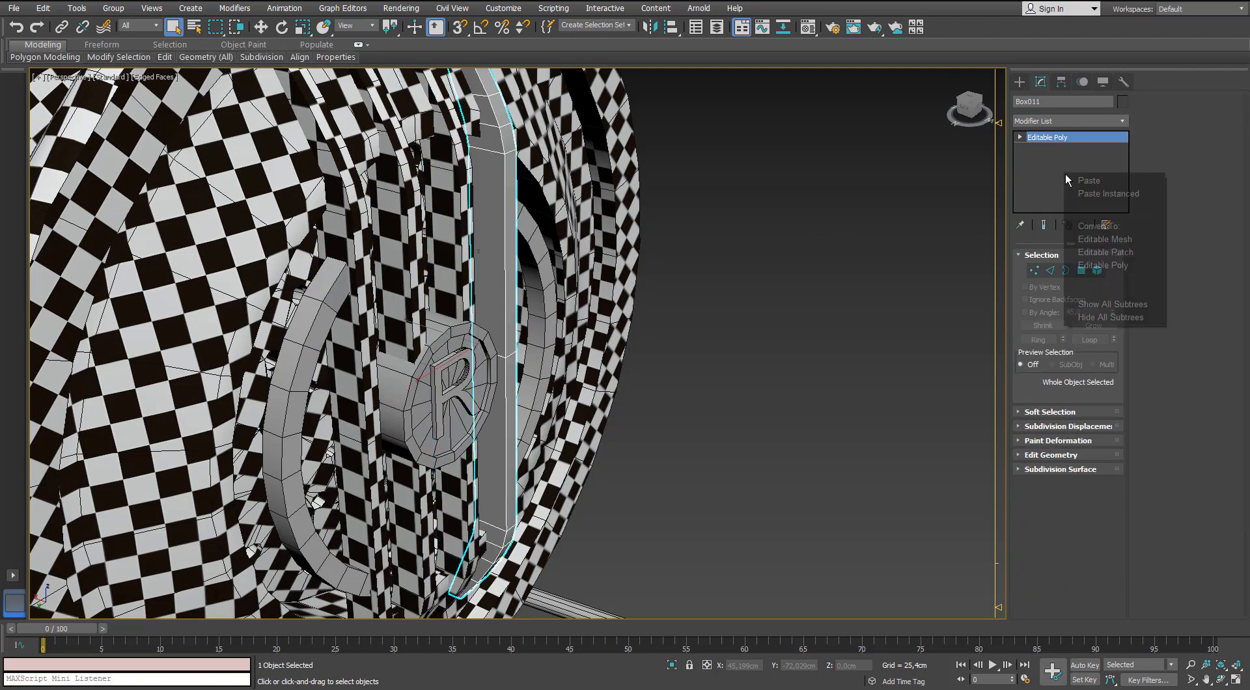
click(1074, 181)
click(753, 311)
Add an Unwrap UVW modifier to the curved bar beside the grille and open its UV editor.
alt+middle_drag(753, 311, 791, 274)
scroll(763, 284, down, 4)
scroll(426, 215, up, 4)
click(424, 211)
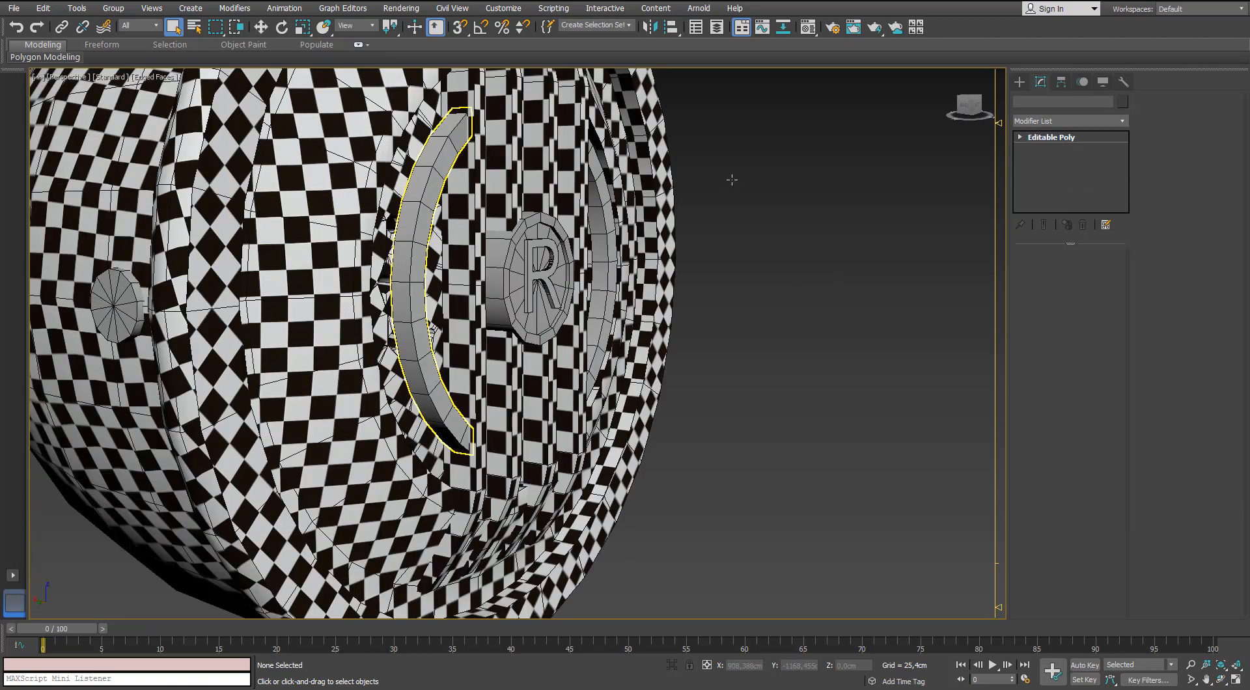
click(1122, 123)
key(u)
key(Return)
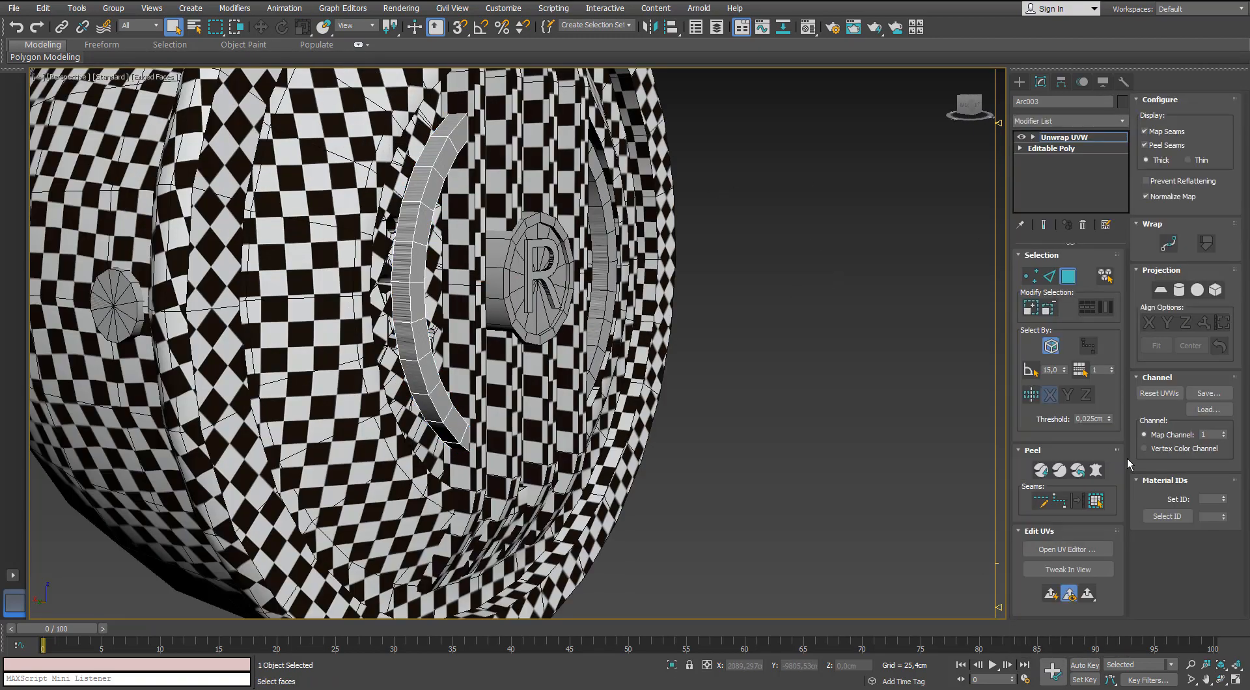
click(1084, 548)
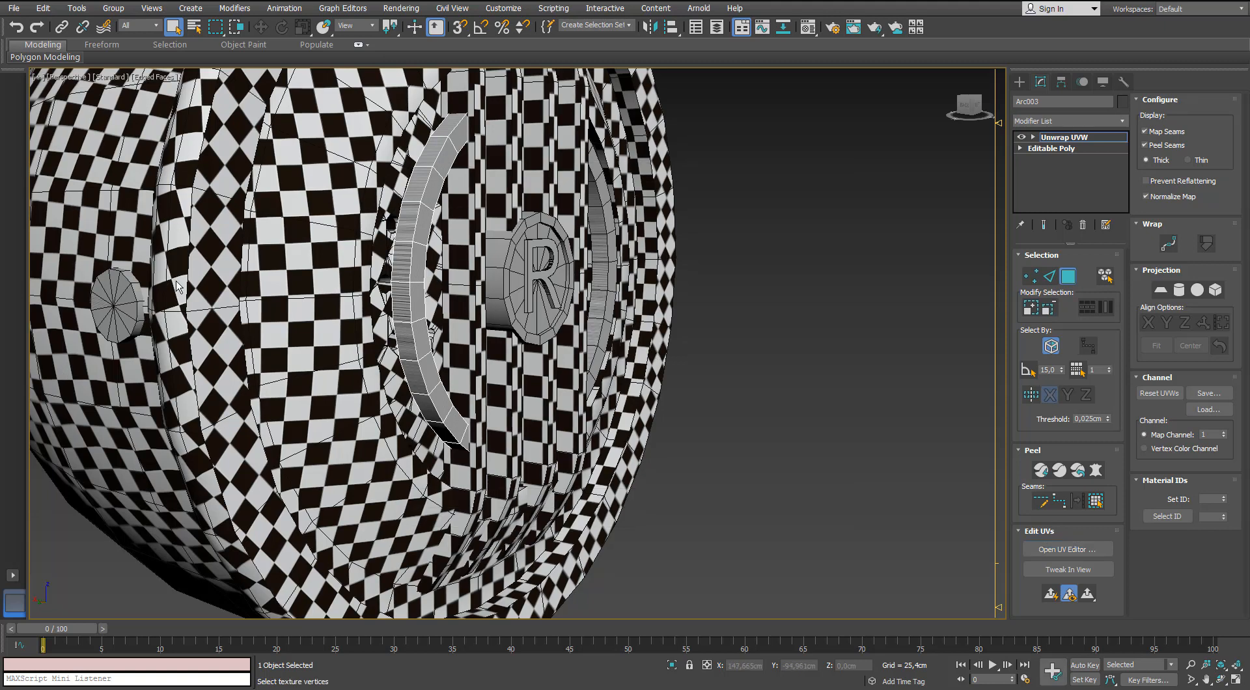
Apply Normal Mapping to all of the curved bar's faces to split them into separate UV shells.
drag(499, 110, 914, 201)
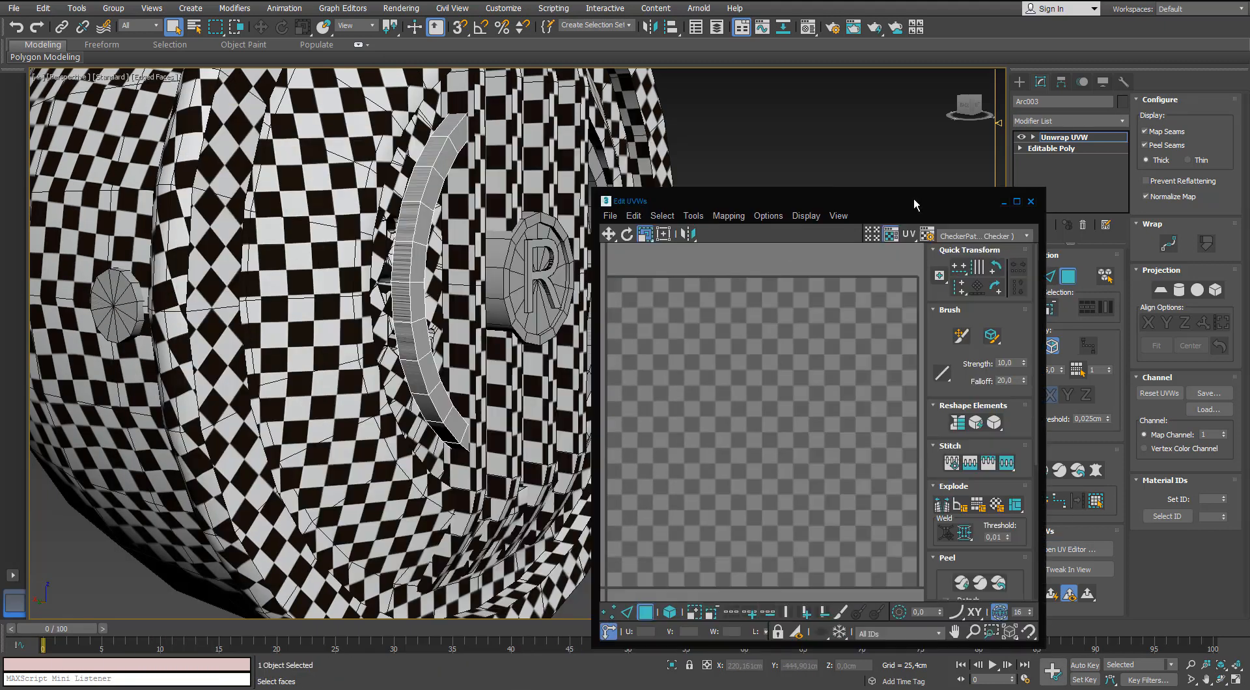
click(1090, 504)
click(727, 216)
click(753, 249)
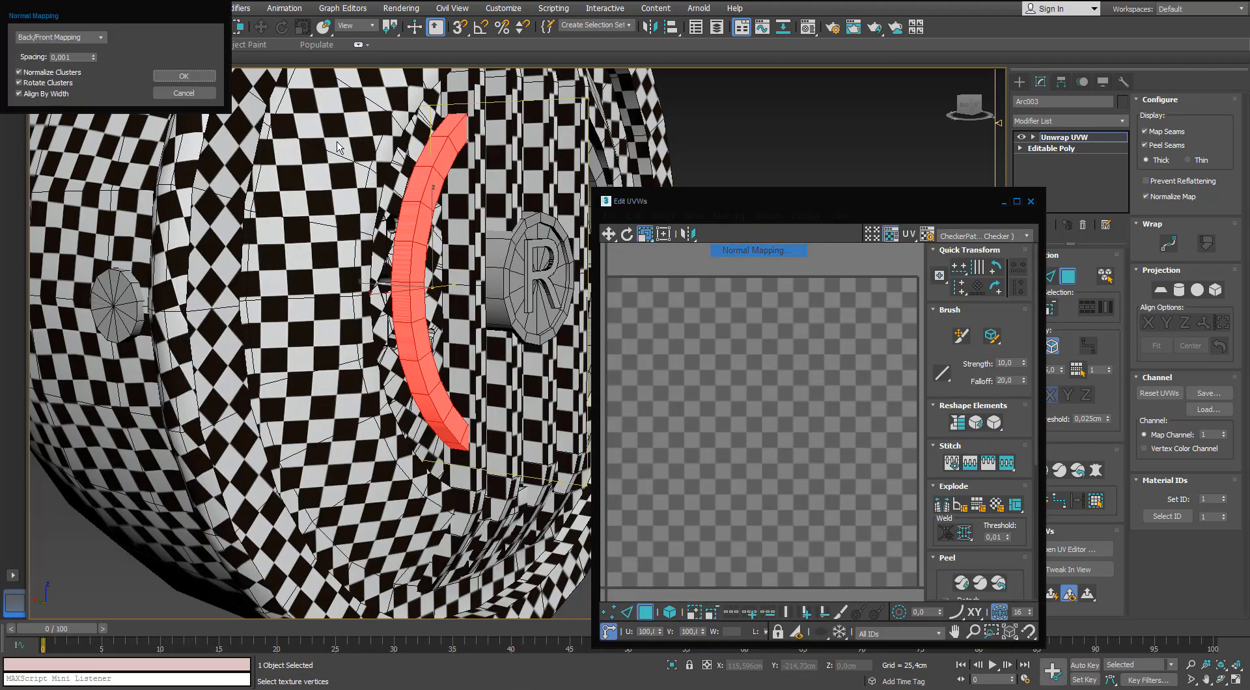
click(101, 37)
click(68, 85)
click(184, 77)
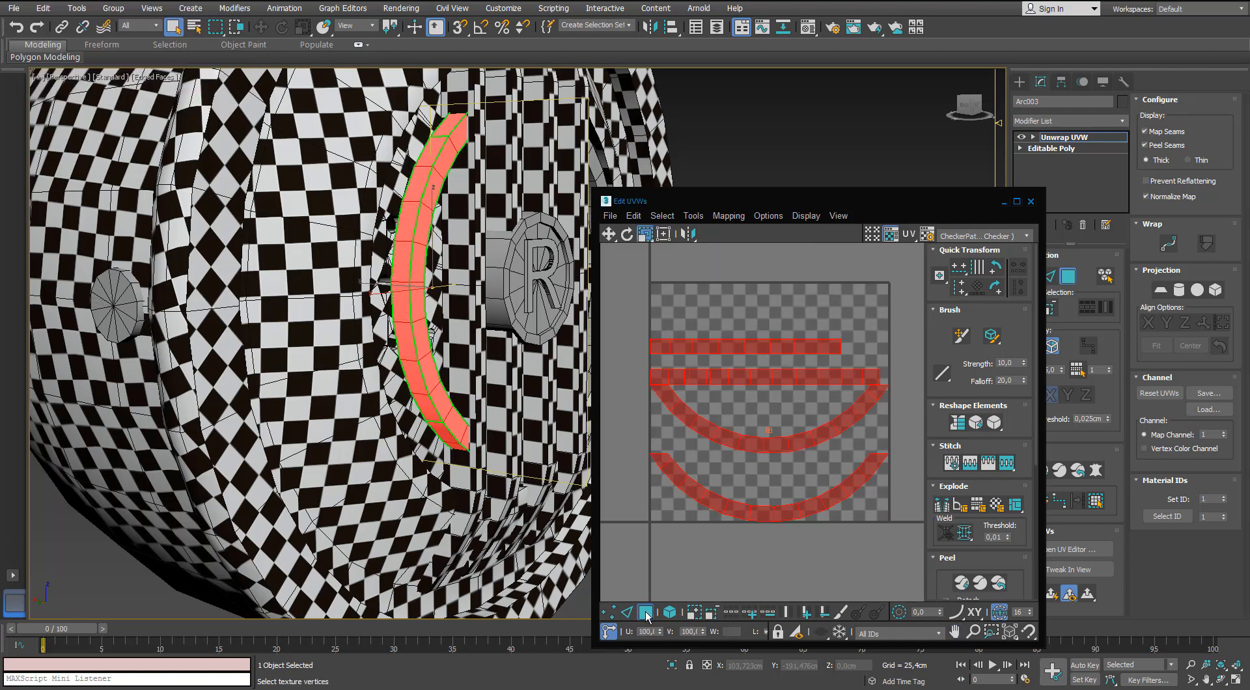
Move the curved side shells closer together and separate the overlapping straight strip pieces from each other.
click(698, 569)
click(739, 509)
drag(774, 443, 774, 474)
key(ctrl+z)
key(w)
drag(785, 377, 793, 401)
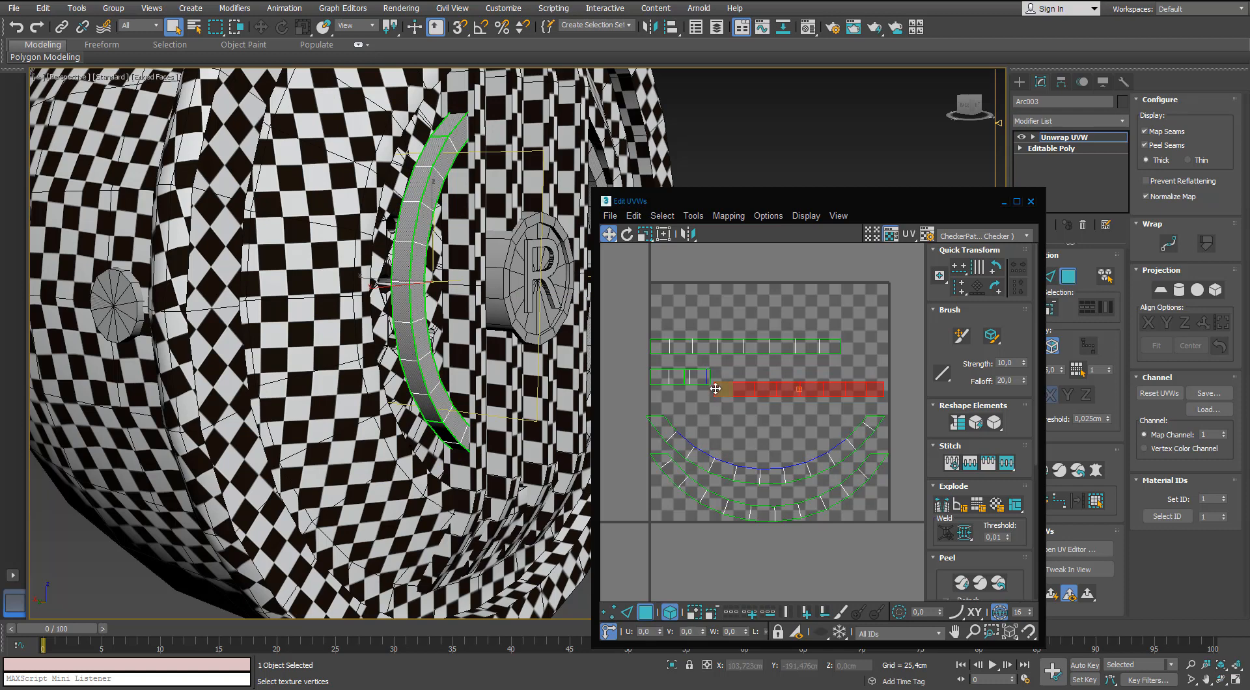
drag(698, 378, 718, 427)
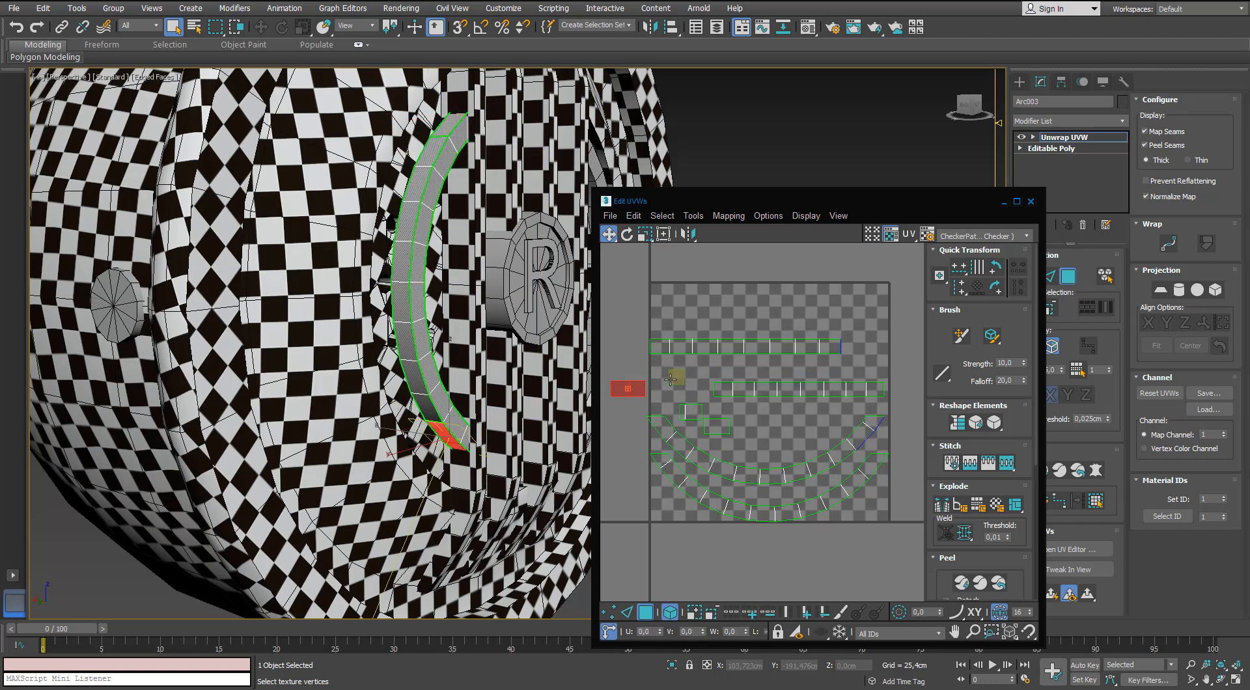
Stitch the short strip segments to the long straight strip along their shared end edges.
key(2)
click(684, 378)
mouse_move(744, 375)
middle_down()
mouse_move(728, 342)
mouse_move(770, 352)
mouse_move(772, 370)
mouse_move(754, 373)
mouse_move(781, 393)
mouse_move(779, 363)
mouse_move(762, 376)
middle_up()
key(s)
click(702, 352)
scroll(723, 377, down, 2)
scroll(784, 384, up, 1)
key(1)
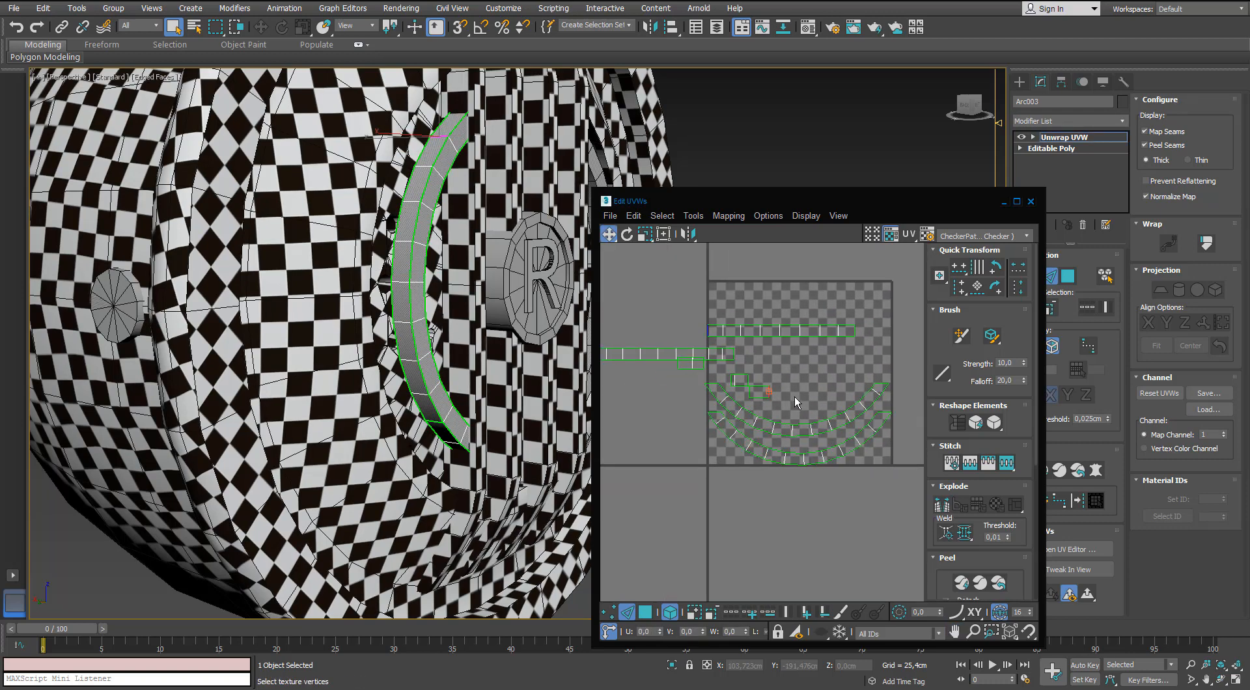
scroll(794, 397, up, 2)
key(s)
scroll(736, 390, down, 2)
middle_drag(731, 384, 711, 341)
scroll(809, 319, up, 3)
scroll(807, 320, down, 1)
scroll(751, 319, down, 1)
key(s)
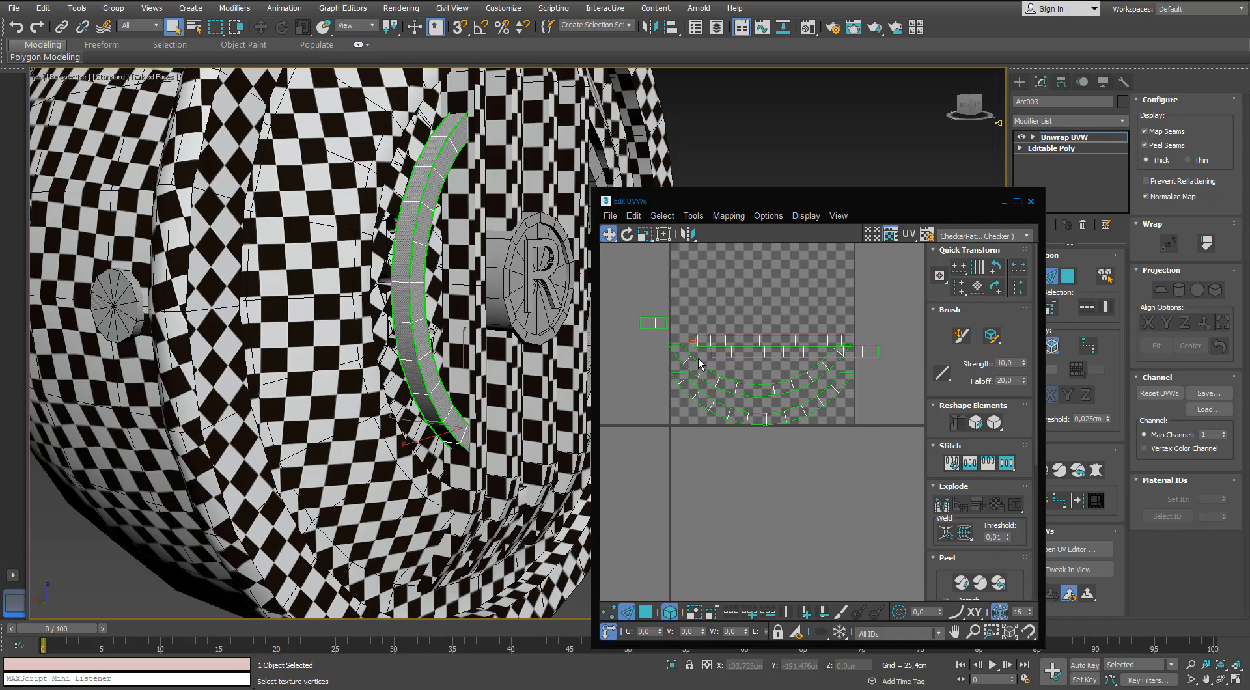
Line up the joined long strip just below the other straight strip, over the curved side shells.
scroll(698, 364, up, 2)
alt+middle_drag(527, 354, 491, 352)
middle_drag(808, 321, 803, 307)
scroll(806, 313, down, 2)
click(818, 353)
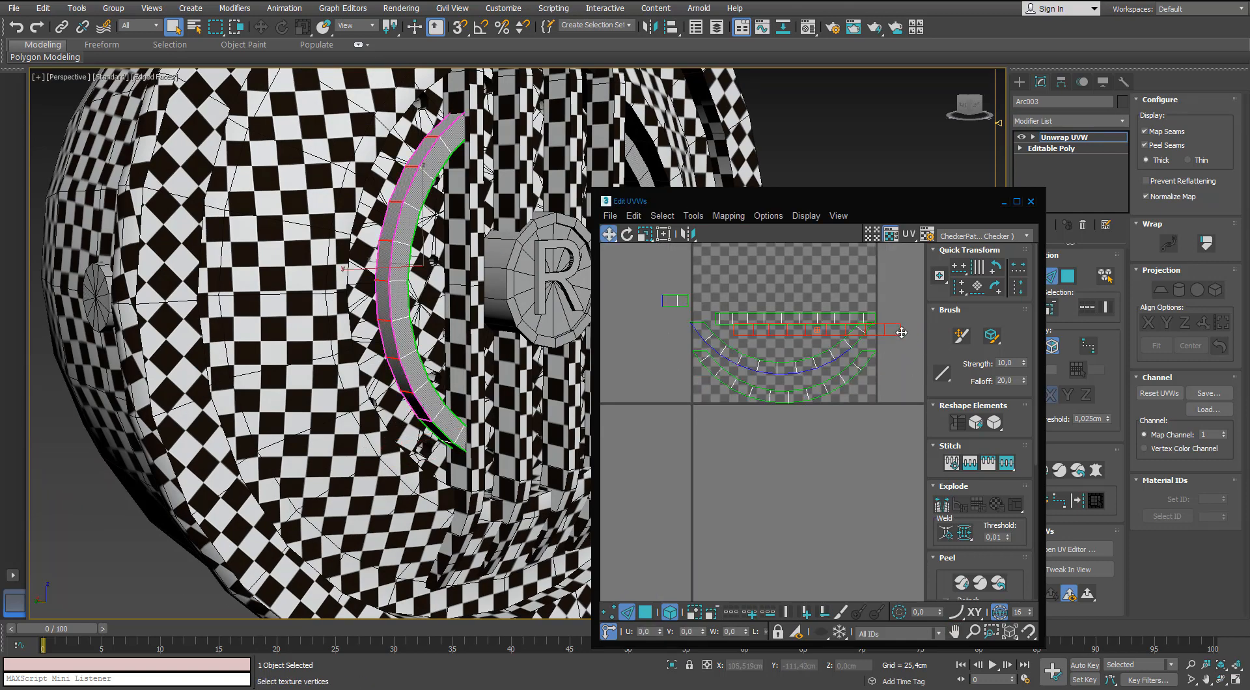
middle_drag(904, 357, 836, 366)
click(645, 612)
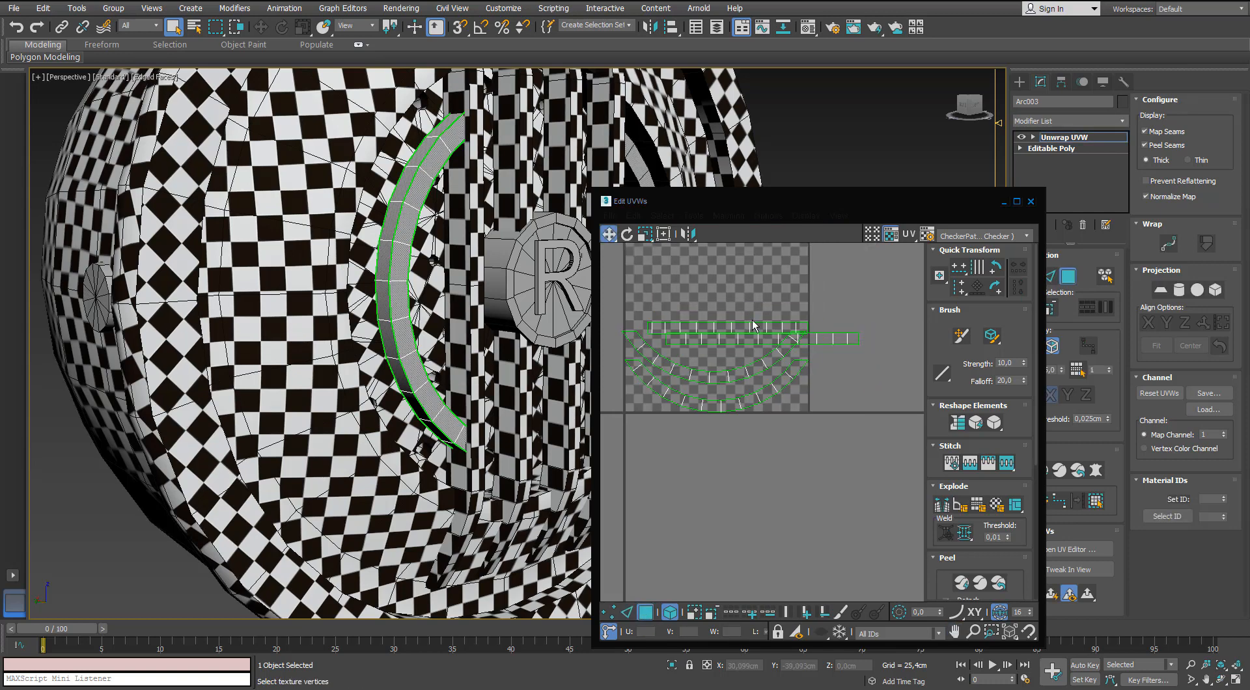
drag(746, 344, 717, 300)
ctrl+click(714, 316)
Scale all of the curved bar's UV shells down to match the surrounding checkers and place them outside the UV tile's lower-right corner.
drag(817, 274, 718, 445)
key(r)
key(w)
drag(727, 343, 808, 535)
alt+middle_drag(280, 274, 368, 276)
middle_drag(680, 385, 662, 383)
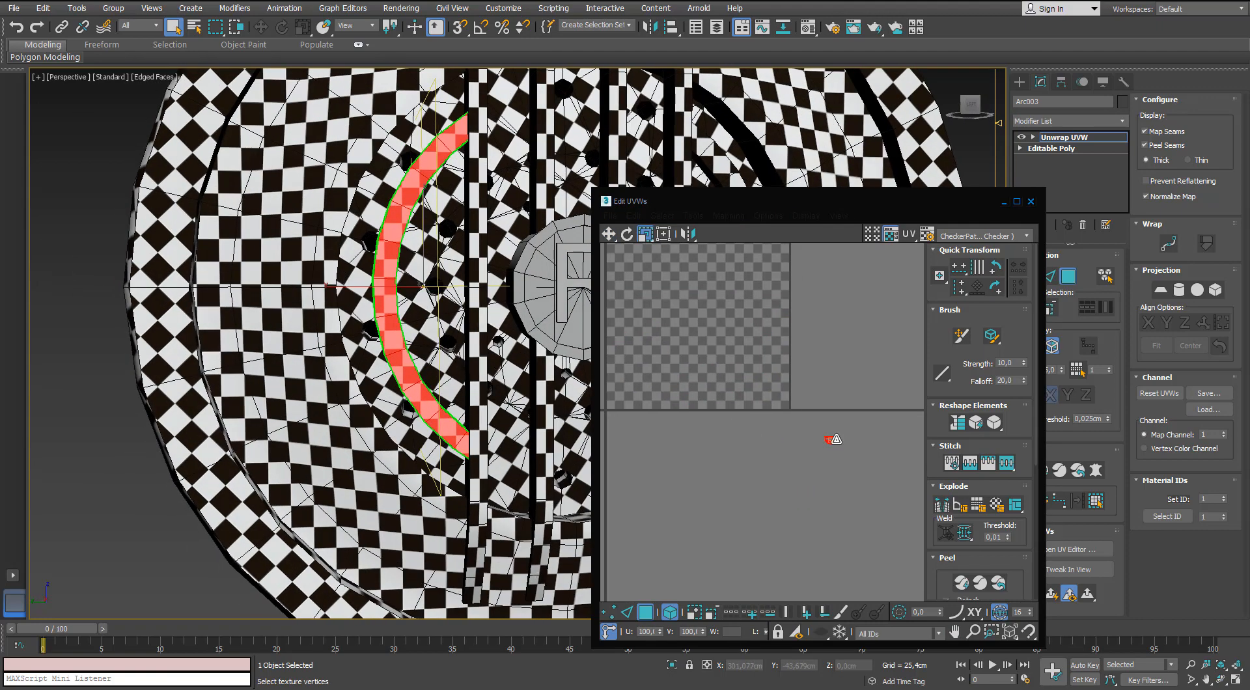
drag(836, 440, 826, 451)
click(754, 481)
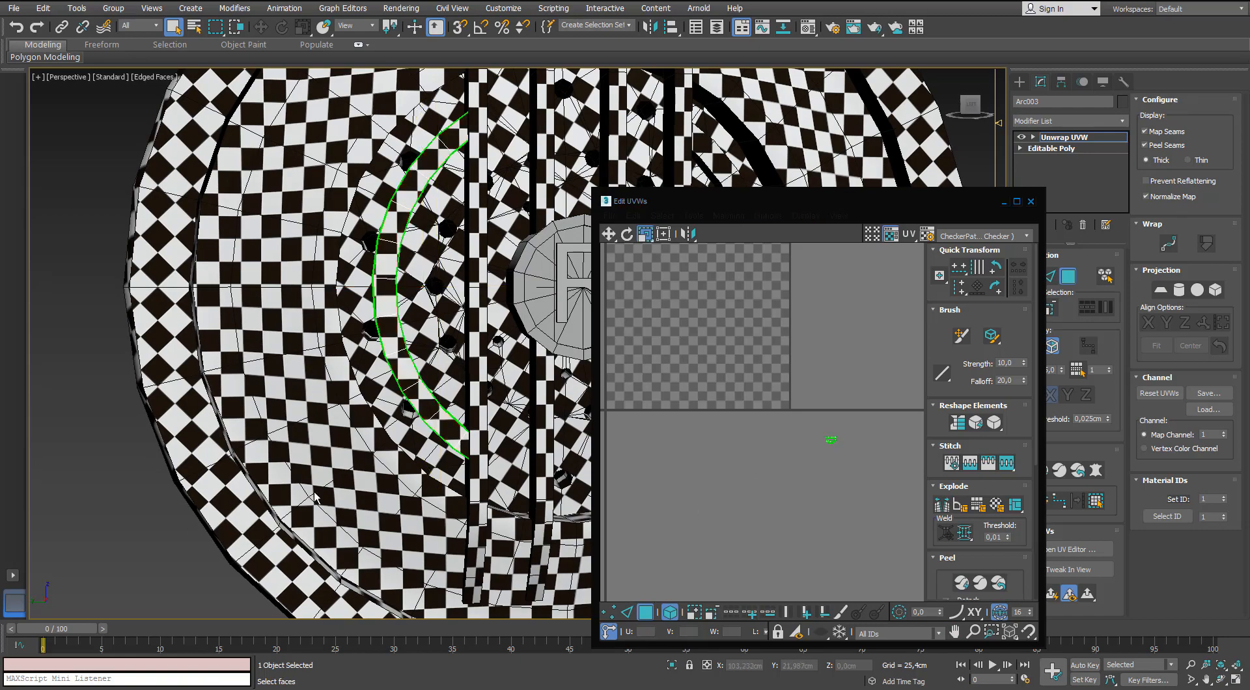
click(1030, 201)
click(1064, 282)
click(985, 273)
Delete the centre vertex of the round badge's front face and collapse the resulting inner border into a single point.
alt+middle_drag(846, 286, 917, 326)
click(690, 353)
alt+middle_drag(690, 352, 698, 319)
scroll(699, 288, up, 5)
key(1)
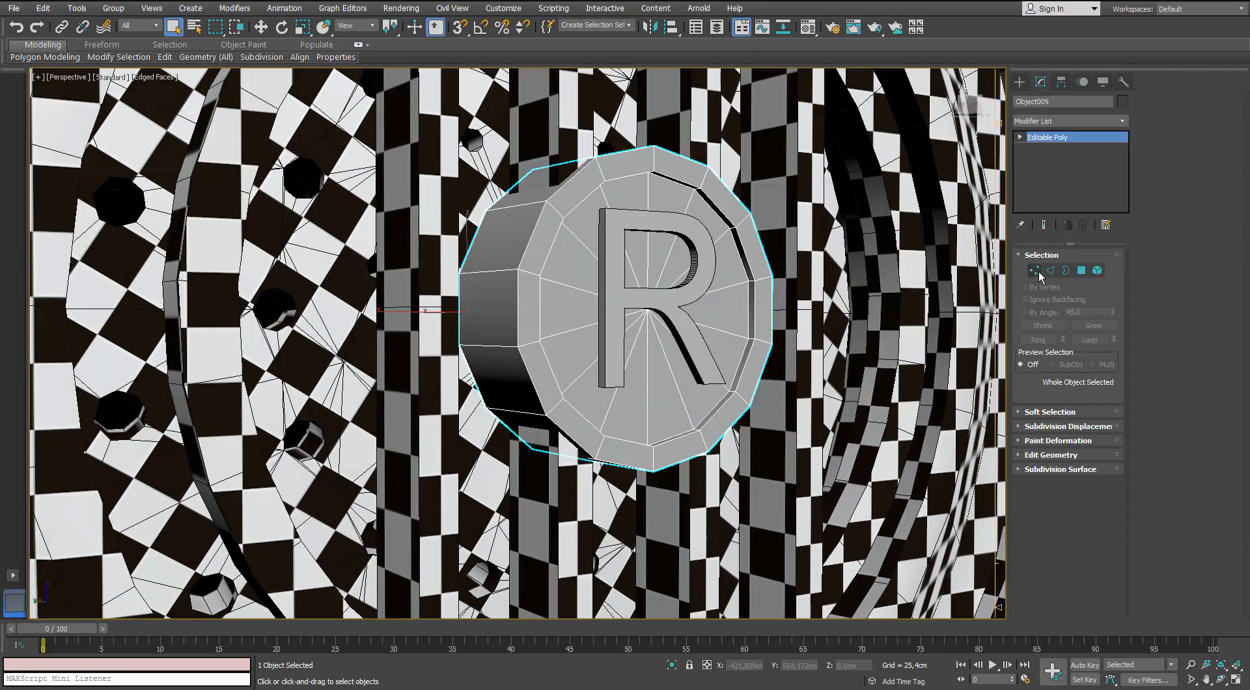
scroll(651, 313, up, 4)
key(Delete)
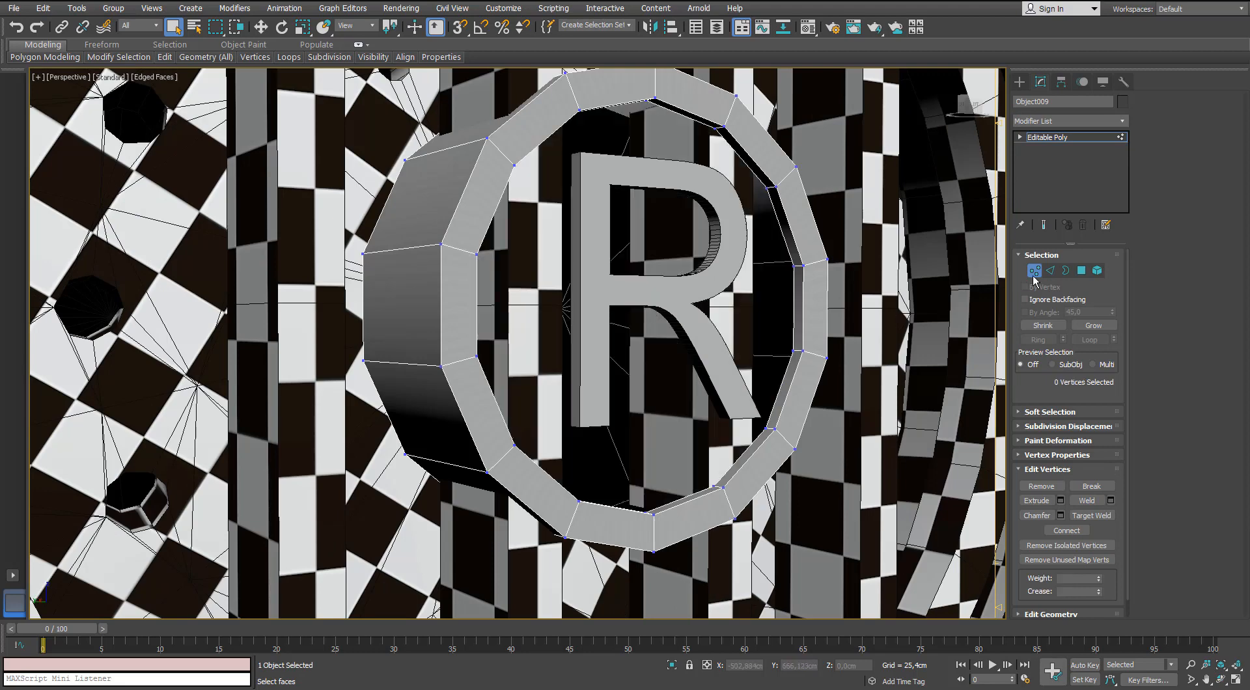
key(3)
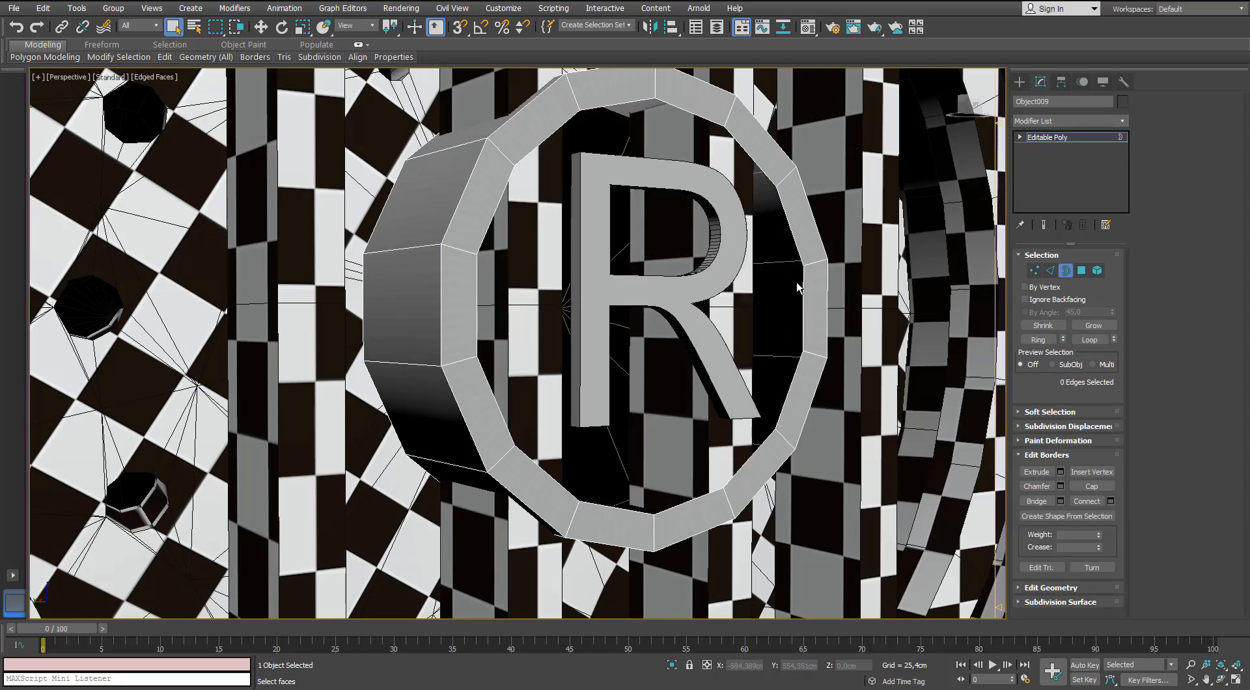
right_click(799, 278)
click(763, 145)
Delete the raised letter R from the front of the round badge.
scroll(672, 221, down, 5)
alt+middle_drag(673, 221, 689, 252)
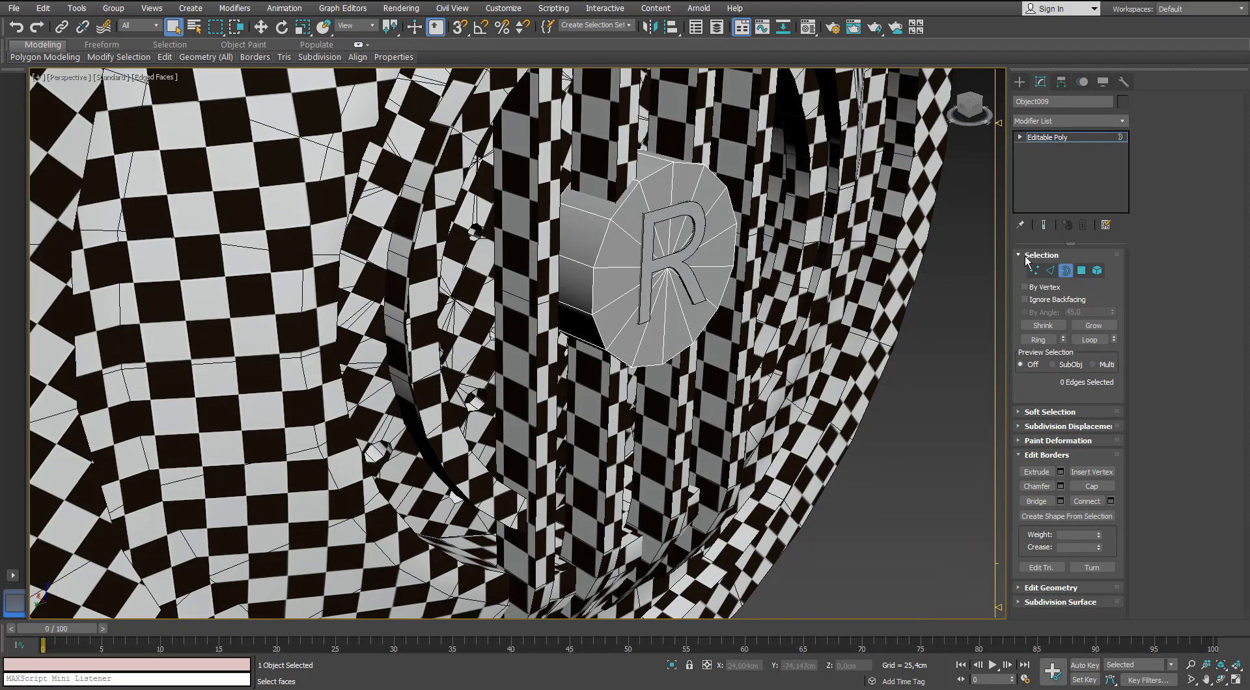
click(1066, 271)
click(649, 218)
key(Delete)
Add an Unwrap UVW modifier to the round badge, turn off Map Seams and select the edge loop around its front rim.
click(650, 219)
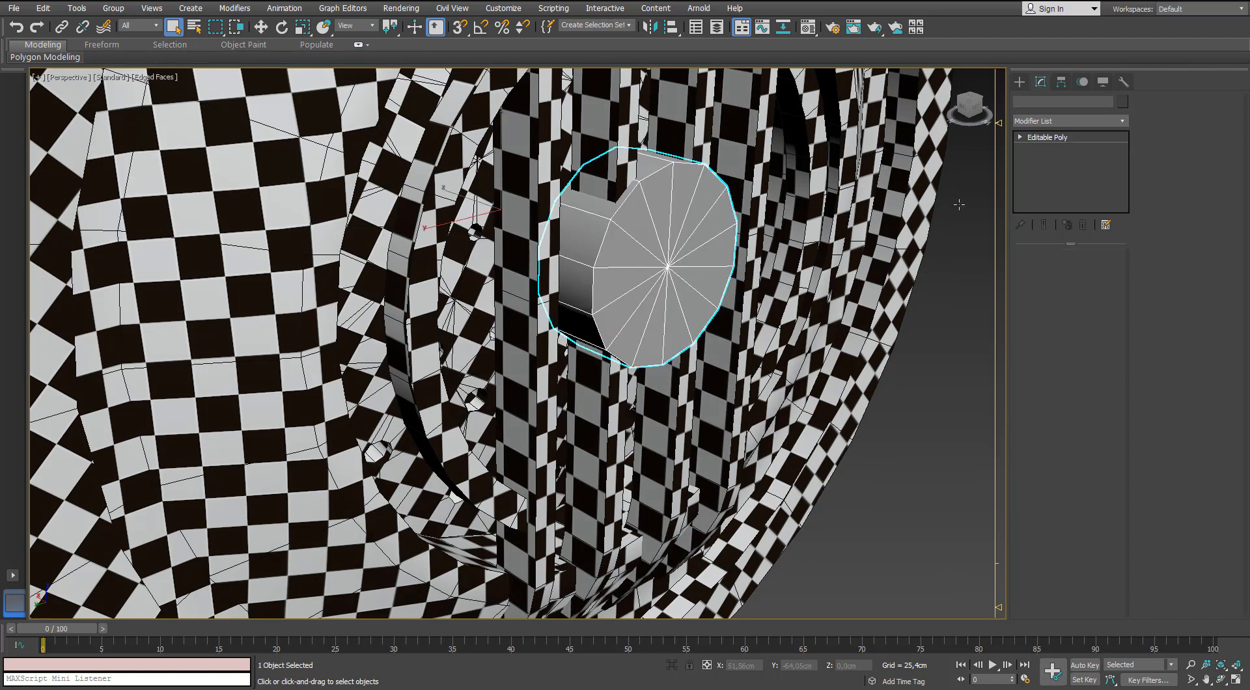
click(1117, 124)
key(u)
key(Return)
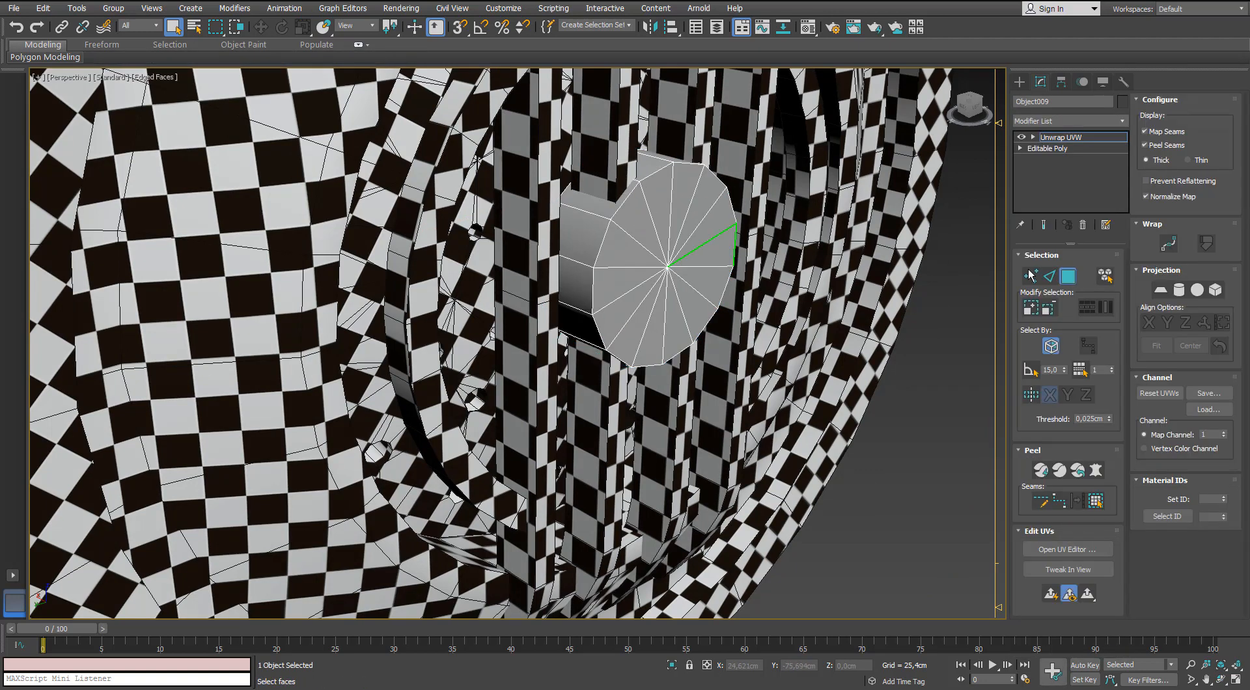
click(1144, 133)
key(2)
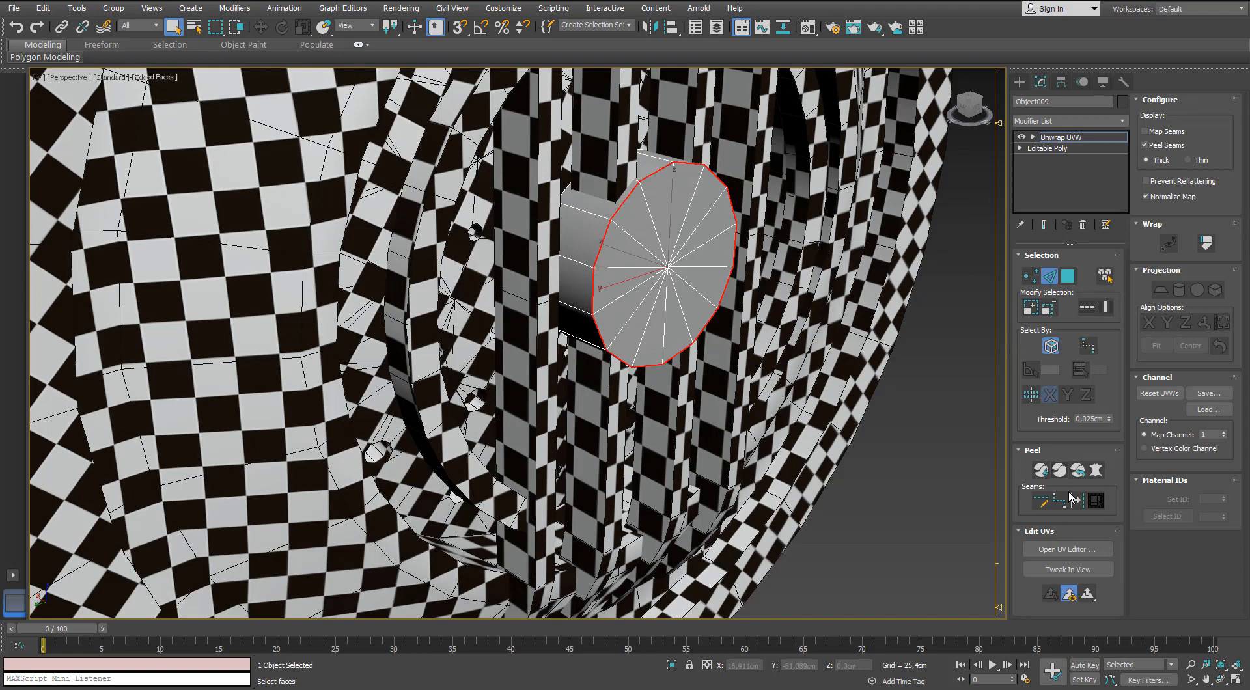
key(3)
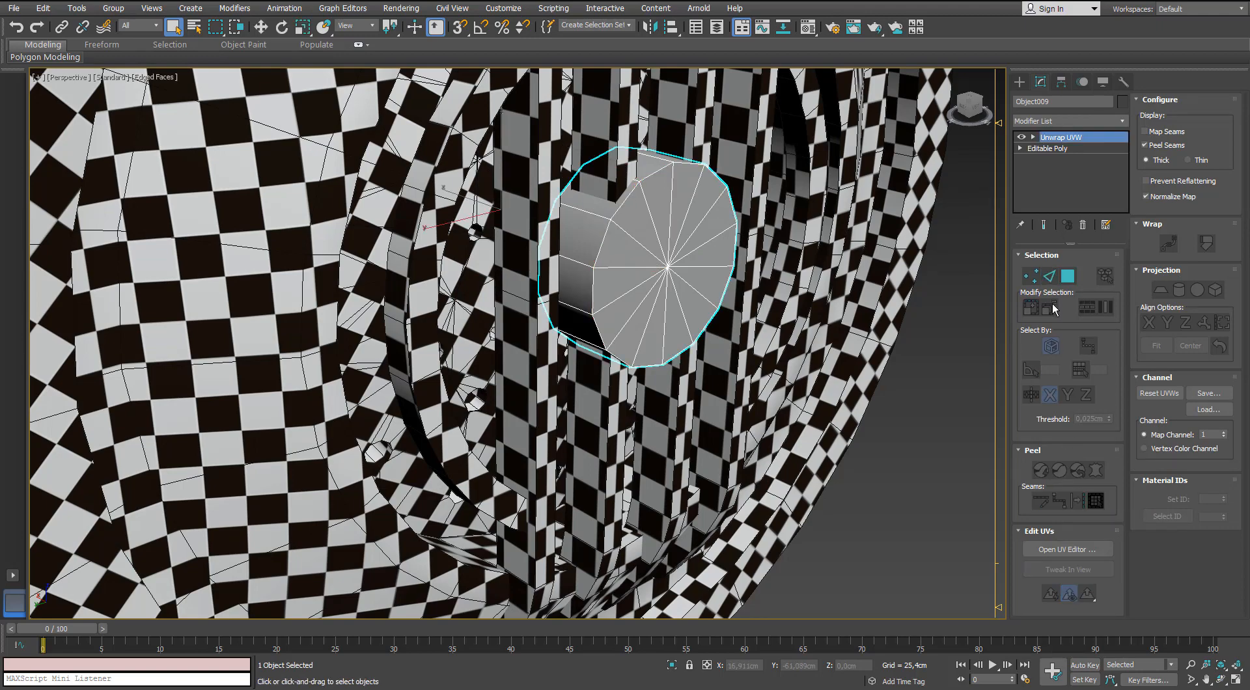
Open the UV editor for the round badge and apply Normal Mapping with the Box Mapping option to all of its faces.
click(1097, 505)
click(1067, 548)
alt+middle_drag(709, 280, 586, 312)
drag(291, 56, 317, 57)
alt+middle_drag(605, 326, 709, 338)
middle_drag(586, 358, 865, 371)
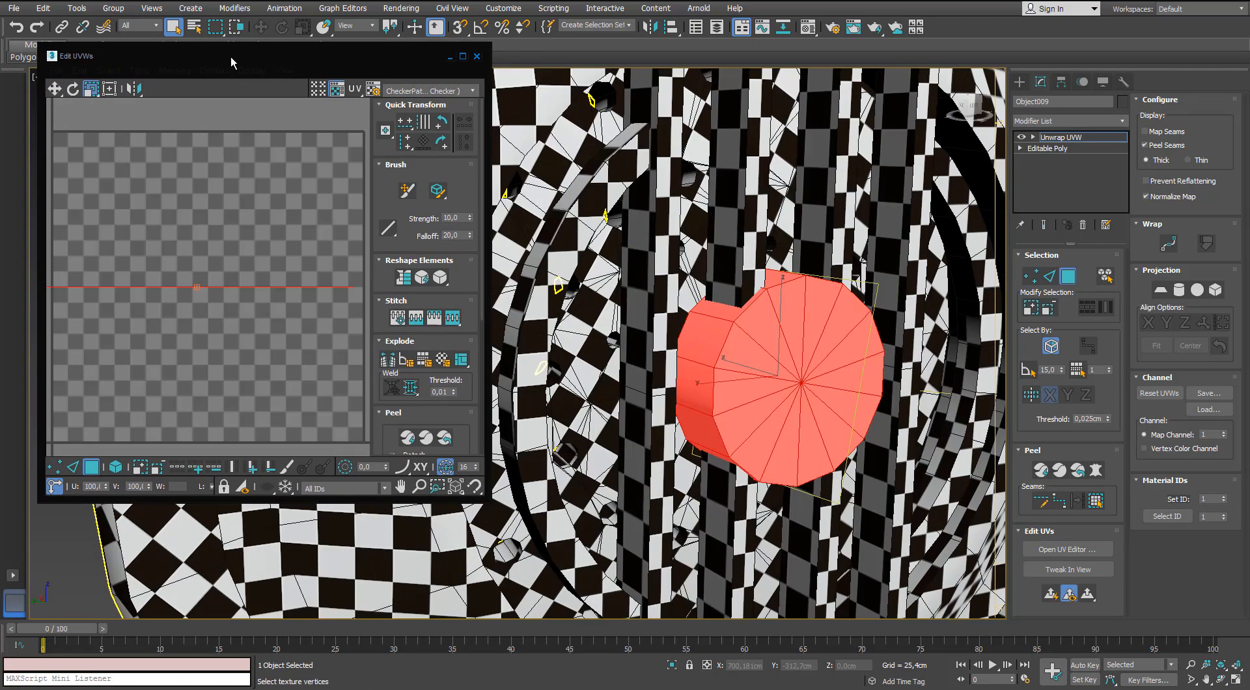
drag(231, 55, 229, 63)
click(176, 76)
click(189, 112)
click(80, 37)
click(69, 84)
click(185, 76)
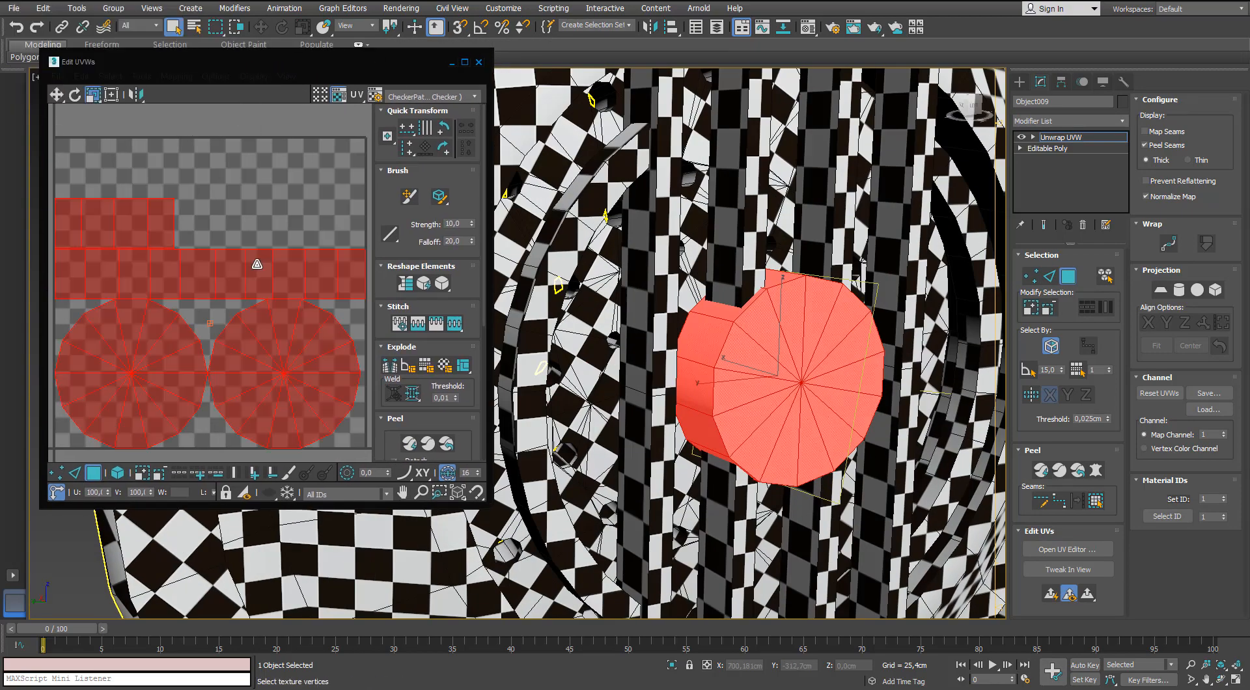
Stitch two of the badge's side-wall UV strips together along their shared edge.
scroll(257, 263, down, 1)
key(2)
click(193, 229)
key(s)
scroll(210, 234, down, 2)
alt+middle_drag(768, 312, 816, 412)
scroll(259, 263, up, 1)
right_click(256, 257)
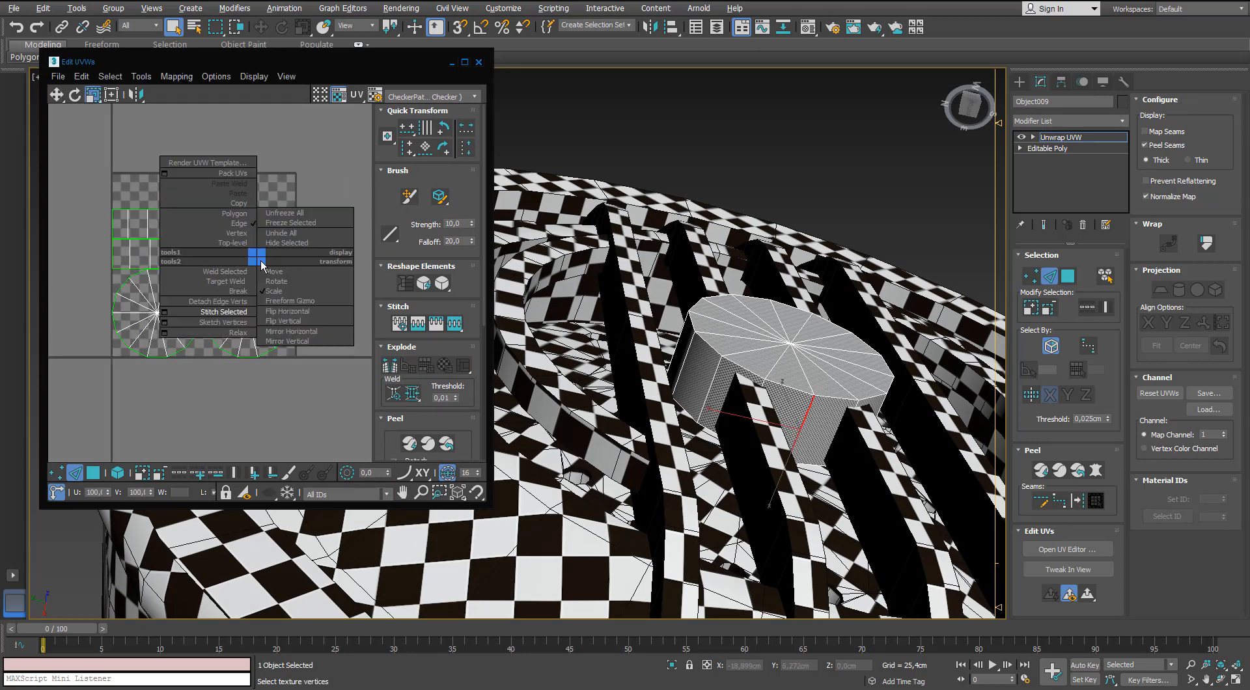
click(228, 310)
Stitch the remaining side-wall UV pieces of the badge end to end into one continuous strip.
middle_drag(304, 286, 234, 267)
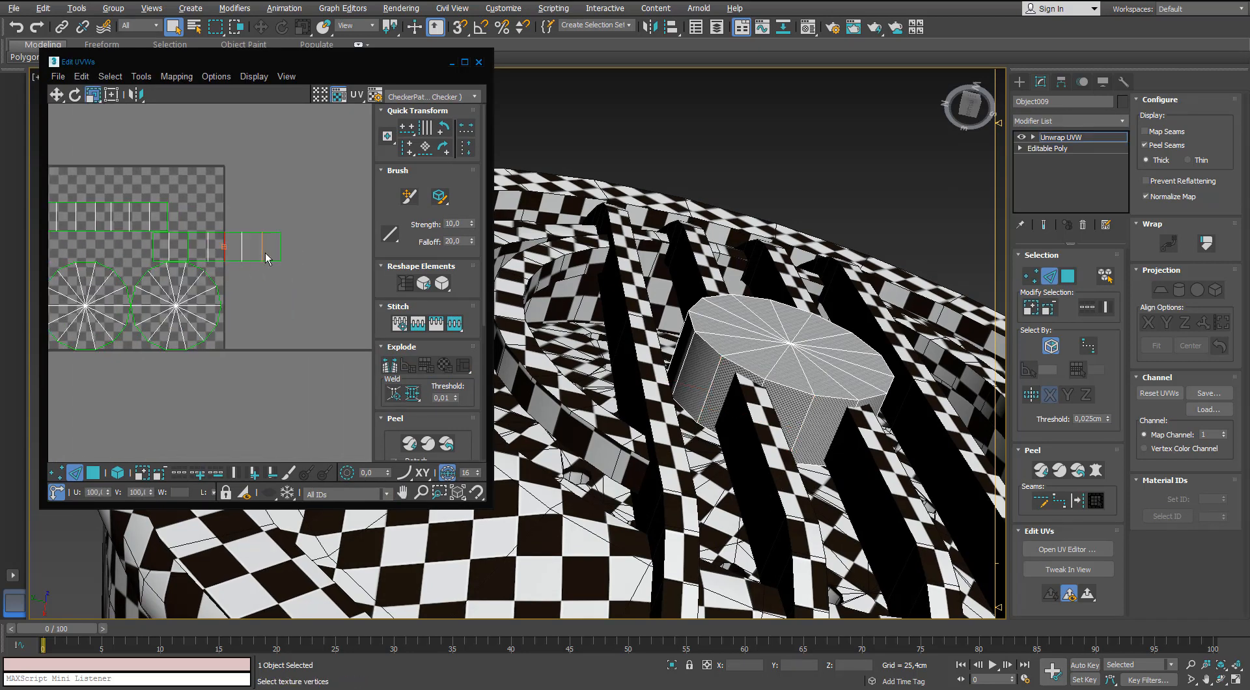
middle_drag(362, 263, 286, 263)
scroll(313, 261, down, 3)
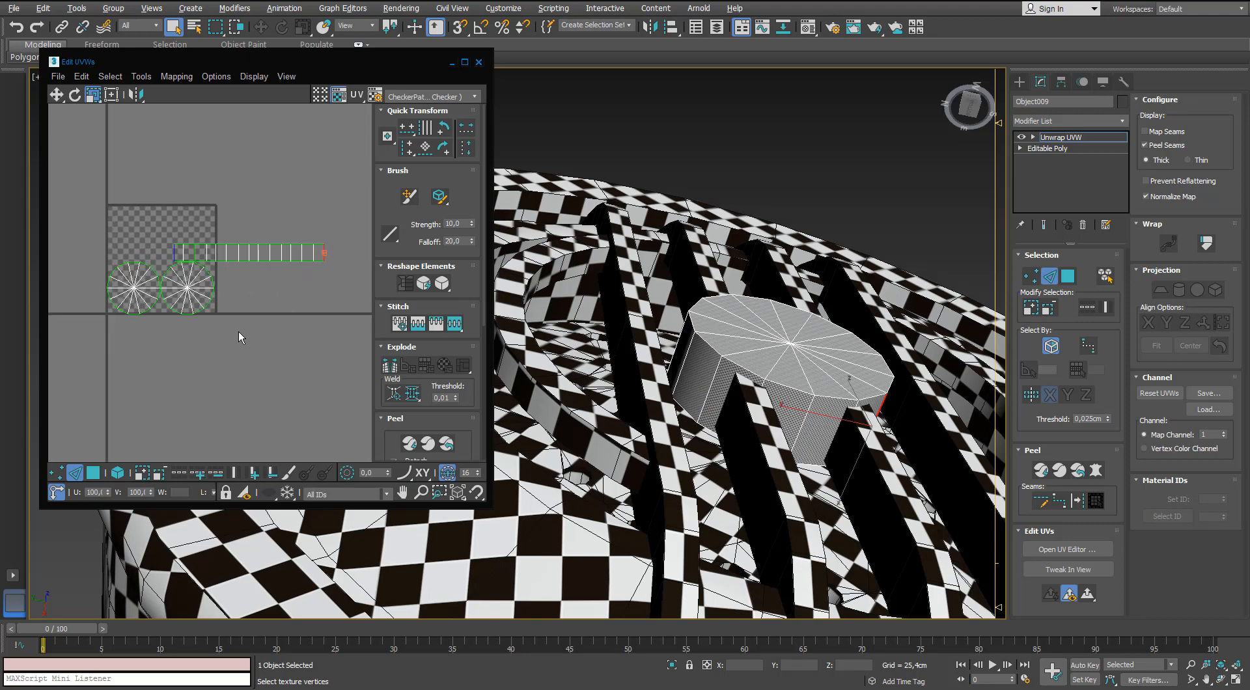
click(91, 473)
click(259, 250)
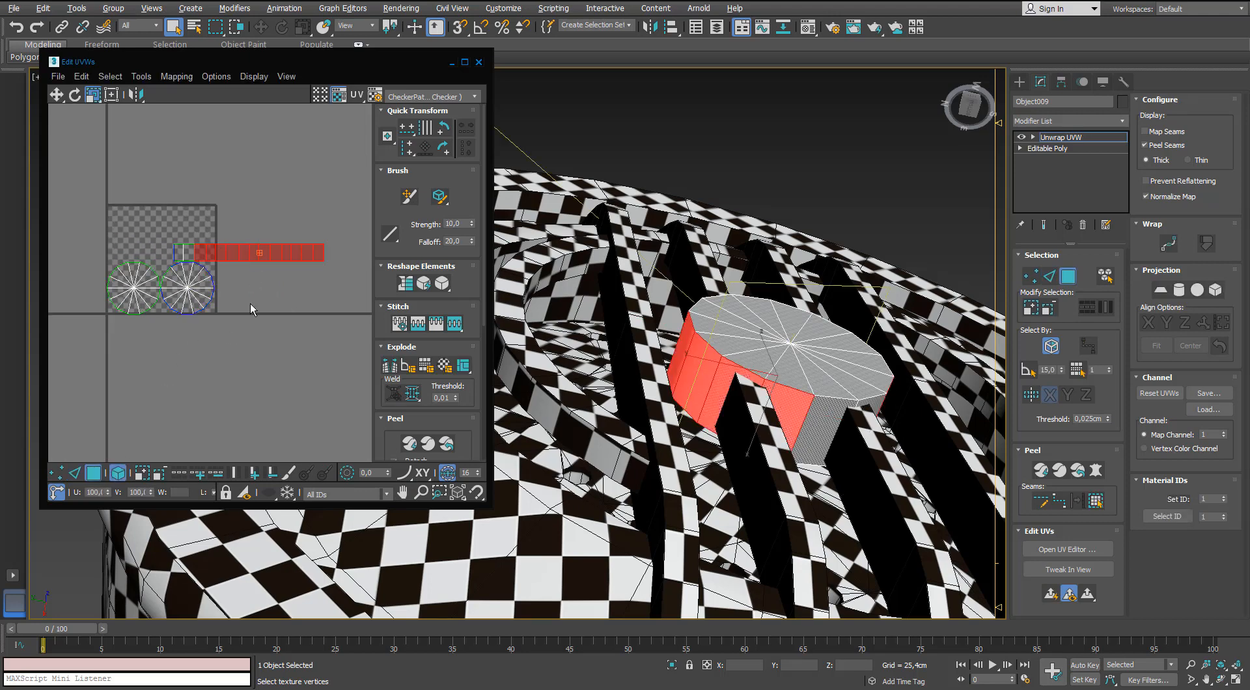
click(322, 314)
drag(254, 255, 158, 384)
key(2)
click(353, 261)
click(352, 262)
Scale all of the badge's UV shells down and move them outside the UV tile's lower-right corner.
click(98, 476)
click(287, 263)
key(ctrl+a)
key(r)
scroll(182, 293, up, 3)
key(w)
drag(183, 299, 252, 343)
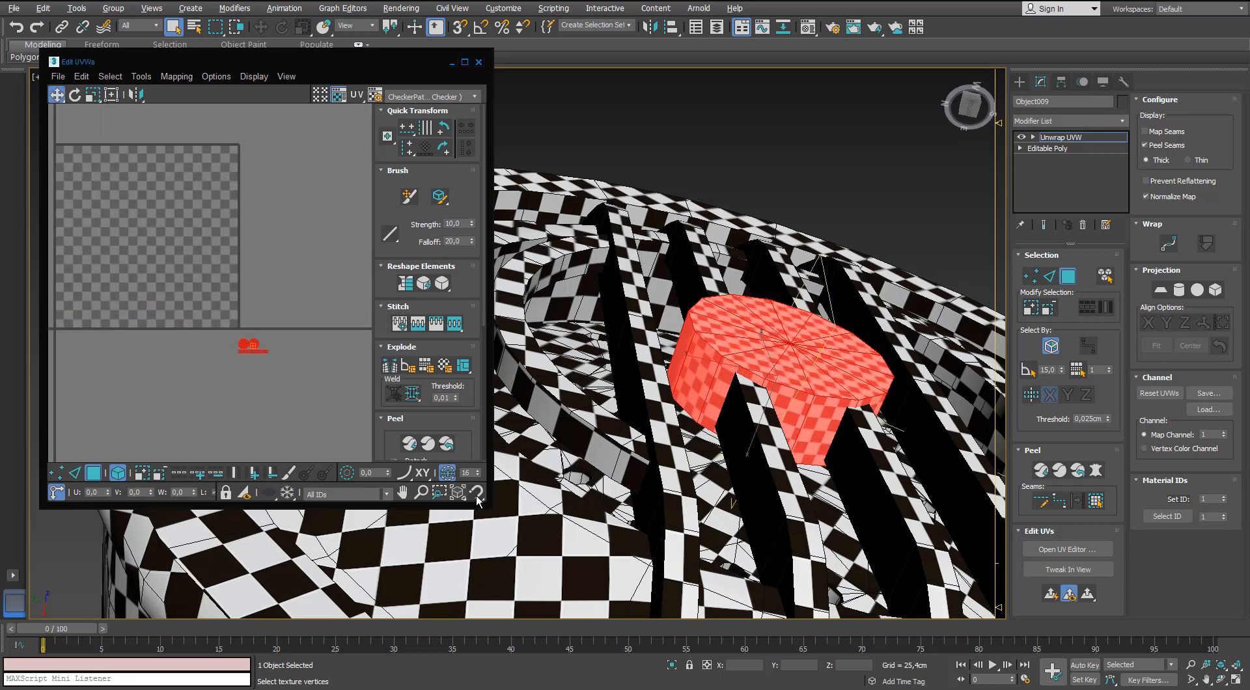
Fine-tune the scale of the badge's UV shells until its checkers match the surrounding grille bars, and clear the selection.
drag(486, 503, 570, 590)
middle_drag(283, 416, 277, 282)
scroll(277, 281, up, 4)
alt+middle_drag(713, 319, 759, 399)
scroll(273, 277, up, 3)
middle_click(287, 295)
scroll(288, 297, up, 2)
key(r)
drag(271, 253, 242, 334)
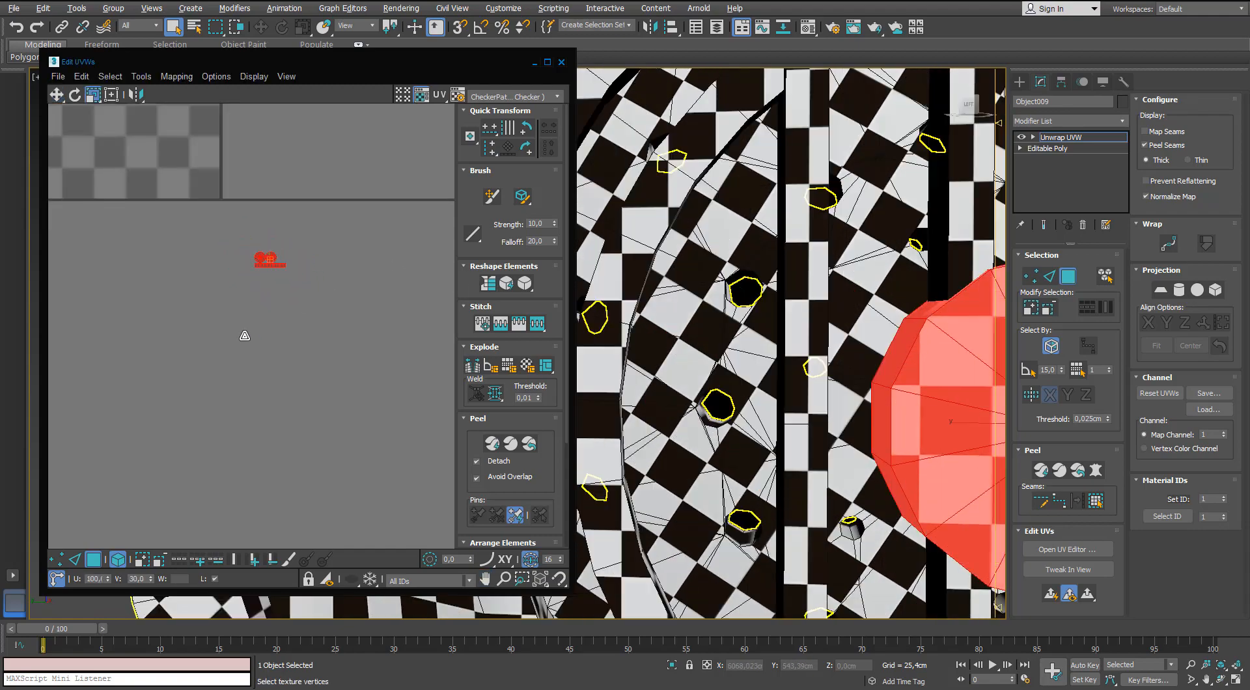
scroll(784, 212, down, 5)
alt+middle_drag(802, 216, 797, 250)
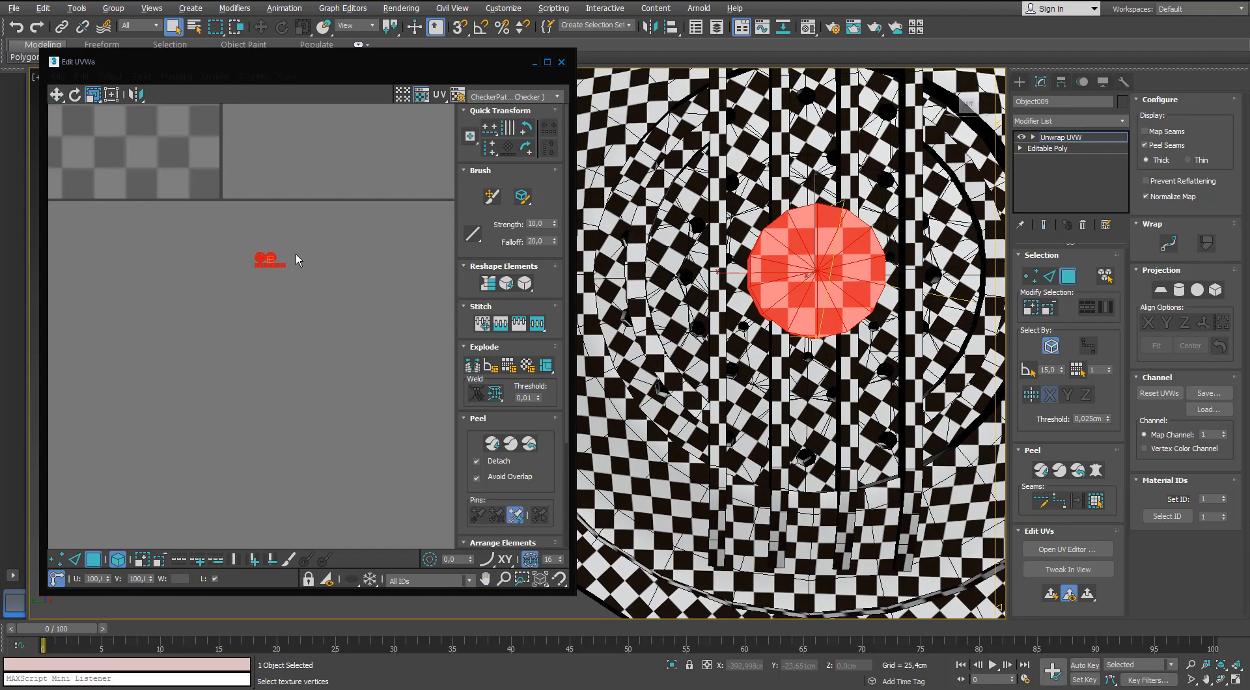
drag(271, 262, 272, 246)
alt+middle_drag(628, 276, 702, 288)
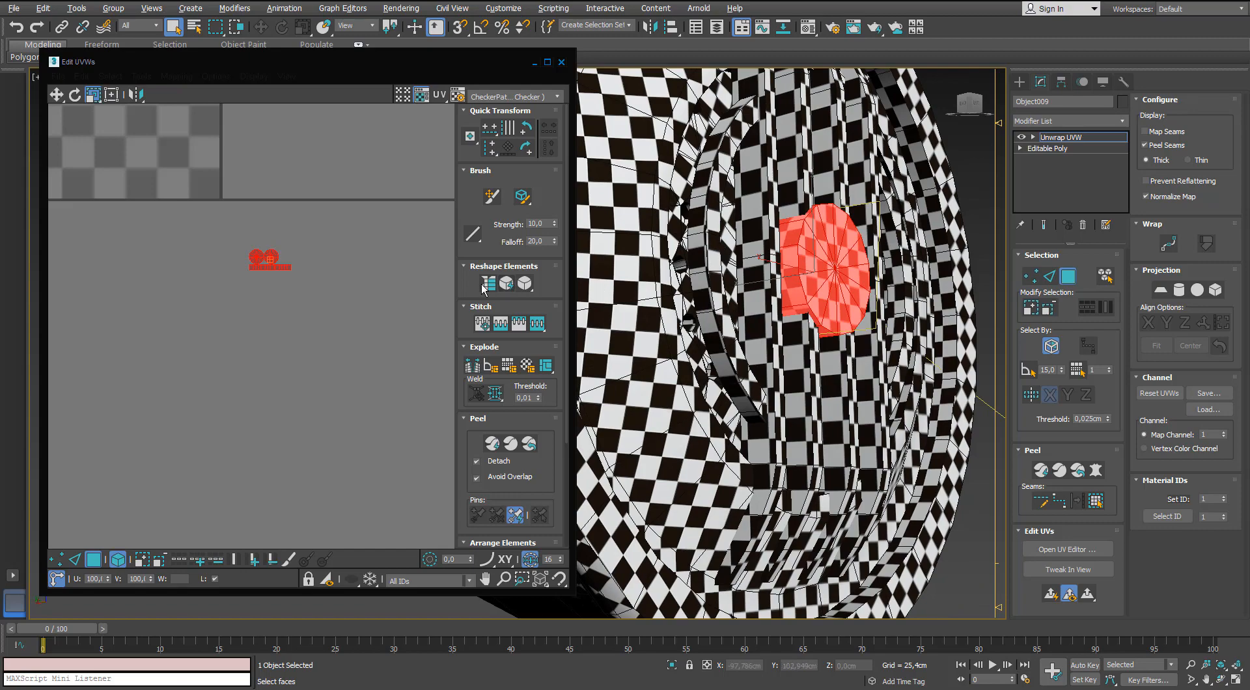
click(389, 248)
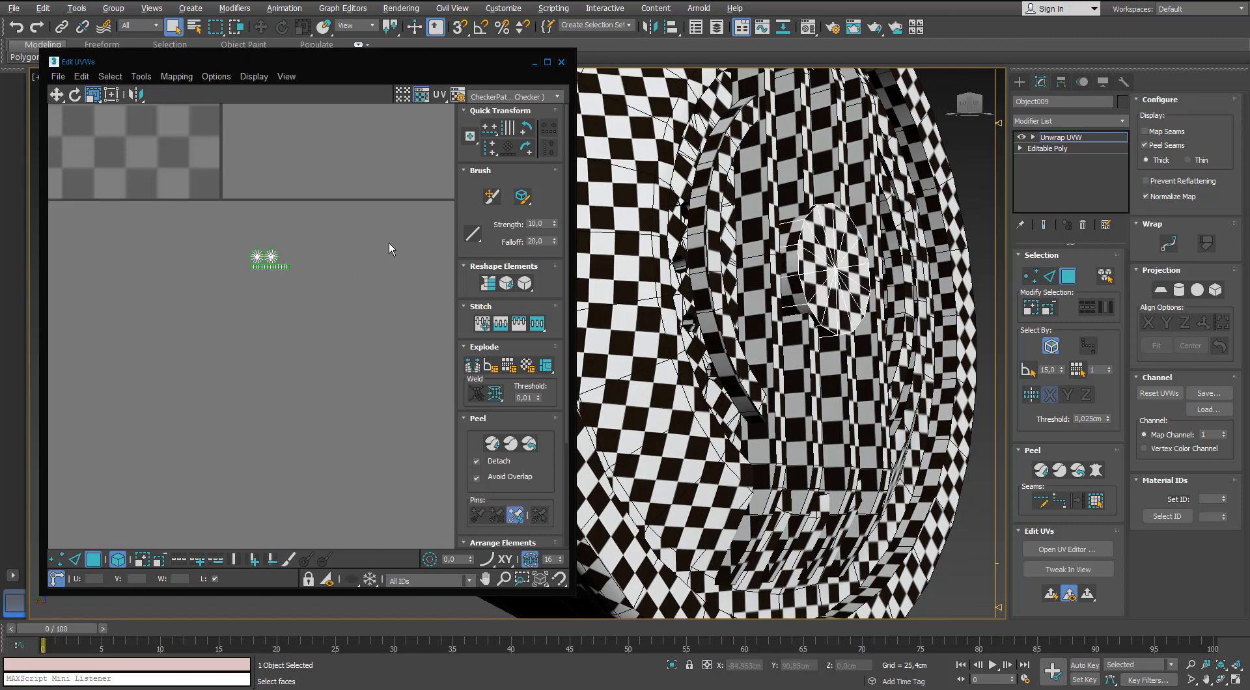
Leave the badge's face selection, select the small round plate on the side of the microphone head and add an Unwrap UVW modifier.
click(1064, 278)
scroll(831, 273, down, 6)
click(885, 397)
alt+middle_drag(786, 156, 758, 180)
scroll(759, 179, up, 3)
click(603, 287)
scroll(781, 249, up, 3)
click(1124, 125)
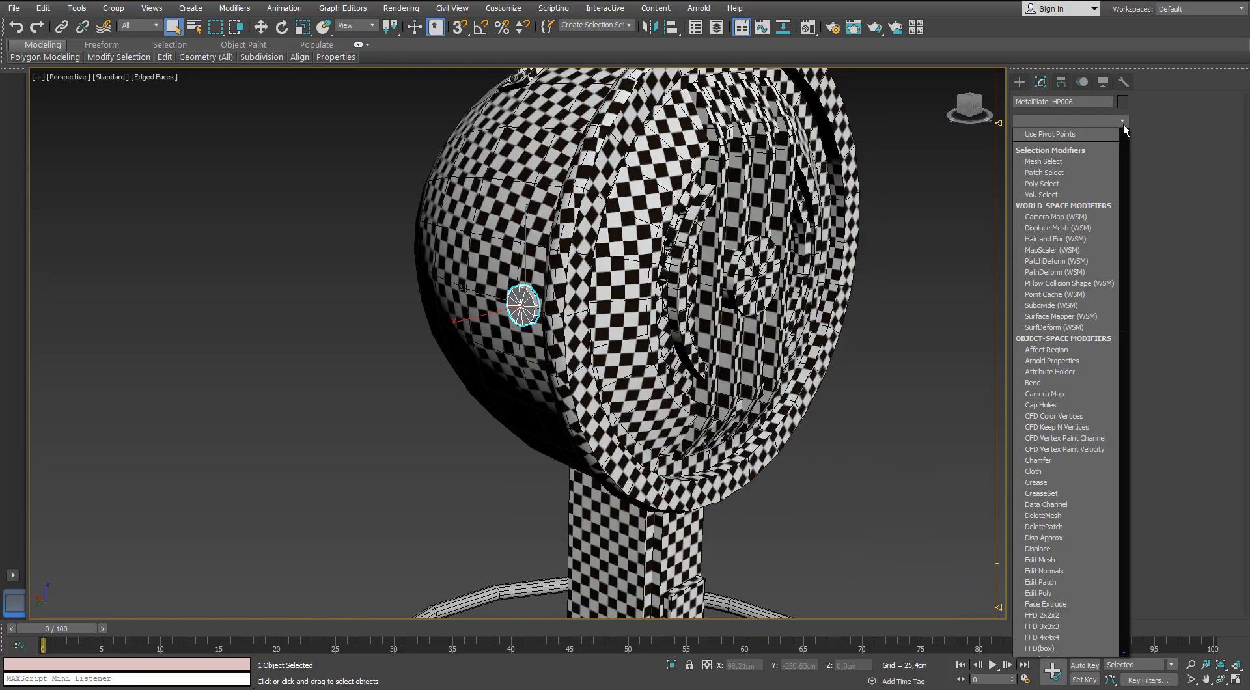
text(un)
key(Return)
middle_drag(764, 382, 729, 427)
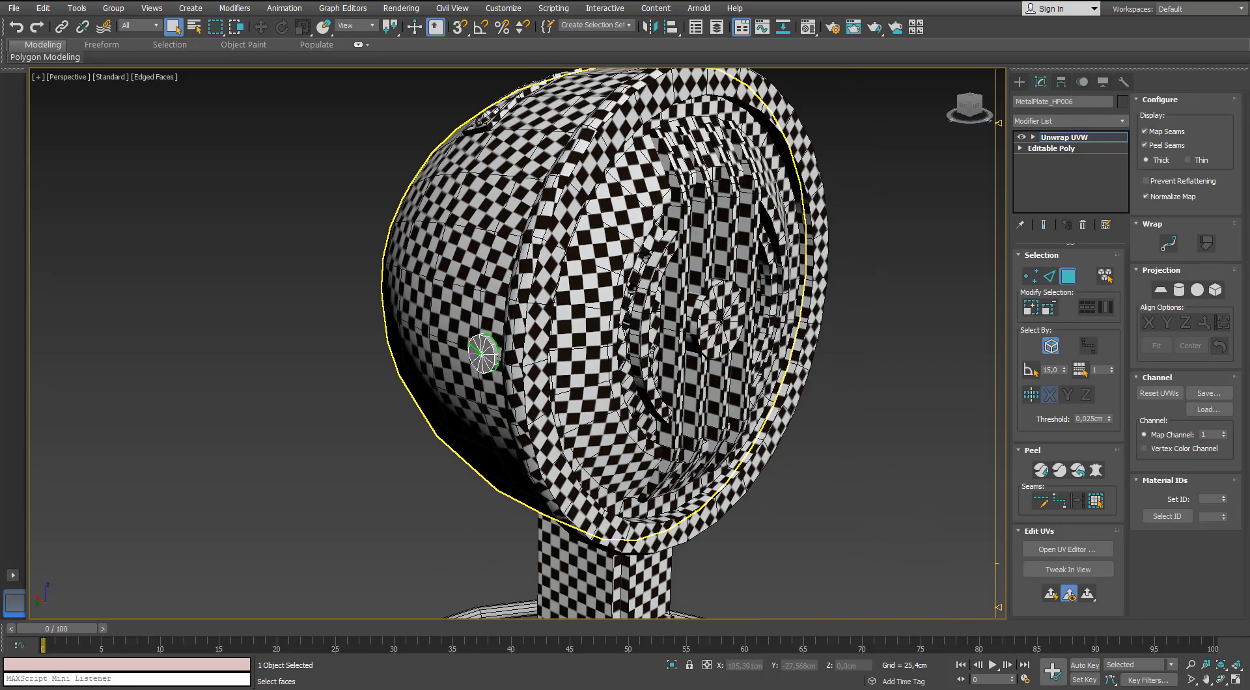
Open the UV editor for the small side plate and apply Normal Mapping with the Box Mapping option to all of its faces.
alt+middle_drag(913, 503, 815, 417)
click(1067, 549)
click(293, 351)
key(ctrl+a)
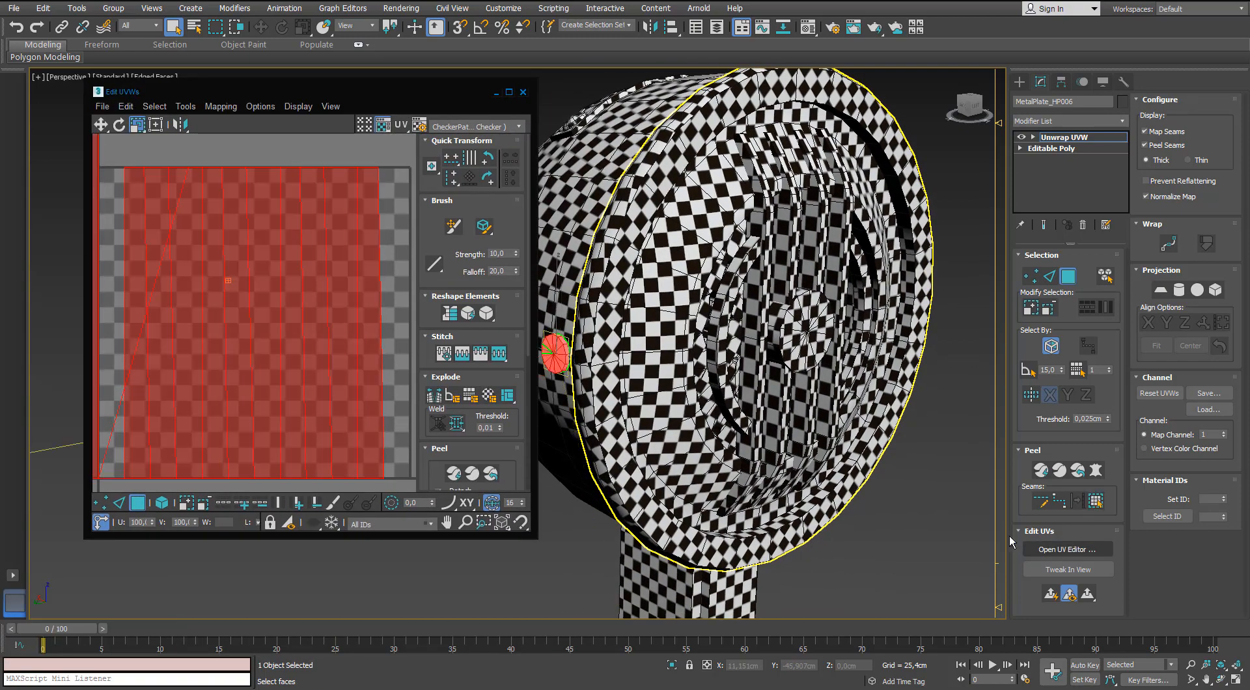
click(222, 107)
click(224, 141)
click(106, 38)
click(106, 82)
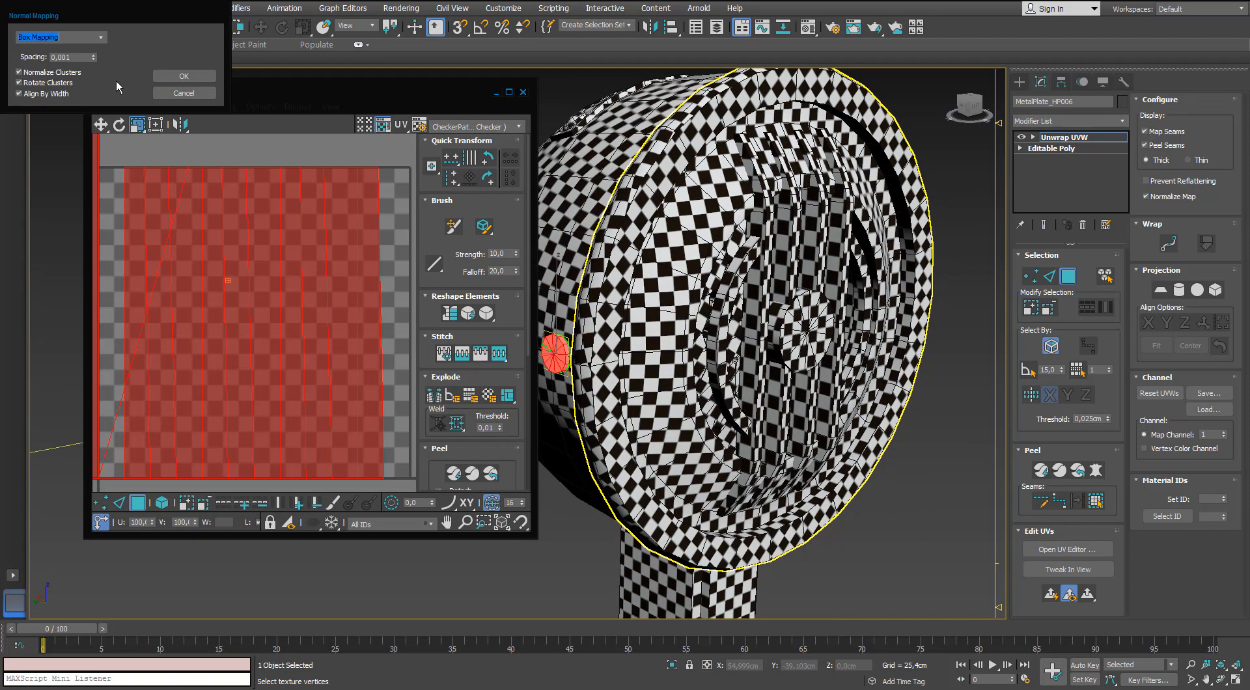
click(183, 76)
Stitch the first pair of the side plate's rim UV strips together along their shared edge.
scroll(257, 252, down, 1)
alt+middle_drag(605, 293, 719, 364)
scroll(650, 321, up, 5)
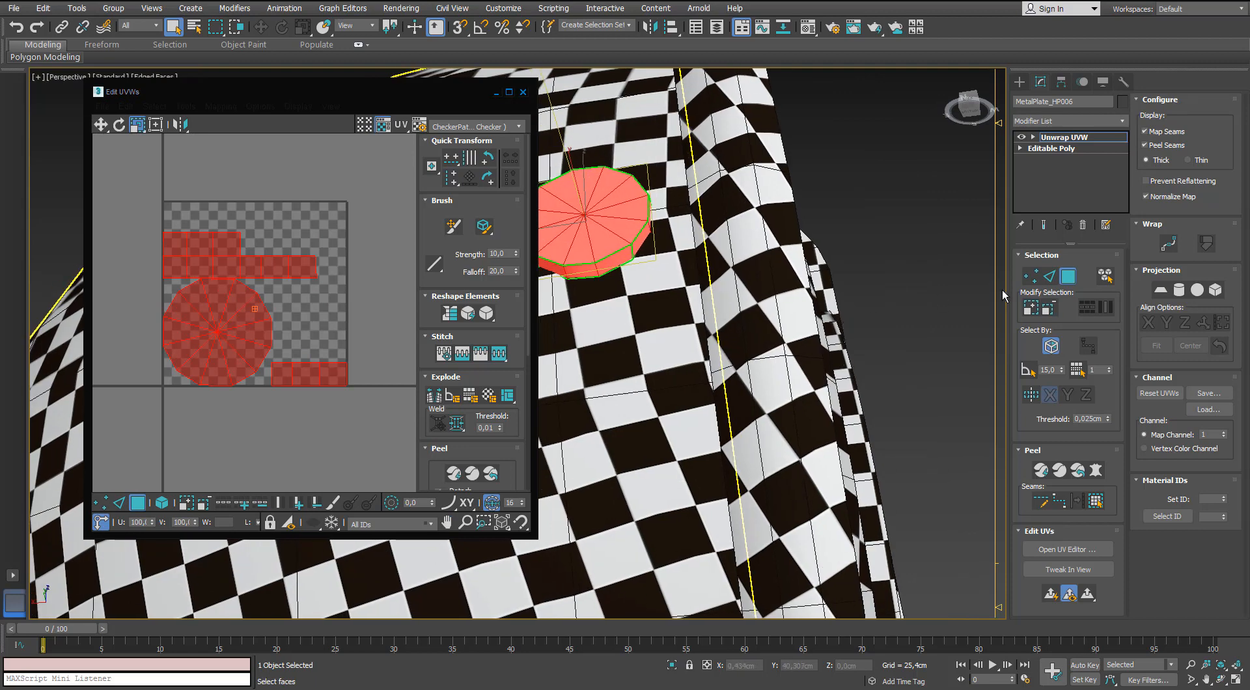
click(1049, 276)
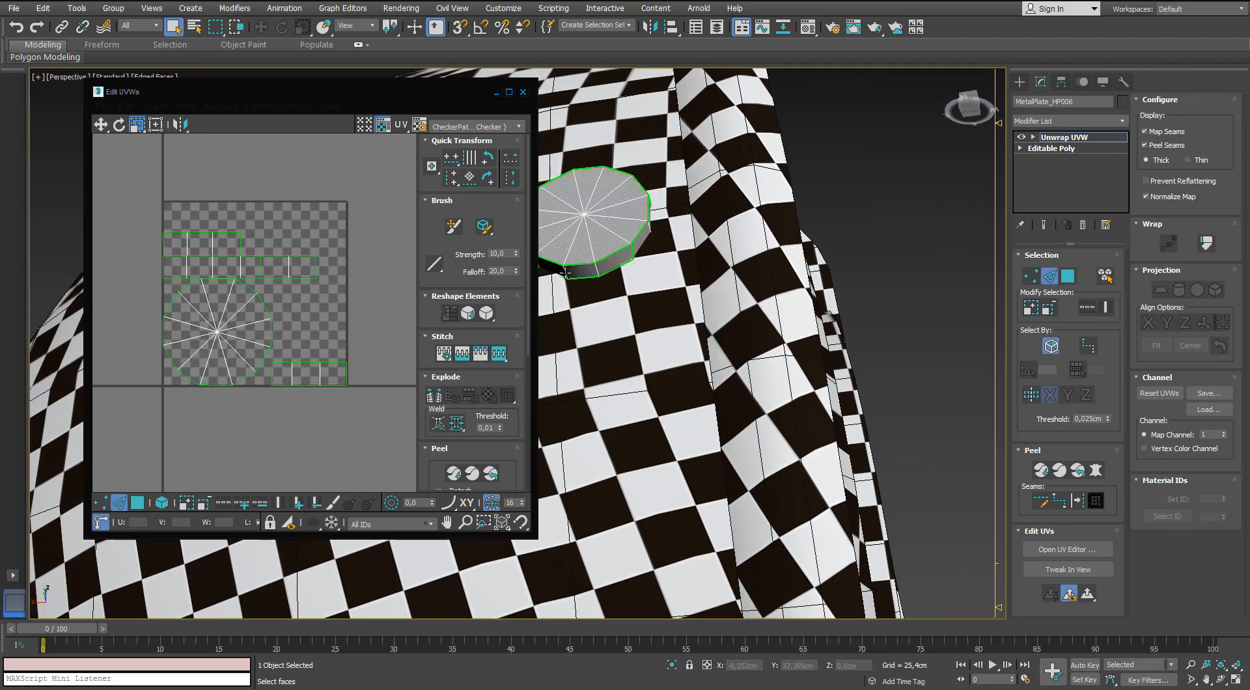
scroll(214, 244, up, 1)
click(249, 244)
middle_drag(282, 263, 284, 265)
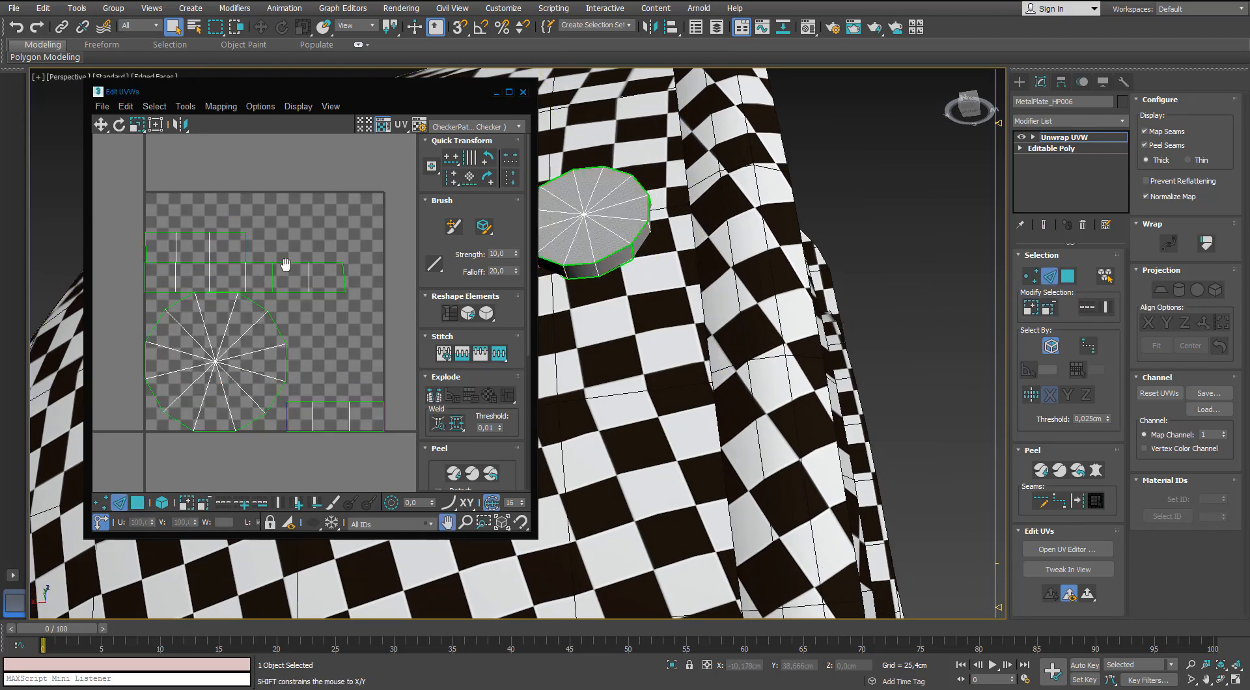
middle_drag(605, 287, 678, 260)
click(213, 244)
right_click(214, 243)
click(191, 273)
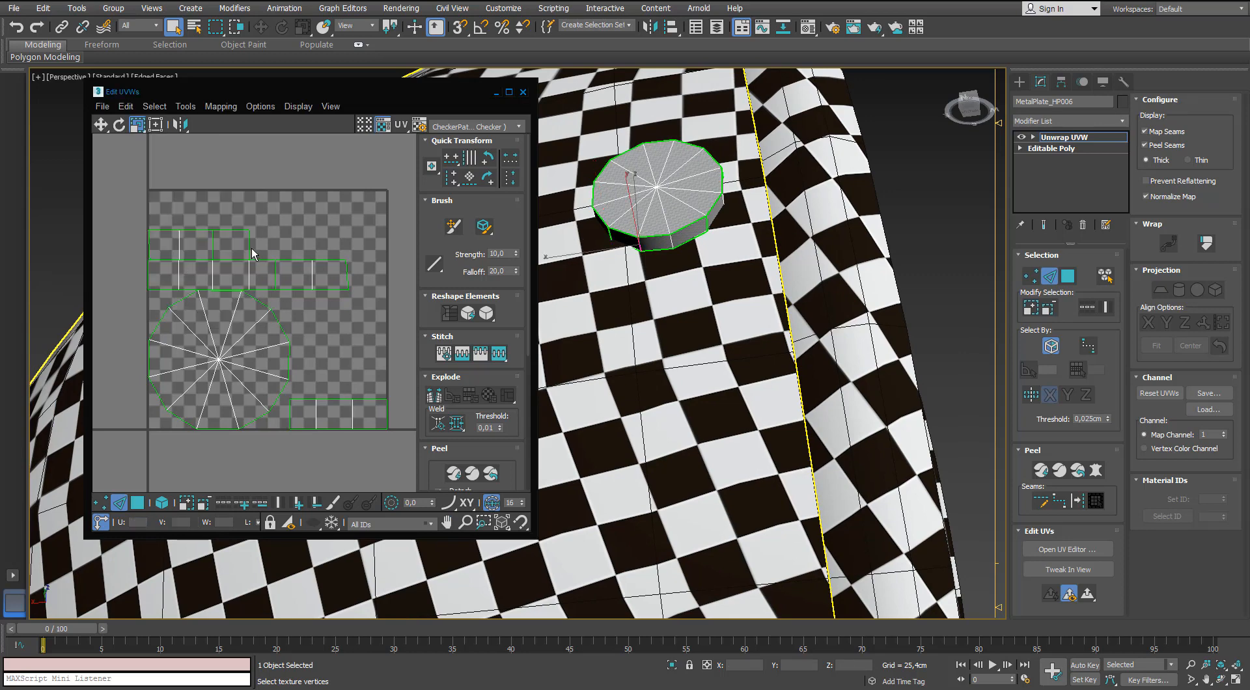
Stitch the remaining rim UV pieces of the side plate into one long strip.
click(251, 248)
key(s)
middle_drag(281, 271, 211, 283)
click(275, 259)
key(s)
middle_drag(384, 263, 360, 285)
click(359, 276)
key(s)
scroll(359, 276, down, 3)
scroll(360, 285, up, 1)
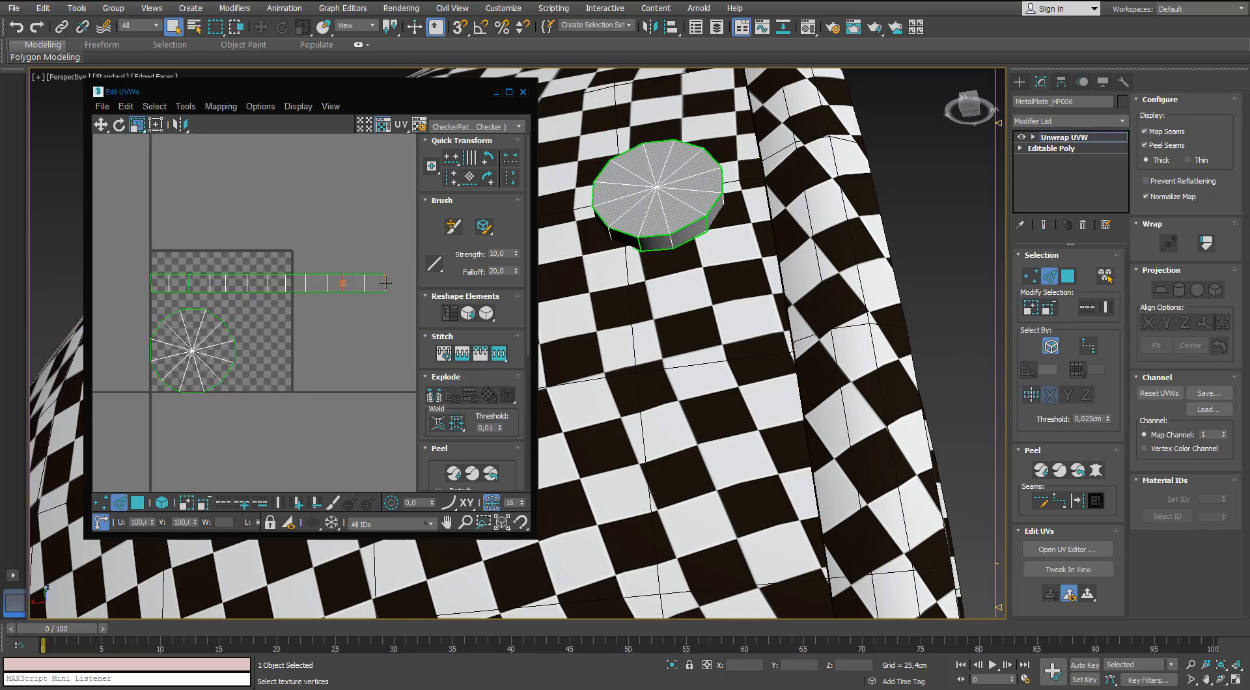
Scale all of the side plate's UV shells down to match the neighbouring checkers and place them outside the UV tile's lower-right corner.
click(137, 503)
key(ctrl+a)
drag(196, 347, 165, 478)
key(w)
drag(267, 339, 304, 423)
alt+middle_drag(625, 365, 595, 335)
middle_drag(298, 394, 275, 368)
scroll(344, 393, up, 5)
key(r)
click(300, 335)
scroll(677, 260, down, 6)
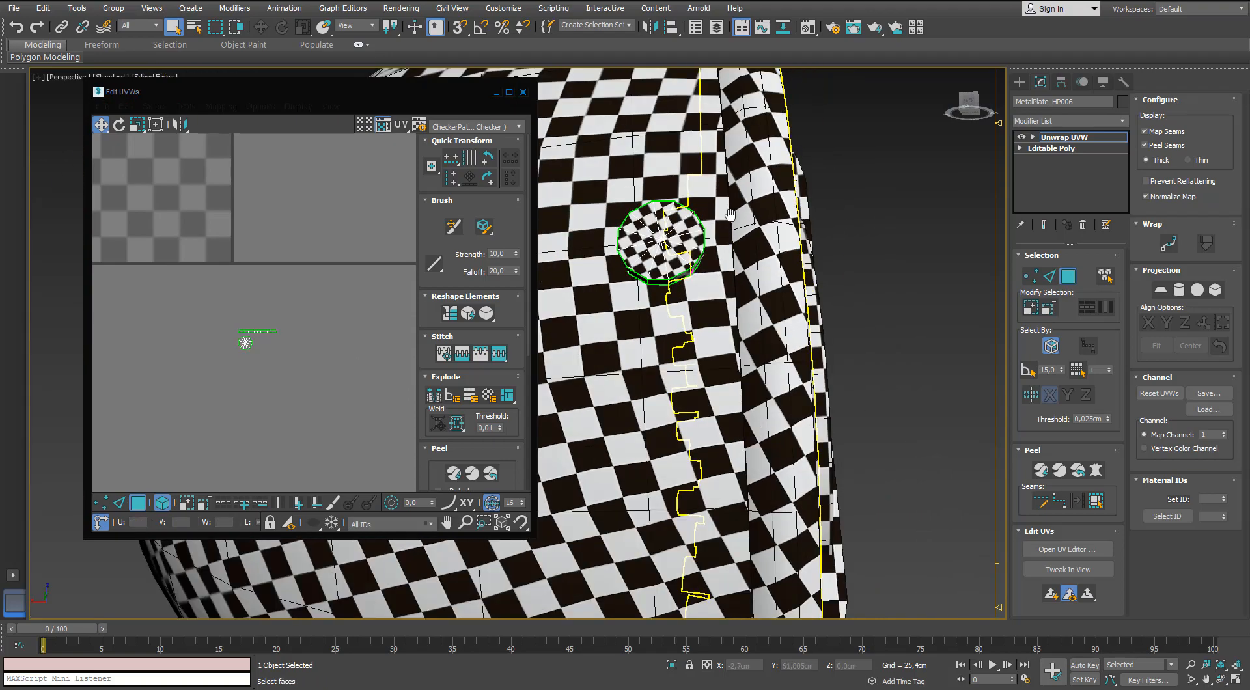
Leave the side plate's face selection, select the large disc under the microphone base and add an Unwrap UVW modifier.
alt+middle_drag(755, 267, 670, 162)
scroll(706, 259, down, 4)
scroll(608, 195, up, 7)
scroll(646, 179, down, 5)
click(1067, 277)
click(793, 281)
click(1122, 121)
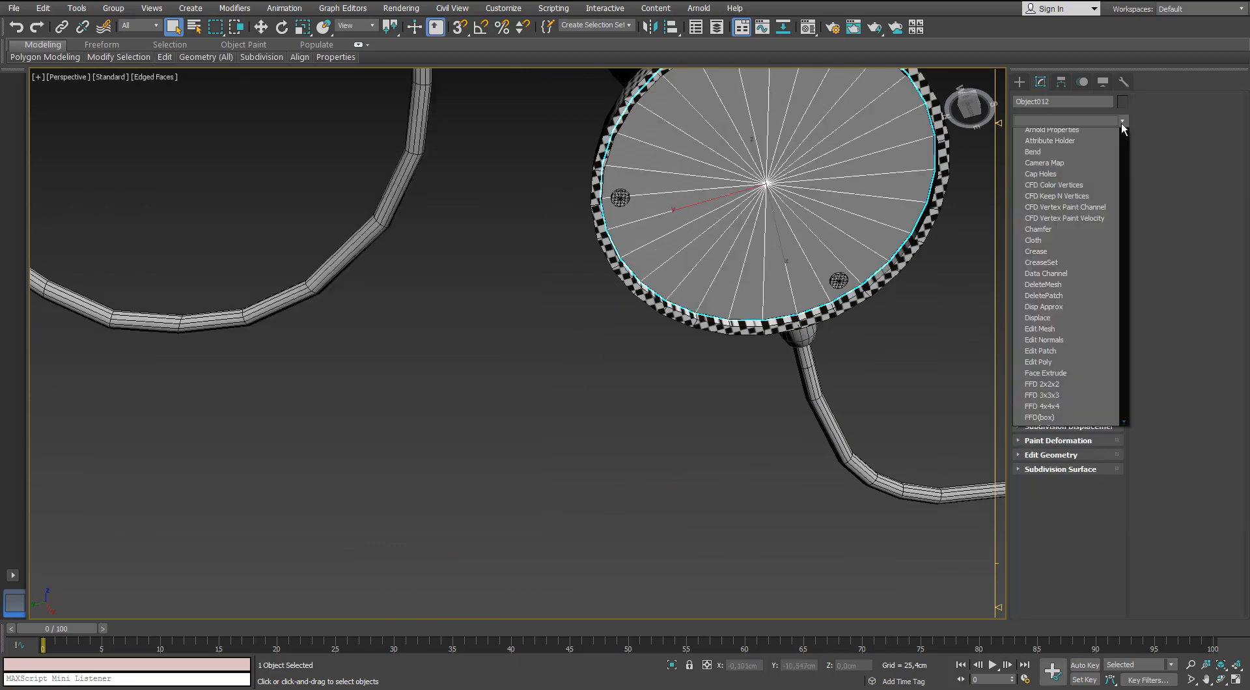
key(u)
key(Return)
Open the UV editor for the base's underside disc and apply a planar projection to all of its faces.
alt+middle_drag(776, 202, 789, 242)
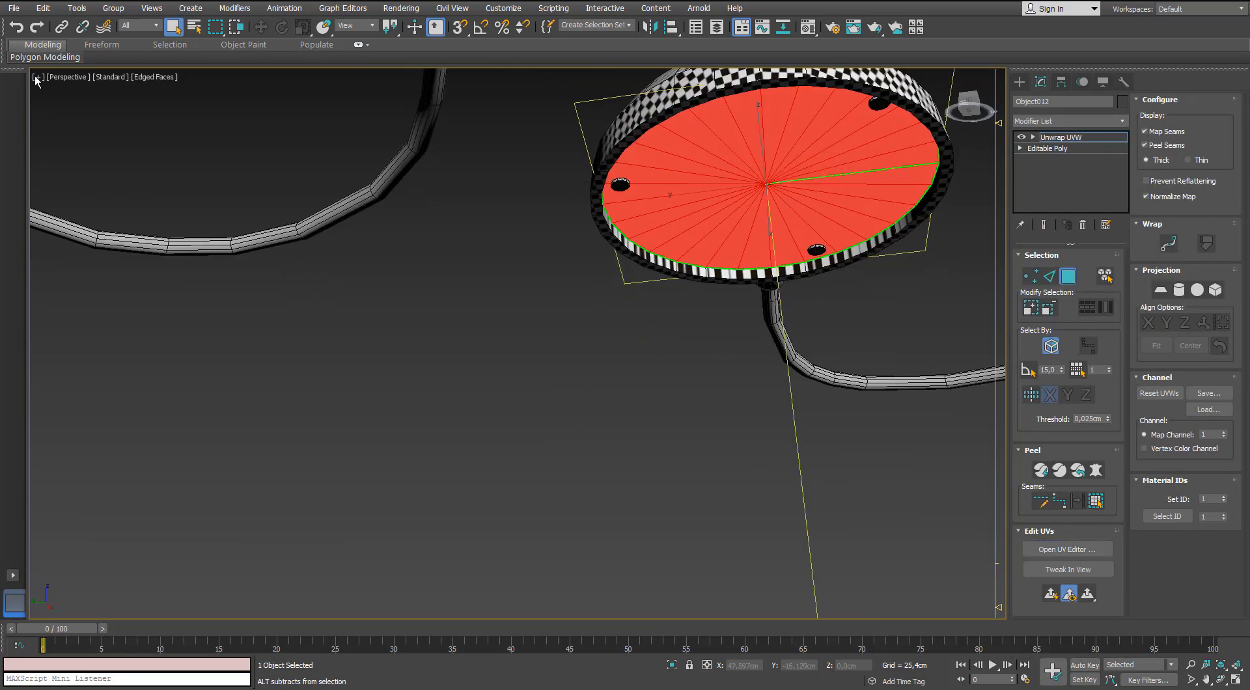
click(1068, 550)
click(1160, 290)
scroll(257, 300, down, 3)
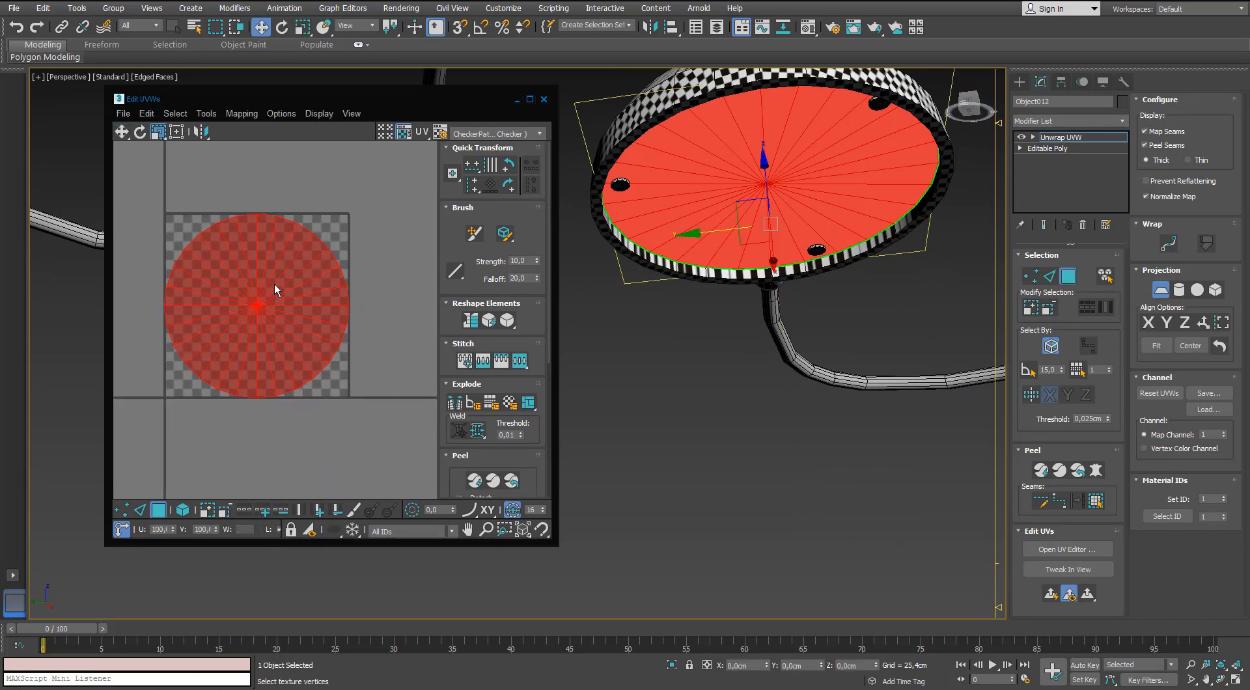
click(140, 510)
click(159, 509)
Scale the underside disc's UV shell down and move it outside the UV tile's right edge.
drag(283, 293, 253, 387)
alt+middle_drag(660, 251, 664, 199)
scroll(651, 195, up, 4)
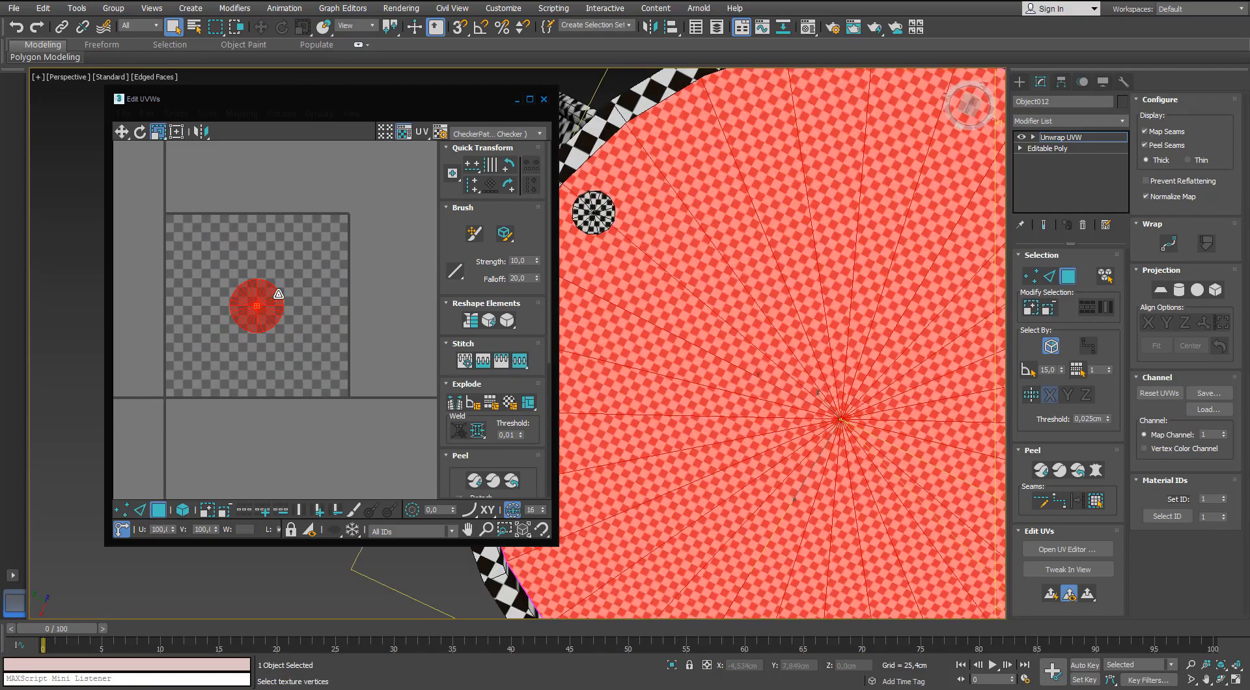
drag(279, 293, 368, 313)
key(w)
click(286, 278)
scroll(278, 275, down, 3)
scroll(716, 207, down, 4)
alt+middle_drag(712, 211, 651, 195)
click(322, 293)
Fine-tune the scale of the underside disc's UV shell to match the checkers on the rim and feet, and clear the selection.
key(r)
drag(283, 272, 339, 333)
drag(318, 290, 313, 304)
alt+middle_drag(771, 239, 743, 207)
scroll(744, 207, up, 3)
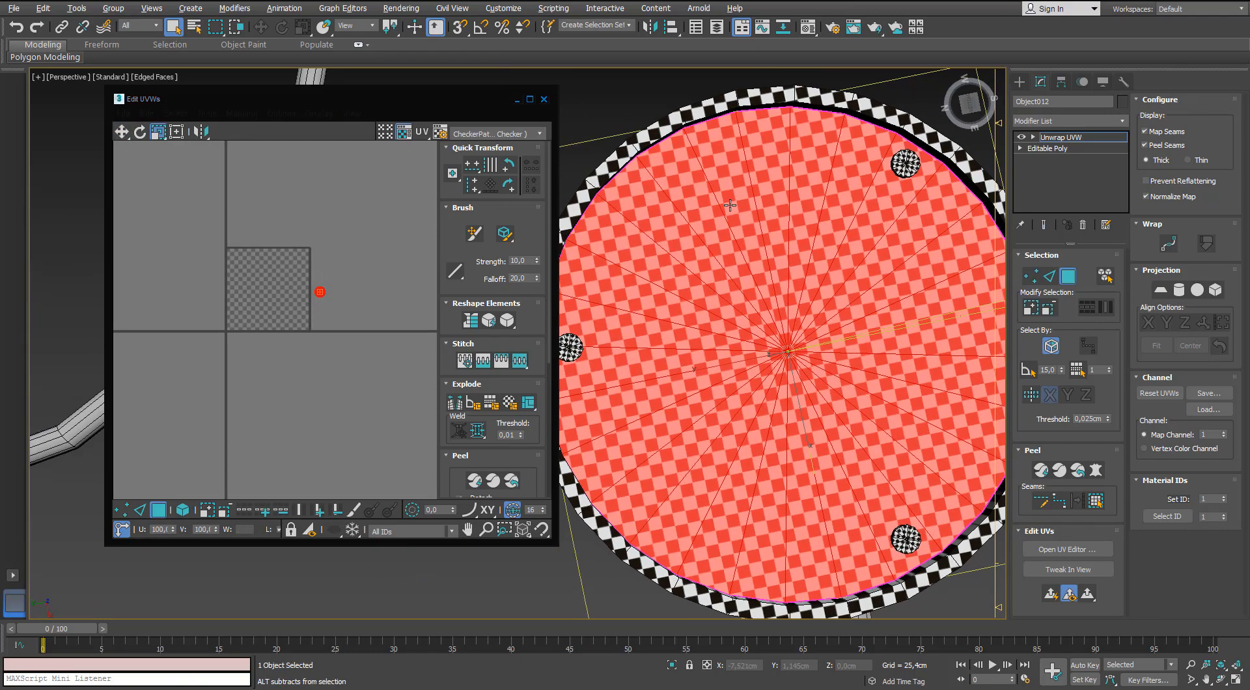
drag(318, 293, 315, 305)
alt+middle_drag(706, 189, 706, 356)
click(247, 196)
scroll(247, 196, up, 2)
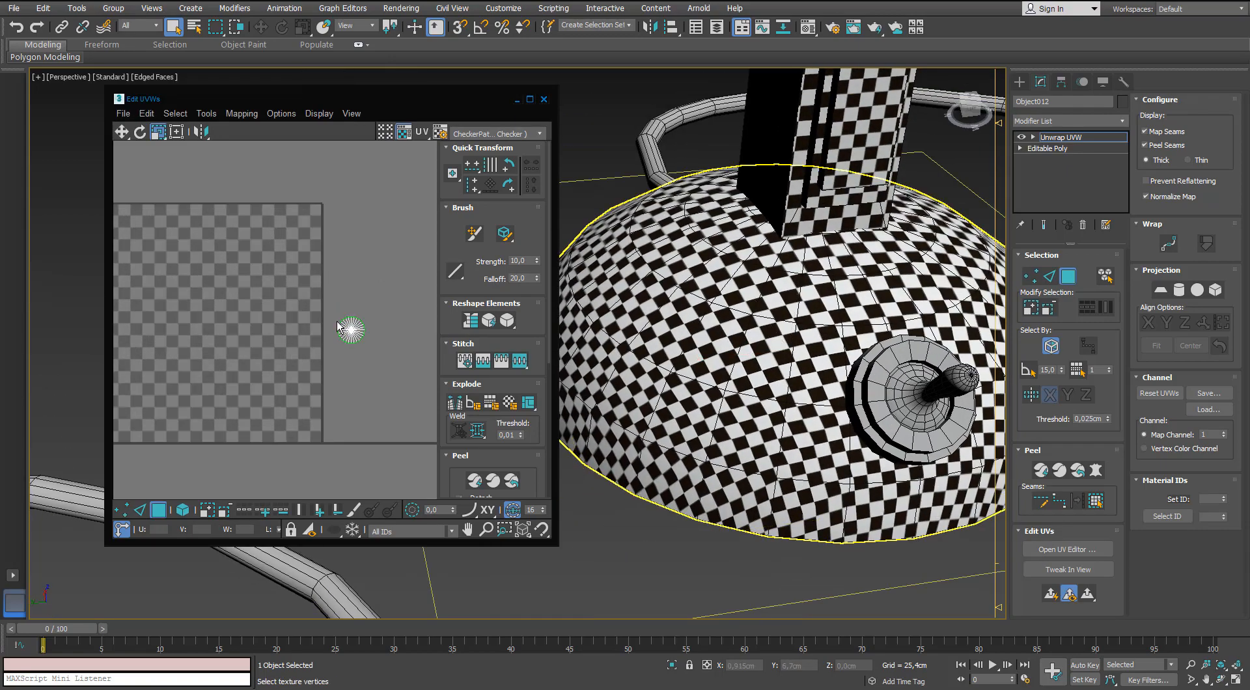
Leave the underside disc's face selection, close the UV editor and deselect the object.
scroll(763, 285, down, 5)
alt+middle_drag(763, 284, 777, 280)
click(1067, 278)
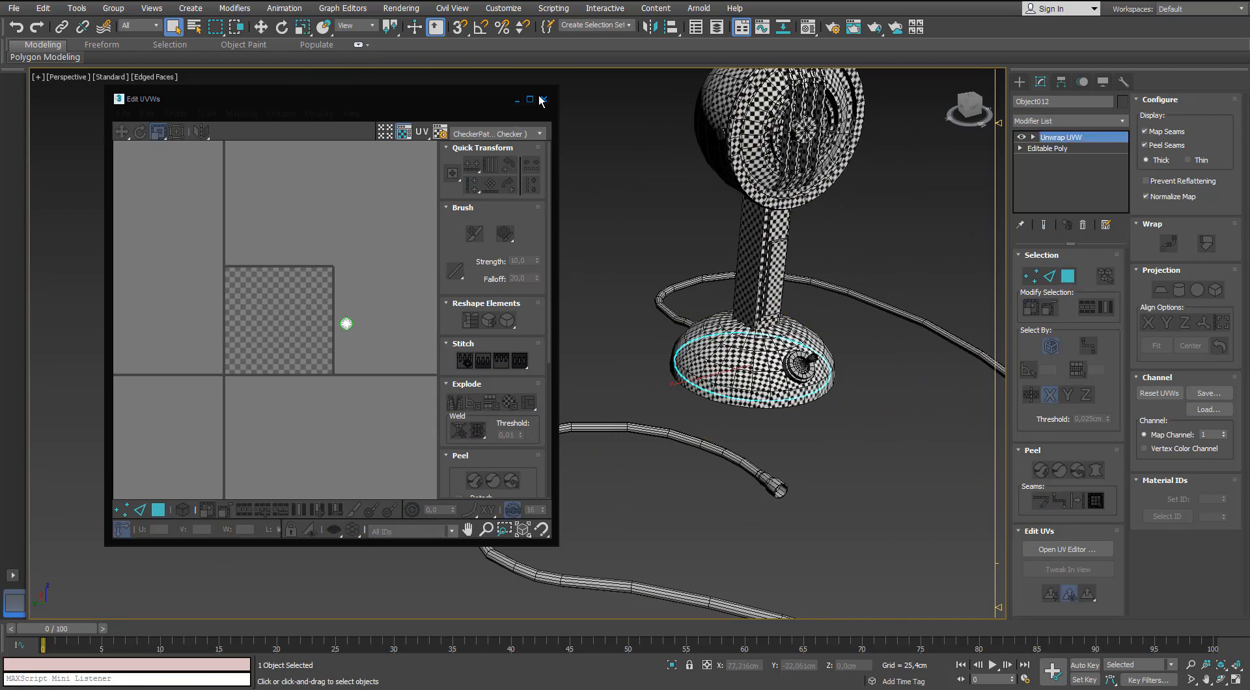
click(543, 100)
click(619, 501)
mouse_move(699, 280)
middle_down()
mouse_move(600, 309)
mouse_move(728, 260)
mouse_move(709, 268)
mouse_move(710, 290)
middle_up()
click(1123, 82)
scroll(836, 358, up, 1)
middle_drag(836, 357, 697, 214)
scroll(719, 229, up, 5)
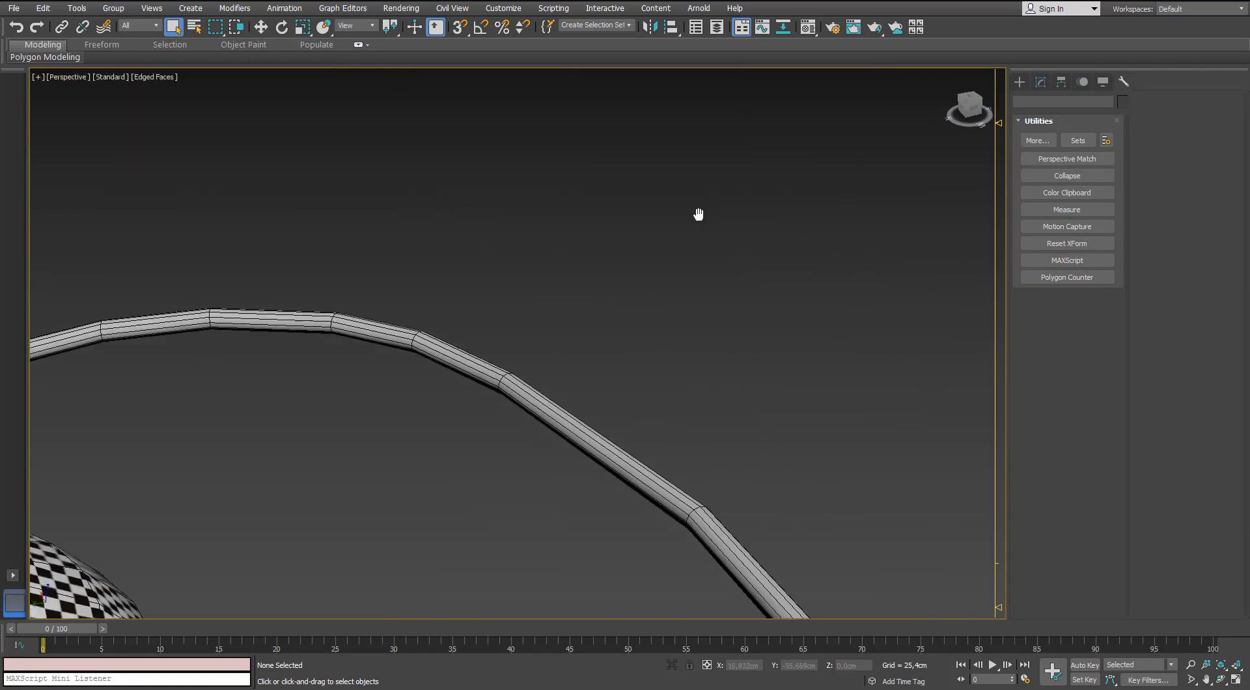
scroll(697, 215, down, 3)
scroll(550, 302, up, 2)
Select the toggle switch on the microphone base and add an Unwrap UVW modifier to it.
click(555, 324)
scroll(555, 324, up, 2)
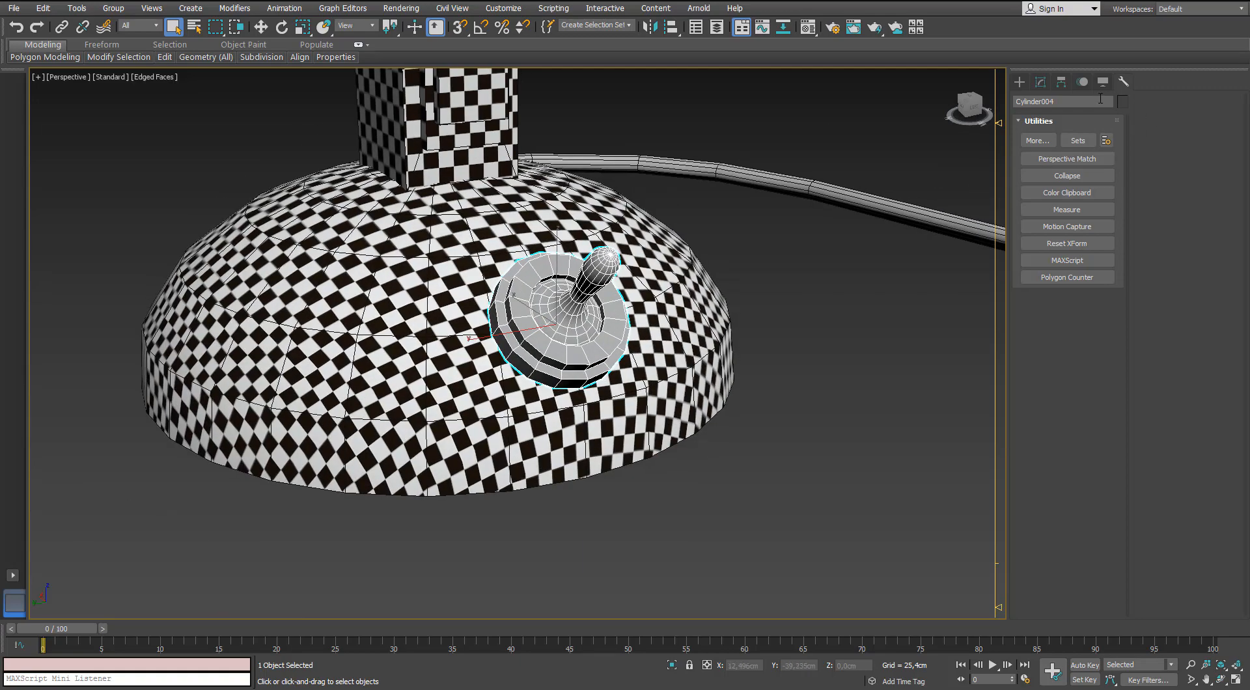
click(1040, 84)
click(1121, 121)
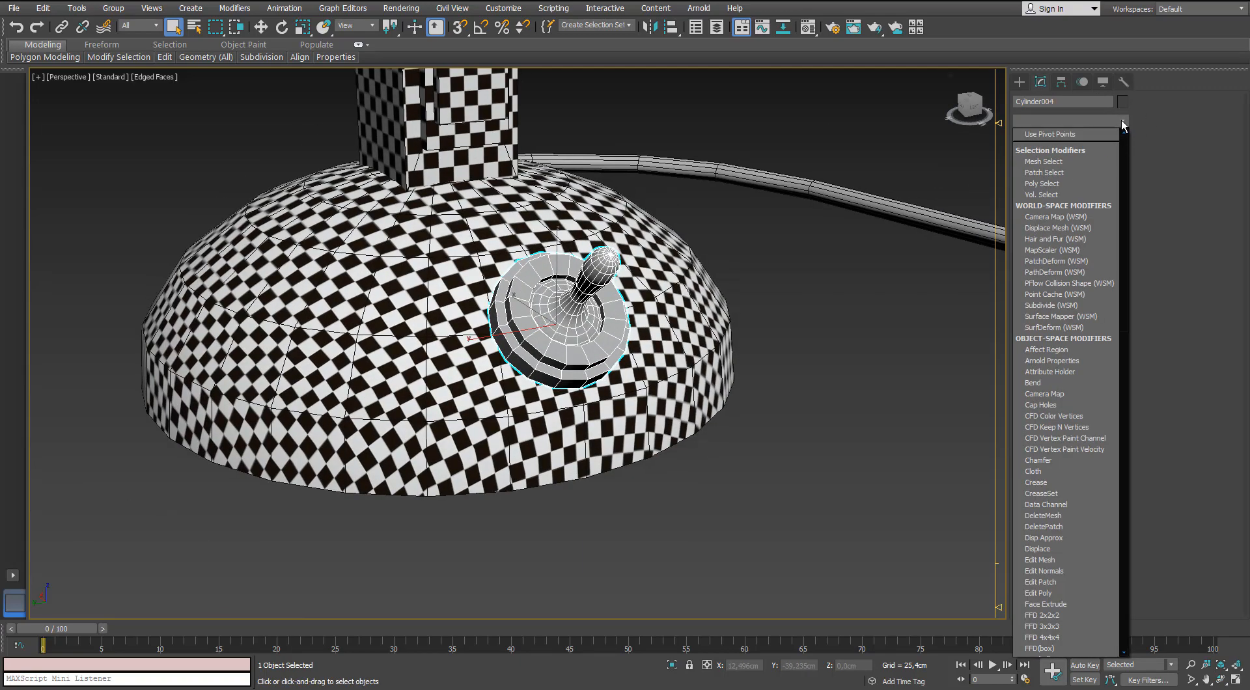
key(u)
key(Return)
alt+middle_drag(821, 277, 906, 299)
scroll(846, 280, up, 3)
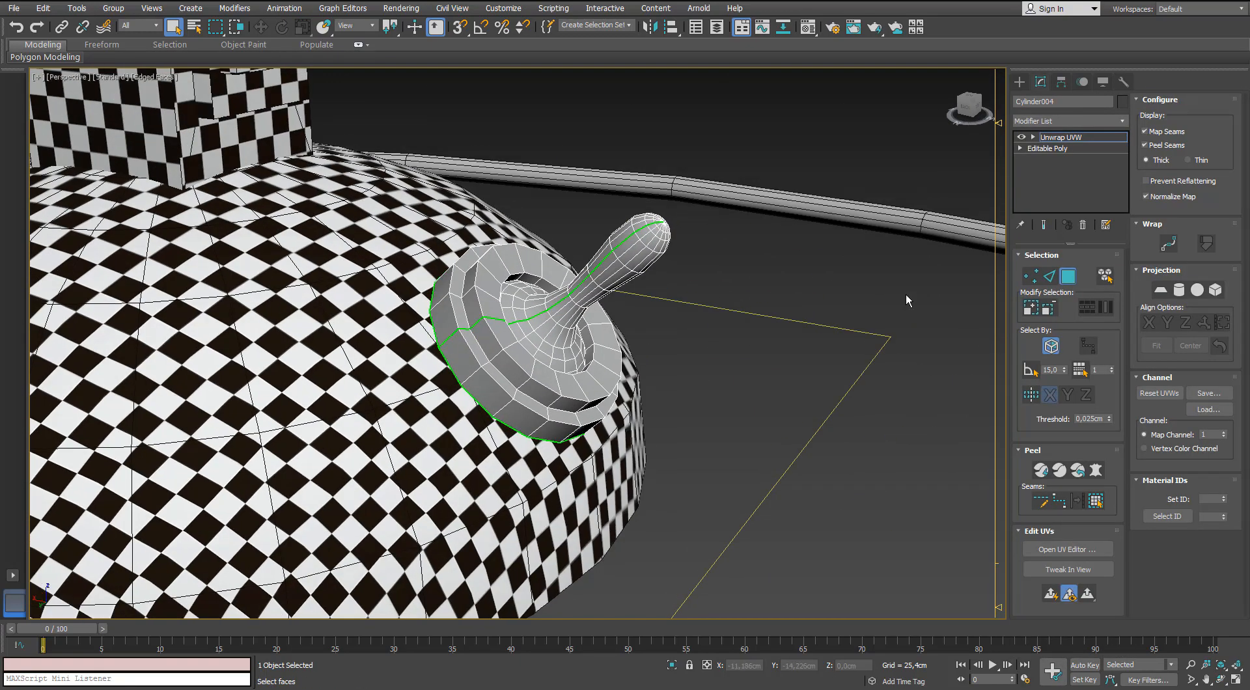
Hide the map seams and select the edge loop around the lever's foot plus the lengthwise loop over the lever.
click(1144, 132)
scroll(605, 276, up, 3)
alt+middle_drag(605, 276, 625, 374)
scroll(488, 316, up, 3)
click(1048, 276)
scroll(547, 299, down, 3)
ctrl+double_click(580, 335)
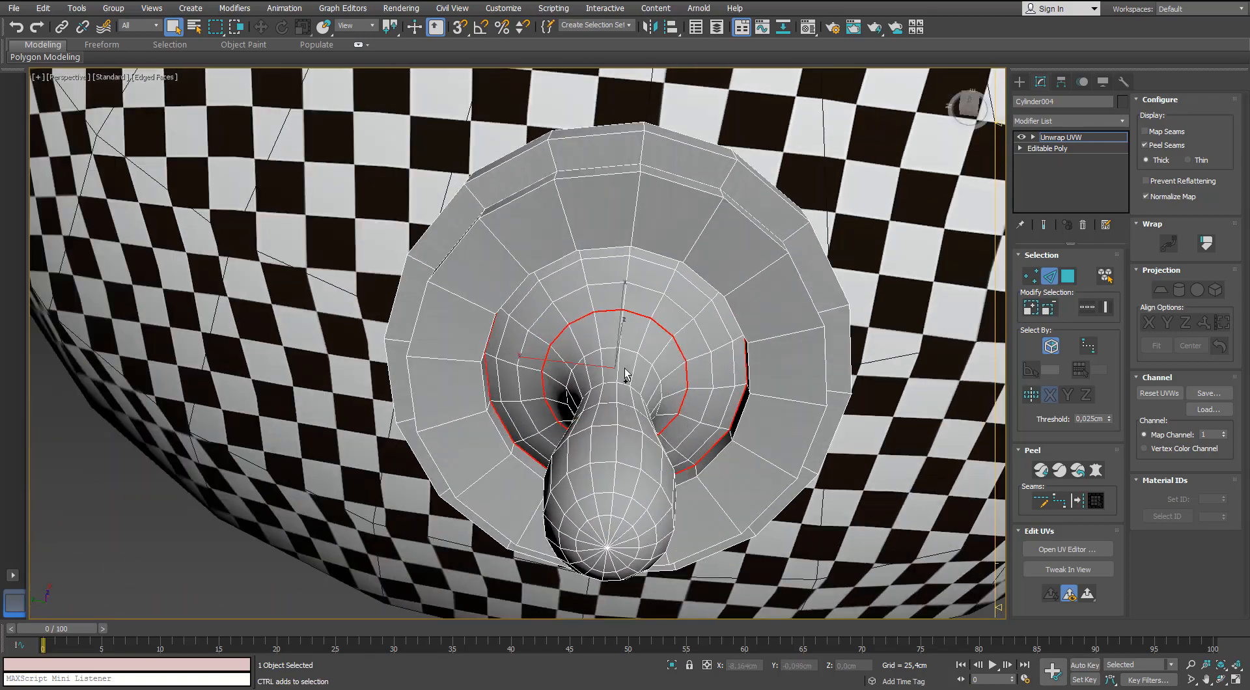
ctrl+double_click(619, 330)
Remove the collar opening's stray edges from the selection in wireframe view and convert the remaining lever edges to peel seams.
alt+middle_drag(619, 330, 714, 551)
key(F3)
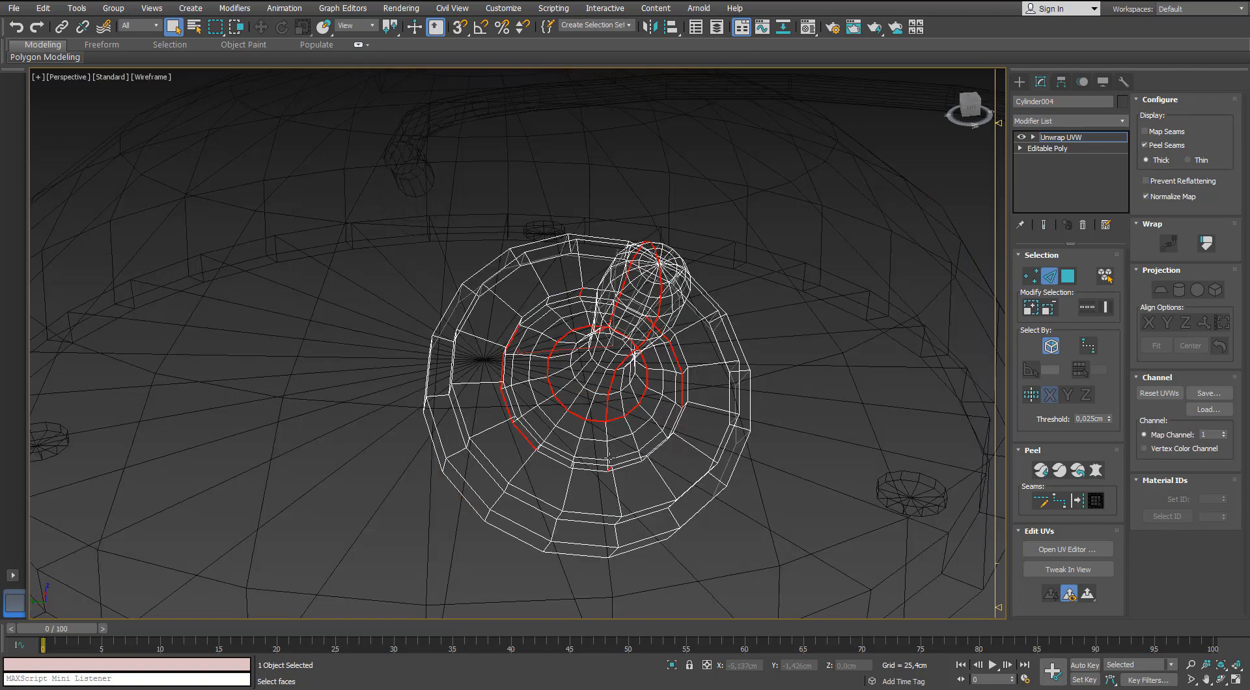
alt+middle_drag(593, 454, 505, 464)
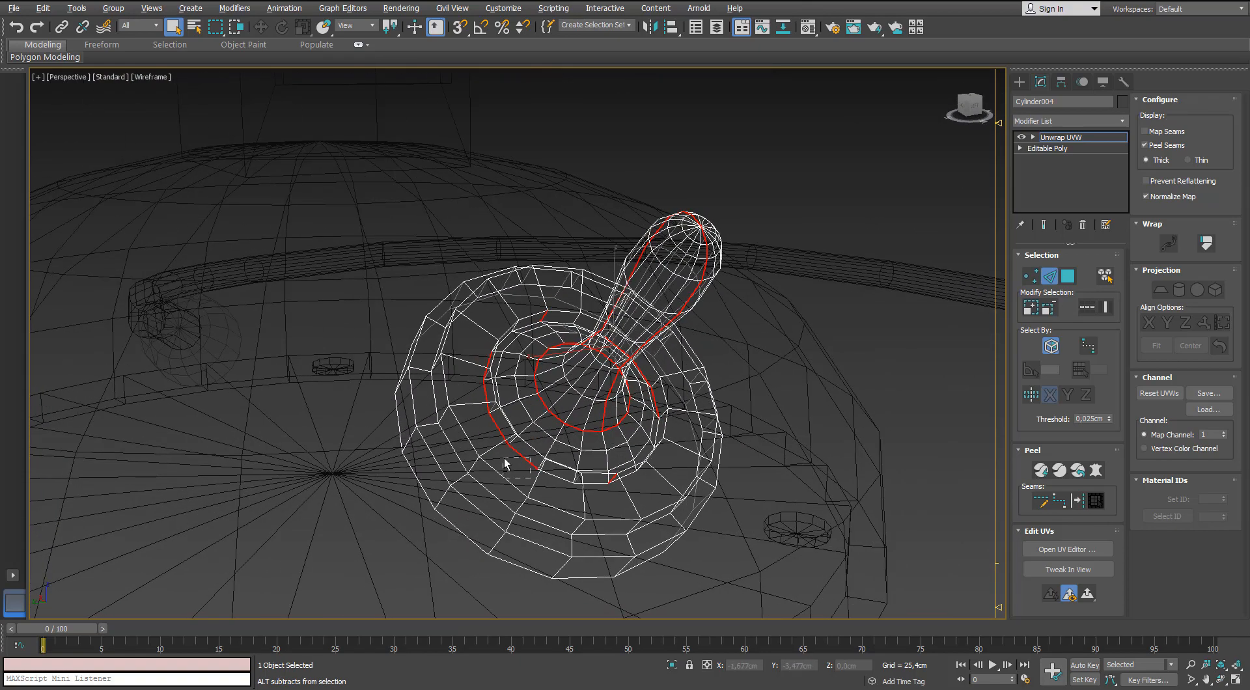
alt+middle_drag(591, 456, 616, 511)
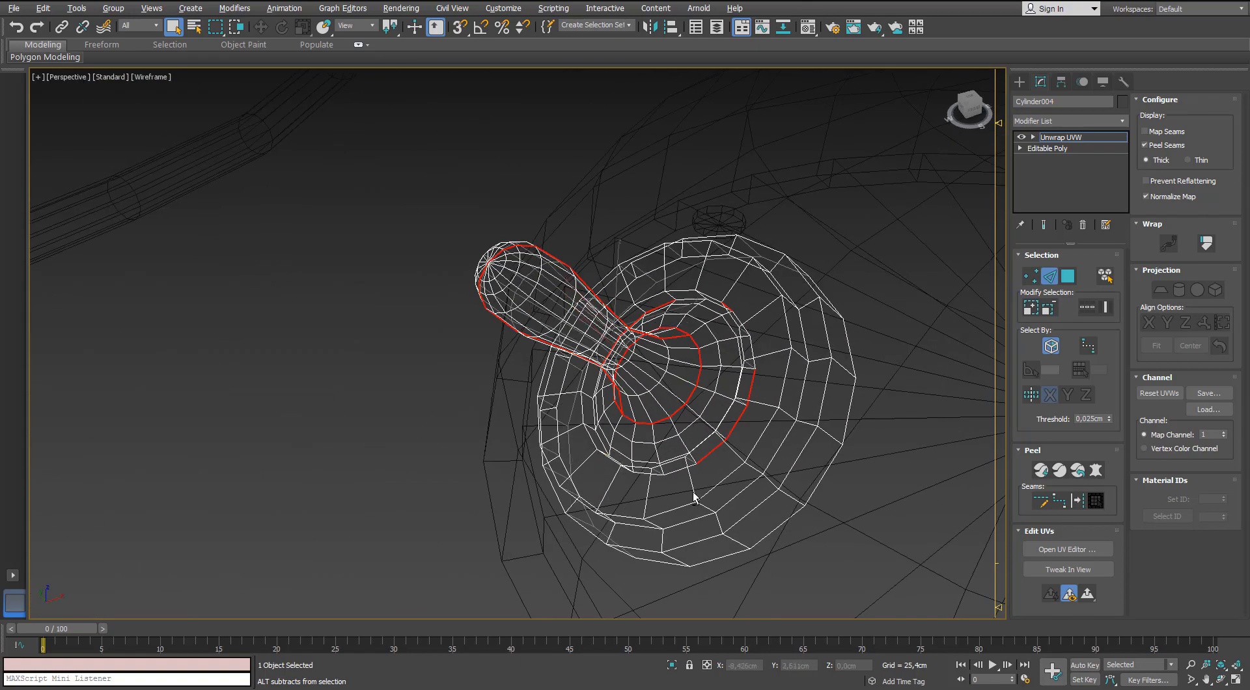
mouse_move(776, 282)
alt+middle_down()
mouse_move(760, 249)
mouse_move(729, 267)
mouse_move(602, 241)
alt+middle_up()
key(F3)
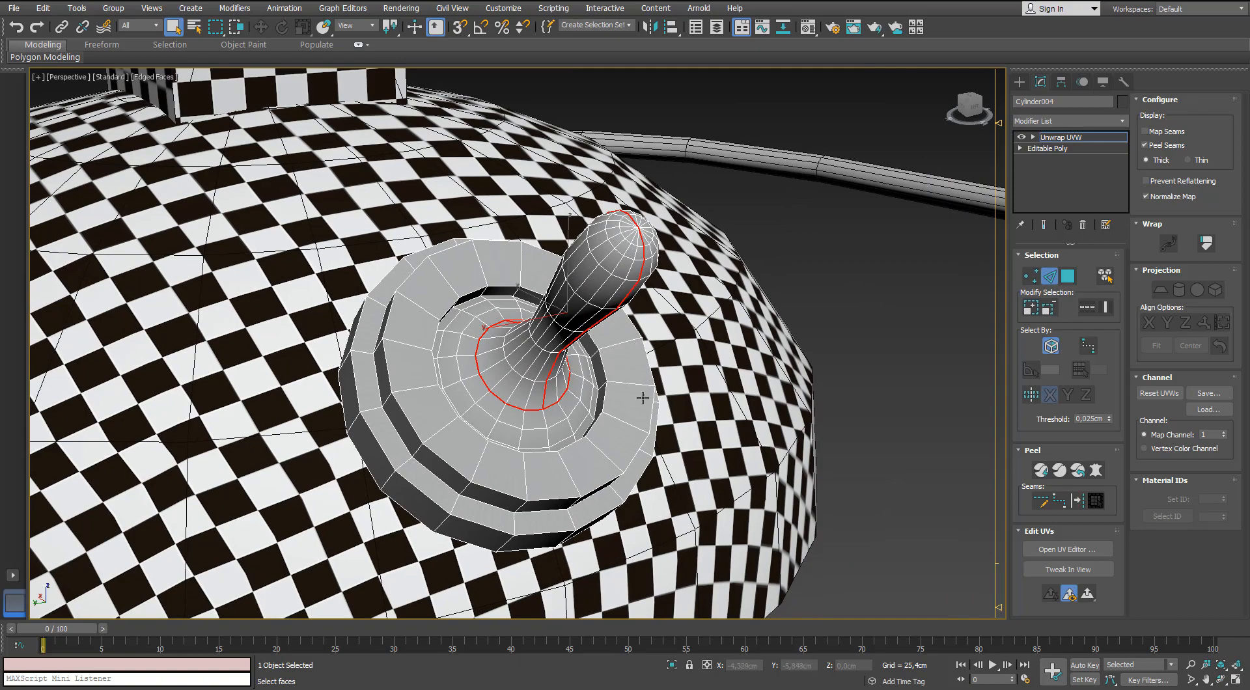
alt+middle_drag(642, 397, 585, 384)
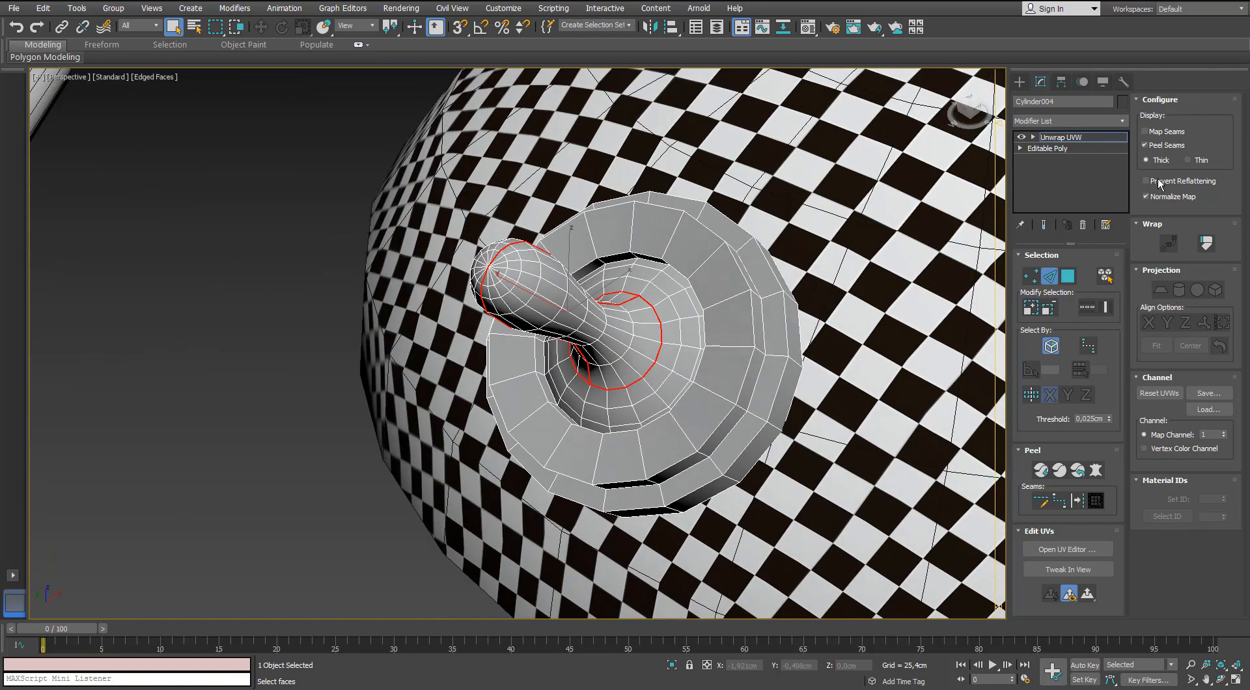
click(1077, 503)
Select the edge loop inside the collar's opening and convert it to a peel seam.
alt+middle_drag(749, 286, 637, 347)
scroll(697, 298, up, 4)
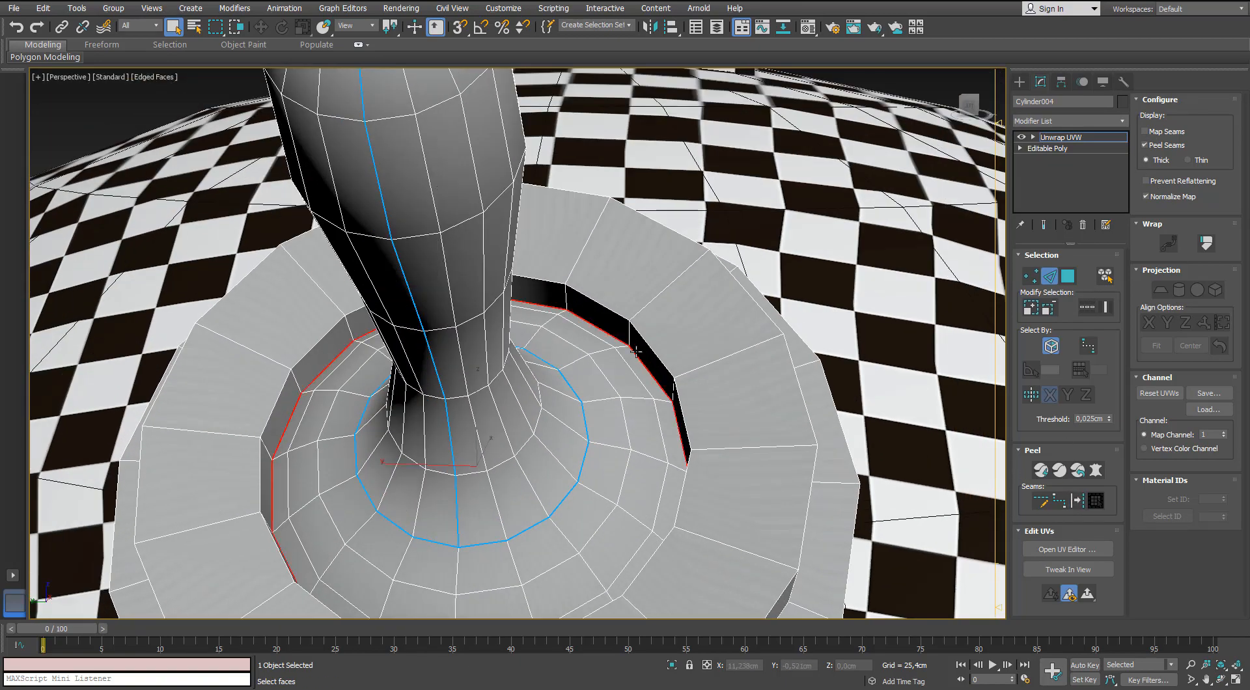
click(1075, 506)
Select one face of the collar and expand the face selection to the seams so it covers the whole collar.
scroll(628, 304, down, 3)
click(1066, 280)
click(697, 364)
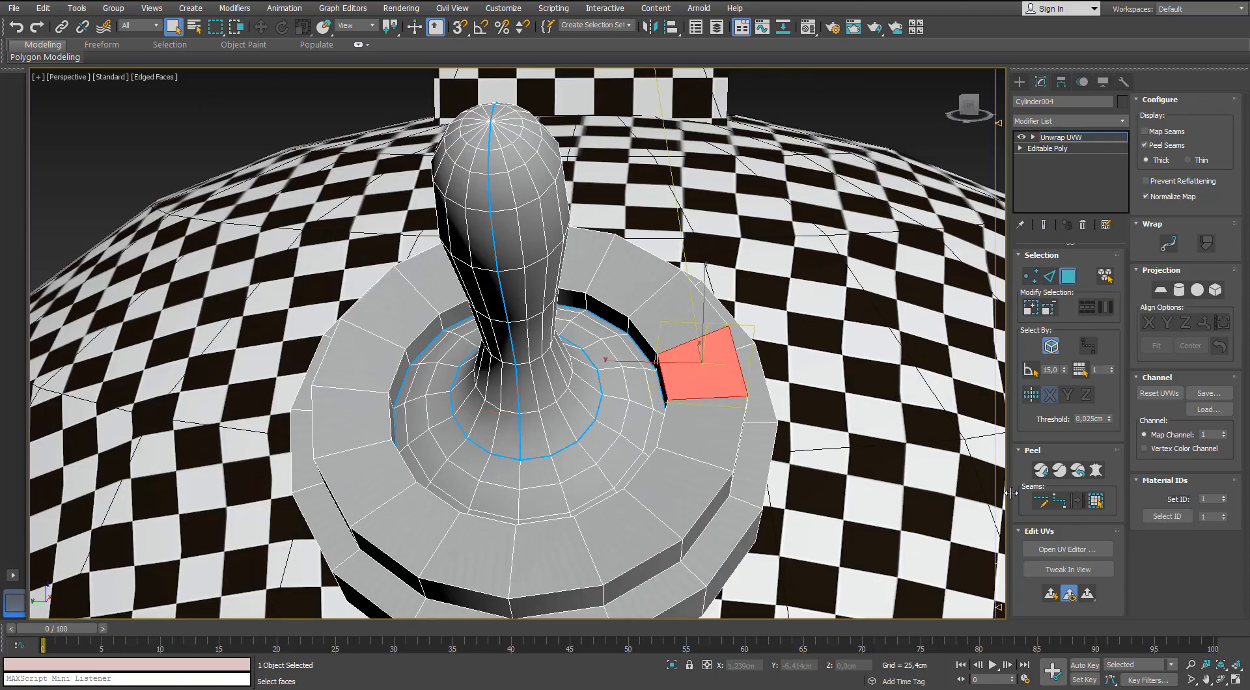
click(1093, 504)
scroll(648, 333, down, 4)
alt+middle_drag(648, 334, 632, 325)
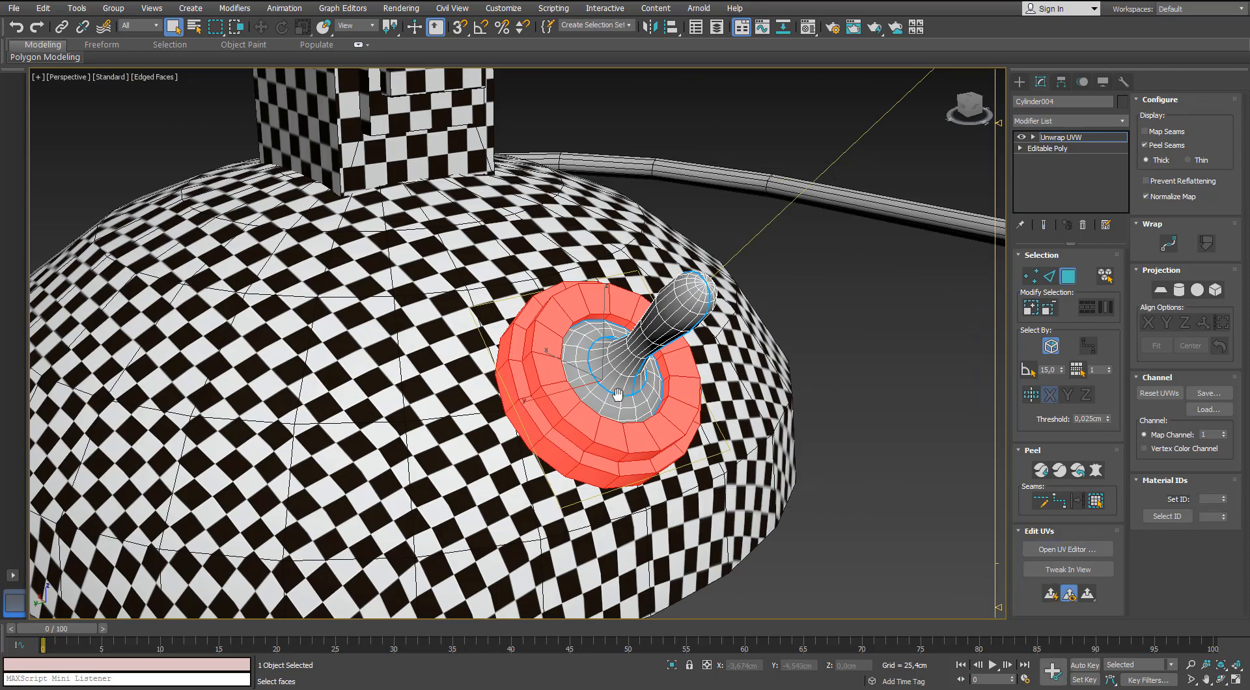
middle_drag(618, 394, 709, 406)
Open the UV editor and flatten the selected collar faces into separate ring and strip shells.
click(1067, 549)
drag(0, 54, 194, 60)
click(186, 78)
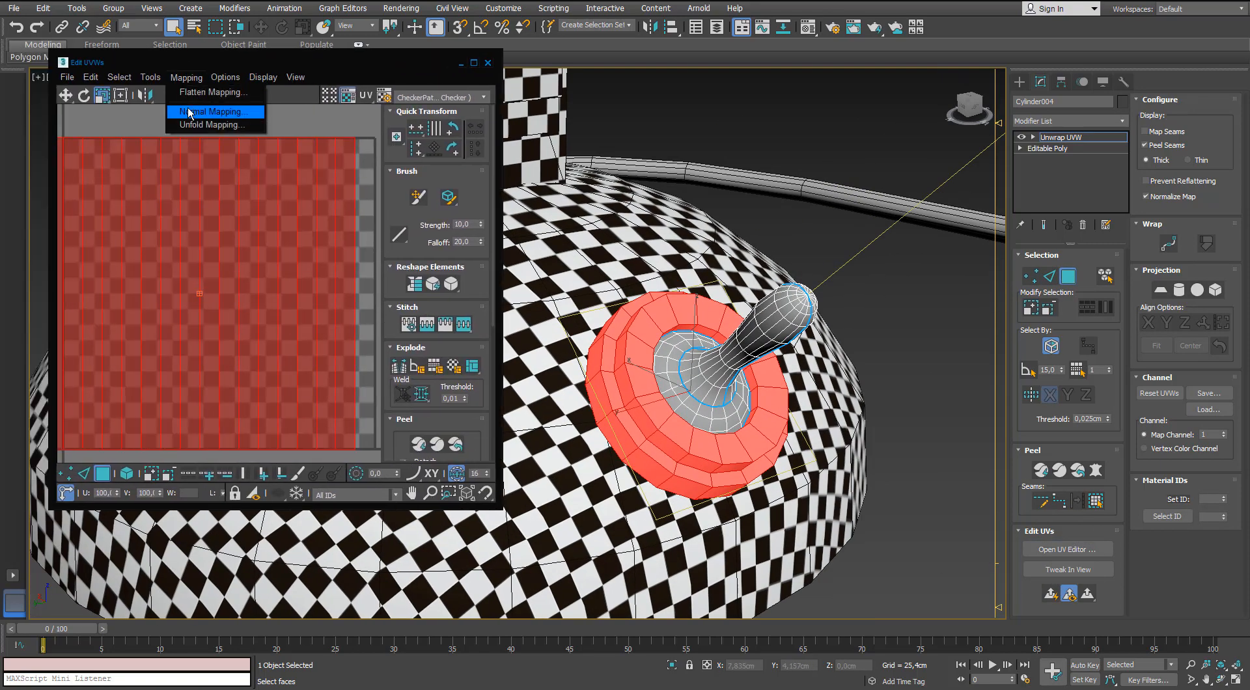
click(188, 110)
click(102, 41)
click(92, 84)
click(182, 74)
middle_drag(230, 207, 276, 175)
Switch to edge selection in the UV editor and stitch two segments of the collar's wide rim strip together.
scroll(219, 218, down, 3)
click(268, 269)
key(2)
scroll(276, 174, down, 2)
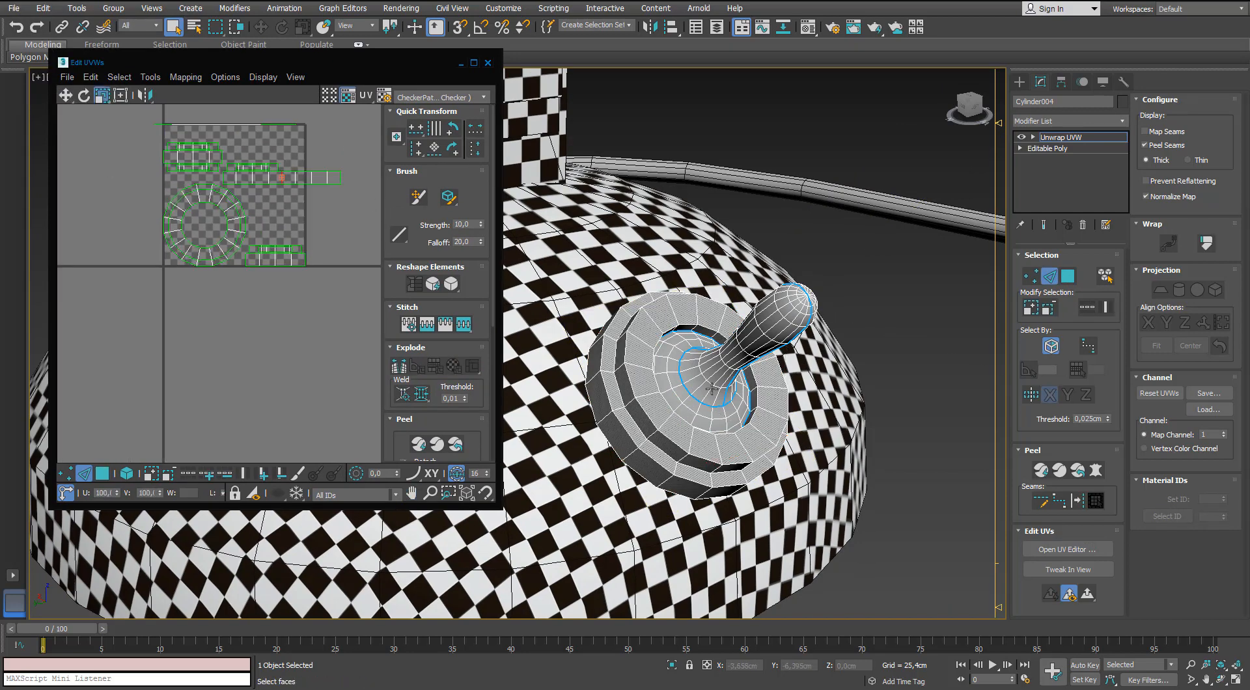
Expand a face selection to the seams on each lever half and unfold both halves with Pelt mapping.
click(1068, 276)
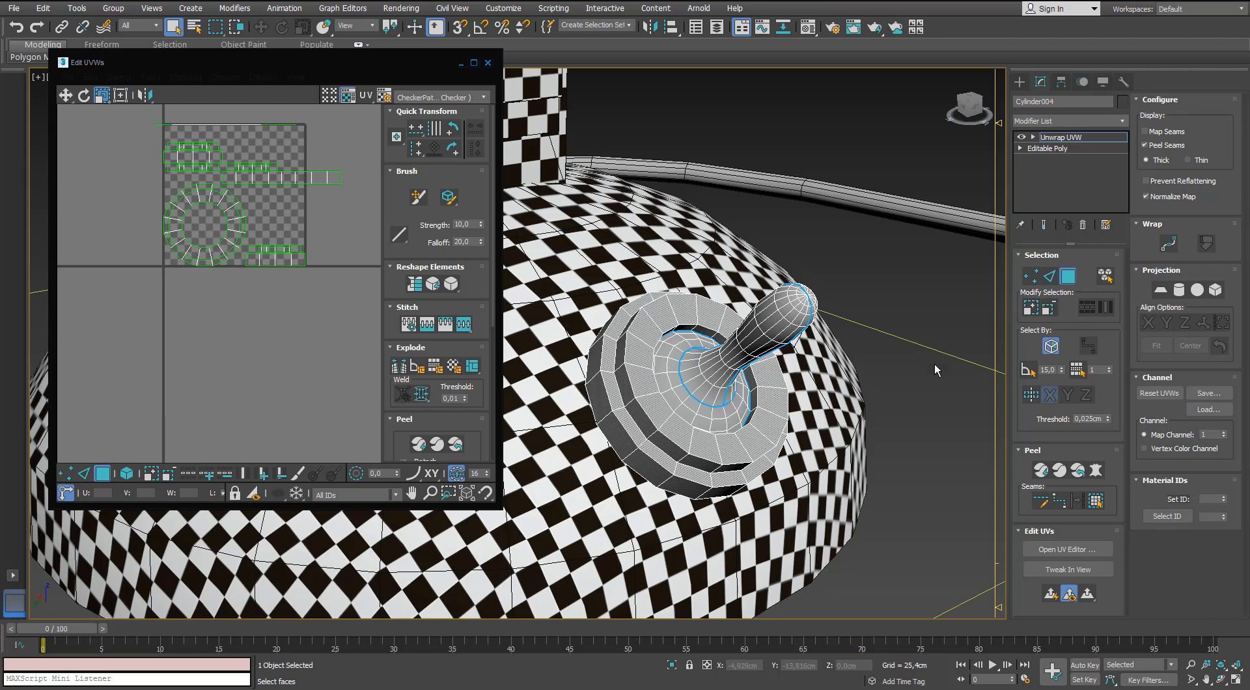
click(714, 369)
click(1096, 504)
click(1096, 471)
click(604, 211)
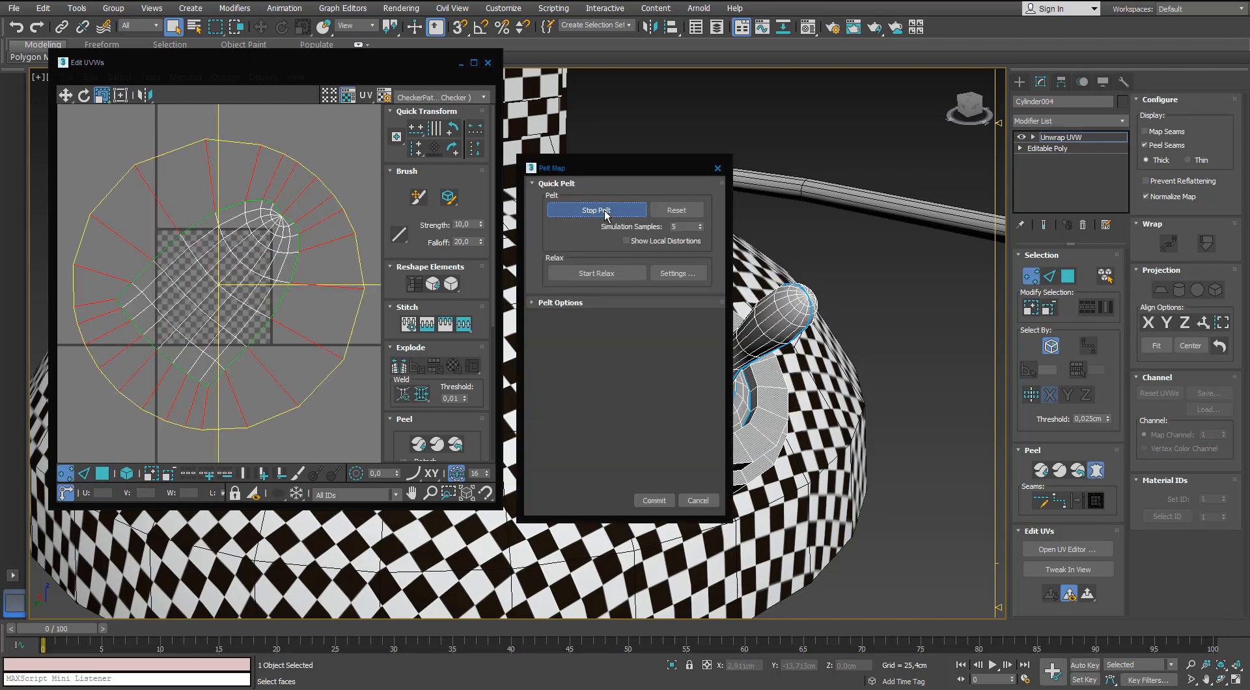
click(653, 501)
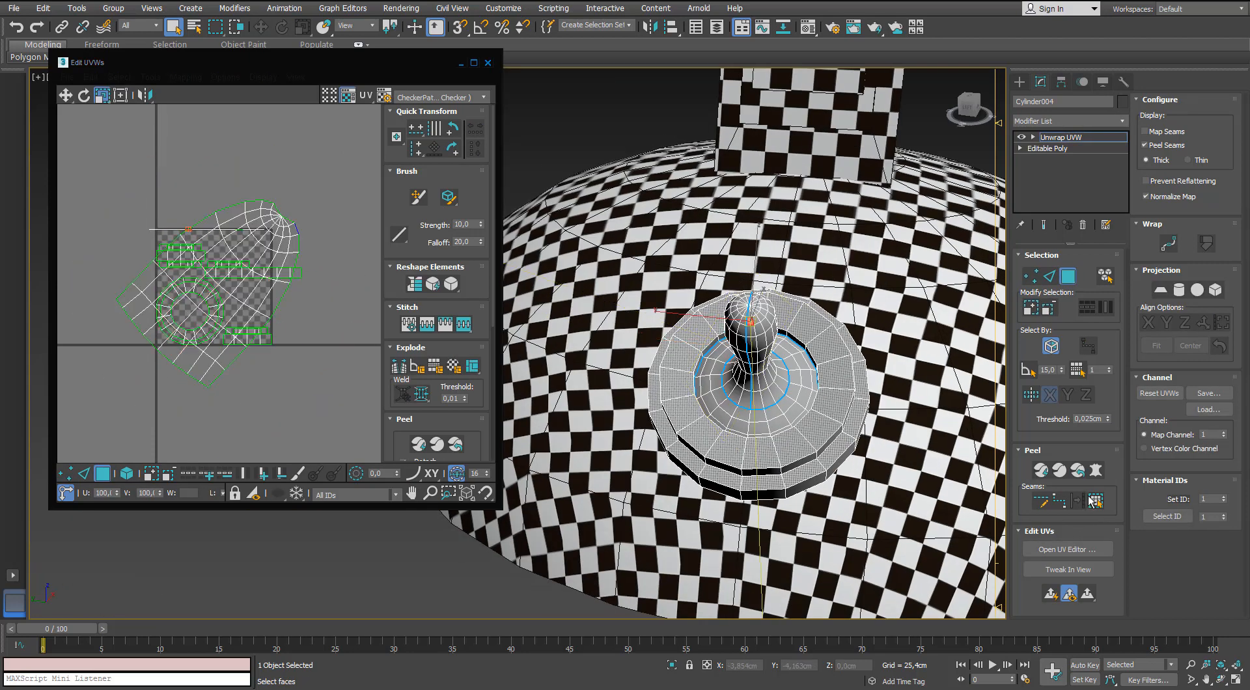
click(651, 501)
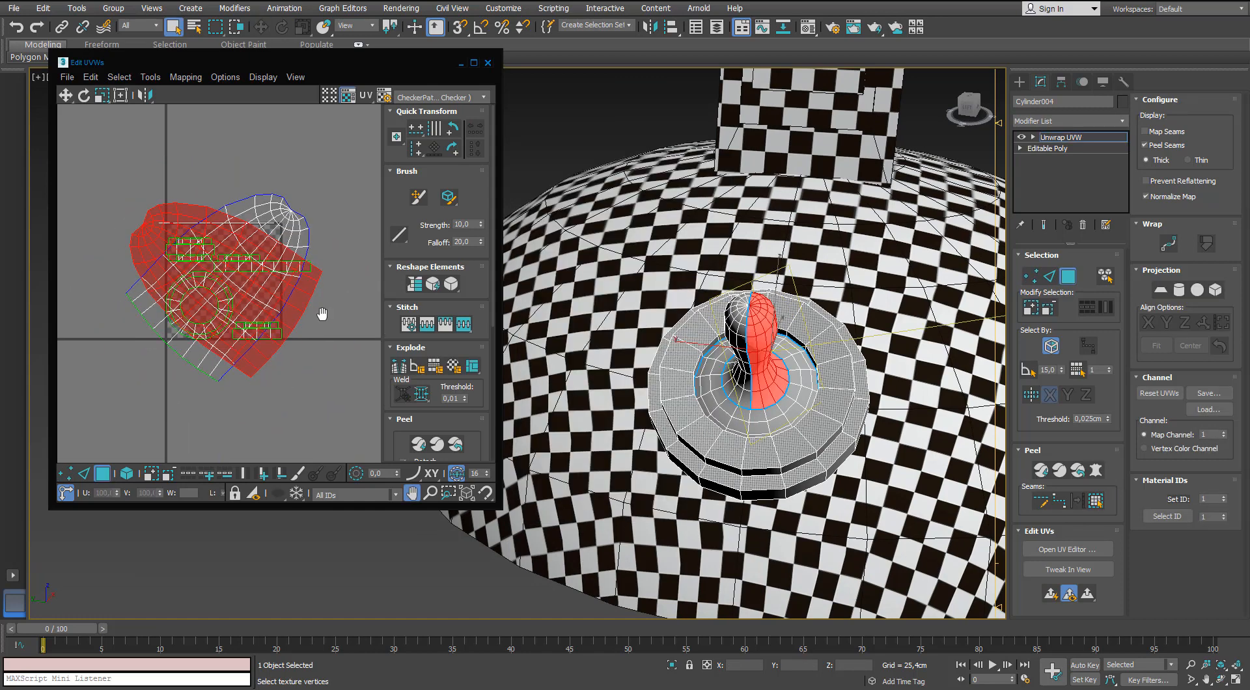
Scale both lever shells down and move them below the UV tile.
key(w)
drag(297, 206, 212, 378)
double_click(184, 205)
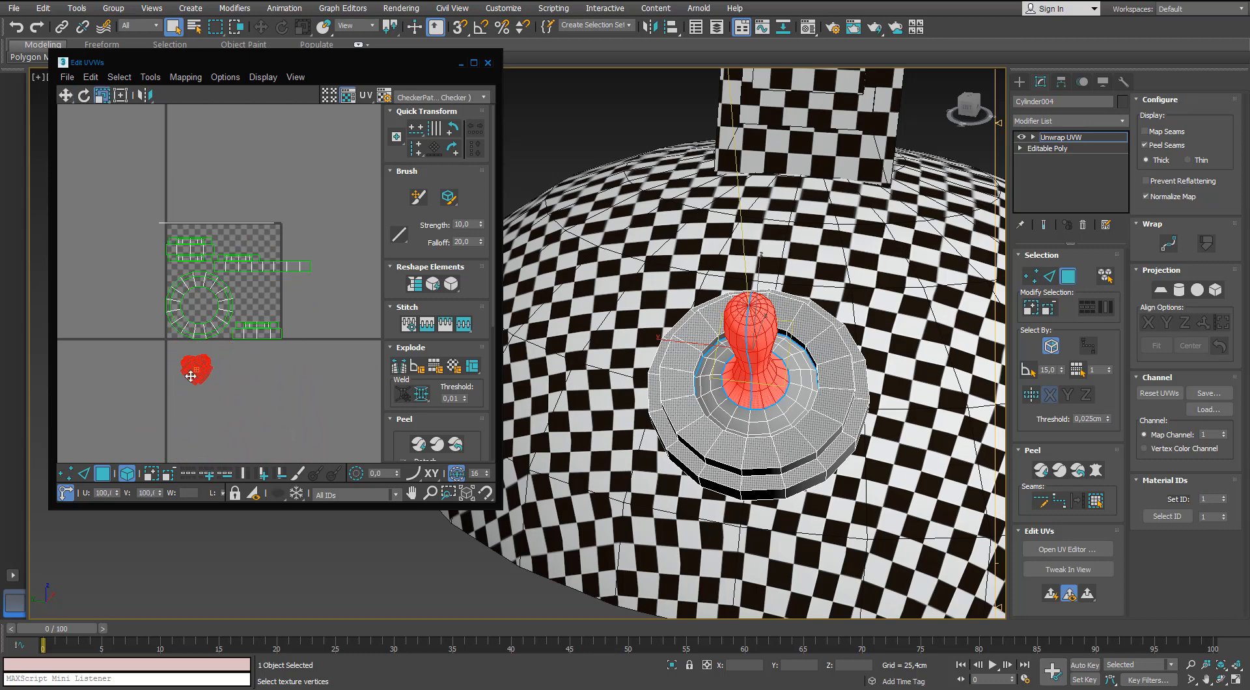
Select the ring of faces around the lever's foot up to its seams and apply a planar projection to it.
click(787, 404)
click(1096, 500)
click(1160, 290)
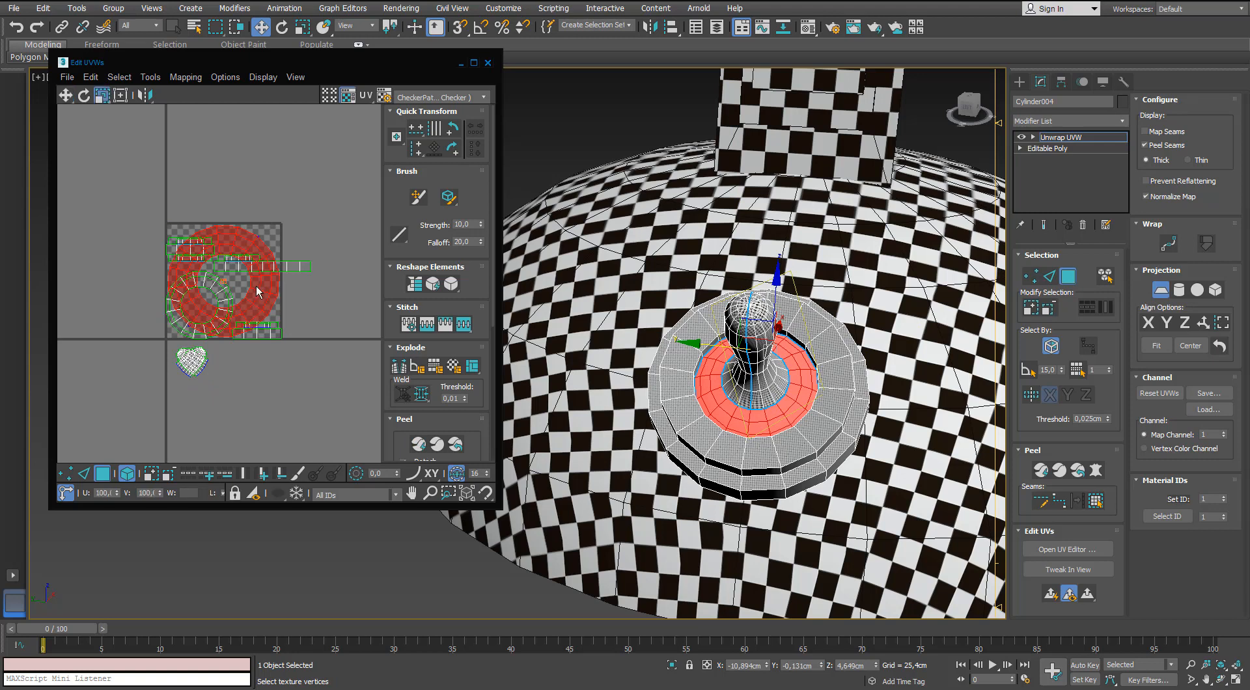
Move the inner ring's UV shell below the tile, scale it down beside the lever shells and clear the selection.
click(84, 473)
click(102, 473)
key(w)
drag(251, 299, 246, 385)
key(r)
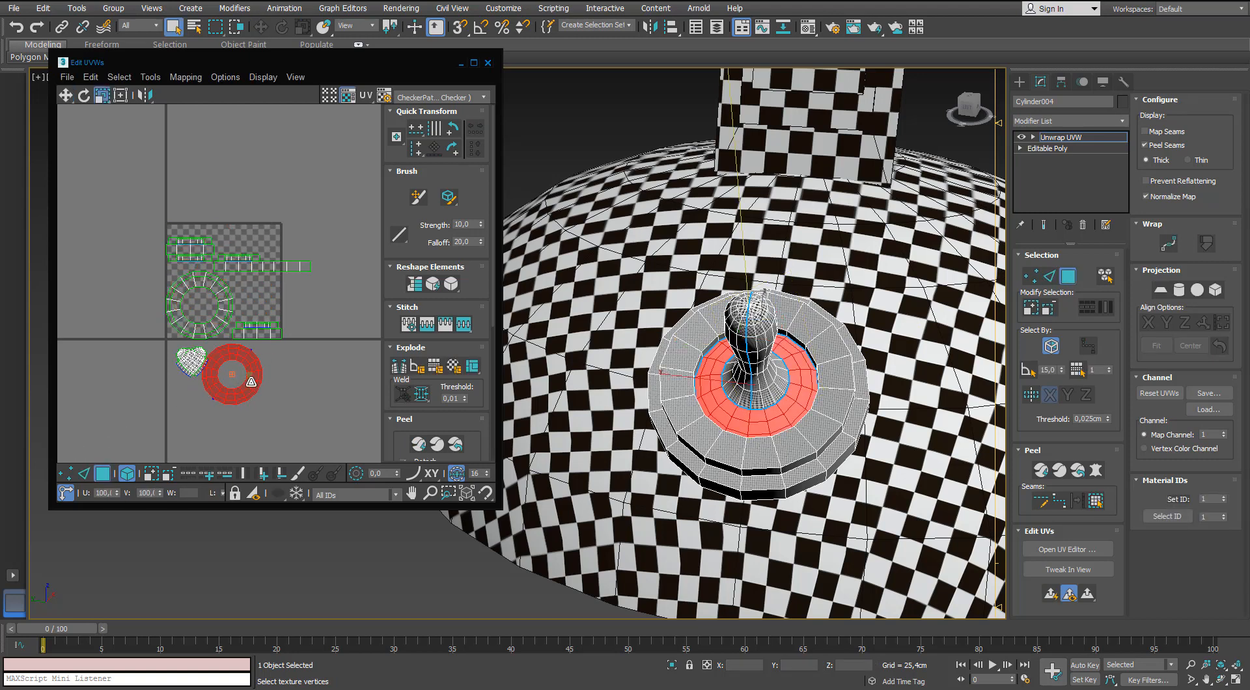
click(321, 195)
Maximize the UV editor and stitch the wide rim segments of the collar into one long strip.
double_click(354, 66)
middle_drag(656, 353, 620, 270)
scroll(620, 268, up, 2)
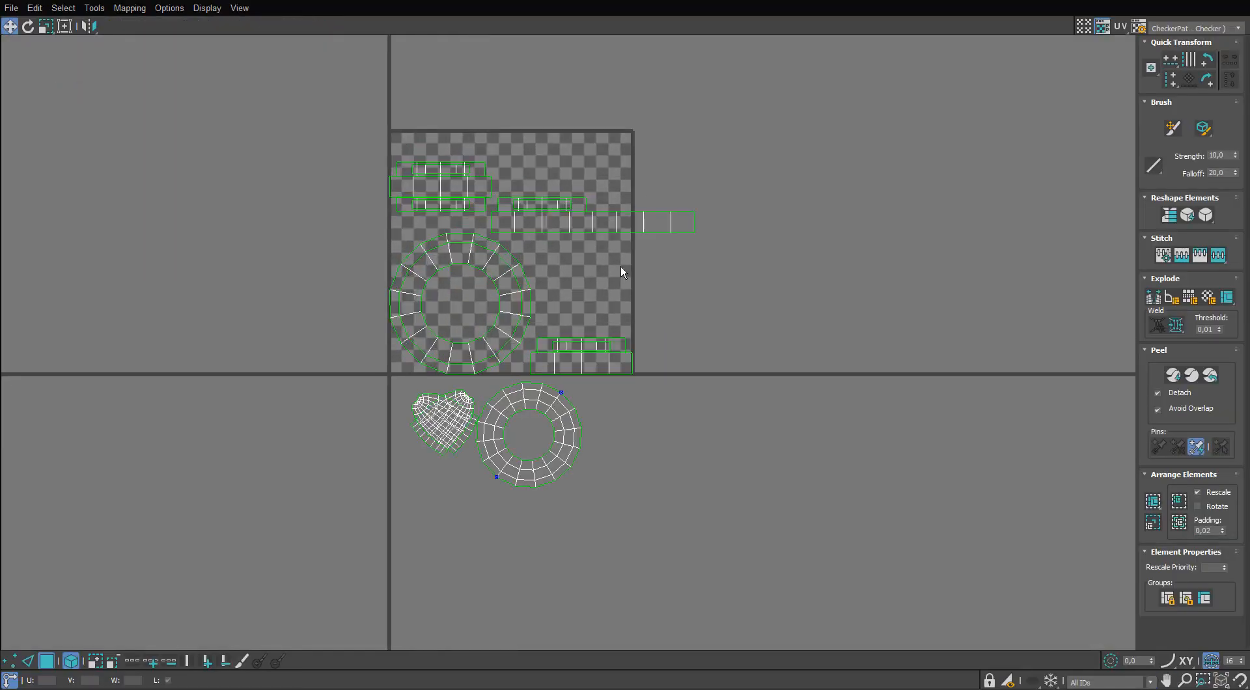
key(2)
click(717, 209)
key(s)
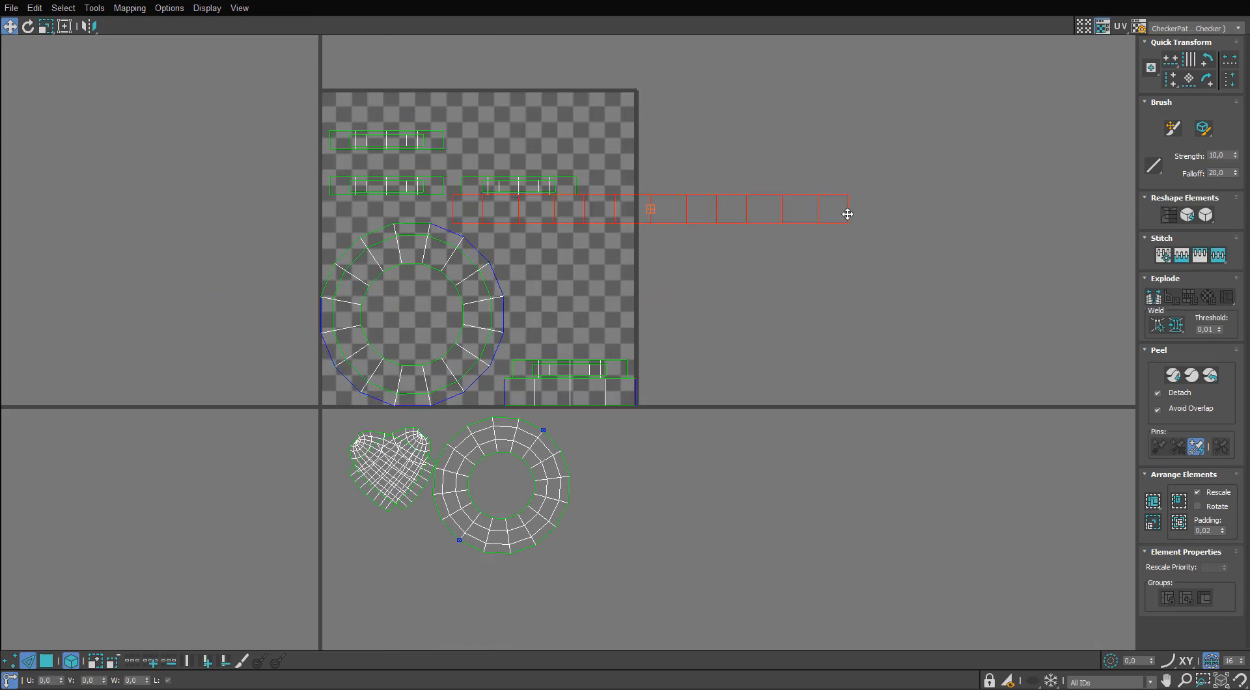
click(848, 212)
key(s)
middle_drag(976, 212, 934, 225)
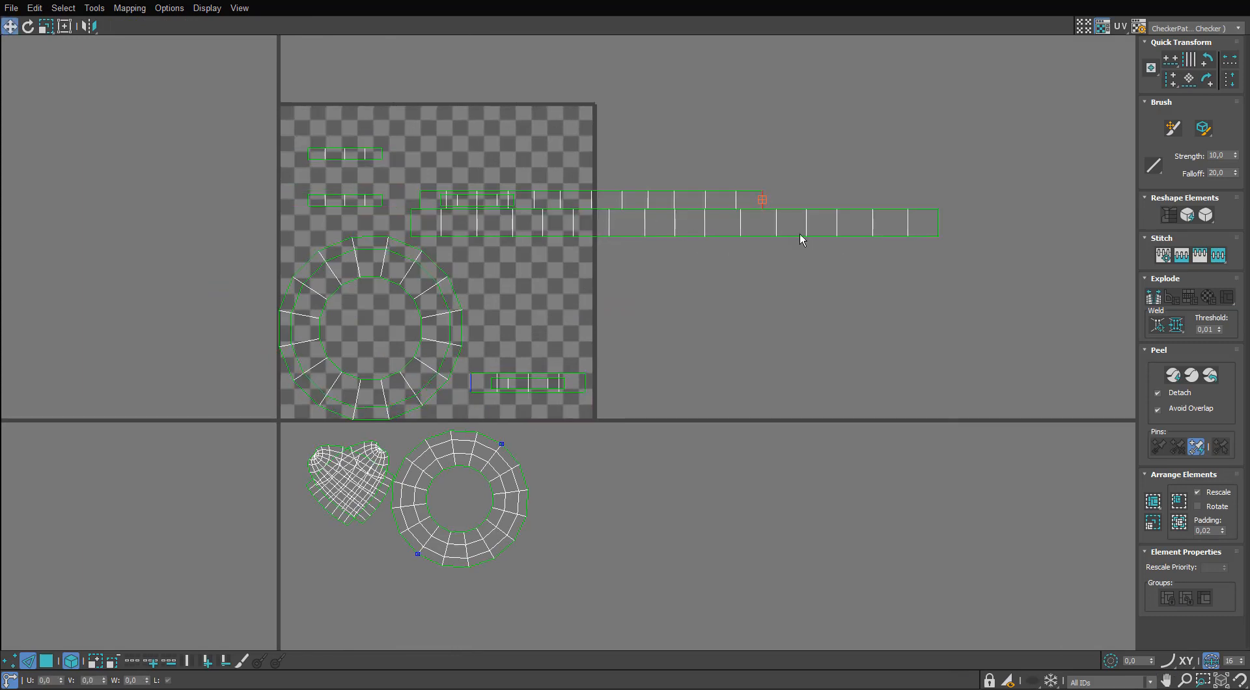
Stitch the remaining narrow collar segments into two long strips and move them apart from the wide strip.
middle_drag(800, 235, 794, 242)
key(s)
click(871, 205)
middle_drag(867, 220, 865, 222)
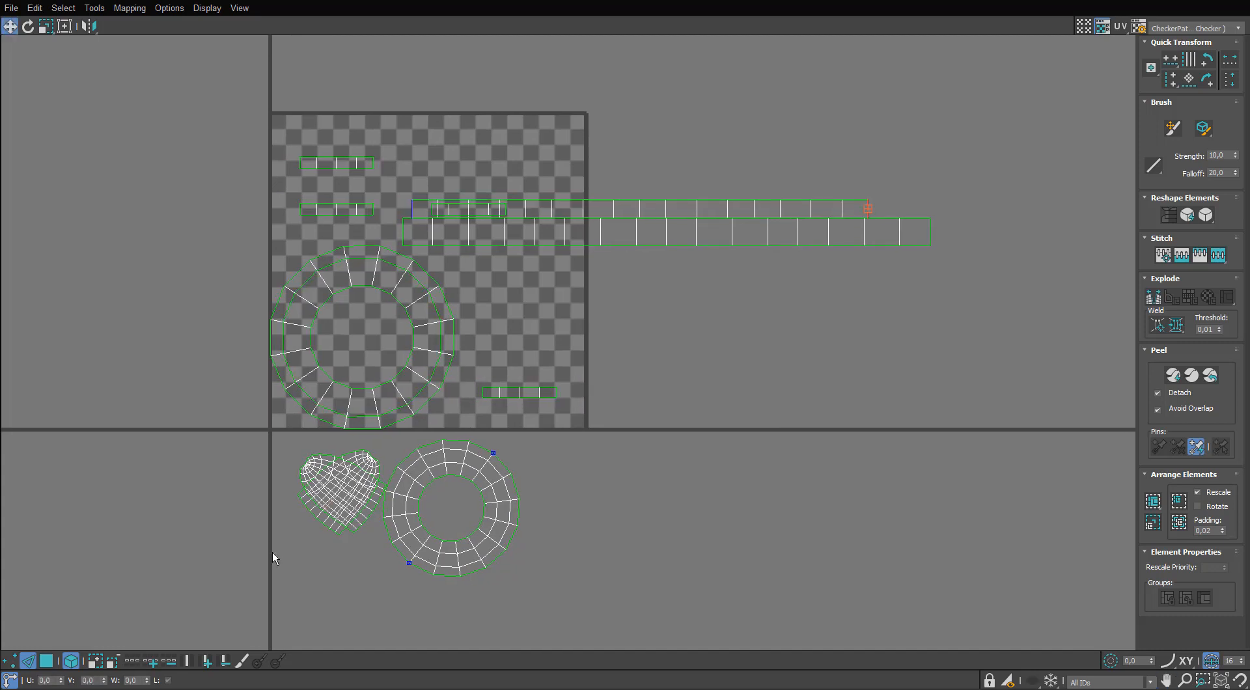
drag(674, 208, 710, 304)
drag(497, 209, 555, 196)
Rotate the two lever shells upright side by side, and rescale all UV shells to a matching density.
key(2)
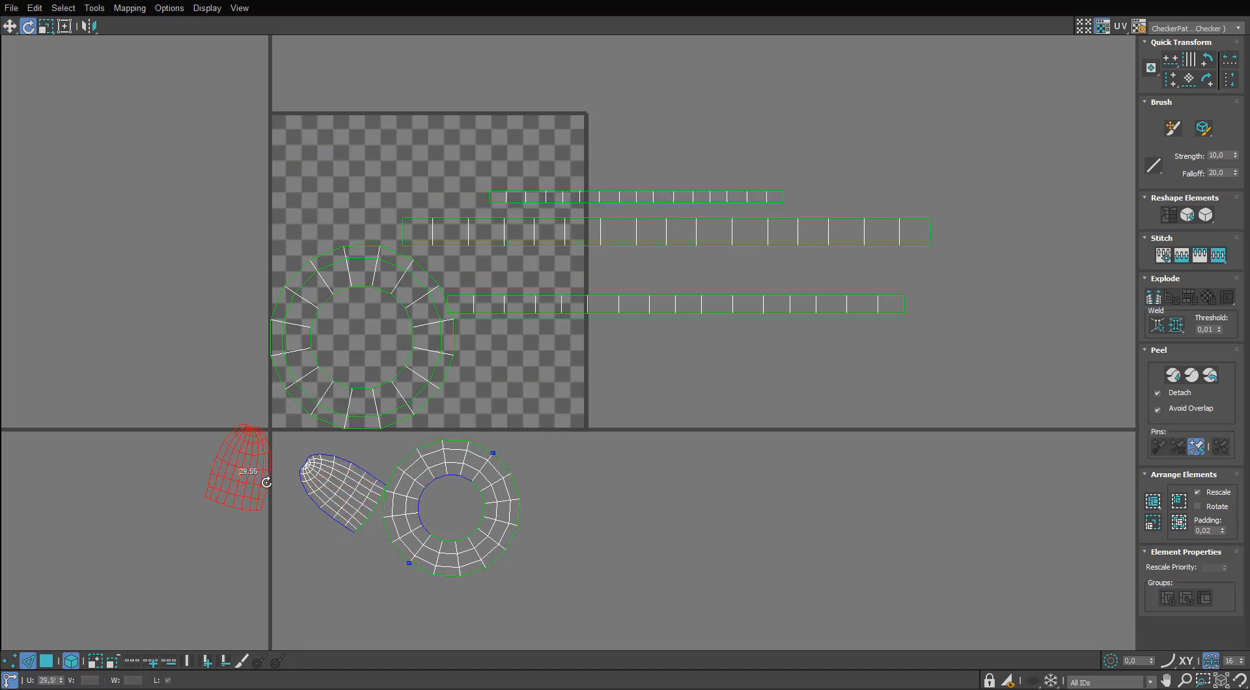
key(w)
click(350, 497)
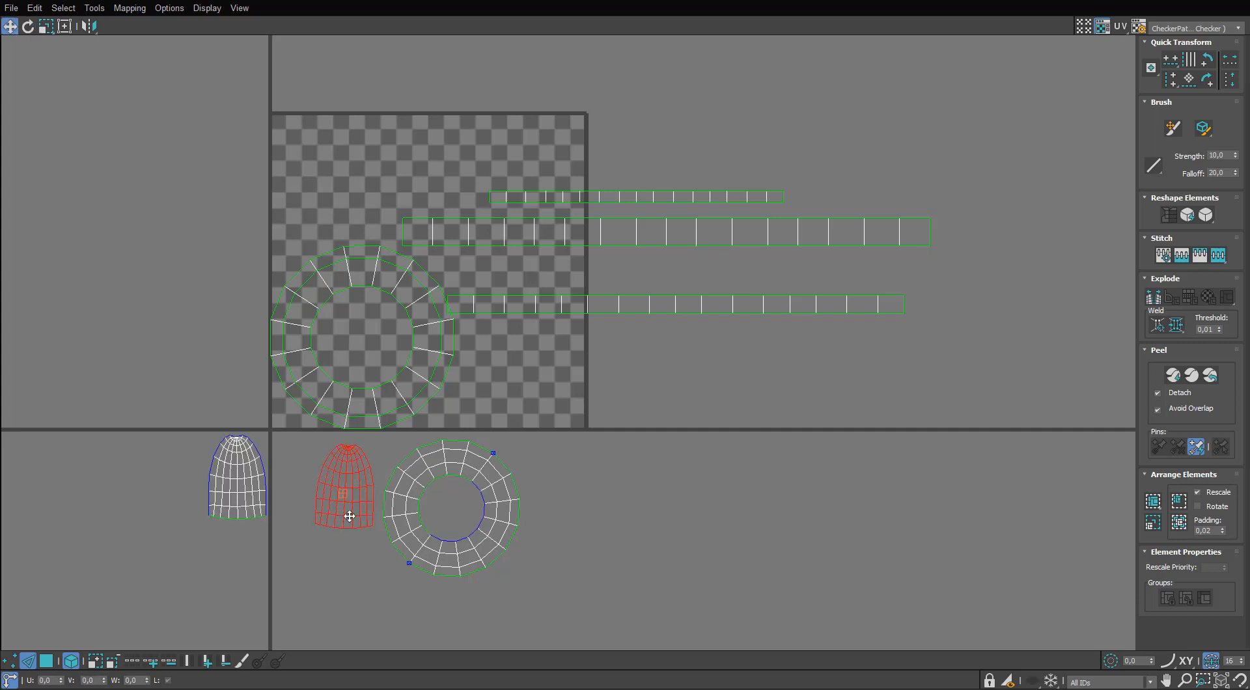
drag(350, 516, 307, 510)
key(e)
key(3)
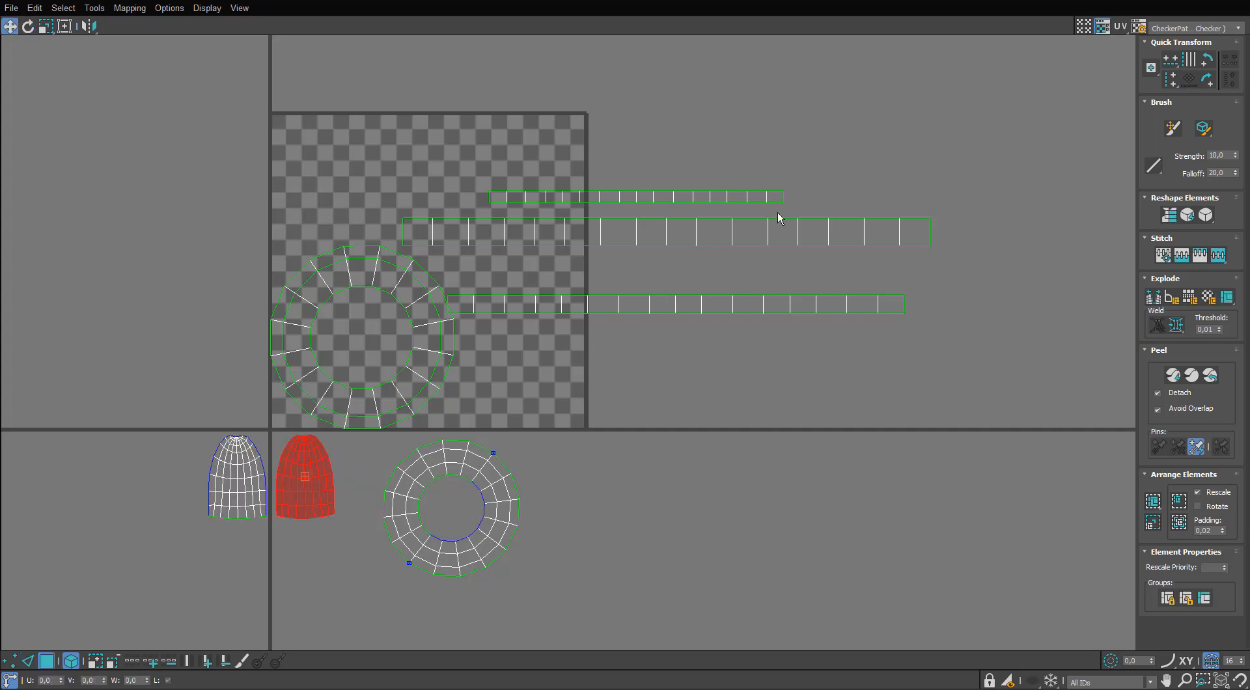
key(ctrl+a)
click(1146, 522)
Move the ring shells out of the UV tile to its left and nest the smallest ring inside the largest.
middle_drag(318, 449, 341, 405)
click(399, 427)
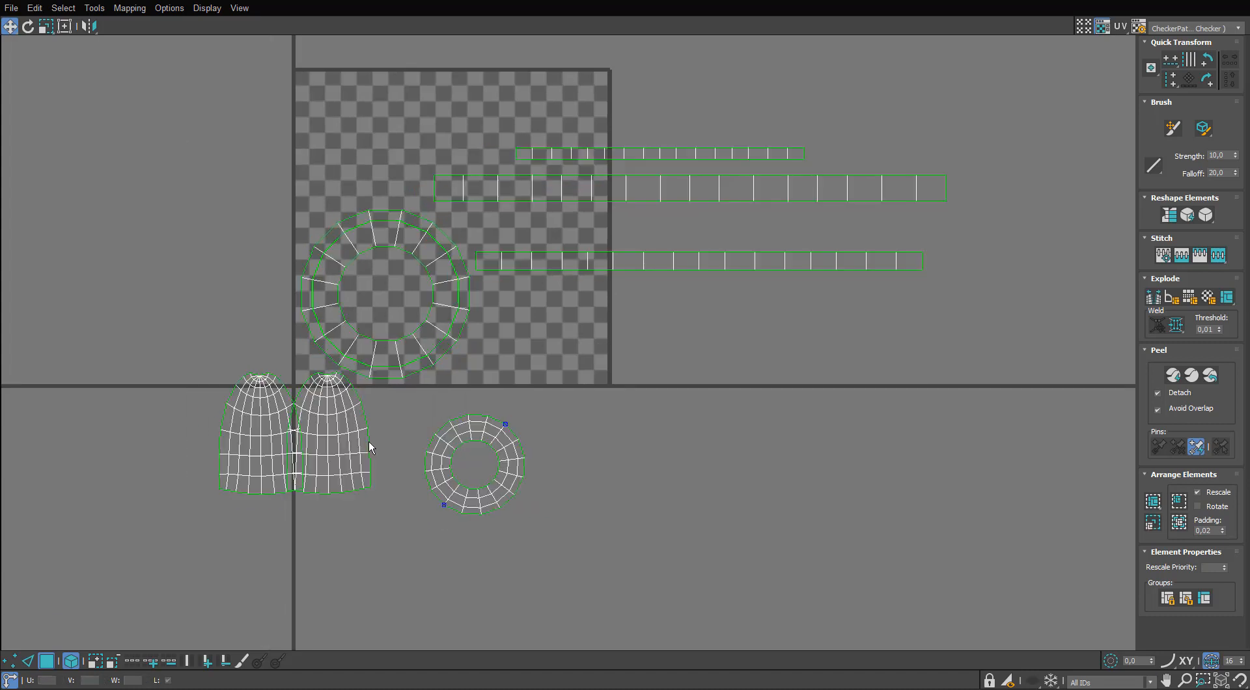
drag(369, 445, 384, 445)
drag(424, 343, 234, 358)
drag(315, 336, 0, 345)
middle_drag(13, 345, 160, 286)
scroll(159, 286, up, 2)
drag(728, 404, 143, 201)
Stack the three strip shells below the tile and place the ring shells above them next to the lever shells.
scroll(587, 264, down, 3)
middle_drag(587, 264, 496, 318)
drag(779, 217, 811, 295)
drag(773, 185, 721, 296)
drag(715, 293, 266, 485)
drag(364, 219, 216, 349)
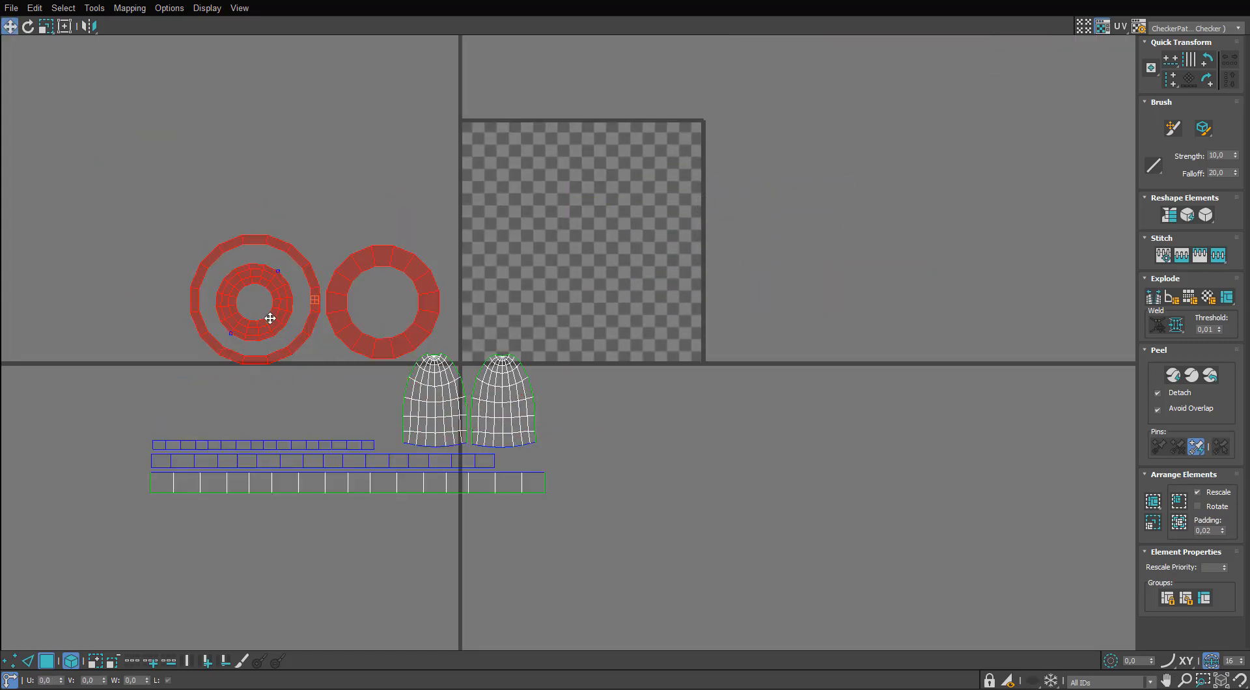
drag(271, 317, 243, 378)
Scale all of the switch's UV shells down together and move them outside the UV tile's right edge.
drag(637, 319, 226, 479)
key(r)
drag(334, 414, 261, 519)
scroll(392, 404, up, 3)
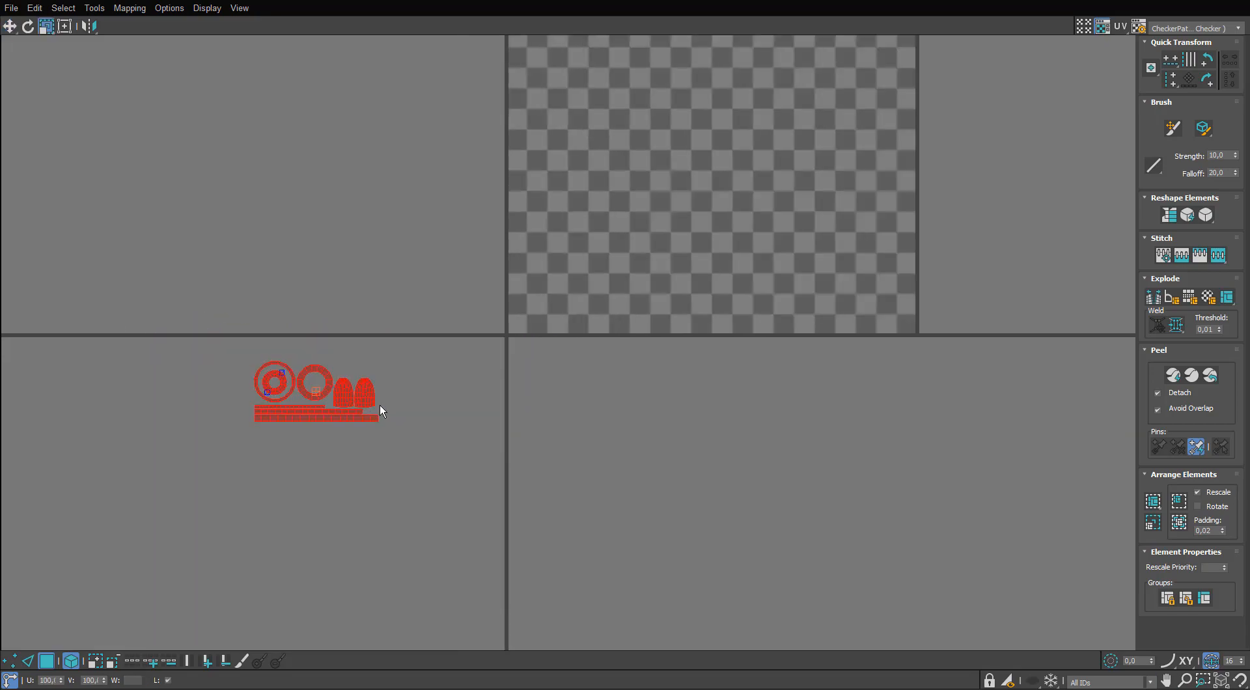
key(w)
drag(372, 404, 1026, 151)
middle_drag(1026, 151, 692, 294)
drag(692, 294, 787, 318)
Restore the UV editor to a floating window and adjust the shells' scale against the base's checkers.
key(r)
drag(798, 2, 882, 272)
middle_drag(644, 275, 412, 239)
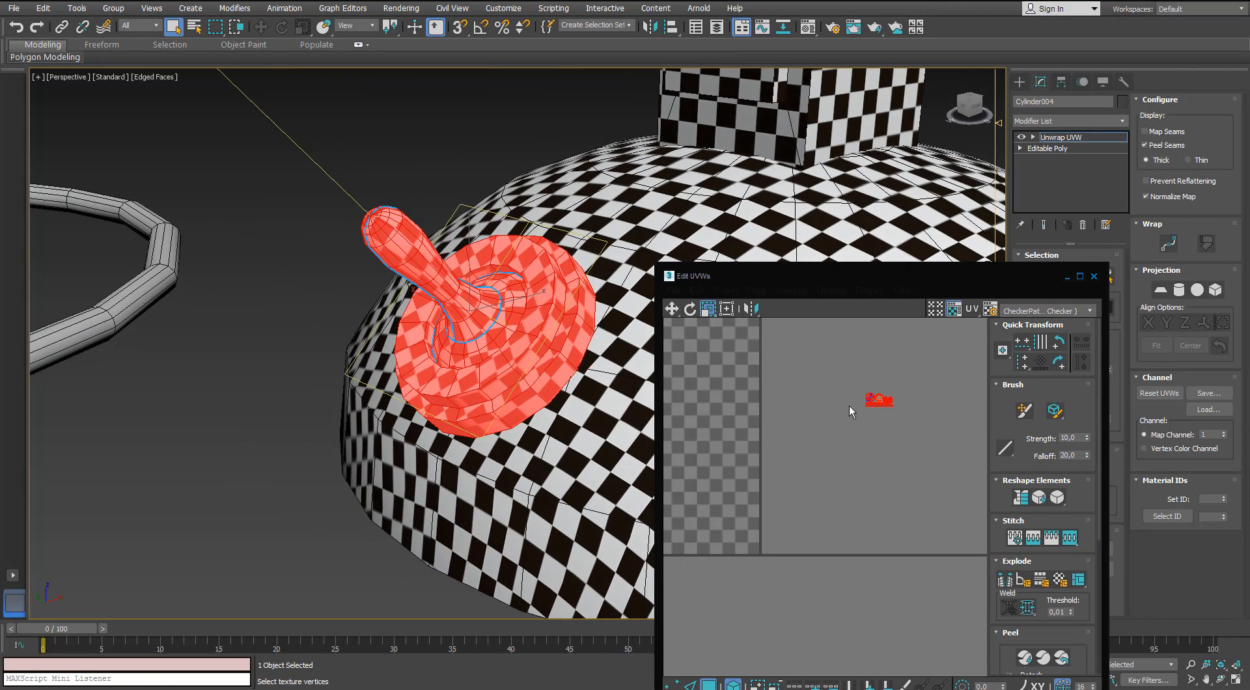
scroll(879, 400, up, 8)
drag(846, 411, 908, 423)
alt+middle_drag(417, 364, 573, 472)
click(573, 586)
scroll(479, 398, down, 5)
alt+middle_drag(480, 399, 566, 345)
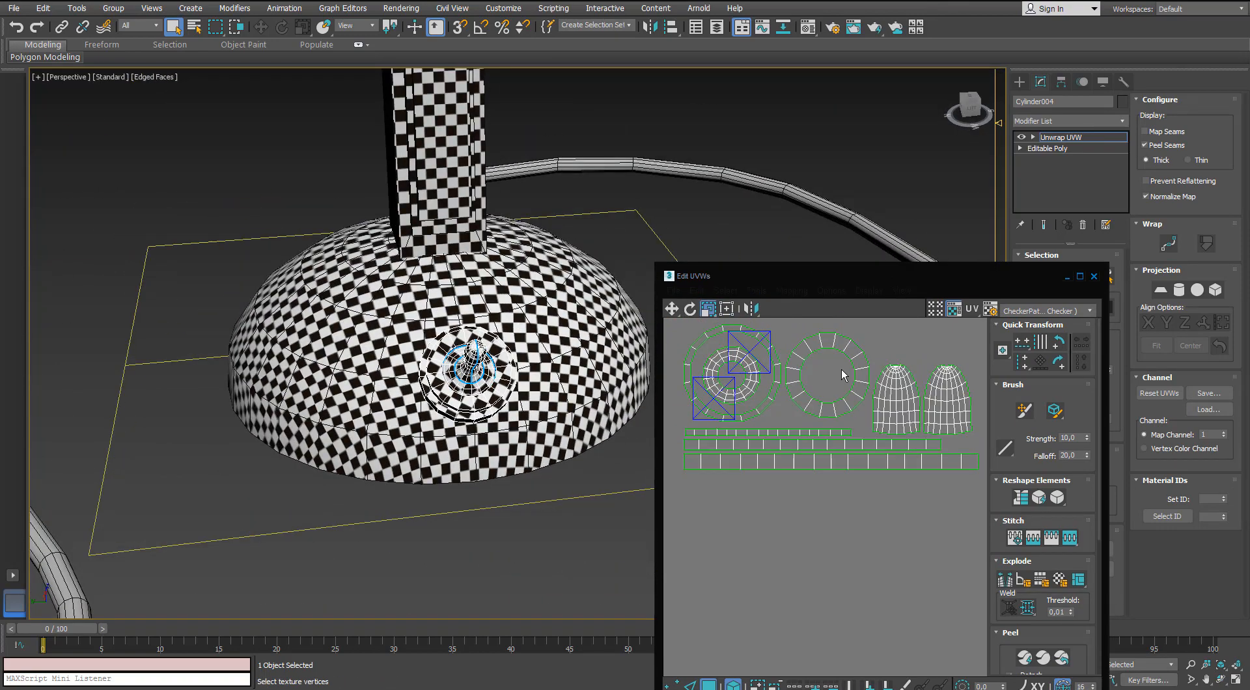
Fine-tune the scale of all the switch's UV shells to match the checkers on the base, and clear the selection.
scroll(842, 371, down, 4)
click(842, 371)
scroll(842, 371, down, 3)
drag(957, 351, 674, 494)
drag(842, 423, 842, 438)
click(536, 460)
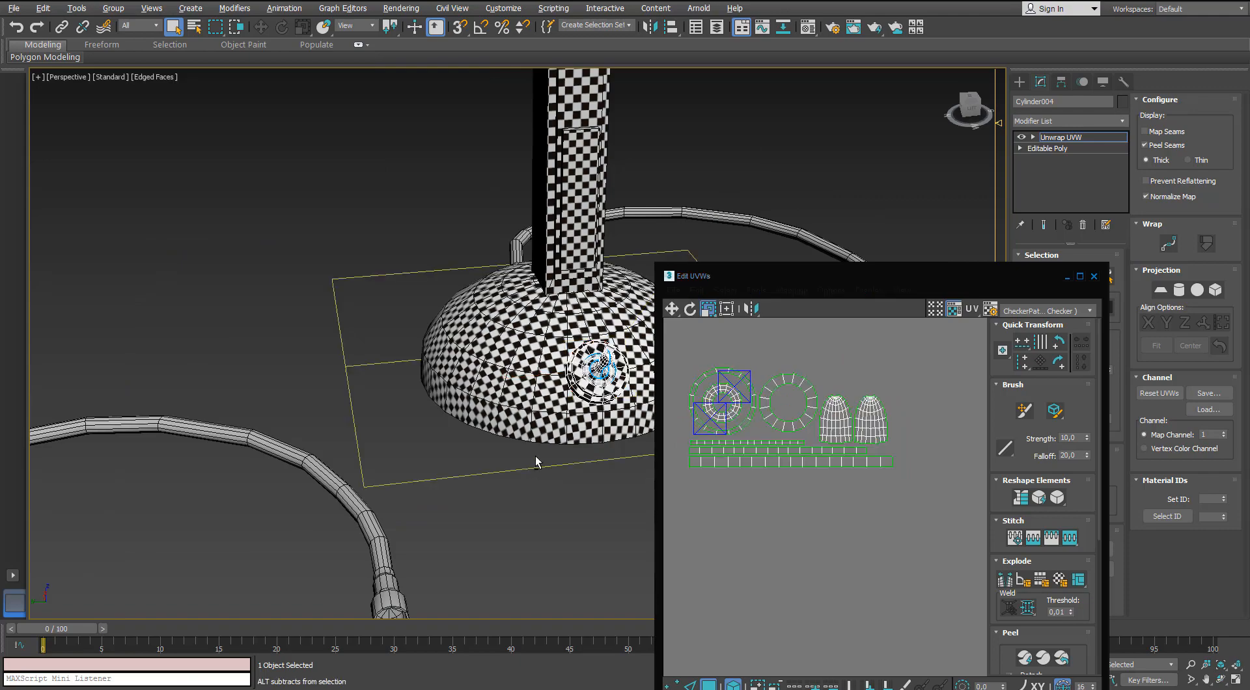
alt+middle_drag(536, 460, 553, 462)
Examine the toggle switch, base and cable ends for parts that still lack a checker mapping.
scroll(766, 407, down, 8)
middle_drag(765, 408, 838, 444)
Close the UV editor, leave the switch's face selection and deselect the object.
click(1092, 276)
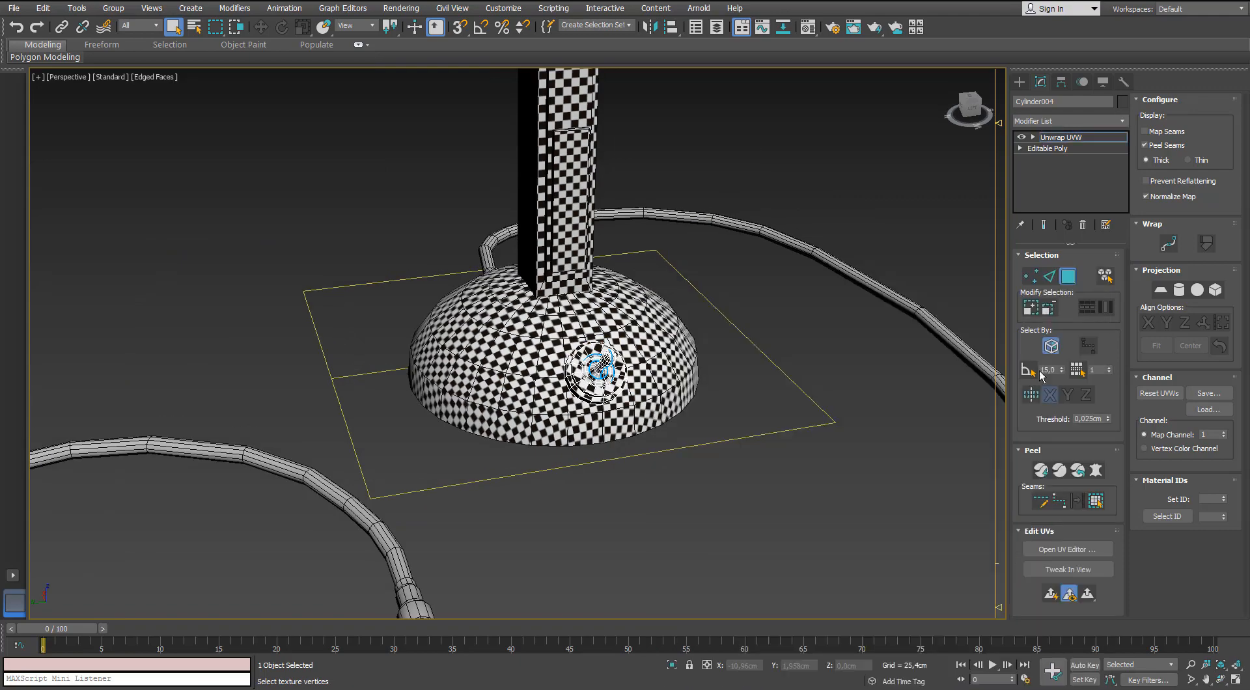
click(1068, 287)
click(781, 338)
scroll(616, 377, up, 5)
alt+middle_drag(616, 376, 641, 345)
scroll(553, 335, down, 5)
alt+middle_drag(541, 335, 587, 470)
click(618, 300)
scroll(587, 470, down, 4)
alt+middle_drag(573, 423, 592, 463)
scroll(469, 325, up, 3)
alt+middle_drag(442, 325, 487, 294)
middle_drag(486, 294, 485, 283)
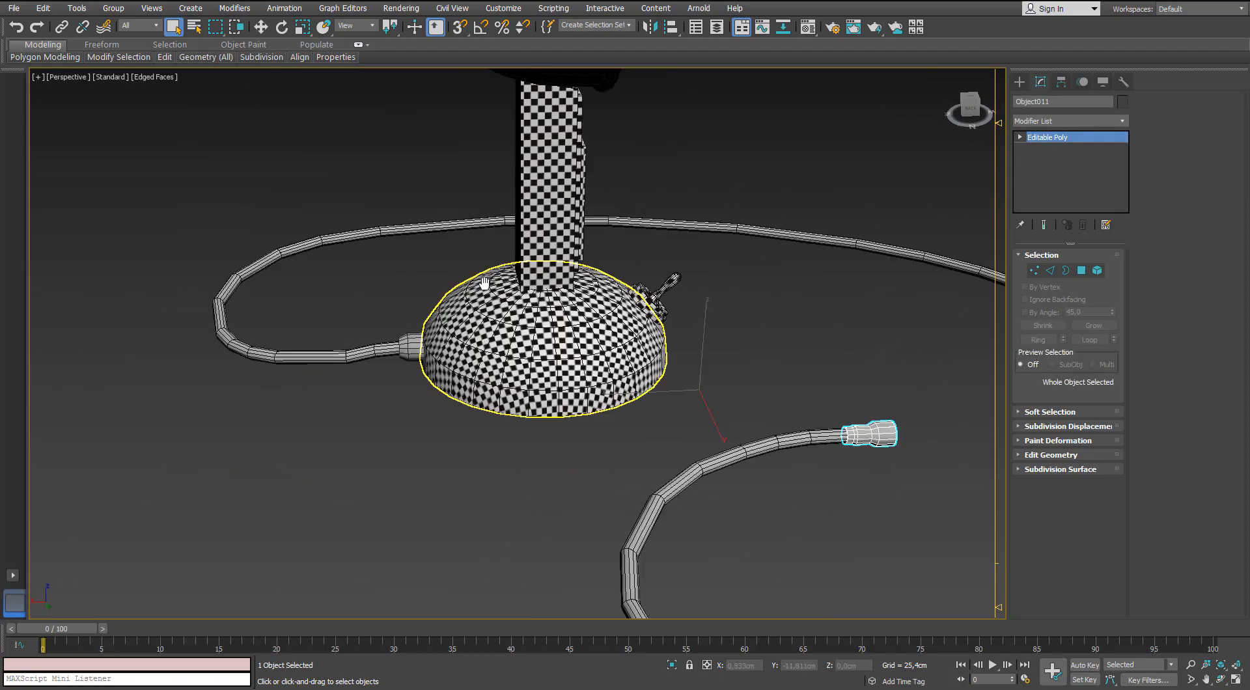
Select the cable sleeve where the cable enters the base and add an Unwrap UVW modifier to it.
scroll(408, 339, up, 3)
click(414, 352)
scroll(417, 351, up, 6)
alt+middle_drag(443, 338, 497, 322)
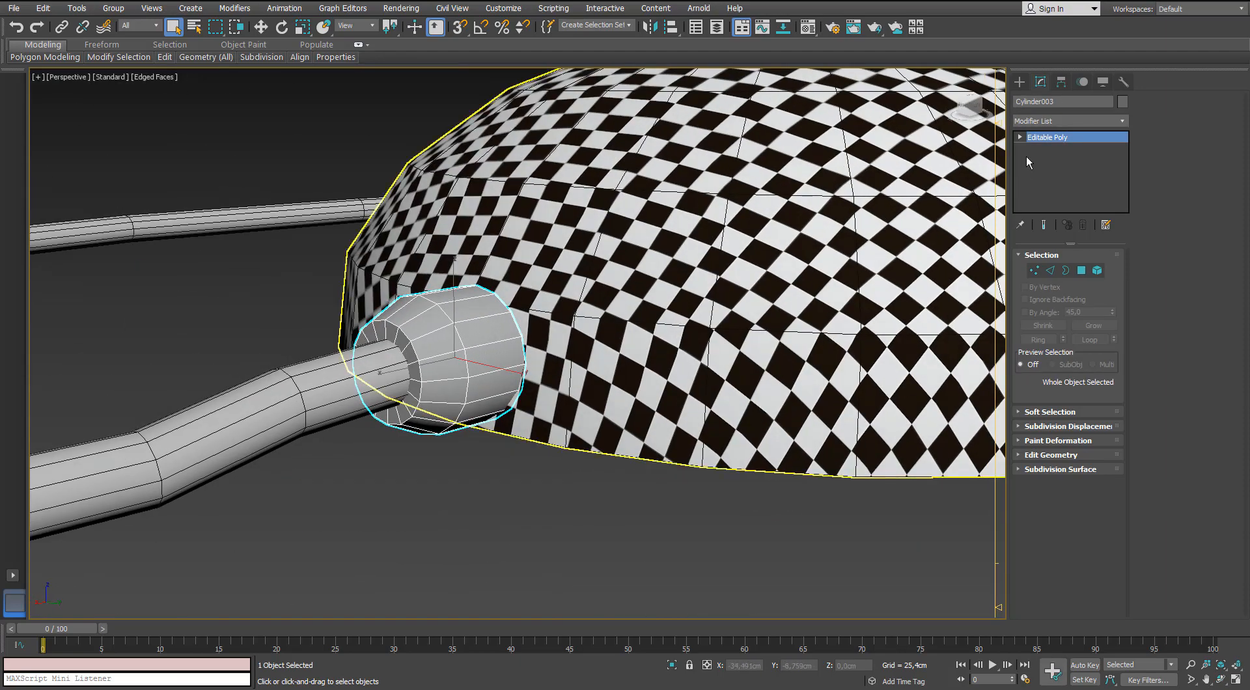
click(1122, 125)
key(u)
key(Return)
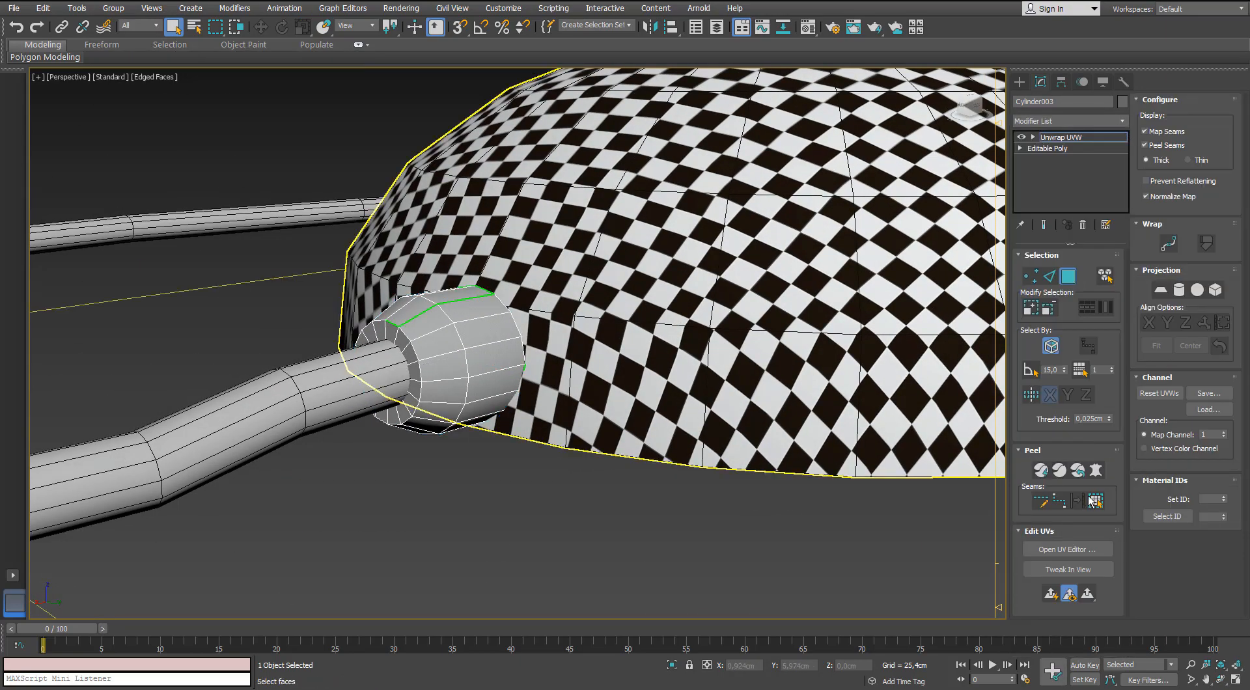
Leave the sleeve's face selection and turn the cable sleeve back into a plain Editable Poly without the Unwrap UVW modifier.
click(478, 366)
scroll(478, 365, down, 8)
alt+middle_drag(481, 368, 434, 429)
click(1067, 276)
click(605, 471)
click(390, 413)
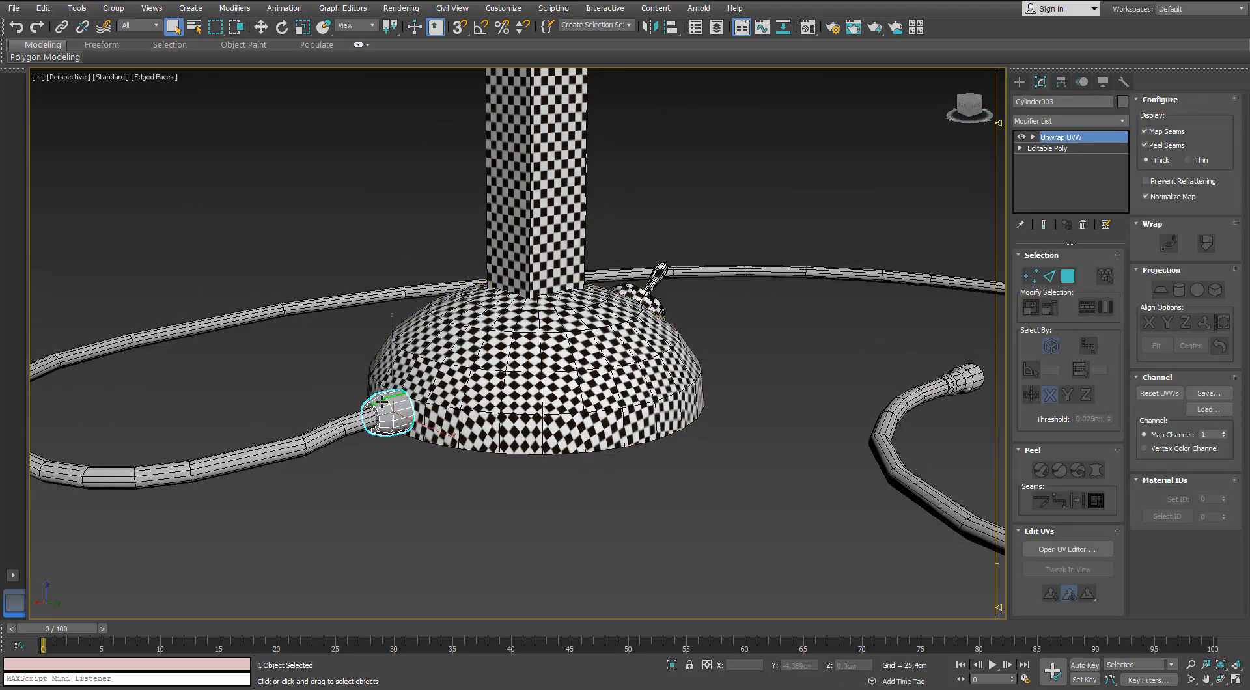
right_click(381, 401)
click(367, 543)
Attach the cable sleeve on the base and the plug at the cable's free end into one object.
scroll(478, 364, down, 4)
alt+middle_drag(508, 341, 455, 358)
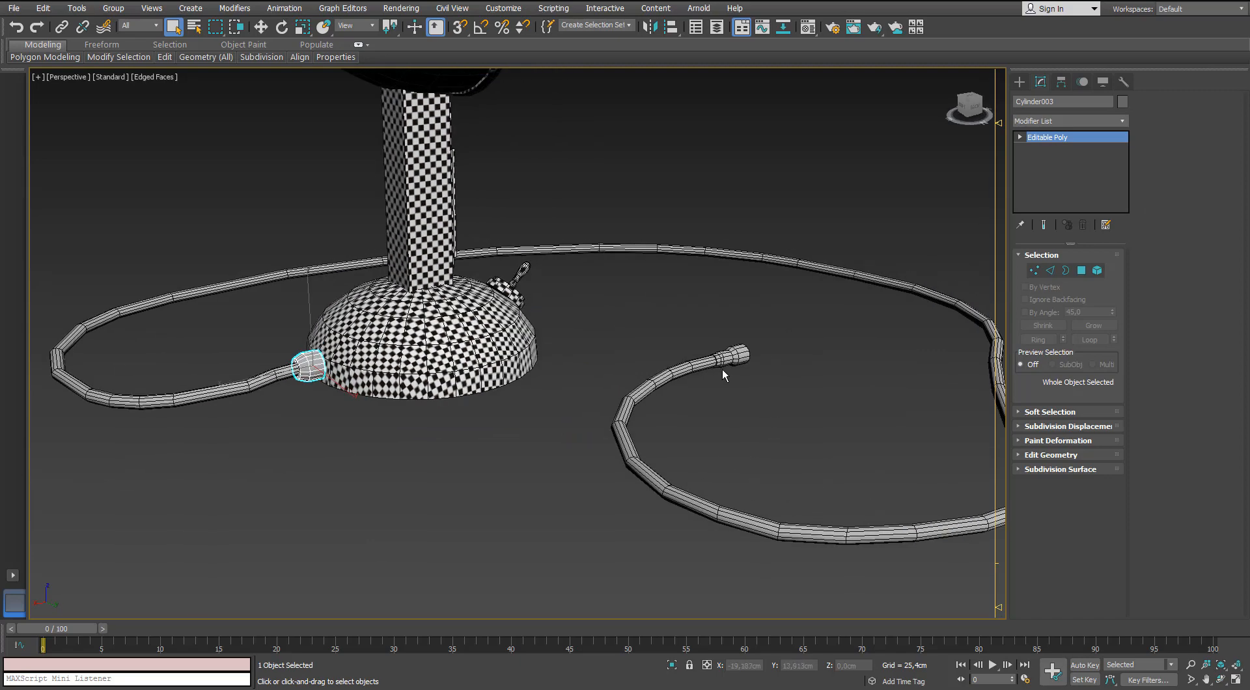
scroll(288, 333, up, 3)
click(958, 331)
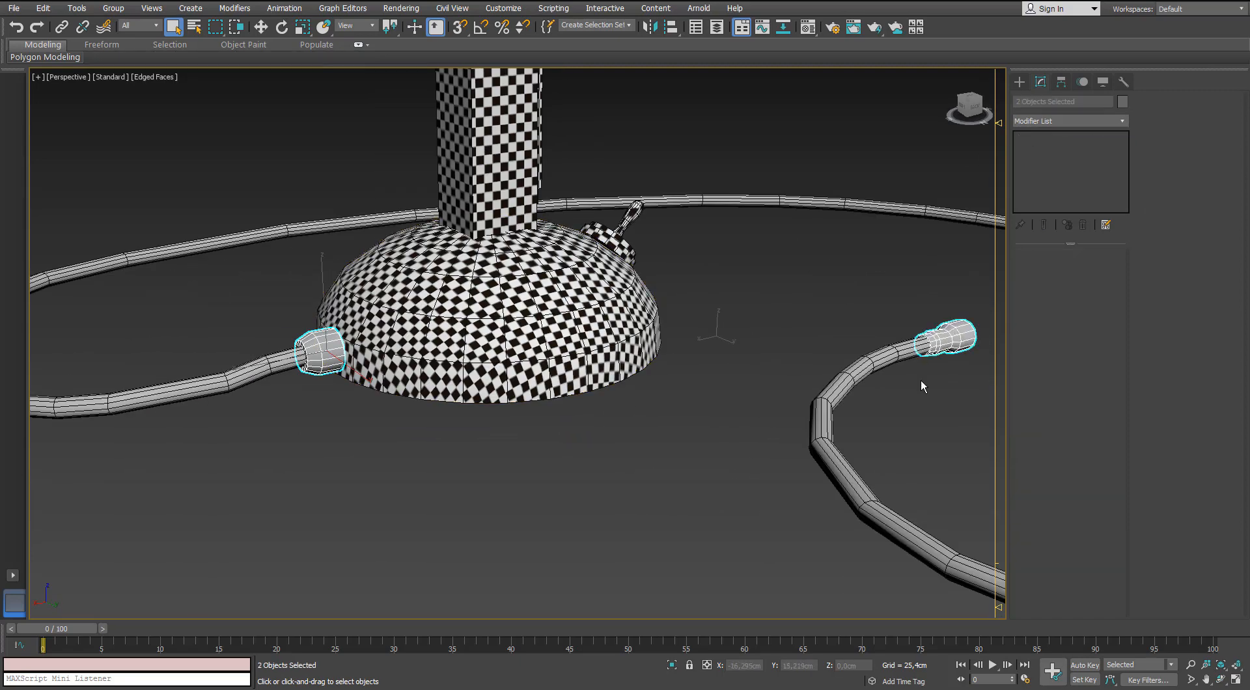
click(1063, 456)
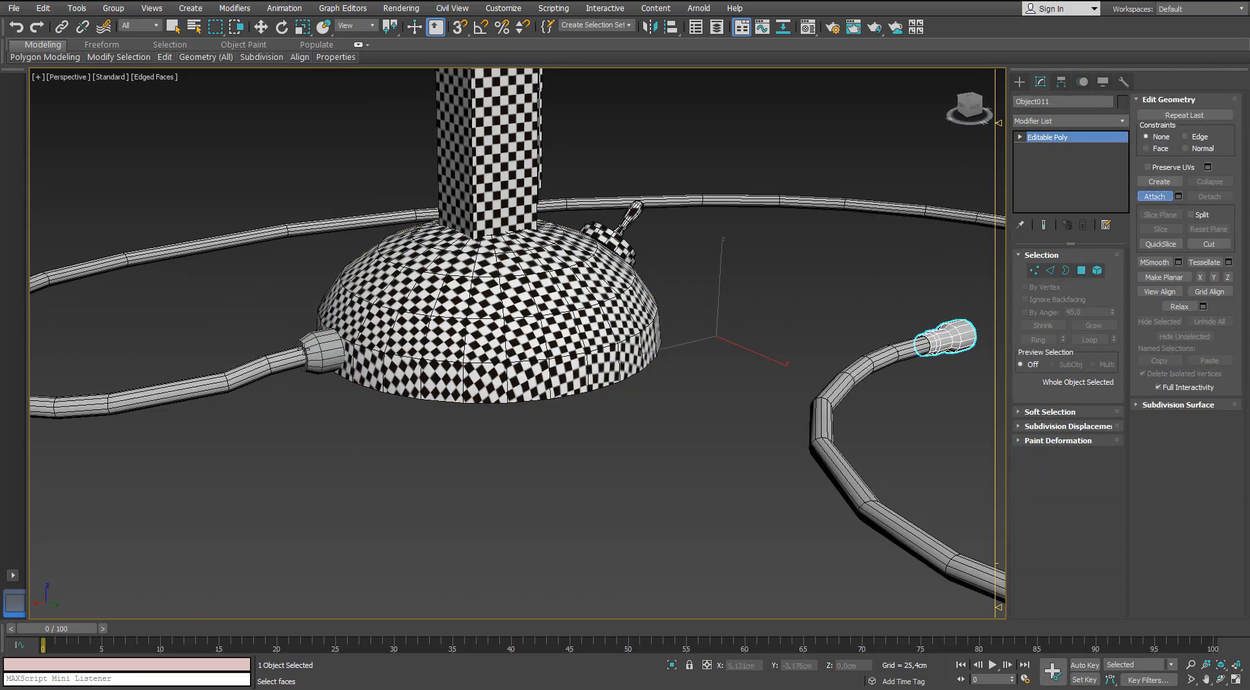
key(w)
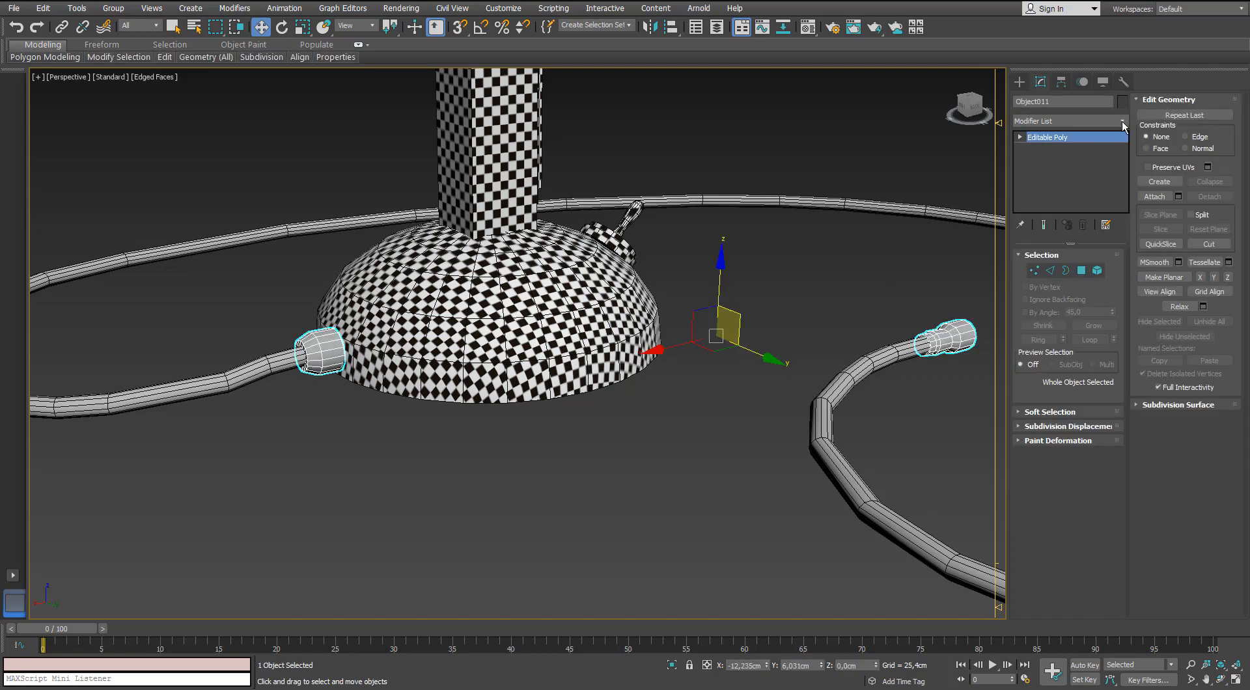
Add an Unwrap UVW modifier to the combined sleeve and plug object and open its UV editor.
click(1122, 122)
key(u)
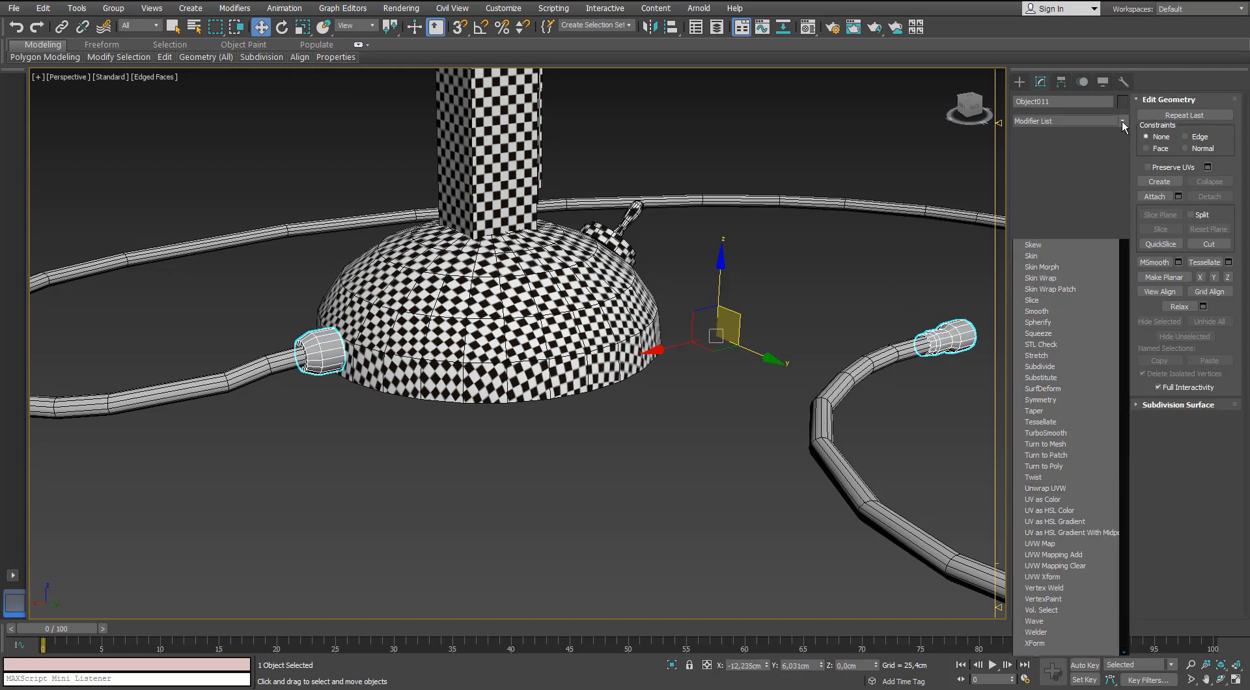
key(Return)
click(1051, 549)
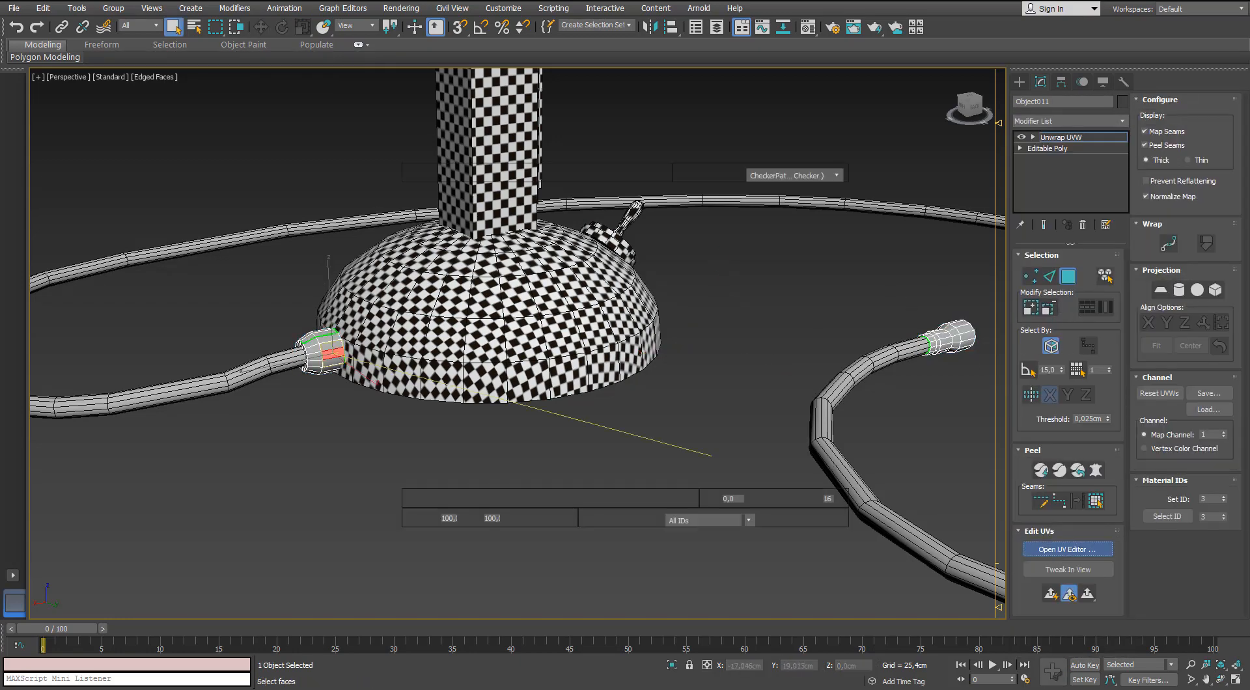
scroll(228, 326, down, 5)
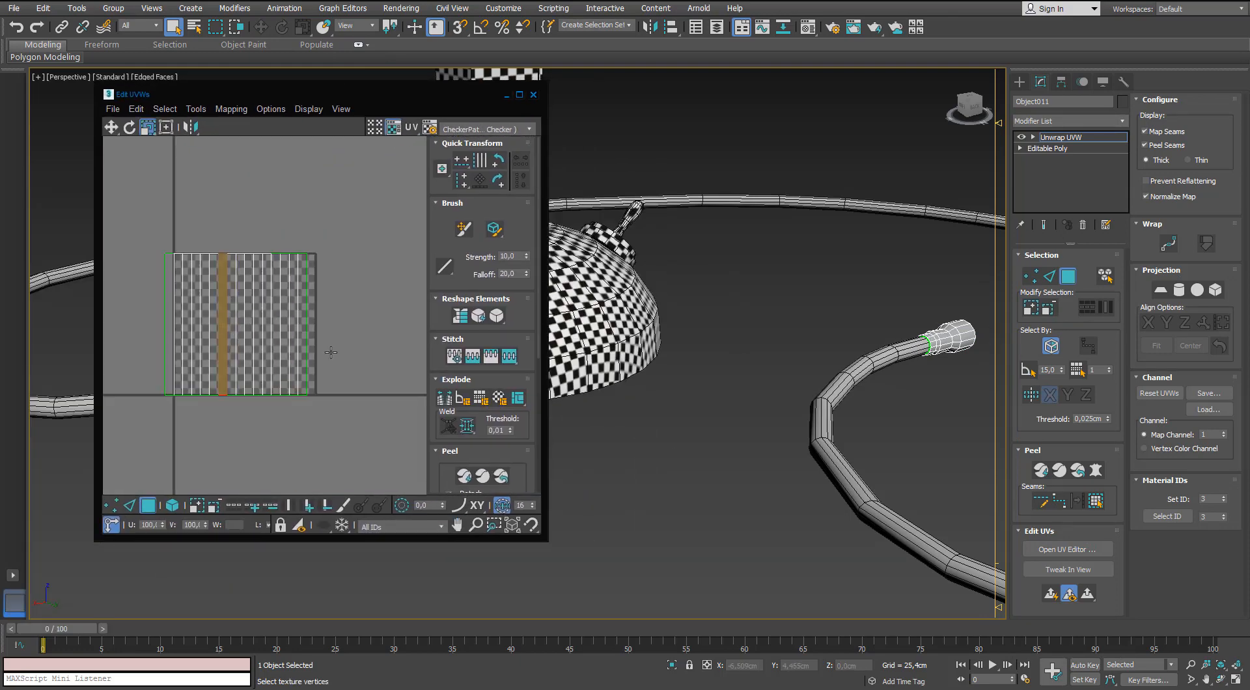
Apply Normal Mapping with Box Mapping to all faces and move the resulting shells below the UV tile.
key(ctrl+a)
click(1095, 470)
click(718, 170)
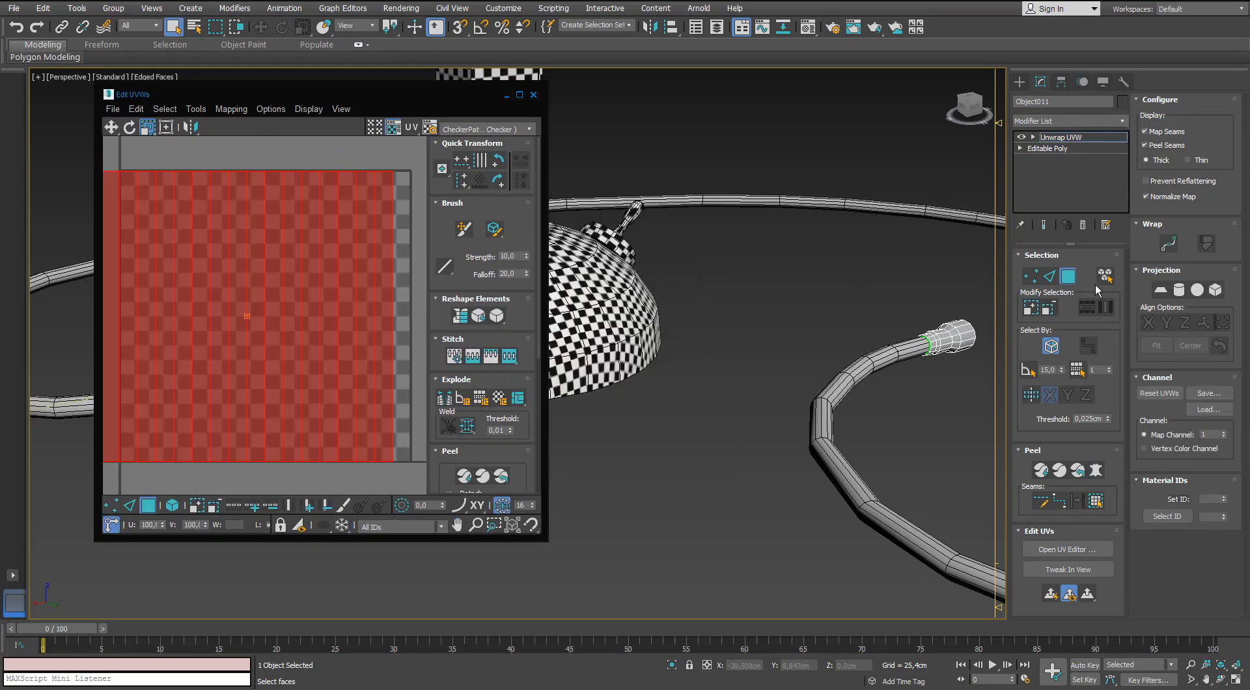
click(244, 111)
click(250, 142)
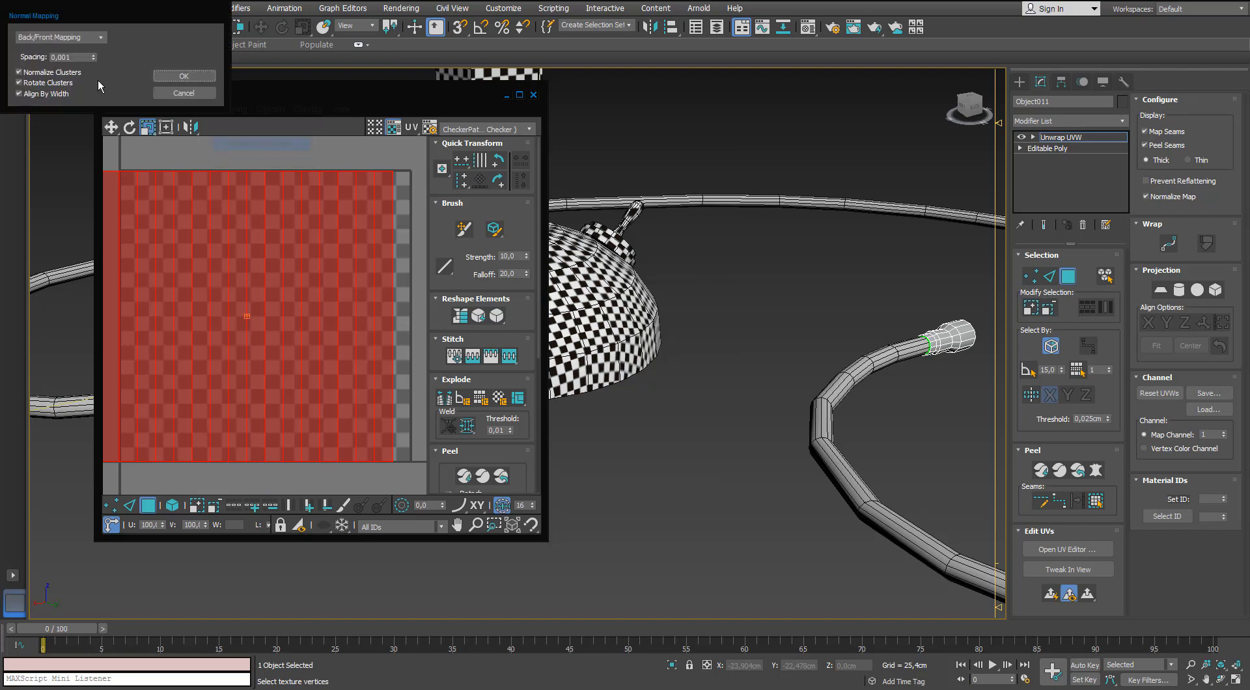
click(61, 39)
click(61, 85)
click(182, 76)
scroll(265, 260, down, 4)
drag(266, 272, 274, 428)
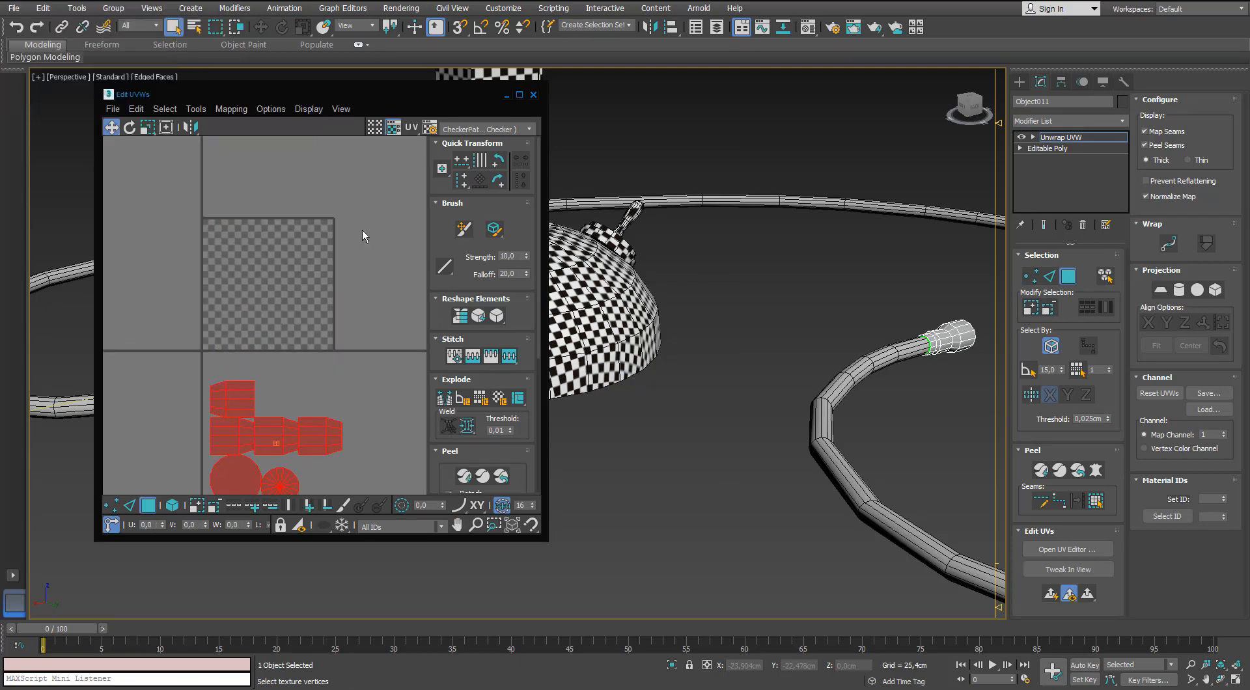
Select the plug's faces, apply Normal Mapping with Box Mapping to them, and maximize the UV editor.
drag(344, 95, 768, 166)
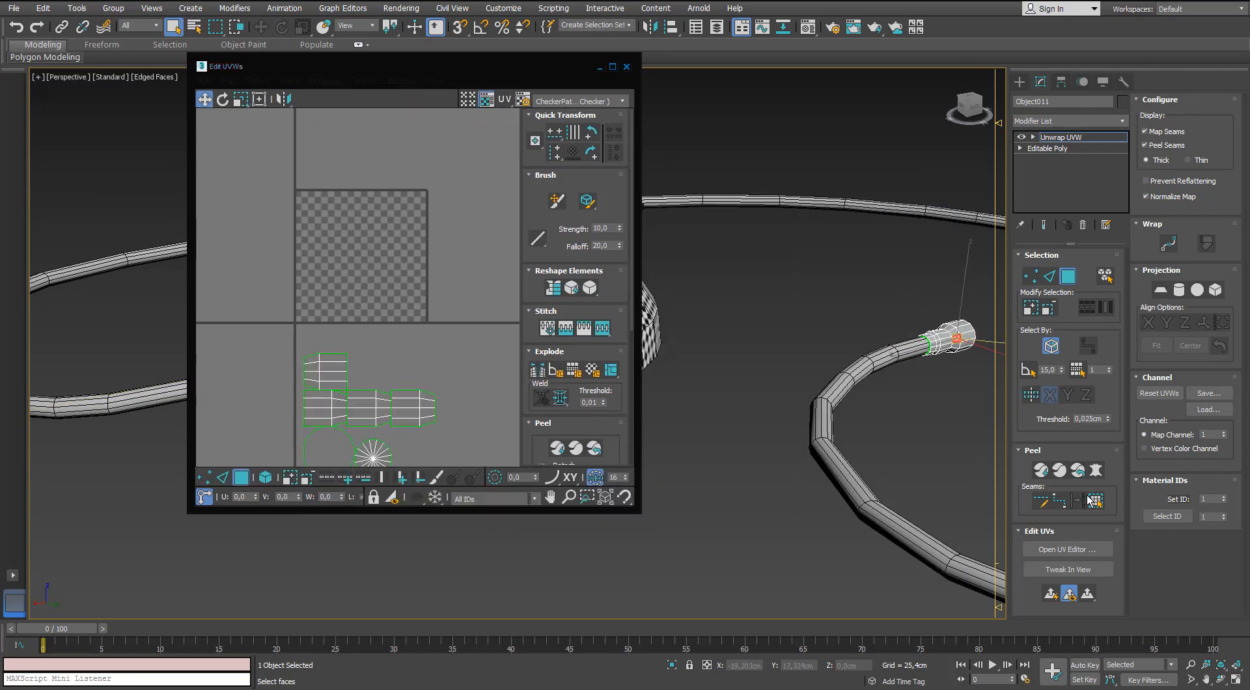
click(323, 80)
click(351, 115)
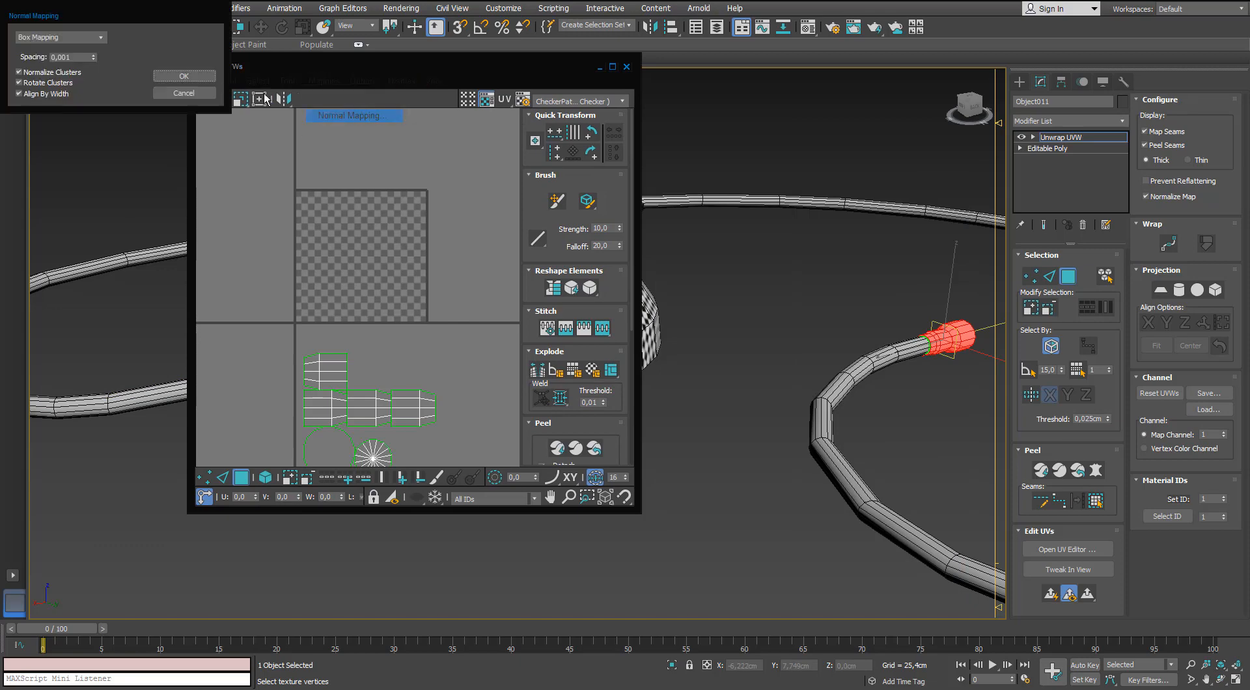
click(164, 75)
double_click(552, 69)
scroll(625, 241, up, 4)
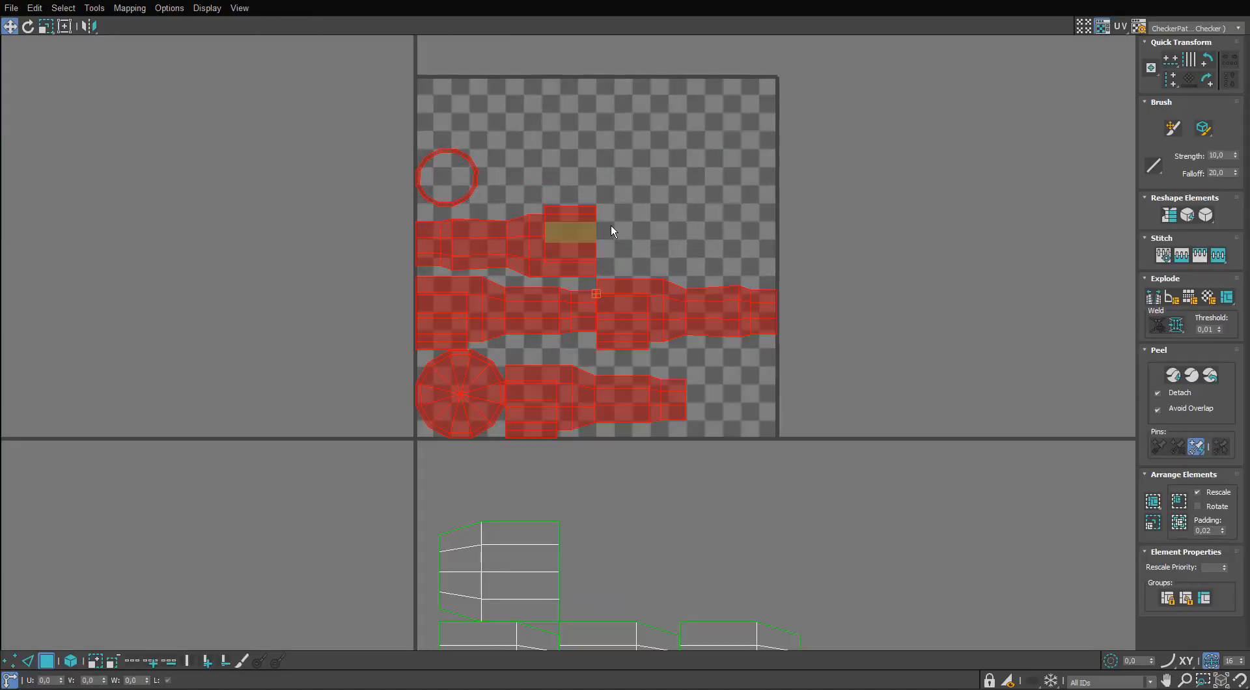
Move a long side shell of the plug outside the UV tile and stitch the adjoining side shells to it.
key(2)
click(45, 659)
drag(449, 313, 140, 293)
click(177, 327)
double_click(222, 366)
key(s)
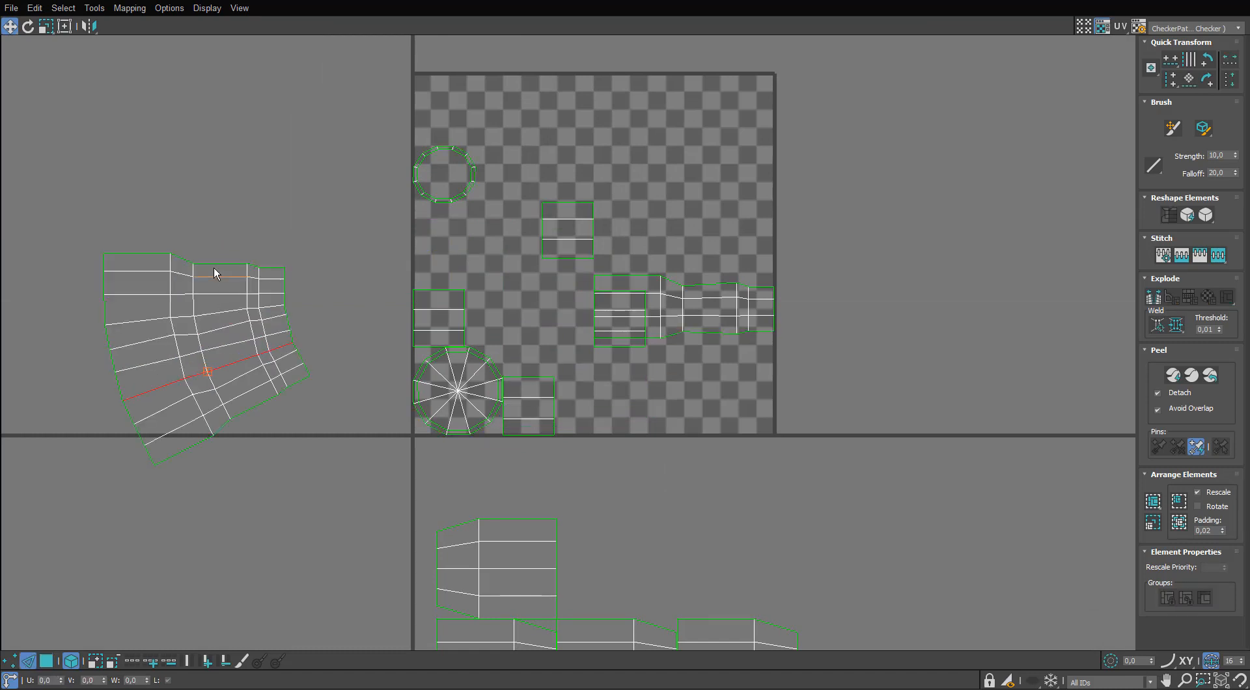
key(s)
double_click(247, 214)
scroll(440, 318, down, 2)
Stitch the cable sleeve's side shells into one strip and the plug's small rectangular shells into another strip.
middle_drag(440, 318, 368, 176)
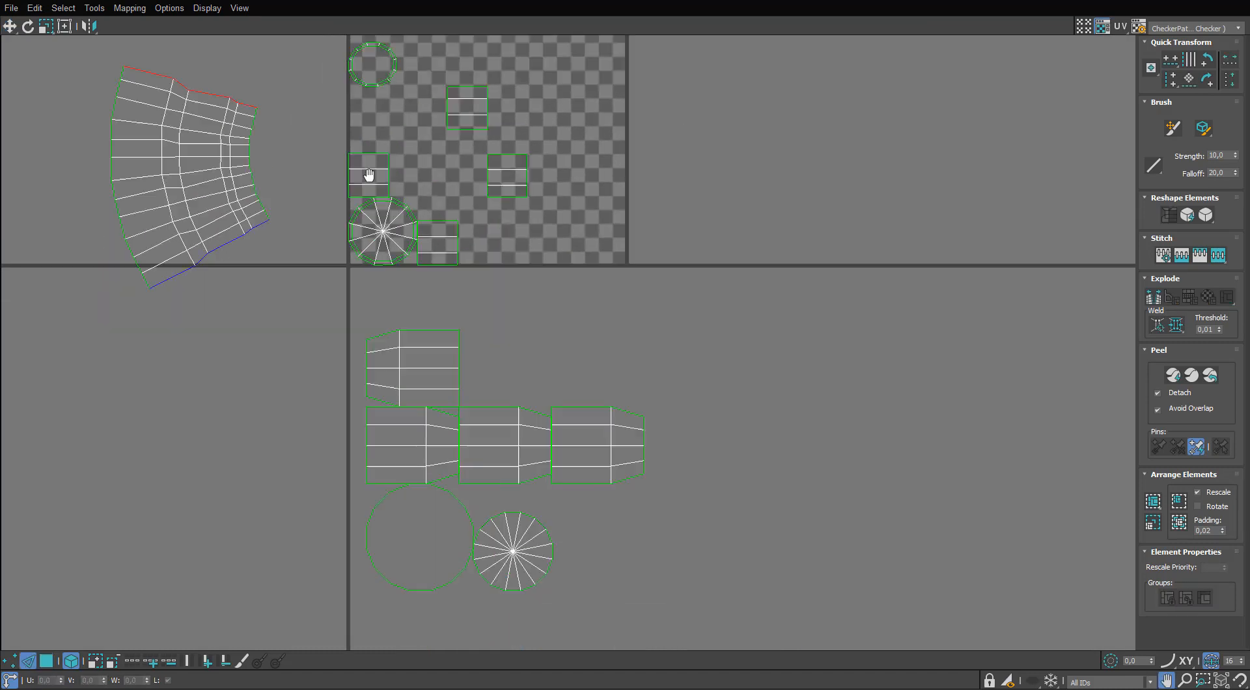
double_click(596, 405)
key(s)
double_click(588, 330)
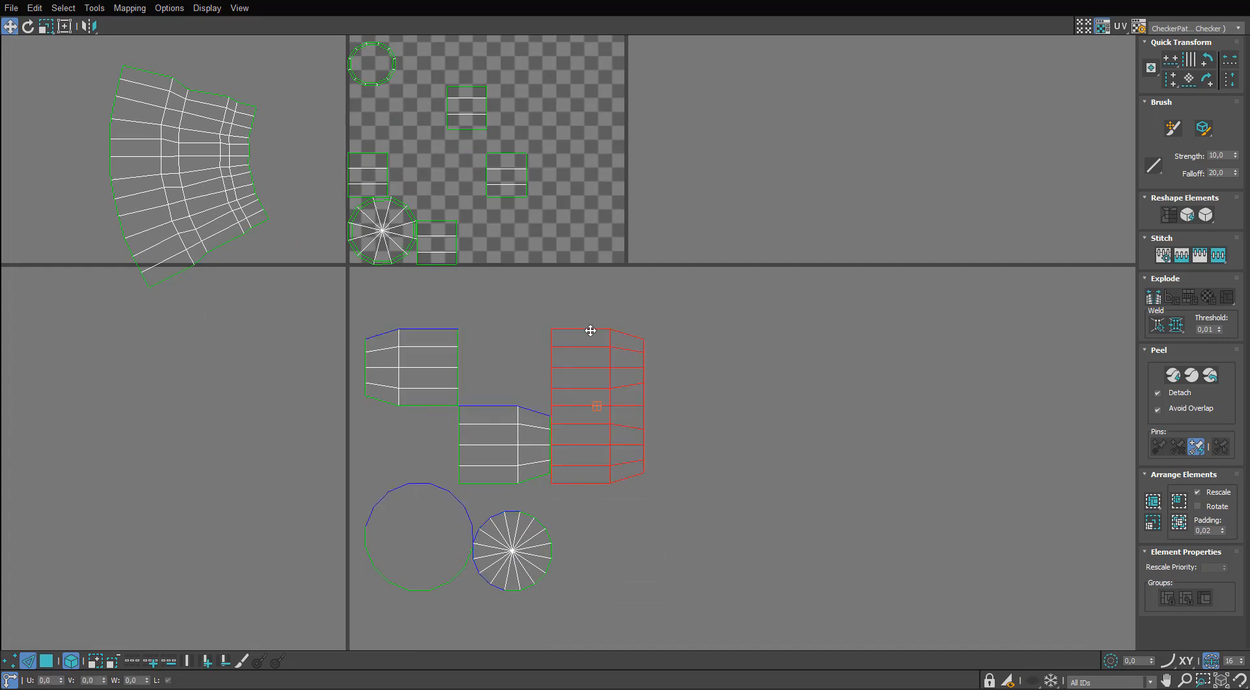
key(s)
double_click(589, 252)
key(s)
middle_drag(589, 261, 588, 259)
scroll(589, 259, down, 2)
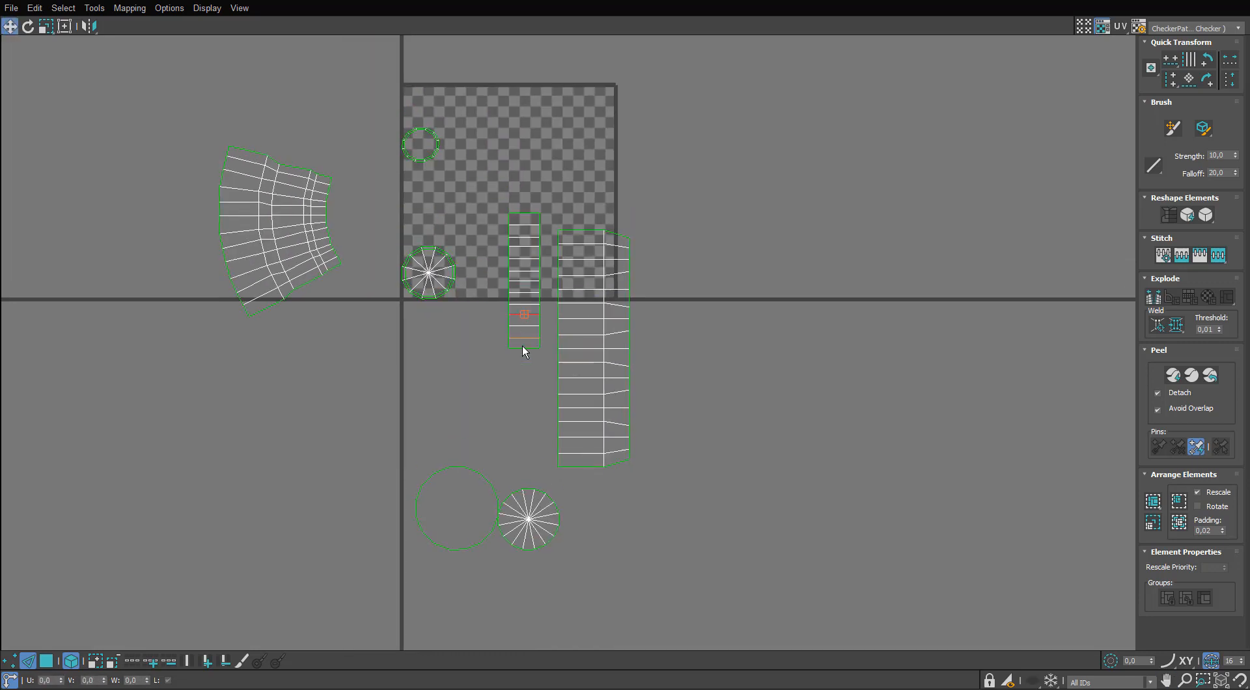
Gather the round cap shells of the plug and sleeve together in the empty area below the UV tile.
key(3)
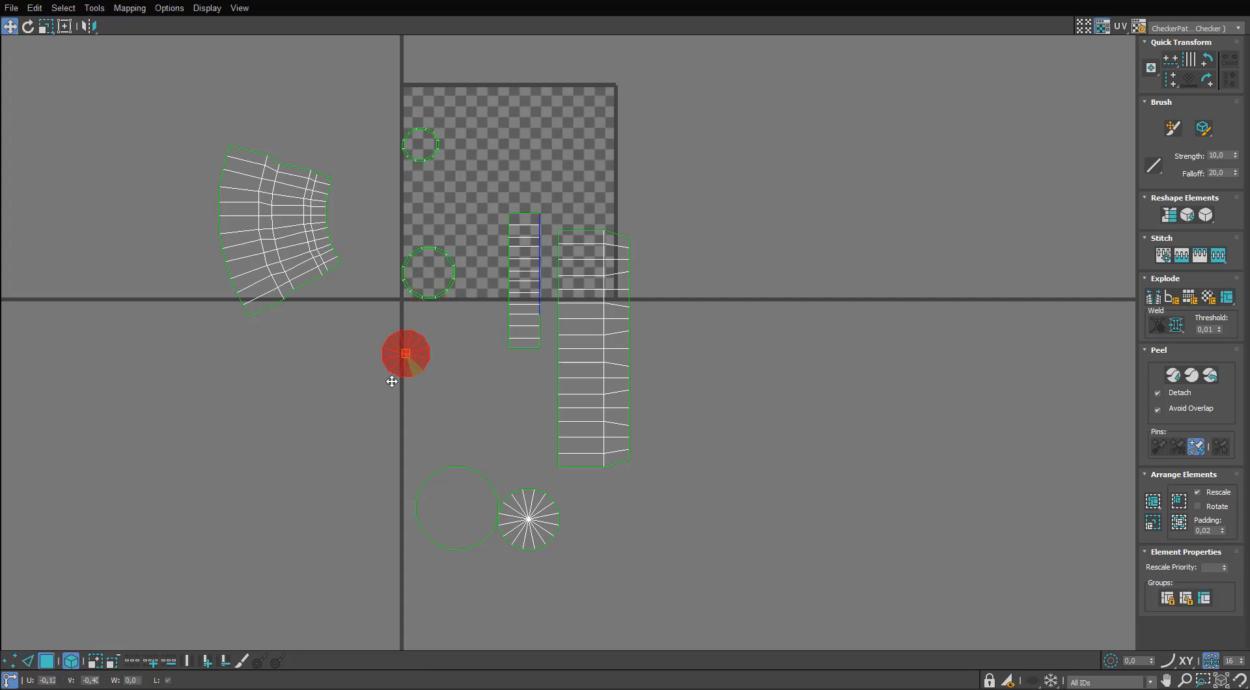
drag(391, 381, 390, 391)
drag(431, 298, 327, 408)
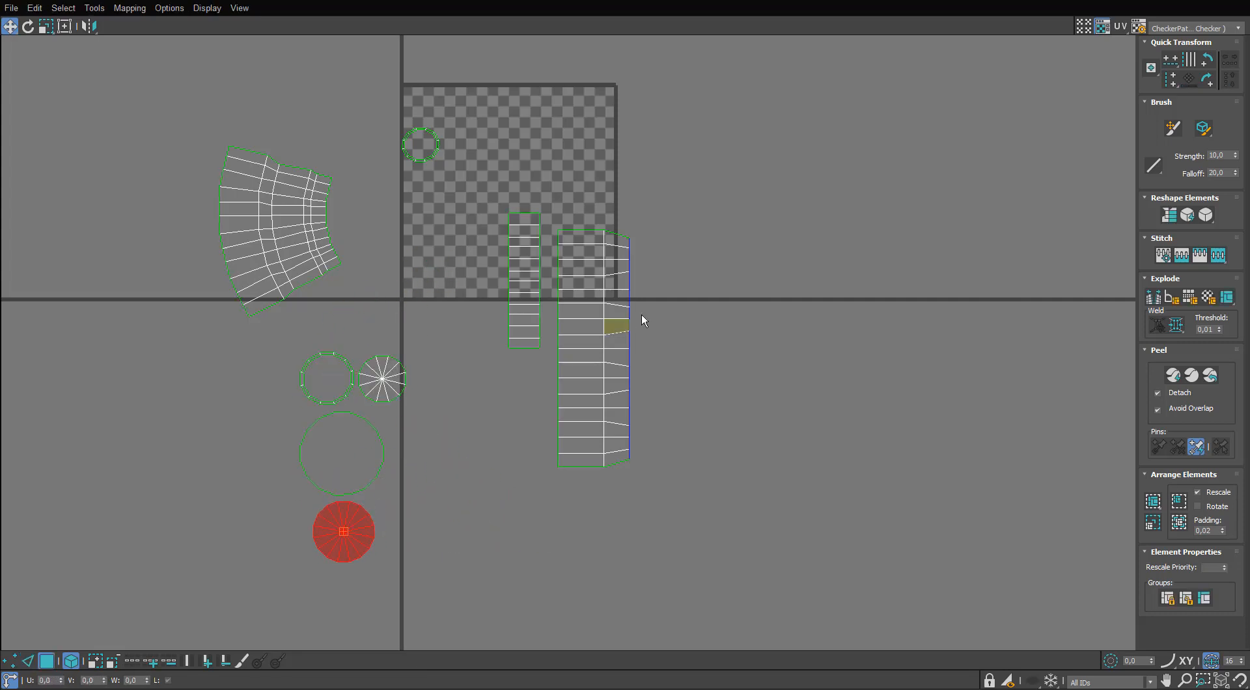
Rescale all UV shells to a matching density and move the two strips and the plug's fan-shaped shell lower.
click(621, 322)
key(ctrl+a)
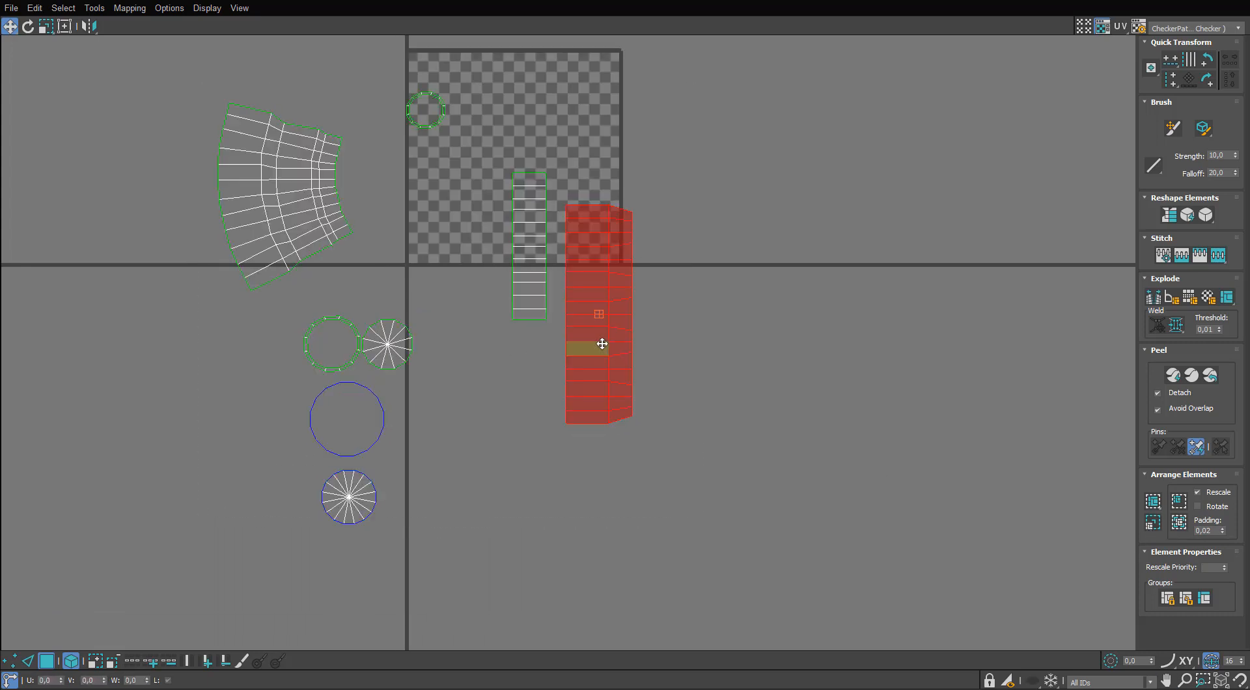
drag(602, 343, 613, 390)
drag(537, 294, 553, 366)
drag(288, 207, 262, 275)
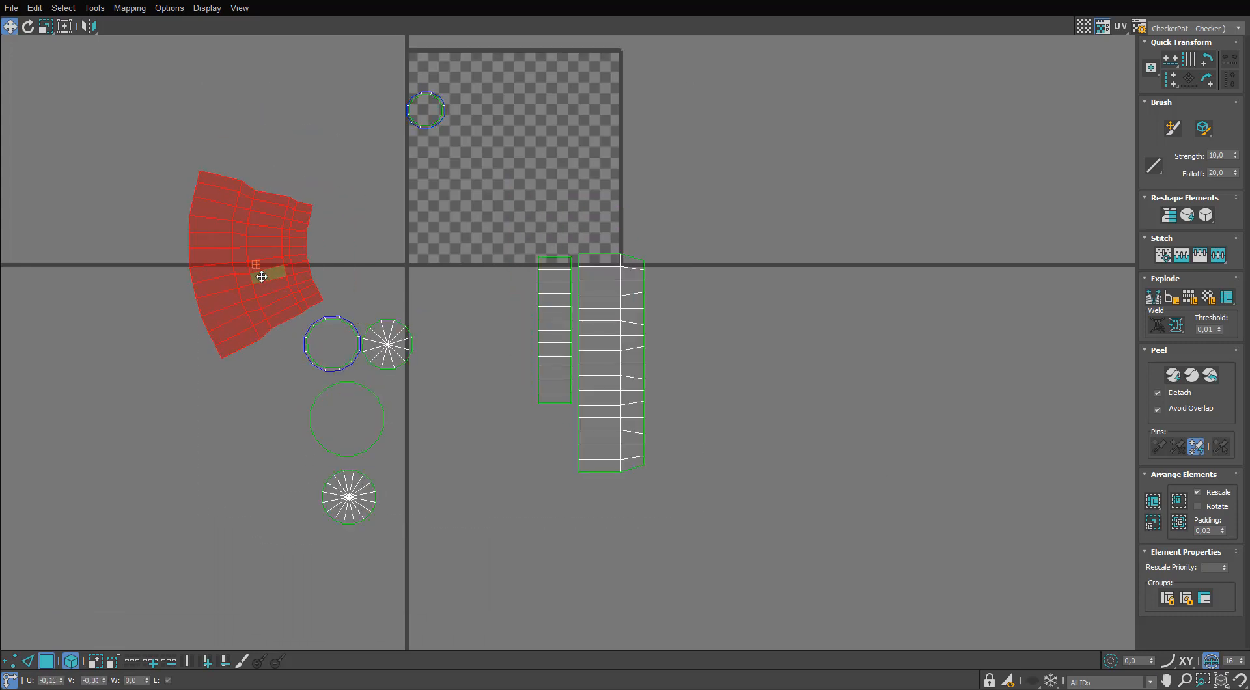
Relax the plug's fan-shaped shell with Relax By Polygon Angles and close the Relax tool.
click(95, 8)
click(125, 220)
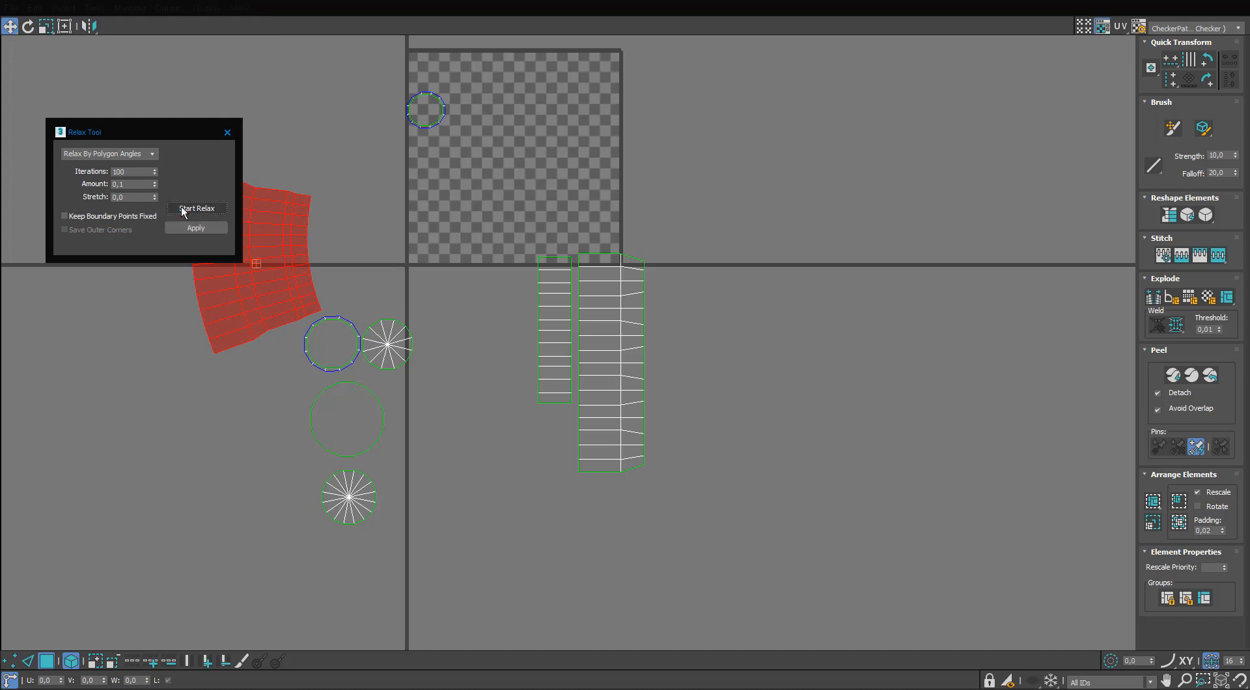
click(227, 132)
Move the relaxed shell away from the round shells and nest the small ring inside the larger ring.
drag(271, 262, 246, 308)
click(430, 127)
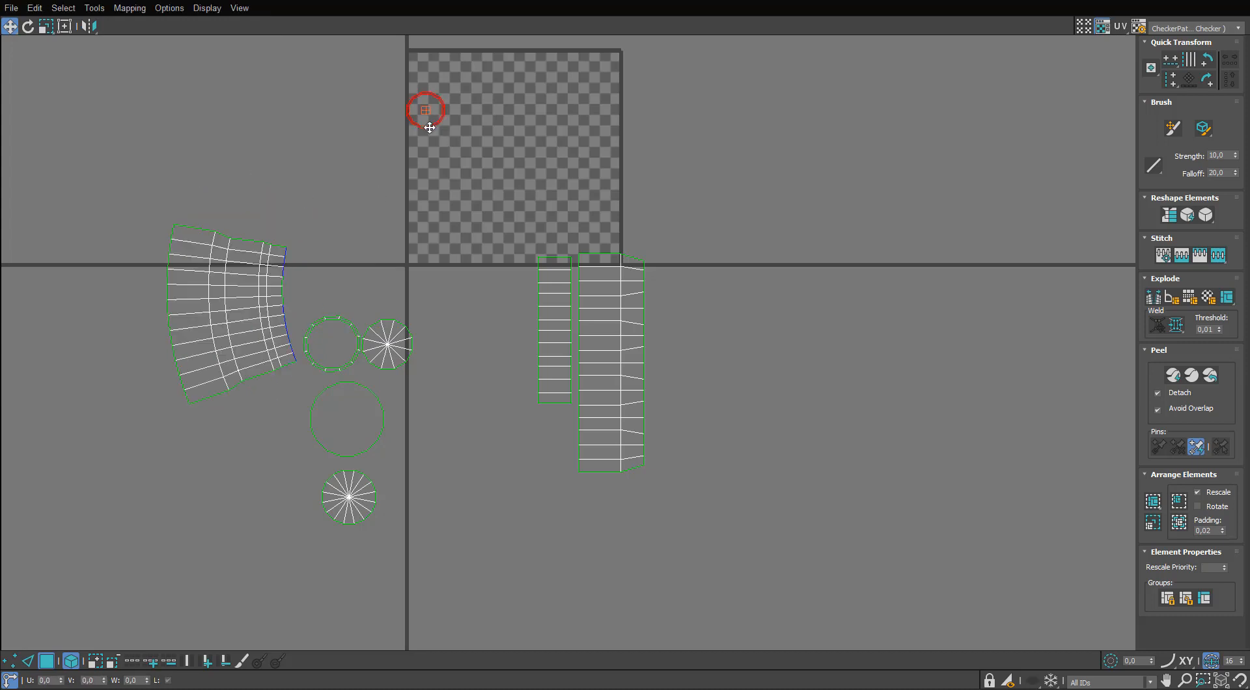
middle_drag(340, 355, 343, 303)
click(357, 358)
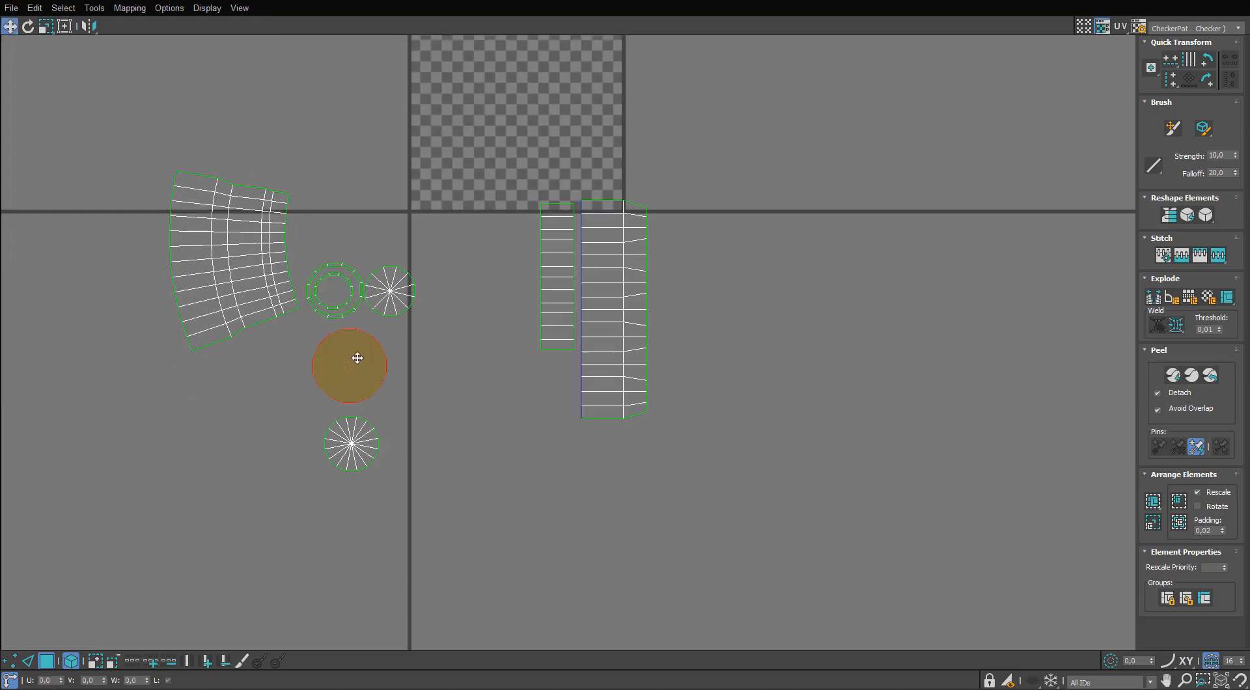
Straighten the fan-shaped shell beside the two strips and pack the round shells on the strips' other side.
drag(247, 256, 492, 288)
key(e)
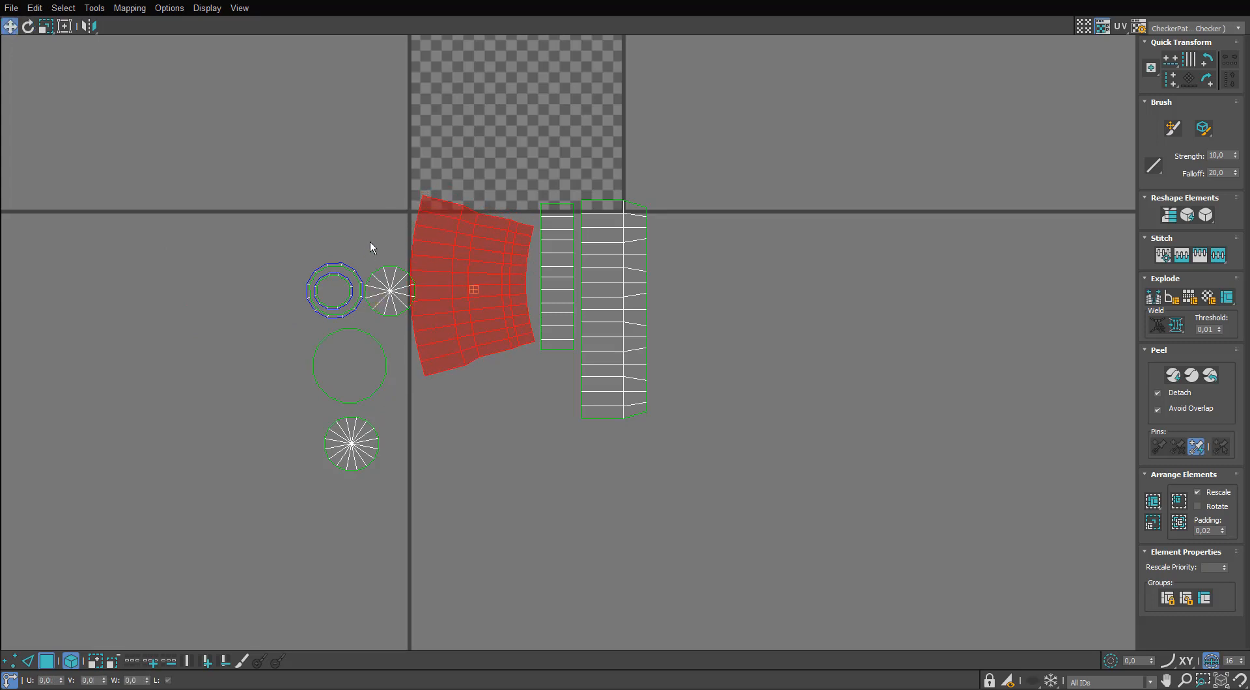
drag(370, 243, 544, 407)
click(544, 434)
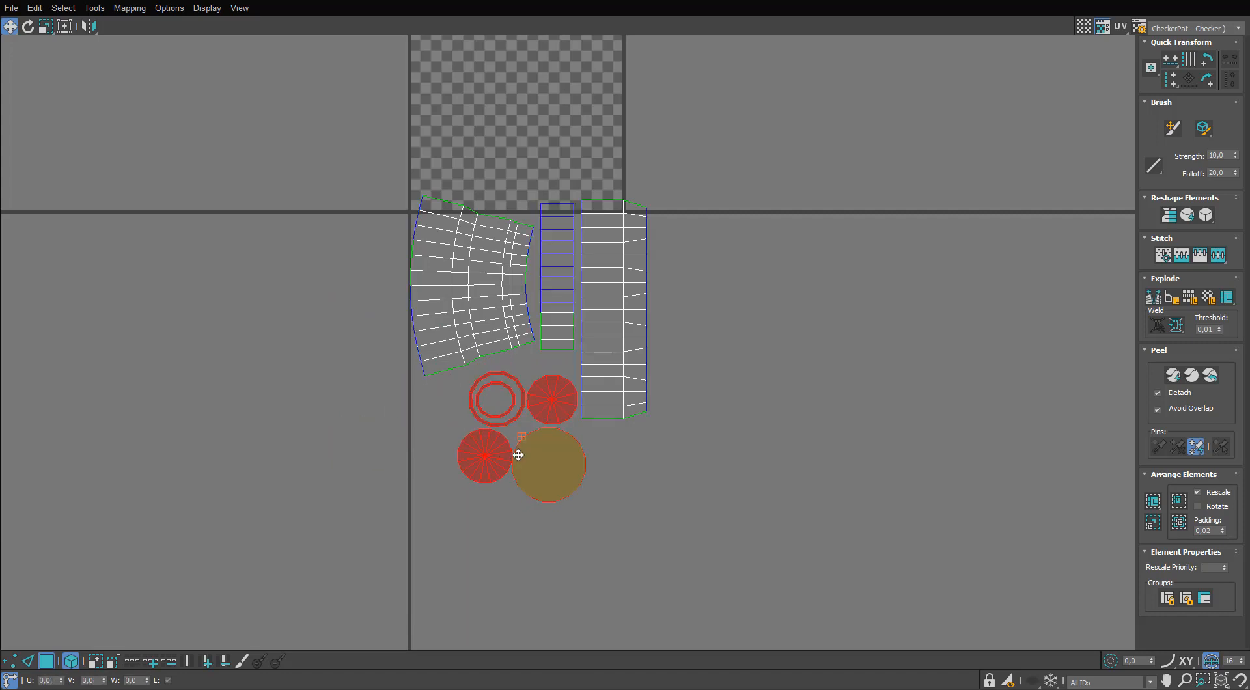
drag(518, 455, 717, 315)
Scale all the sleeve and plug shells down together, place them beside the UV tile, and restore the editor window.
key(ctrl+a)
key(r)
drag(611, 260, 563, 415)
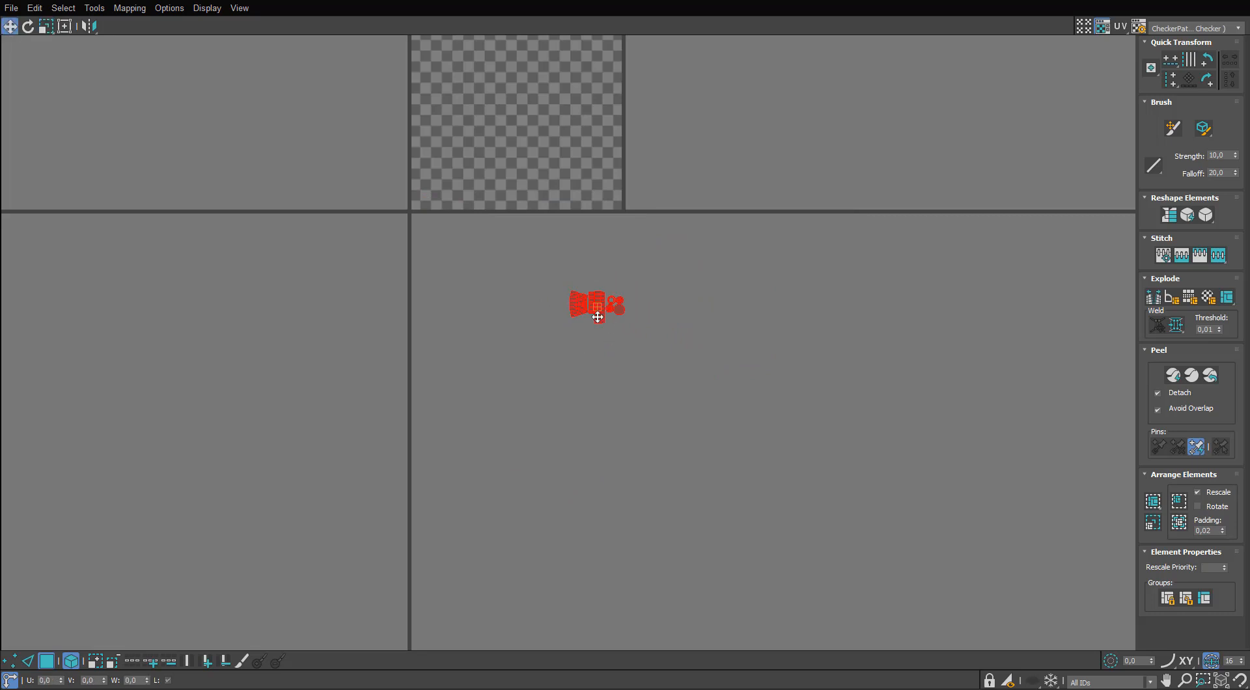
middle_drag(718, 155, 567, 260)
scroll(587, 270, up, 5)
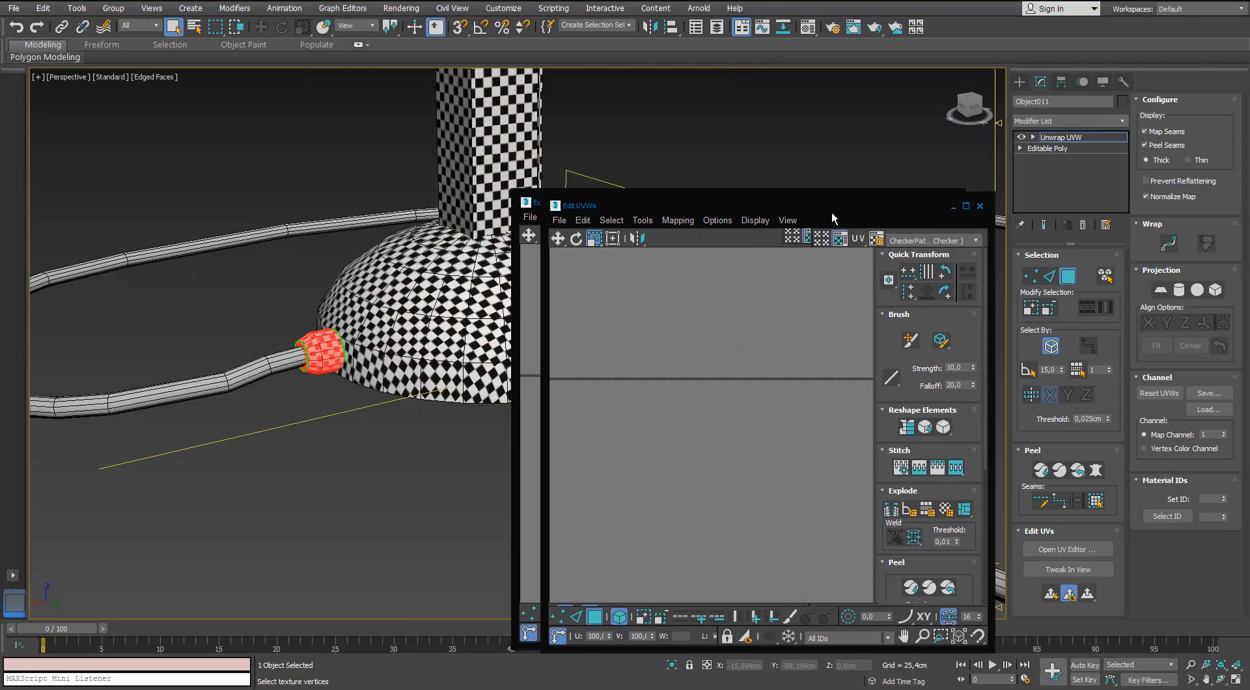
scroll(327, 359, up, 5)
drag(753, 213, 690, 155)
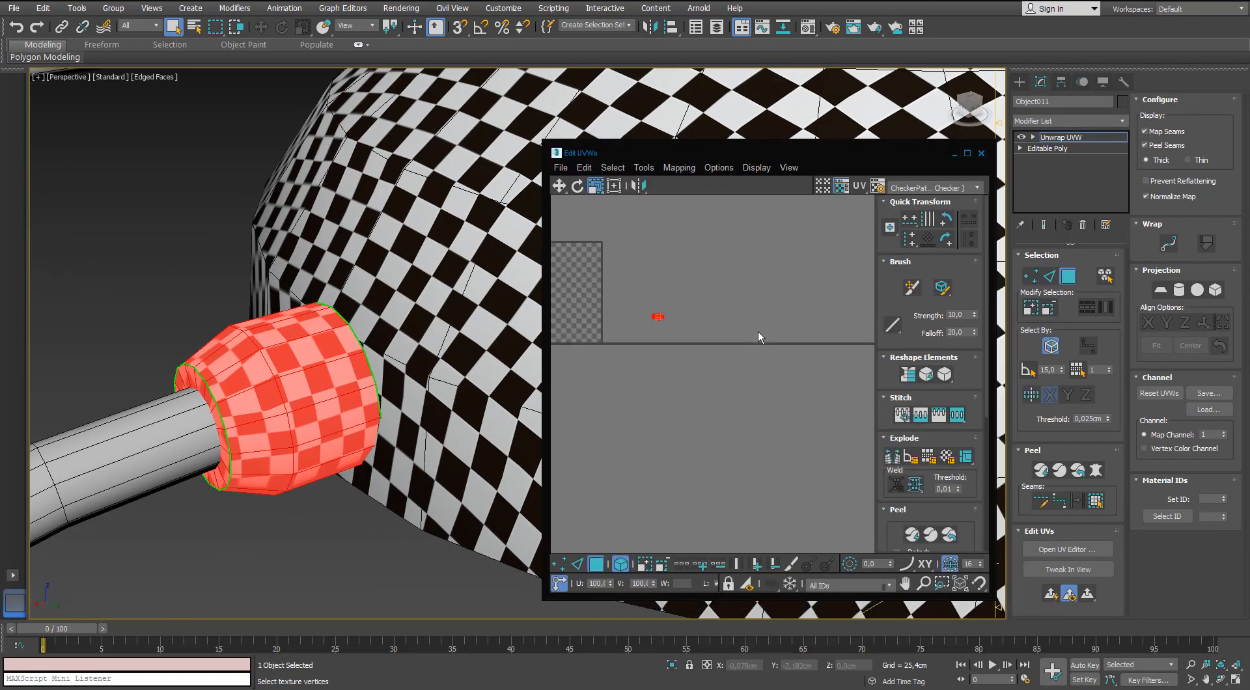
Fine-tune the scale of all sleeve and plug shells to match the checkers on the base.
middle_drag(657, 319, 714, 344)
scroll(714, 344, up, 9)
alt+middle_drag(352, 332, 312, 246)
drag(734, 319, 716, 347)
alt+middle_drag(267, 319, 382, 333)
scroll(381, 333, down, 5)
Close the UV editor, leave the face selection and deselect the sleeve and plug object.
click(982, 155)
click(666, 451)
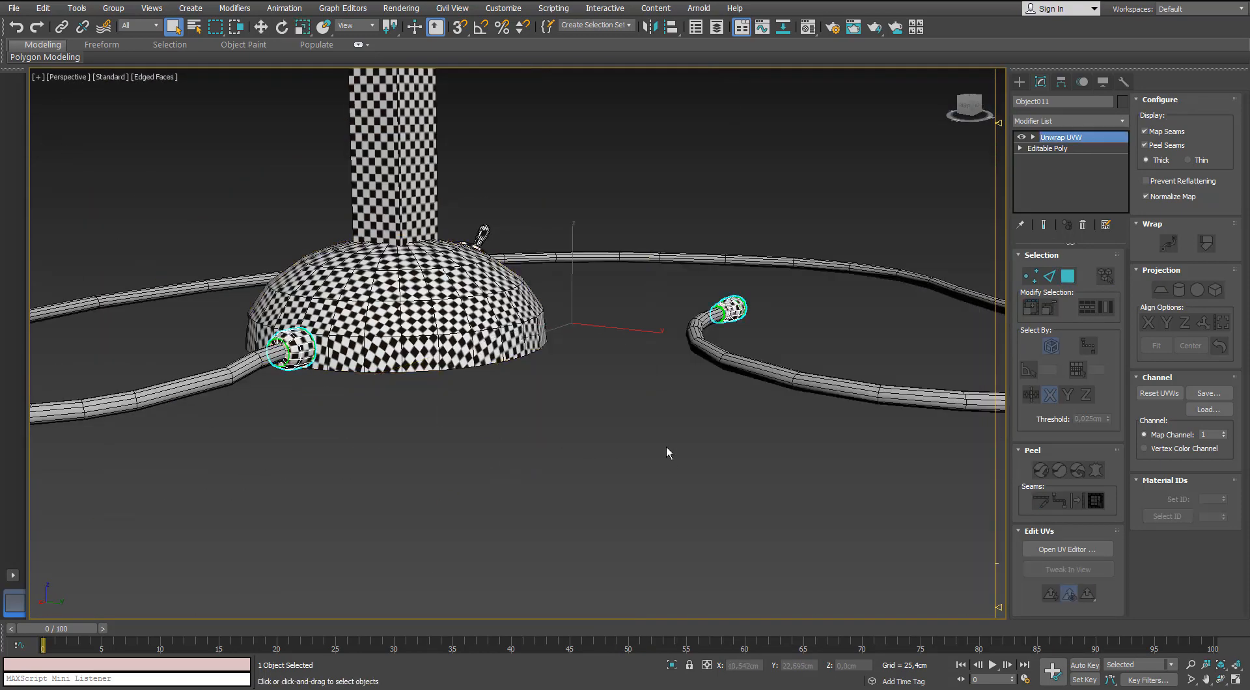
click(667, 452)
Inspect the checker mapping on the microphone head, stand, base and cable for remaining unmapped parts.
alt+middle_drag(666, 451, 697, 434)
alt+middle_drag(448, 410, 371, 436)
scroll(345, 182, up, 4)
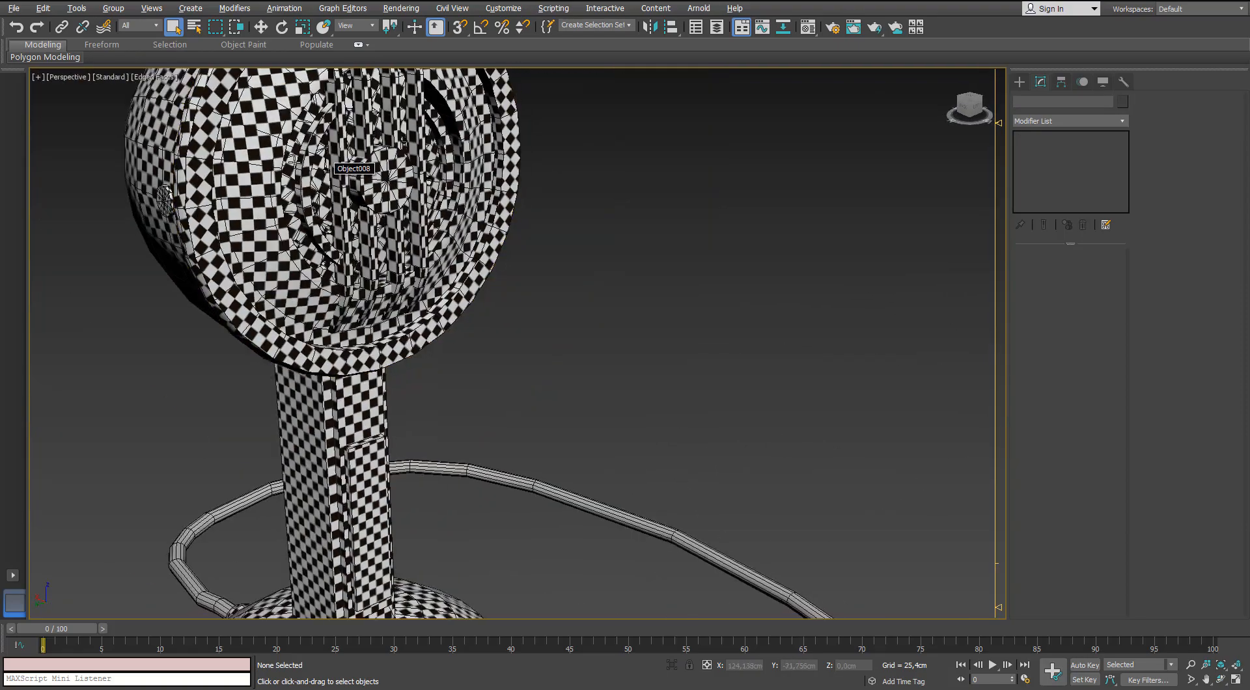
alt+middle_drag(325, 130, 558, 343)
scroll(558, 343, down, 6)
scroll(560, 332, up, 5)
middle_drag(396, 201, 325, 240)
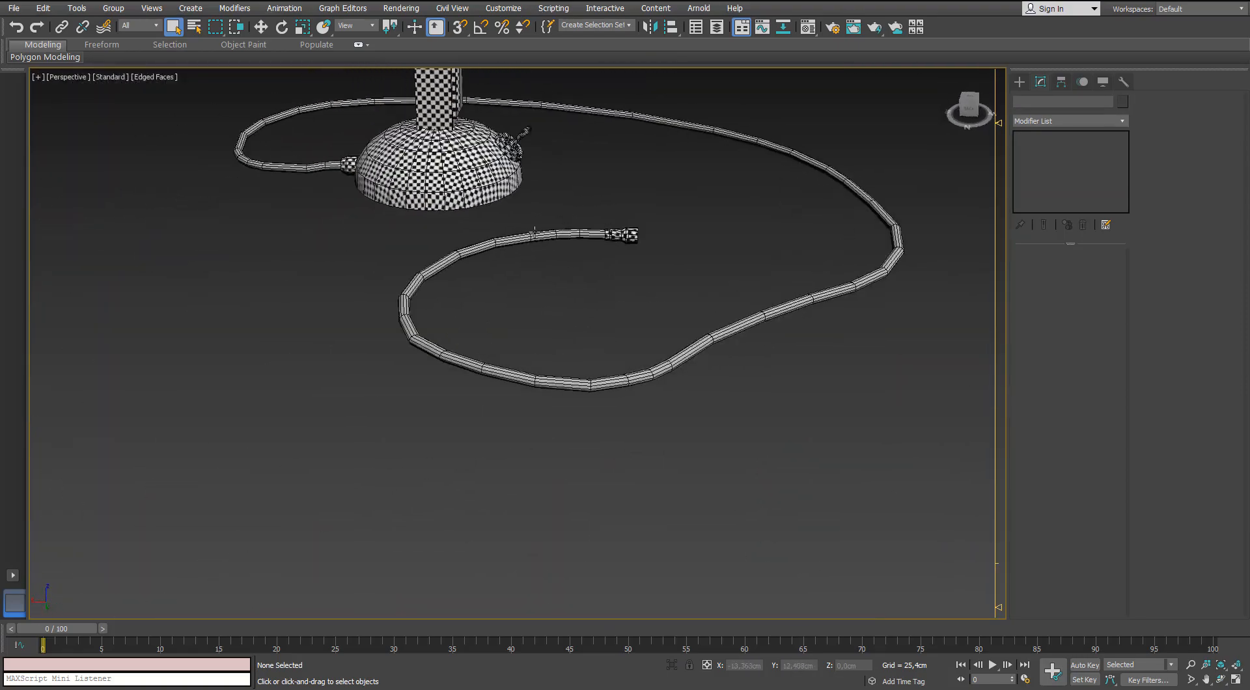
Select the cable and add an Unwrap UVW modifier to it.
click(546, 235)
click(1115, 123)
key(u)
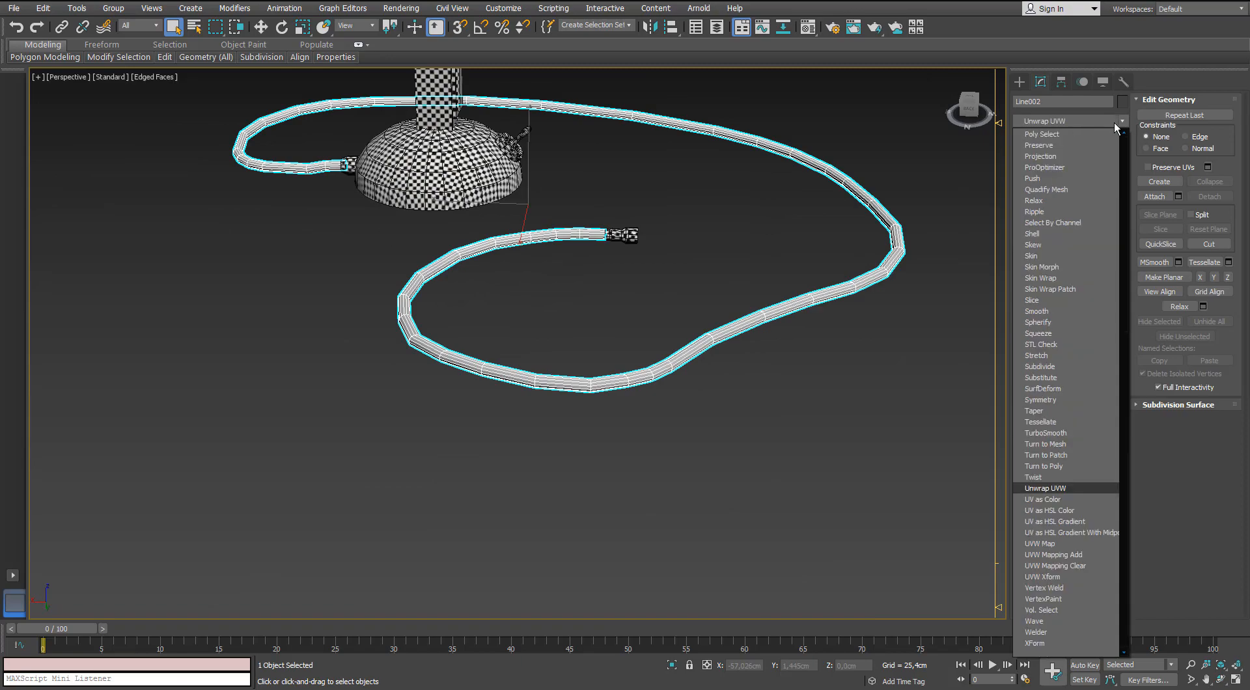
key(Return)
Examine the cable's checker mapping along its length and the underside of the base.
scroll(605, 242, up, 6)
middle_drag(605, 242, 358, 227)
scroll(418, 259, down, 5)
scroll(368, 249, up, 3)
scroll(358, 246, up, 4)
scroll(358, 246, down, 3)
scroll(295, 274, up, 4)
scroll(296, 274, down, 5)
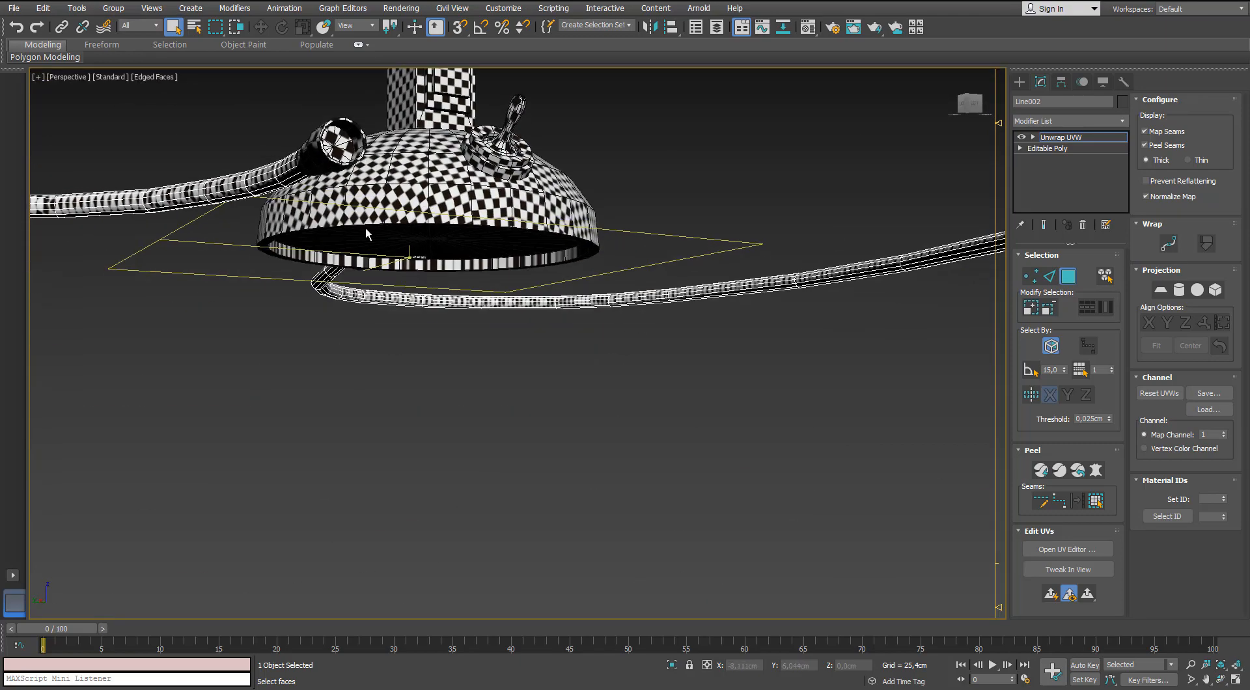
Select the cable faces along one side and expand the selection to the peel seams.
alt+middle_drag(230, 180, 540, 293)
scroll(398, 281, up, 4)
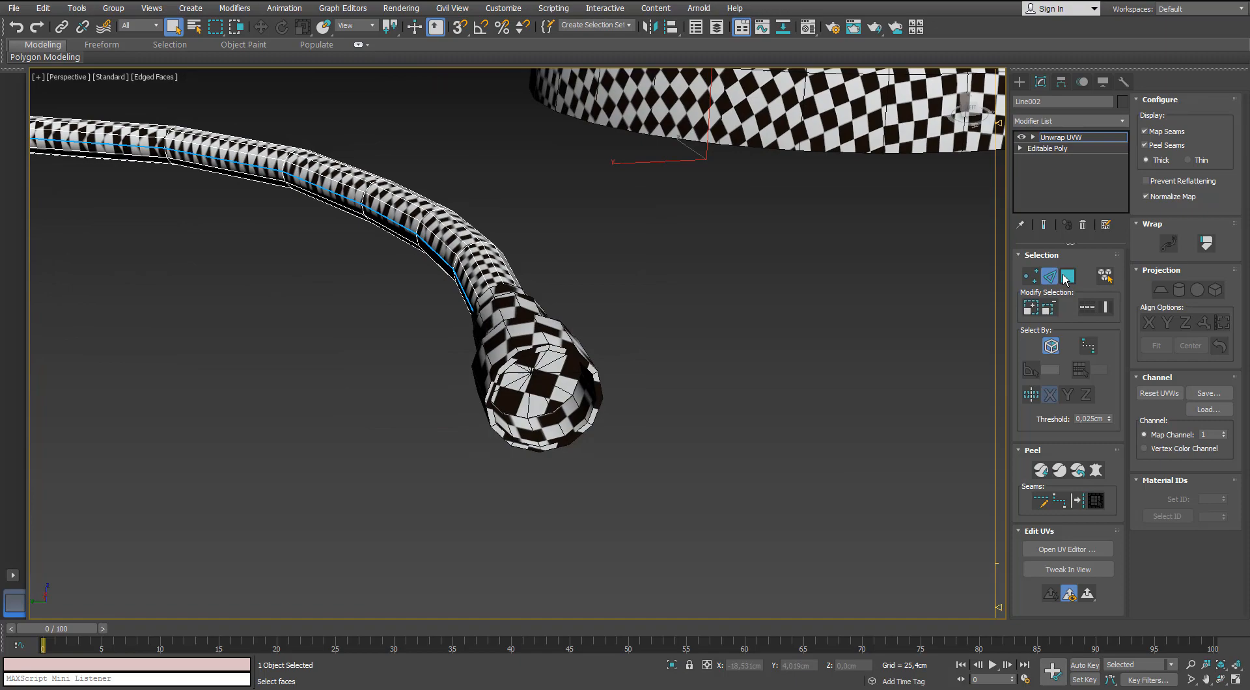
click(1096, 507)
scroll(664, 359, down, 9)
scroll(610, 349, up, 4)
middle_drag(677, 370, 853, 348)
scroll(905, 323, up, 6)
scroll(905, 323, down, 4)
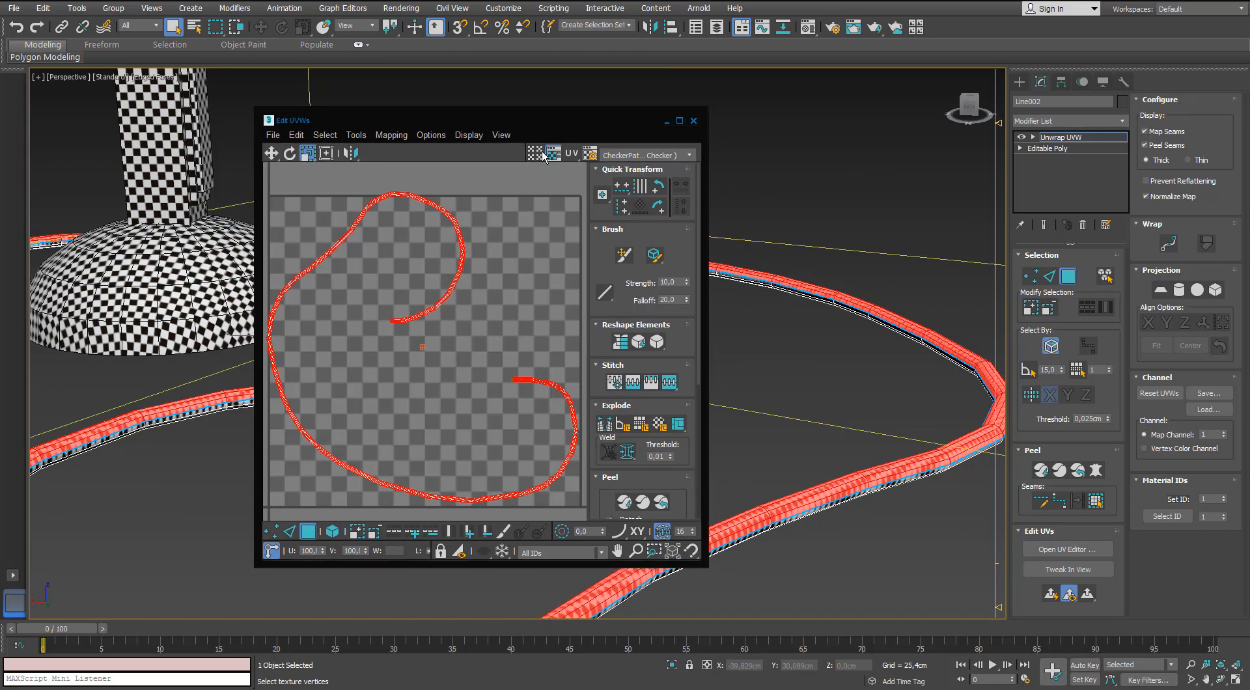
Quick Peel the selected cable half, move its UV shell below the checker tile and clear the selection.
click(1042, 474)
scroll(408, 315, down, 3)
middle_drag(408, 315, 402, 281)
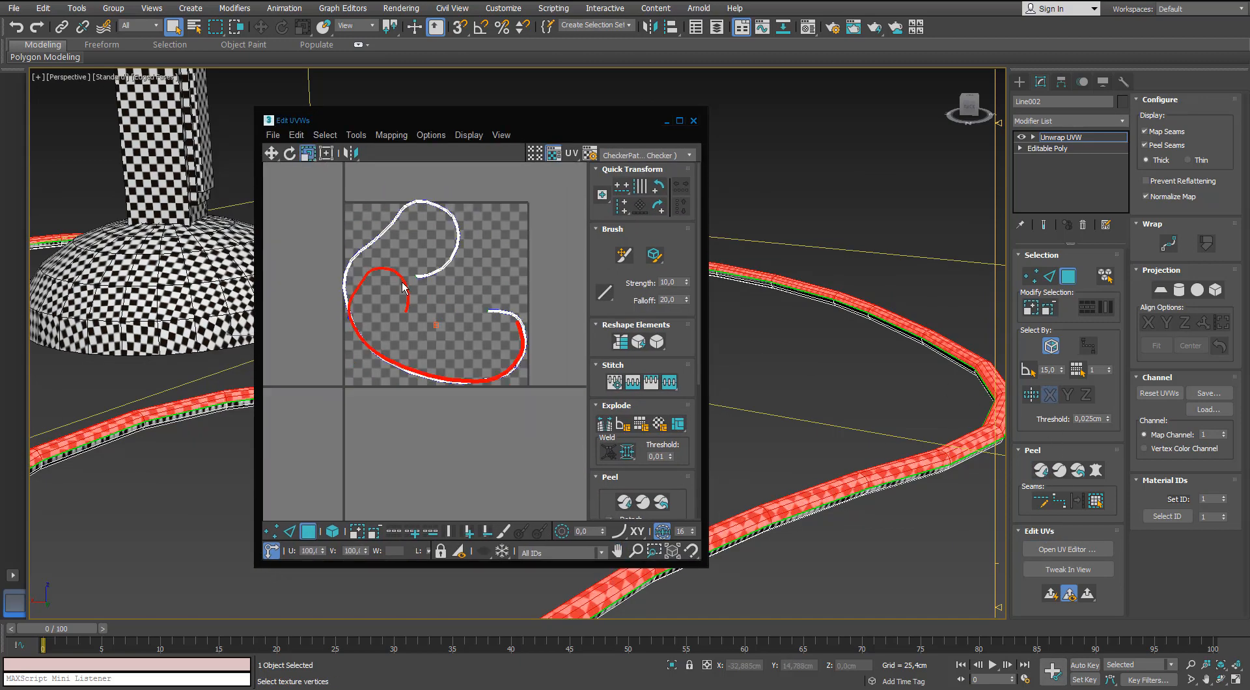
drag(405, 284, 366, 381)
click(408, 371)
Expand the face selection over the cable's other half, peel it and rotate its UV shell.
click(1095, 501)
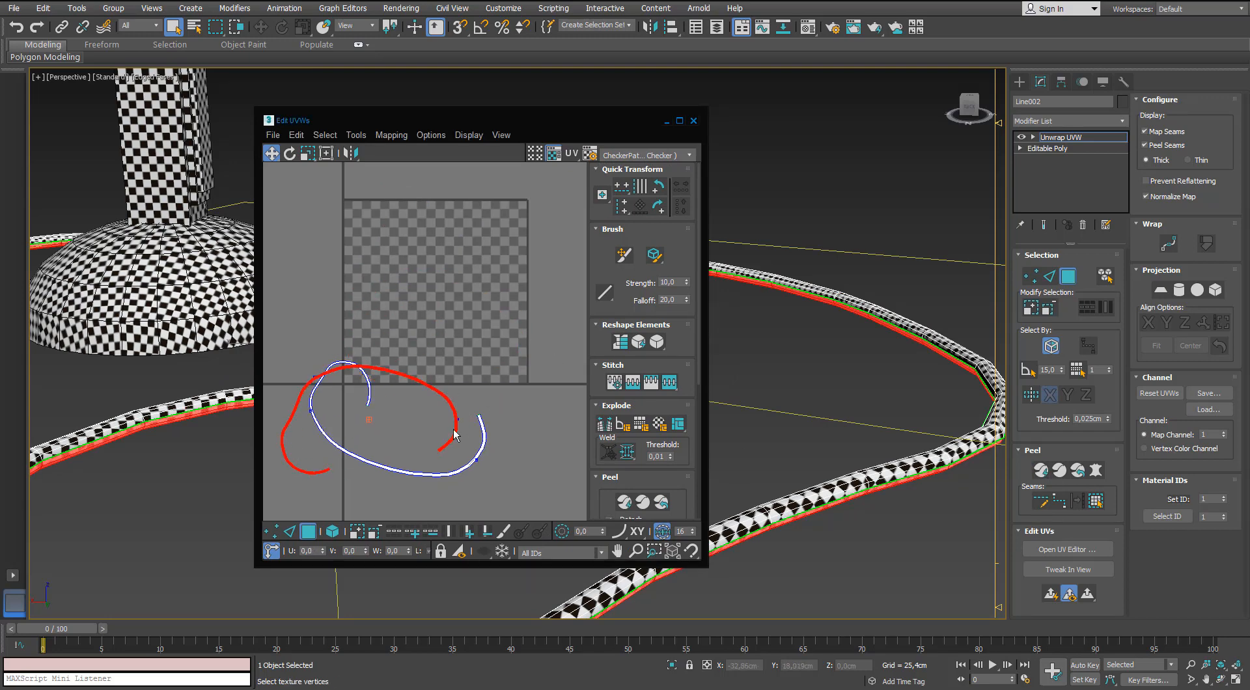
scroll(454, 435, up, 2)
key(e)
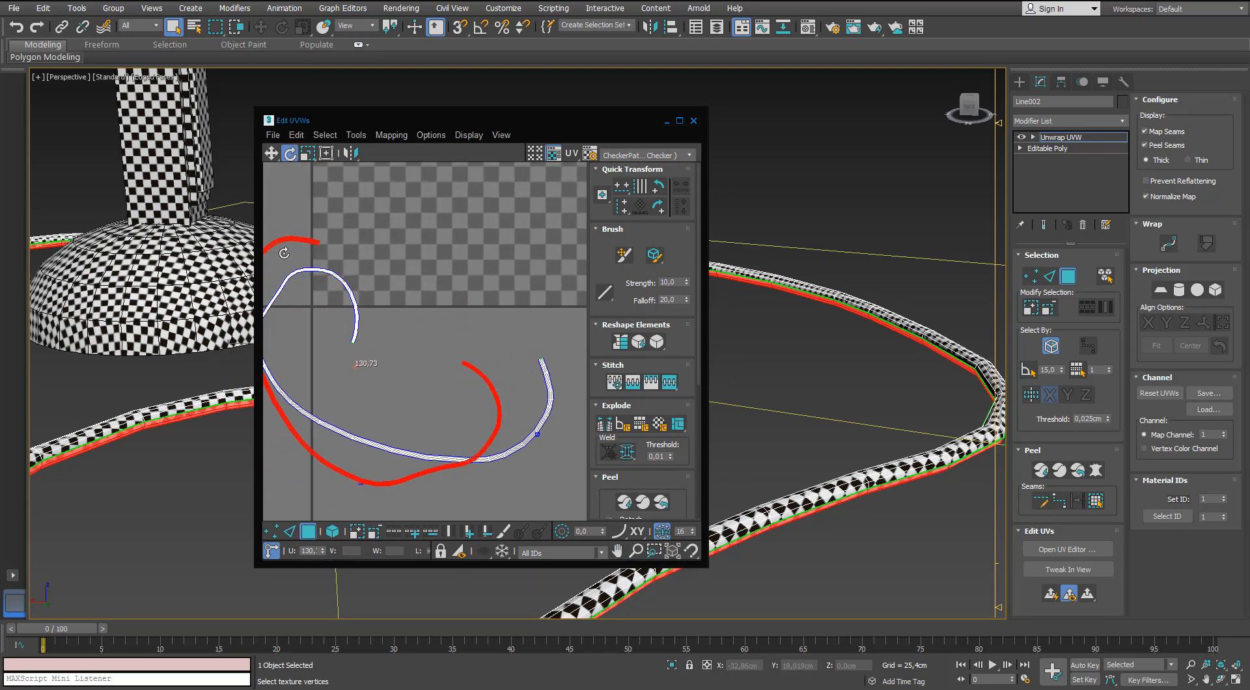
drag(284, 253, 283, 252)
scroll(430, 306, down, 2)
middle_drag(436, 318, 465, 298)
Place the second cable shell clear of the first, below it, and clear the face selection.
middle_drag(781, 364, 910, 225)
scroll(918, 222, up, 3)
drag(495, 327, 541, 402)
key(w)
click(509, 358)
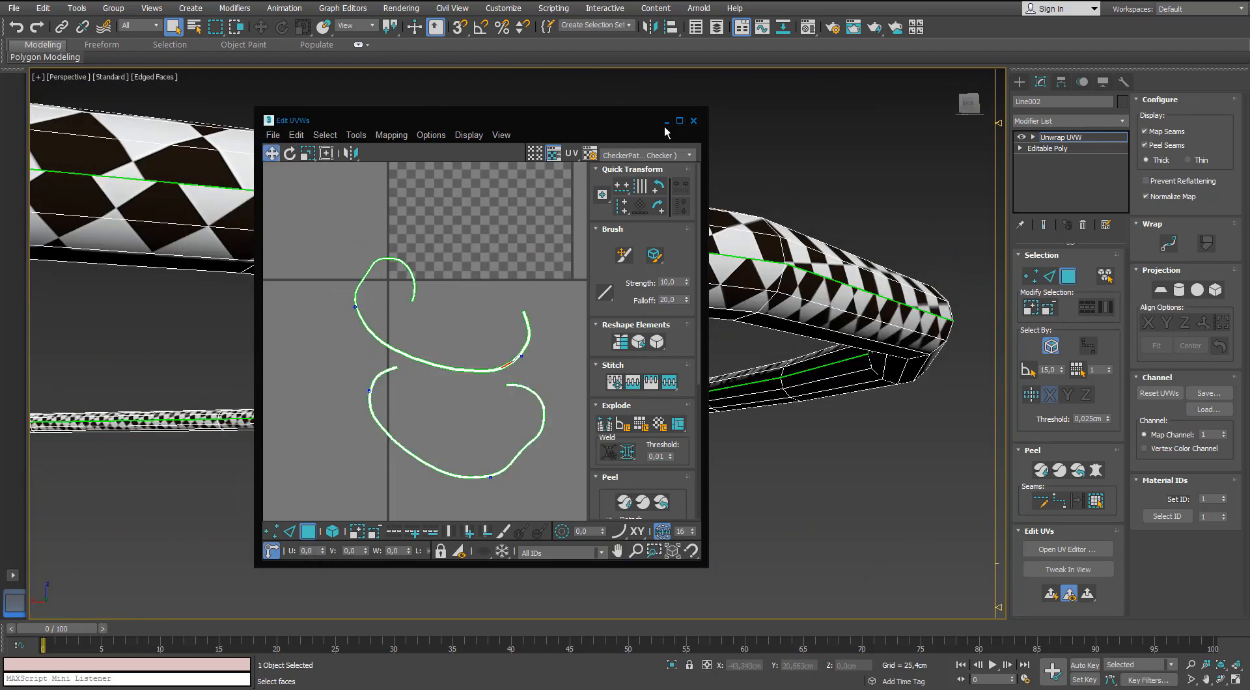
Close the UV editor, leave face selection and deselect the cable to check its checker mapping.
click(693, 121)
middle_drag(760, 214, 764, 326)
scroll(775, 250, down, 5)
alt+middle_drag(774, 251, 657, 348)
click(1066, 278)
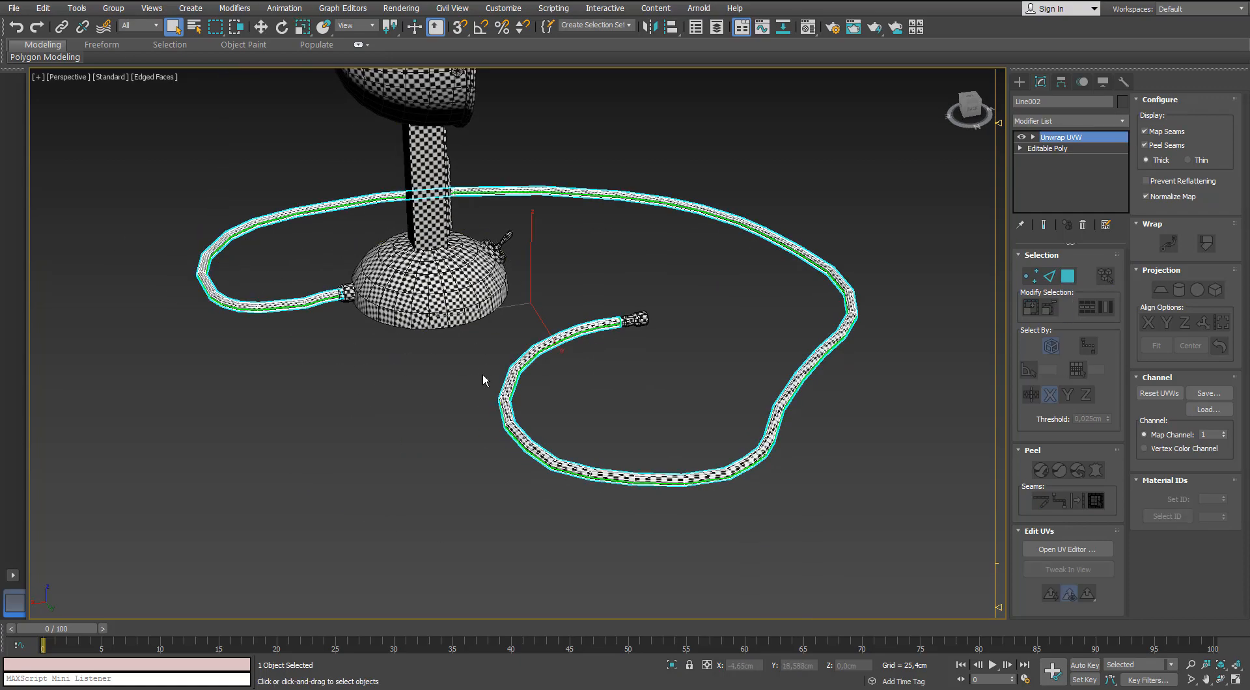
click(366, 356)
scroll(340, 329, up, 8)
alt+middle_drag(364, 330, 537, 354)
scroll(449, 342, down, 2)
scroll(625, 332, down, 9)
scroll(537, 354, up, 4)
Reopen the cable's UVs in an enlarged editor, select both shells as faces and rotate them slightly.
click(713, 486)
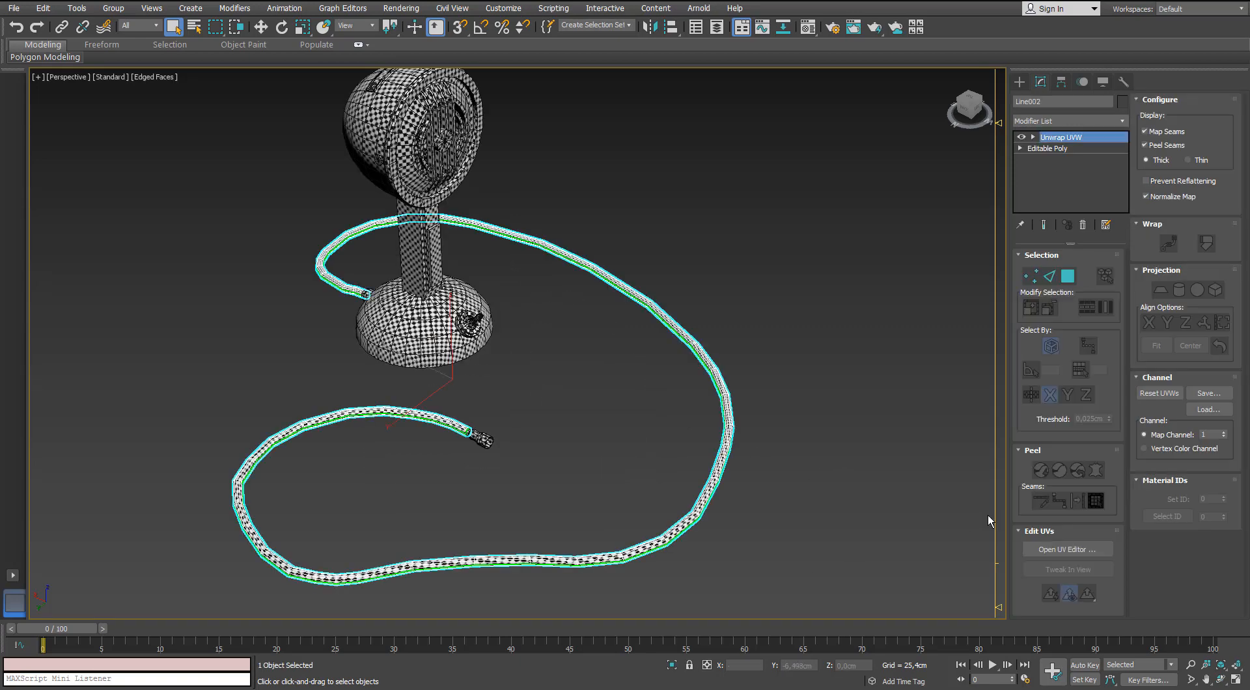
click(1058, 550)
click(680, 121)
scroll(678, 405, up, 4)
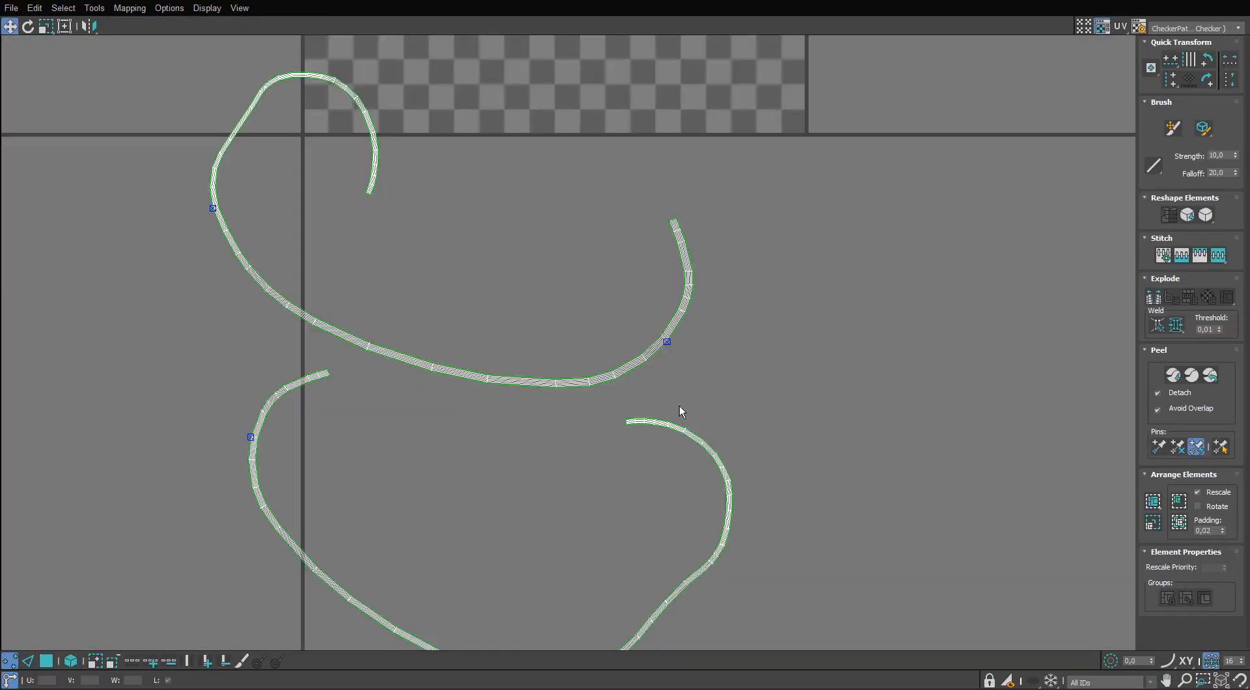
click(55, 661)
scroll(654, 286, down, 3)
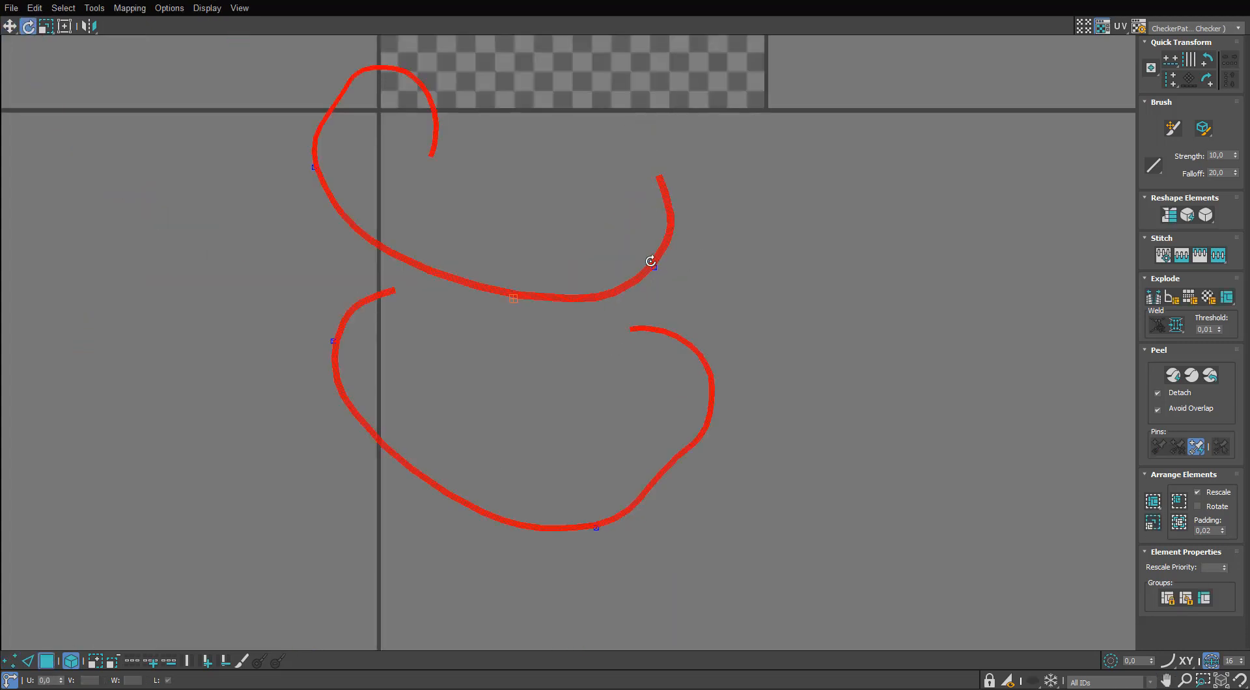
drag(650, 261, 663, 283)
Select the upper cable shell and compare its checker density with the plug and the microphone base in the viewport.
scroll(723, 236, up, 4)
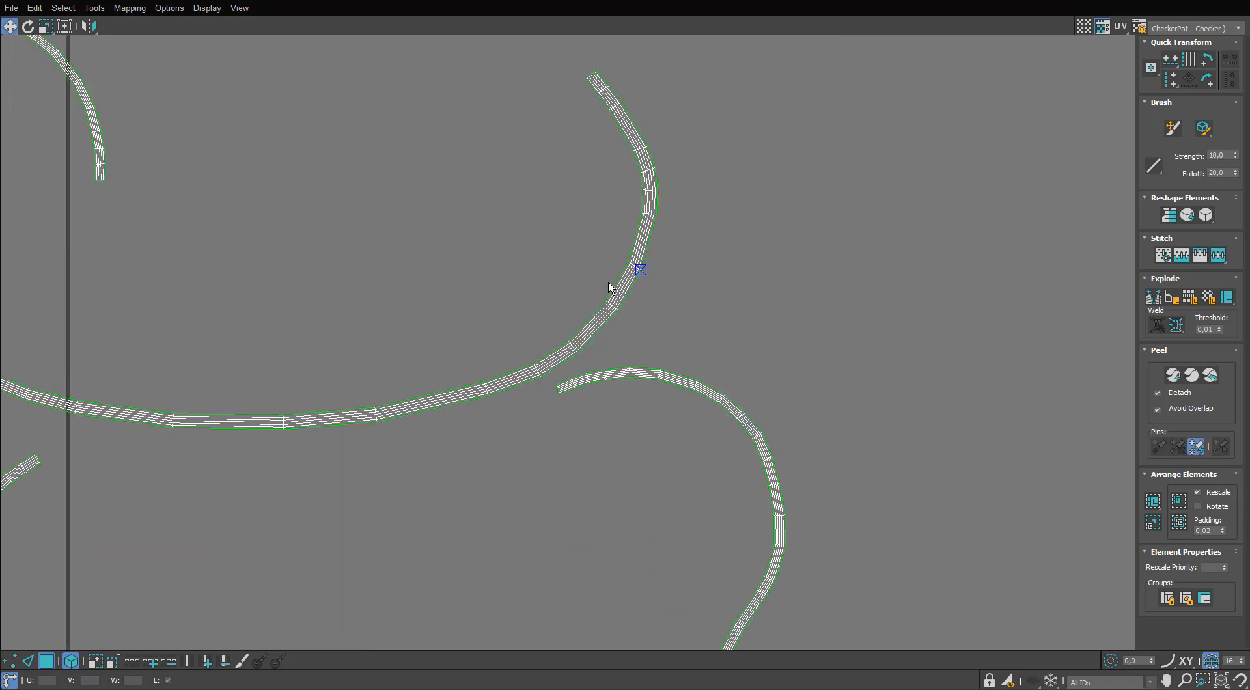
scroll(609, 284, down, 1)
scroll(611, 287, down, 3)
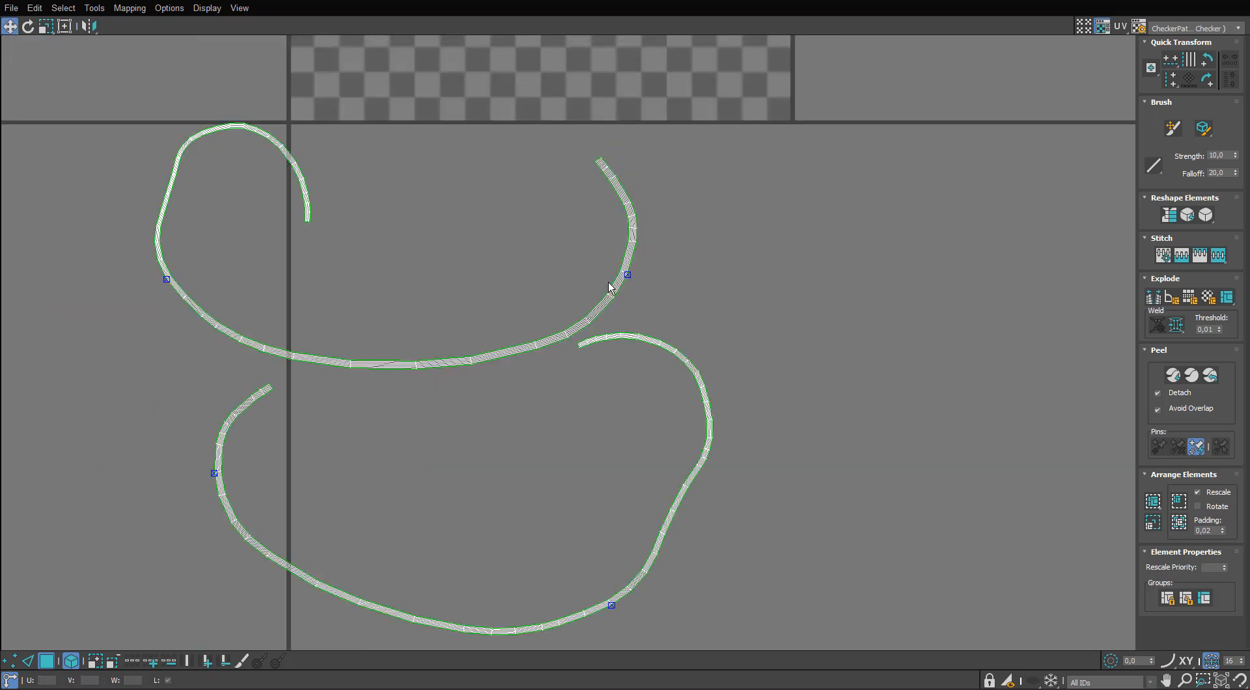
scroll(611, 290, up, 5)
click(609, 301)
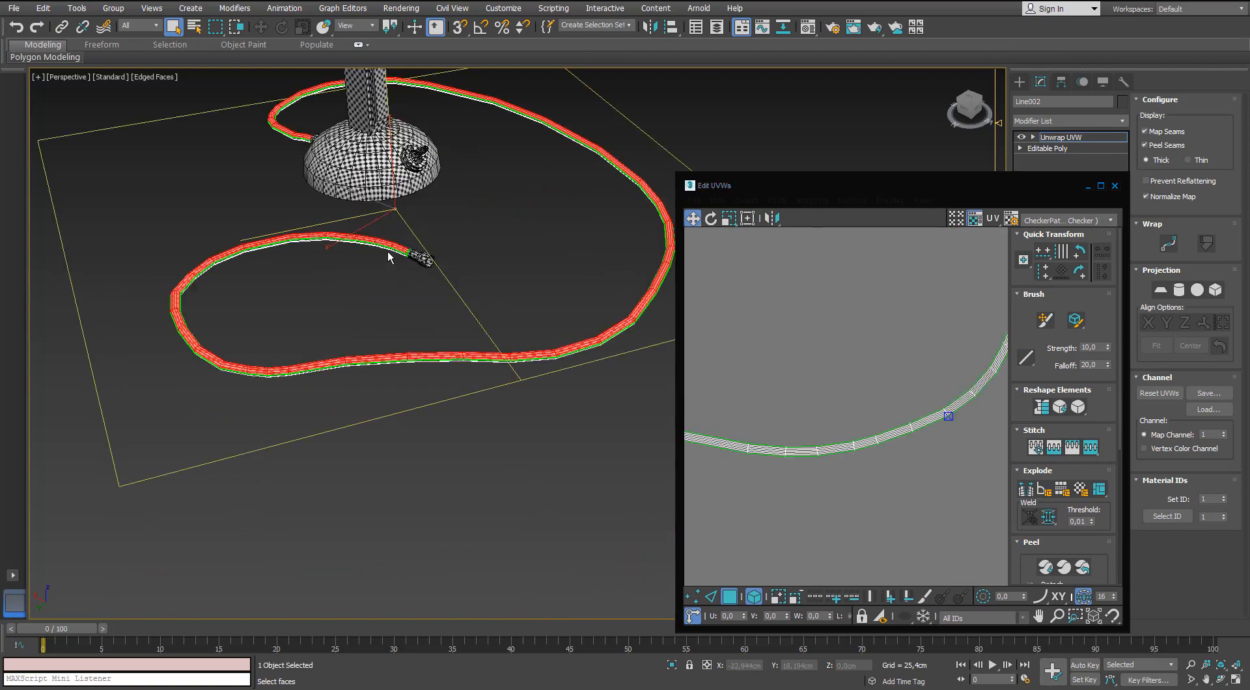
scroll(388, 251, up, 5)
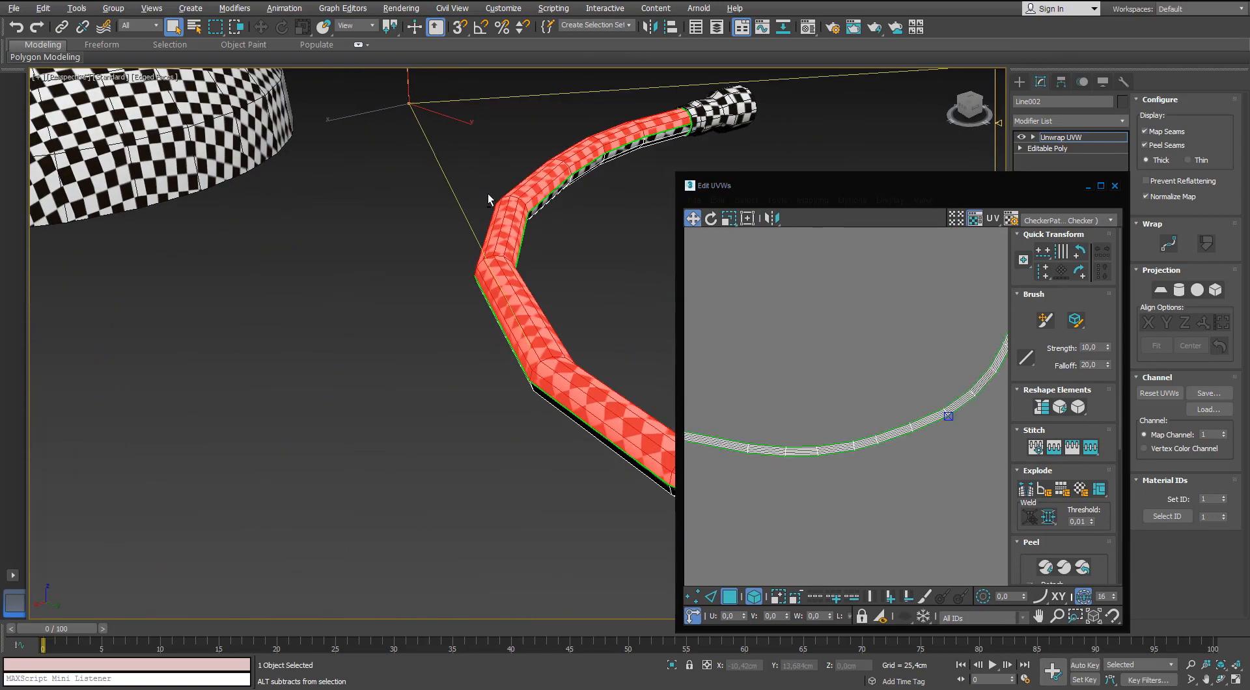
scroll(491, 195, up, 2)
scroll(840, 287, down, 4)
middle_drag(842, 354, 858, 350)
scroll(460, 328, down, 10)
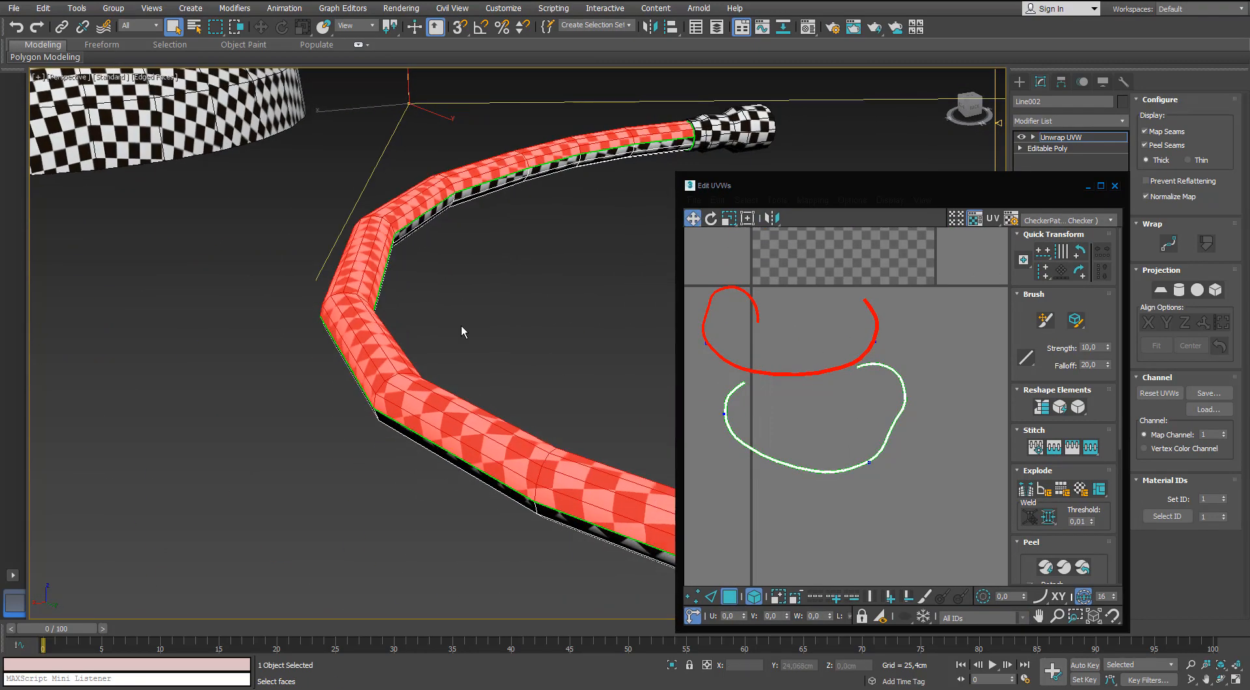
alt+middle_drag(398, 329, 494, 306)
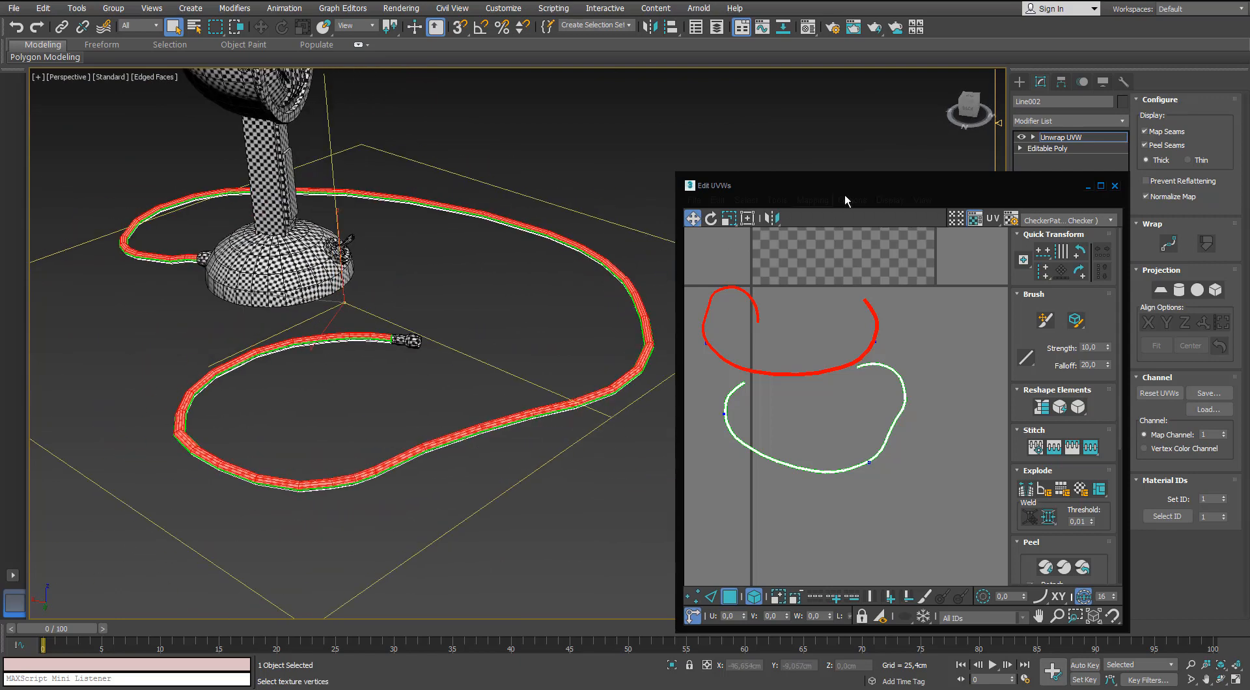
alt+middle_drag(312, 261, 299, 286)
scroll(293, 286, up, 4)
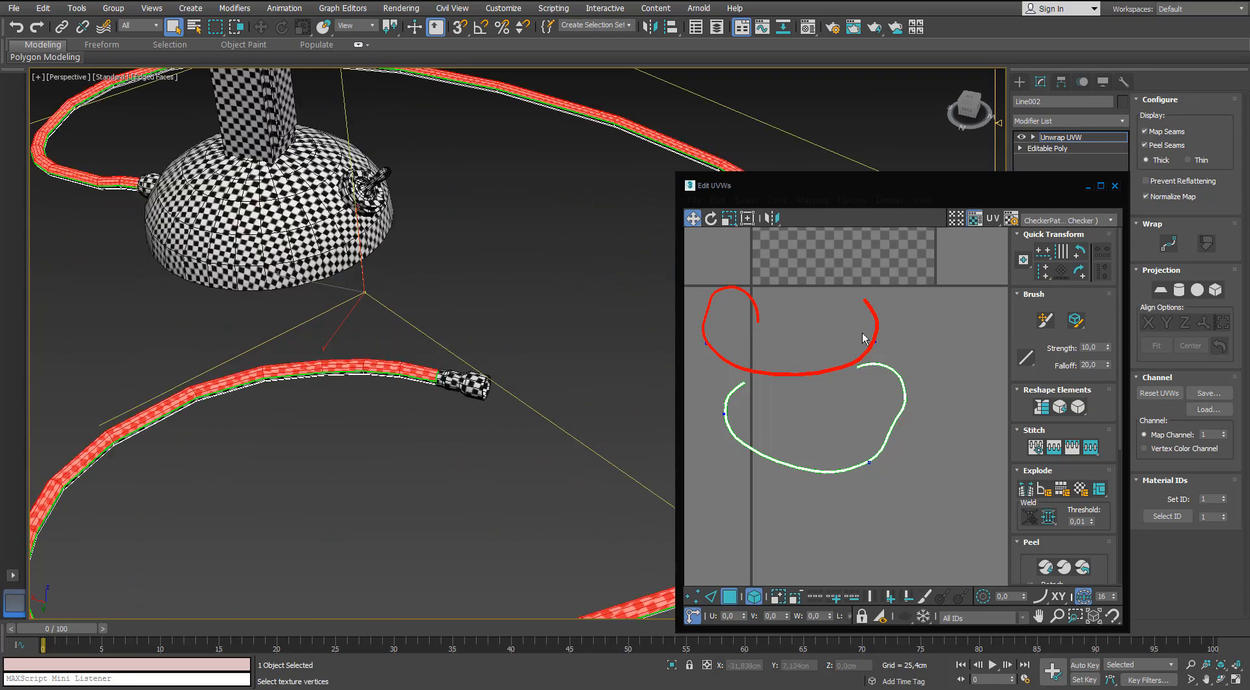
Try to rescale the cable shells, undo the change and clear the selection.
drag(822, 312, 885, 362)
alt+middle_drag(417, 358, 318, 298)
scroll(372, 374, up, 4)
key(ctrl+z)
click(822, 348)
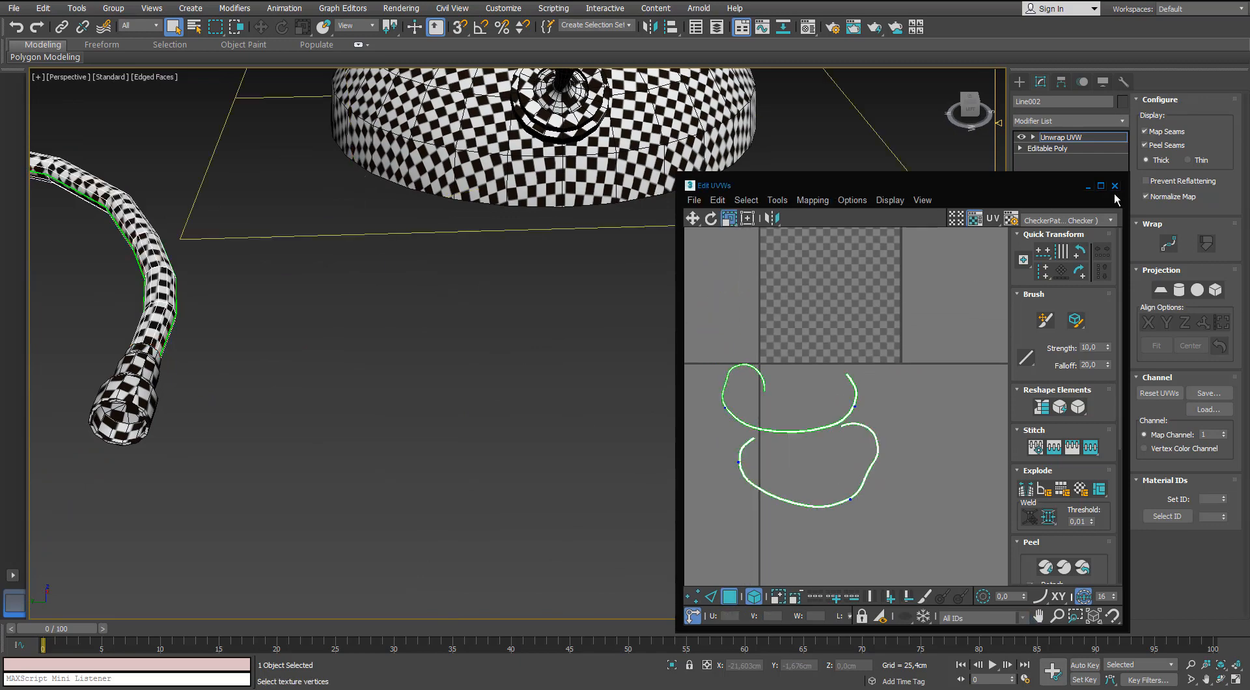
Close the UV editor, deselect the cable and examine the checker mapping over the whole microphone.
click(1114, 185)
click(400, 337)
scroll(400, 342, down, 5)
alt+middle_drag(393, 343, 292, 427)
middle_drag(412, 407, 407, 401)
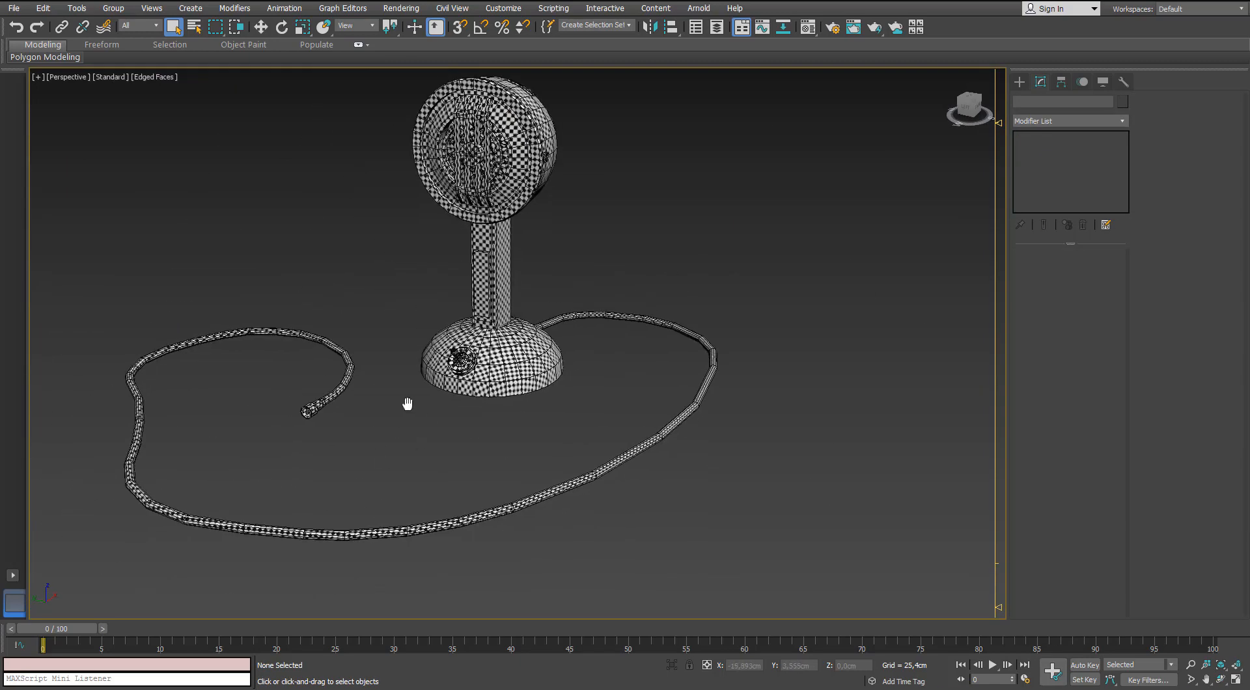
click(583, 484)
middle_drag(597, 346, 676, 319)
click(605, 377)
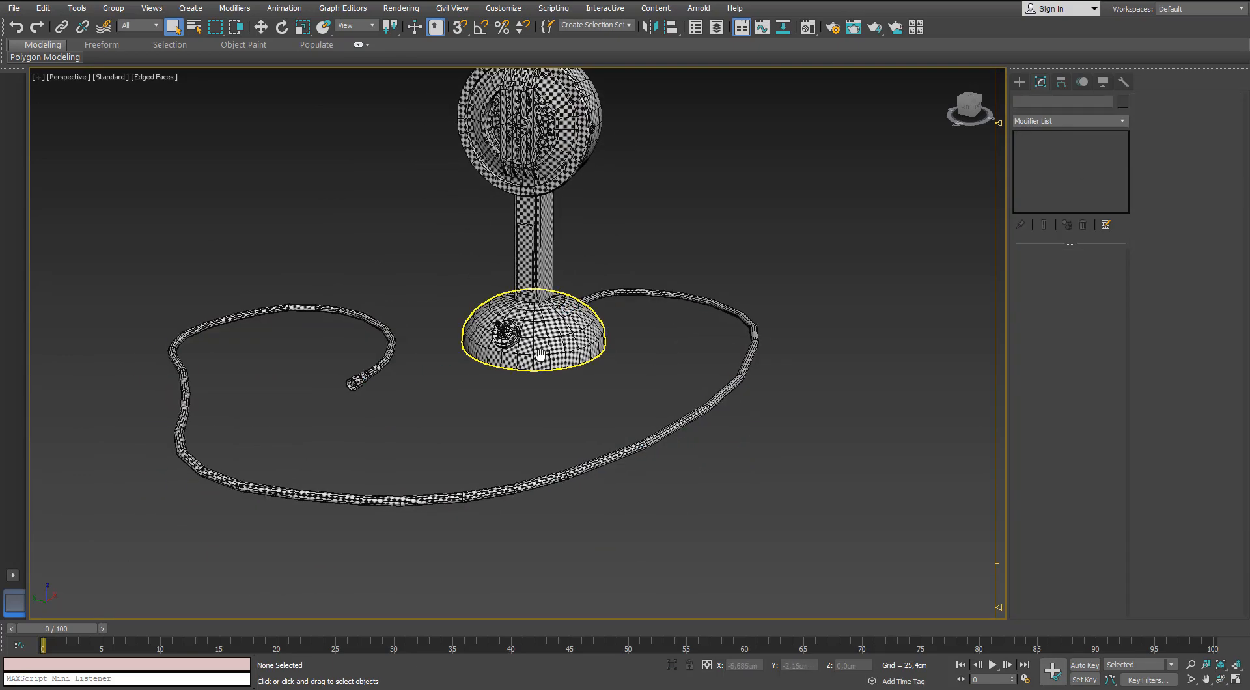
alt+middle_drag(456, 441, 473, 467)
middle_drag(474, 467, 538, 531)
Select the cable again, reopen its UV editor and enlarge it to full screen.
click(565, 568)
middle_drag(440, 450, 371, 418)
scroll(410, 421, up, 5)
scroll(371, 418, down, 8)
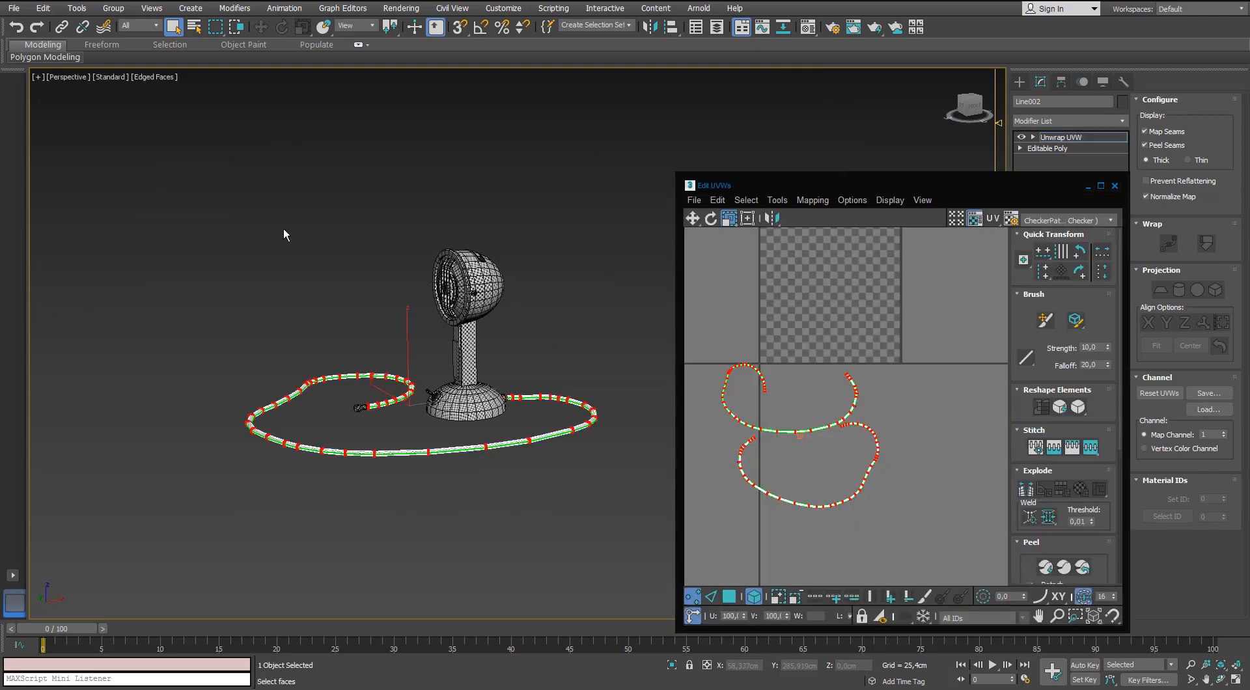
drag(839, 190, 214, 87)
middle_drag(265, 357, 289, 357)
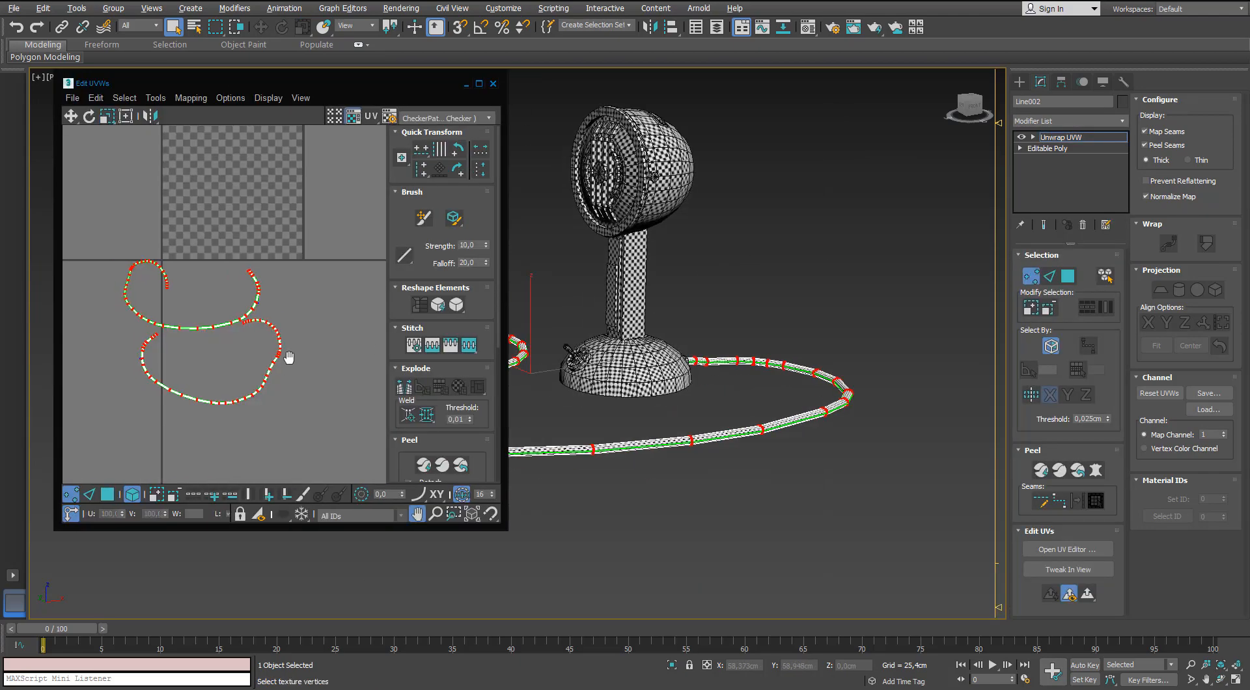
alt+middle_drag(661, 239, 705, 265)
scroll(699, 245, up, 8)
scroll(697, 243, down, 5)
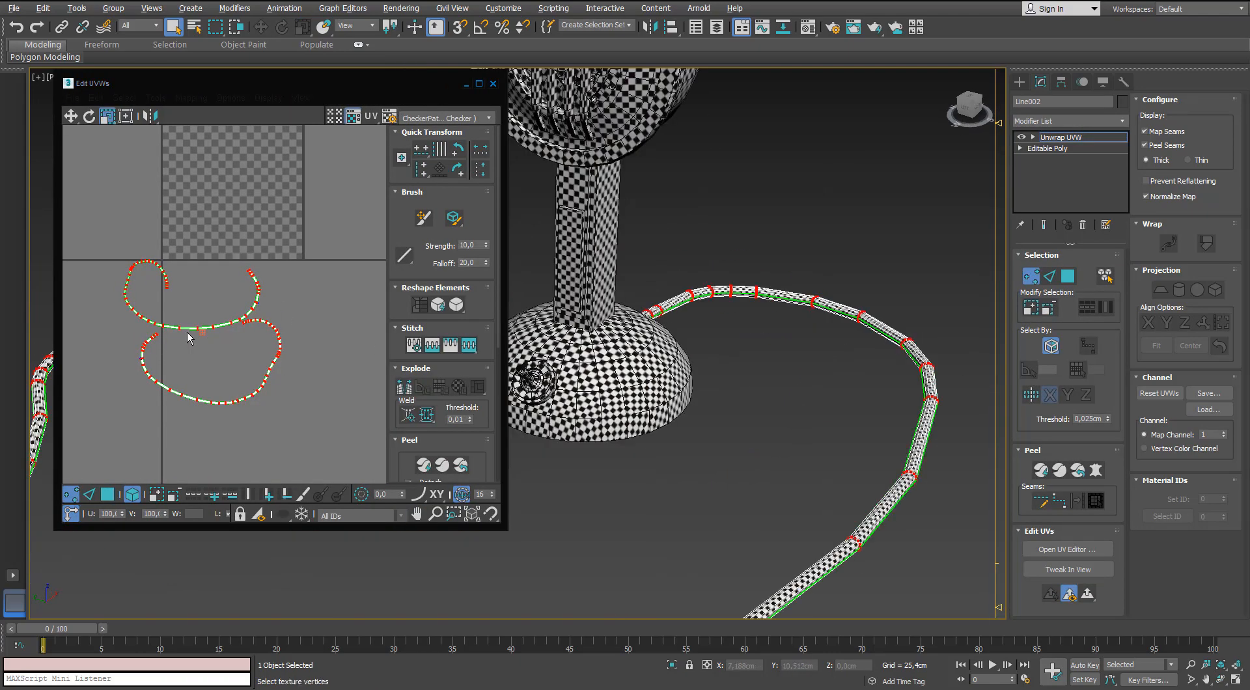
double_click(384, 85)
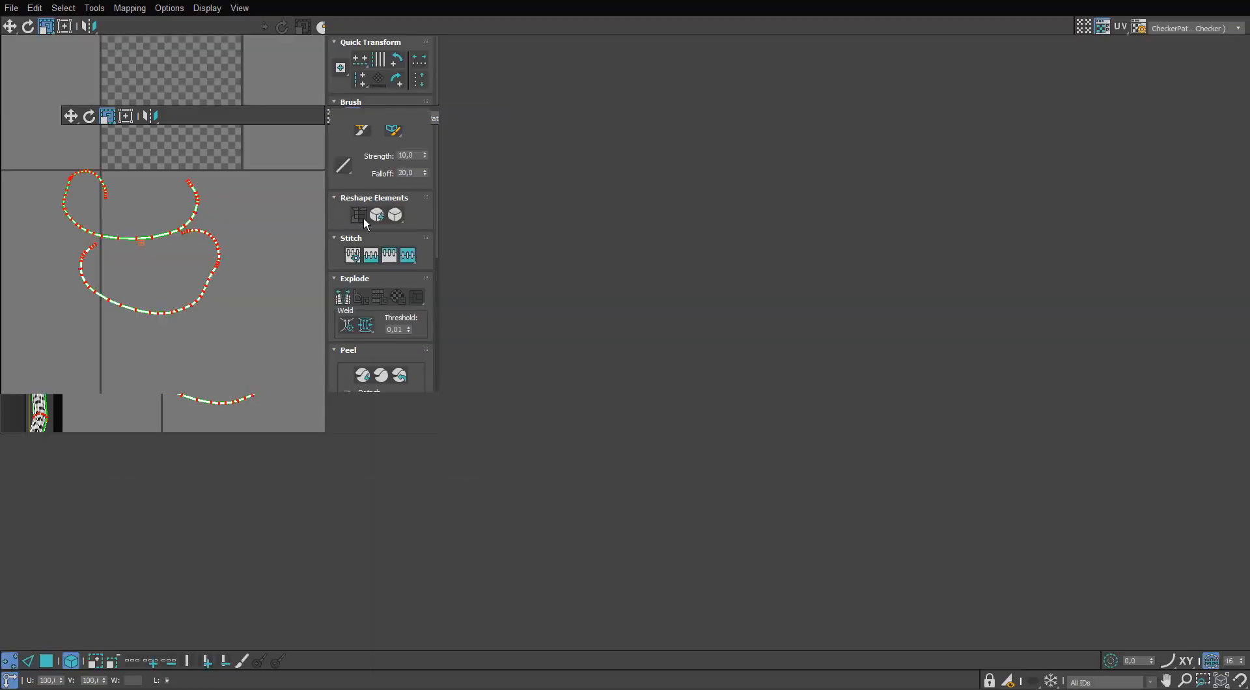
Try to straighten the upper cable shell by aligning its long border edges horizontally, and undo it.
scroll(510, 340, up, 8)
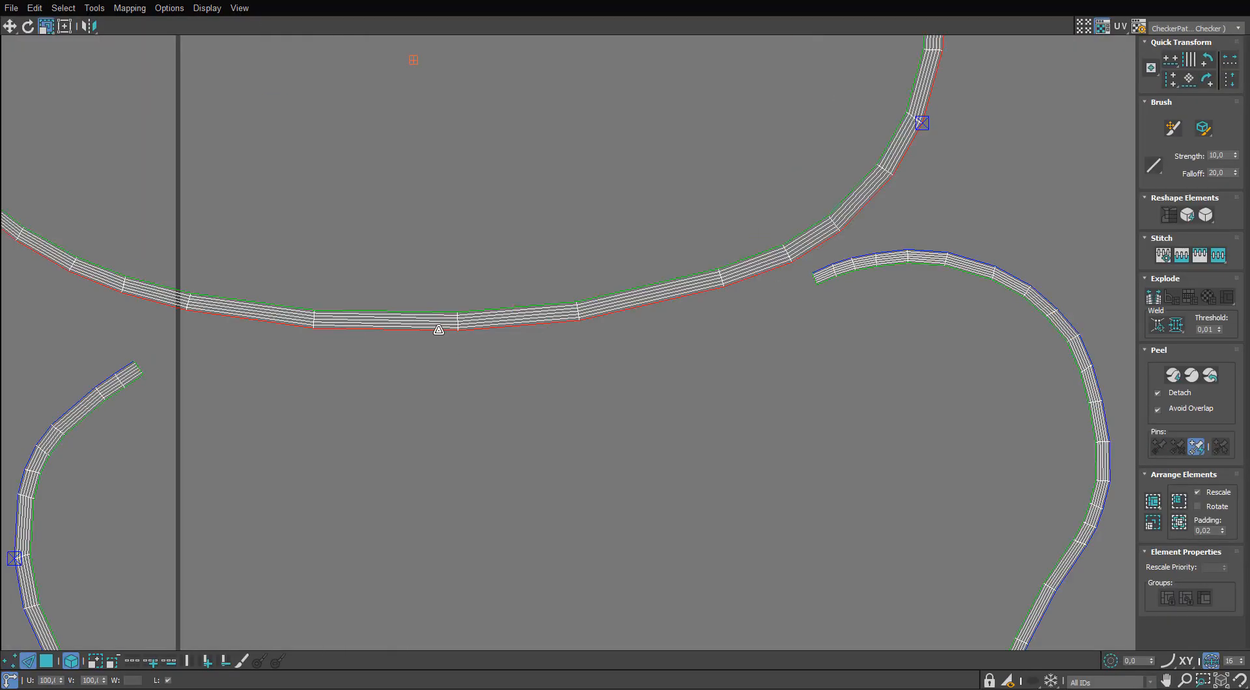
key(h)
middle_drag(455, 300, 435, 361)
scroll(435, 361, down, 2)
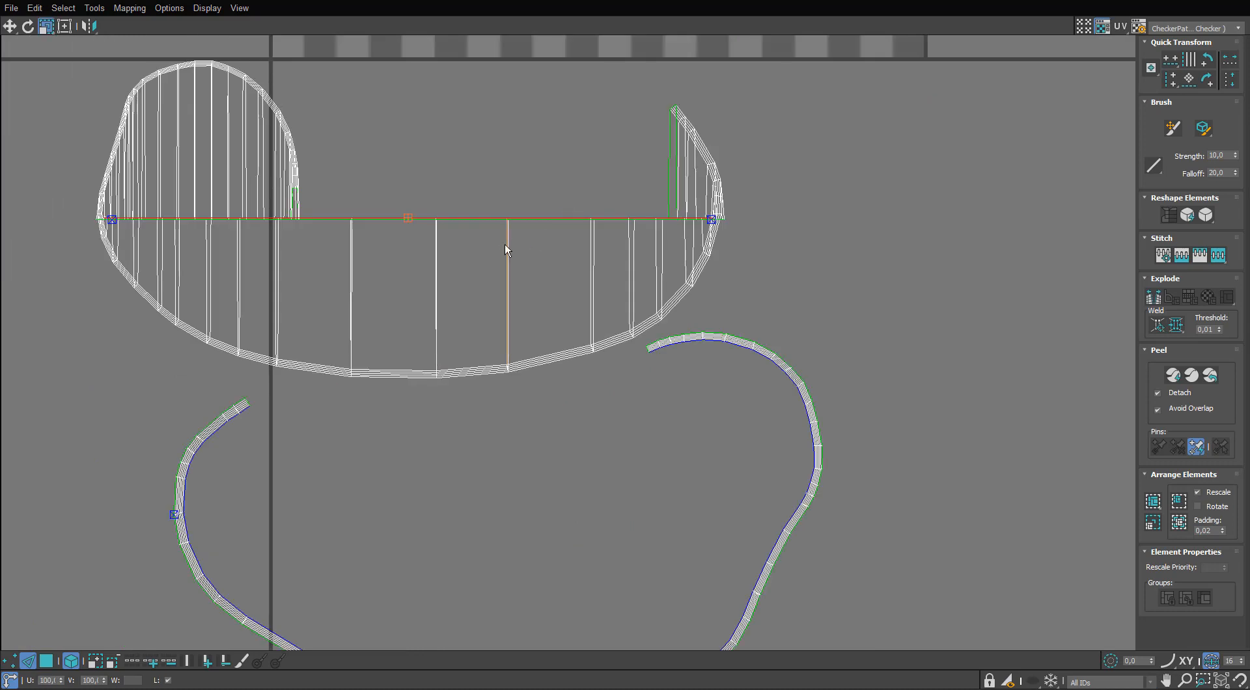
key(ctrl+z)
key(ctrl+z)
Select the upper cable shell's vertices and examine how the strip curves between its two ends.
middle_drag(534, 257, 591, 282)
scroll(591, 282, down, 2)
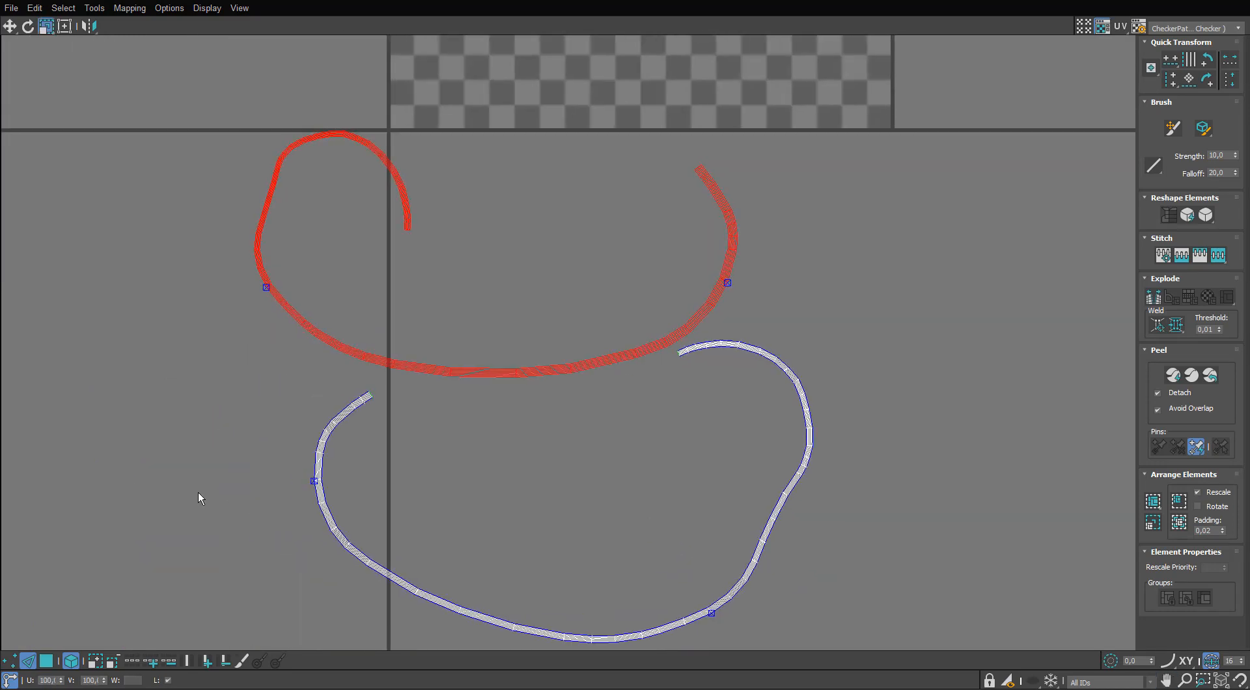
click(10, 661)
scroll(306, 117, up, 2)
drag(523, 180, 443, 346)
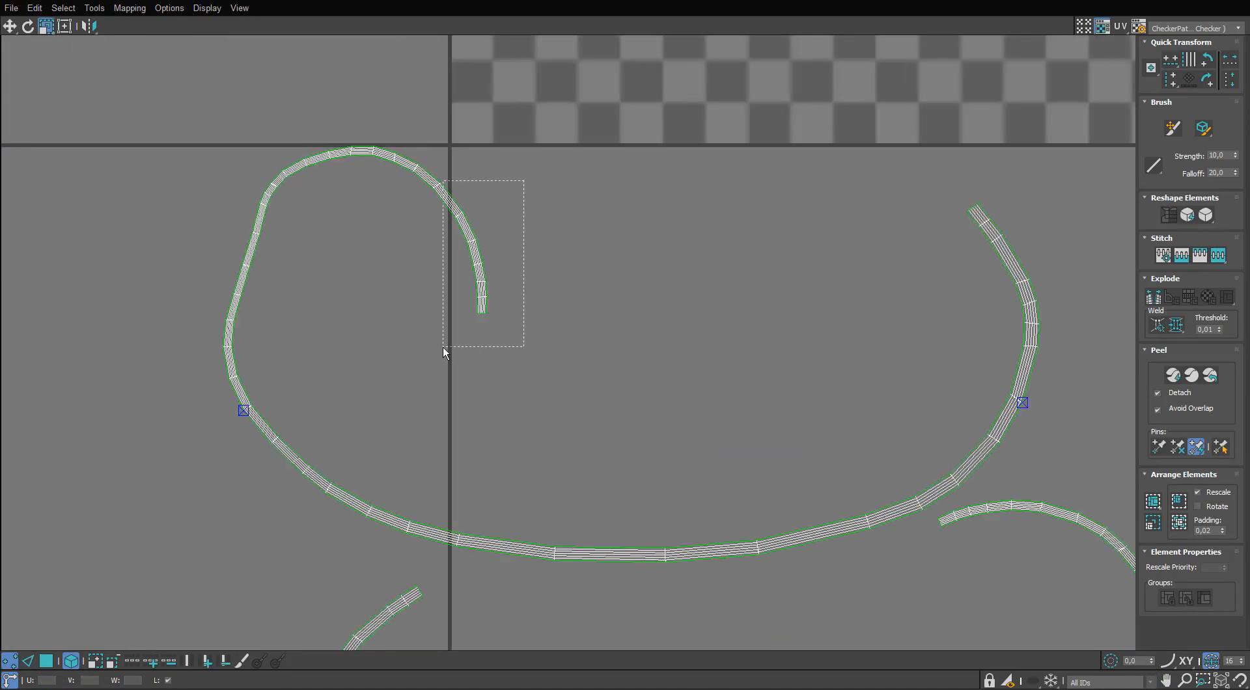
scroll(532, 263, down, 4)
scroll(531, 265, up, 2)
scroll(514, 265, down, 2)
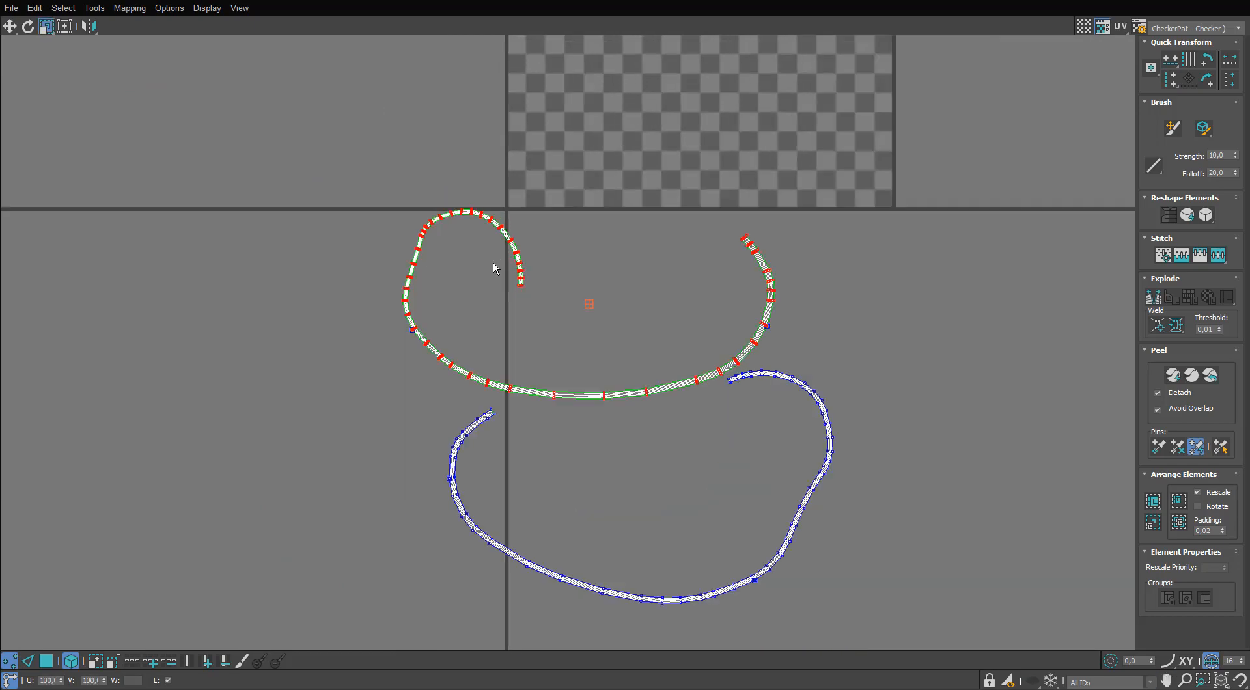
scroll(493, 263, up, 3)
scroll(494, 263, down, 3)
scroll(501, 262, up, 2)
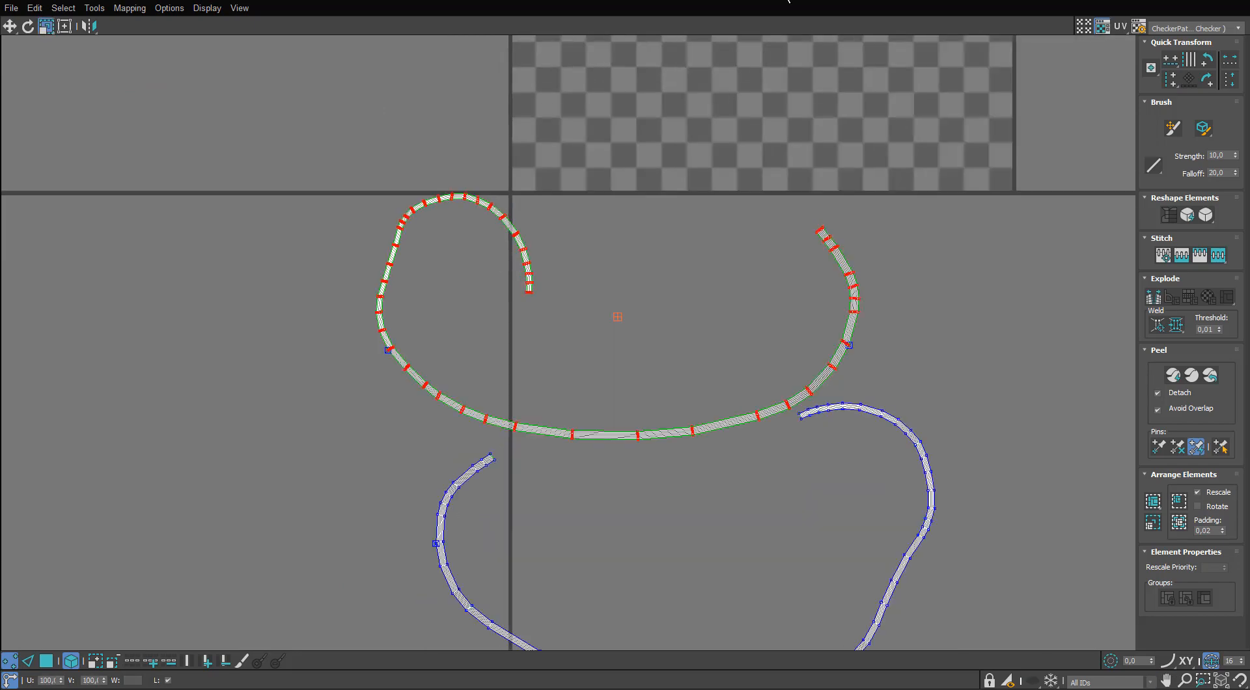
Close the UV editor and return to the cable in the viewport.
middle_drag(786, 2, 788, 0)
drag(748, 0, 598, 125)
click(808, 122)
alt+middle_drag(771, 190, 617, 163)
scroll(694, 135, up, 5)
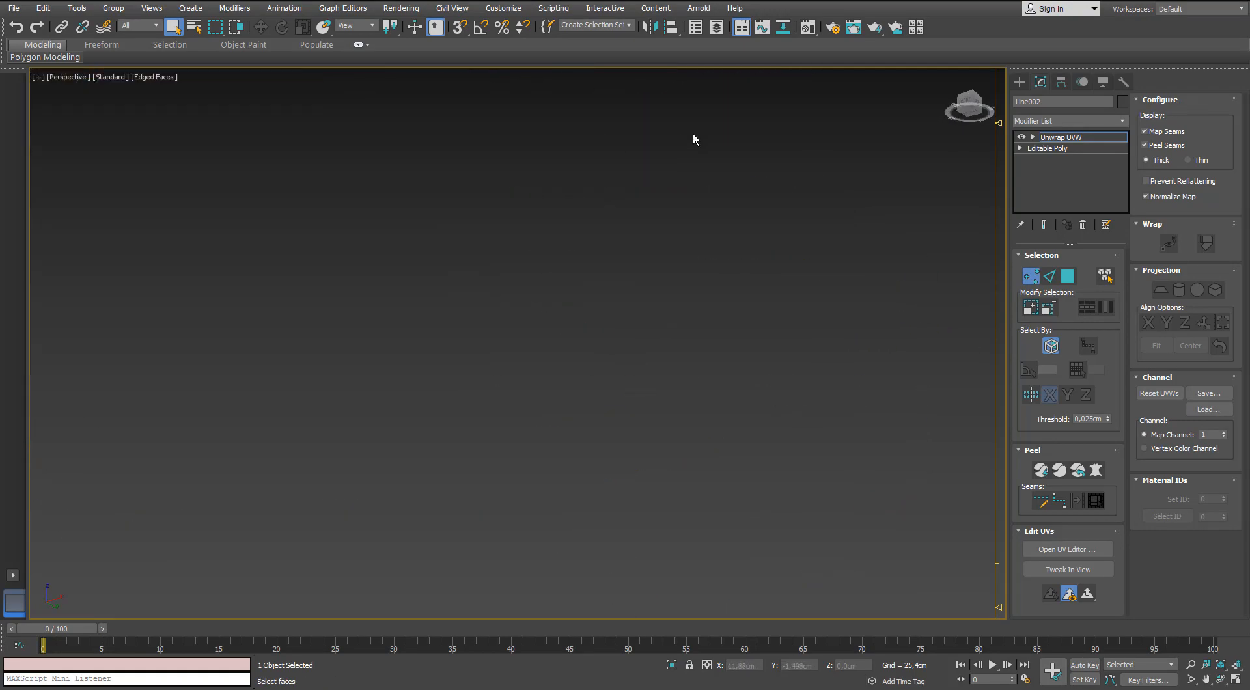
scroll(696, 138, down, 2)
Select a lengthwise edge on the underside of the cable's end and isolate the cable.
key(2)
click(552, 215)
alt+middle_drag(553, 216, 744, 297)
key(alt+q)
scroll(412, 245, up, 10)
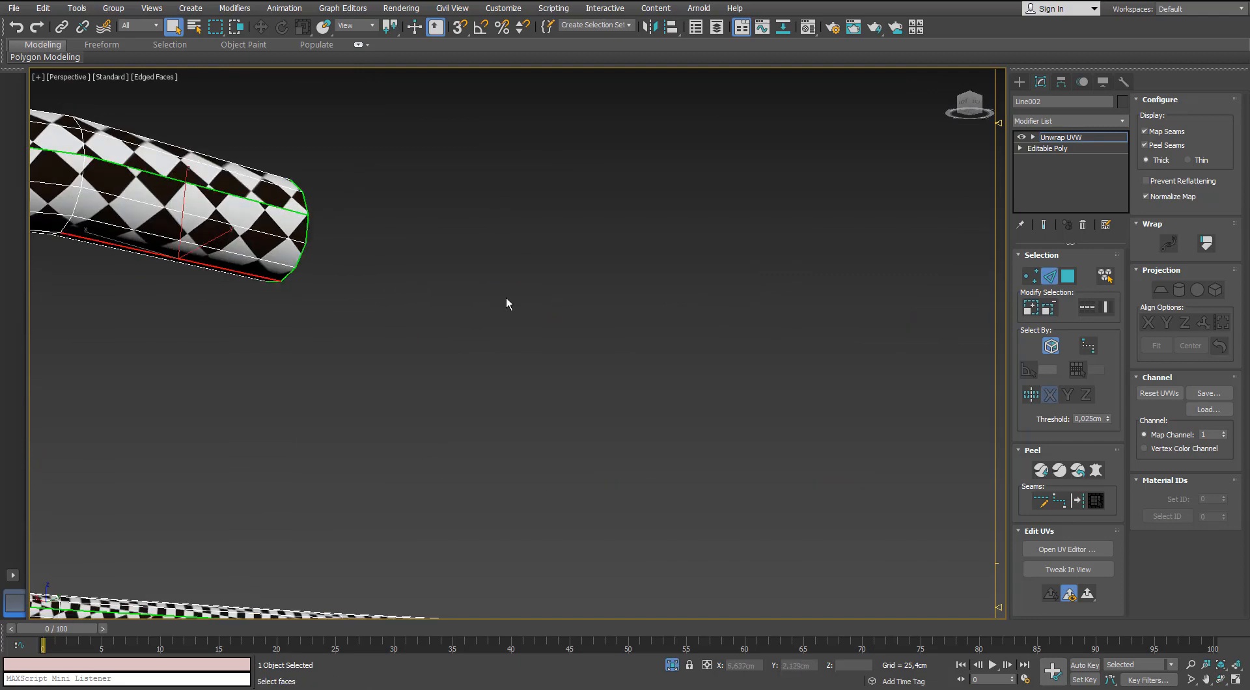
Convert the lengthwise edge loop into a peel seam and expand a face selection on the cable to the seams.
scroll(397, 339, down, 10)
alt+middle_drag(354, 351, 371, 374)
scroll(378, 325, up, 4)
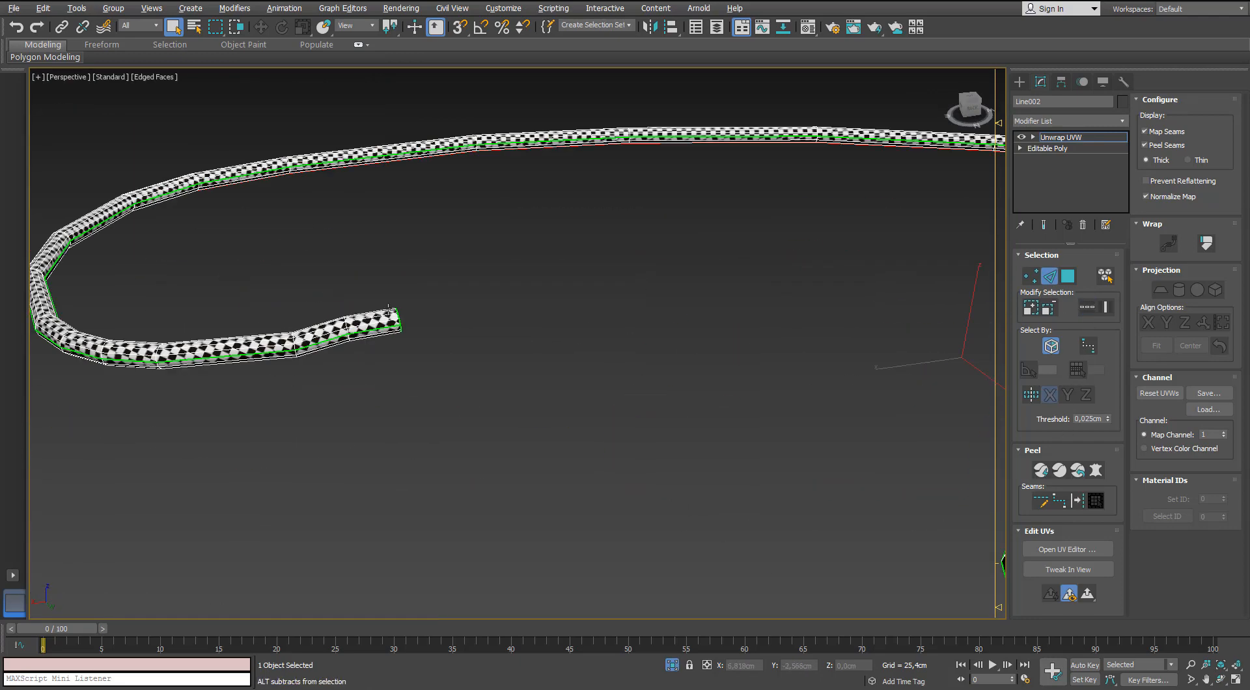
alt+middle_drag(378, 325, 418, 280)
scroll(418, 280, up, 4)
key(3)
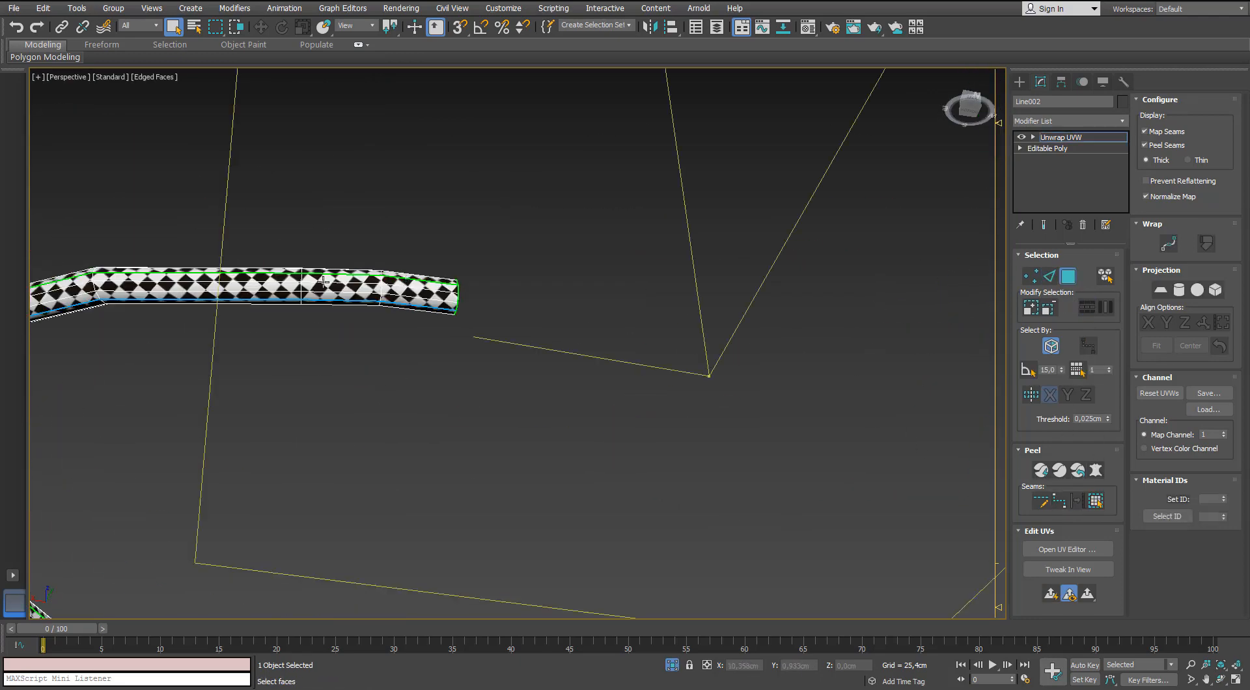
click(1095, 500)
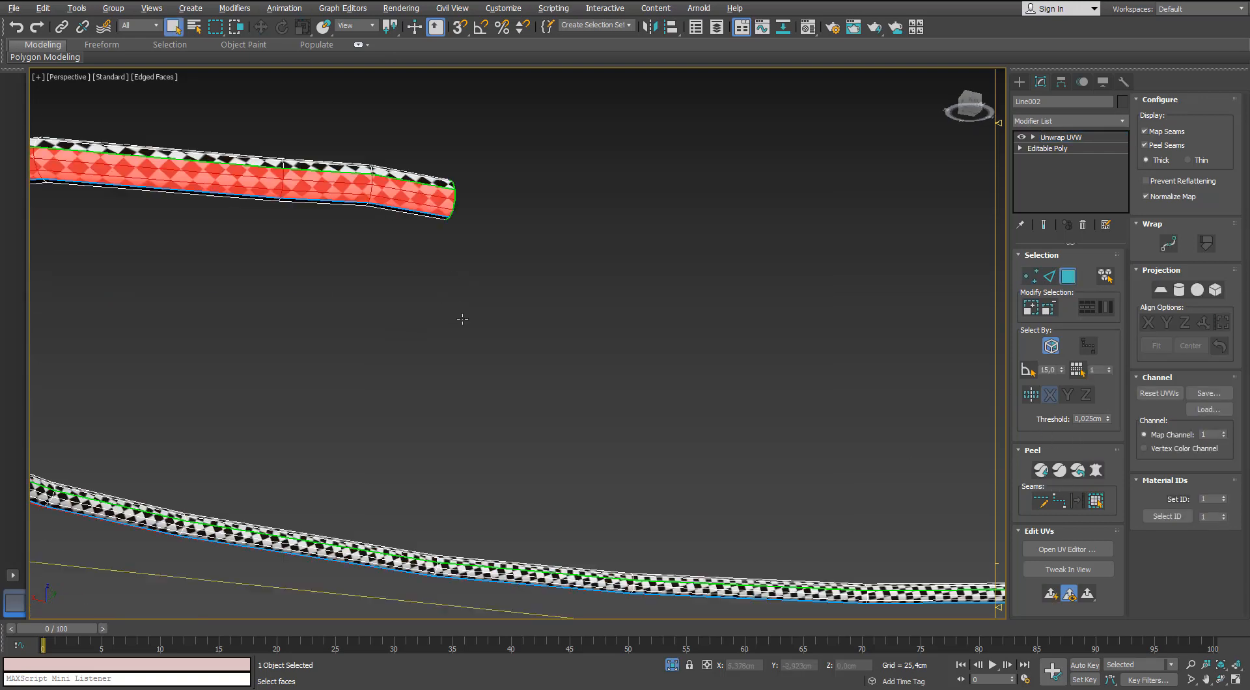
Mark a single lengthwise edge loop along the cable's underside as the peel seam and select all the cable's faces.
alt+middle_drag(462, 319, 479, 385)
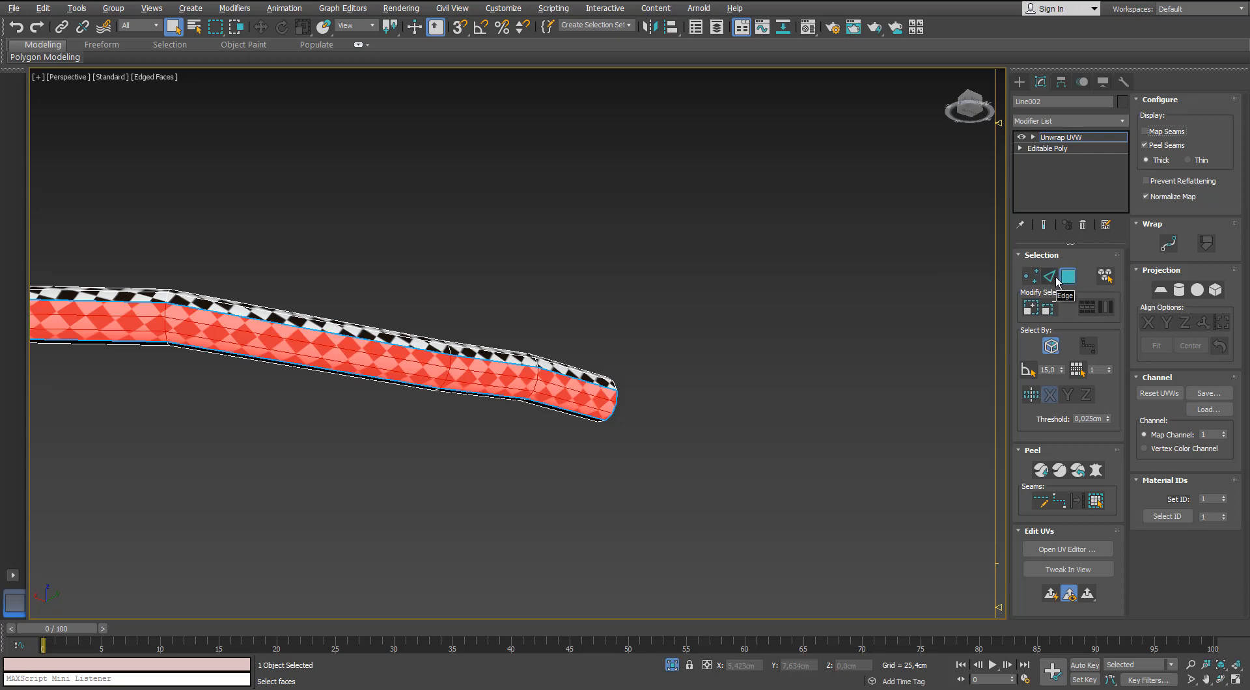
click(1049, 276)
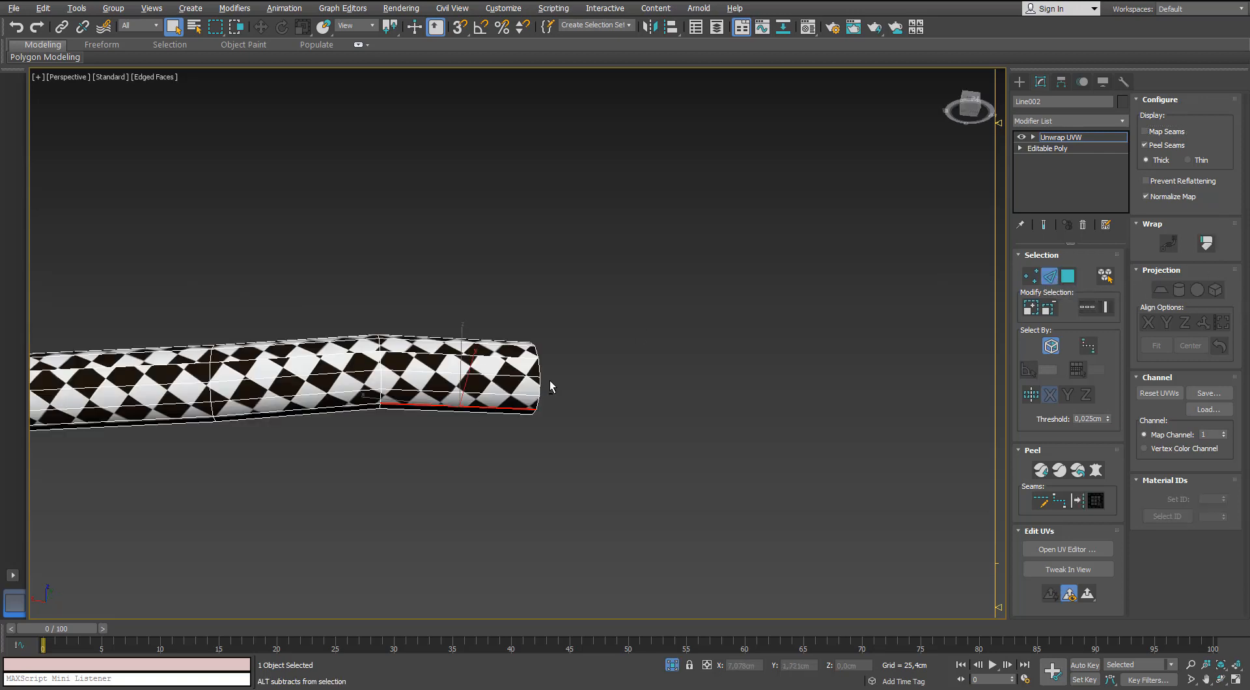
alt+middle_drag(550, 386, 434, 389)
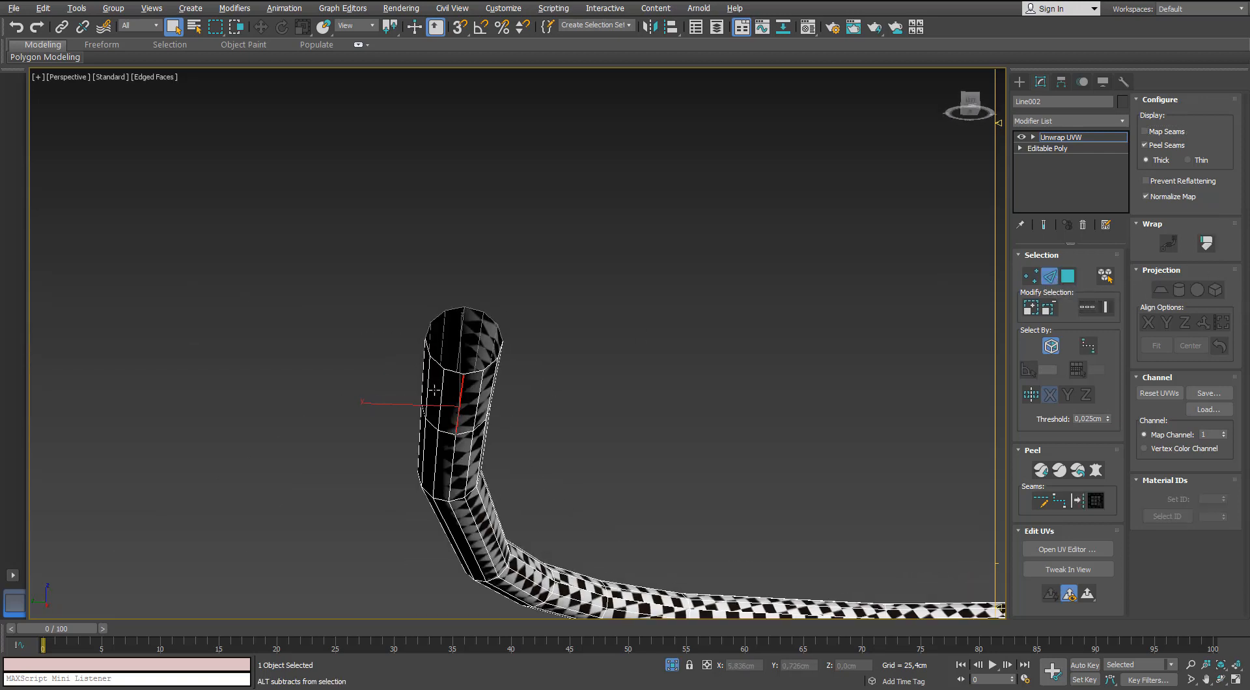
click(1078, 504)
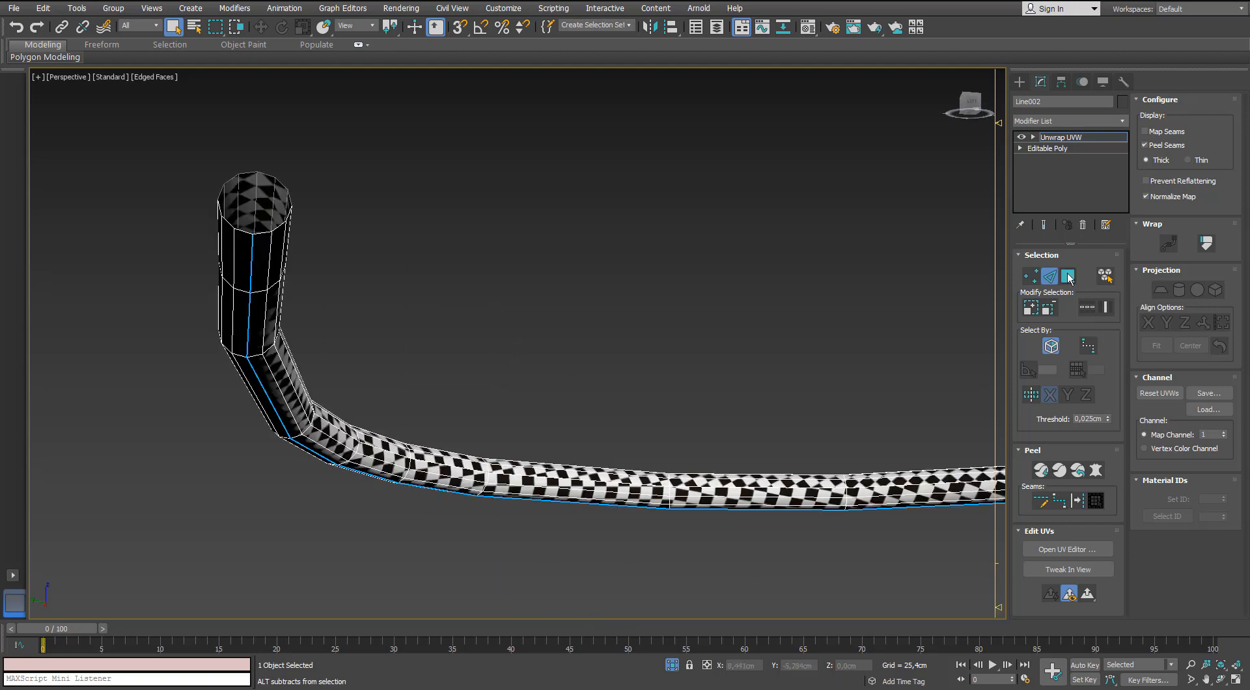
click(1092, 505)
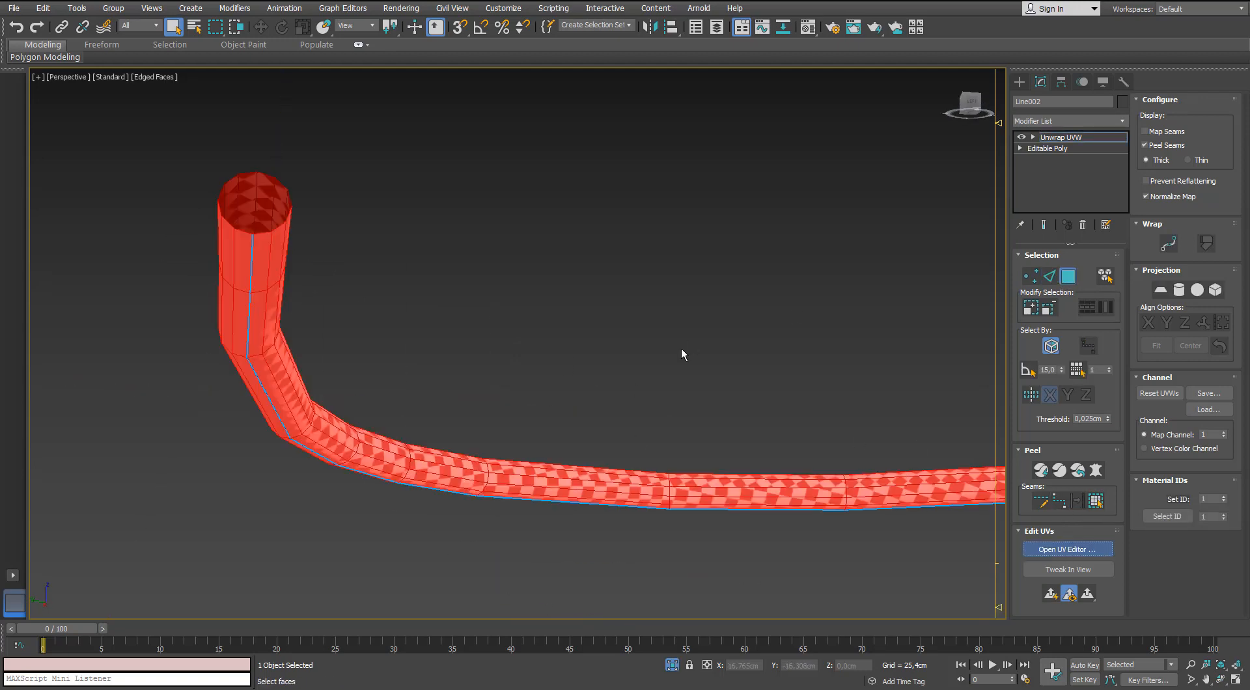
Open the UV editor, run Pelt Map on the selected cable faces and commit the unfolded strip.
click(1035, 549)
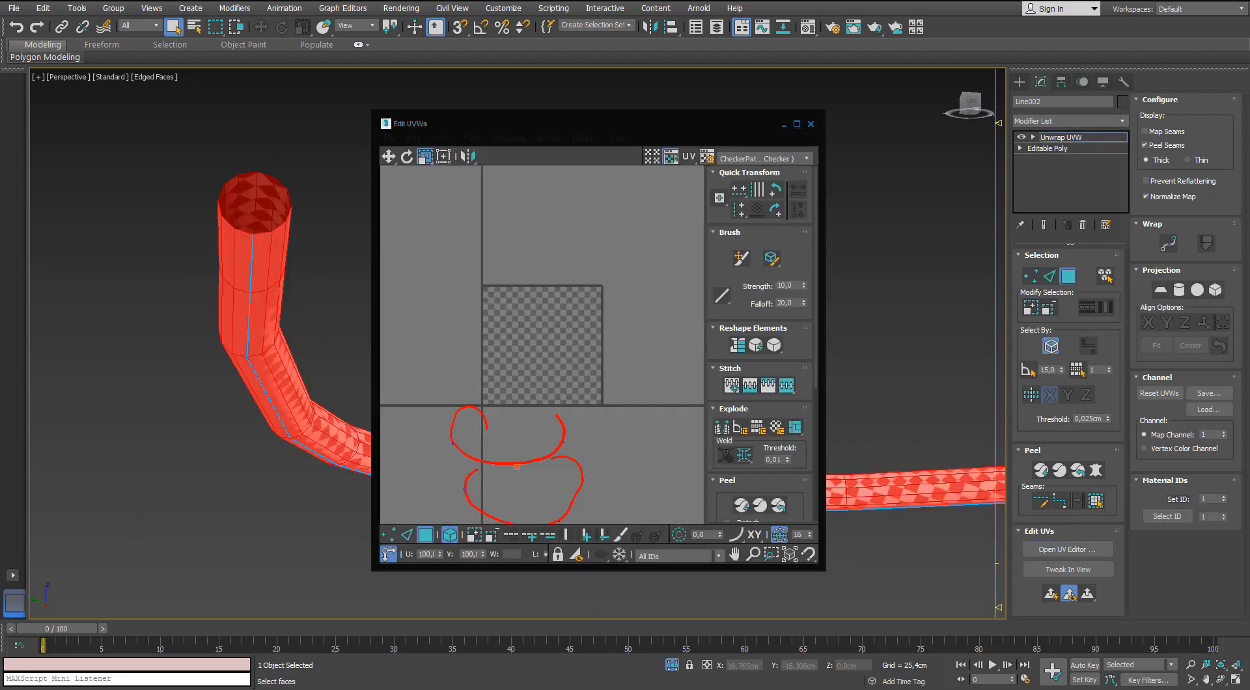
drag(710, 127, 945, 153)
click(730, 166)
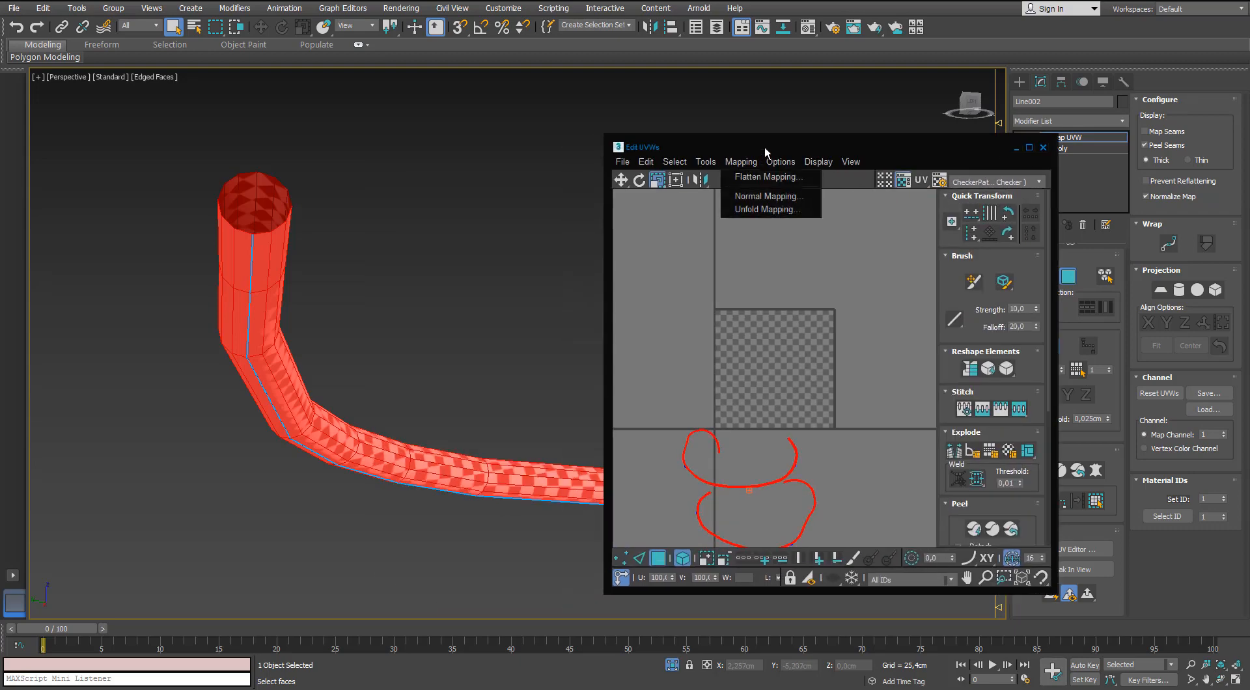
drag(764, 151, 1030, 156)
click(1096, 470)
click(596, 210)
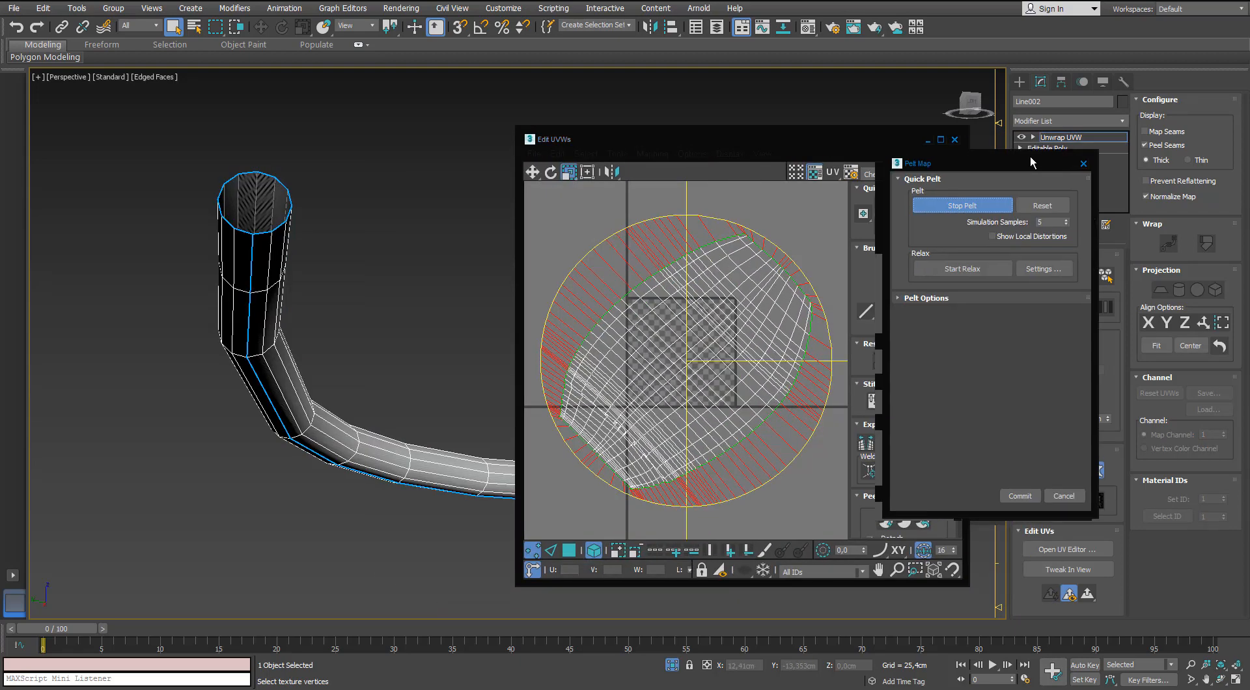
click(1025, 485)
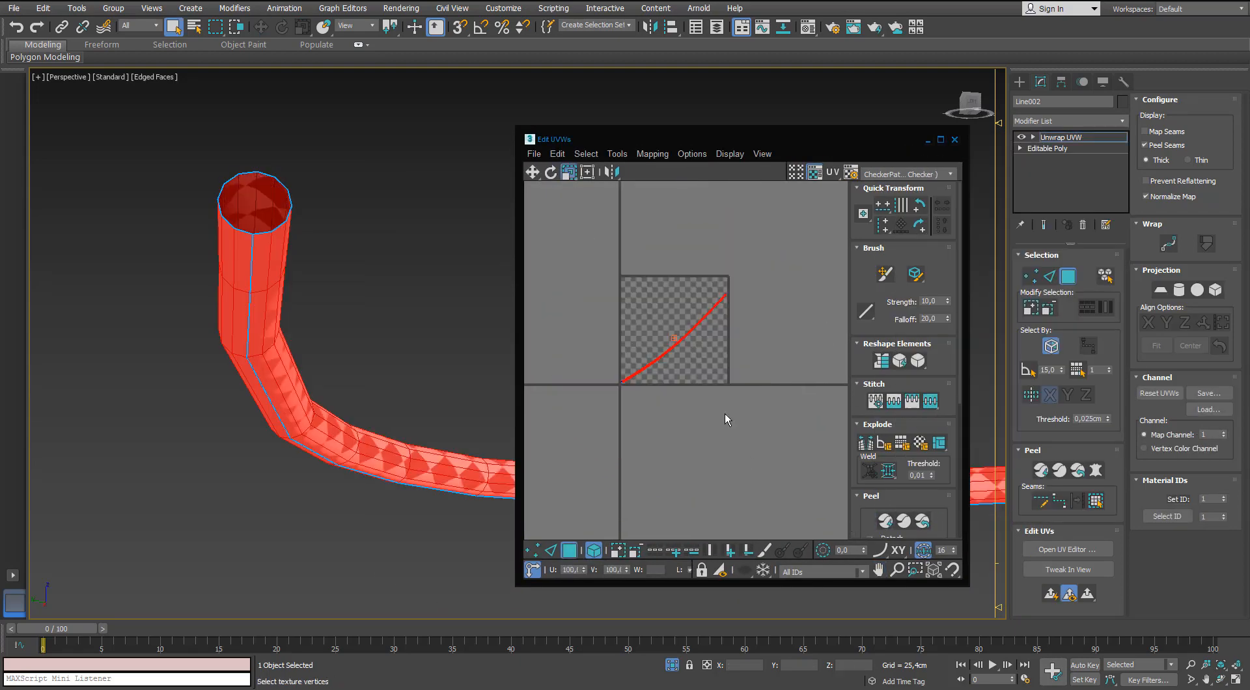
Rotate the cable's UV strip until it lies horizontally and move it to the lower border of the UV square.
scroll(672, 295, up, 5)
key(w)
drag(715, 320, 693, 421)
middle_drag(693, 421, 683, 349)
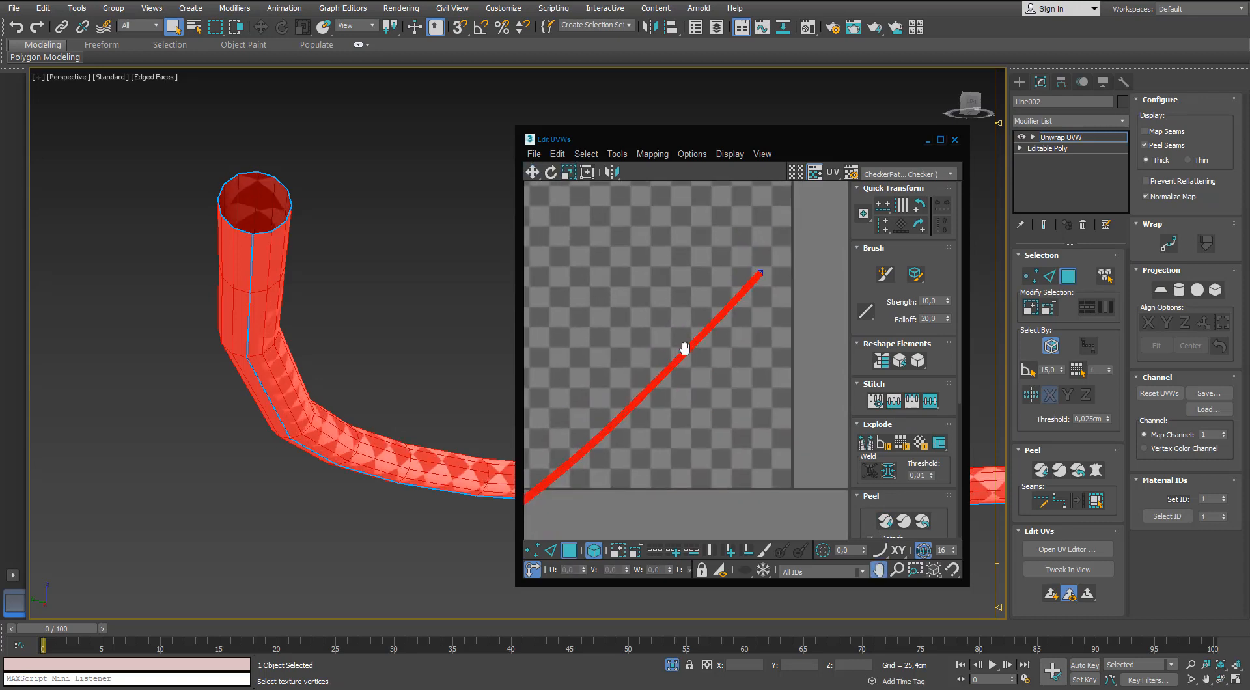
scroll(683, 348, down, 3)
key(e)
drag(692, 345, 727, 467)
click(714, 390)
click(716, 386)
middle_drag(630, 451, 631, 418)
key(w)
drag(661, 436, 660, 404)
scroll(660, 405, down, 2)
middle_drag(664, 406, 706, 407)
scroll(703, 405, up, 4)
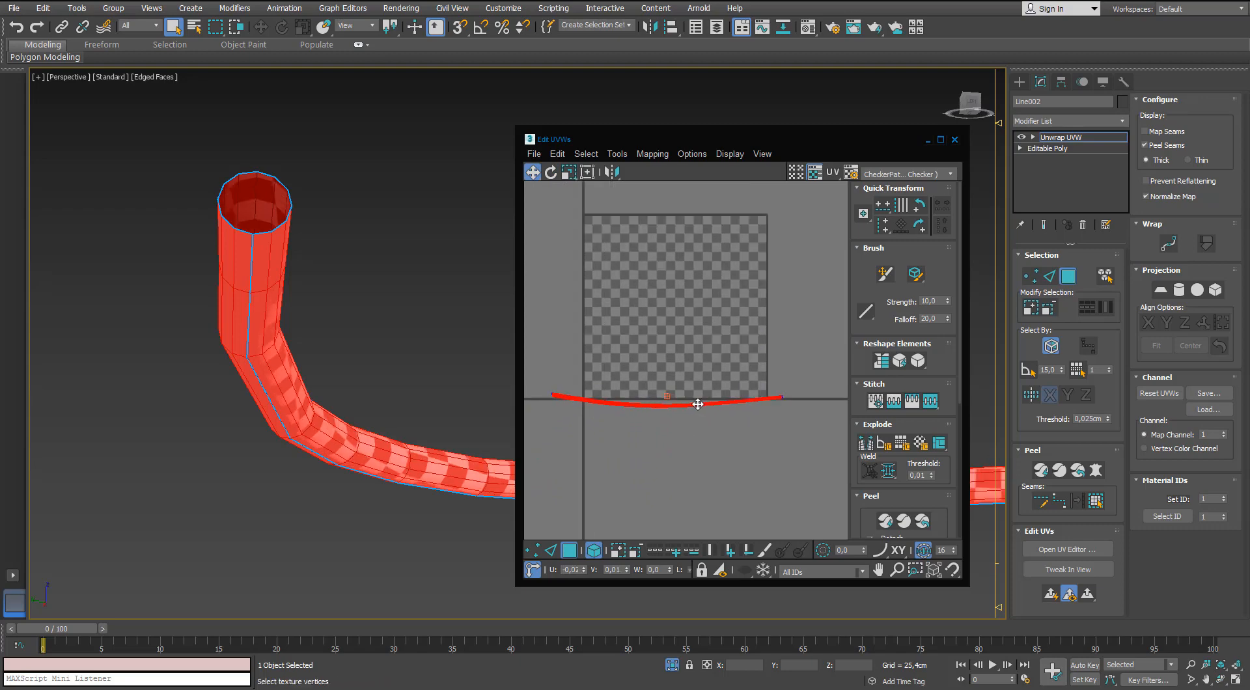
mouse_move(708, 410)
mouse_down()
mouse_move(694, 419)
mouse_move(698, 393)
mouse_up()
End the cable's isolation and scale its UV strip so the checkers match the size on the other microphone parts.
key(r)
click(677, 667)
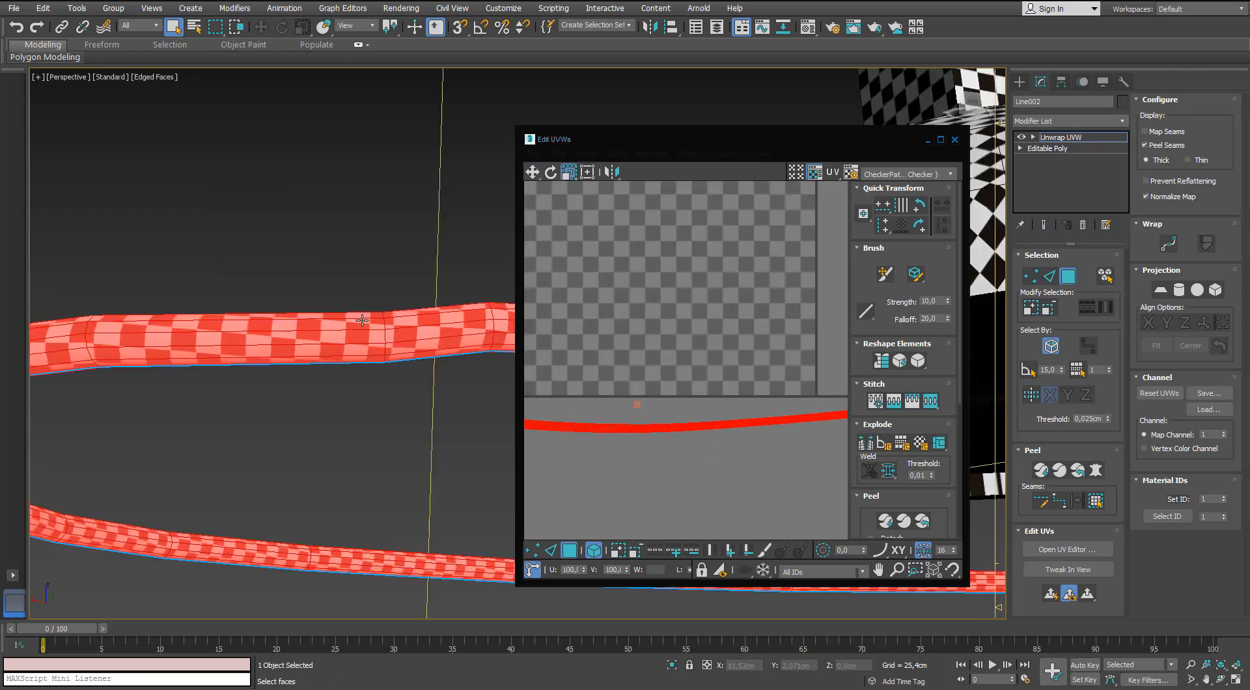
scroll(313, 390, down, 4)
alt+middle_drag(312, 390, 254, 365)
scroll(254, 365, up, 2)
drag(685, 429, 686, 418)
key(w)
scroll(720, 429, down, 4)
Maximize the UV editor and align the strip's lengthwise edge loops into straight horizontal rows with even spacing.
double_click(846, 145)
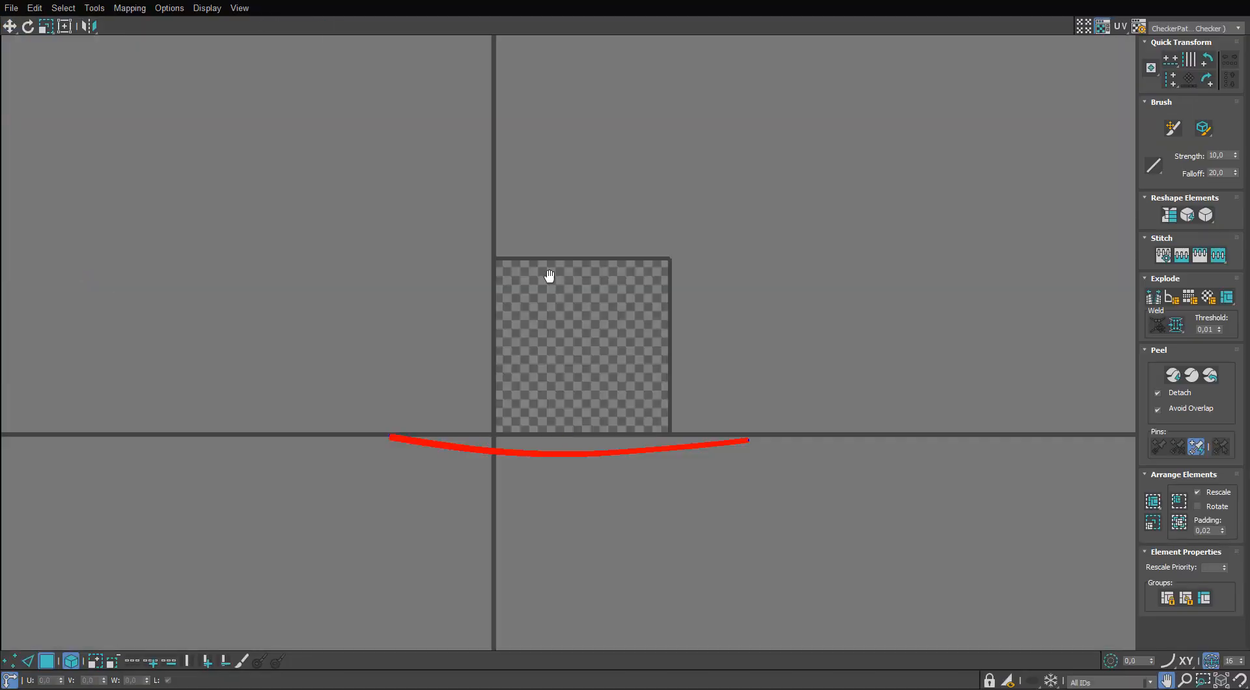
scroll(563, 386, up, 6)
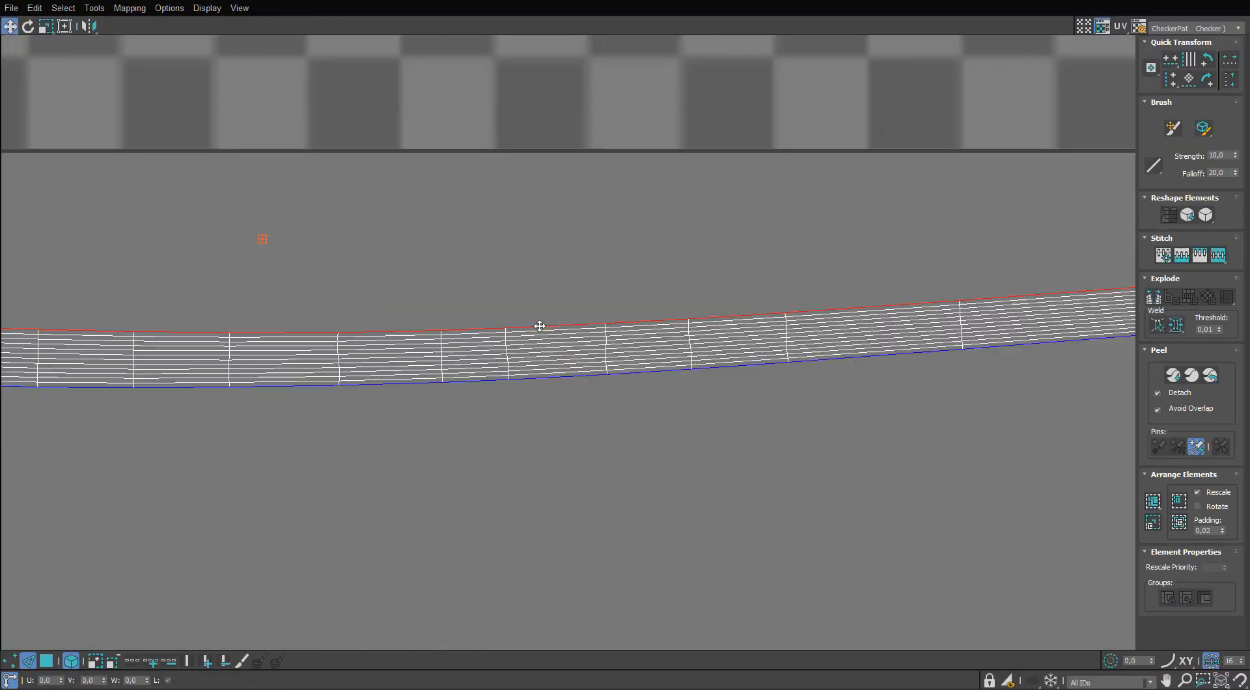
scroll(540, 325, up, 4)
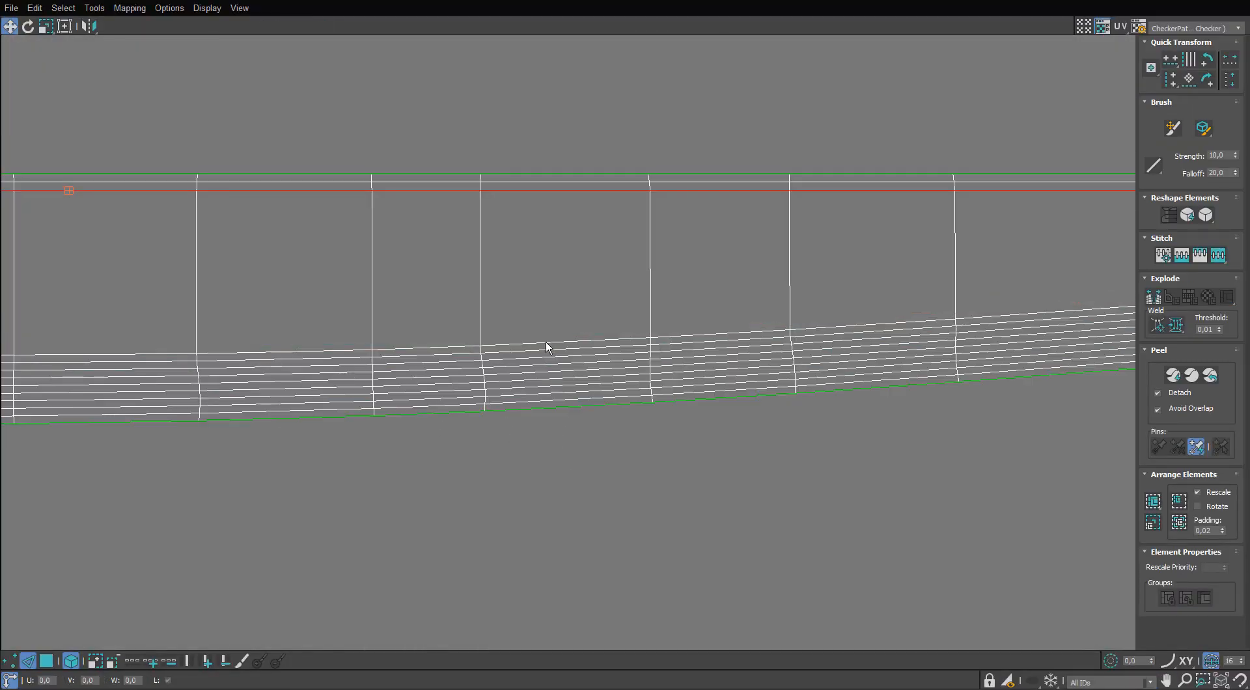
drag(545, 349, 544, 393)
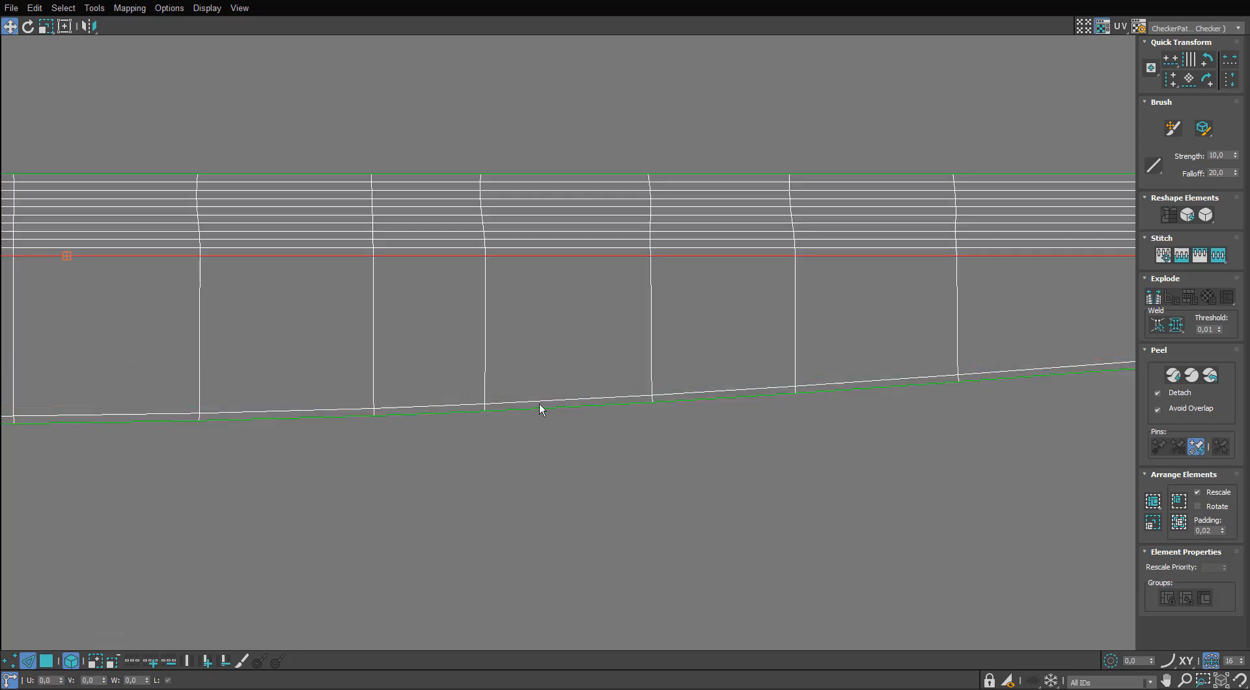
double_click(540, 402)
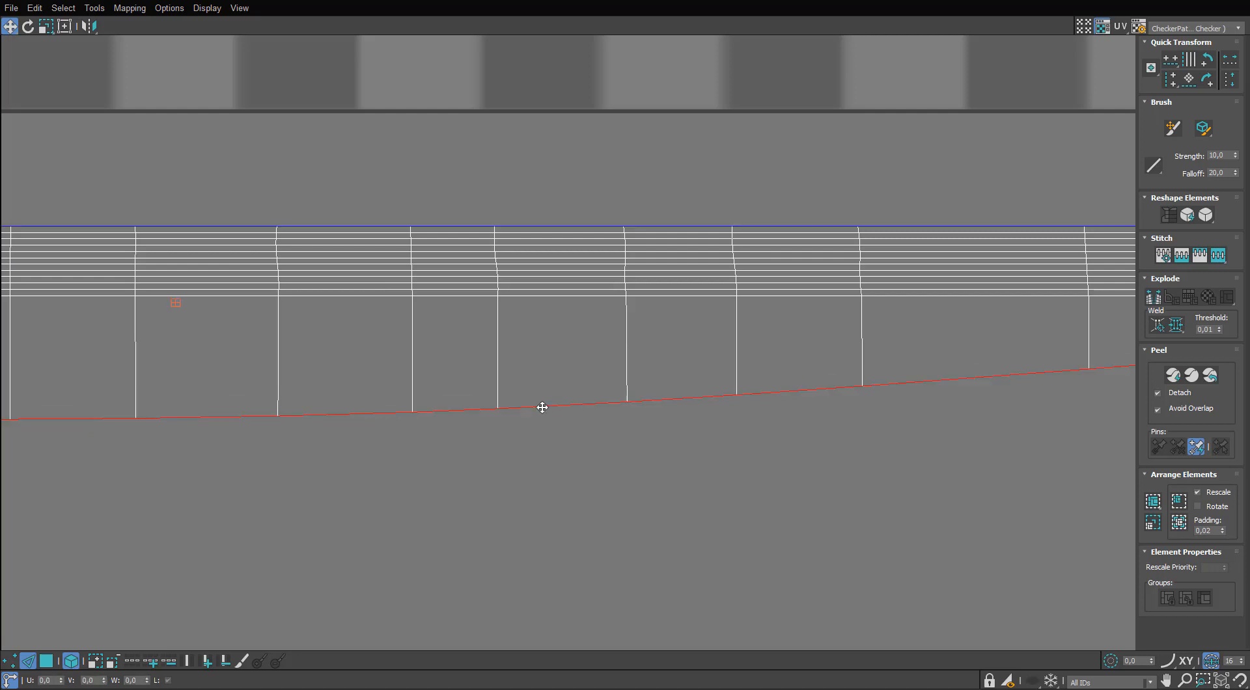
key(h)
scroll(540, 405, down, 5)
Straighten the strip's end vertices and several crosswise vertex columns into vertical lines.
middle_drag(1100, 379, 628, 293)
scroll(653, 311, up, 5)
key(1)
drag(638, 134, 572, 324)
scroll(570, 325, down, 3)
scroll(521, 290, down, 5)
middle_drag(520, 290, 835, 305)
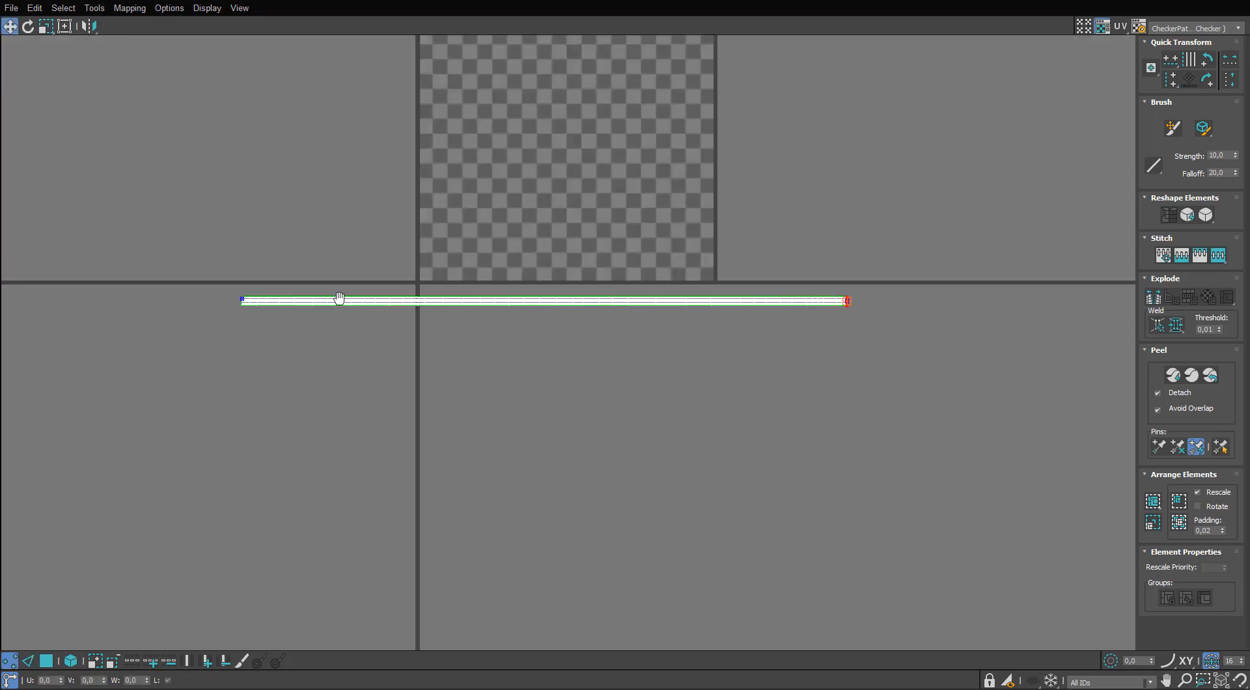
scroll(221, 298, up, 4)
drag(252, 256, 286, 320)
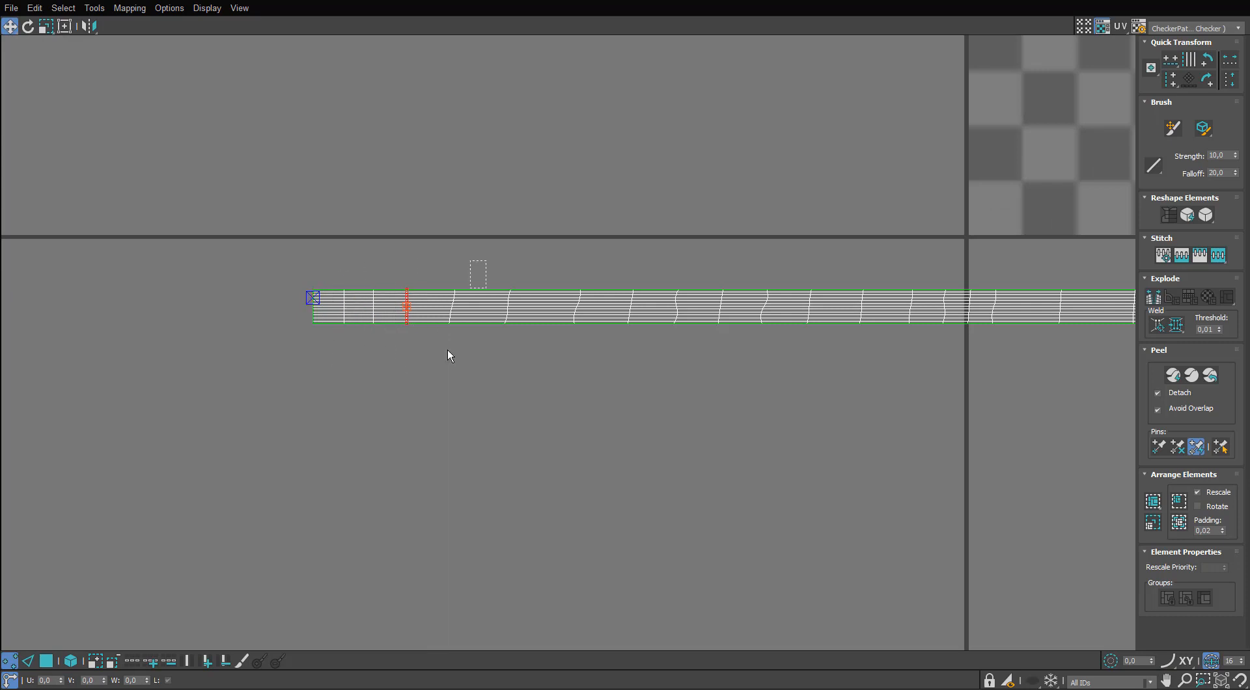
scroll(568, 255, down, 2)
drag(619, 356, 650, 331)
drag(707, 260, 685, 326)
middle_drag(763, 277, 515, 279)
scroll(514, 280, down, 3)
middle_drag(973, 268, 774, 304)
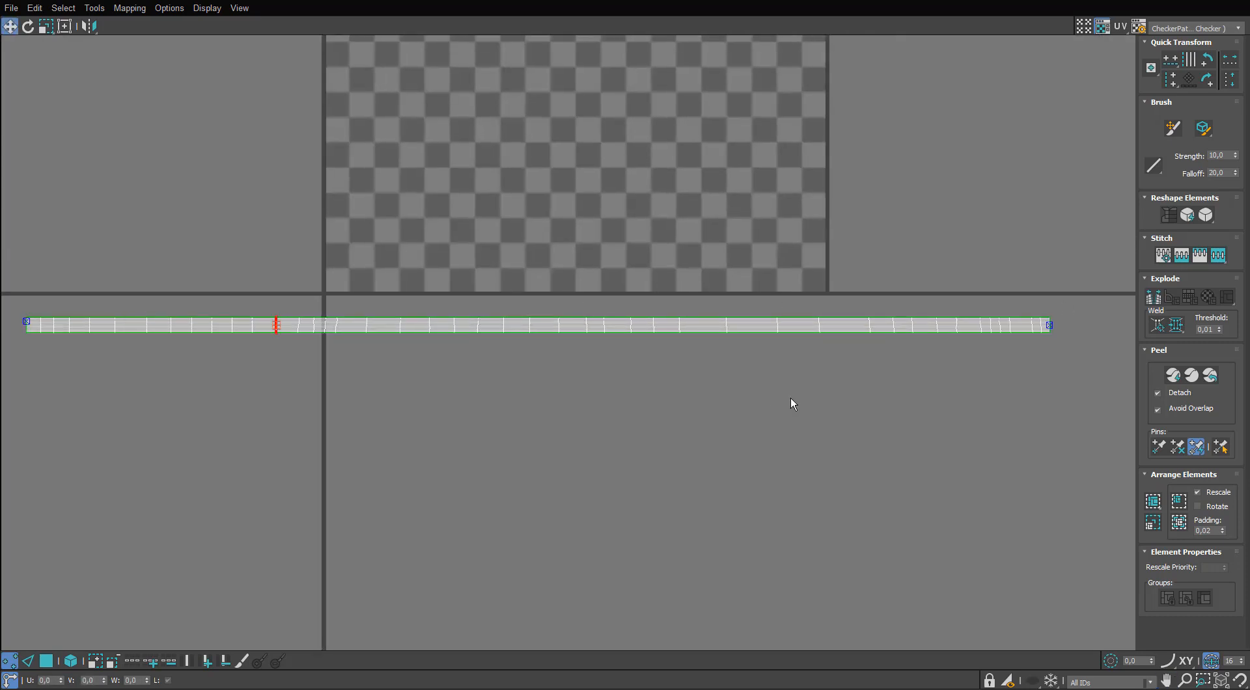
scroll(790, 398, down, 3)
Return to face level, close the UV editor and deselect the cable in the viewport.
click(46, 661)
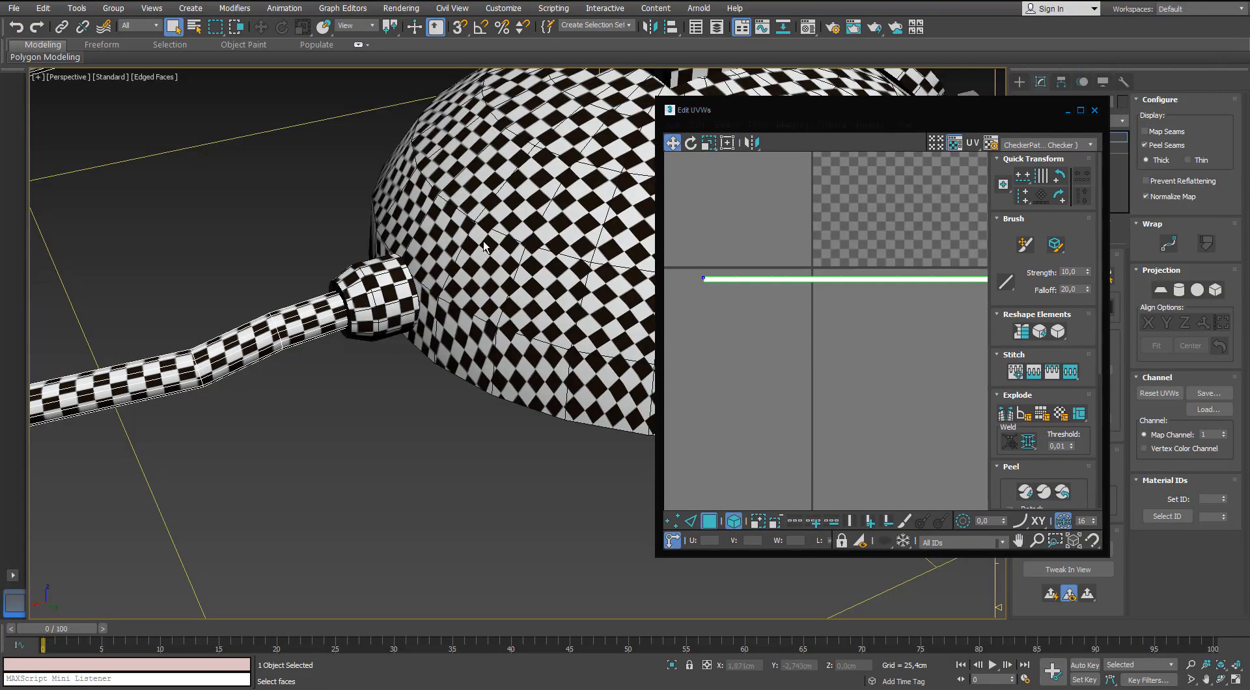
scroll(349, 271, down, 4)
scroll(348, 271, up, 6)
middle_drag(349, 271, 296, 288)
scroll(346, 294, down, 4)
scroll(299, 293, down, 5)
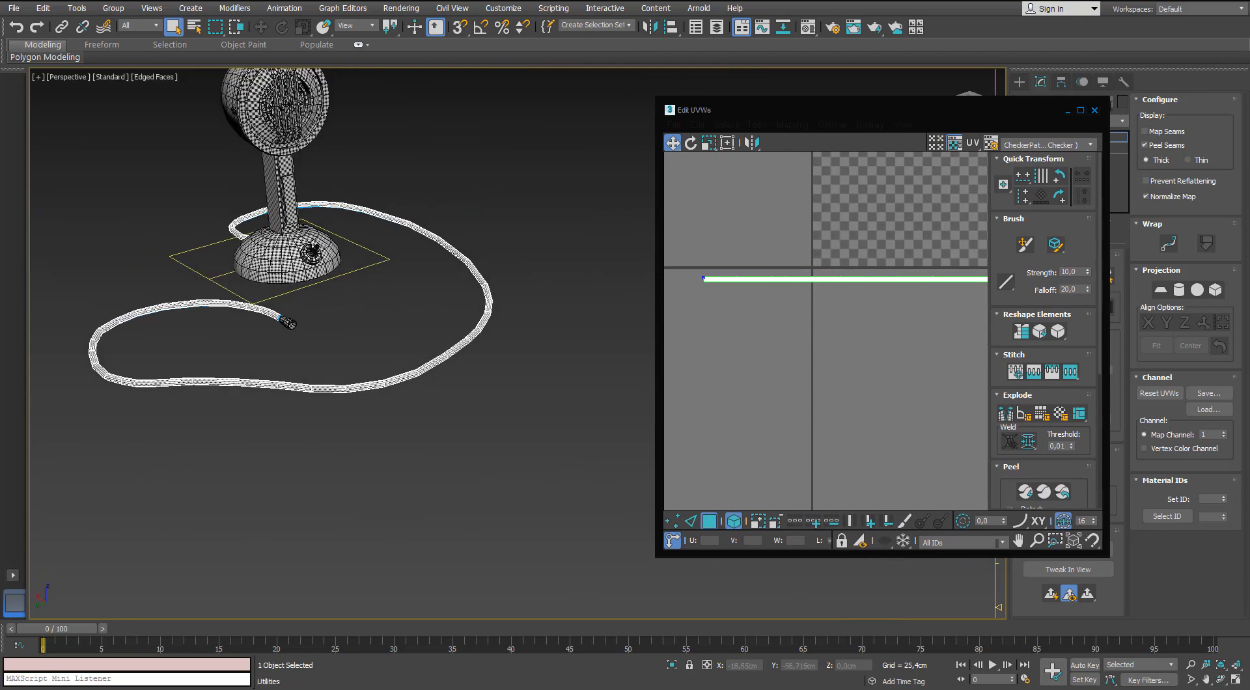
click(1095, 110)
click(1068, 276)
click(572, 329)
alt+middle_drag(572, 329, 476, 98)
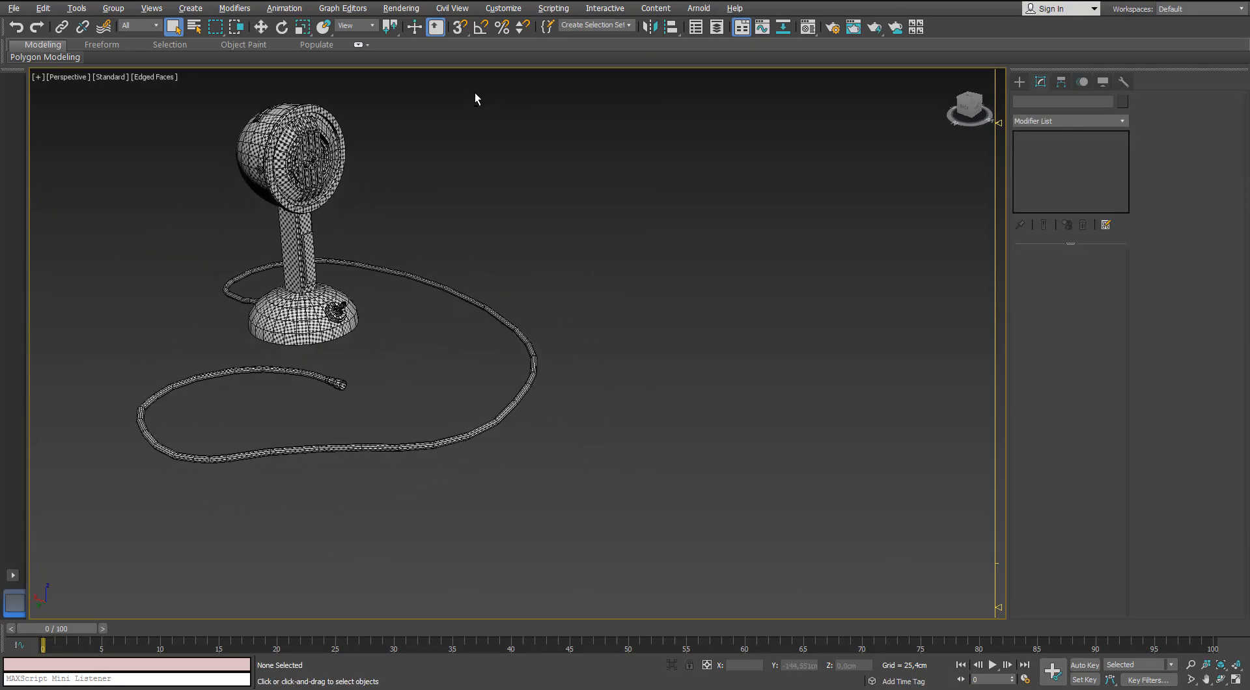
Select the microphone head's shell and examine the checker pattern on the grille, stand, base and cable from several sides.
click(254, 153)
scroll(254, 153, up, 5)
alt+middle_drag(254, 153, 156, 234)
scroll(266, 223, up, 2)
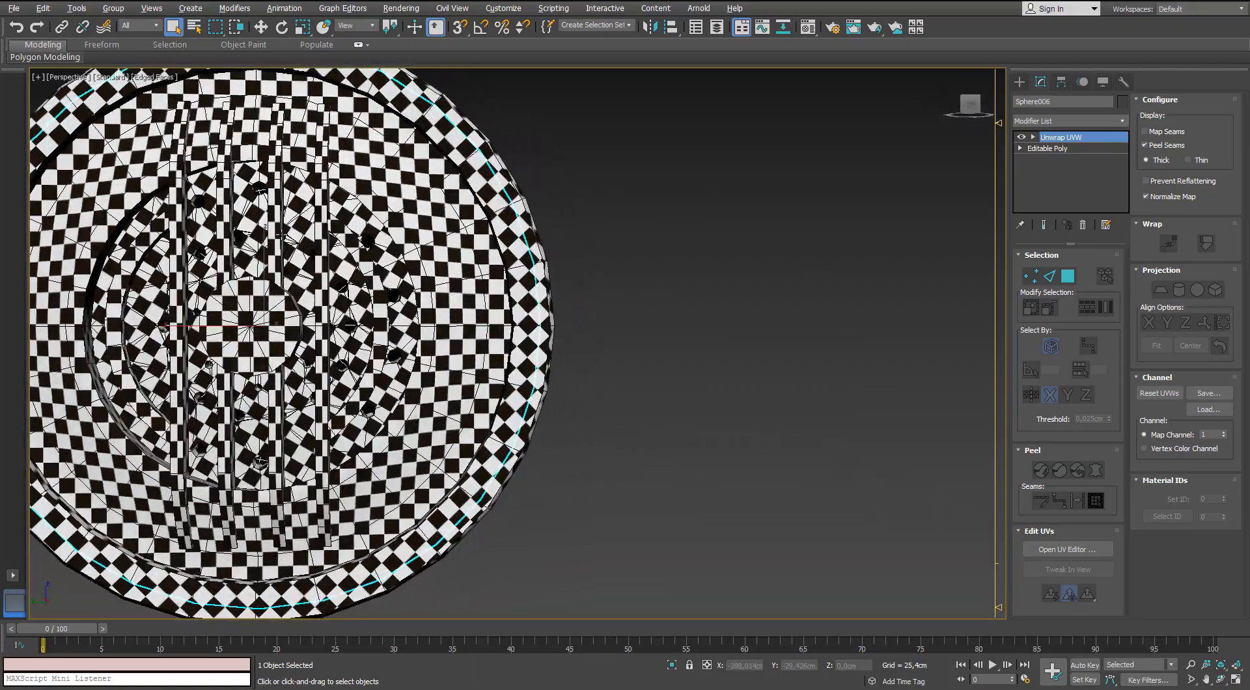
scroll(196, 241, down, 3)
alt+middle_drag(325, 254, 244, 254)
middle_drag(244, 254, 377, 326)
scroll(237, 164, down, 2)
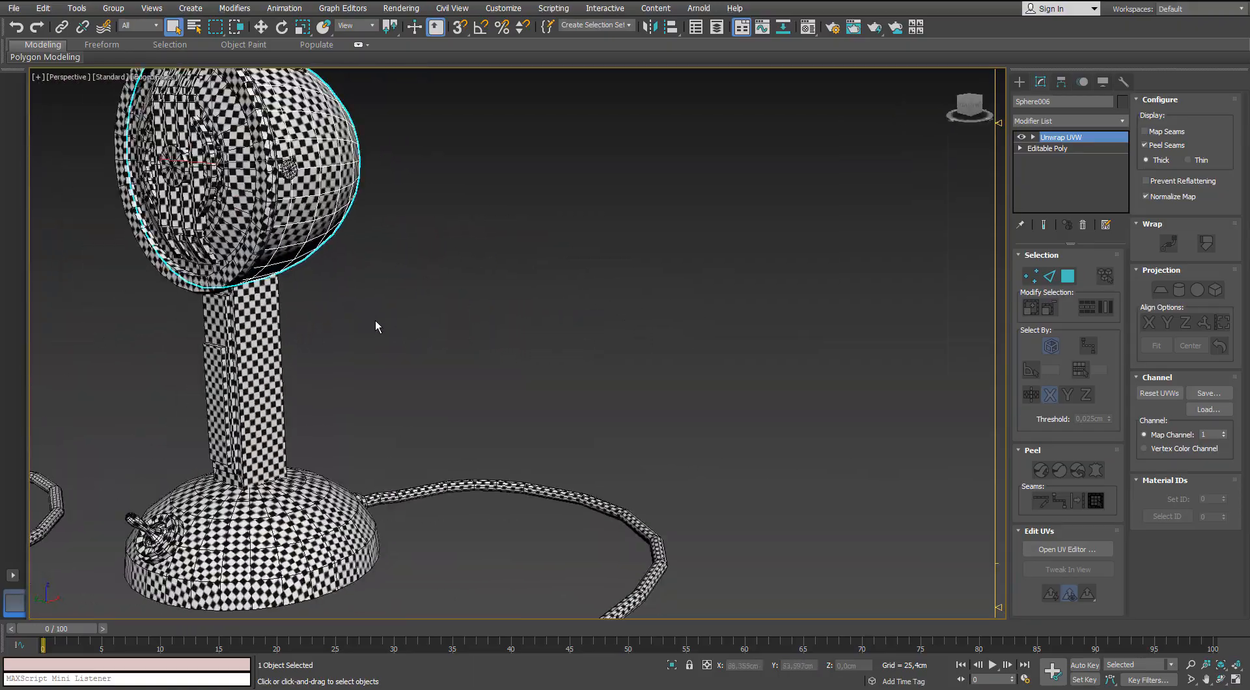
scroll(377, 326, down, 3)
middle_drag(260, 365, 325, 376)
alt+middle_drag(325, 376, 520, 371)
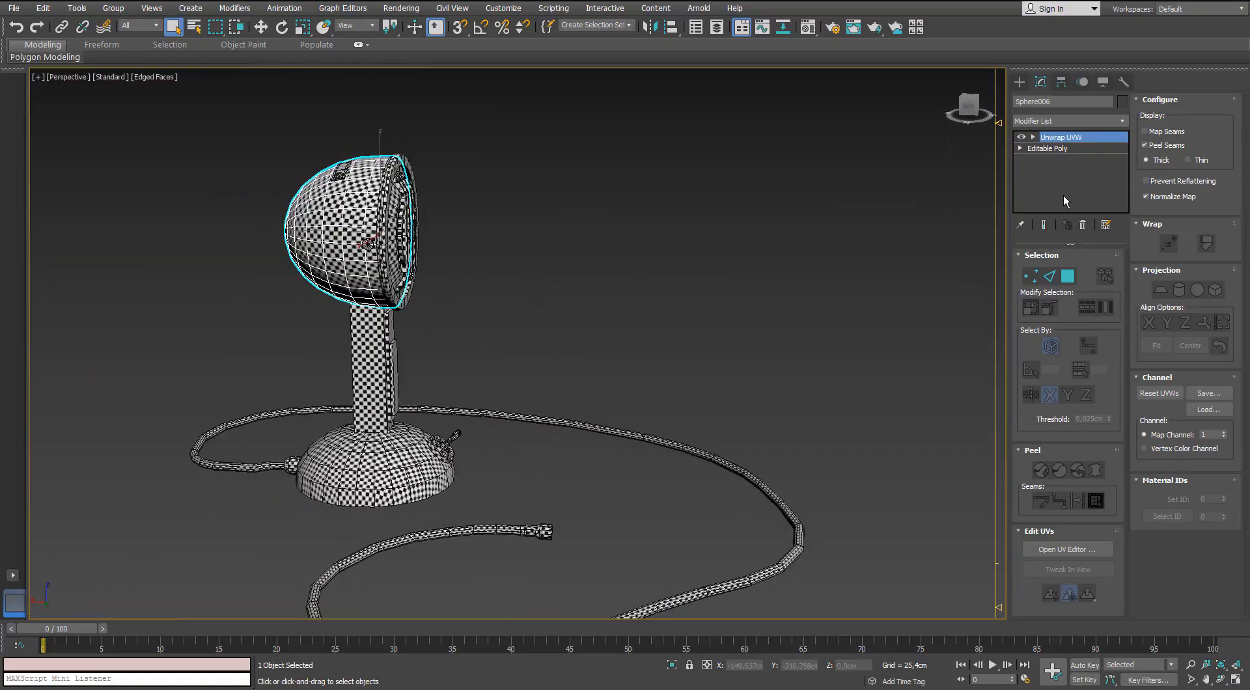
Convert the head's shell to Editable Poly and attach all the other parts, Arc003 through Sphere008, to it.
right_click(336, 206)
mouse_move(358, 342)
click(309, 353)
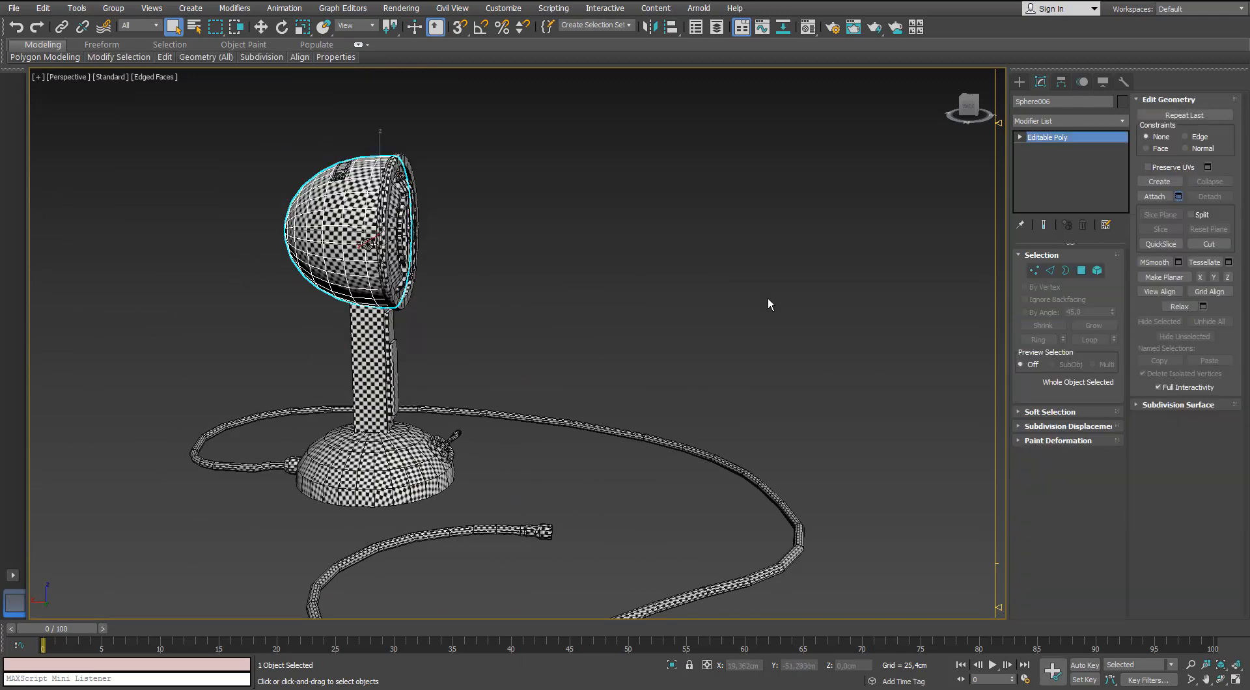
click(1177, 196)
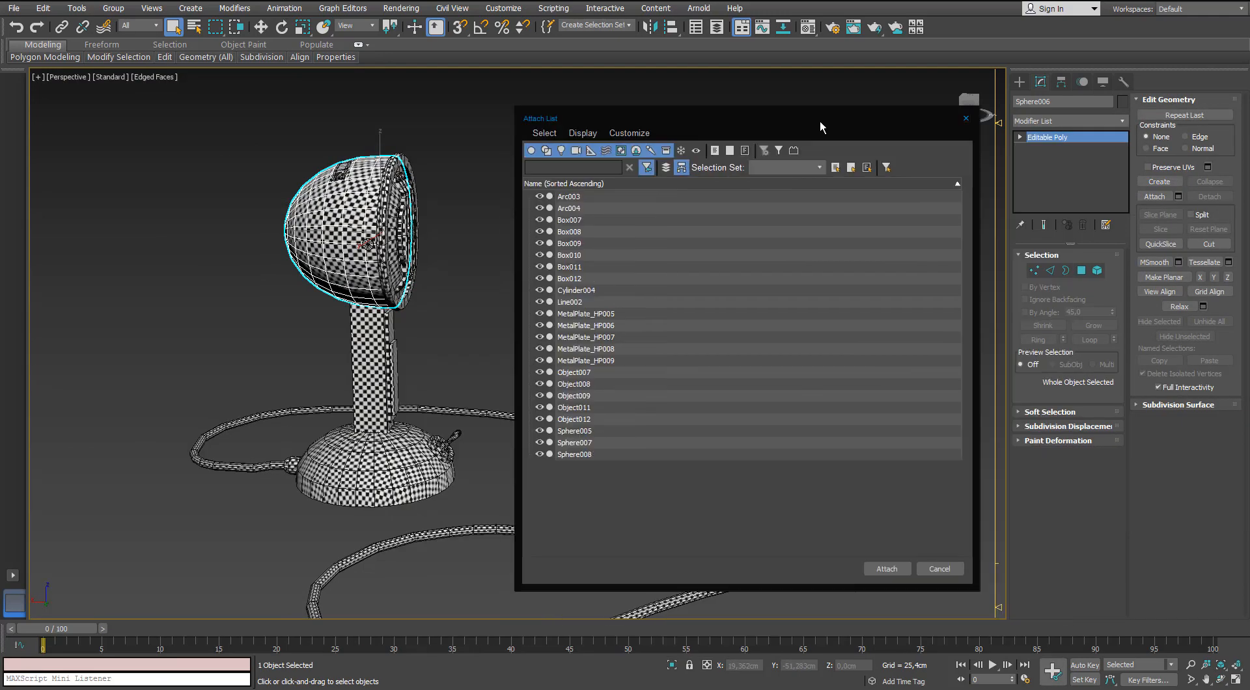
click(568, 196)
shift+click(572, 453)
click(885, 569)
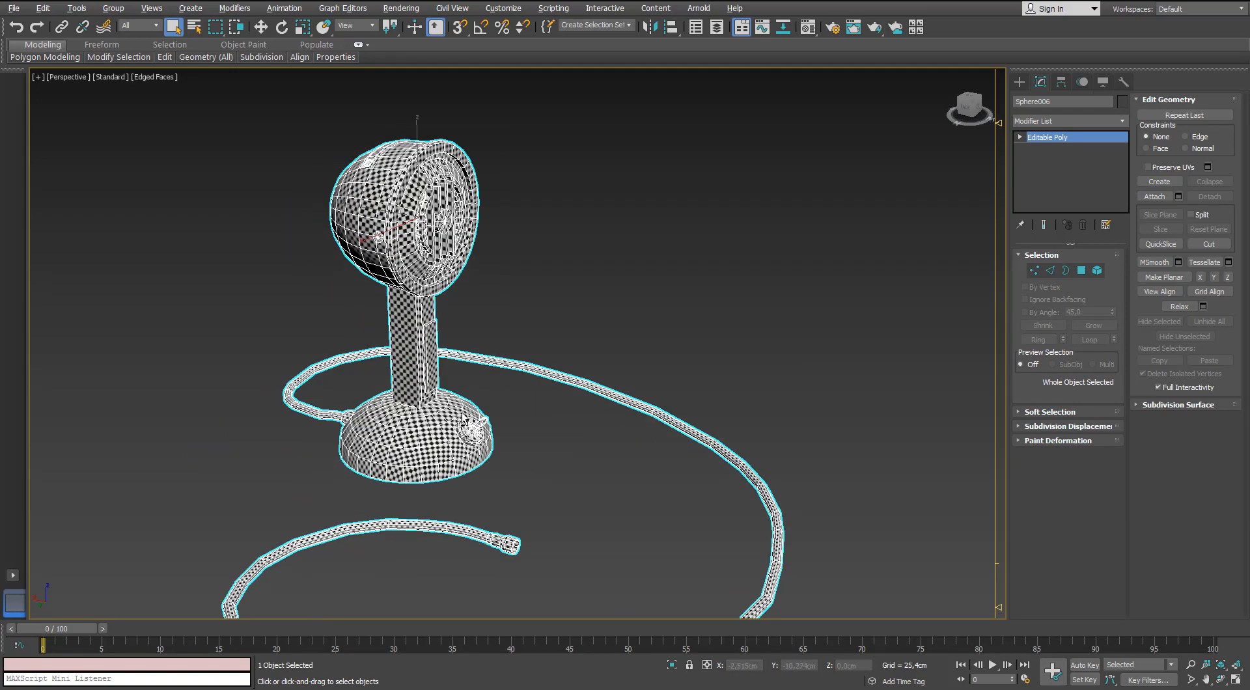
Add an Unwrap UVW modifier to the combined microphone and show its whole UV layout in the maximized UV editor.
click(1122, 121)
key(u)
key(Return)
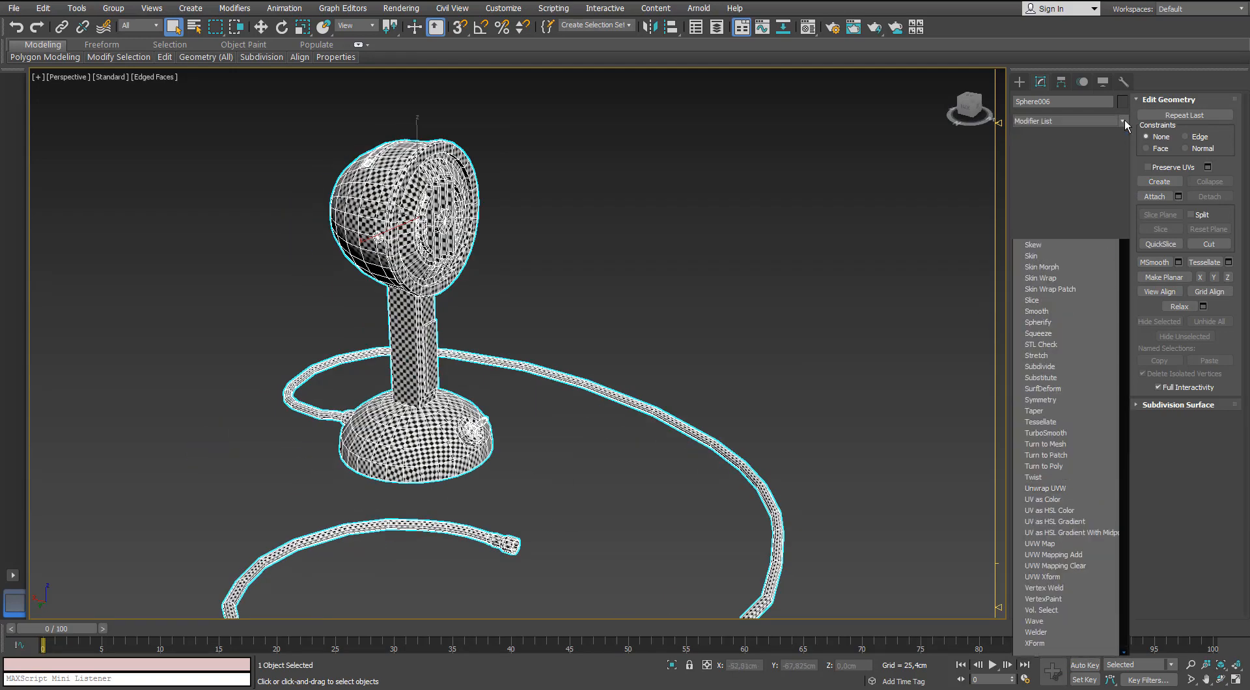
click(963, 403)
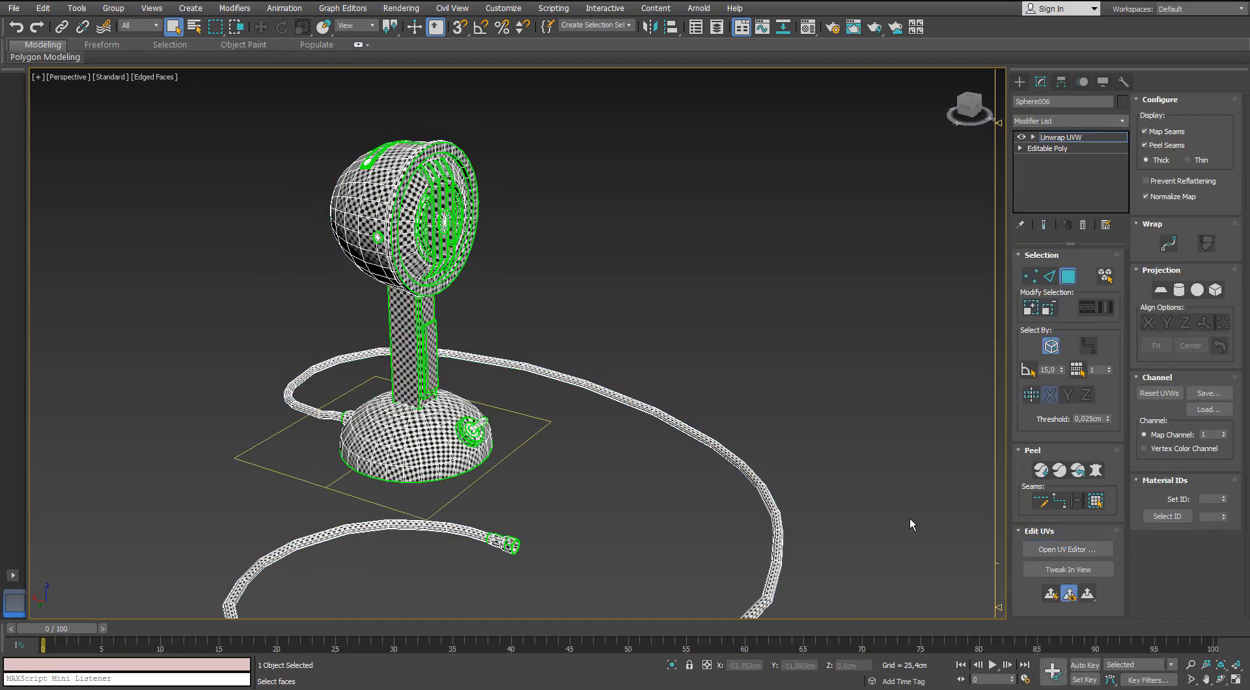
drag(0, 57, 715, 64)
double_click(715, 63)
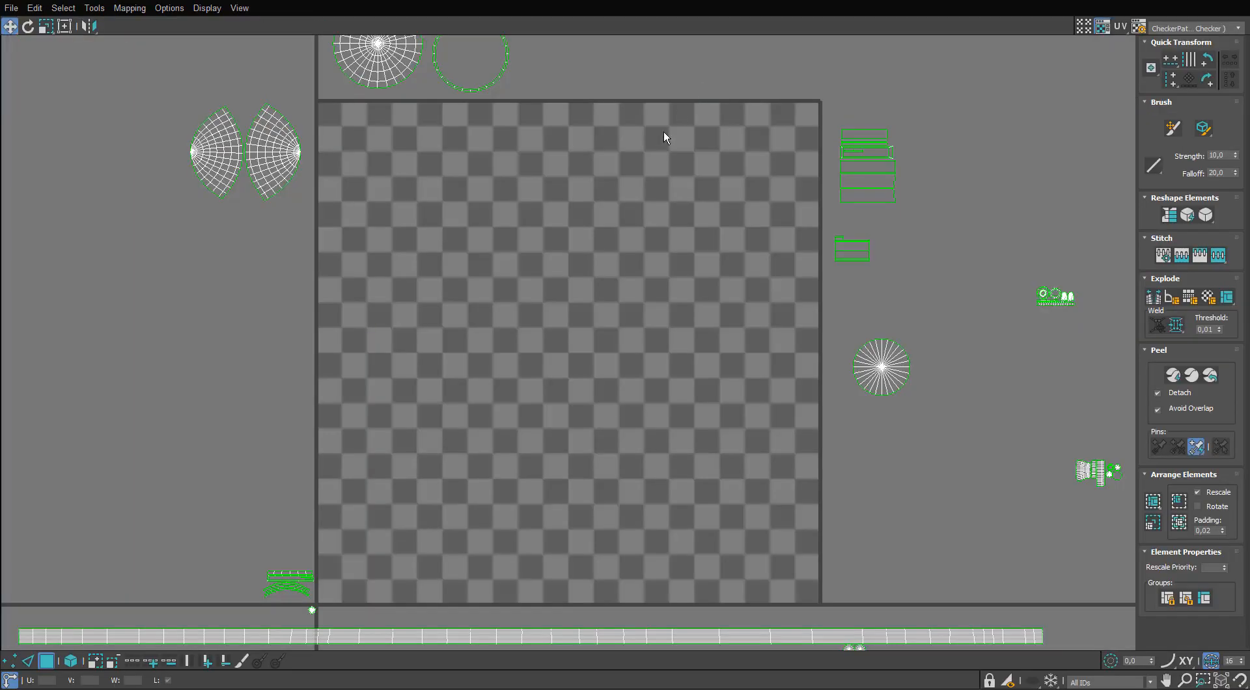
scroll(664, 143, down, 3)
scroll(653, 183, up, 1)
middle_drag(653, 182, 598, 90)
scroll(536, 304, up, 2)
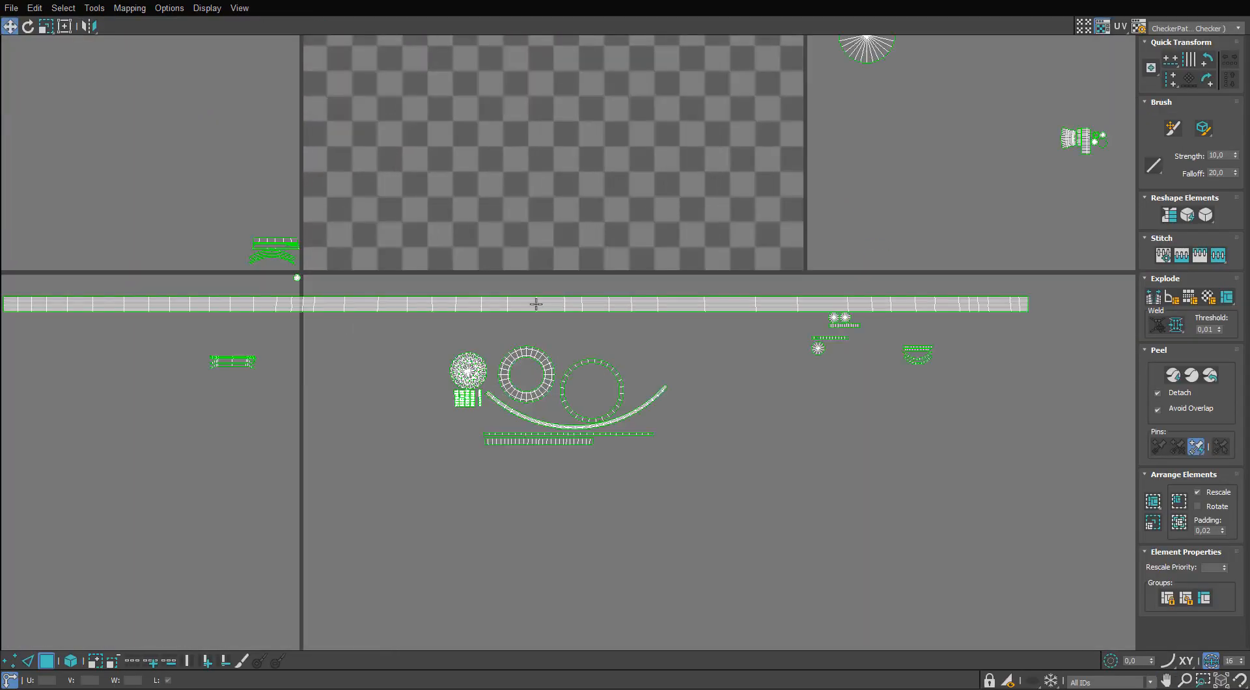
Break the long cable strip at the crosswise edge near its middle.
click(561, 315)
scroll(561, 315, down, 1)
click(29, 661)
scroll(549, 315, up, 9)
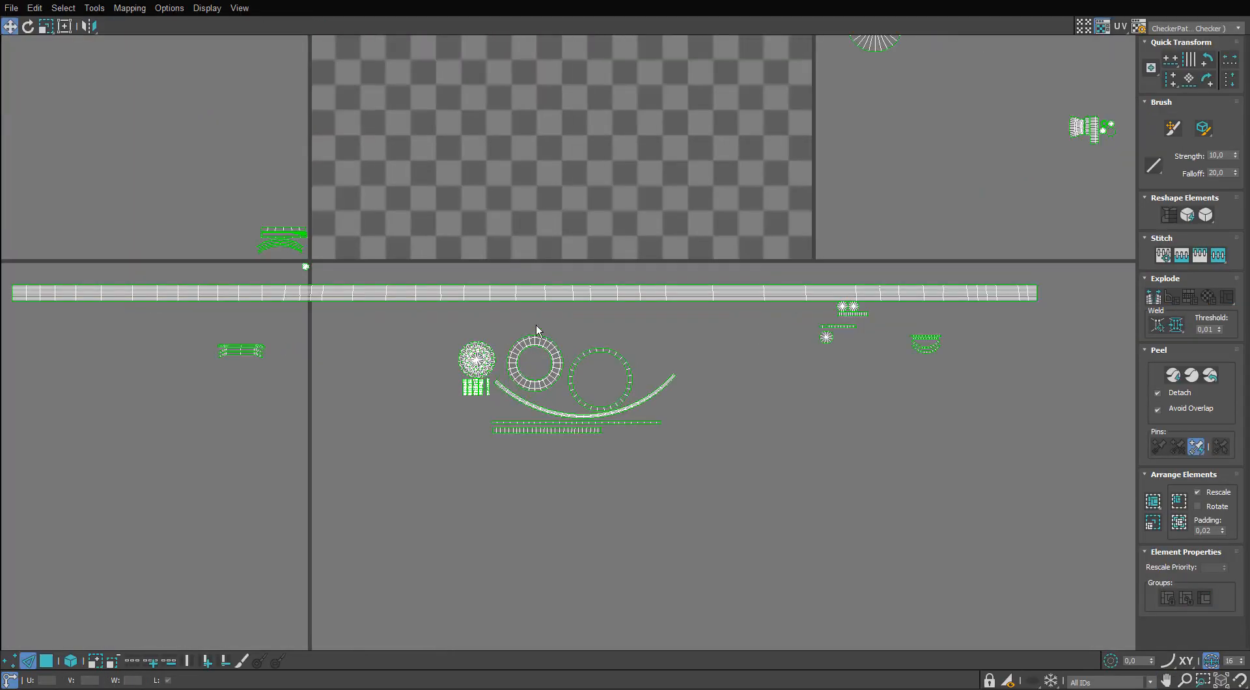
click(555, 315)
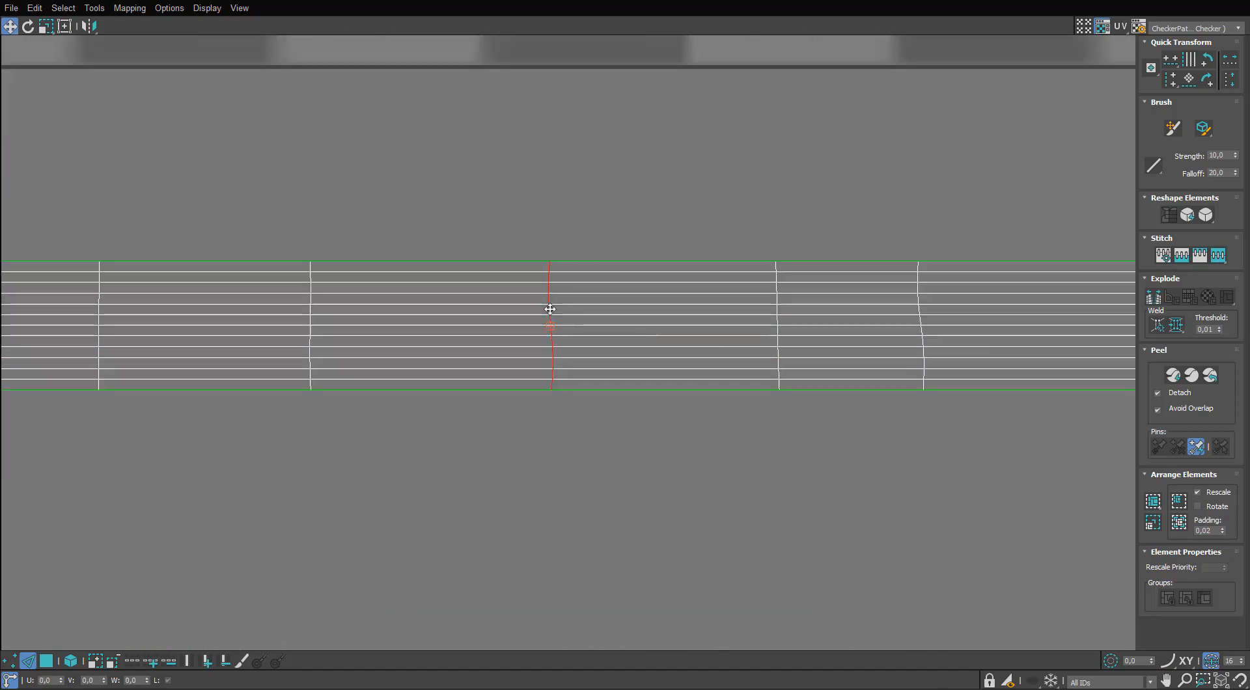
scroll(550, 309, down, 8)
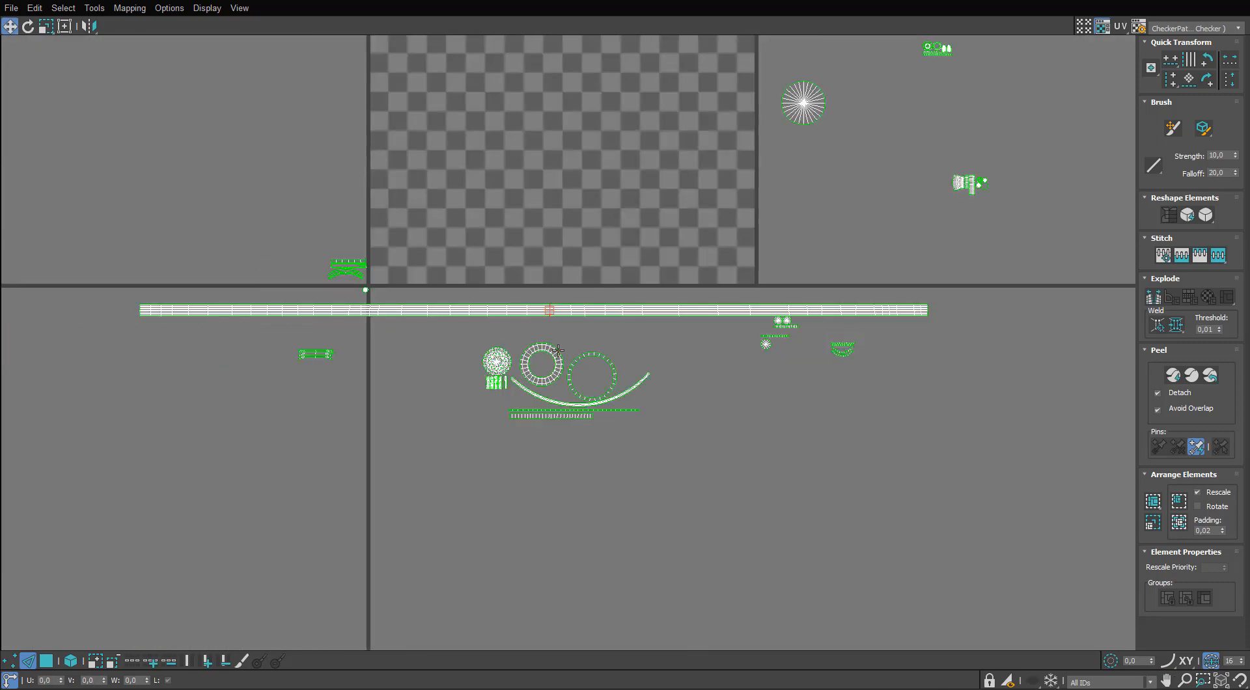
scroll(553, 329, up, 8)
click(511, 266)
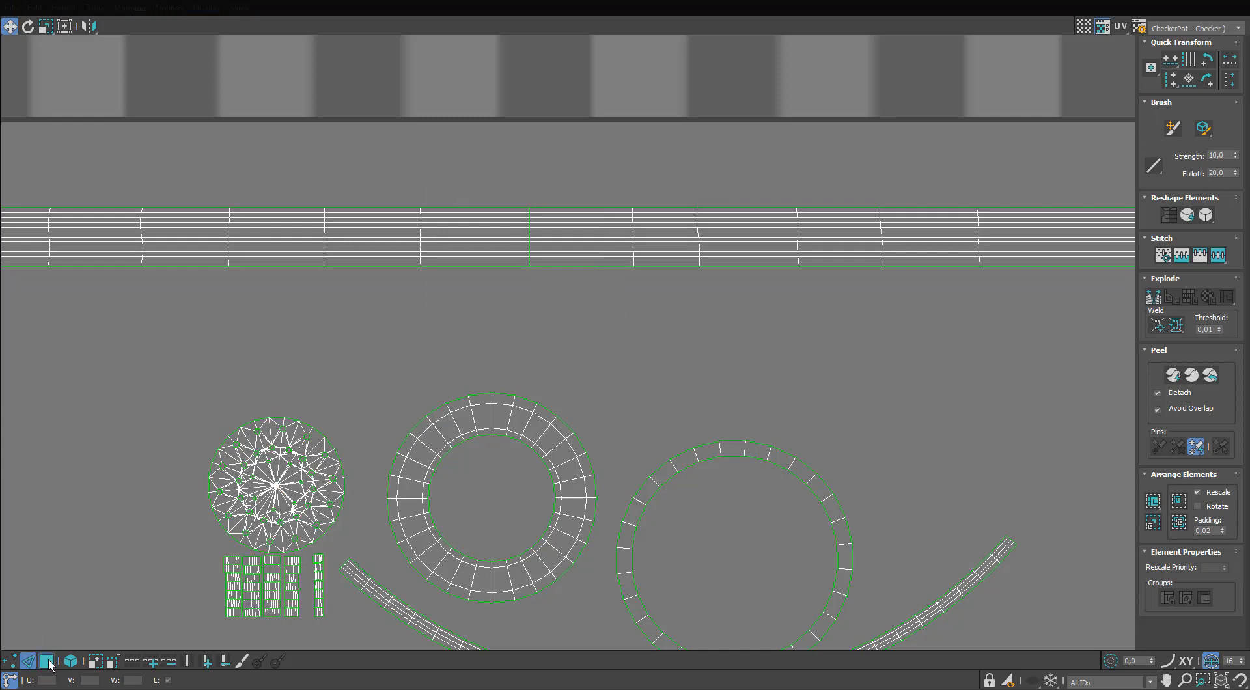
Move one half of the split cable strip directly beneath the other half.
click(48, 662)
scroll(490, 315, down, 8)
drag(577, 295, 181, 307)
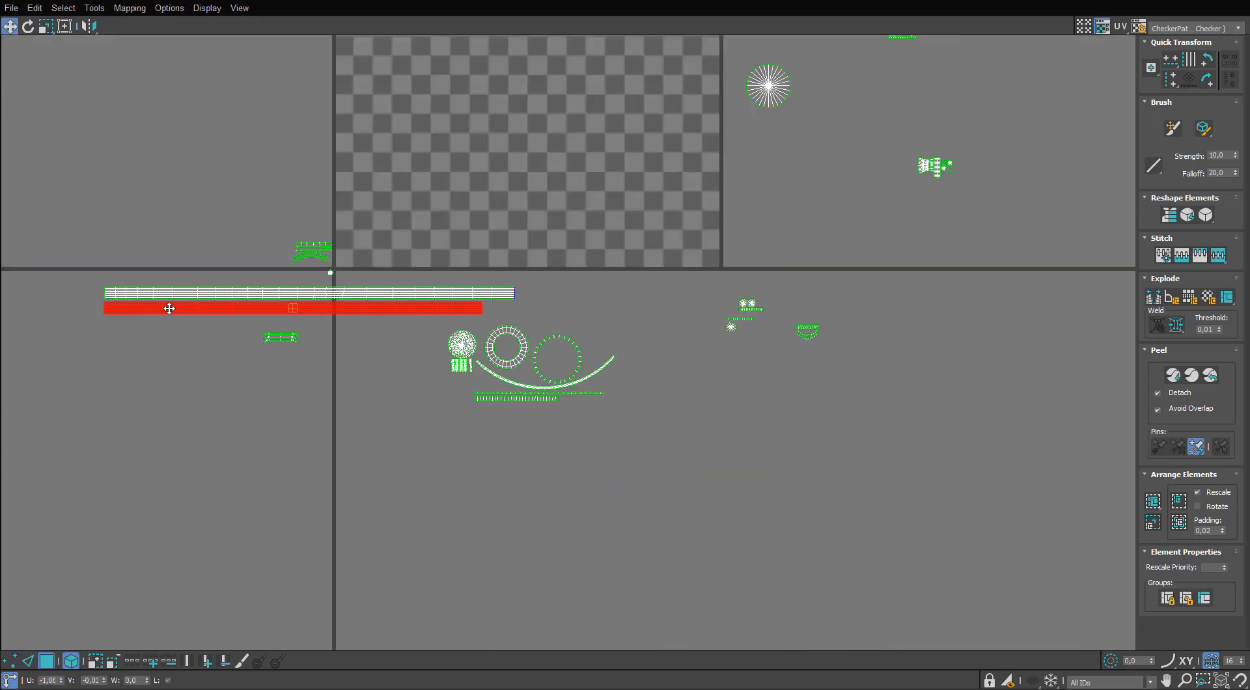
scroll(170, 308, down, 3)
middle_drag(392, 265, 371, 301)
Select every UV island and scale the whole layout up uniformly relative to the UV tile.
drag(730, 57, 146, 459)
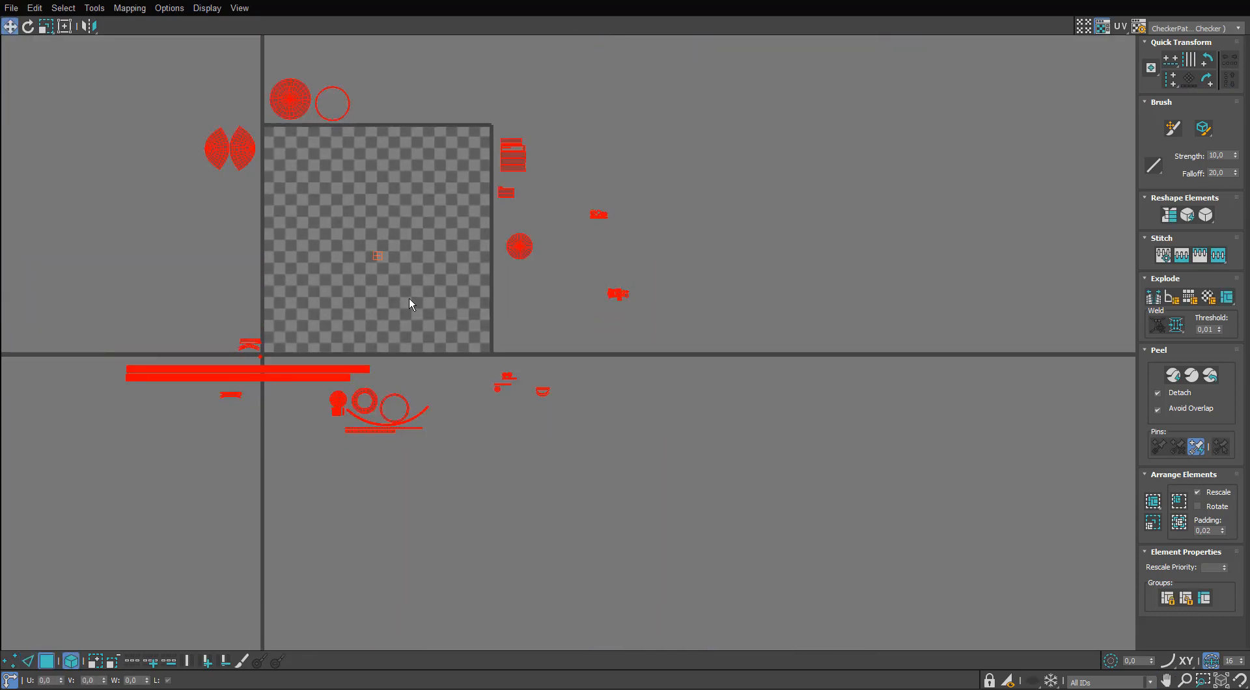
scroll(409, 298, up, 2)
key(r)
drag(251, 393, 260, 338)
scroll(247, 351, down, 3)
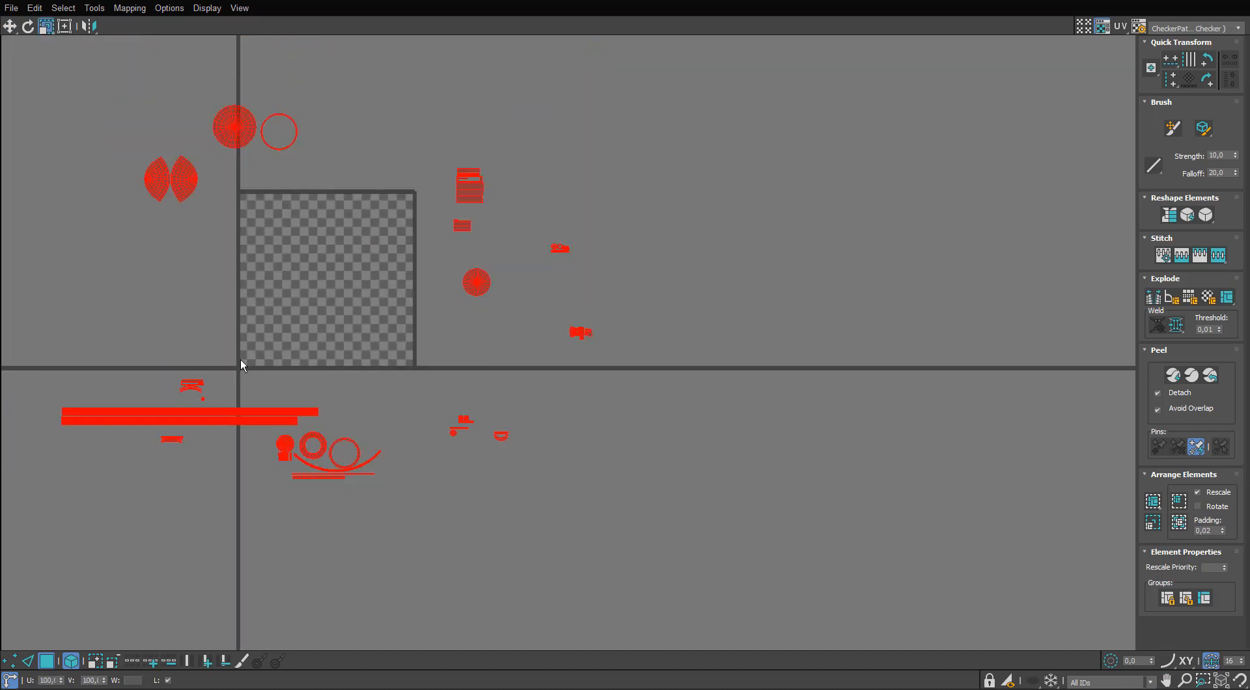
drag(238, 146, 242, 72)
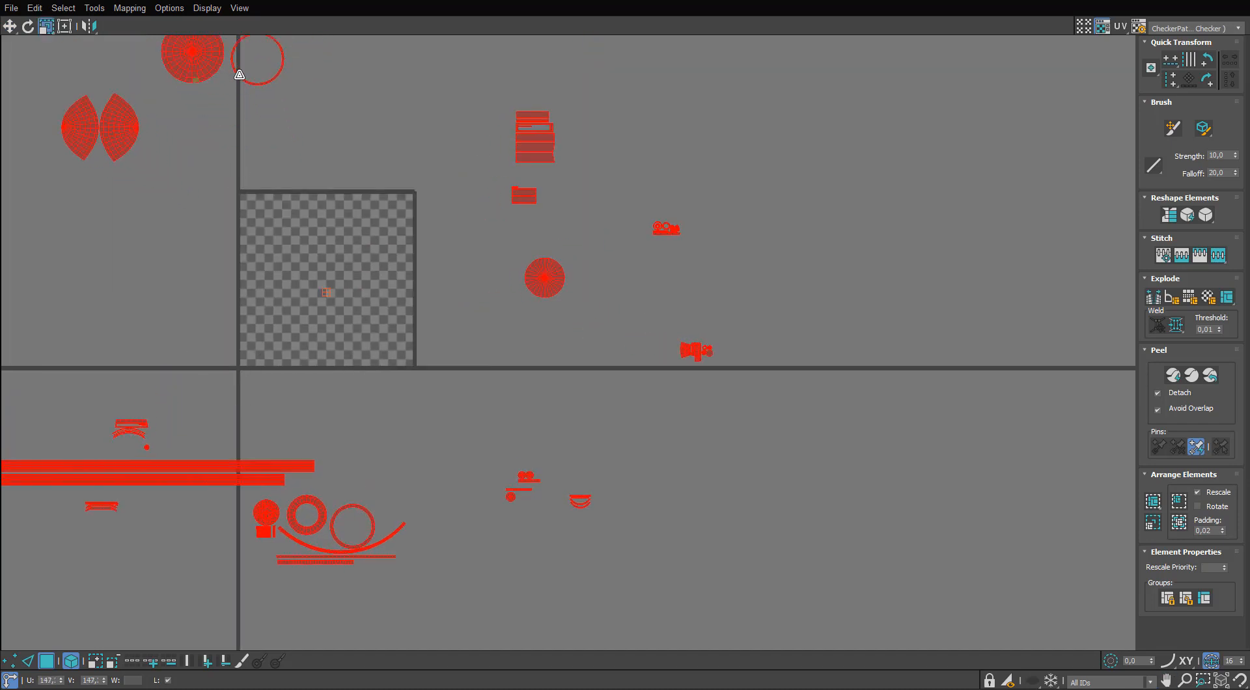
scroll(255, 210, down, 2)
drag(237, 141, 237, 125)
scroll(239, 133, down, 2)
Move the large gridded disc and the thin ring into the upper part of the UV tile.
middle_drag(245, 162, 270, 200)
drag(248, 167, 297, 282)
click(47, 660)
key(w)
middle_drag(341, 329, 344, 282)
Select all the UV islands again and scale them slightly down together.
drag(647, 92, 90, 552)
key(r)
drag(271, 261, 284, 277)
scroll(333, 297, up, 5)
Place the large gridded disc in the tile's upper-left corner with the thin ring close beside it.
drag(402, 148, 360, 176)
key(w)
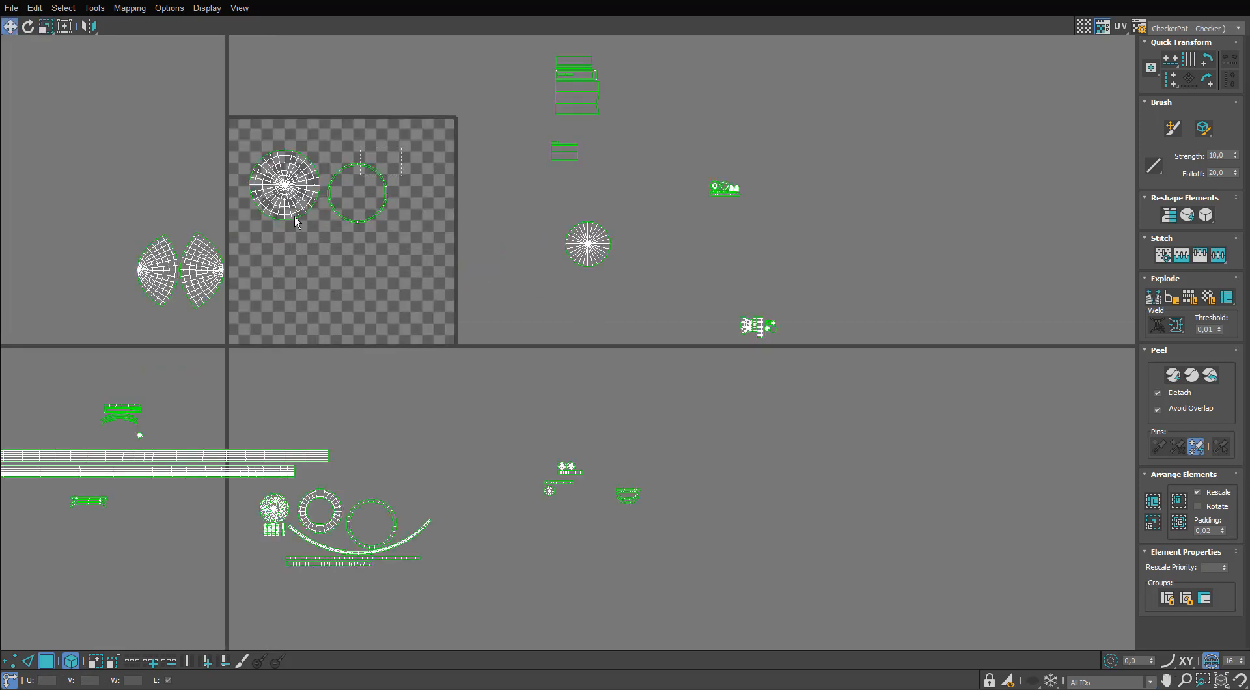
scroll(273, 157, up, 5)
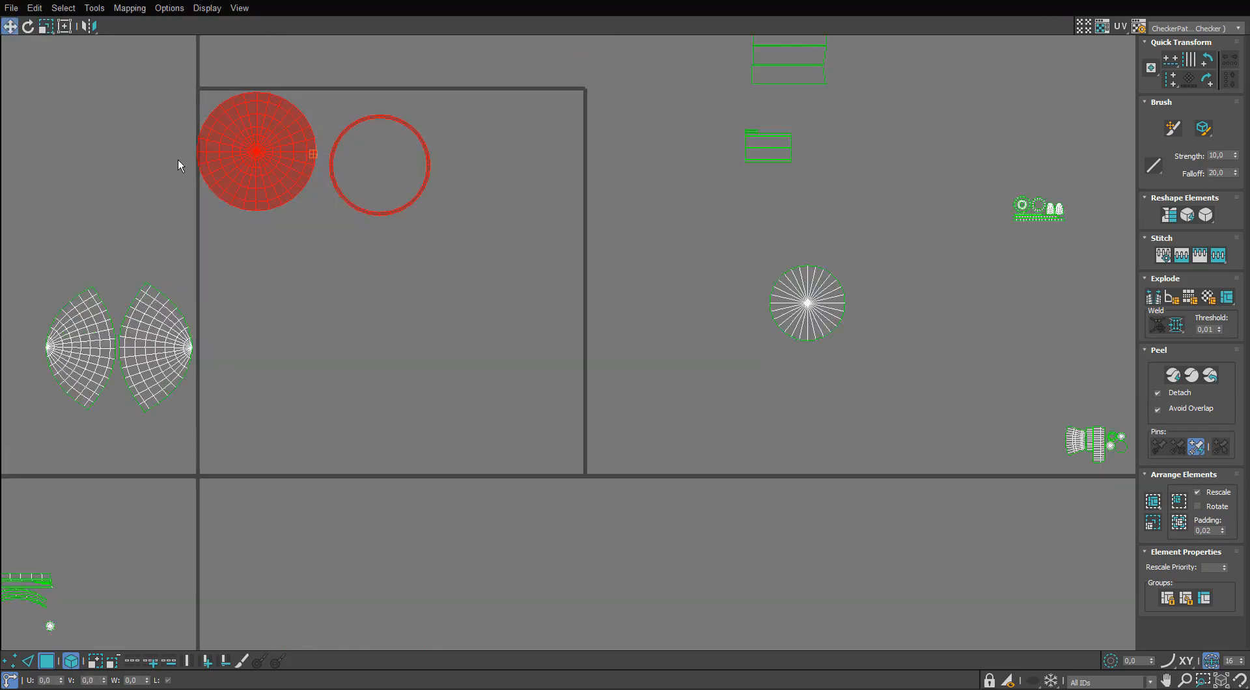
click(477, 189)
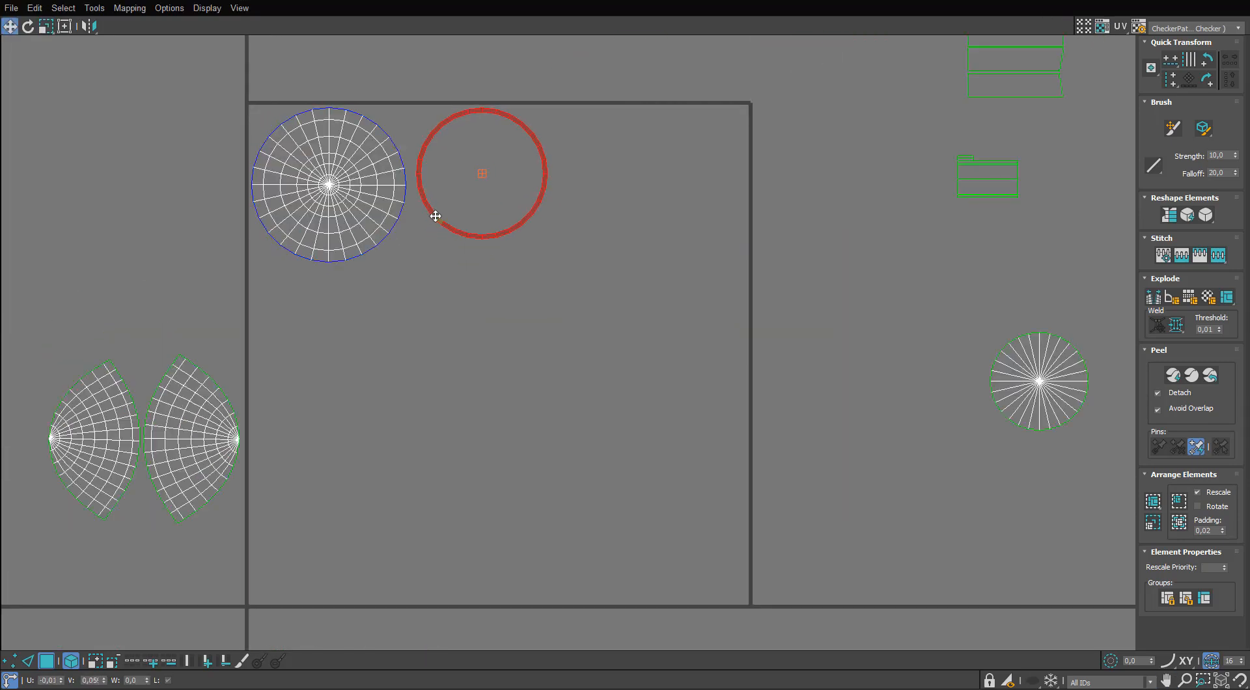
click(387, 210)
click(436, 217)
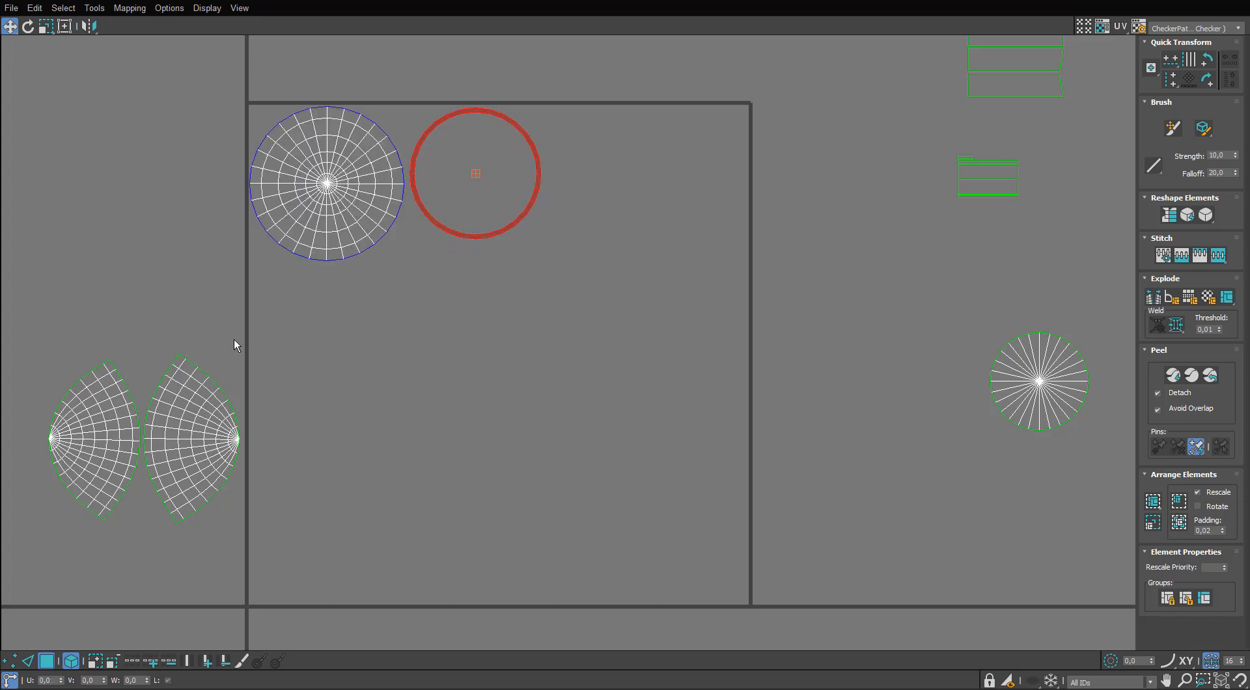
Move the two lens-shaped shell islands beside the ring along the tile's upper edge.
drag(106, 463, 608, 214)
scroll(609, 215, down, 5)
scroll(738, 179, up, 5)
middle_drag(737, 179, 606, 237)
middle_drag(438, 285, 451, 280)
scroll(450, 280, down, 2)
middle_drag(450, 279, 382, 218)
Nest the spoked disc inside the thin ring and place the small-parts cluster in the tile below the lens-shaped shells.
click(537, 376)
middle_drag(512, 300, 614, 241)
drag(654, 330, 213, 170)
middle_drag(581, 246, 513, 216)
click(827, 456)
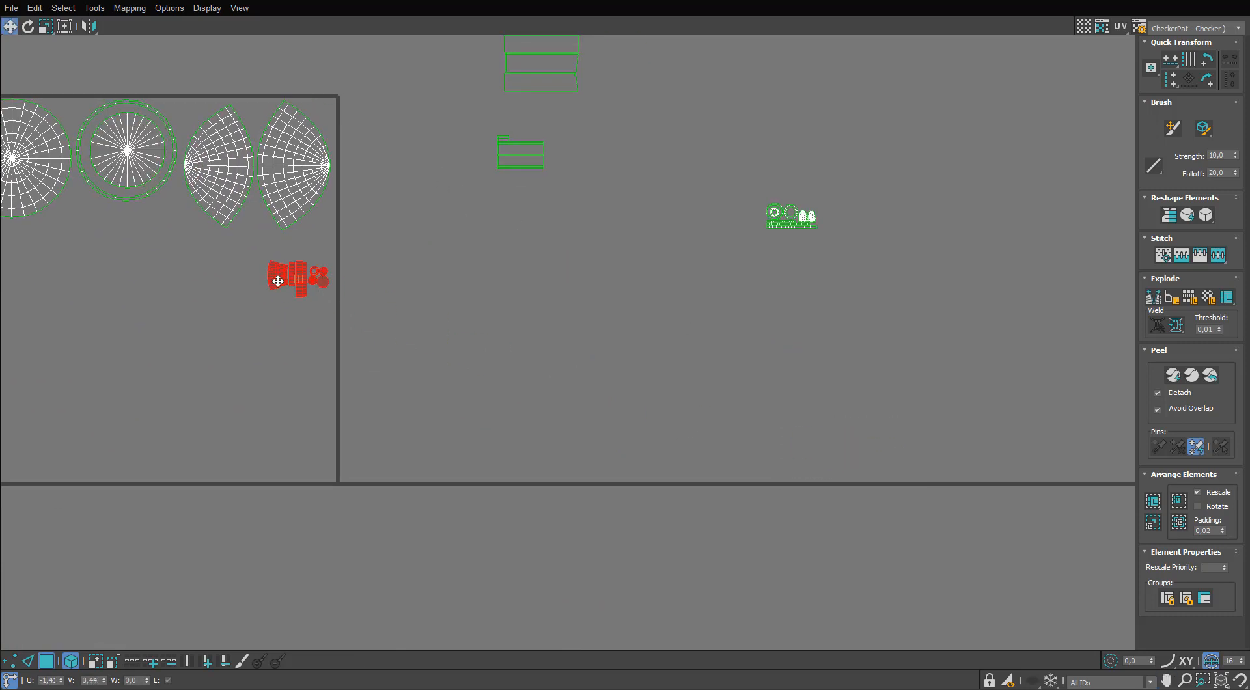
drag(277, 281, 278, 271)
Move the stacked rectangular islands and the smaller rectangle group down beside the tile's right edge.
middle_drag(558, 164, 569, 261)
drag(629, 82, 509, 277)
drag(529, 262, 399, 548)
middle_drag(922, 293, 834, 208)
scroll(835, 208, down, 2)
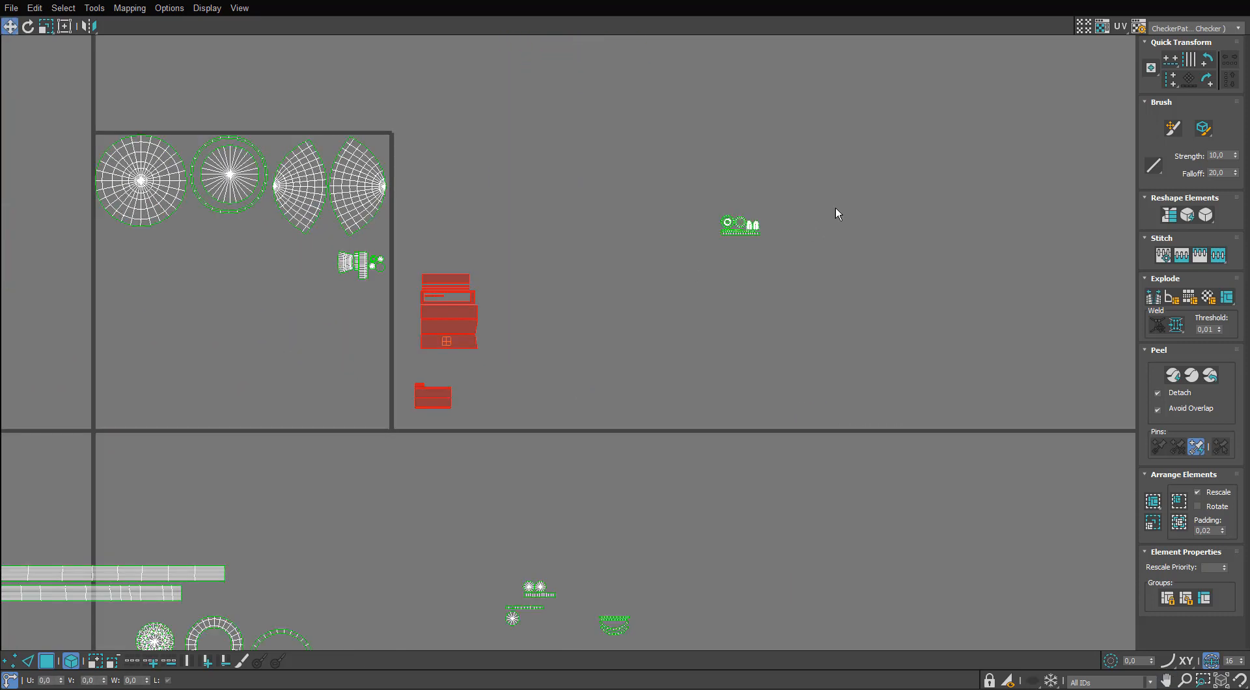
Place the small group of rings and caps under the smaller rectangle group, just outside the tile's right edge.
scroll(834, 209, up, 4)
drag(677, 203, 500, 327)
middle_drag(522, 330, 625, 290)
scroll(625, 290, down, 2)
middle_drag(626, 290, 654, 281)
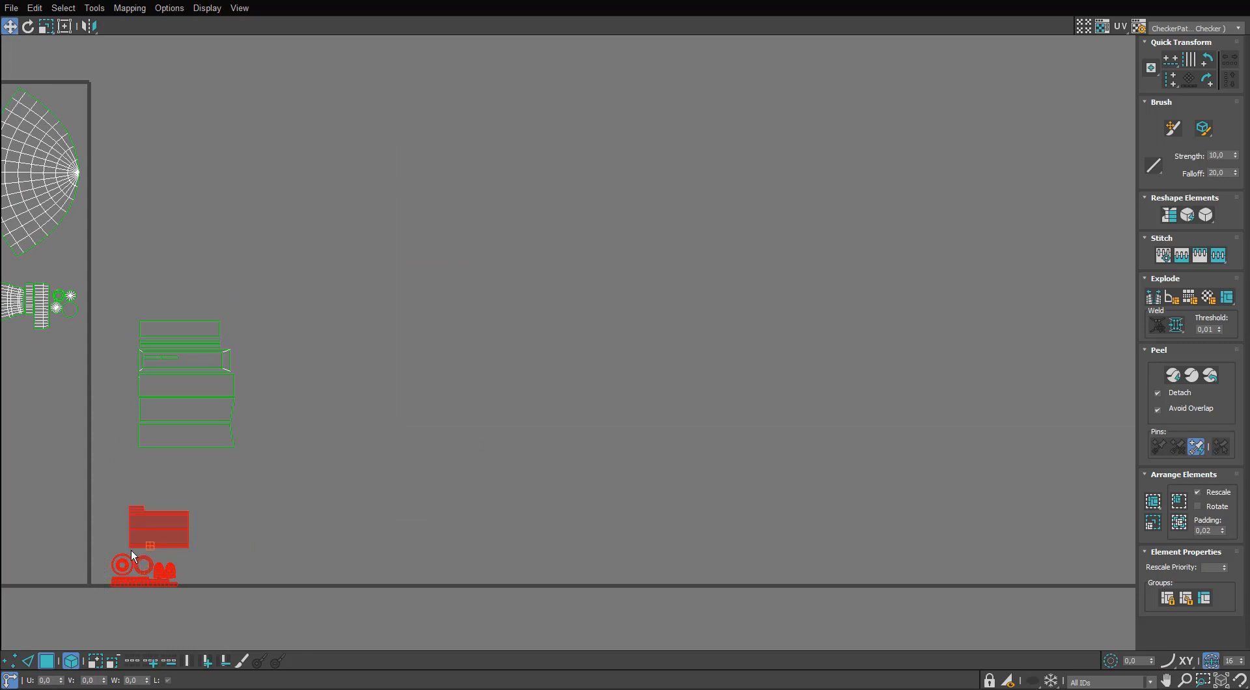
drag(139, 541, 142, 501)
click(280, 436)
Move the curved bracket islands and their small disc below the tile's lower-right corner.
scroll(280, 436, down, 3)
middle_drag(248, 471, 622, 148)
scroll(299, 259, up, 1)
scroll(423, 218, up, 1)
middle_drag(300, 259, 368, 342)
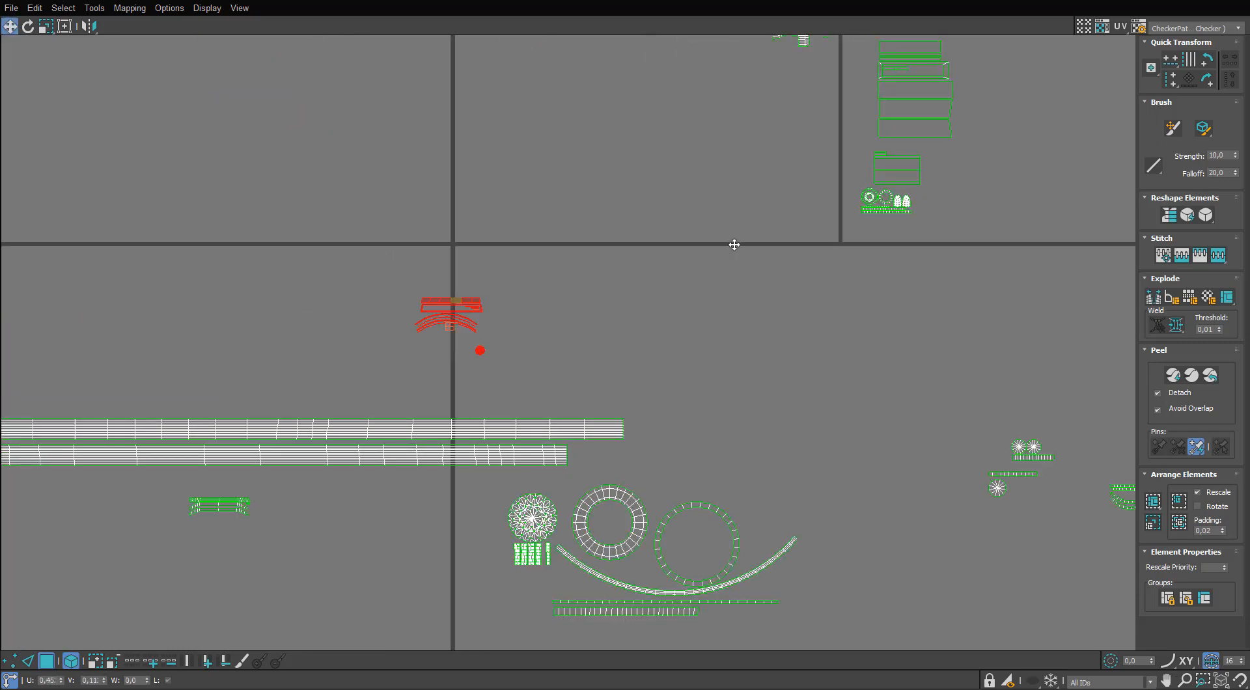
drag(812, 274, 774, 280)
middle_drag(804, 350, 691, 320)
Move the group with the star disc, rings, long arc and straight strips up into the lower part of the tile.
scroll(691, 320, down, 2)
drag(421, 564, 422, 564)
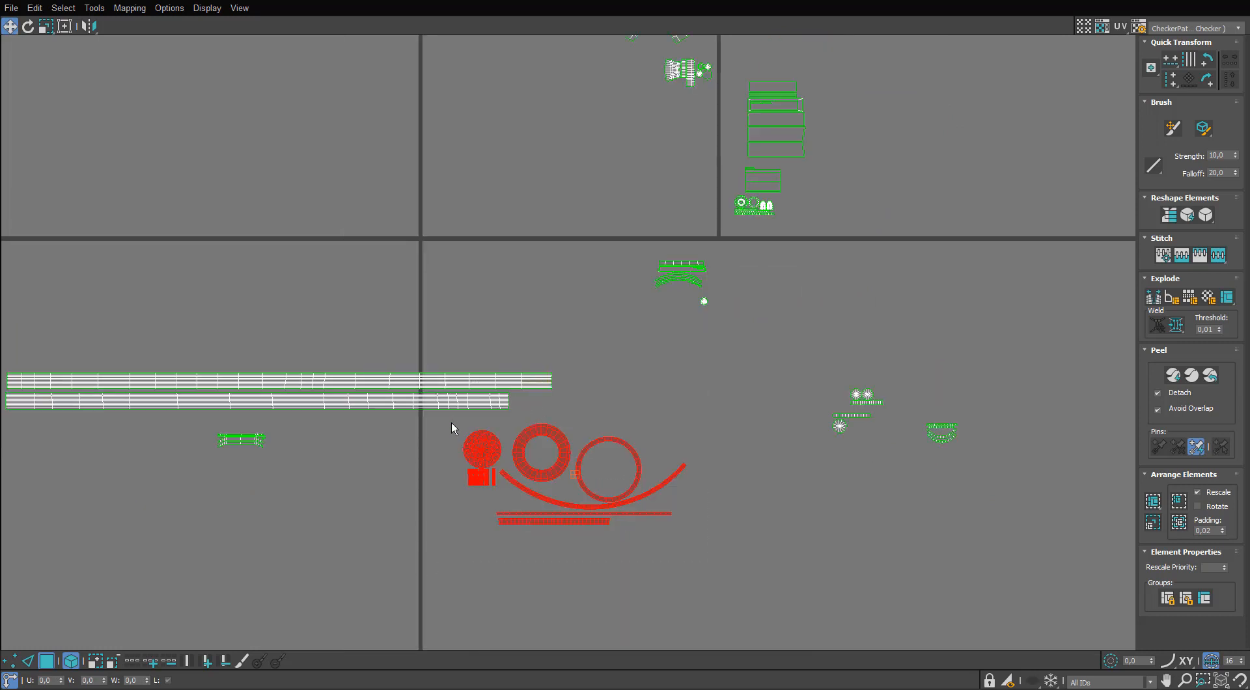
drag(525, 433, 527, 144)
middle_drag(526, 130, 505, 242)
Nest the small vertical strips inside the wide ring and the star-patterned disc inside the larger thin ring.
scroll(505, 243, up, 2)
drag(515, 267, 399, 355)
drag(425, 235, 347, 333)
scroll(556, 250, up, 5)
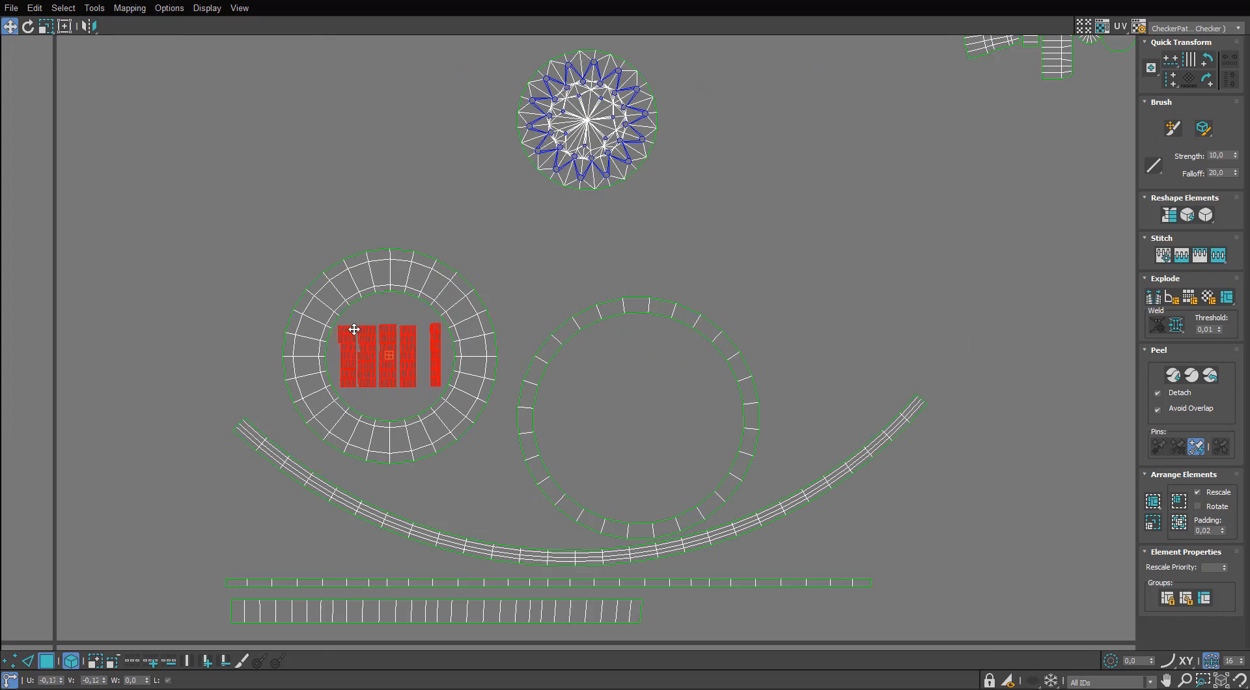
click(587, 123)
drag(587, 124, 635, 408)
Arrange the two nested ring pairs close together just above the long curved strip.
scroll(544, 287, down, 5)
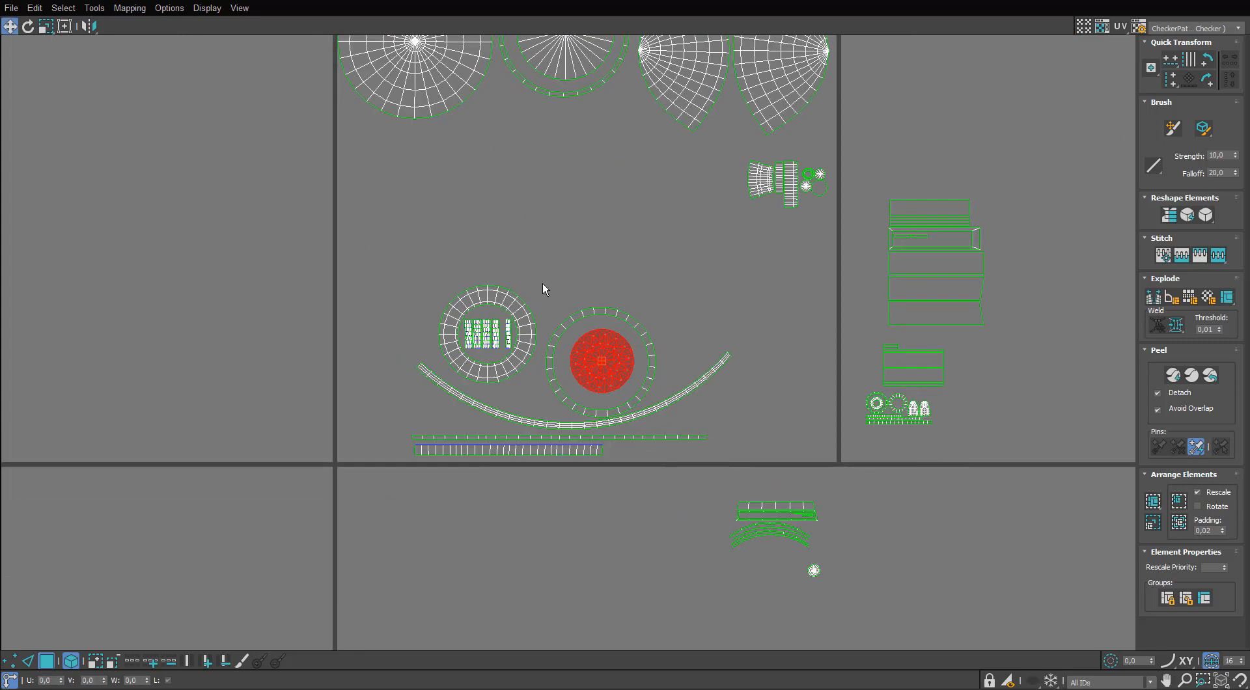
click(463, 369)
mouse_move(463, 369)
mouse_down()
mouse_move(493, 390)
mouse_move(470, 383)
mouse_up()
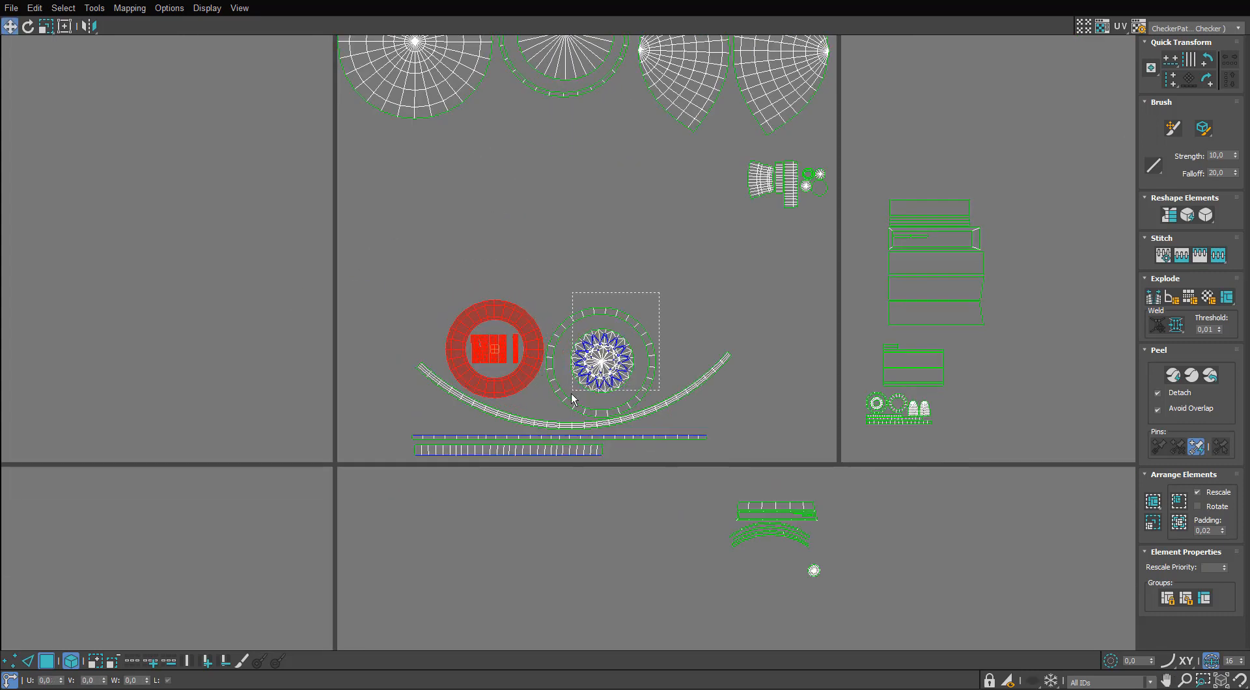
drag(615, 366, 646, 352)
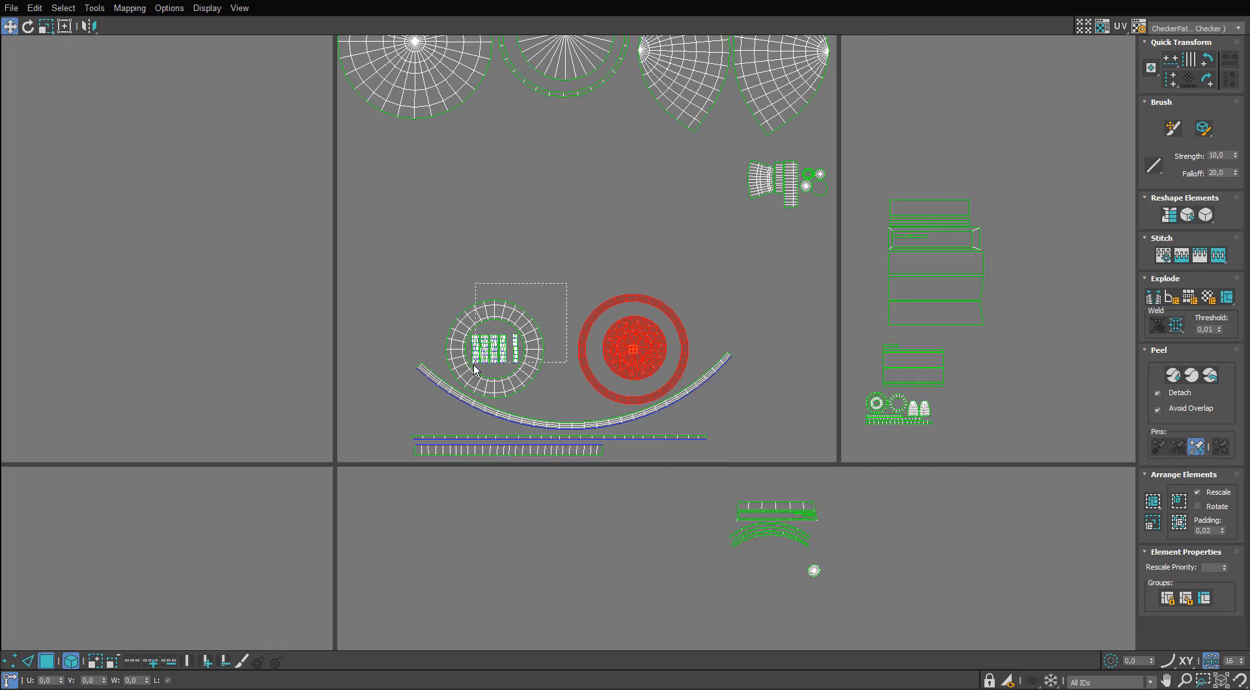
drag(473, 365, 471, 367)
drag(465, 374, 491, 379)
click(575, 381)
middle_drag(617, 355, 597, 300)
Shift the nested rings, long arc and straight strips together into the tile's lower-left corner.
scroll(598, 300, up, 3)
drag(811, 133, 291, 398)
drag(425, 404, 400, 410)
drag(803, 173, 183, 452)
scroll(273, 299, down, 3)
Move the stacked rectangular islands into the tile's lower-right corner.
drag(717, 181, 521, 347)
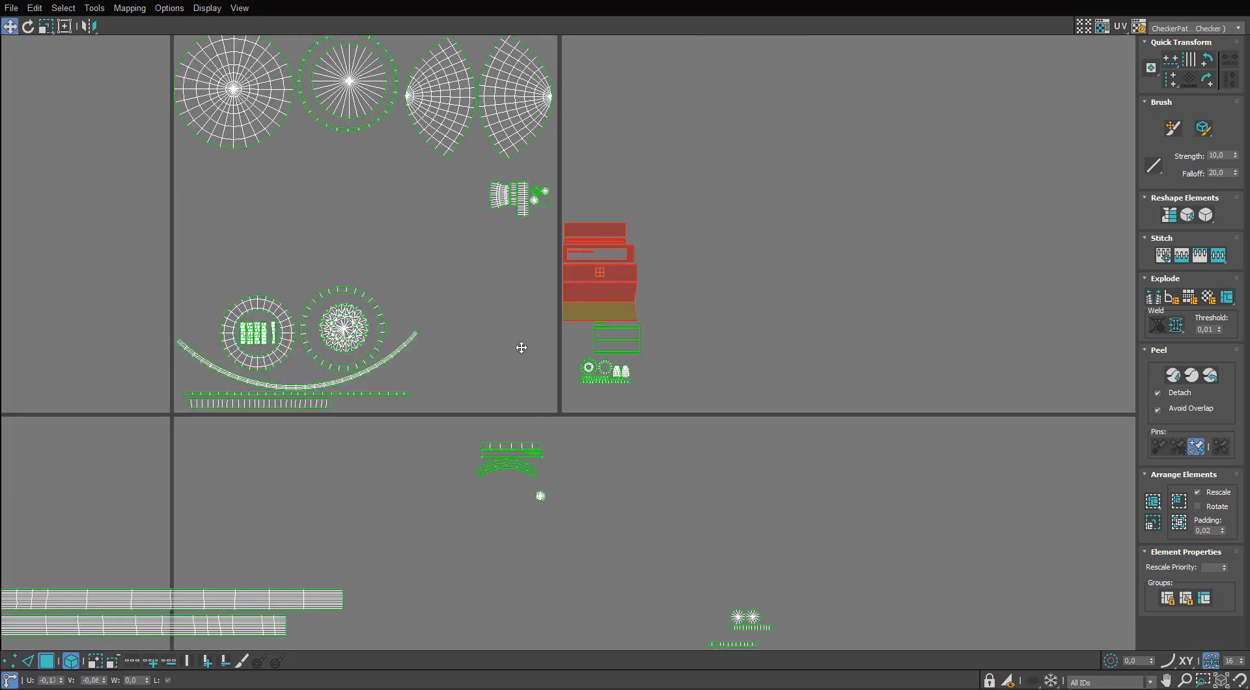
drag(582, 314, 501, 393)
scroll(502, 393, down, 3)
middle_drag(502, 393, 497, 274)
Move the stray small discs, crescent and bracket islands into the area just right of the tile.
drag(793, 411, 622, 482)
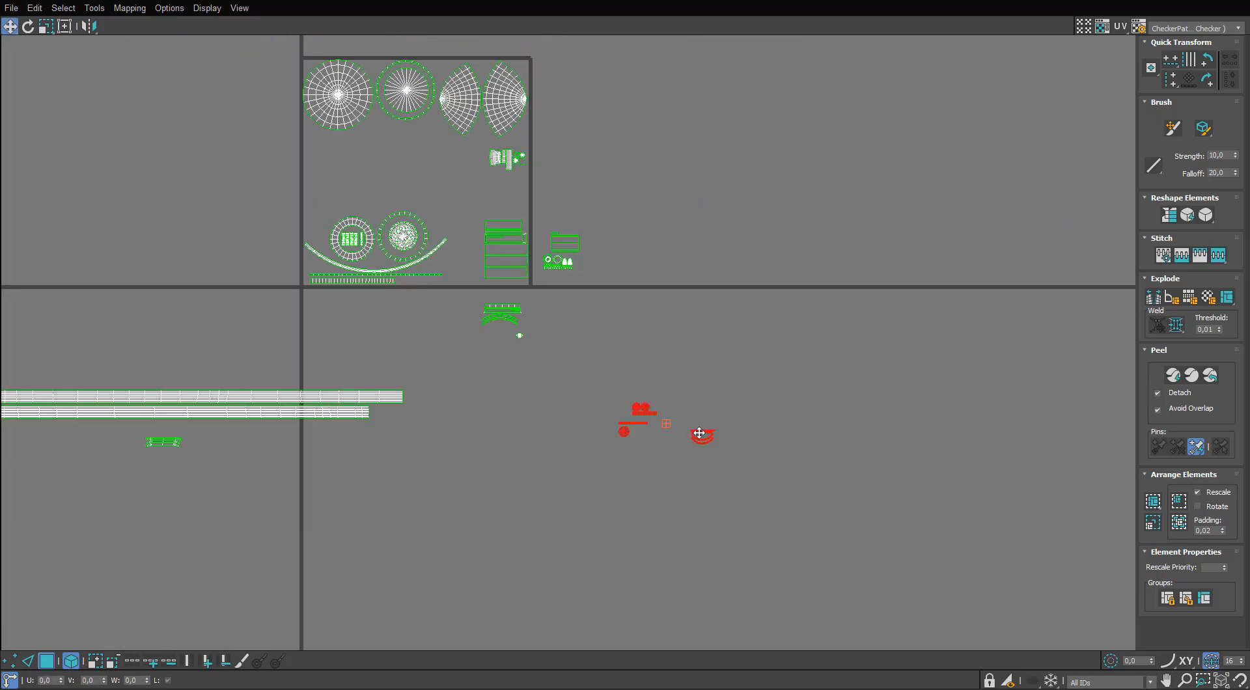
drag(640, 231, 644, 229)
scroll(643, 231, down, 2)
middle_drag(643, 231, 693, 261)
scroll(693, 261, up, 2)
middle_drag(785, 211, 1083, 104)
scroll(1083, 104, up, 2)
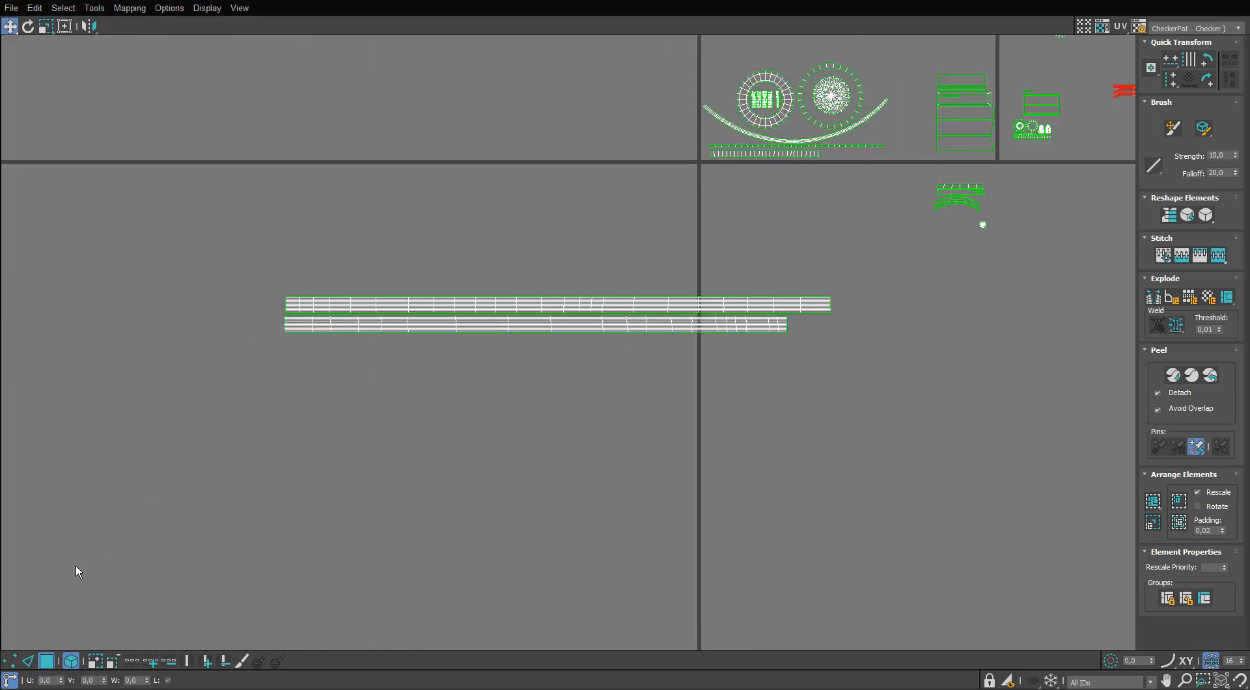
Stitch the two cable strip halves back into one strip along their matching end edges.
scroll(295, 308, up, 6)
scroll(261, 282, up, 1)
click(242, 287)
scroll(242, 288, down, 6)
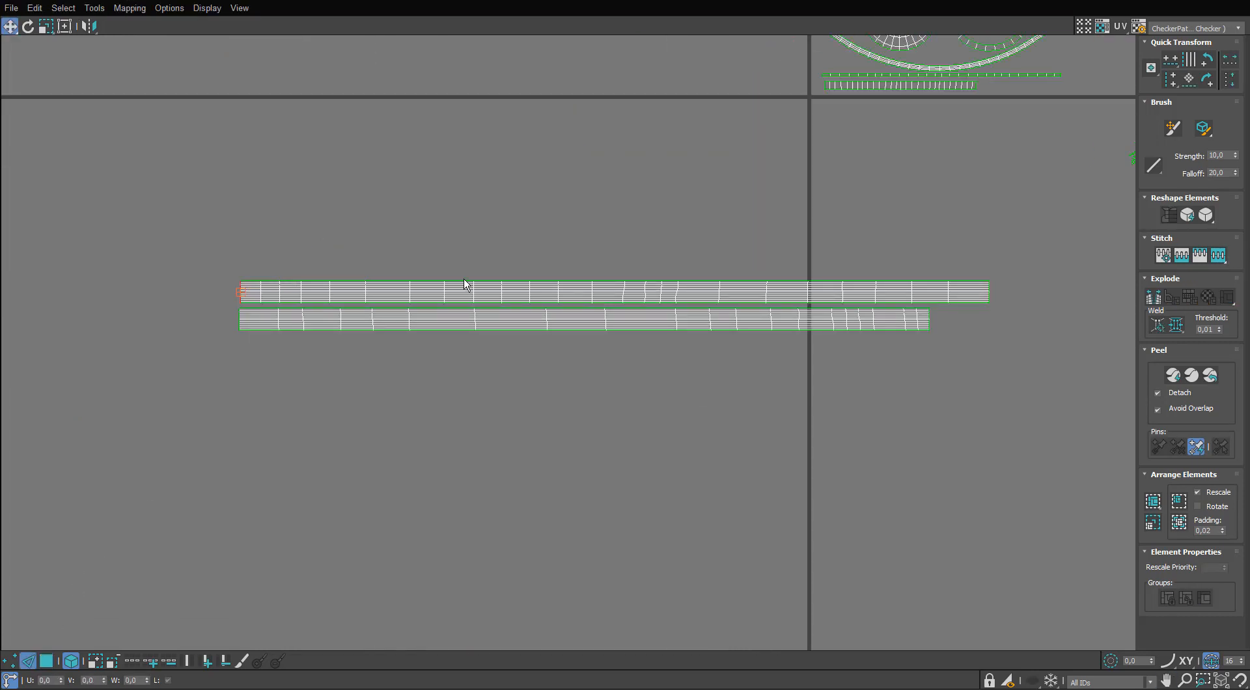
middle_drag(949, 276, 730, 304)
scroll(731, 304, up, 3)
click(812, 338)
scroll(801, 364, down, 4)
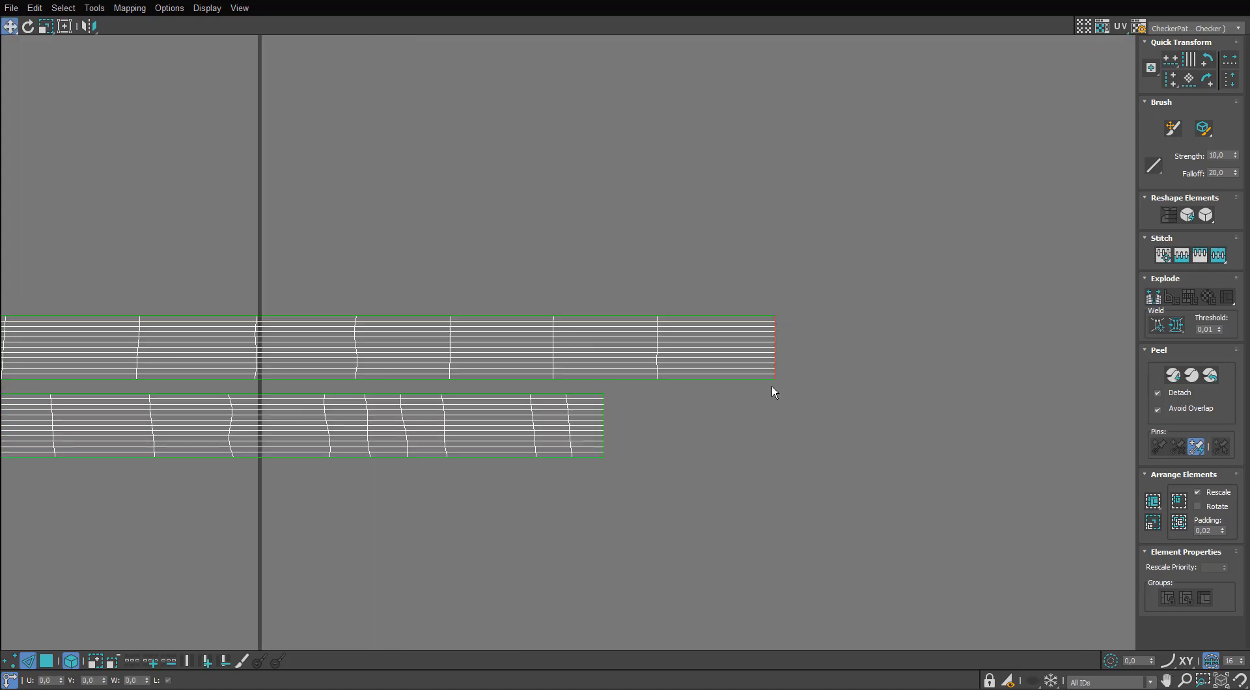
middle_drag(782, 373, 807, 358)
scroll(744, 397, down, 3)
middle_drag(968, 358, 670, 332)
click(39, 360)
scroll(485, 359, up, 3)
middle_drag(486, 360, 630, 430)
scroll(630, 430, down, 3)
Move the long cable strip under the tile and scale it down uniformly to roughly the tile's width.
key(s)
scroll(265, 428, down, 2)
middle_drag(264, 428, 638, 371)
drag(674, 421, 794, 298)
key(r)
drag(706, 371, 668, 427)
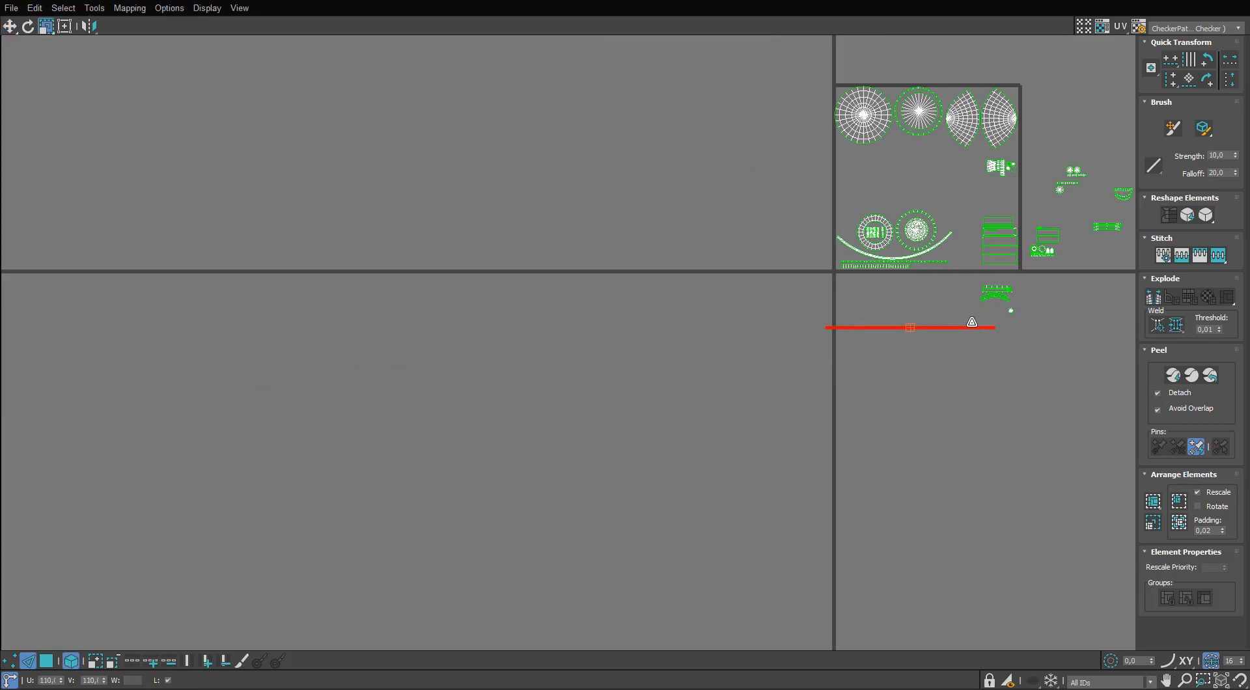
Close the tear at the middle of the cable strip by stitching its open edges and vertices.
scroll(799, 350, up, 8)
middle_drag(922, 331, 615, 389)
click(615, 389)
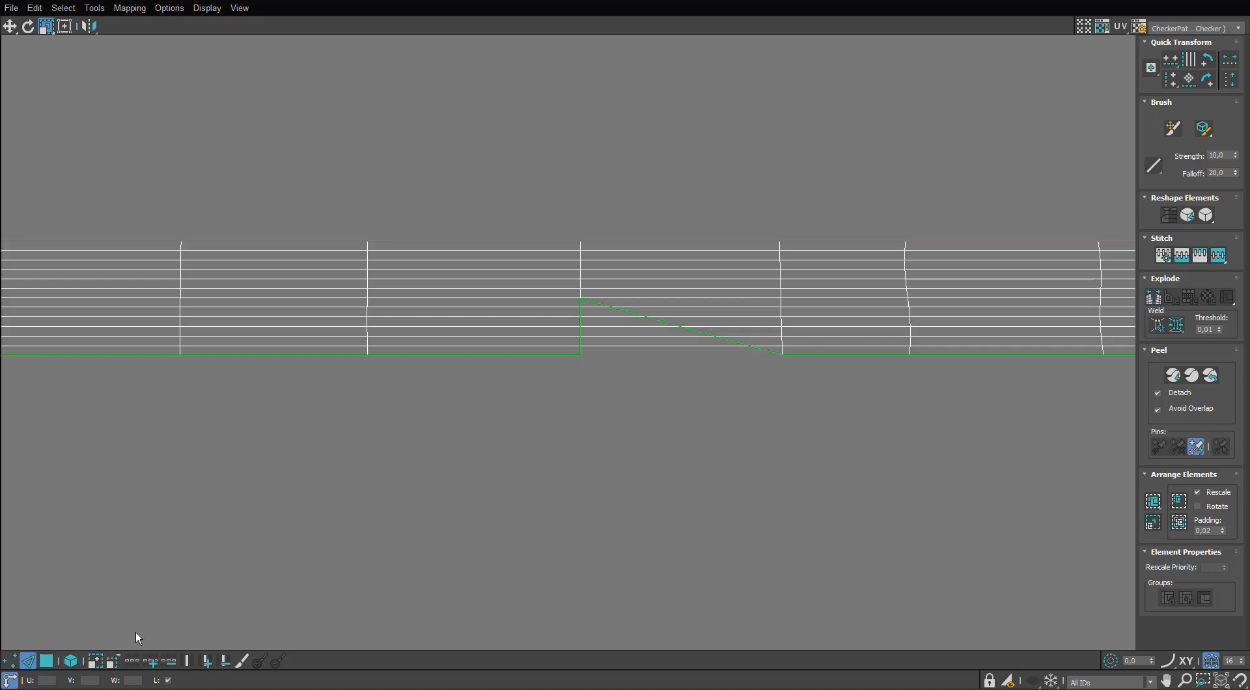
key(1)
scroll(592, 333, up, 6)
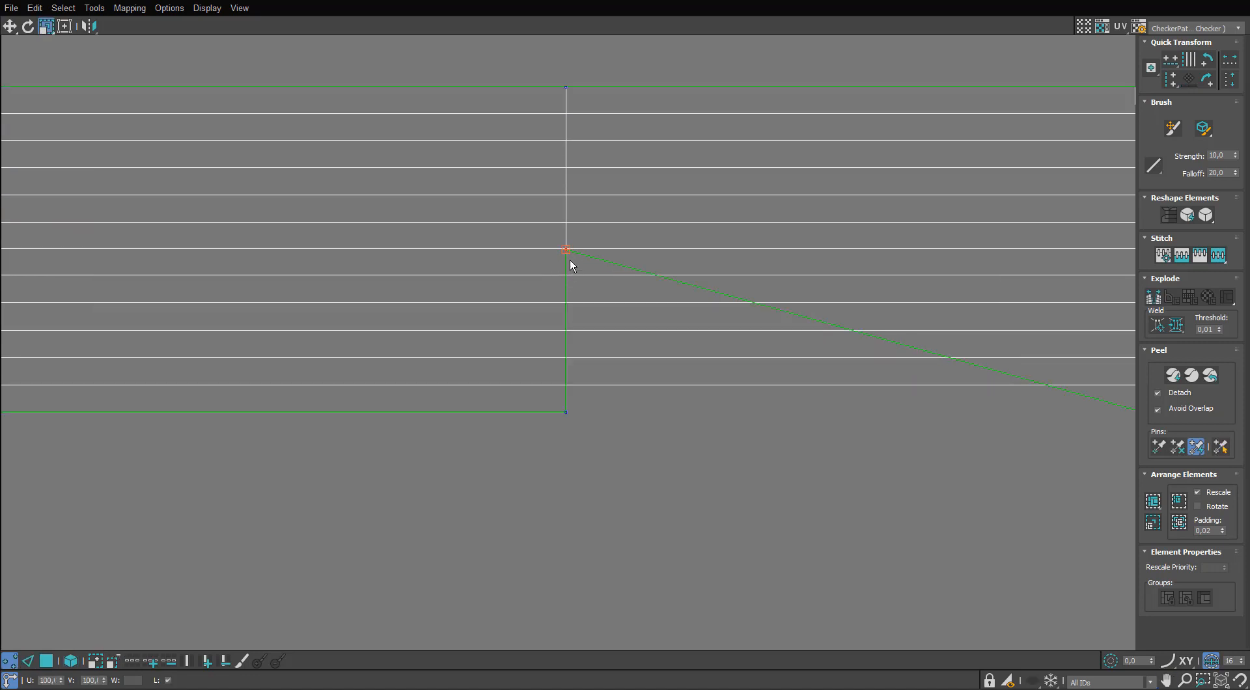
key(2)
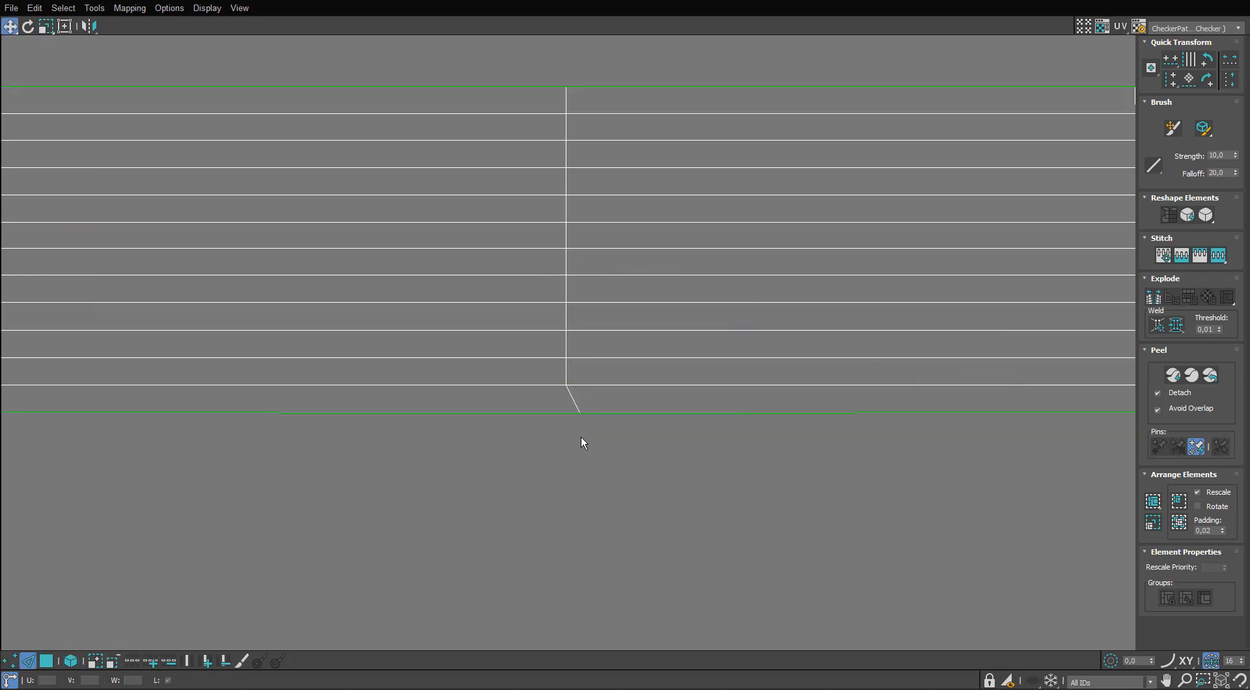
scroll(580, 436, down, 5)
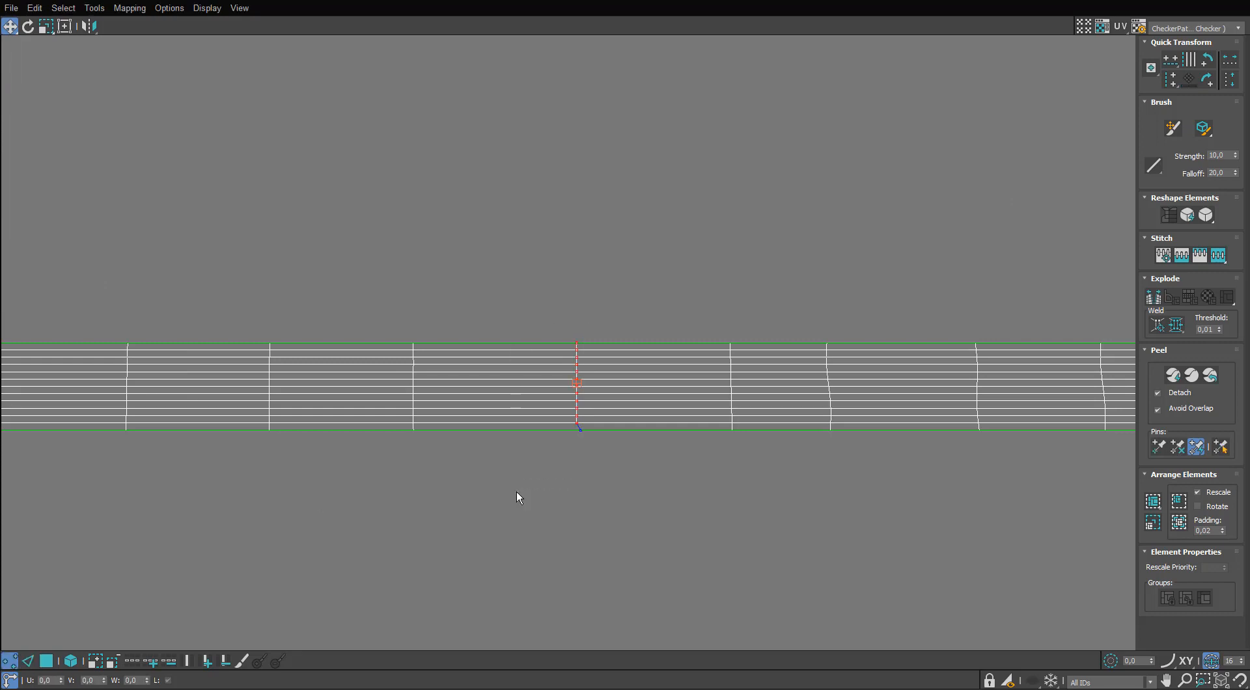
scroll(644, 428, down, 10)
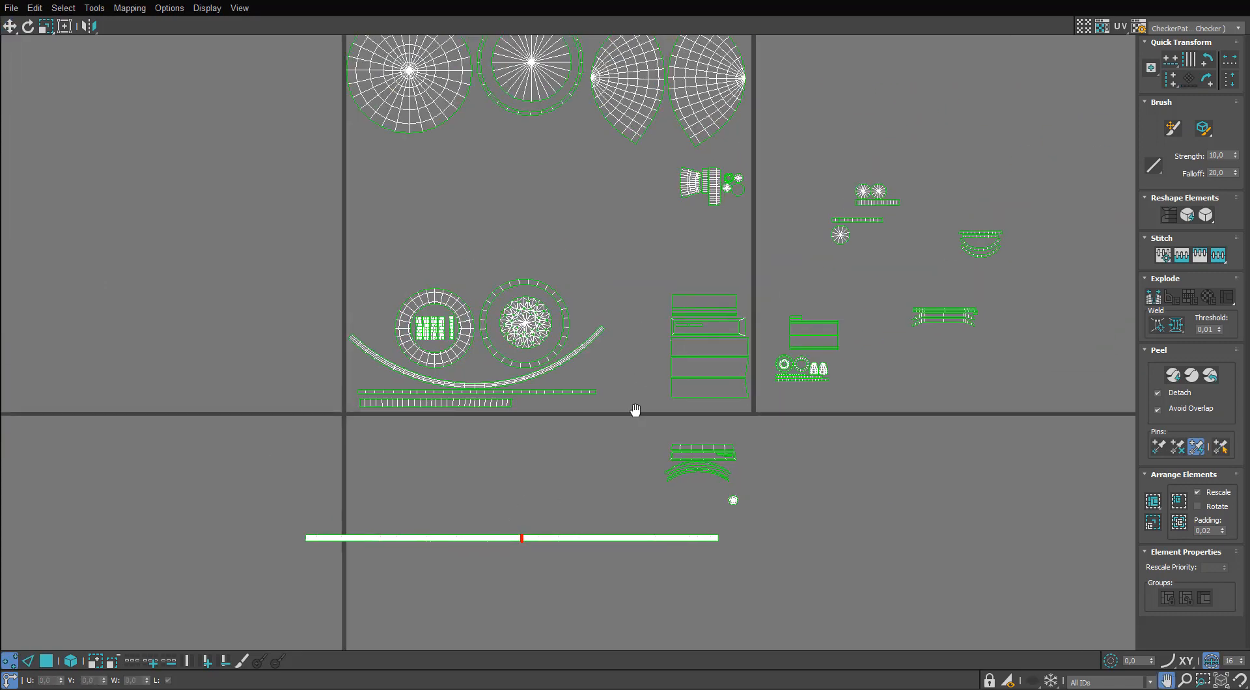
Examine the cable's checker pattern on the model in the viewport and return to the maximized UV editor.
click(45, 661)
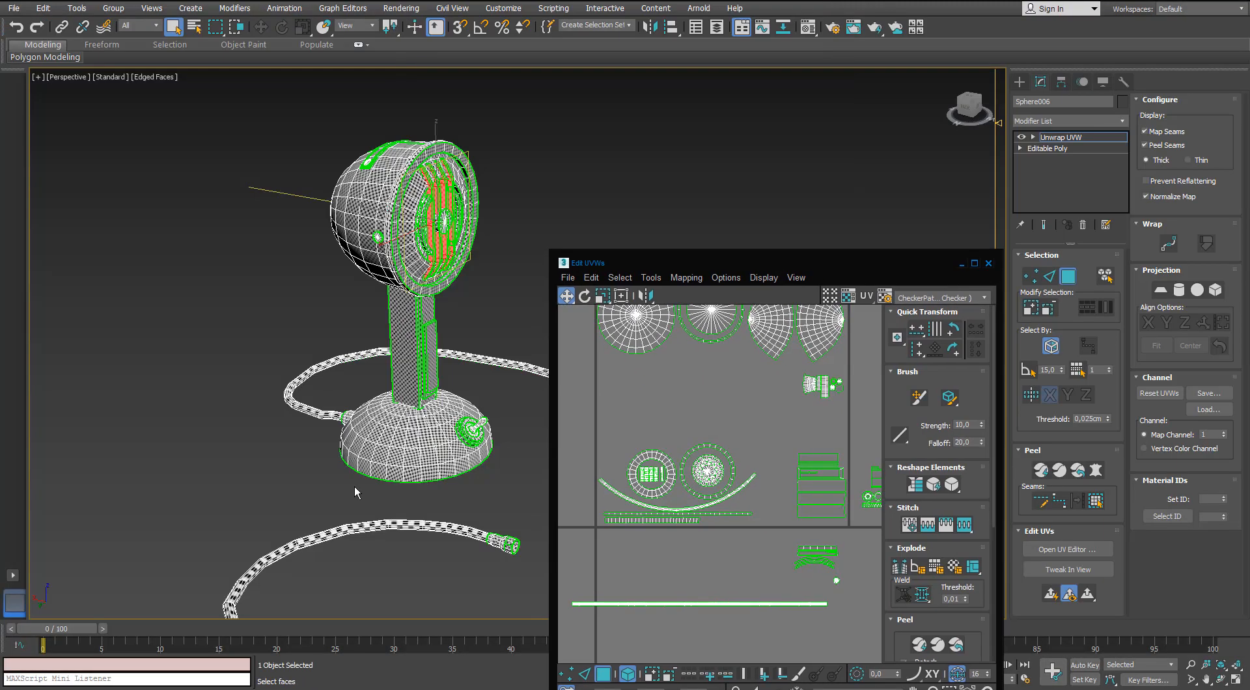
alt+middle_drag(349, 497, 221, 326)
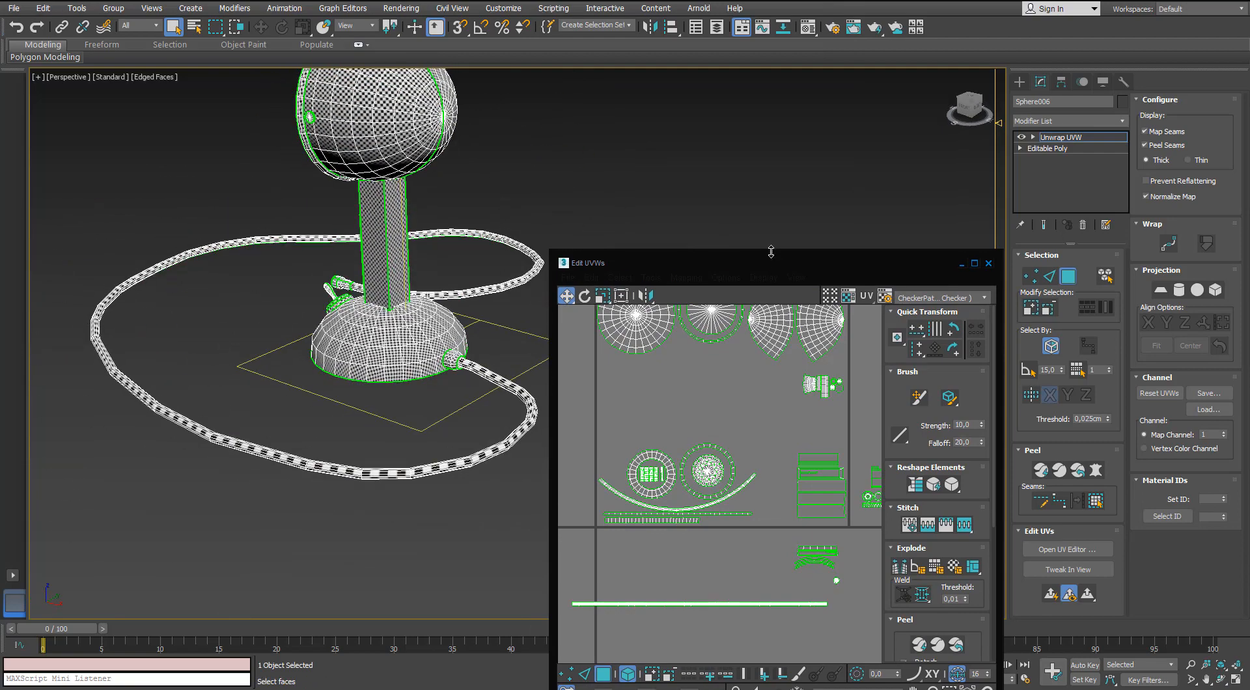
double_click(766, 260)
scroll(635, 315, down, 2)
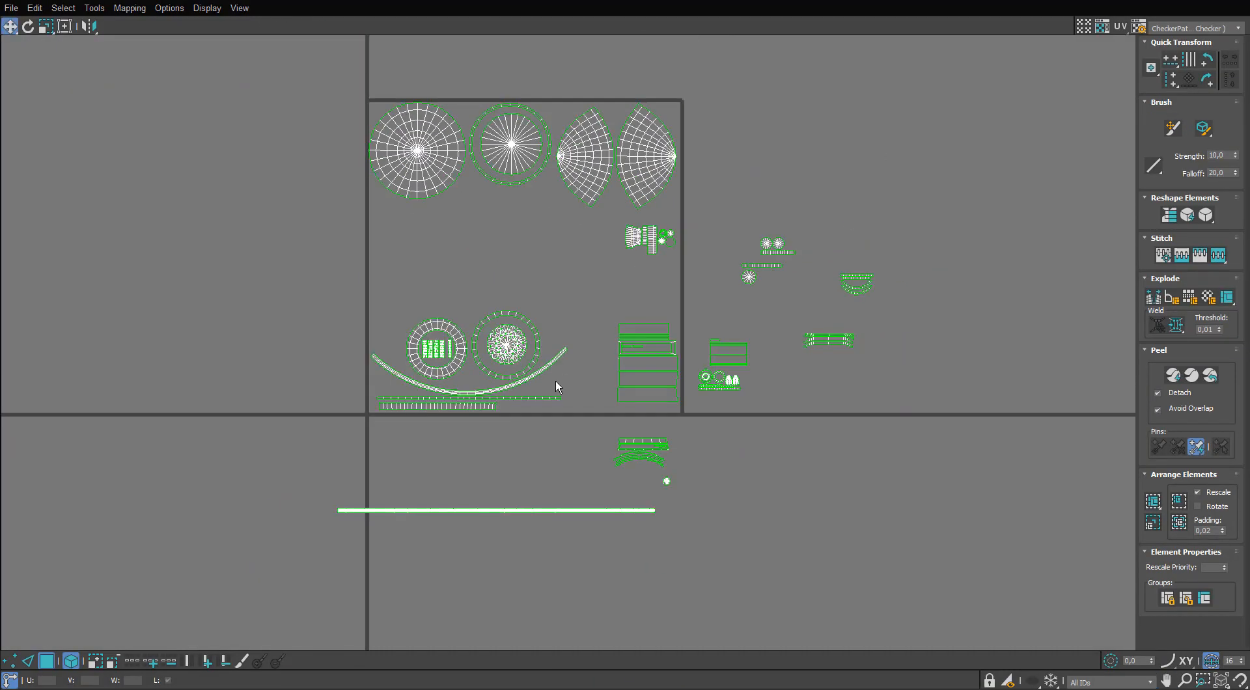
Select all UV islands except the long cable strip, scale them up uniformly and align them to the tile's upper-left corner.
drag(942, 79, 294, 485)
scroll(326, 394, down, 2)
scroll(481, 263, up, 3)
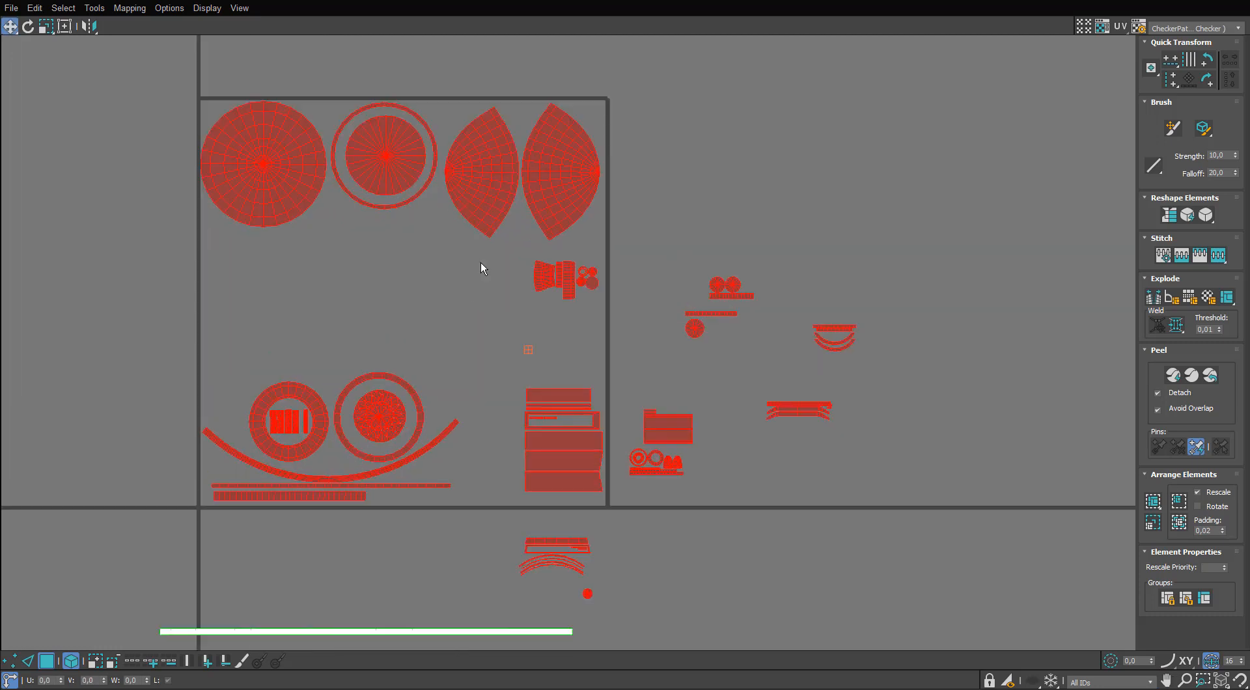
drag(552, 192, 608, 206)
key(w)
key(r)
key(w)
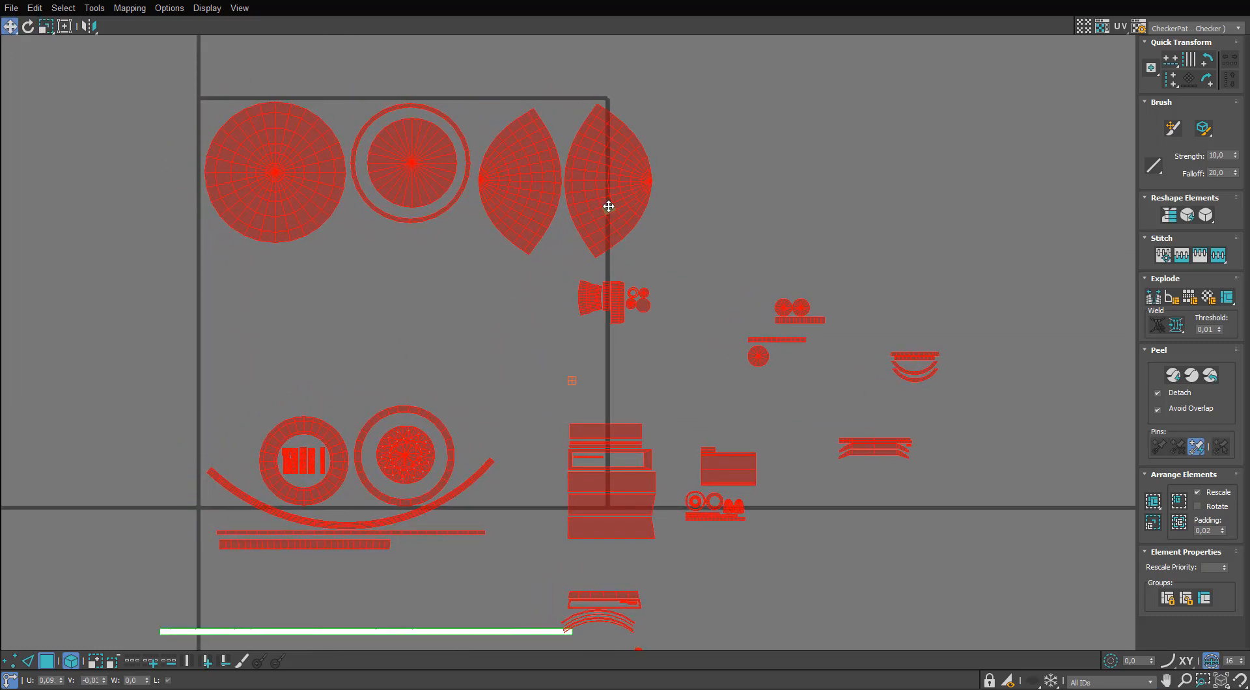
middle_drag(608, 206, 606, 202)
key(w)
Move the two fan-shaped grid islands below the large discs along the tile's left edge.
drag(615, 190, 286, 350)
key(r)
key(w)
click(572, 201)
middle_drag(287, 350, 309, 315)
Select the two ring islands with the curved and straight strips below them and rotate the group 90 degrees counterclockwise.
ctrl+drag(513, 366, 413, 506)
key(e)
key(ctrl+z)
drag(303, 416, 253, 468)
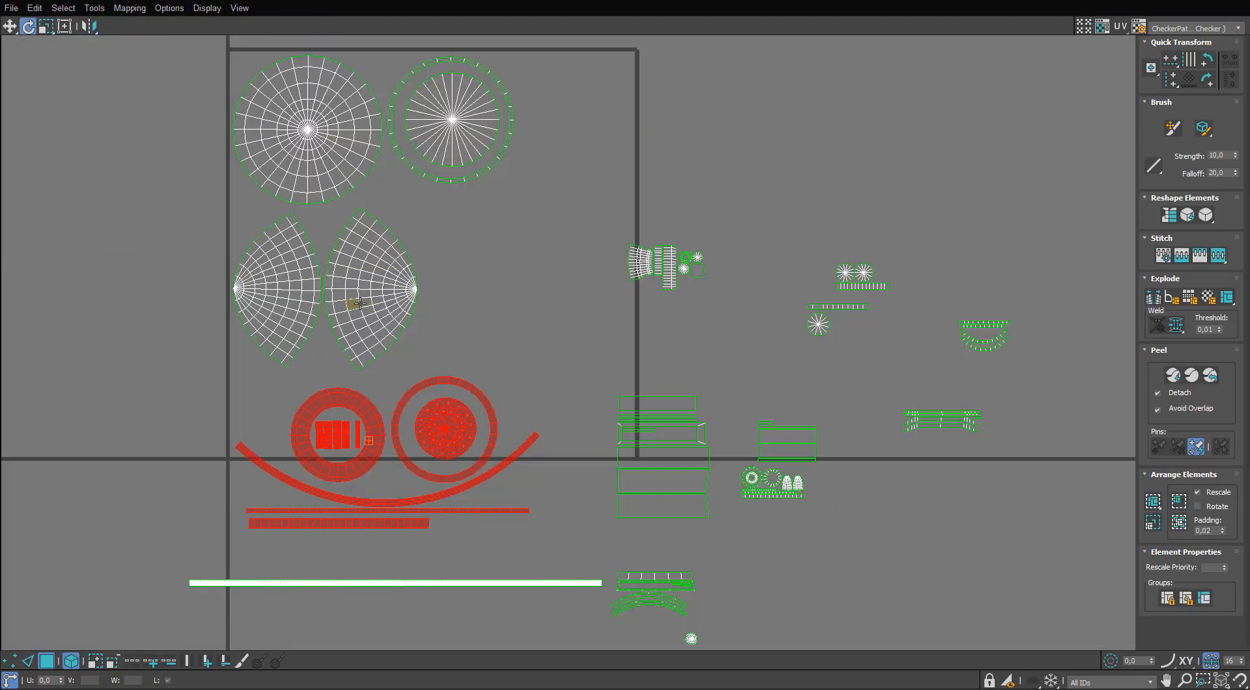
middle_drag(304, 466, 307, 417)
drag(306, 417, 307, 421)
key(w)
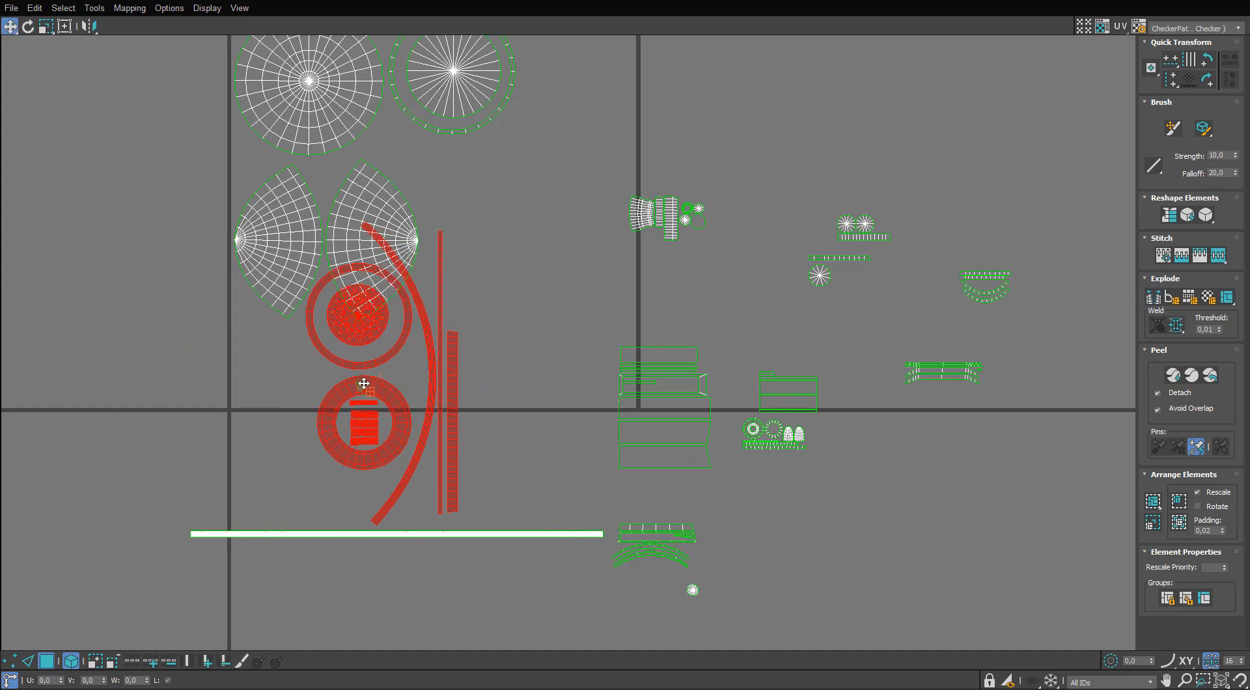
Position the rotated ring and strip group inside the tile's right edge, clear of the fan-shaped islands.
drag(363, 384, 526, 270)
middle_drag(582, 295, 496, 315)
drag(649, 173, 611, 274)
middle_drag(611, 274, 664, 309)
drag(610, 181, 477, 475)
drag(515, 388, 527, 389)
Straighten the curved strip by aligning each of its lengthwise edge loops vertically.
scroll(559, 363, up, 3)
scroll(585, 378, up, 3)
key(2)
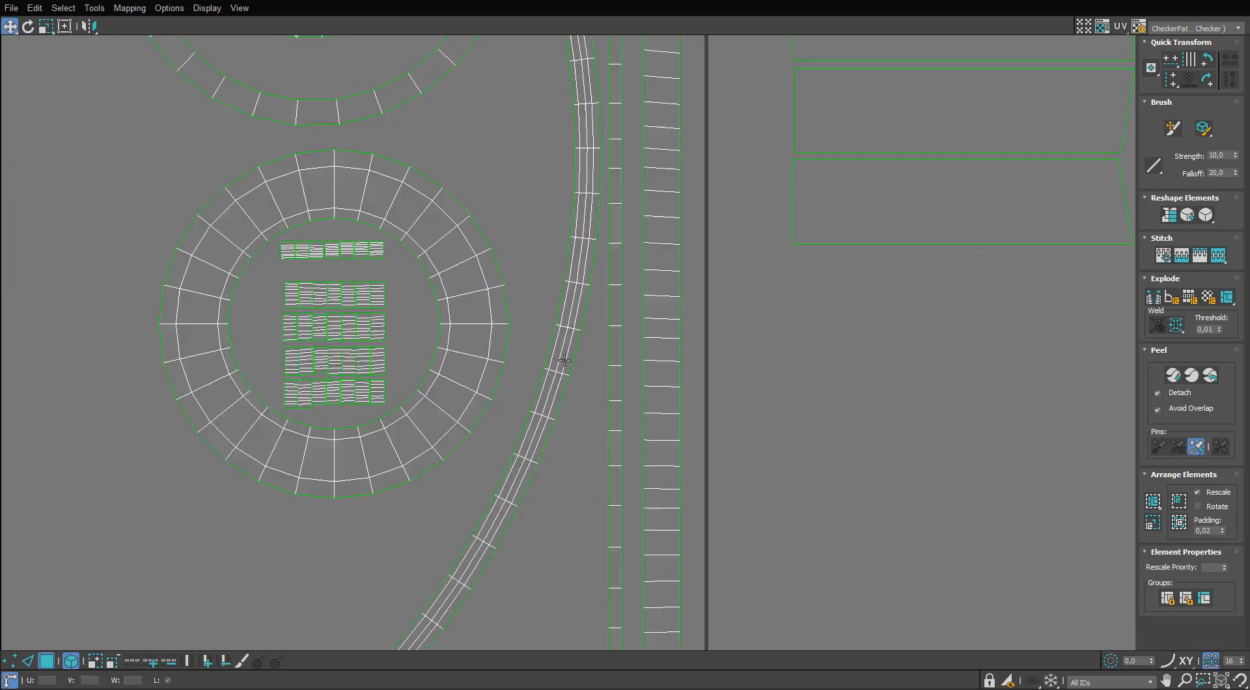
click(556, 321)
scroll(556, 321, up, 2)
double_click(570, 317)
key(v)
double_click(573, 275)
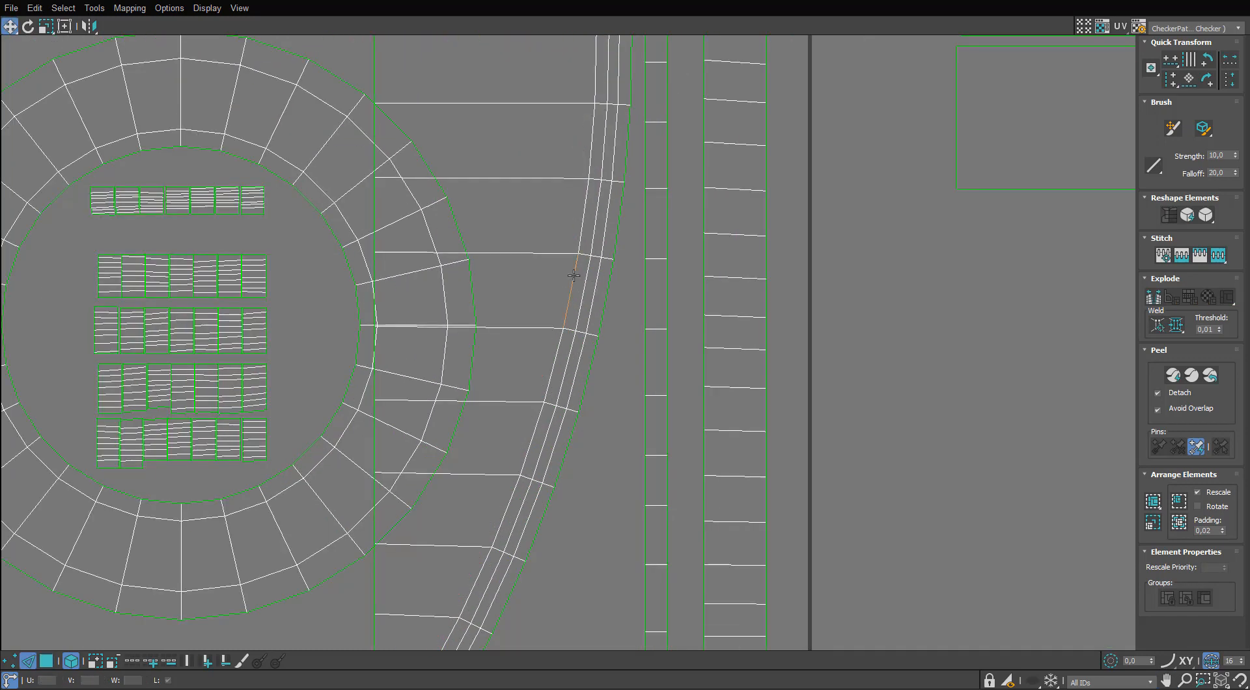
key(v)
double_click(585, 283)
key(v)
double_click(594, 293)
key(v)
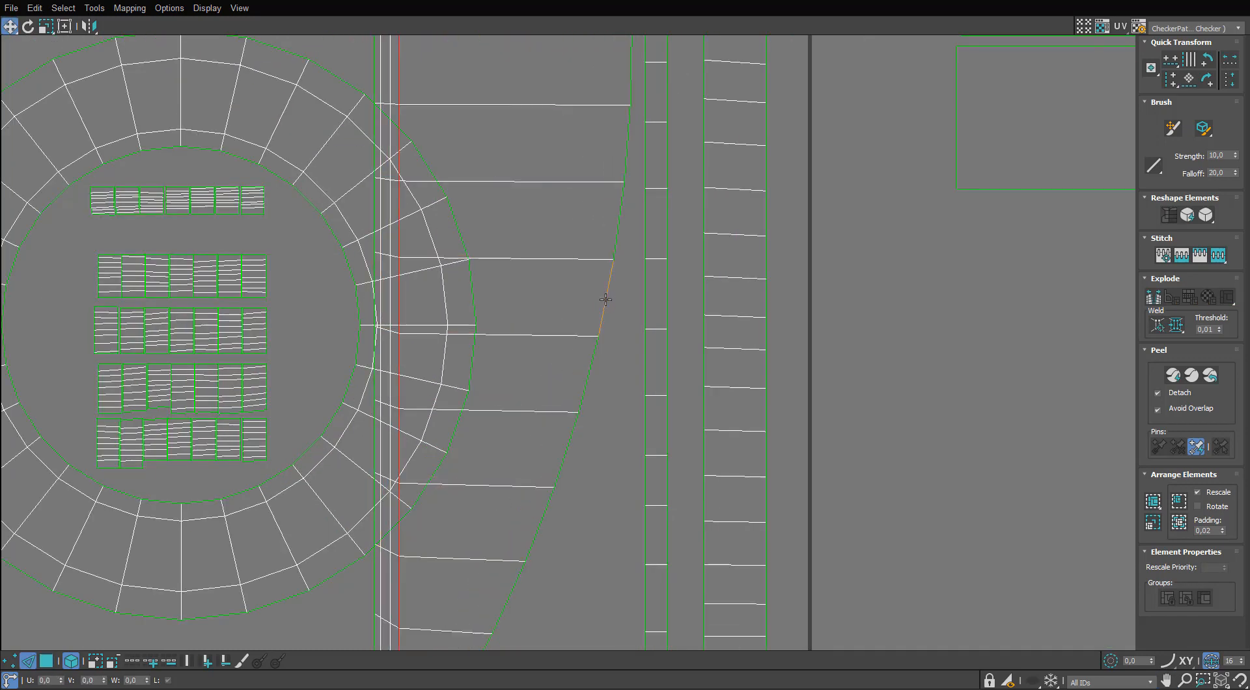
double_click(603, 299)
key(v)
Level the slanted cross edges of the straightened strip and shift it clear of the ring islands.
scroll(563, 310, down, 6)
middle_drag(511, 255, 491, 433)
scroll(488, 423, down, 1)
scroll(468, 292, up, 1)
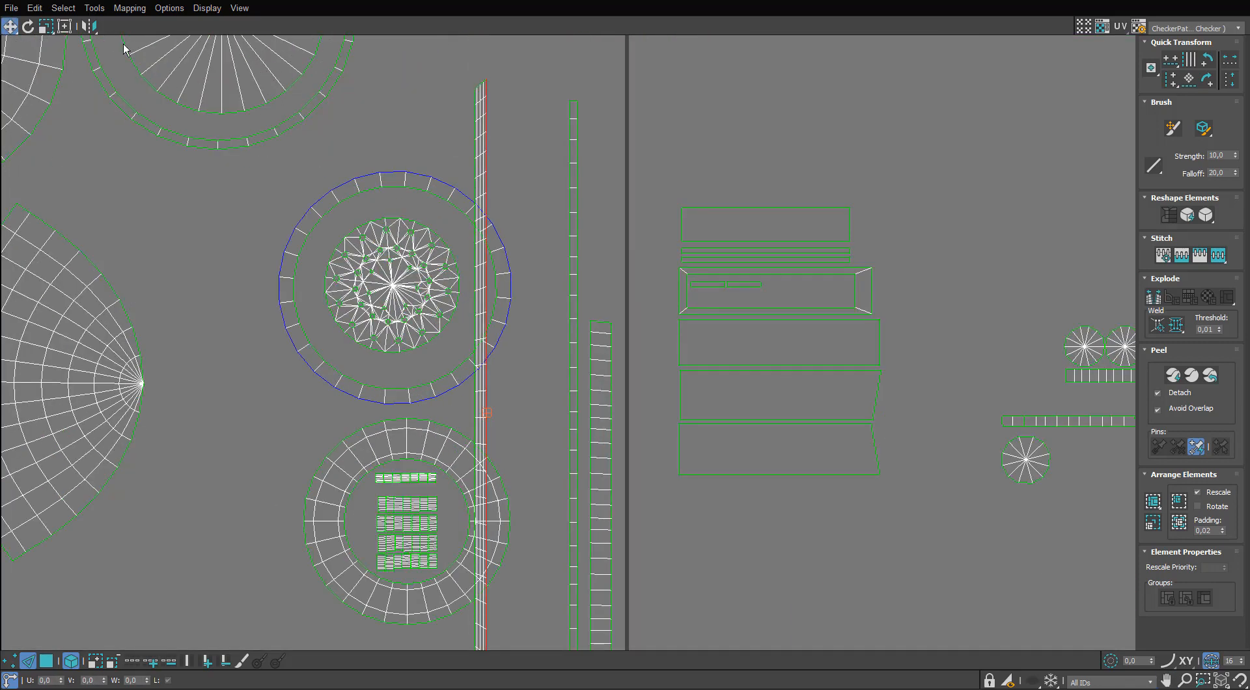
scroll(454, 209, up, 6)
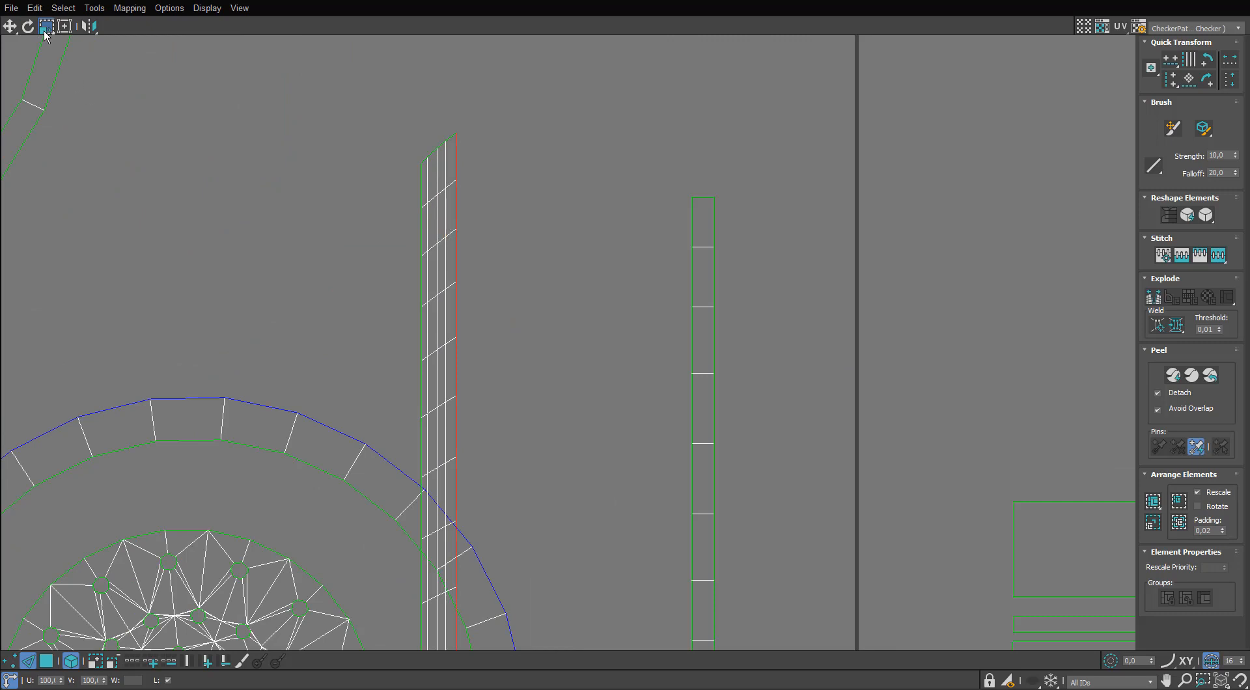
scroll(443, 267, down, 6)
click(443, 319)
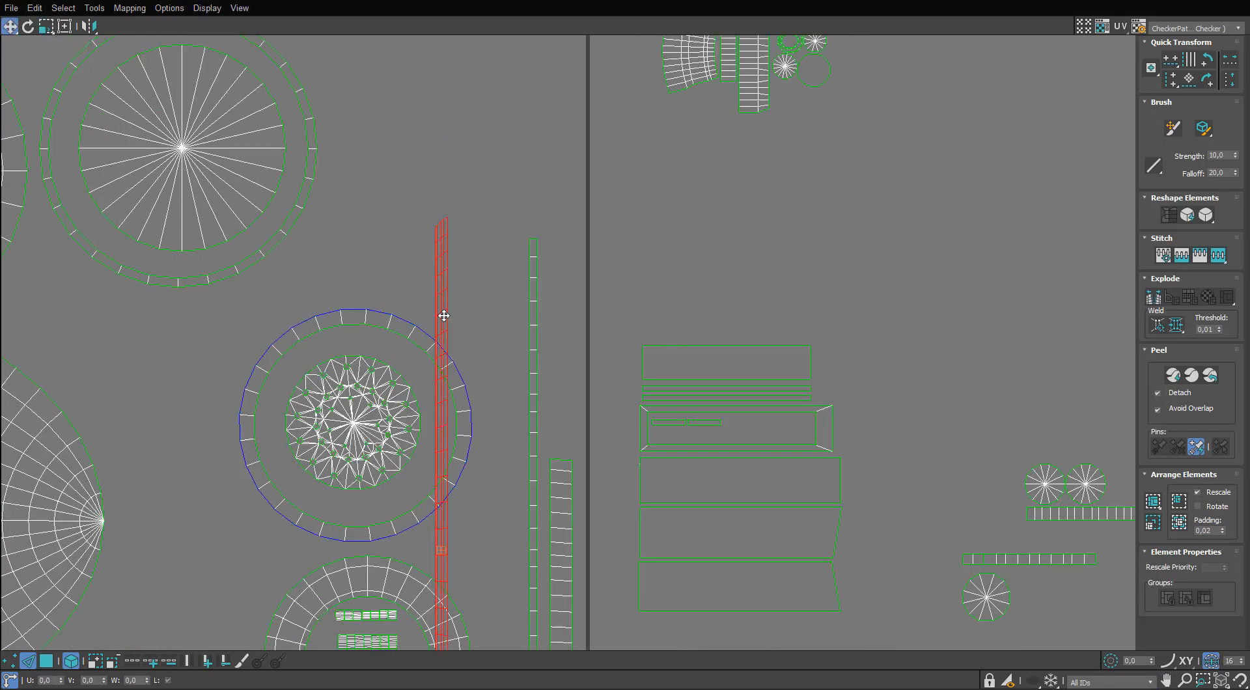
middle_drag(444, 318, 480, 286)
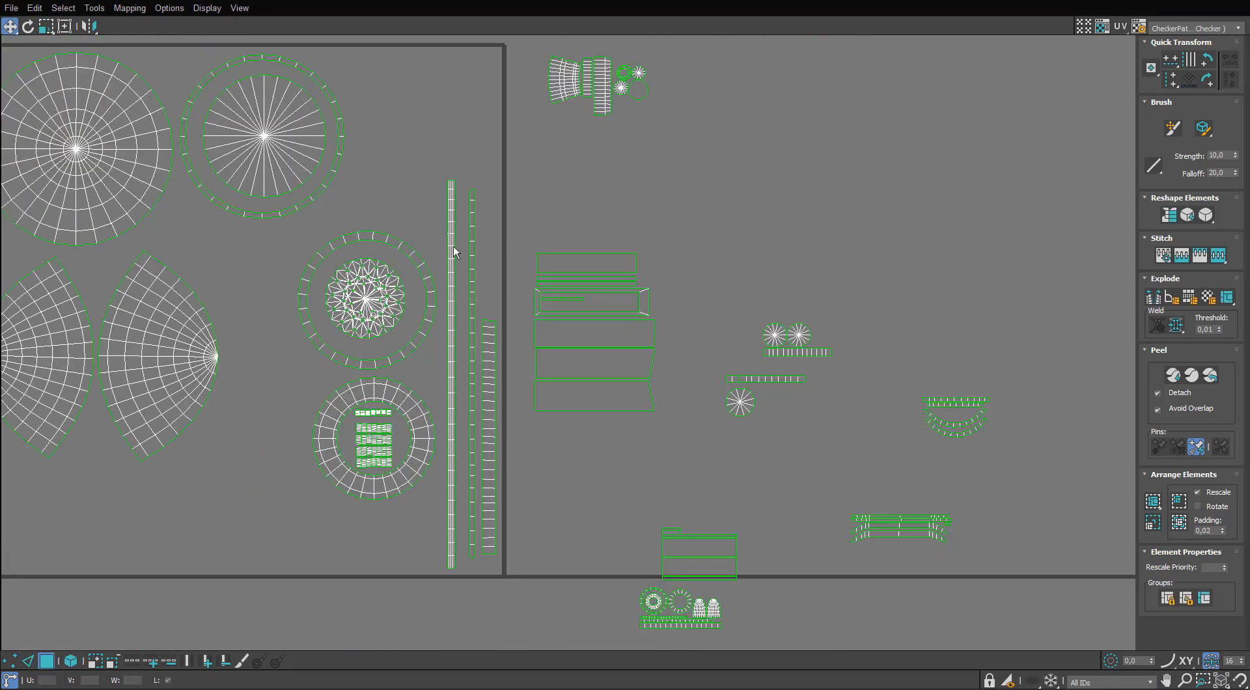
Line up the three vertical strips side by side with their lower ends near the tile's bottom edge.
middle_drag(469, 295, 485, 239)
click(503, 293)
double_click(505, 311)
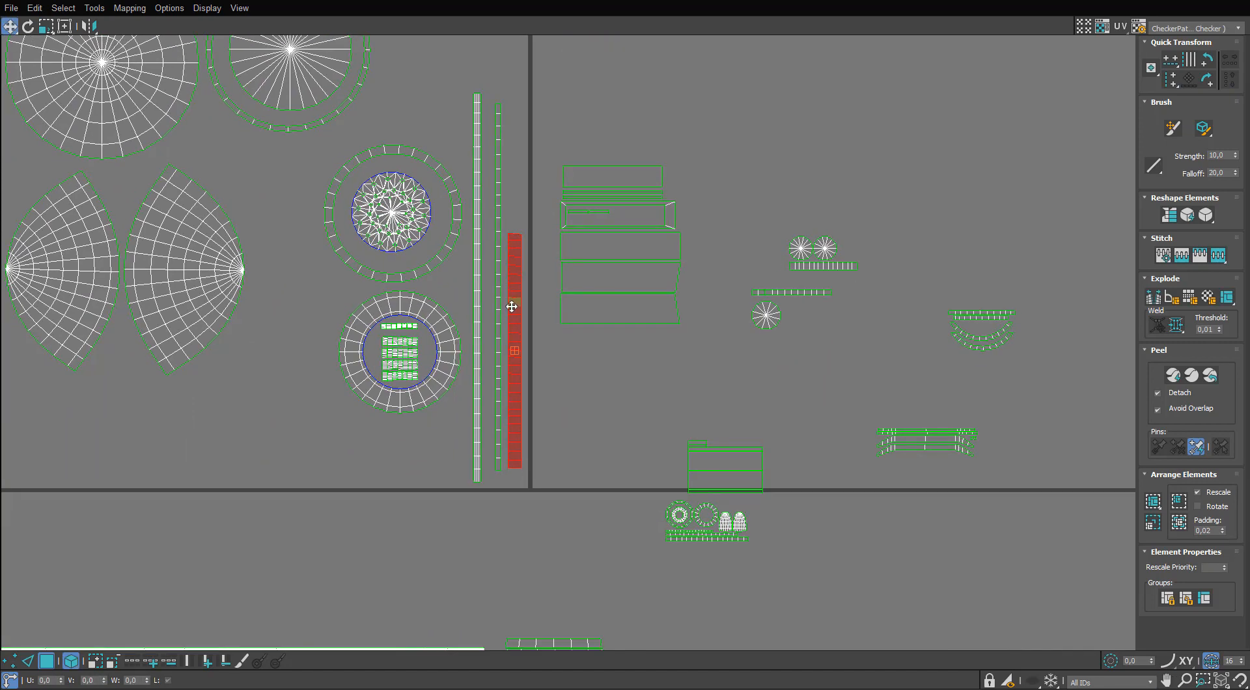
scroll(511, 308, up, 3)
drag(492, 451, 490, 453)
drag(493, 451, 471, 474)
scroll(473, 423, down, 1)
middle_drag(458, 338, 518, 324)
scroll(529, 315, down, 1)
click(573, 315)
click(550, 396)
middle_drag(548, 403, 534, 338)
scroll(534, 337, up, 3)
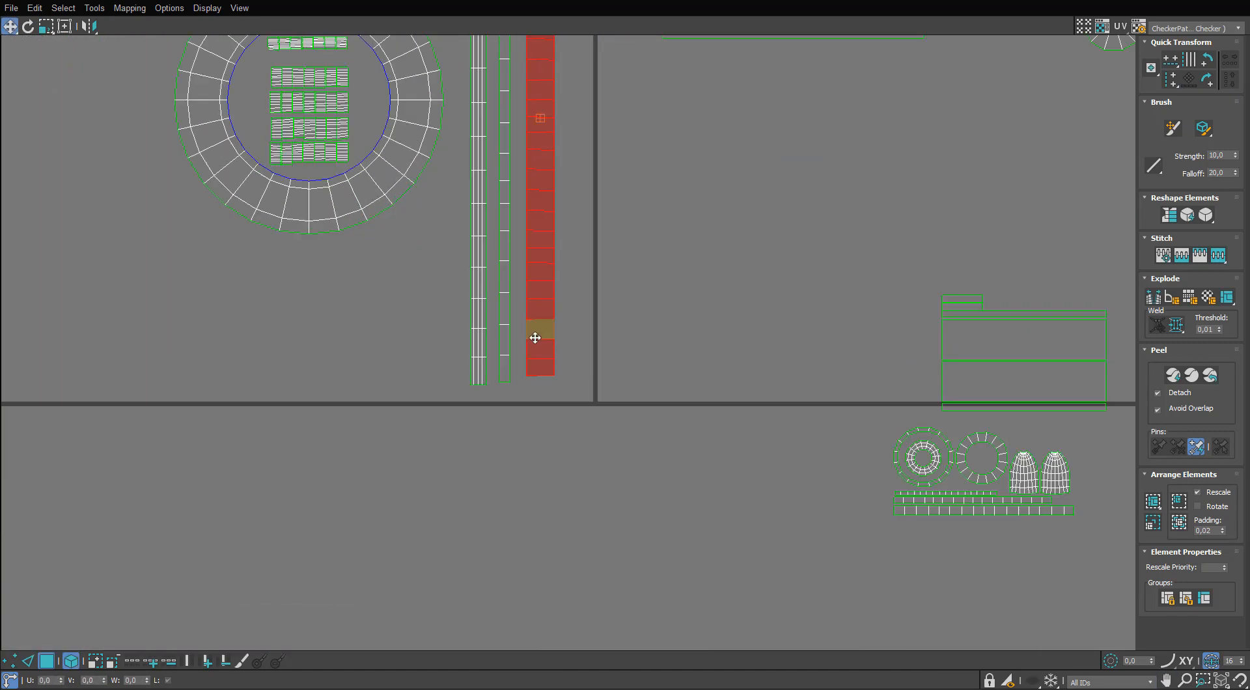
Mirror the three vertical strips horizontally and move them against the tile's right edge.
drag(582, 310, 459, 281)
click(87, 26)
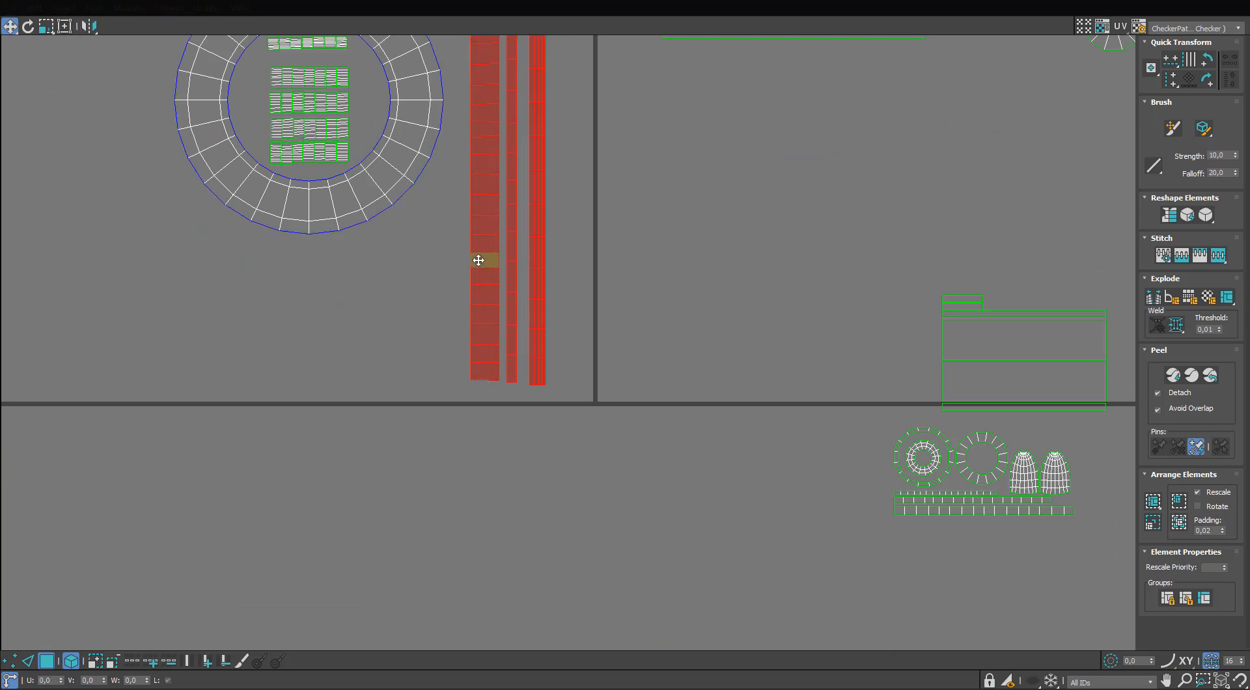
drag(532, 266, 575, 276)
scroll(575, 276, down, 3)
Move the two ring islands and their inner pieces close to the vertical strips in the tile's lower-right corner.
middle_drag(472, 64, 520, 293)
drag(548, 135, 450, 414)
scroll(450, 400, down, 3)
middle_drag(450, 398, 508, 396)
scroll(508, 395, down, 2)
scroll(505, 317, up, 3)
Move the stack of large rectangular panels into the tile's upper-right corner beside the discs.
drag(526, 238, 556, 318)
click(716, 304)
middle_drag(809, 123, 801, 233)
drag(799, 233, 537, 194)
middle_drag(536, 195, 513, 295)
click(355, 258)
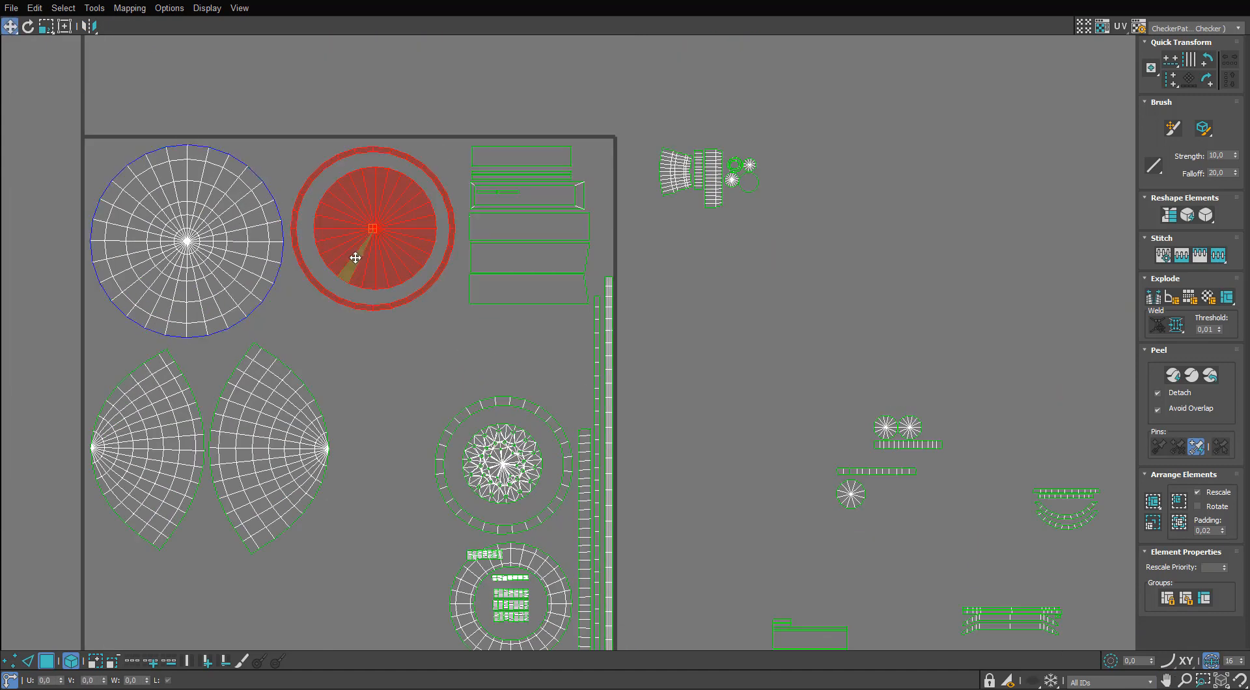
click(405, 391)
Move the smaller rectangular panels and the small ring cluster into the tile's free central area.
middle_drag(673, 564, 552, 303)
scroll(552, 302, down, 1)
scroll(552, 303, up, 1)
drag(623, 319, 744, 471)
drag(677, 368, 273, 87)
Move the small crescent strip group into the tile below the large rectangular panels.
middle_drag(375, 151, 356, 254)
scroll(357, 259, down, 2)
drag(853, 255, 759, 375)
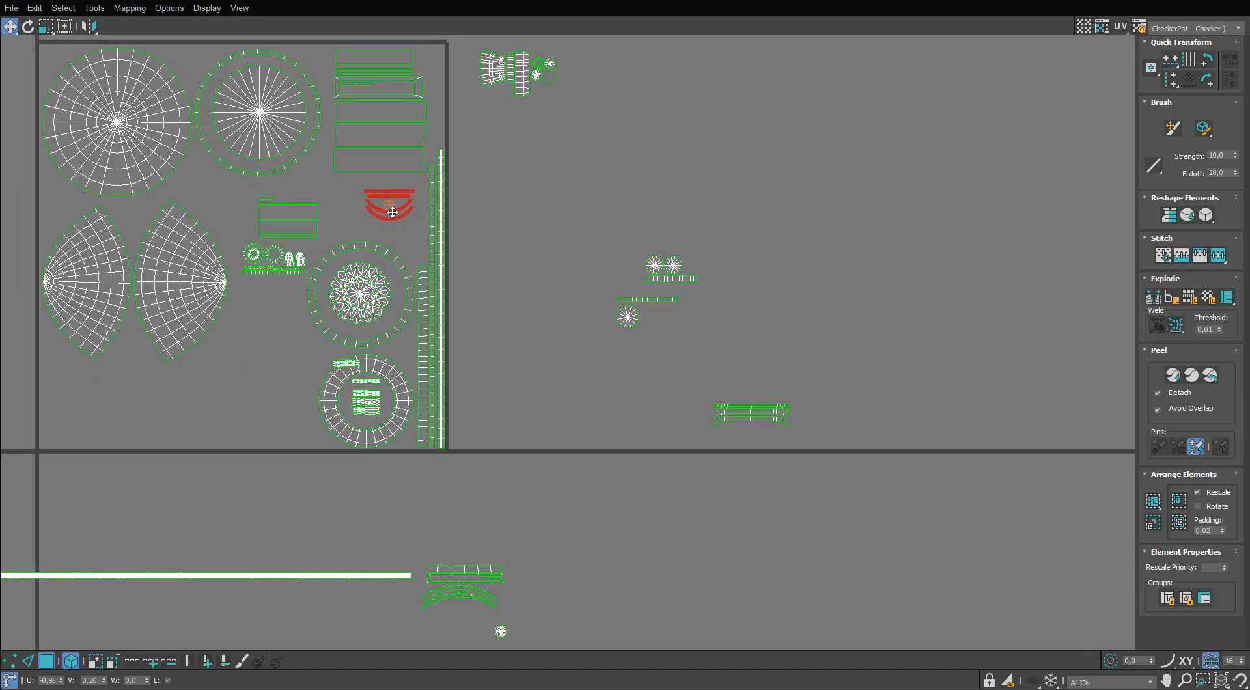
middle_drag(749, 415, 667, 369)
scroll(300, 174, up, 2)
Place the crescent group outside the tile and pull its overlapping straight and curved strips apart into separate copies.
middle_drag(300, 175, 290, 236)
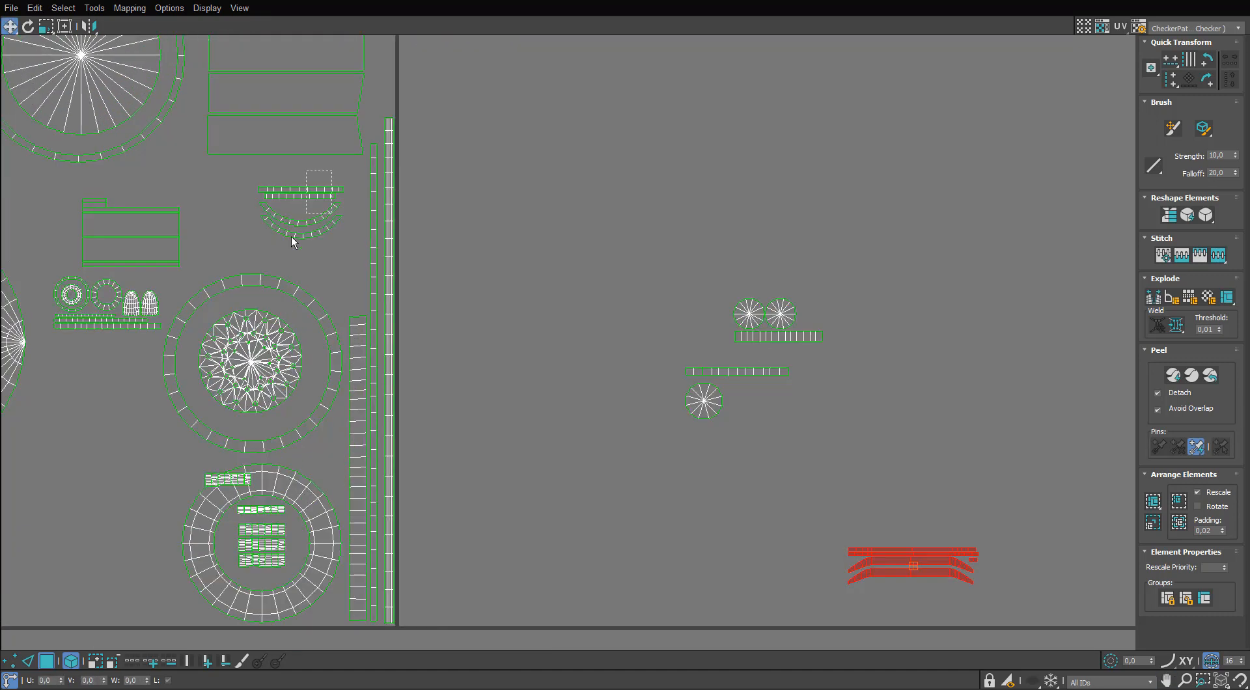
drag(291, 237, 577, 243)
scroll(577, 251, up, 3)
middle_drag(576, 251, 508, 420)
click(520, 423)
click(538, 282)
ctrl+click(540, 262)
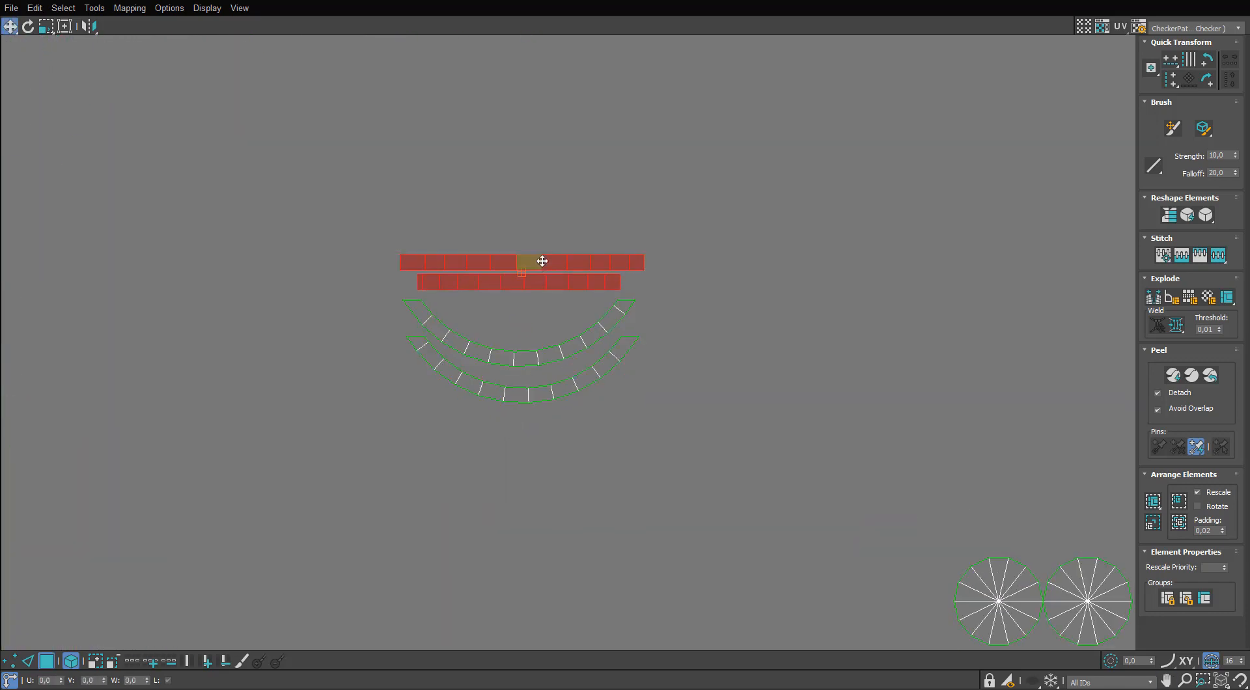
drag(536, 259, 536, 219)
click(545, 356)
ctrl+click(539, 394)
drag(522, 360, 523, 427)
drag(563, 390, 446, 405)
scroll(446, 405, down, 3)
middle_drag(653, 436, 560, 199)
scroll(559, 199, up, 1)
drag(618, 277, 599, 196)
key(ctrl+z)
click(635, 312)
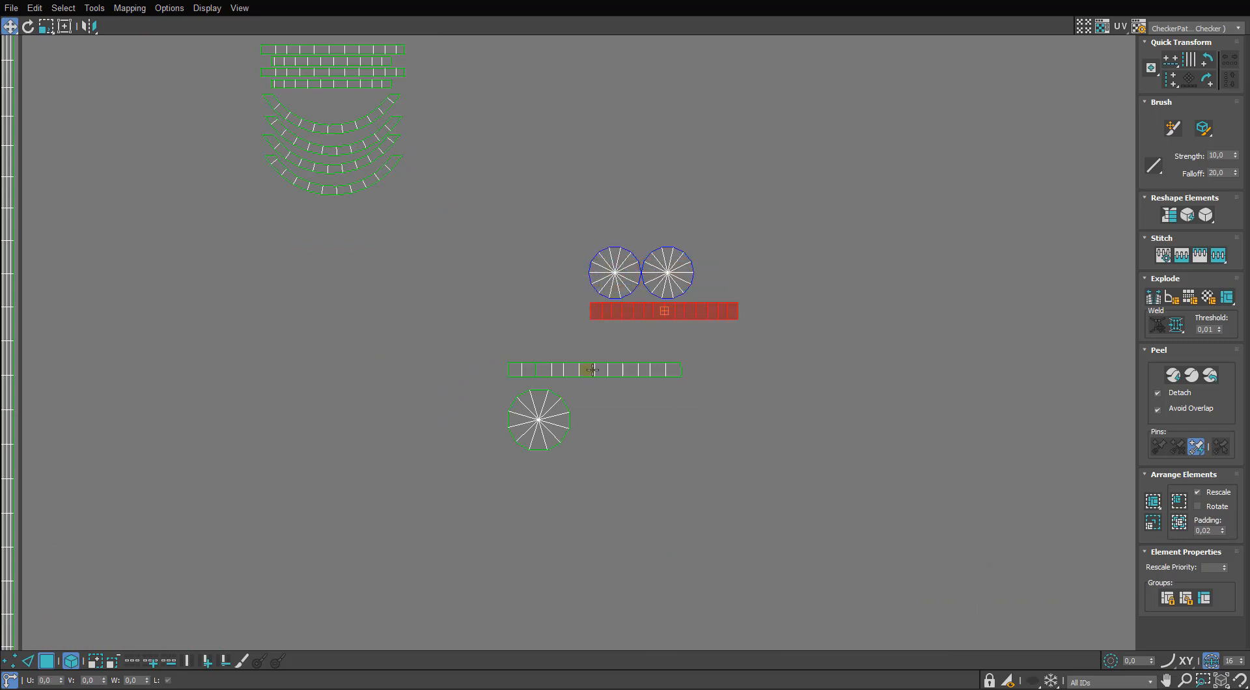
drag(588, 370, 623, 437)
middle_drag(559, 356, 509, 268)
scroll(510, 268, up, 1)
key(ctrl+z)
Pull one copy of the overlapping segmented strips off the stack and stitch its short end piece back on.
drag(510, 284, 613, 367)
scroll(607, 423, up, 1)
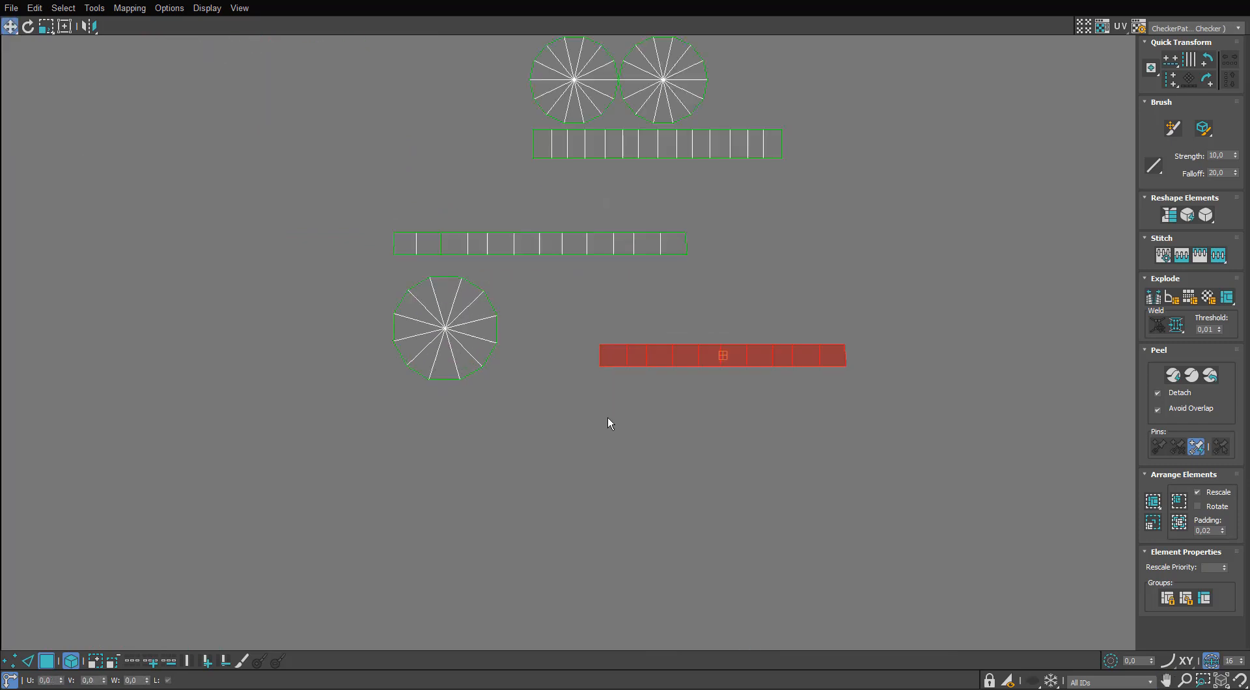
scroll(600, 410, up, 1)
key(2)
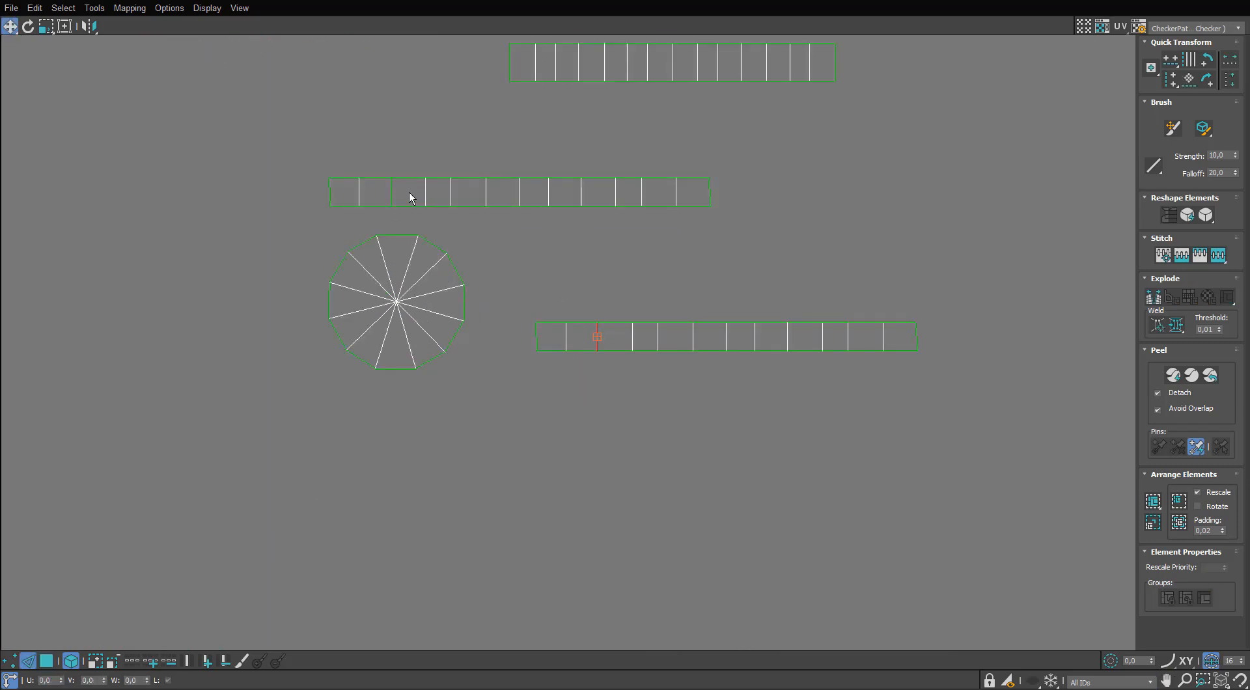
scroll(473, 238, down, 2)
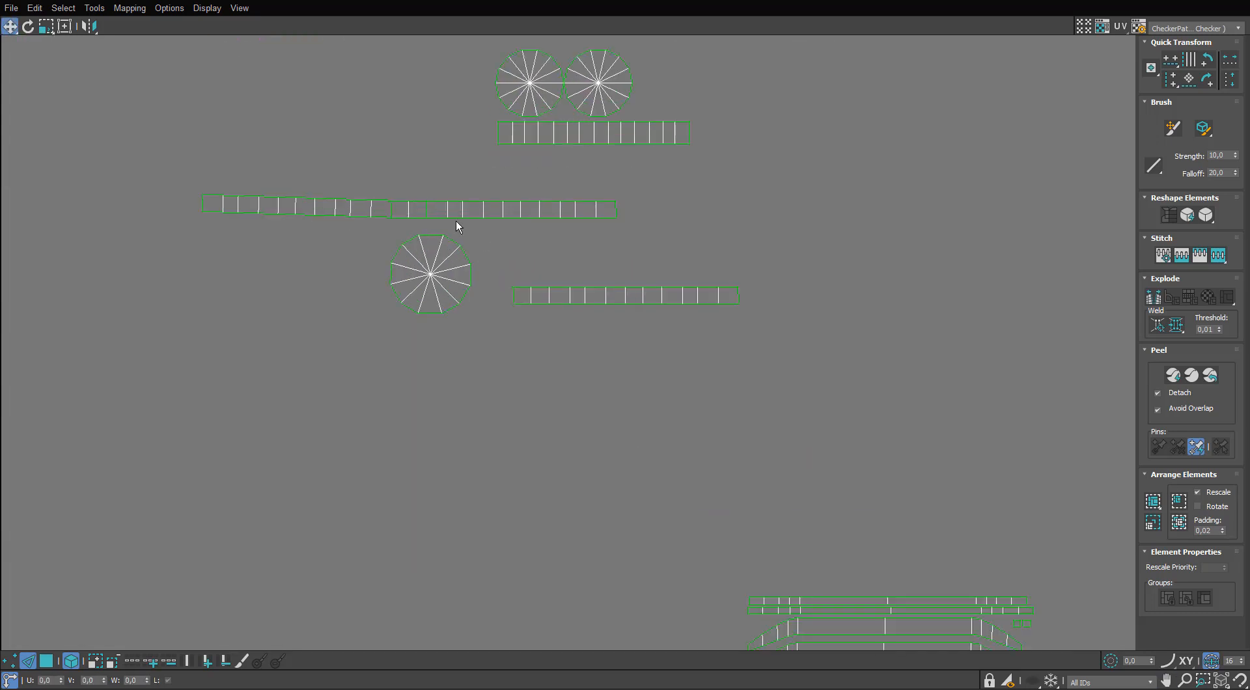
Spread the remaining overlapping segmented strips apart beside the small disc.
scroll(455, 217, down, 3)
middle_drag(455, 217, 482, 300)
scroll(482, 301, up, 2)
key(3)
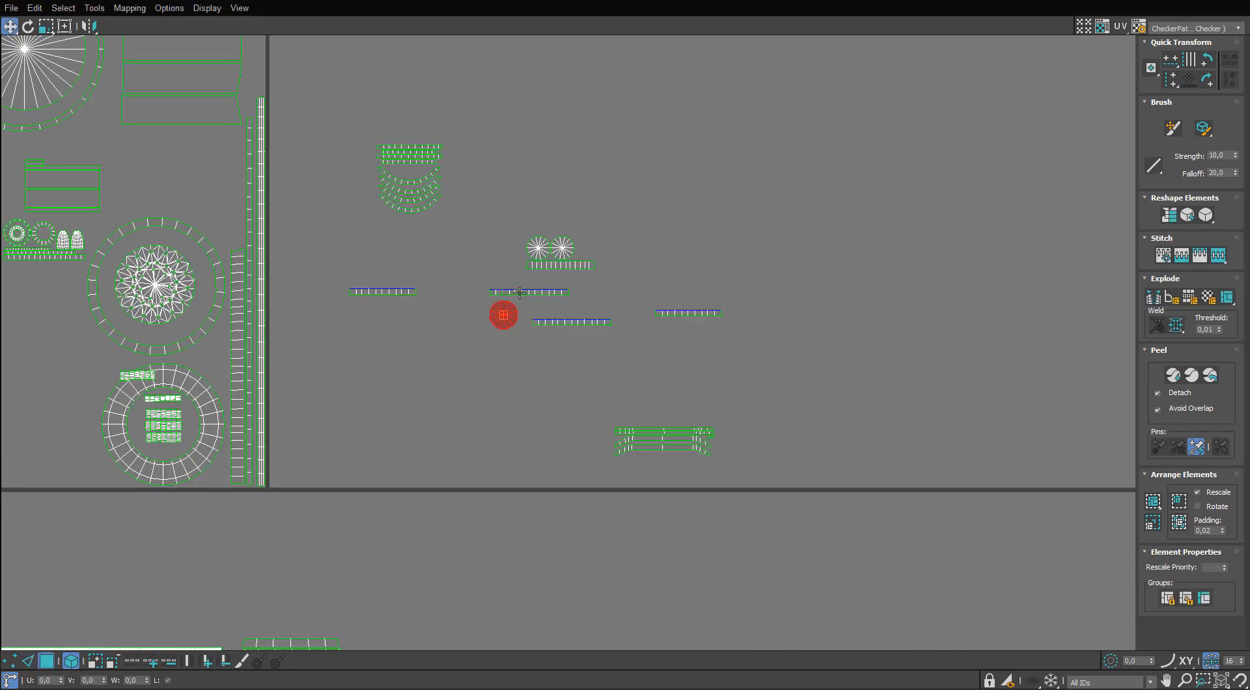
drag(462, 266, 462, 265)
scroll(501, 295, up, 3)
click(558, 295)
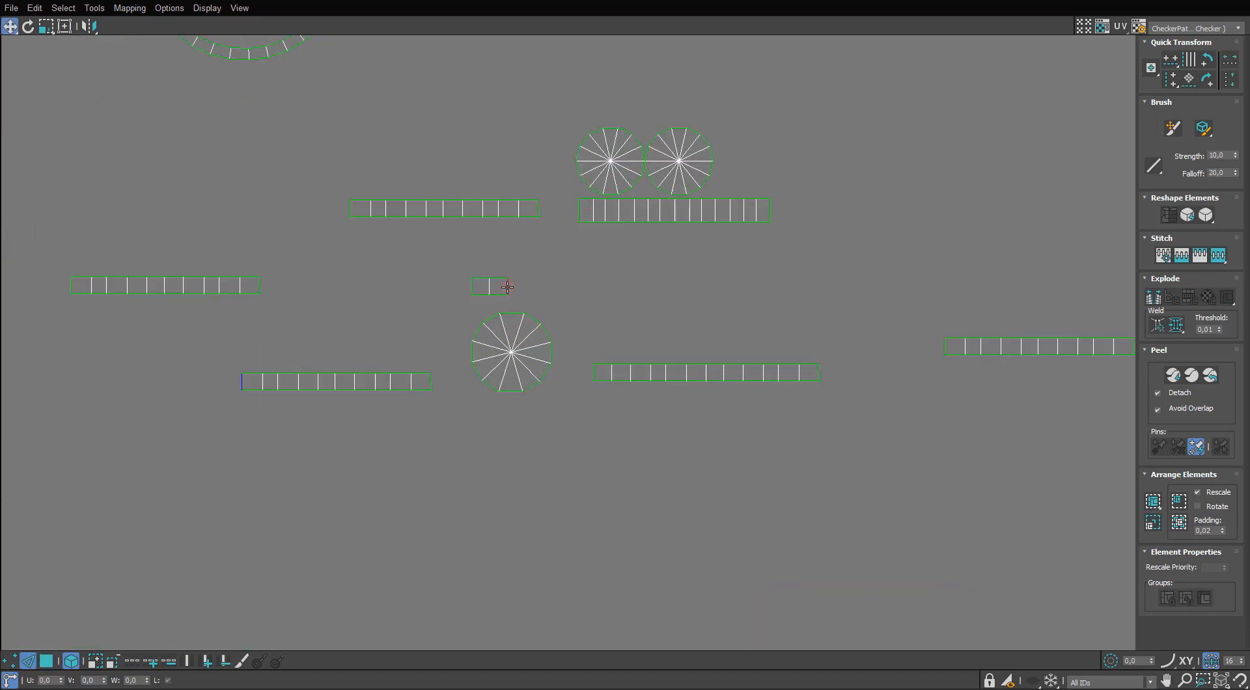
Stitch the short two-segment end pieces onto the remaining separated strips.
key(s)
click(349, 210)
middle_drag(425, 262, 393, 316)
key(s)
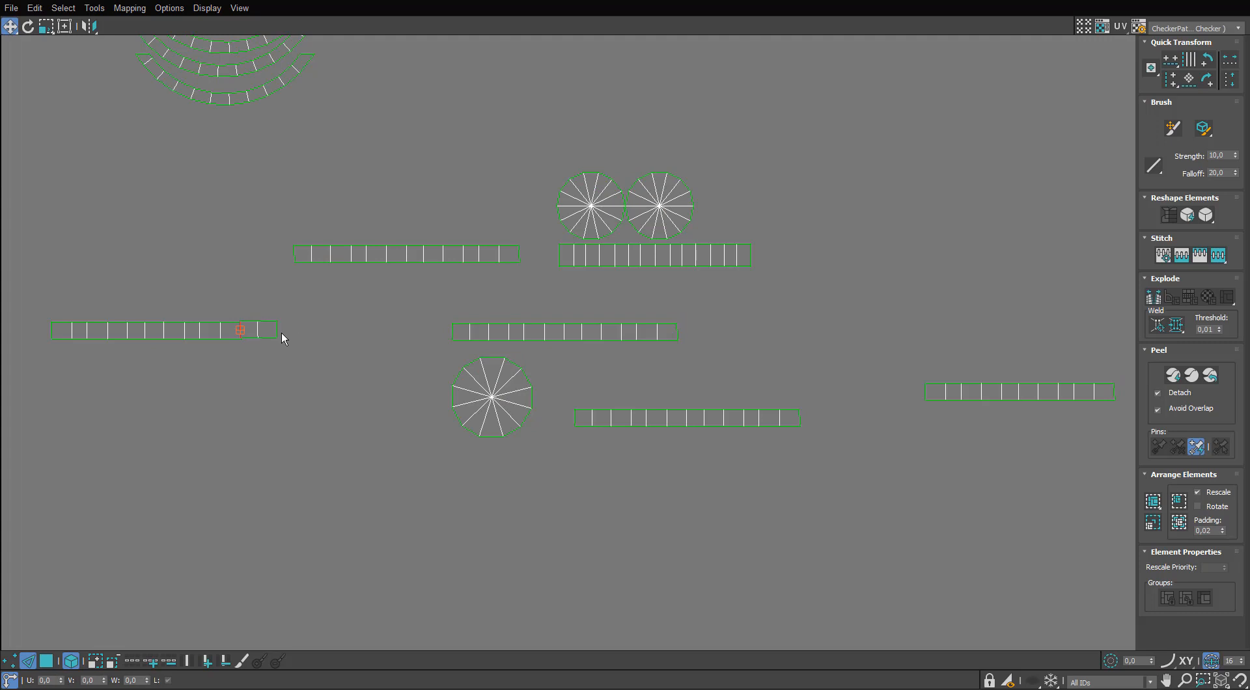
middle_drag(875, 352, 746, 352)
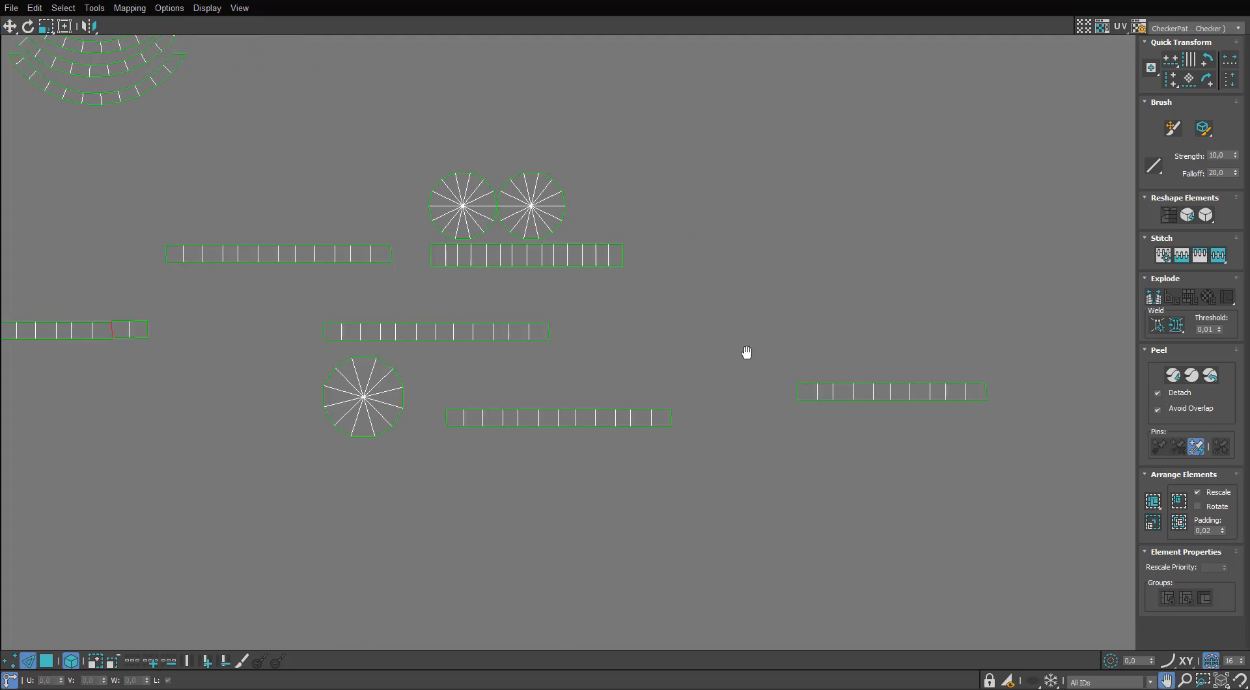
click(987, 391)
key(s)
Stack the five segmented strips in a column and spread the overlapping small discs in a row above them.
scroll(956, 412, down, 3)
scroll(955, 412, up, 3)
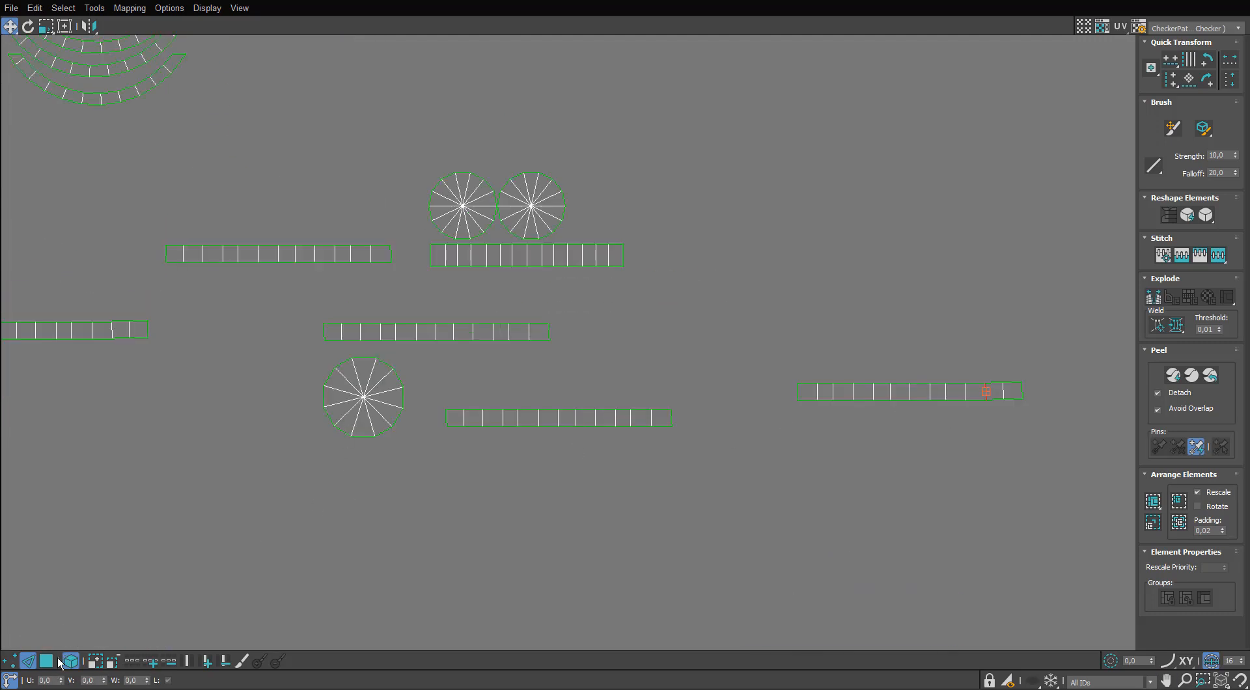
drag(339, 409, 251, 409)
drag(339, 403, 279, 509)
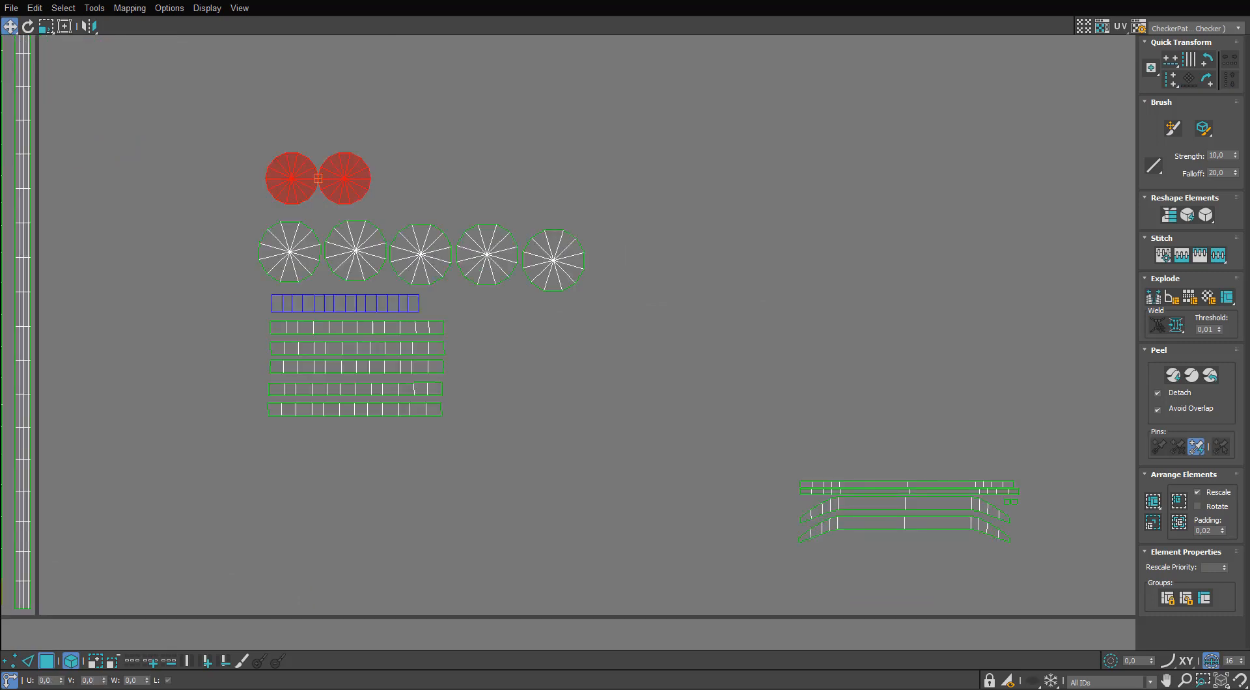
Separate one copy of the overlapping long straight and bracket-shaped strips by moving all four pieces above the stack.
middle_drag(825, 498, 432, 356)
scroll(432, 356, up, 4)
click(654, 324)
ctrl+click(649, 340)
ctrl+click(638, 367)
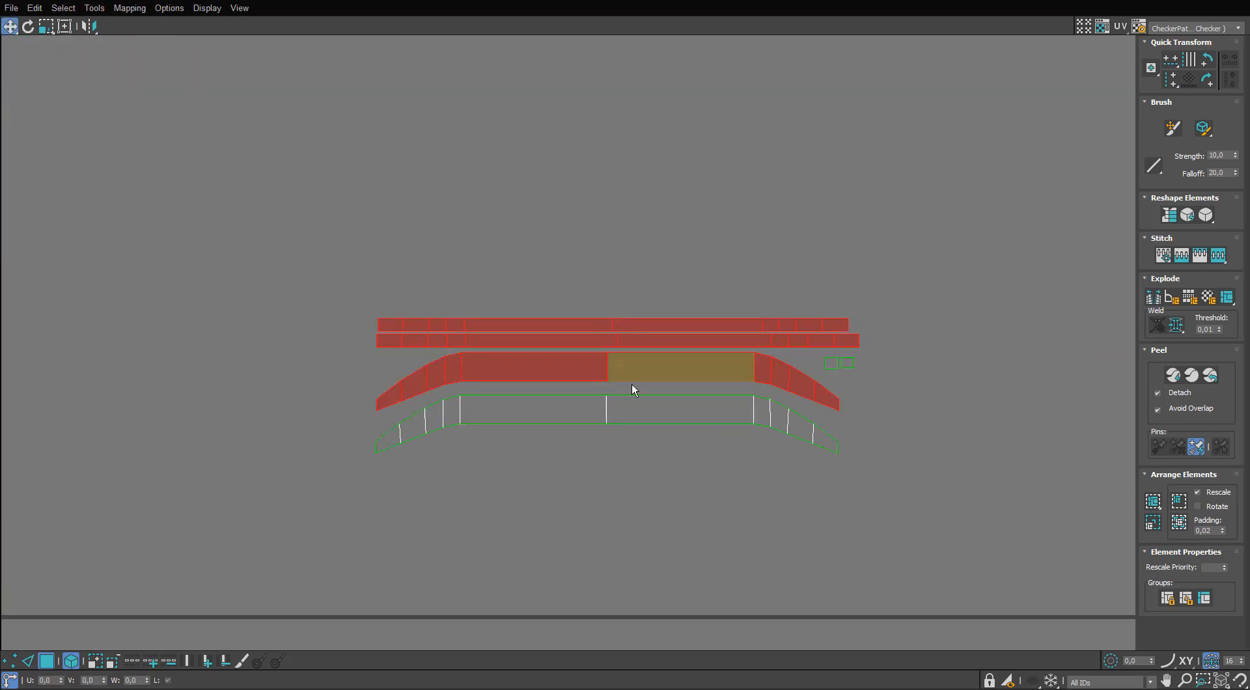
ctrl+click(635, 402)
shift+drag(640, 397, 642, 247)
Separate a second copy of the four straight and bracket-shaped strips by moving it to the right of the stack.
click(676, 327)
ctrl+click(679, 341)
ctrl+click(669, 367)
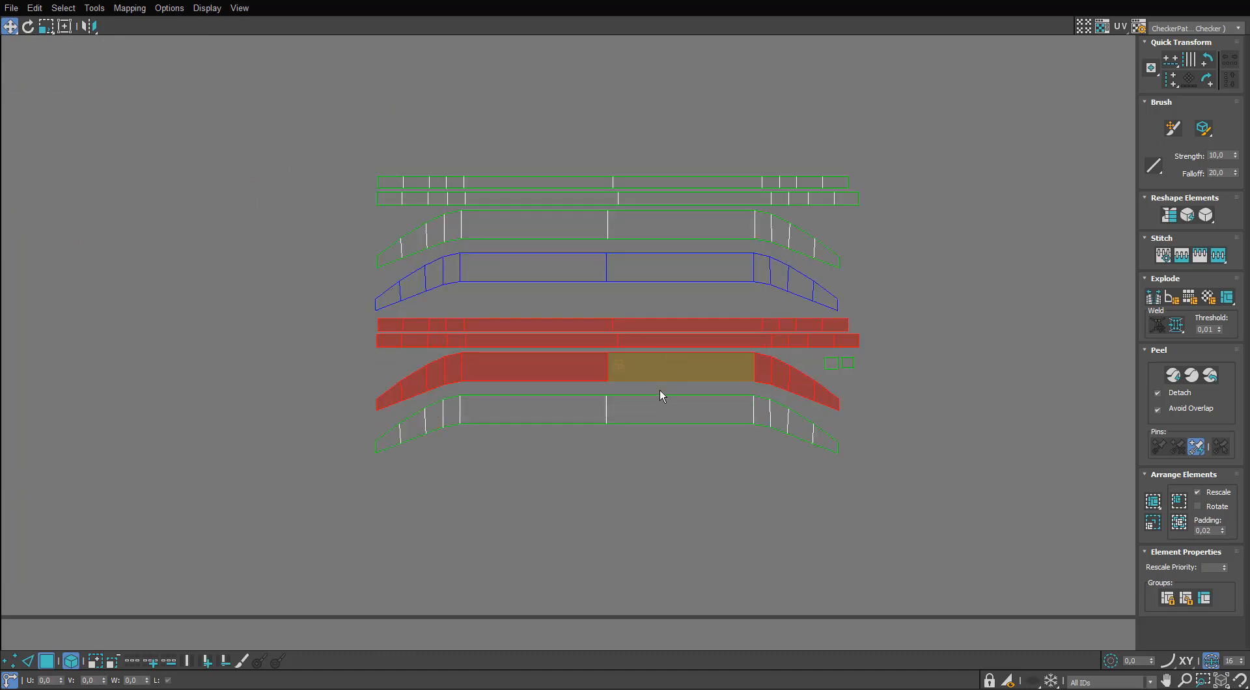
ctrl+click(684, 401)
middle_drag(685, 401, 505, 458)
shift+drag(505, 457, 1014, 458)
middle_drag(465, 449, 396, 458)
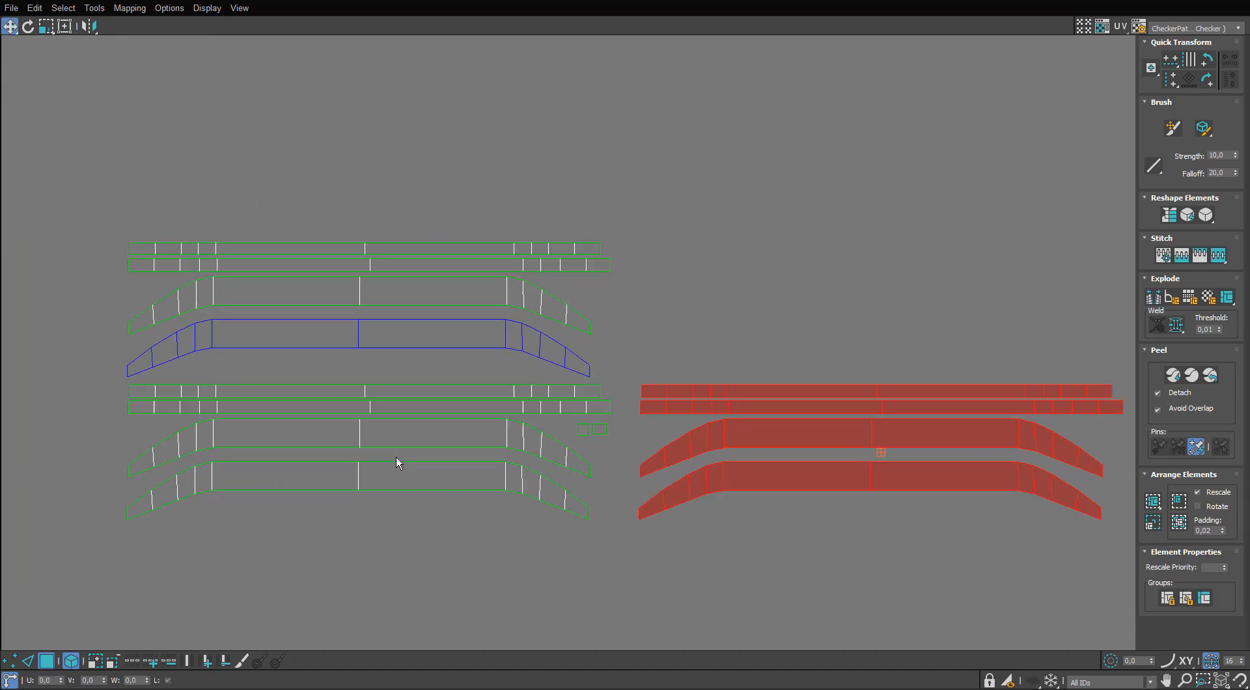
Try to move another copy of the four straight and bracket-shaped strips away from the stack and undo the move.
ctrl+click(449, 393)
ctrl+click(442, 406)
ctrl+click(427, 434)
ctrl+click(421, 479)
drag(421, 479, 833, 347)
key(ctrl+z)
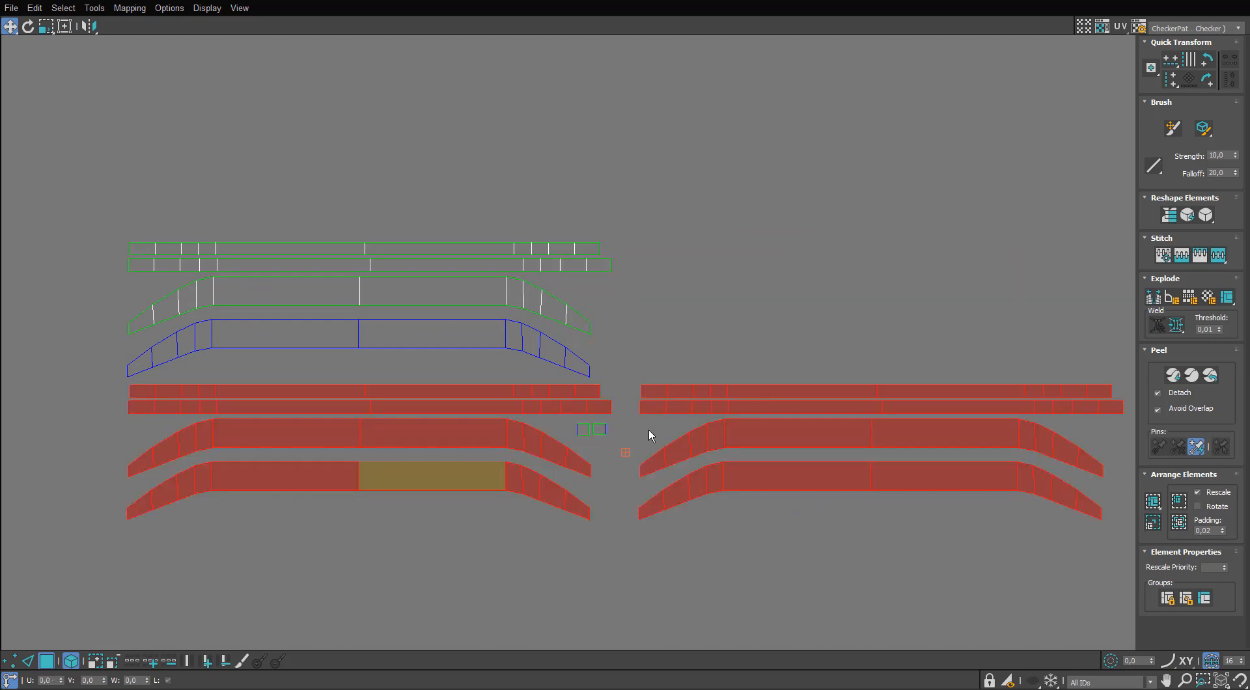
Move another copy of the four straight and bracket-shaped strips above the second stack, and separate the overlapping small squares into a row.
alt+drag(715, 366, 645, 518)
drag(507, 469, 1008, 334)
click(441, 473)
middle_drag(431, 511, 317, 492)
drag(505, 408, 466, 414)
drag(479, 413, 490, 426)
scroll(103, 510, up, 5)
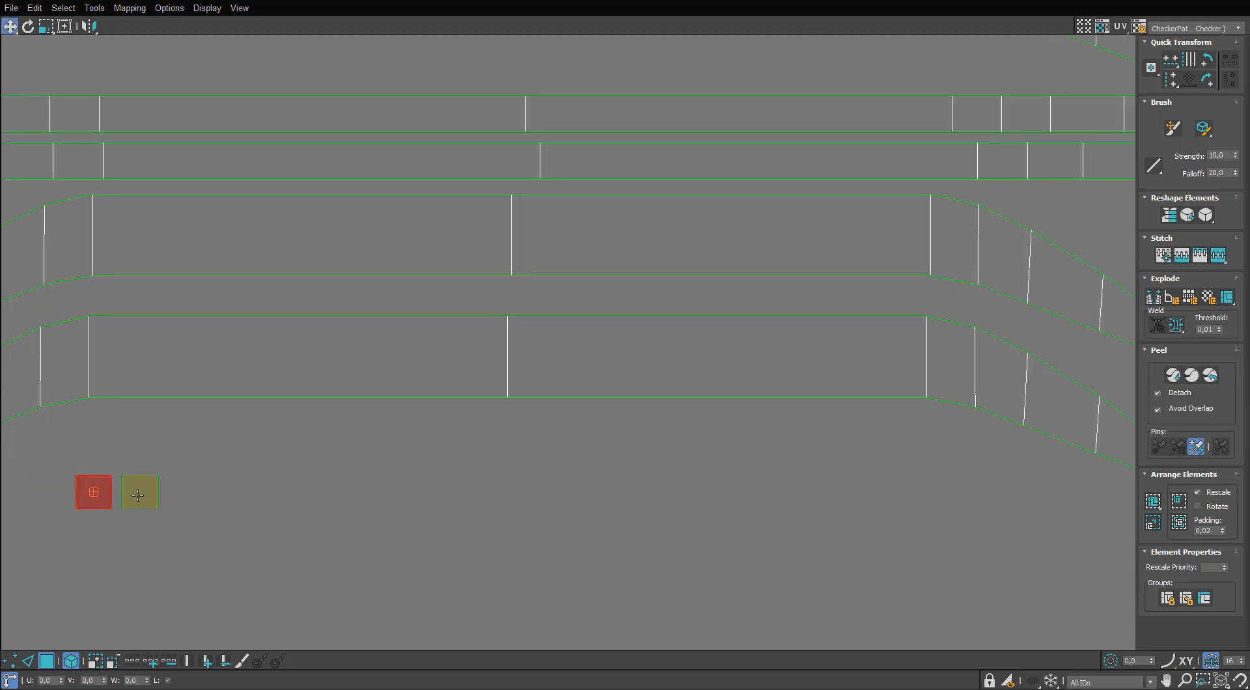
drag(111, 507, 192, 507)
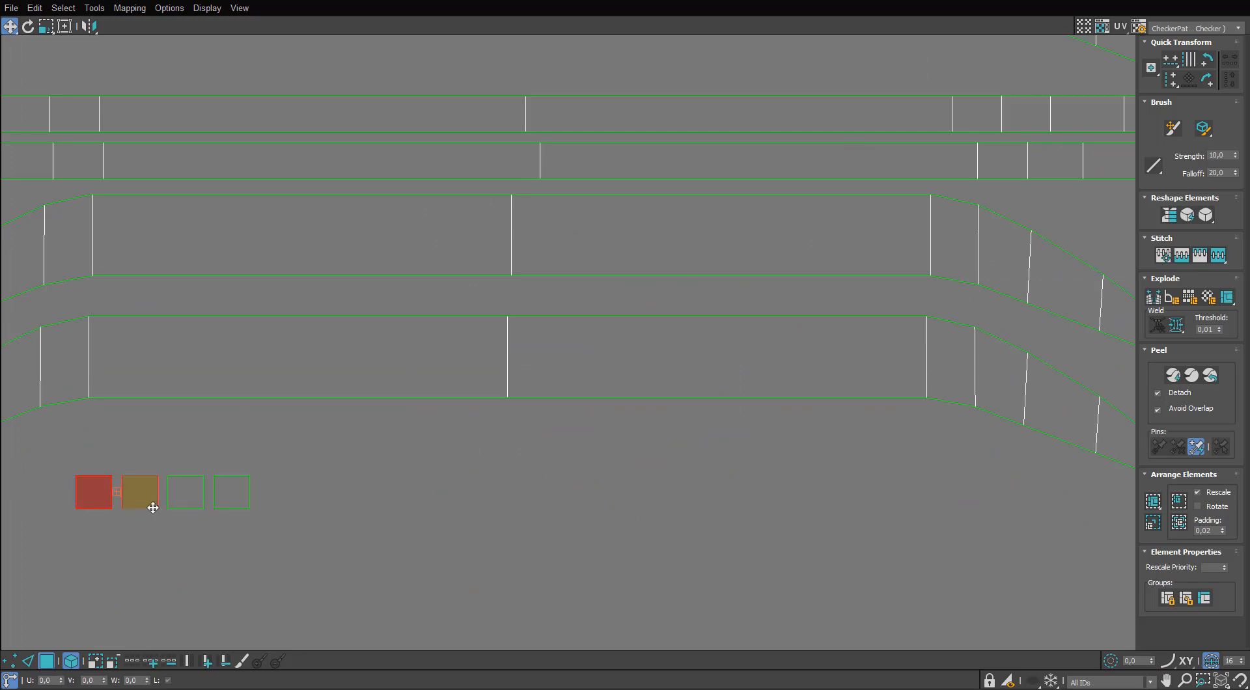
Try moving islands around the arched strips and the cable strip to check for overlapping copies, and undo both moves.
scroll(153, 508, down, 10)
scroll(530, 372, up, 6)
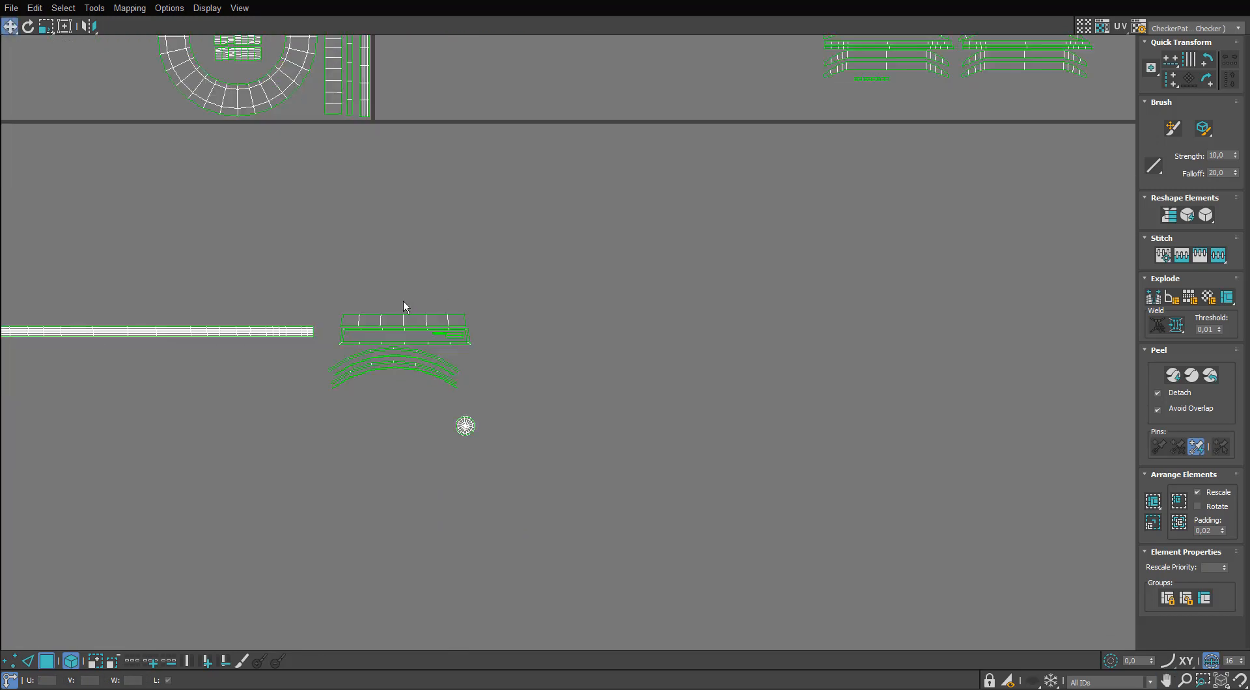
scroll(420, 302, up, 2)
drag(418, 326, 421, 245)
key(ctrl+z)
middle_drag(418, 382, 655, 373)
scroll(407, 339, up, 2)
drag(402, 333, 404, 363)
key(ctrl+z)
middle_drag(630, 427, 622, 405)
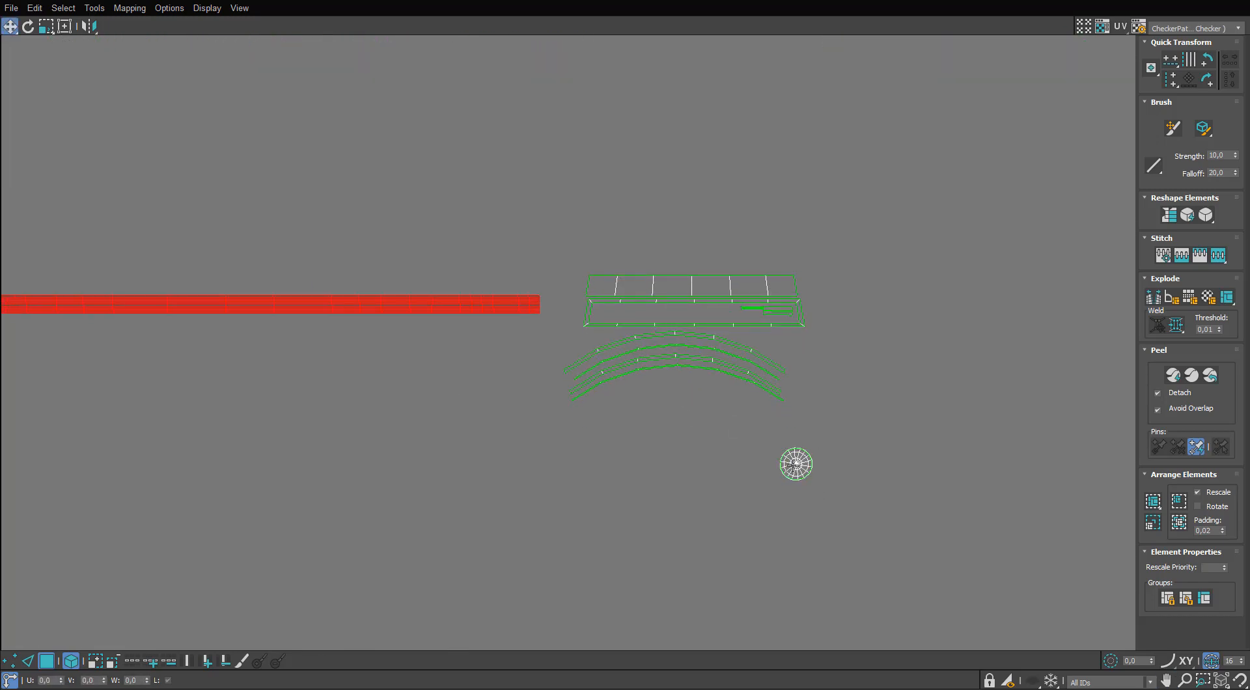
Separate the two overlapping radial discs below the arched strips and place them side by side.
drag(794, 464, 717, 482)
key(ctrl+z)
scroll(801, 470, up, 3)
middle_drag(801, 470, 775, 402)
shift+drag(764, 399, 682, 398)
shift+drag(756, 396, 595, 395)
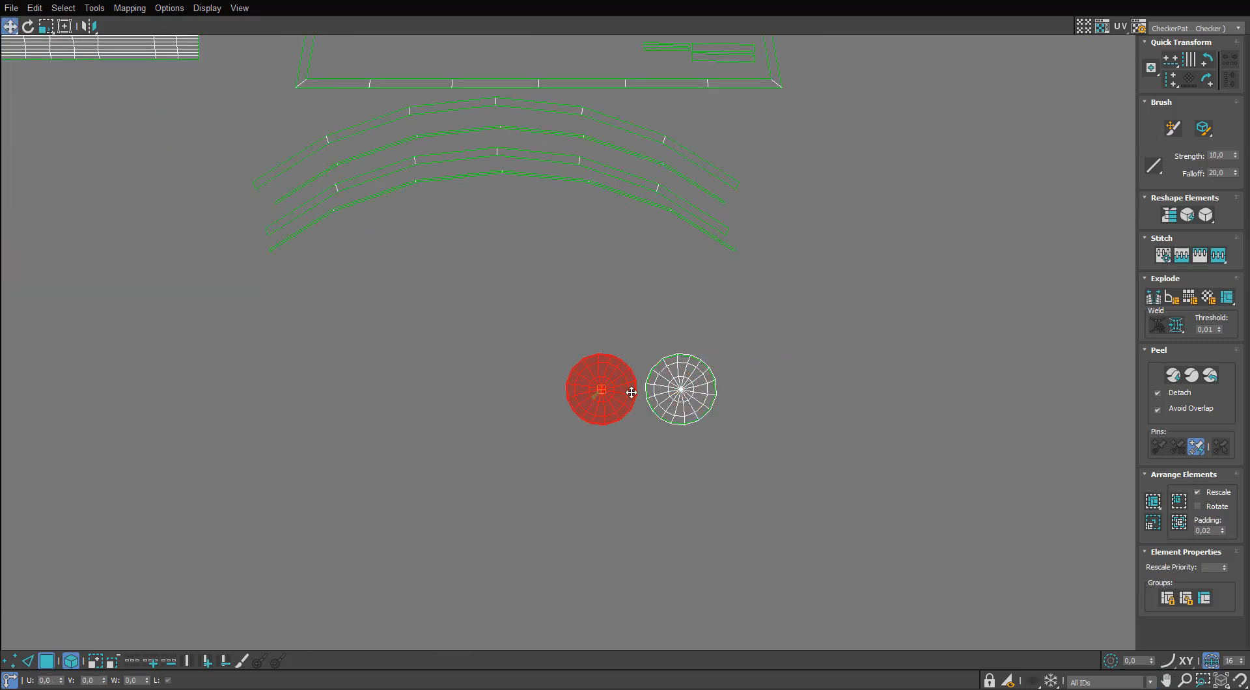
click(703, 553)
Move both stacks of straight and bracket-shaped strips into the UV tile's empty lower-left area.
scroll(703, 554, down, 10)
middle_drag(797, 196, 749, 242)
drag(956, 297, 807, 415)
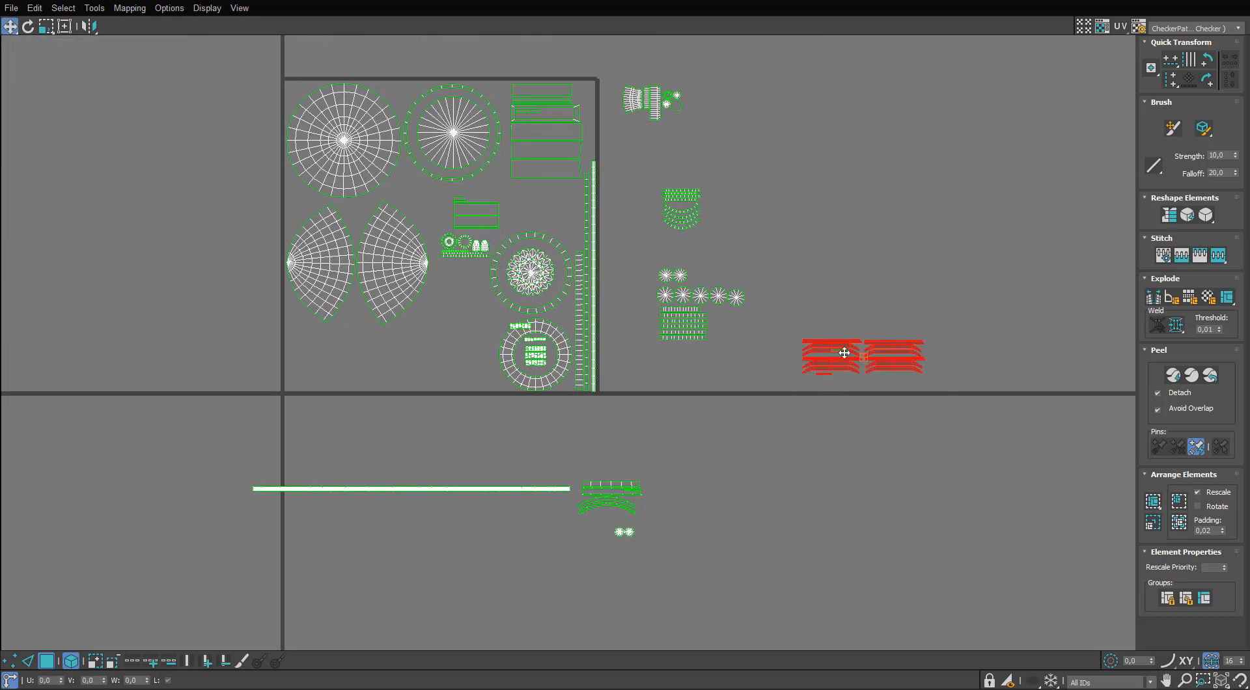
drag(834, 351, 332, 359)
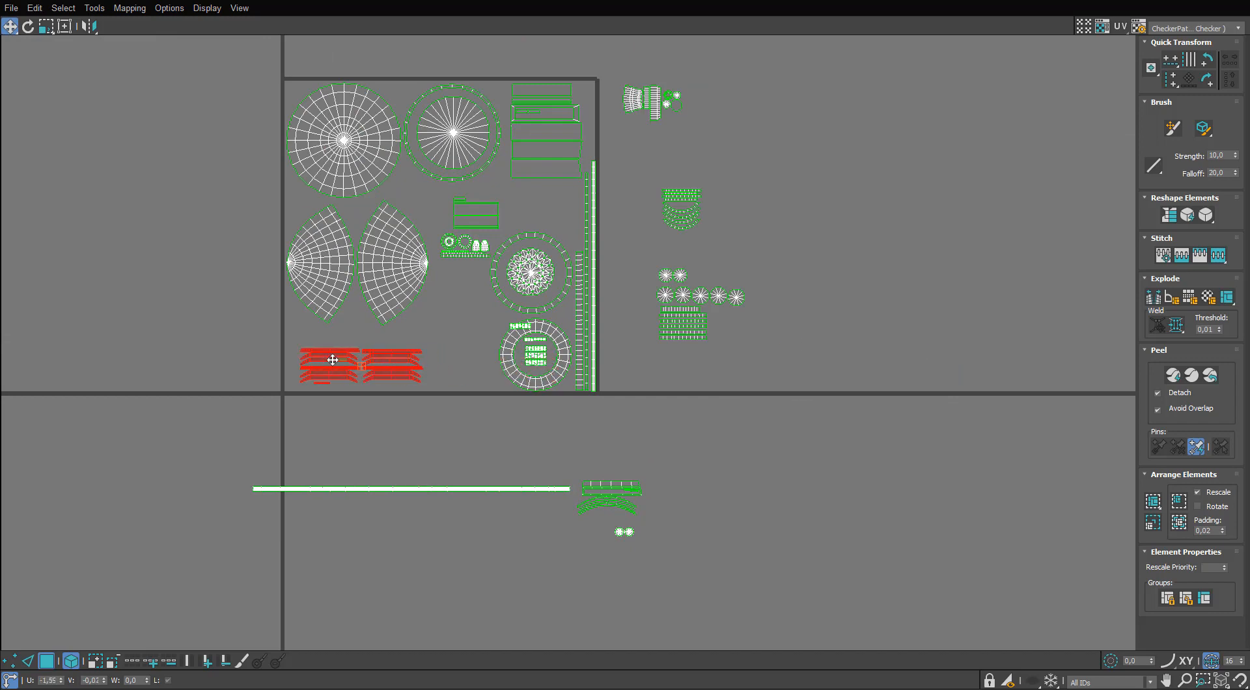
Move the group of fan-shaped and ribbed panels with small discs into the tile, between the rectangular panels and the upper ring.
middle_drag(633, 253, 713, 345)
scroll(723, 306, up, 3)
click(717, 118)
middle_drag(725, 232, 741, 298)
drag(855, 115, 715, 224)
drag(740, 183, 555, 358)
Move the group of radial discs and segmented strips into the tile, beside the lower ring.
middle_drag(807, 456, 833, 284)
drag(789, 414, 789, 414)
drag(830, 397, 447, 426)
Place the two end discs of the row above the smaller disc pair, and shift the whole disc and strip group slightly.
scroll(457, 400, up, 2)
click(537, 365)
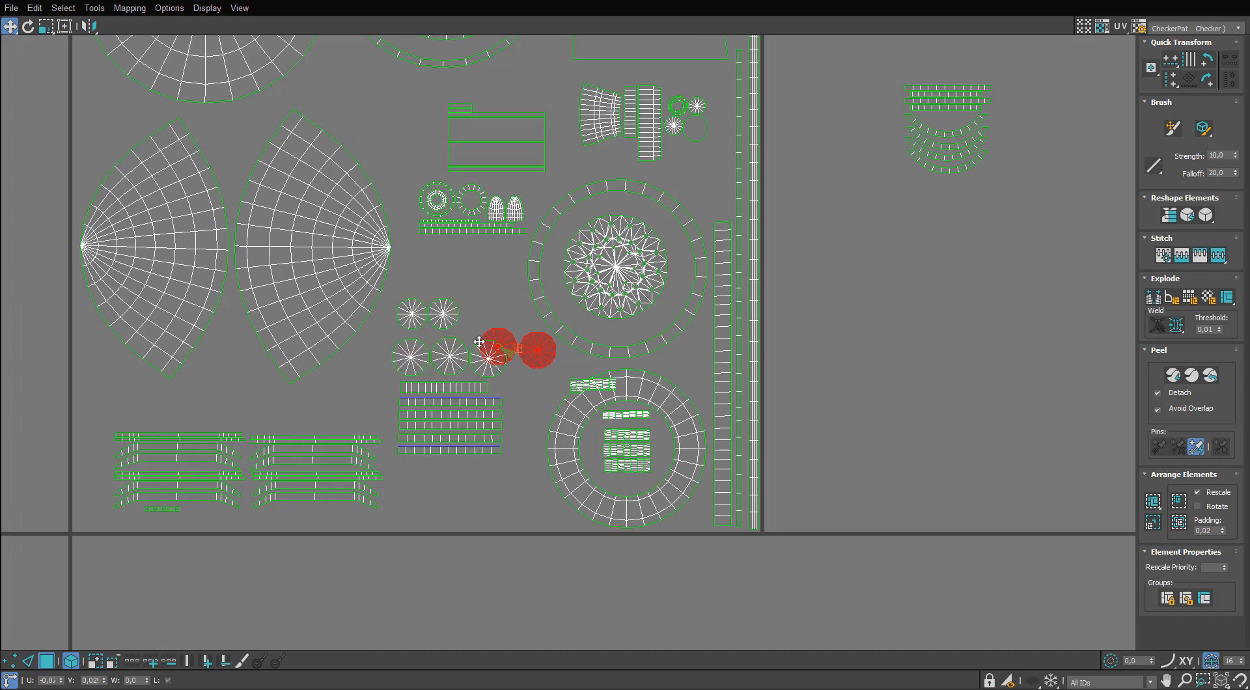
drag(478, 342, 423, 277)
middle_drag(421, 273, 417, 336)
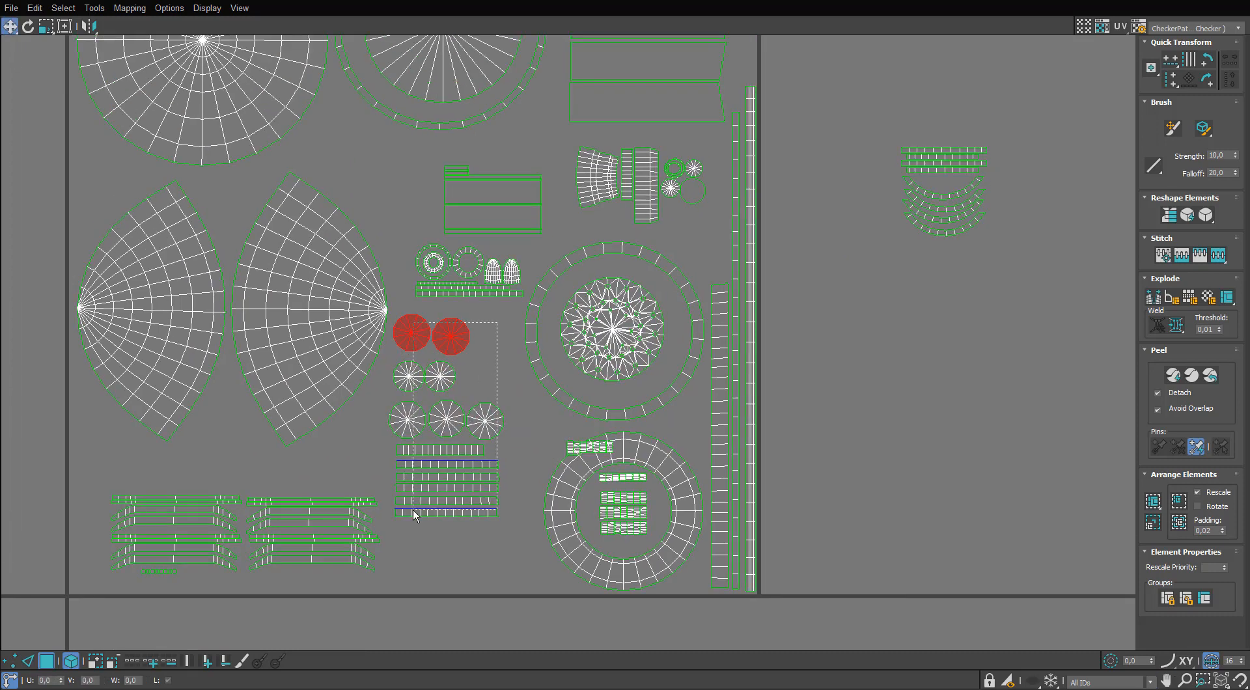
drag(413, 509, 449, 527)
scroll(798, 259, down, 2)
middle_drag(797, 259, 816, 280)
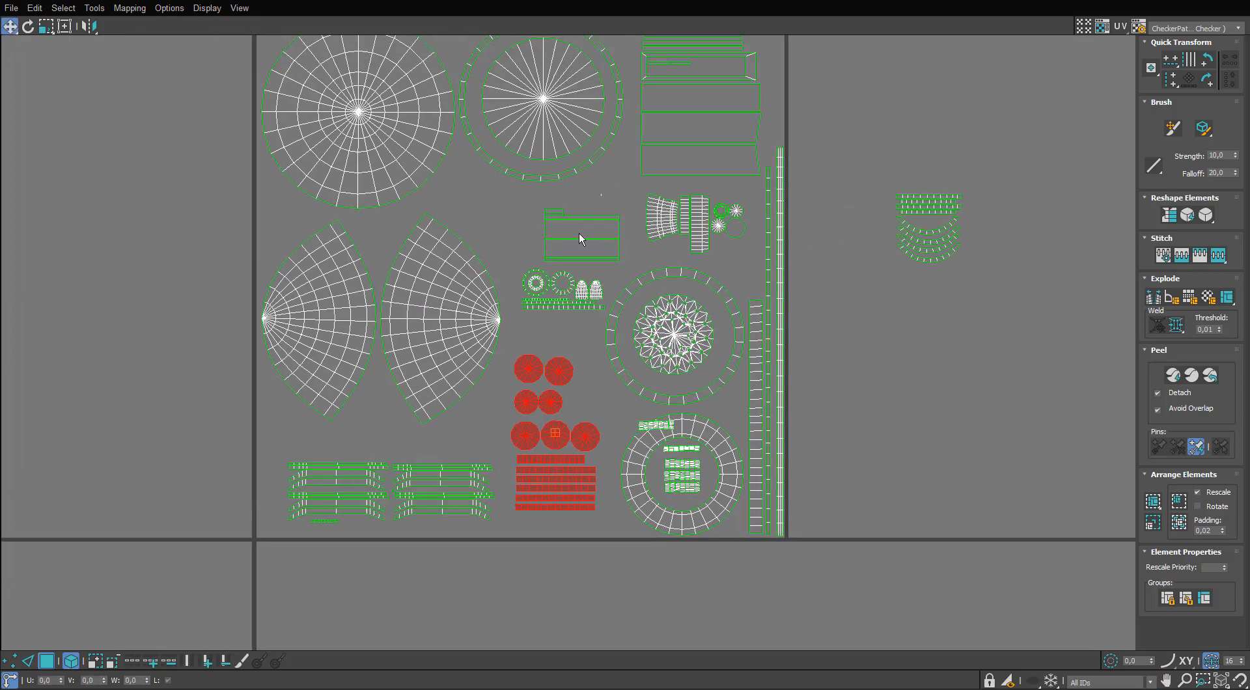
Move the rectangular panels and small rings down above the disc stack, and align the panels with the column's left side.
drag(599, 194, 523, 329)
drag(597, 258, 590, 286)
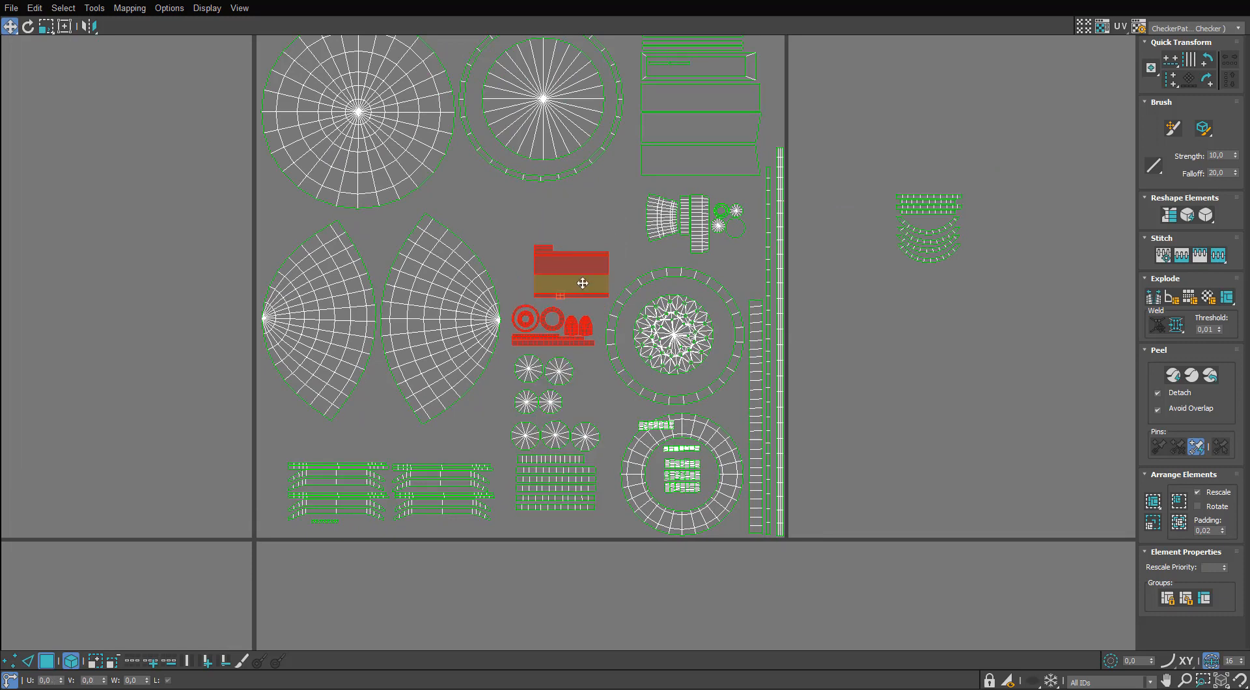
scroll(583, 281, up, 3)
drag(657, 196, 528, 323)
ctrl+drag(605, 196, 509, 218)
drag(527, 261, 470, 270)
scroll(459, 280, down, 2)
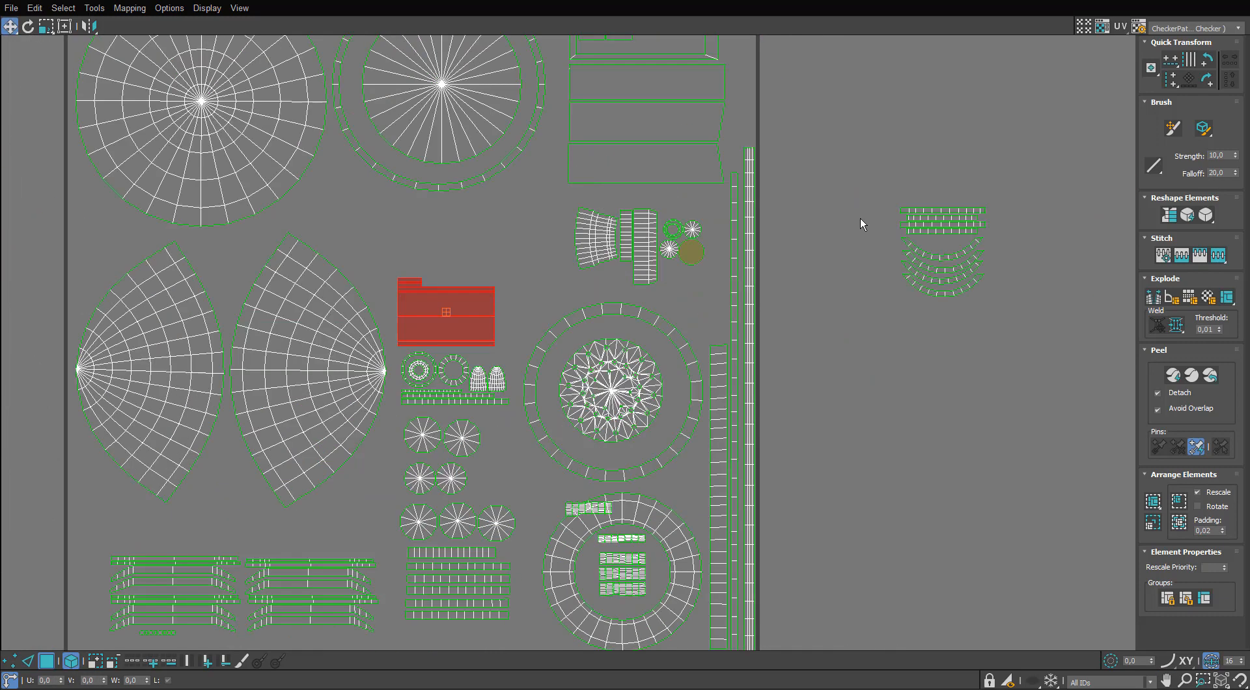
Move the group of segmented straight and curved strips into the tile, in the gap beside the fan-shaped panel.
drag(1012, 164, 919, 304)
drag(931, 259, 505, 247)
click(806, 293)
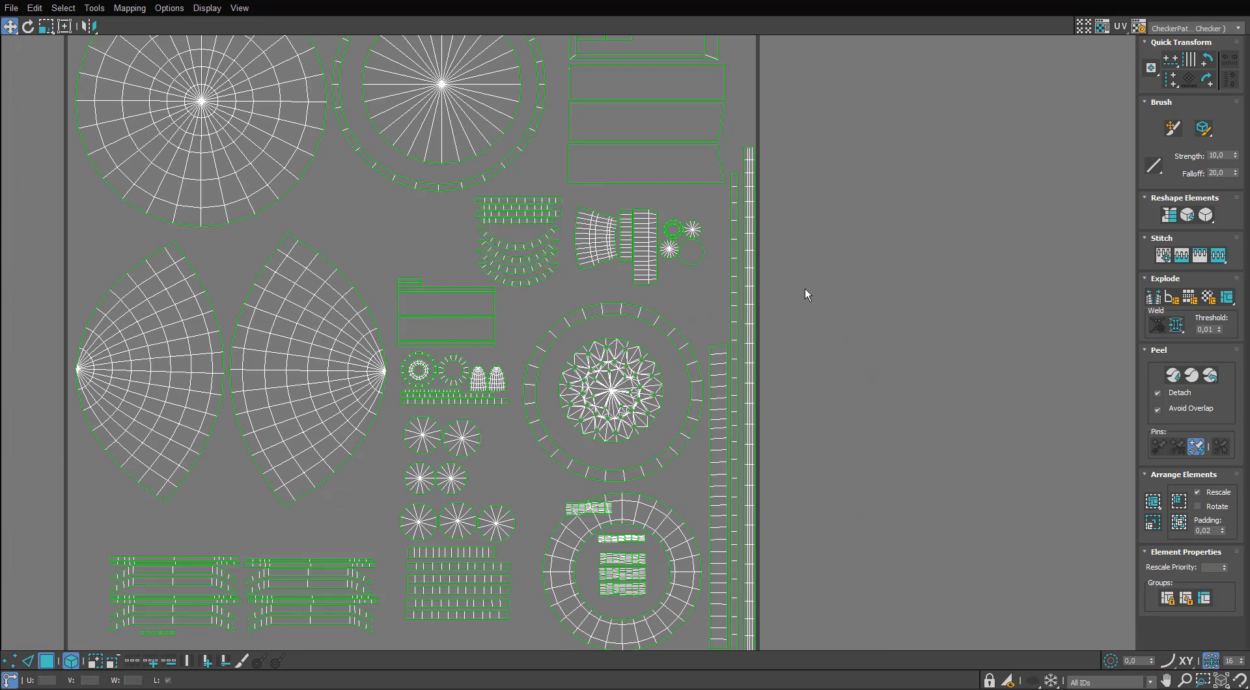
Move the arched strips, long panels and two small discs into the tile, between the large radial ring and the leaf-shaped islands.
scroll(806, 293, down, 4)
middle_drag(829, 377, 841, 419)
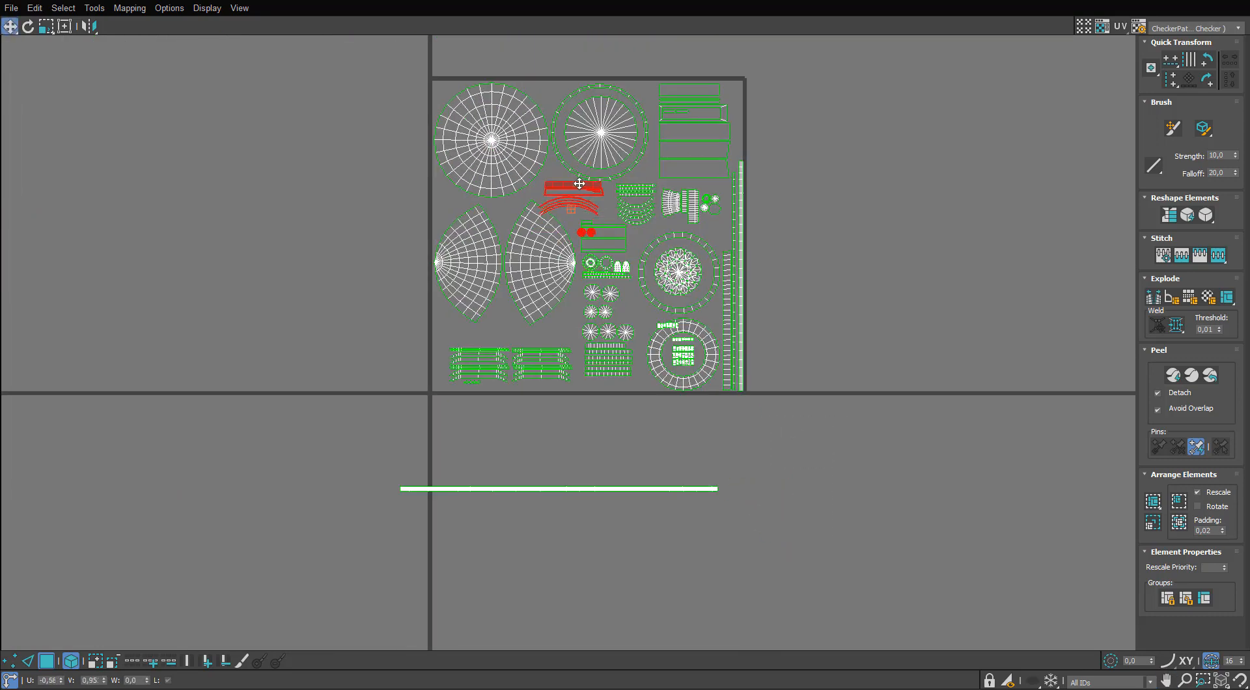
scroll(578, 183, up, 5)
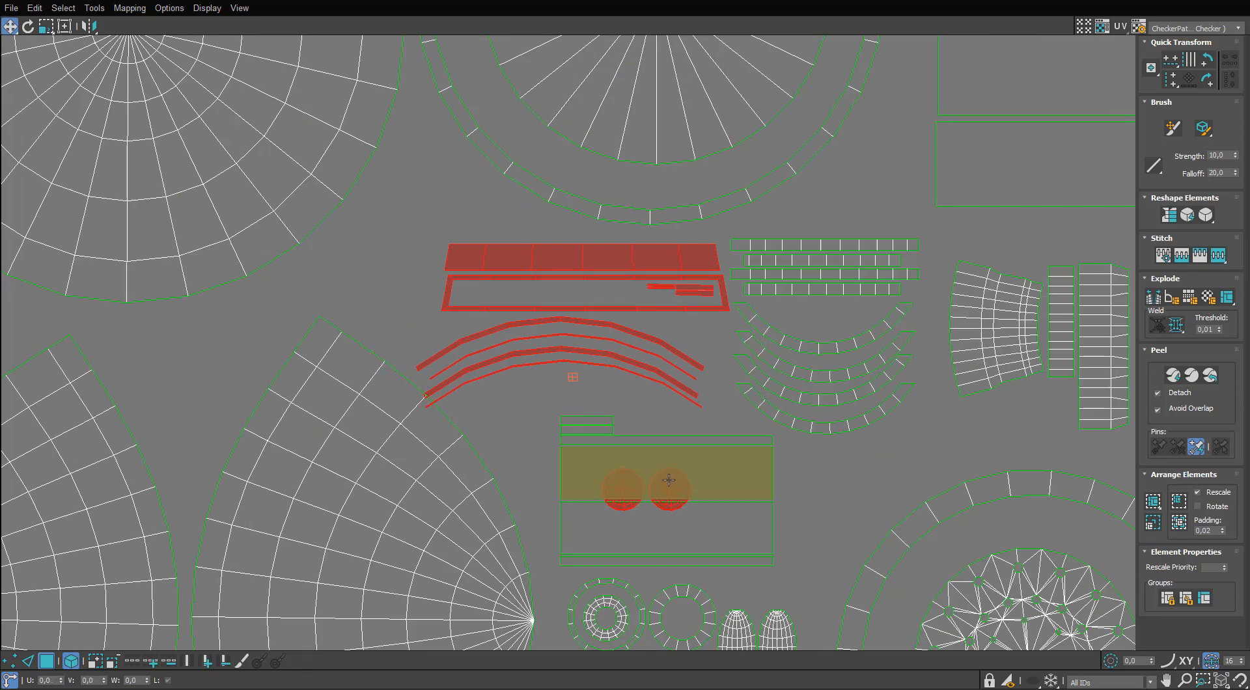
Rotate the pair of small discs into a vertical column and place it left of the arched strips.
drag(752, 414, 615, 490)
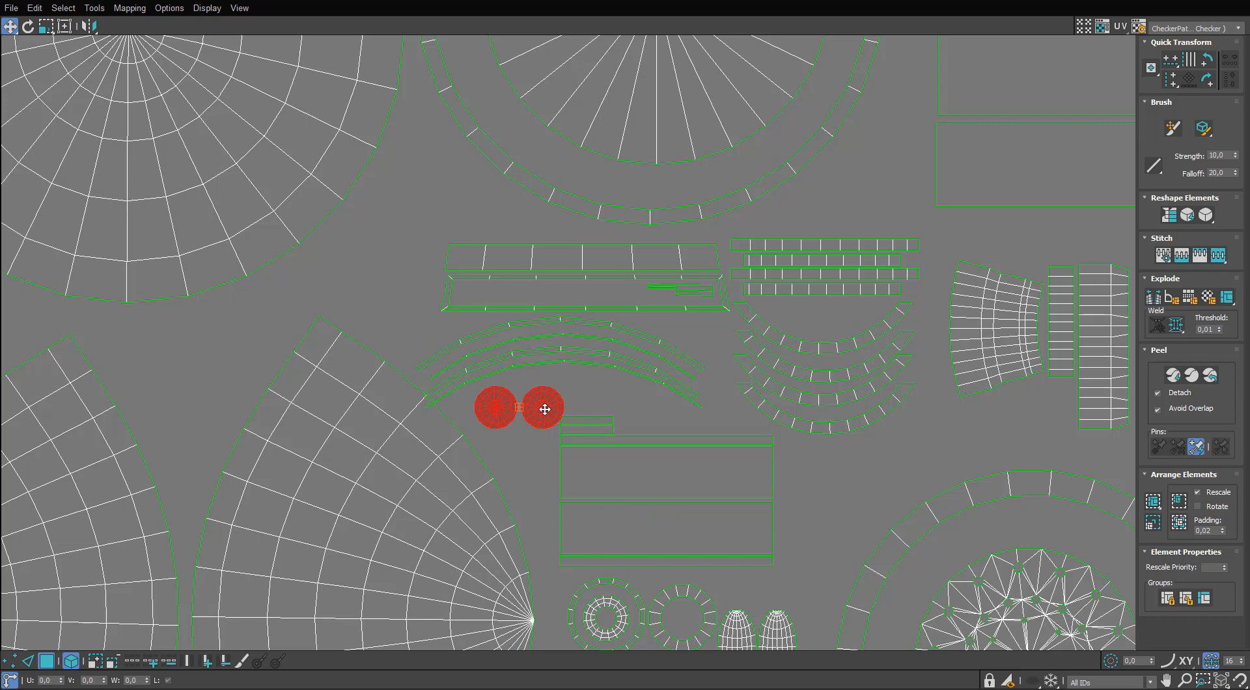
key(e)
drag(544, 408, 376, 250)
key(w)
click(456, 212)
Rotate the cable strip to vertical and move it against the tile's right edge.
scroll(455, 213, down, 4)
middle_drag(456, 214, 509, 242)
scroll(456, 228, down, 1)
scroll(509, 241, down, 2)
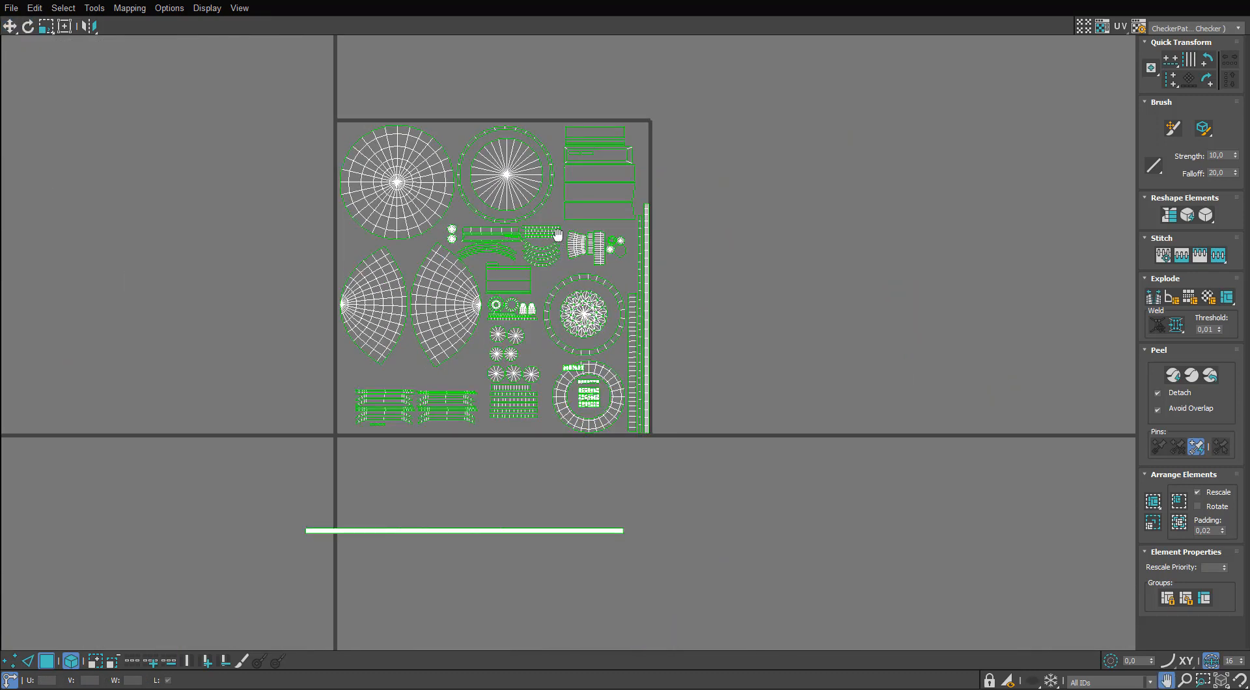
scroll(563, 270, up, 2)
drag(561, 626, 450, 680)
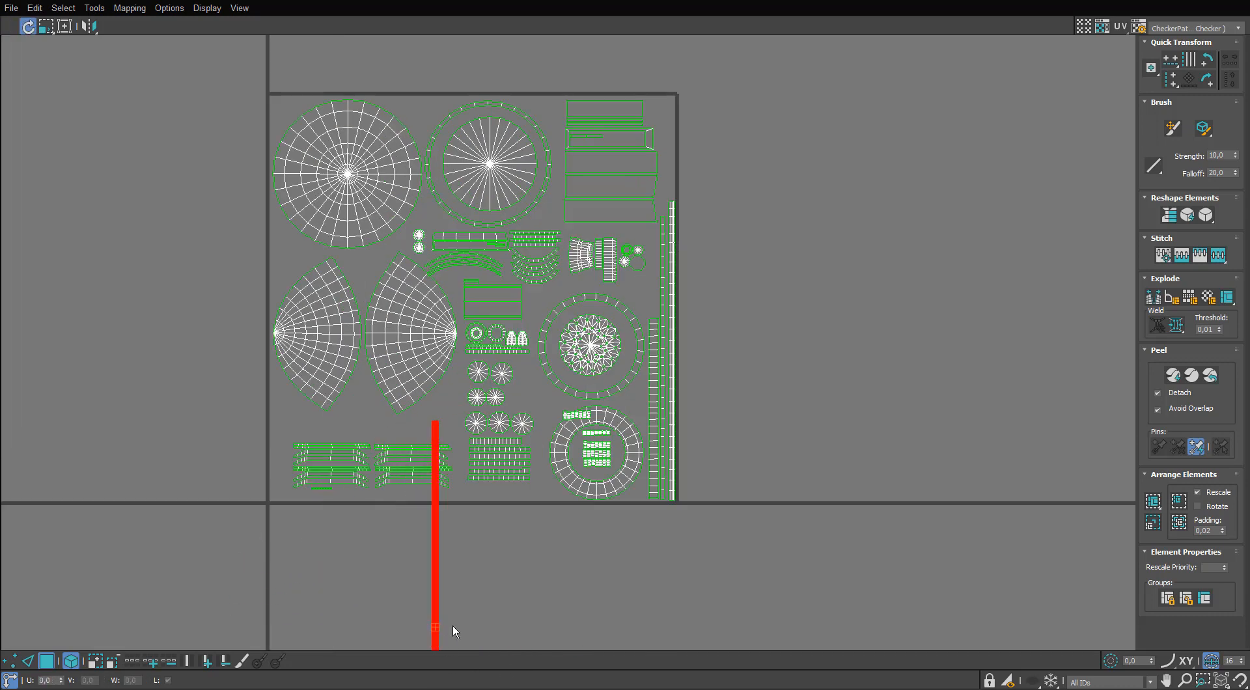
key(w)
drag(434, 605, 671, 280)
scroll(671, 273, up, 2)
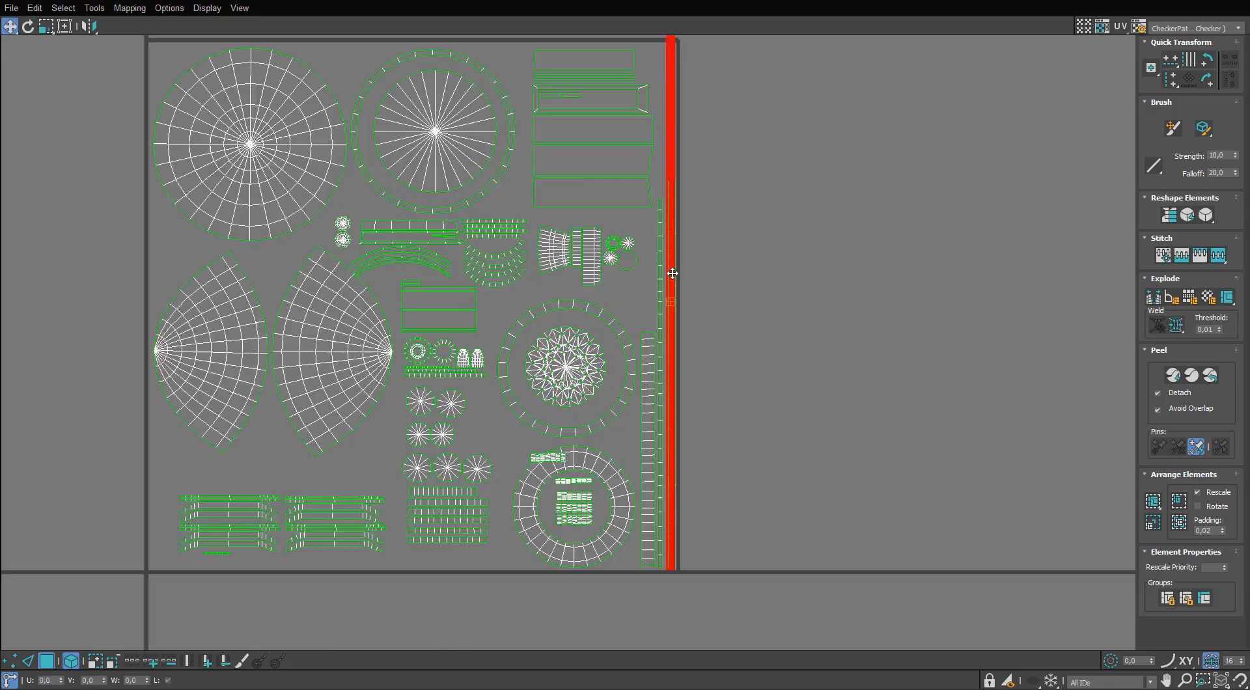
Adjust the cable strip's scale slightly and align its lower end with the tile's bottom-right corner.
scroll(658, 195, up, 3)
key(q)
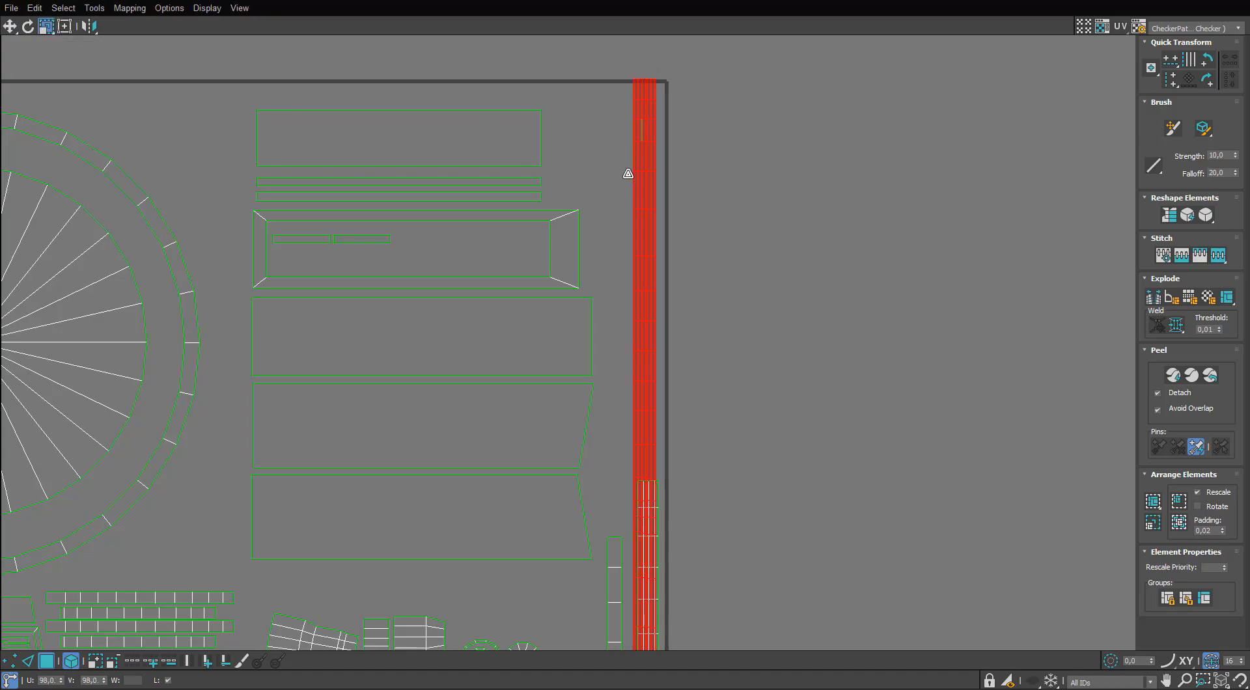
scroll(627, 173, down, 8)
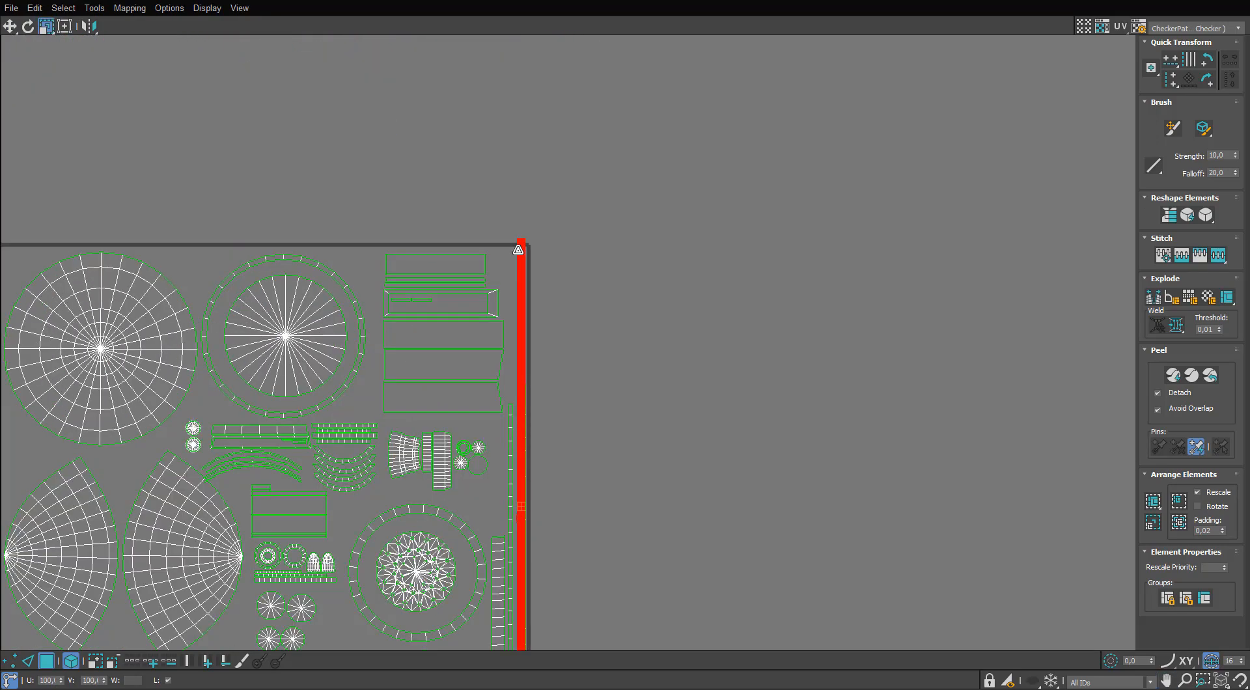
middle_drag(524, 585, 550, 228)
scroll(548, 394, up, 7)
key(w)
mouse_move(535, 418)
mouse_down()
mouse_move(466, 424)
mouse_move(549, 426)
mouse_up()
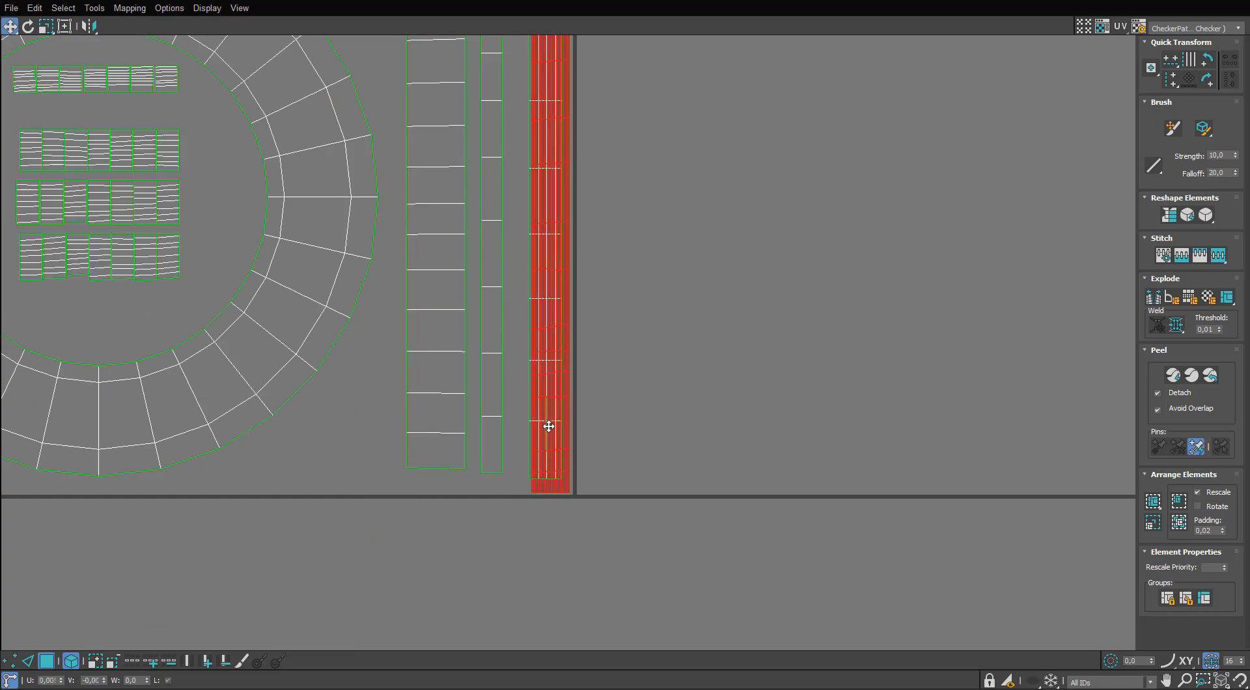
Scale the cable strip down a little more so its whole length fits between the tile's upper and lower borders.
scroll(549, 426, down, 4)
middle_drag(560, 222, 506, 568)
scroll(504, 176, up, 4)
key(r)
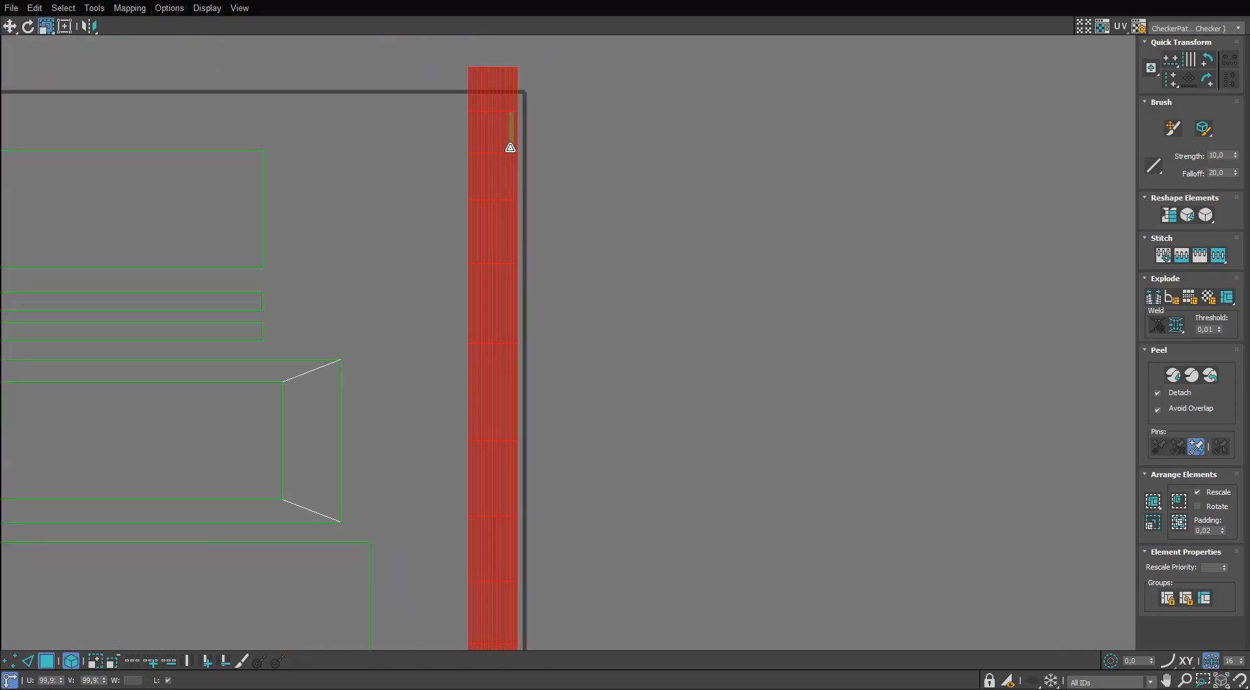
drag(500, 177, 502, 189)
scroll(502, 195, down, 6)
middle_drag(500, 605, 574, 364)
scroll(442, 286, up, 3)
scroll(482, 218, down, 3)
Shift the two rings, the vertical strips and the upper rectangular panels left to clear the cable strip.
drag(434, 507, 434, 507)
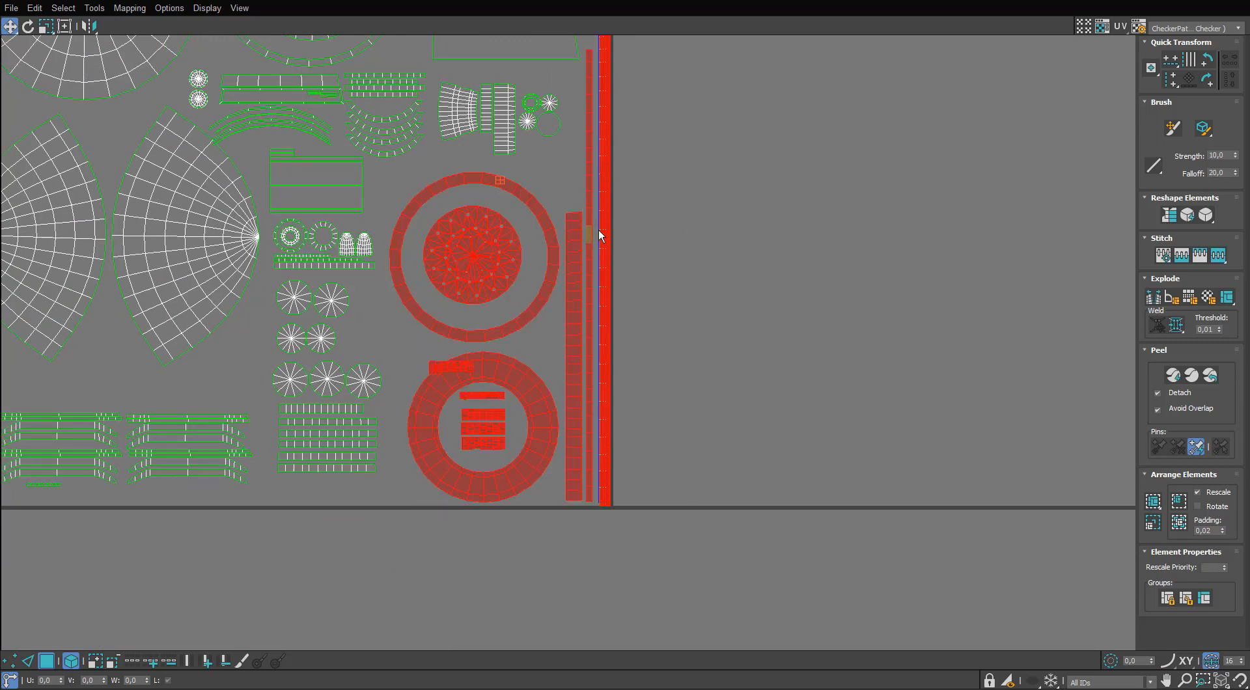
alt+click(607, 503)
drag(579, 496, 565, 496)
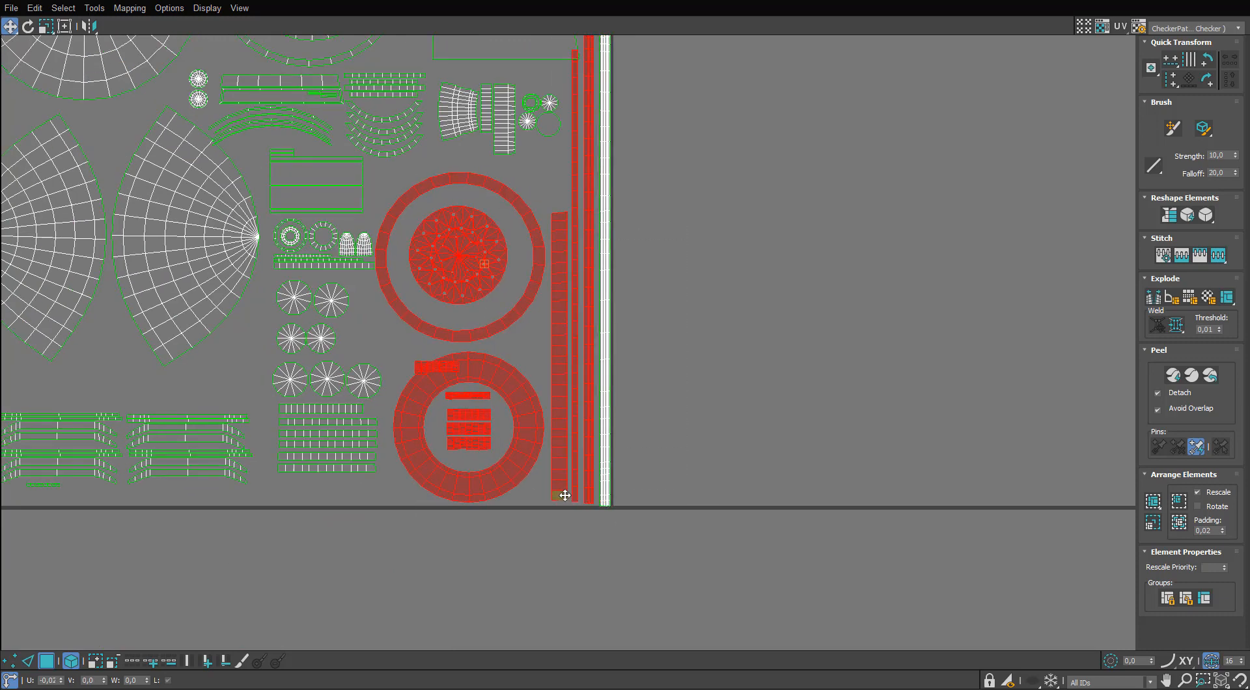
scroll(566, 388, down, 4)
click(591, 270)
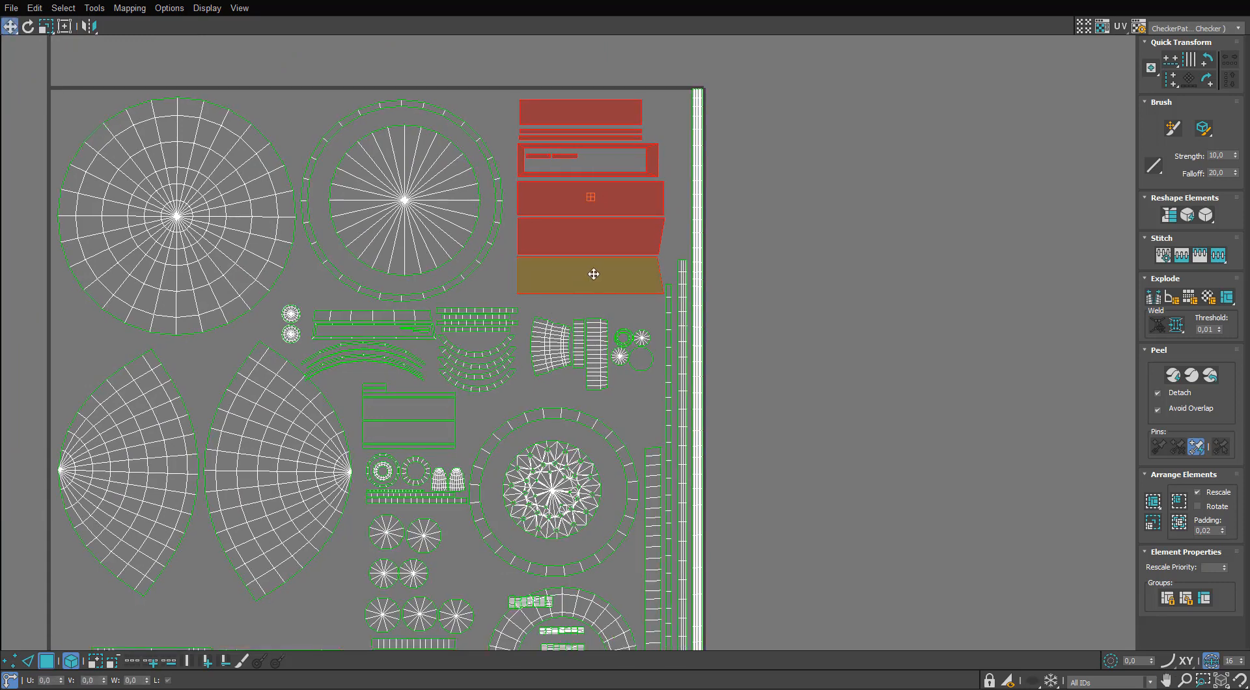
Move the small ribbed block off the lower ring and place it beneath the other ribbed blocks inside the ring's hole.
middle_drag(517, 618, 506, 348)
scroll(507, 348, up, 5)
drag(473, 276, 621, 324)
alt+click(672, 312)
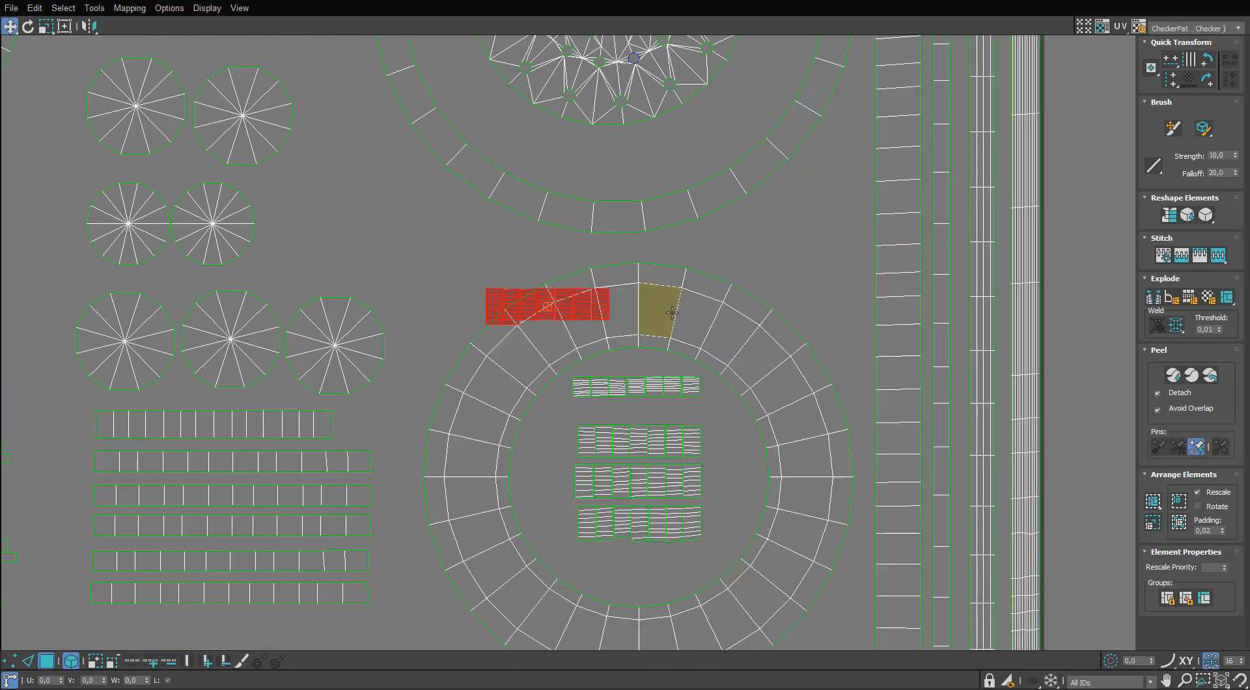
drag(504, 315, 583, 561)
drag(584, 559, 584, 549)
click(656, 252)
scroll(653, 478, down, 8)
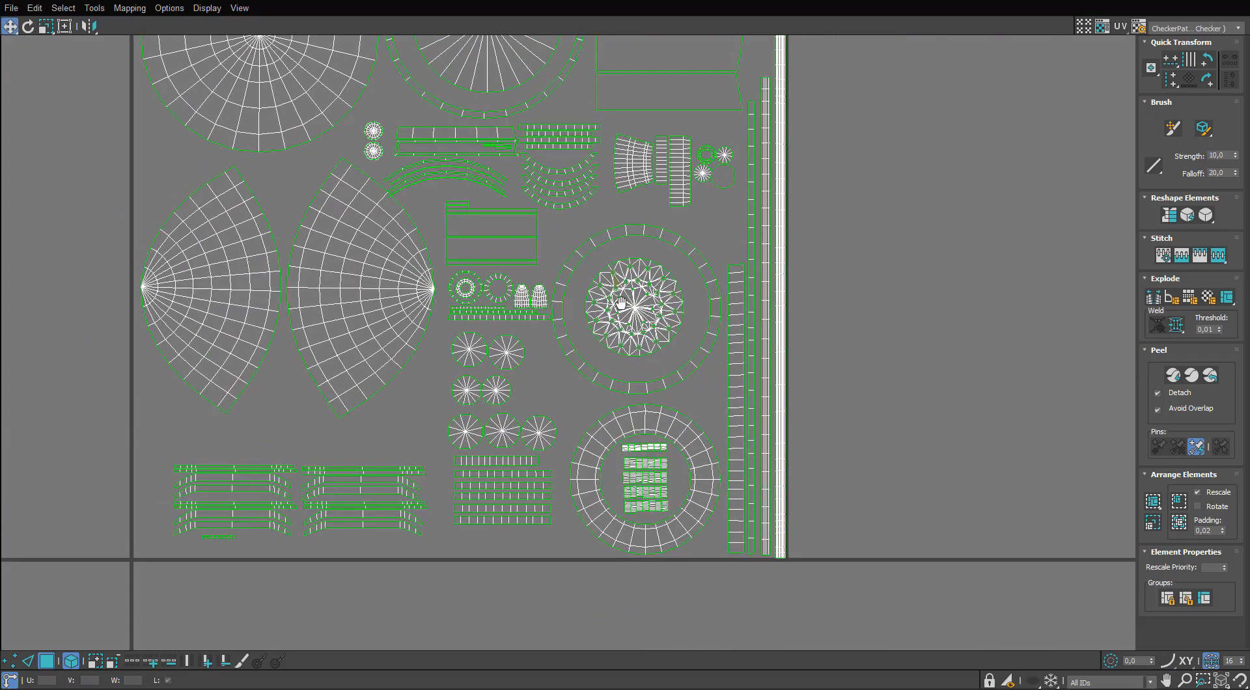
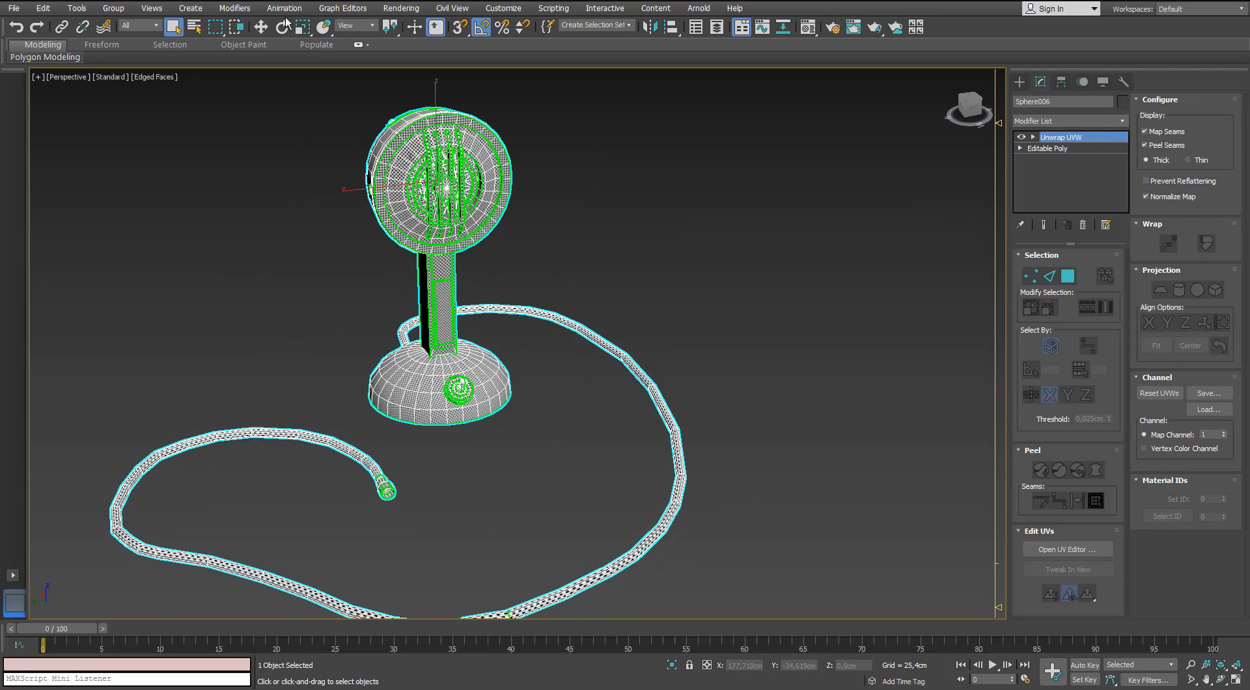
Convert the unwrapped microphone to an Editable Poly, collapsing its Unwrap UVW modifier.
key(w)
right_click(381, 189)
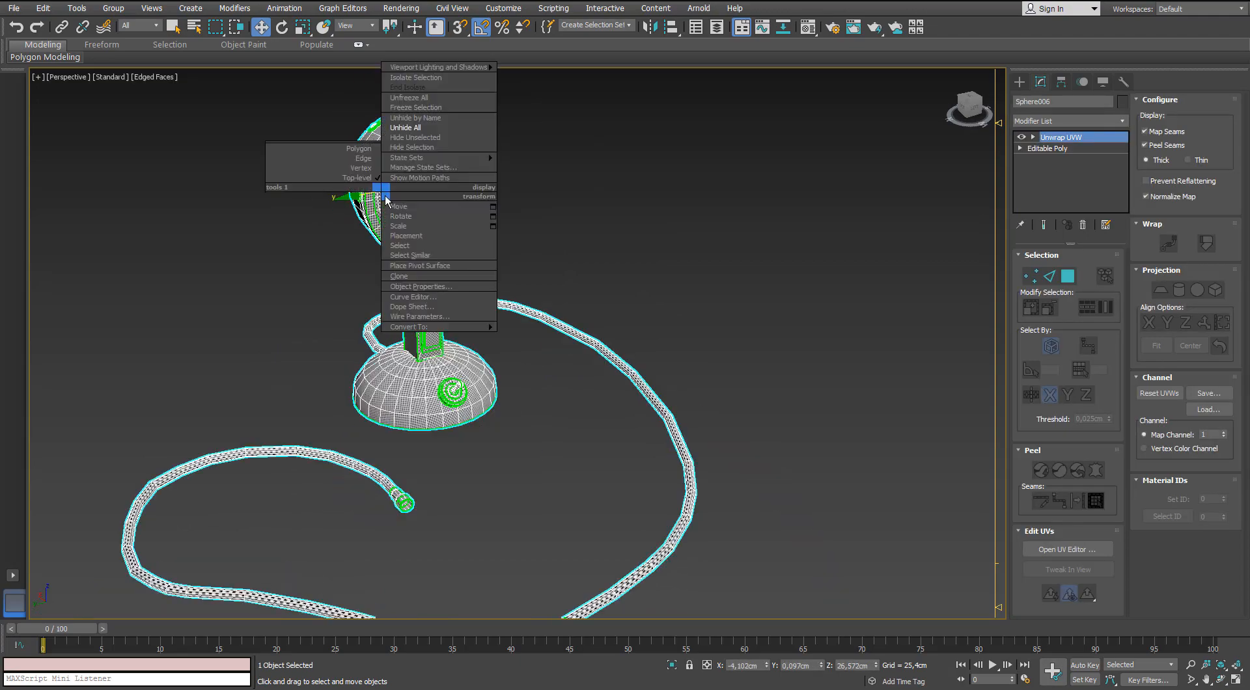
click(374, 336)
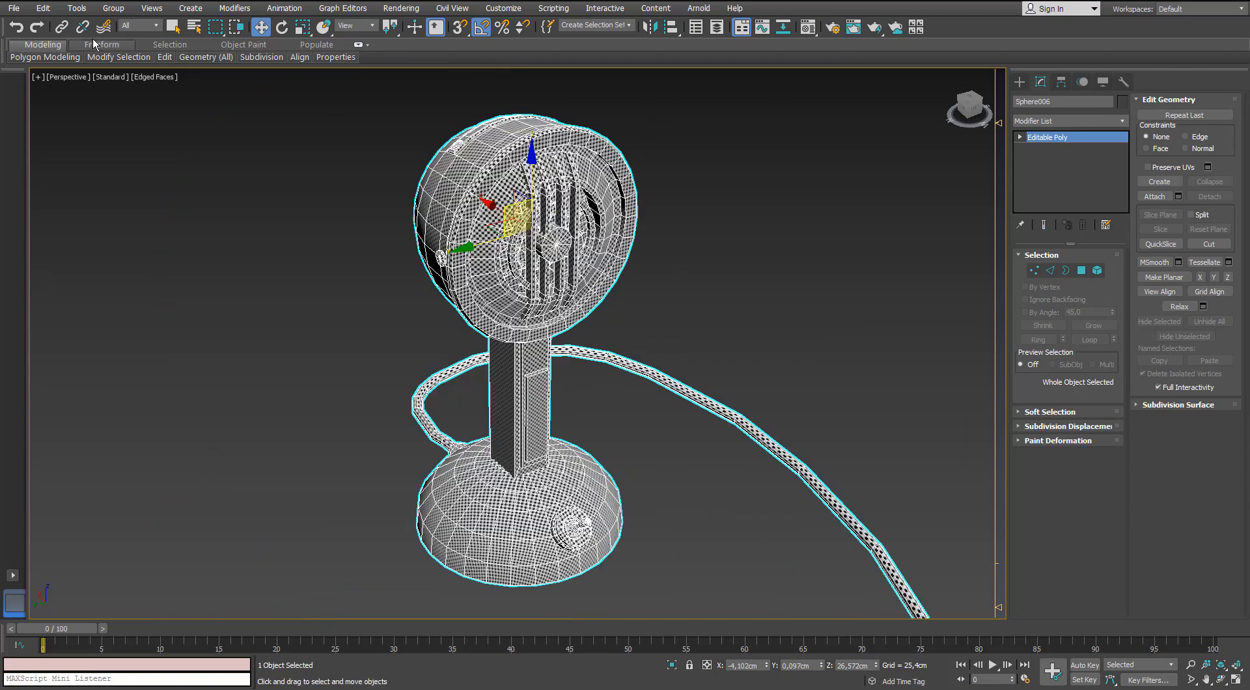
Open the Rename Objects tool and place its dialog clear of the microphone model.
click(77, 8)
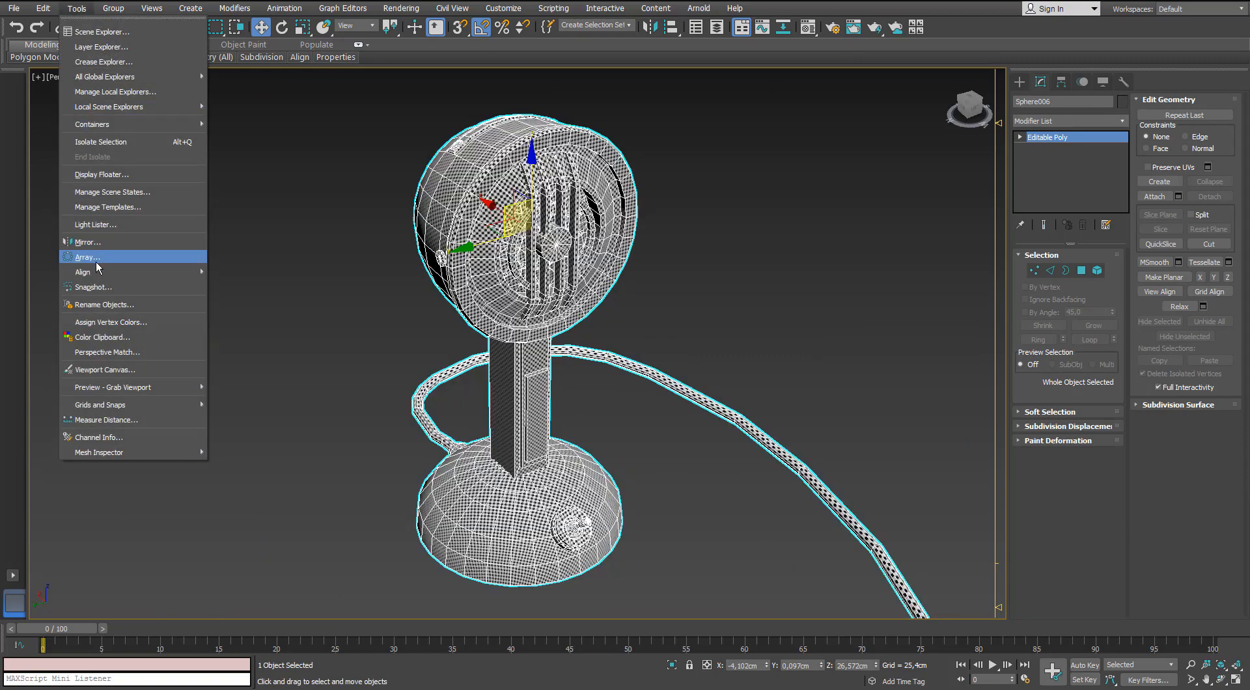
click(96, 305)
drag(605, 234, 894, 97)
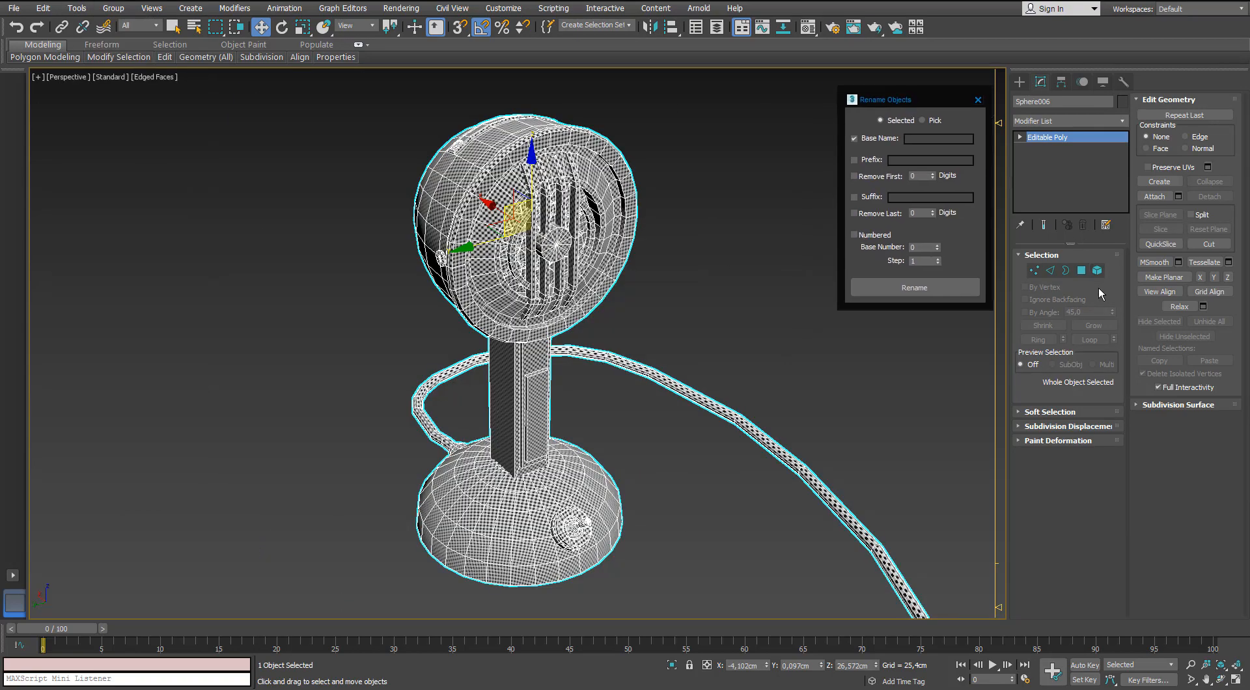
Detach the low-poly head shell element into its own object and rename it Head_LP.
scroll(560, 215, up, 4)
alt+middle_drag(560, 215, 635, 124)
middle_drag(634, 124, 555, 190)
alt+middle_drag(670, 194, 548, 234)
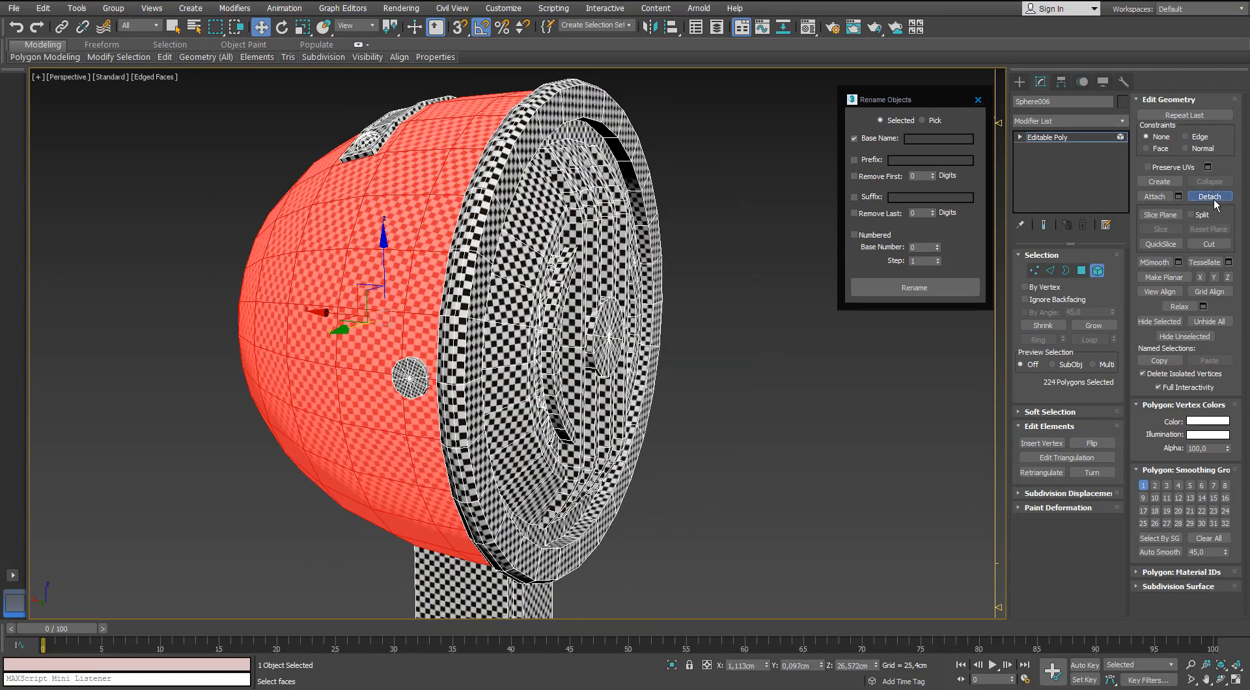
key(Return)
click(1096, 272)
click(405, 155)
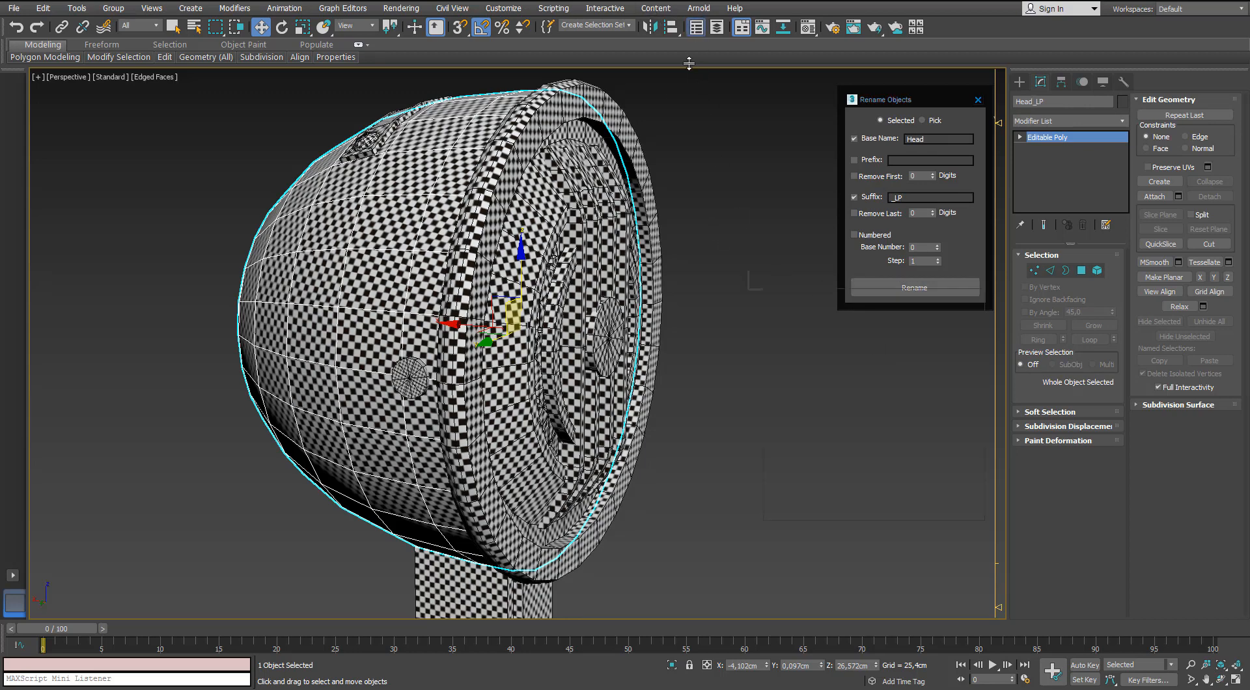
Show the Microphone_HP layer instead of Microphone_LP and rename its head shell Head_HP and its metal plate MetalPlate_HP.
drag(844, 251, 848, 294)
click(785, 375)
click(786, 364)
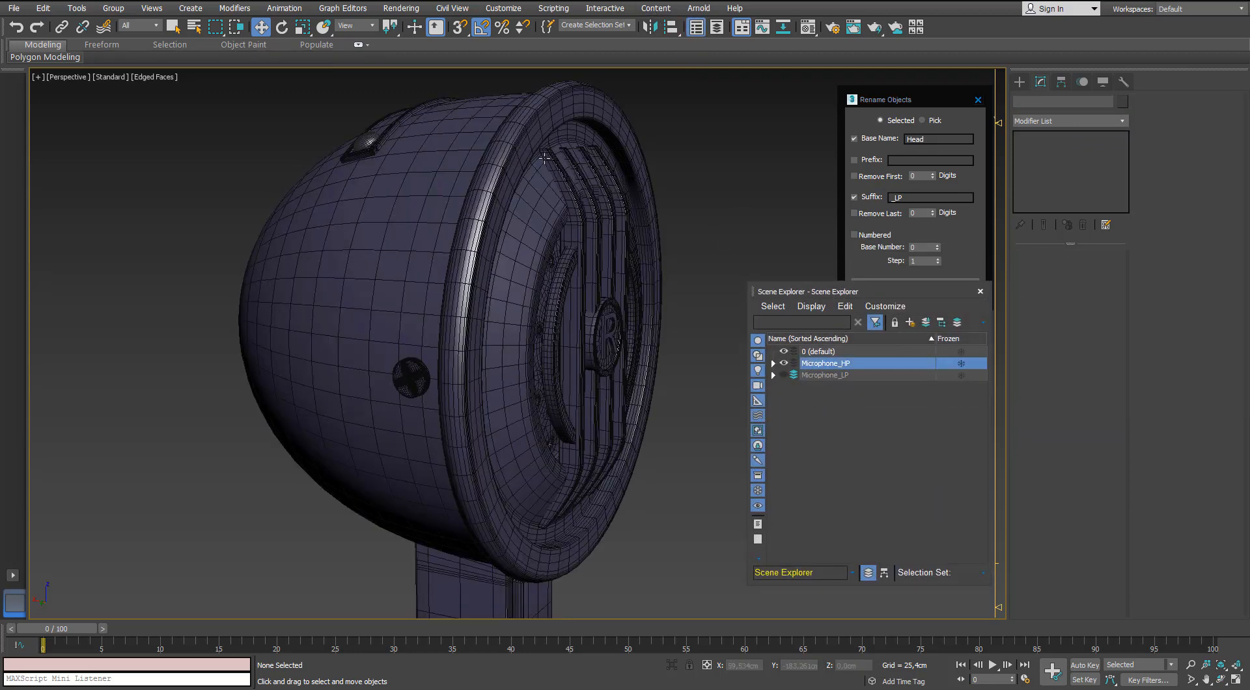
click(545, 157)
double_click(907, 201)
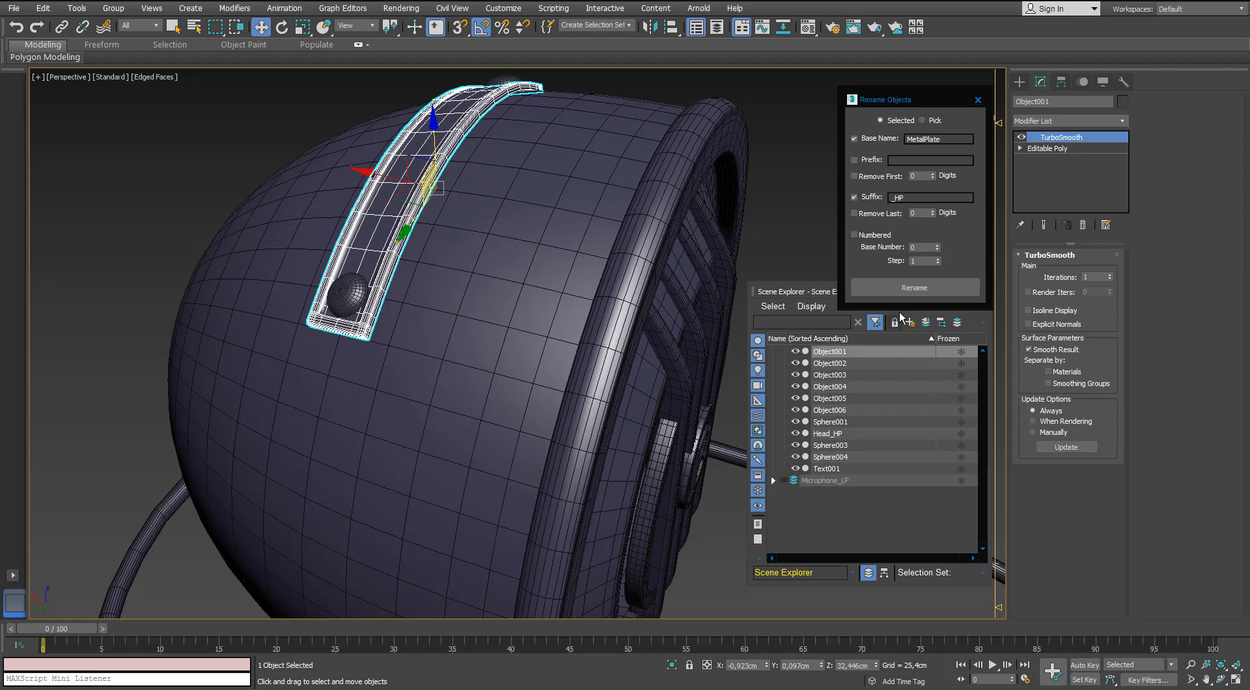
click(782, 423)
scroll(780, 432, up, 6)
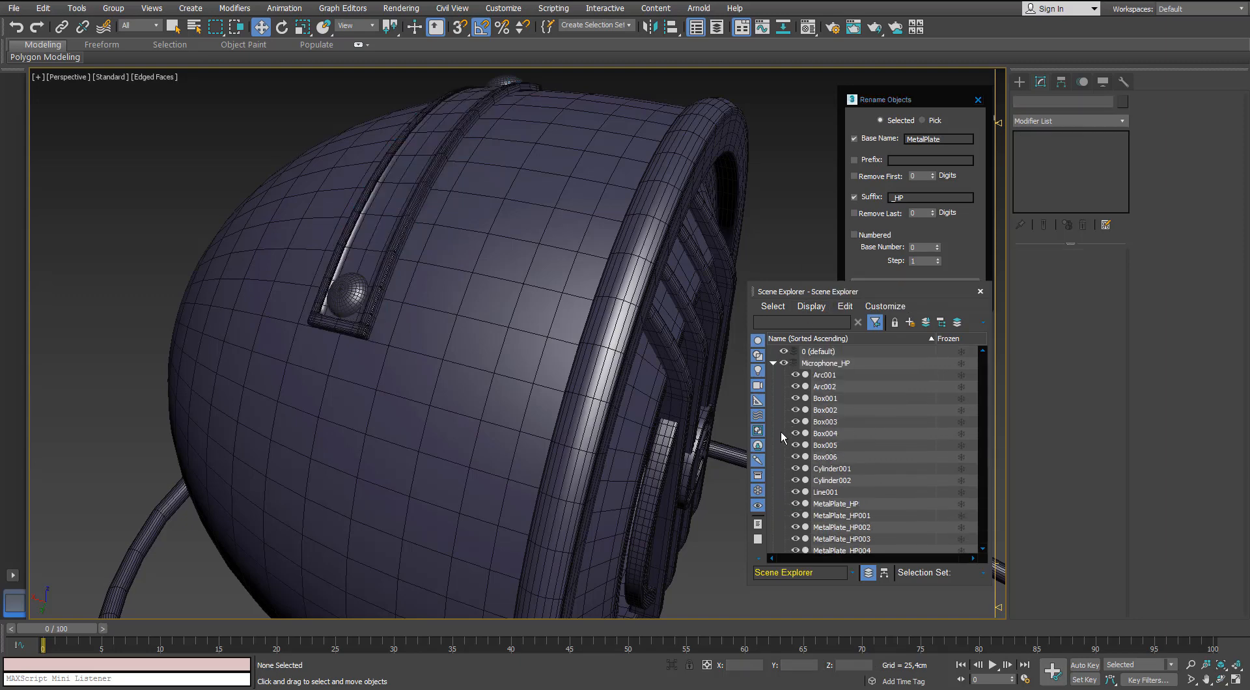
Show the Microphone_LP layer instead of Microphone_HP and detach the curved metal plate element from the combined mesh.
click(772, 364)
click(782, 364)
click(783, 375)
click(366, 170)
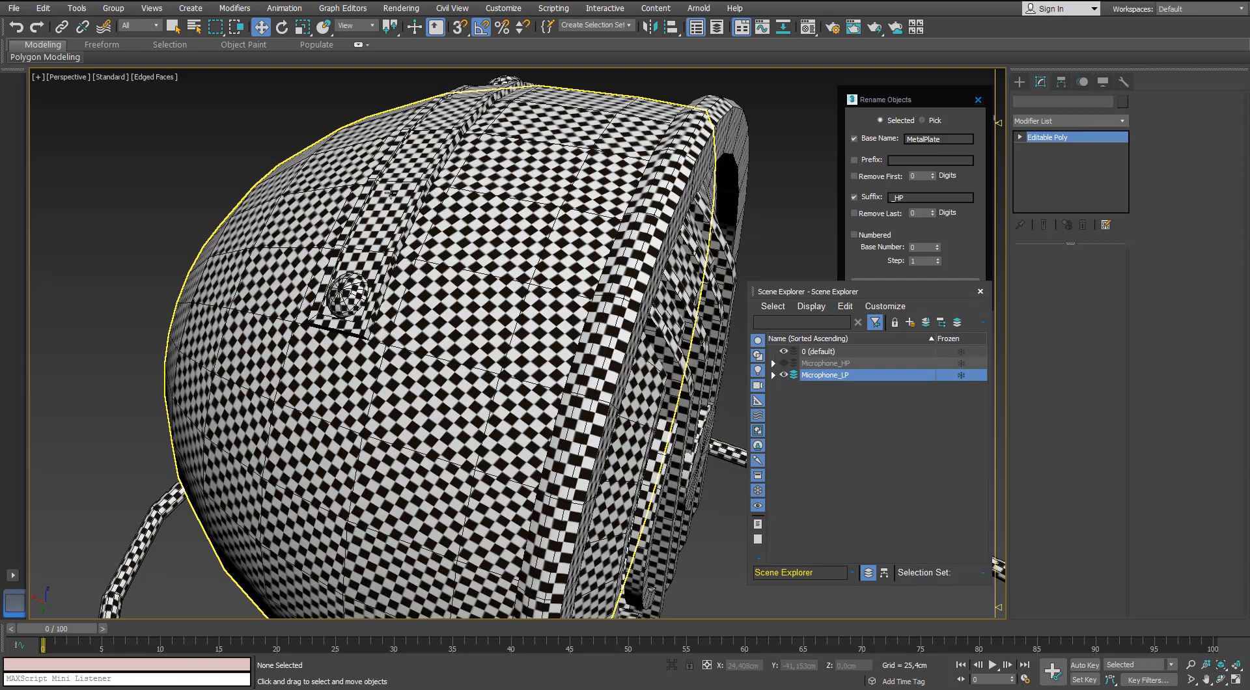
click(397, 183)
click(1098, 270)
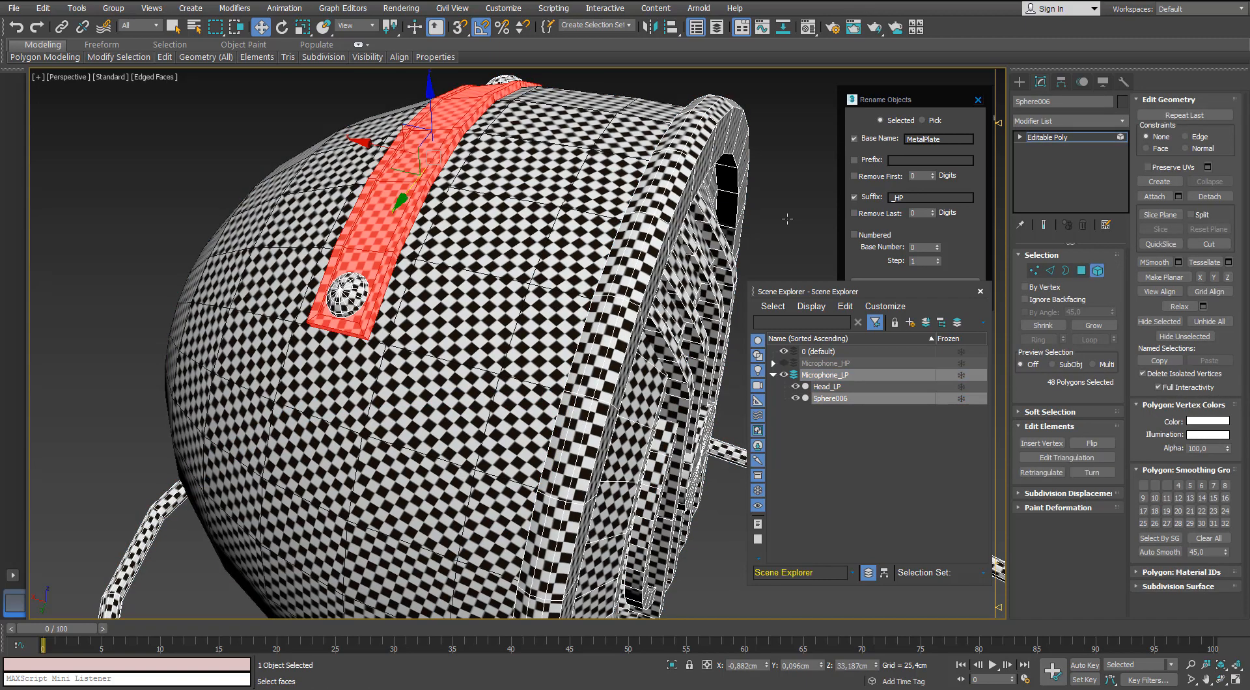
click(1196, 197)
key(Return)
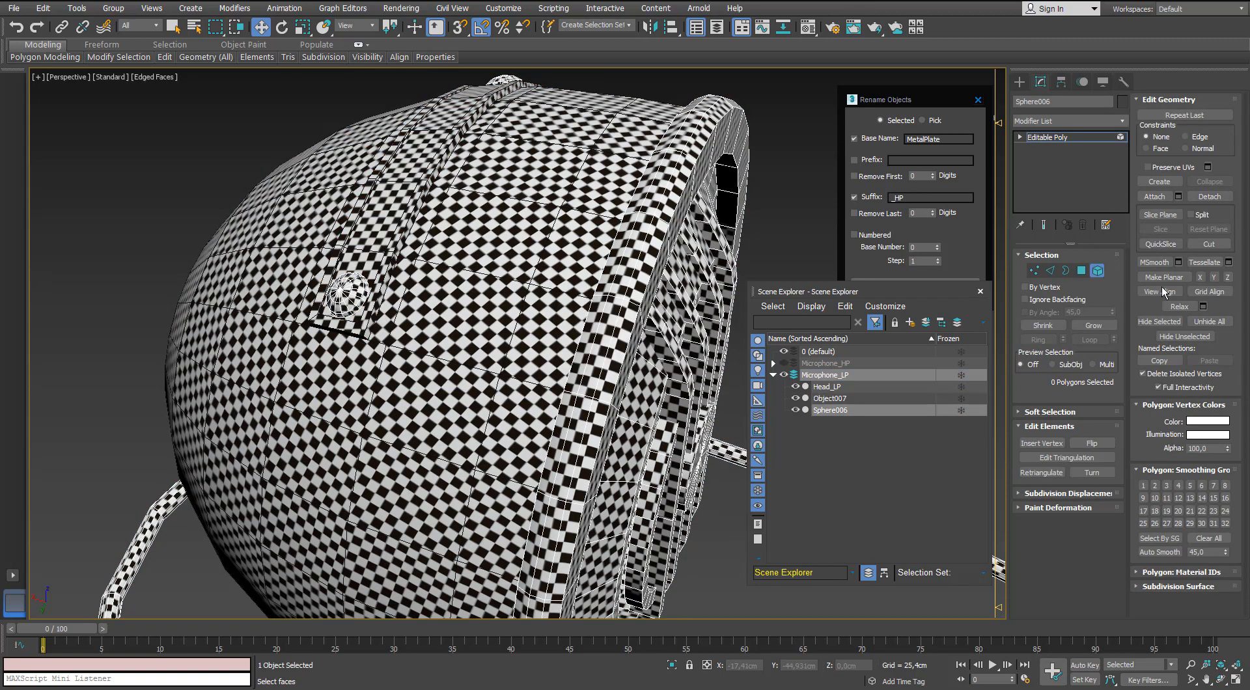
click(1103, 267)
Rename the detached low-poly metal plate MetalPlate_LP.
click(899, 480)
click(406, 187)
alt+middle_drag(406, 187, 392, 153)
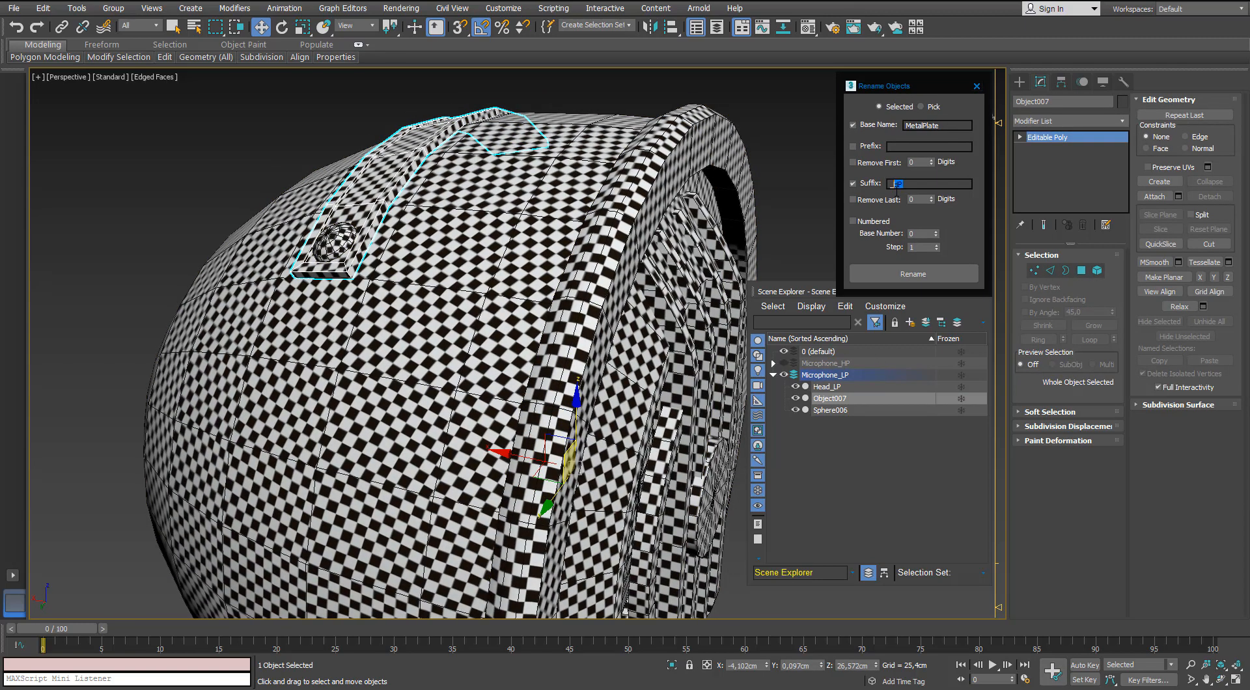
click(890, 274)
Detach all screw elements on the metal plate, head sides and base underside from the combined low-poly mesh as one object.
alt+middle_drag(410, 124, 411, 142)
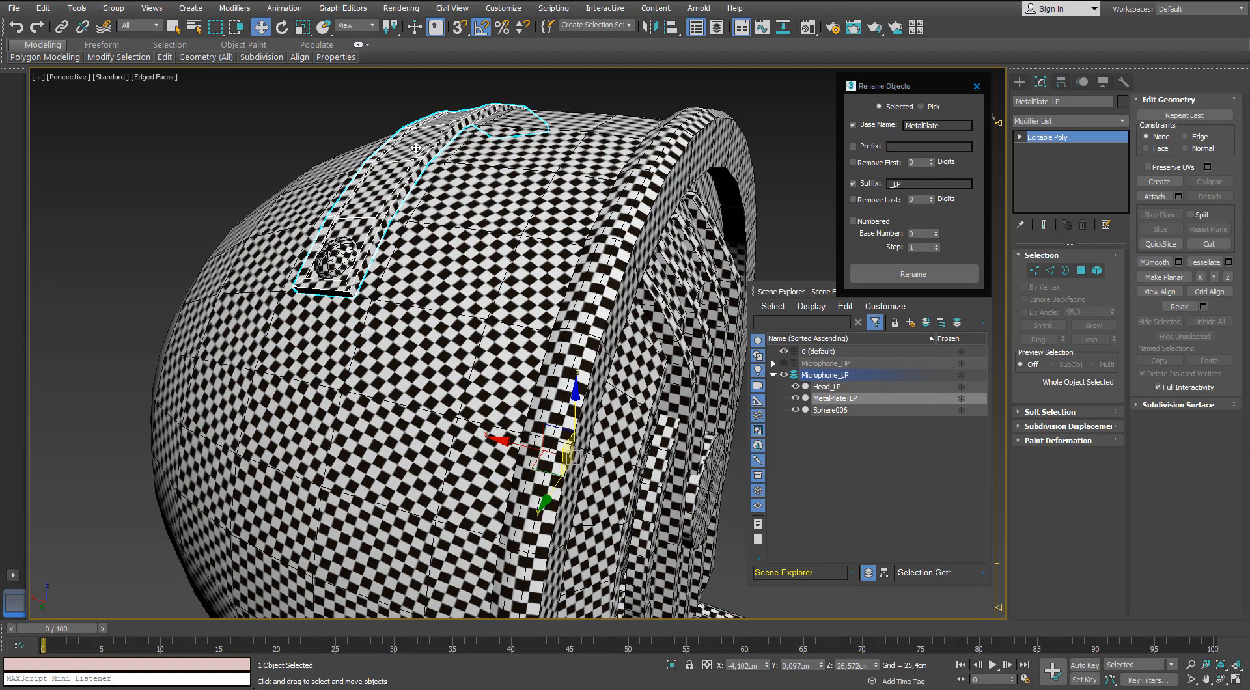
click(322, 255)
click(1098, 272)
click(321, 261)
scroll(321, 261, down, 5)
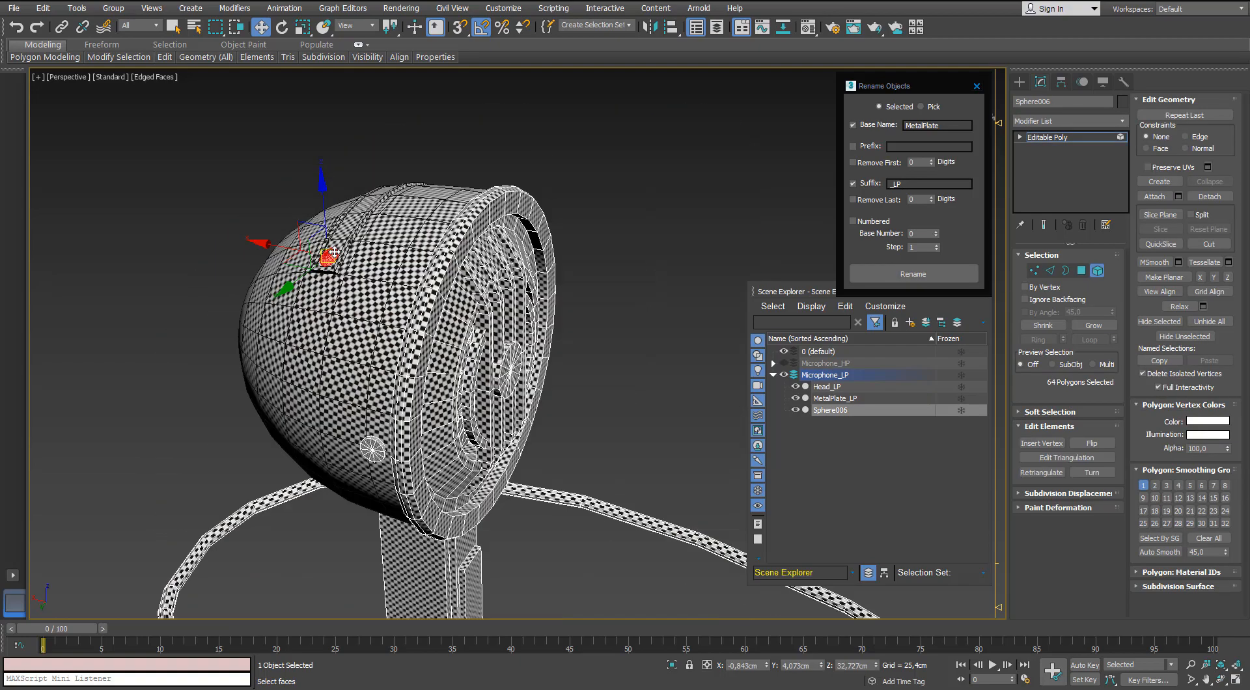
alt+middle_drag(321, 261, 228, 257)
alt+middle_drag(325, 293, 282, 283)
middle_drag(282, 283, 400, 306)
ctrl+click(362, 469)
alt+middle_drag(361, 470, 381, 413)
scroll(451, 276, down, 5)
alt+middle_drag(450, 277, 413, 319)
scroll(416, 293, up, 2)
scroll(413, 319, down, 2)
middle_drag(413, 319, 459, 244)
scroll(428, 250, up, 3)
ctrl+click(447, 375)
scroll(286, 235, down, 5)
scroll(458, 244, up, 3)
click(1189, 199)
click(691, 349)
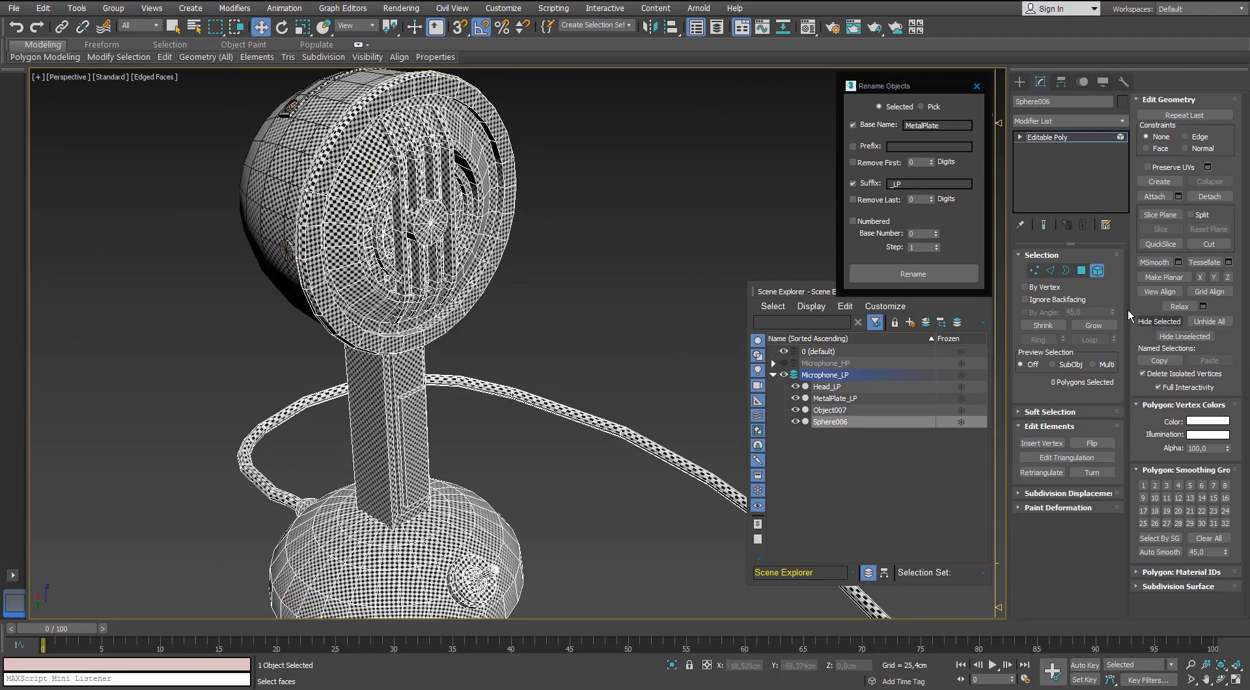
click(1098, 271)
Rename the detached low-poly screws object Screw_LP.
click(598, 163)
click(291, 105)
scroll(389, 174, up, 5)
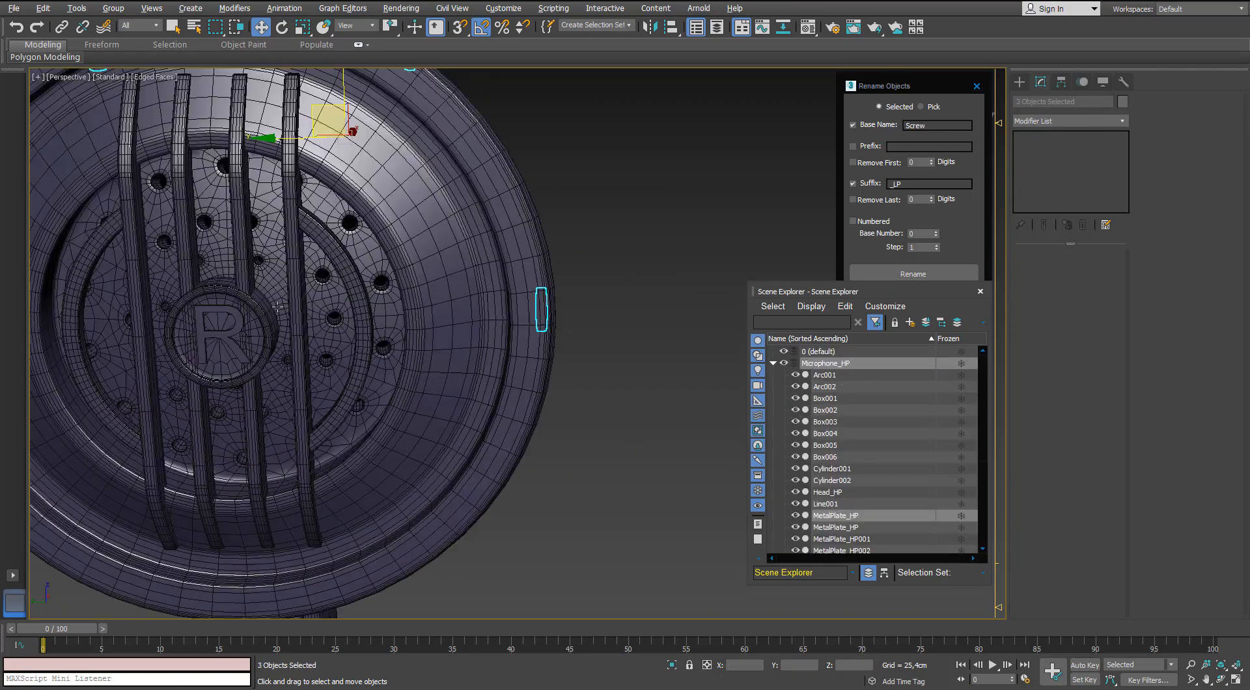
Select the seven high-poly screws on the metal plate, head sides and base underside and rename them with base name Screw and suffix _HP.
scroll(278, 307, down, 3)
alt+middle_drag(278, 307, 429, 243)
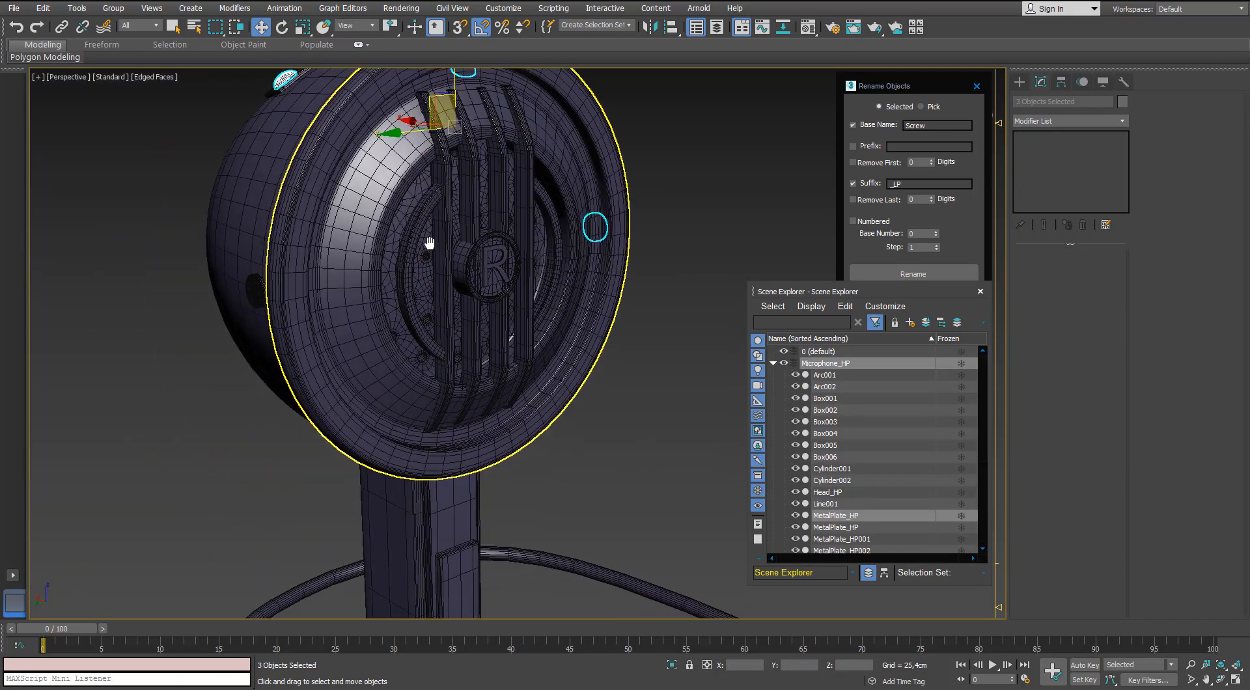
ctrl+click(258, 288)
scroll(273, 293, down, 5)
middle_drag(365, 449, 356, 269)
alt+middle_drag(381, 206, 458, 348)
scroll(427, 319, down, 2)
ctrl+click(528, 203)
alt+middle_drag(183, 149, 114, 197)
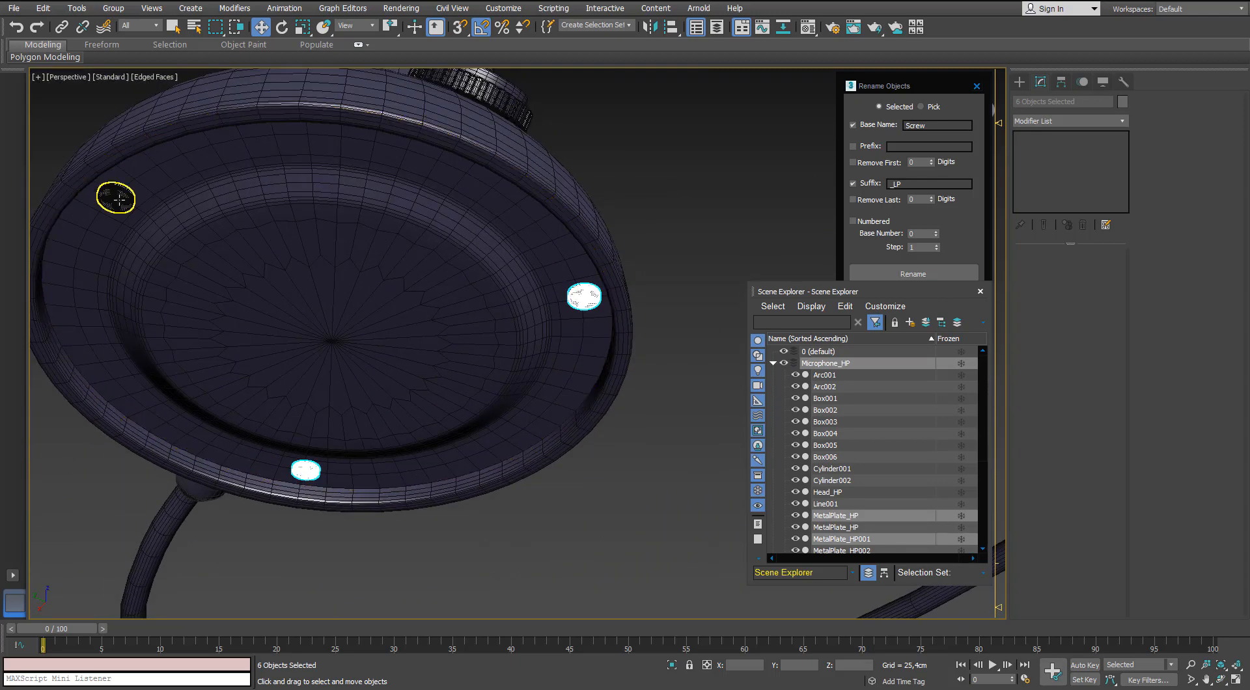
ctrl+click(115, 197)
click(901, 184)
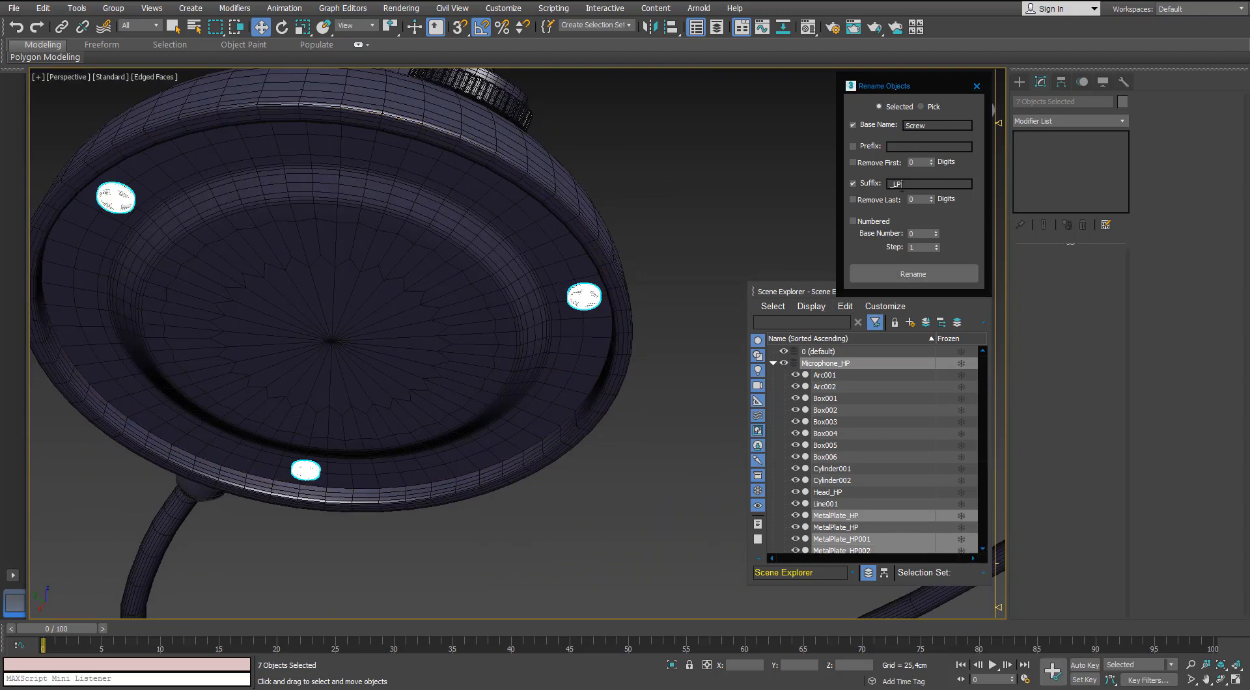
text(HP)
click(897, 278)
click(664, 170)
Rename the round front piece of the high-poly head Filter_HP.
middle_drag(556, 155, 565, 291)
scroll(553, 198, down, 6)
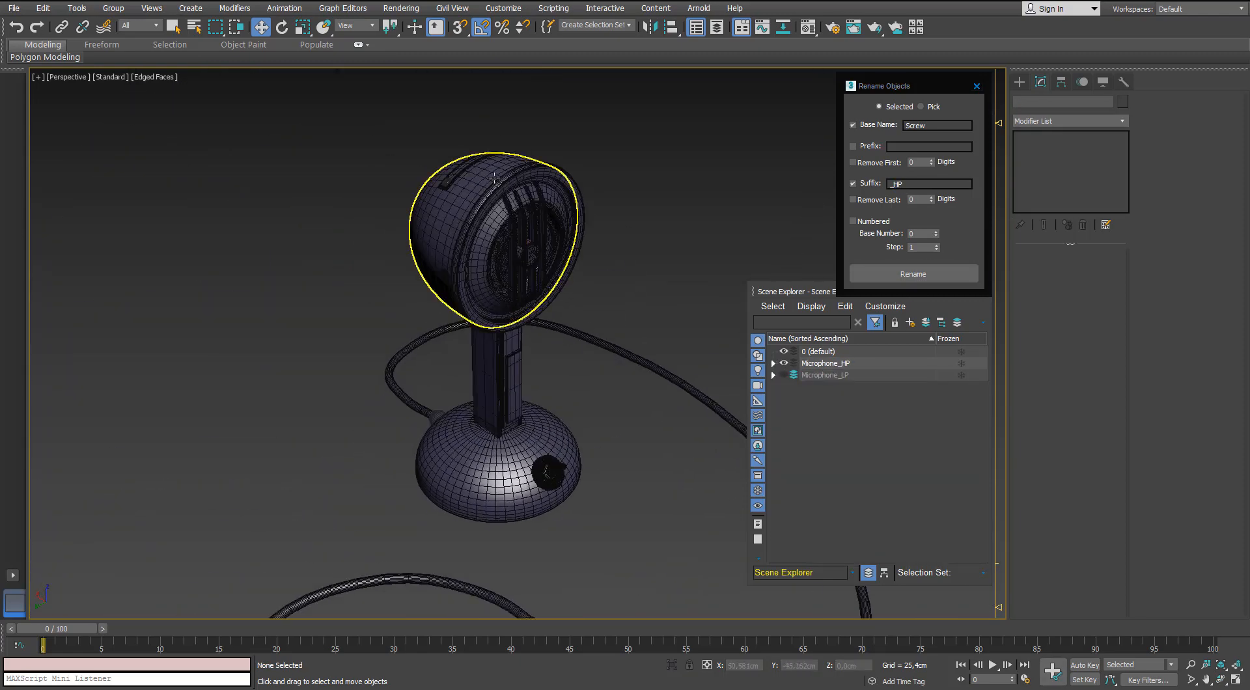
scroll(501, 188, up, 4)
click(501, 182)
alt+middle_drag(503, 183, 530, 185)
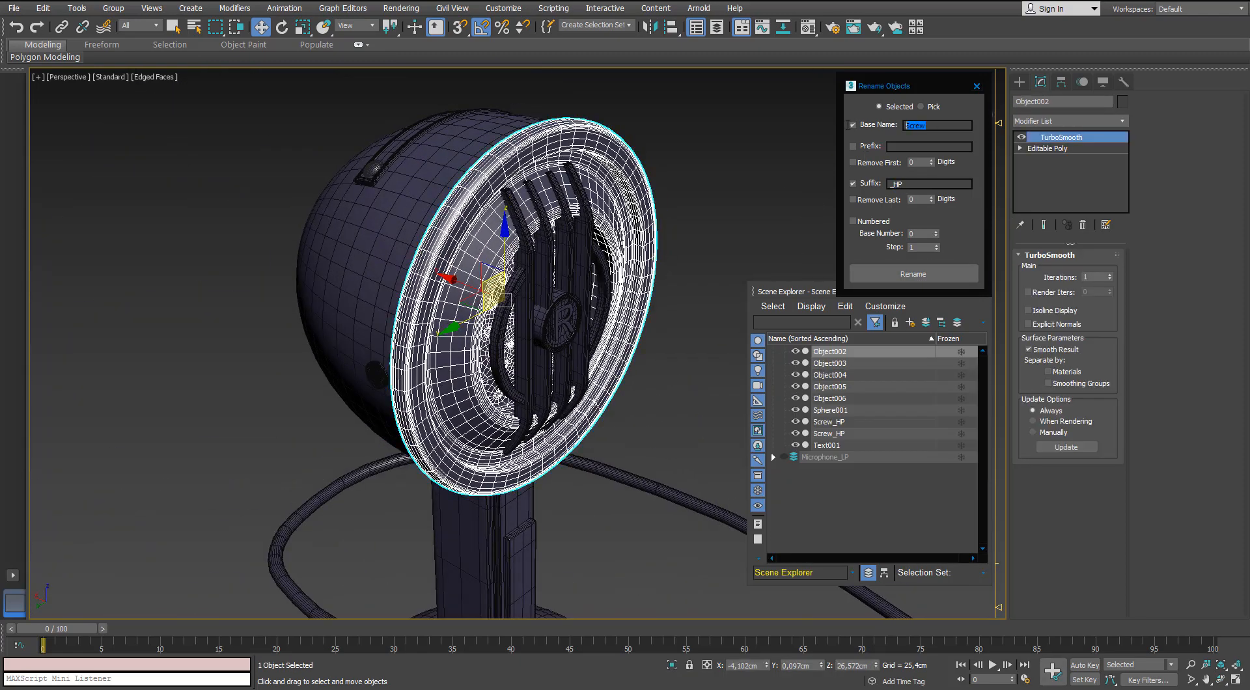
click(912, 273)
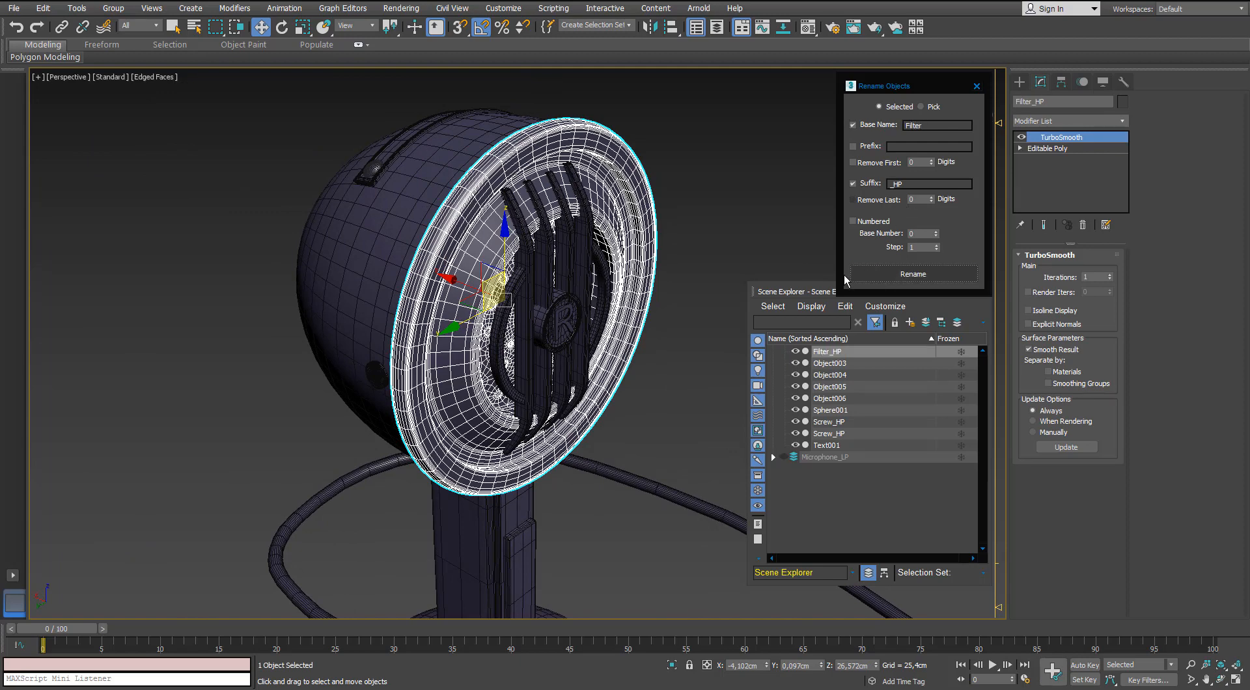
Return to the Microphone_LP layer, hiding Microphone_HP, and detach the round front filter element from the combined mesh.
alt+middle_drag(736, 266, 664, 268)
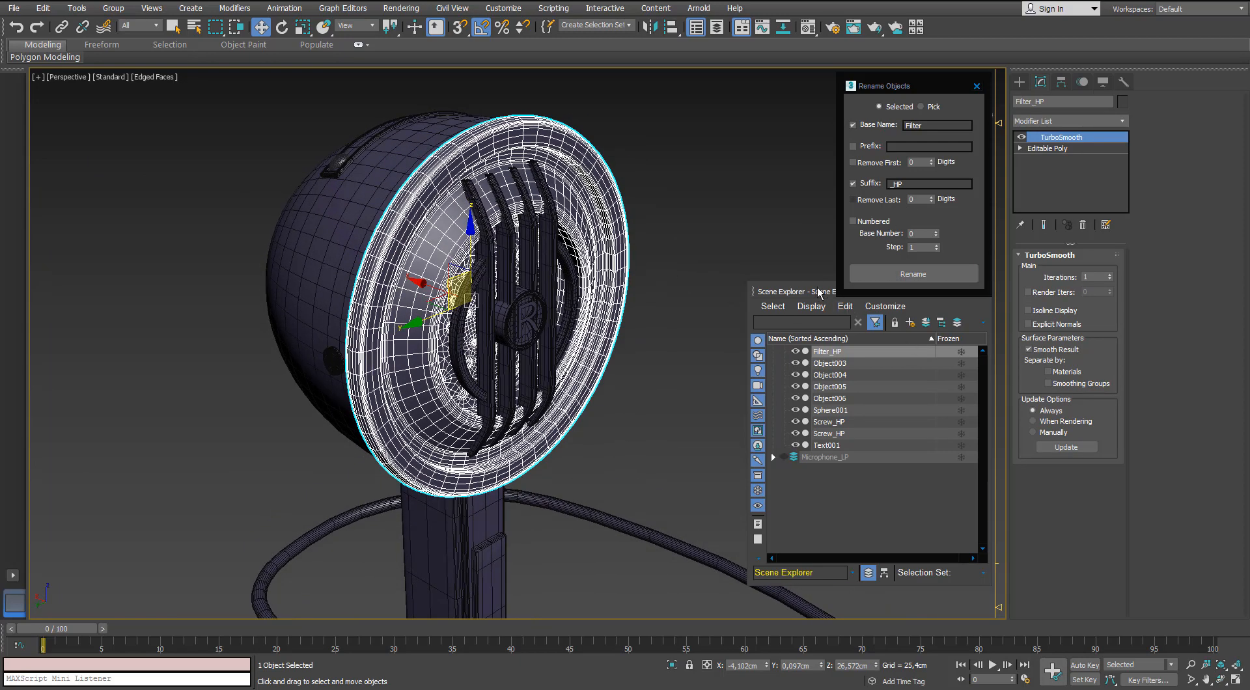
drag(818, 291, 823, 307)
click(791, 502)
scroll(791, 501, up, 7)
click(777, 380)
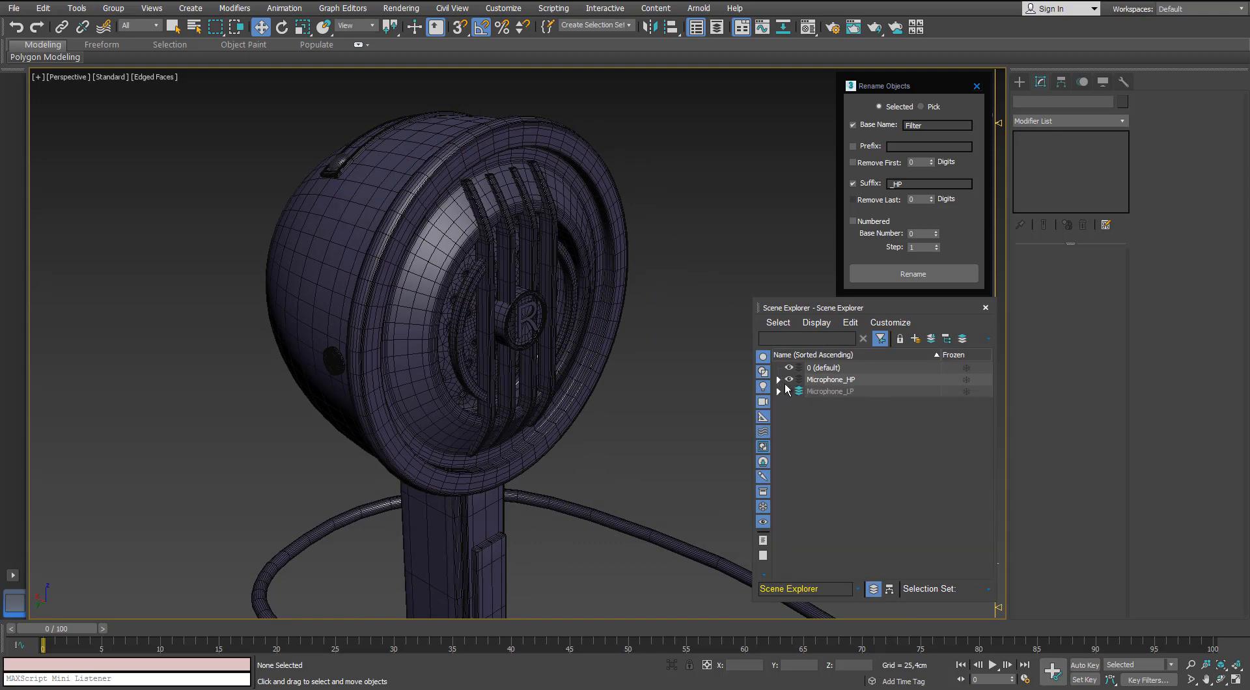
click(789, 380)
click(789, 392)
click(448, 180)
click(1096, 270)
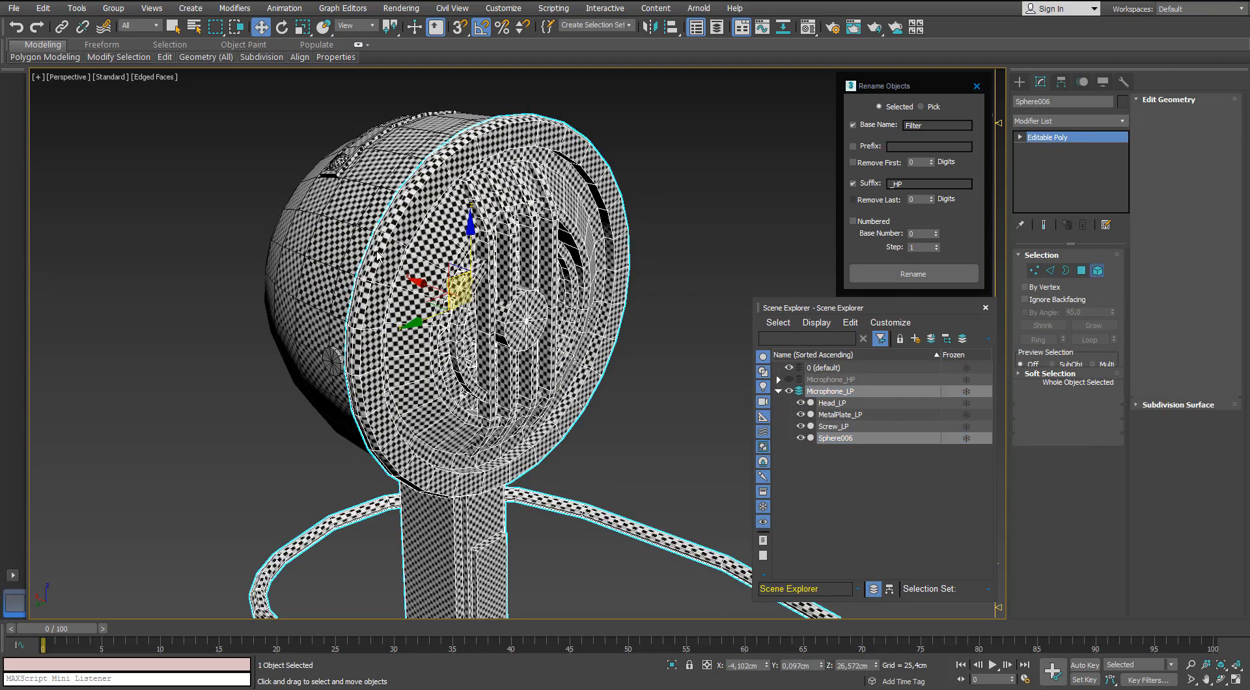
click(1209, 198)
key(Return)
click(1097, 271)
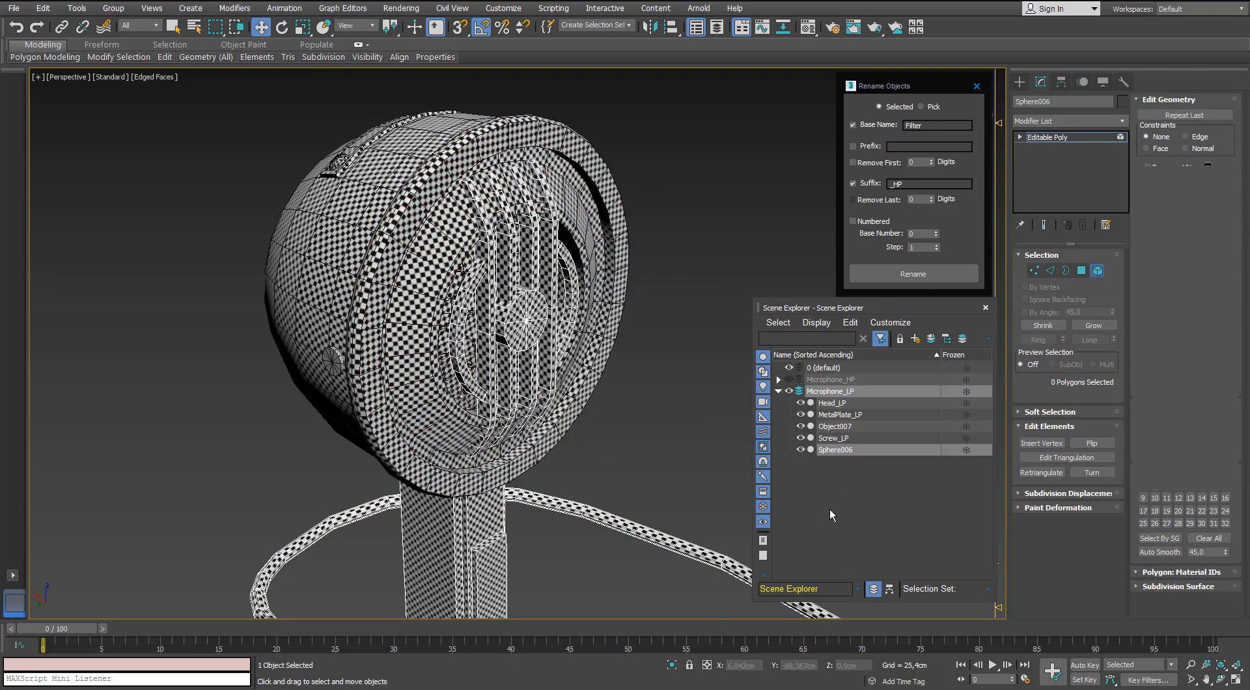
Rename the detached low-poly front filter Filter_LP.
click(829, 509)
click(602, 319)
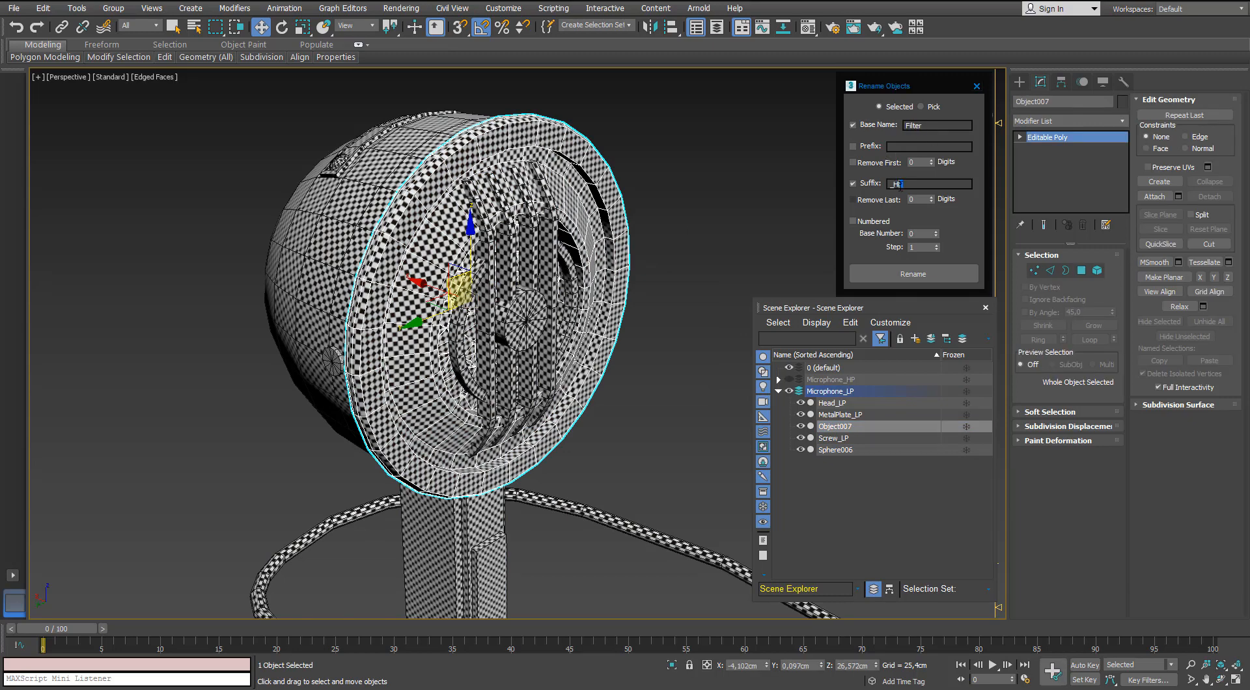
click(913, 274)
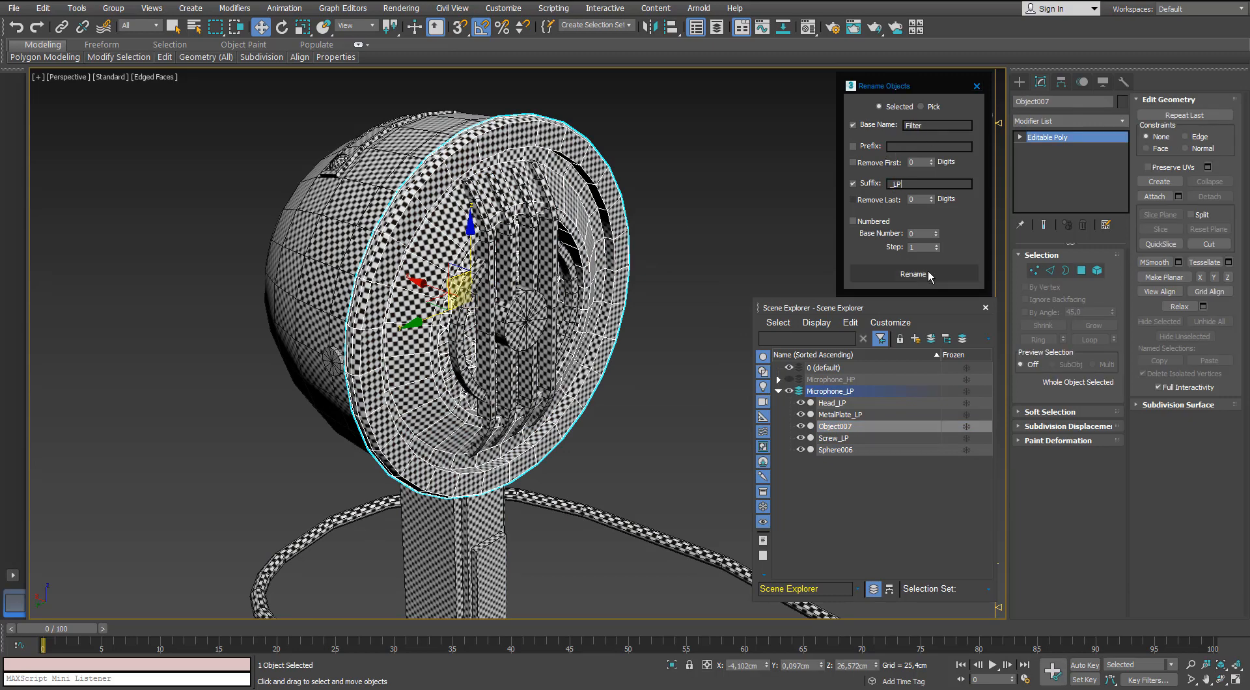
Detach the four vertical bars in front of the filter from the combined low-poly mesh as one object.
click(514, 293)
click(1098, 271)
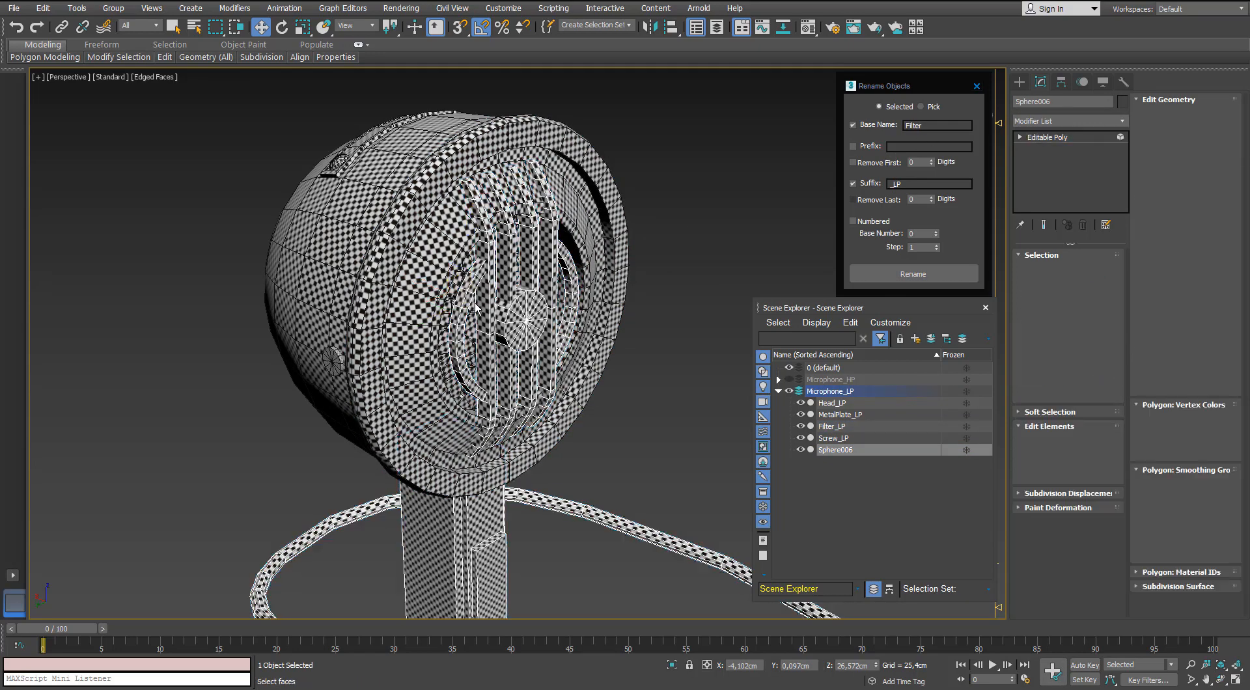
click(486, 283)
ctrl+click(508, 279)
ctrl+click(529, 274)
ctrl+click(550, 272)
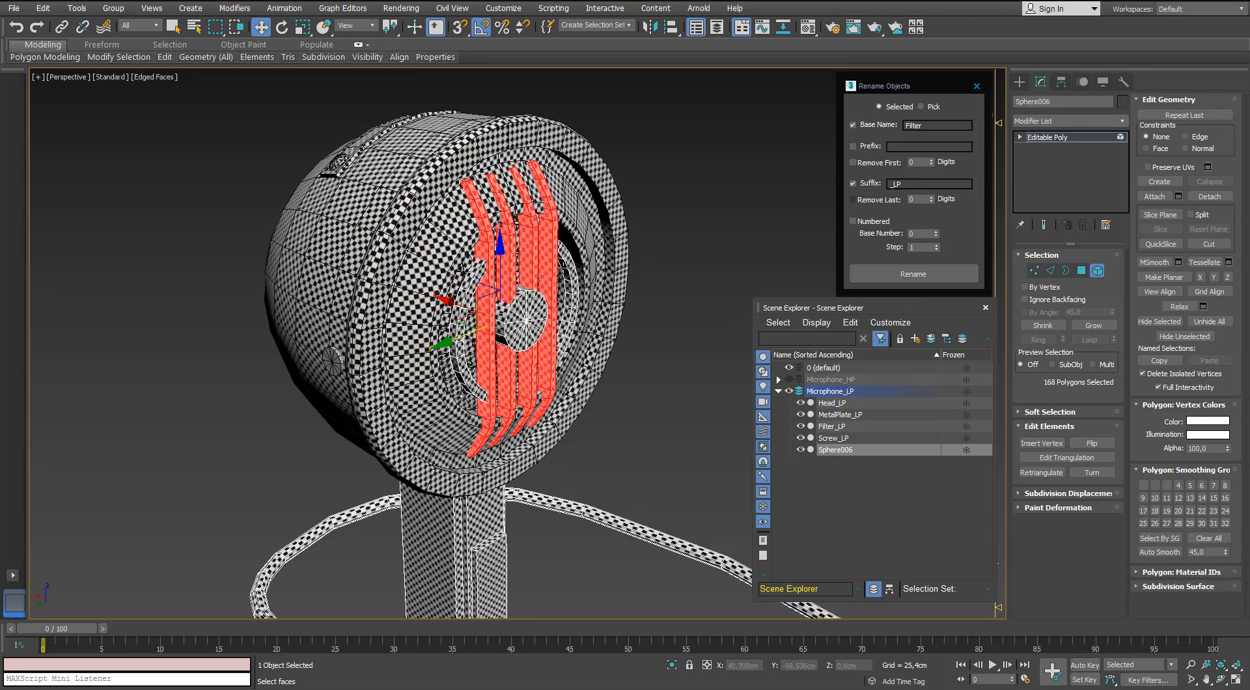
click(1227, 198)
click(662, 350)
click(1097, 270)
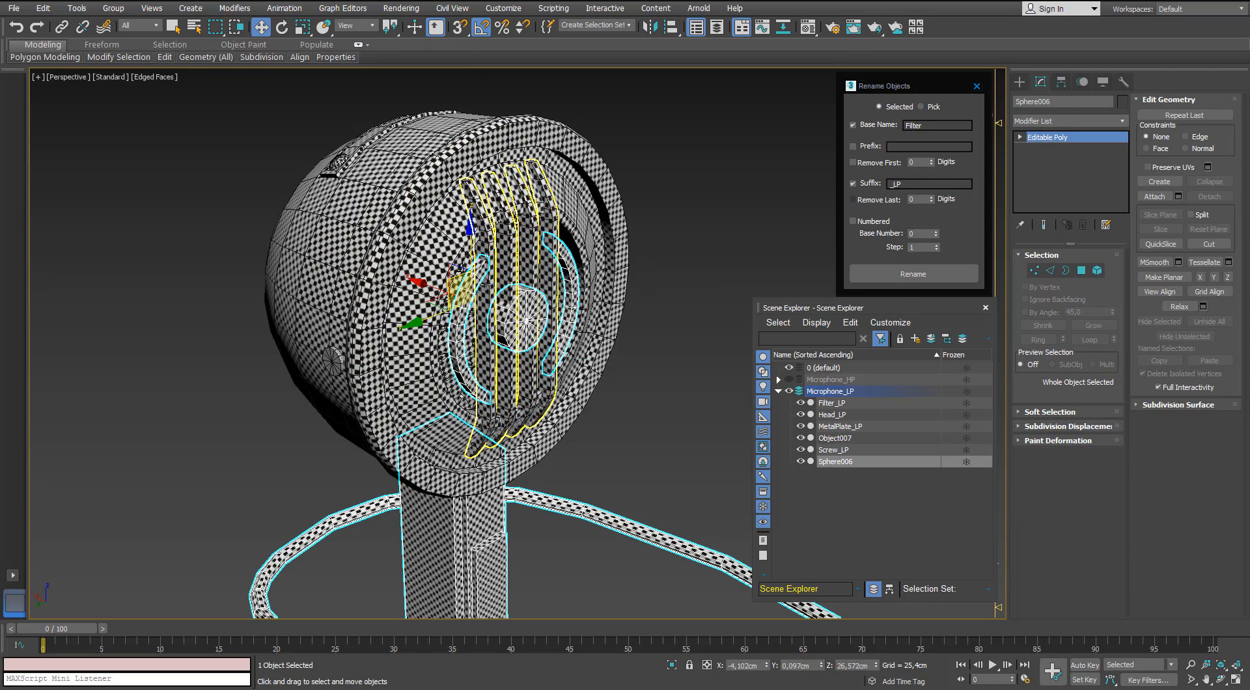
Rename the detached low-poly bars object Bars_LP.
click(482, 281)
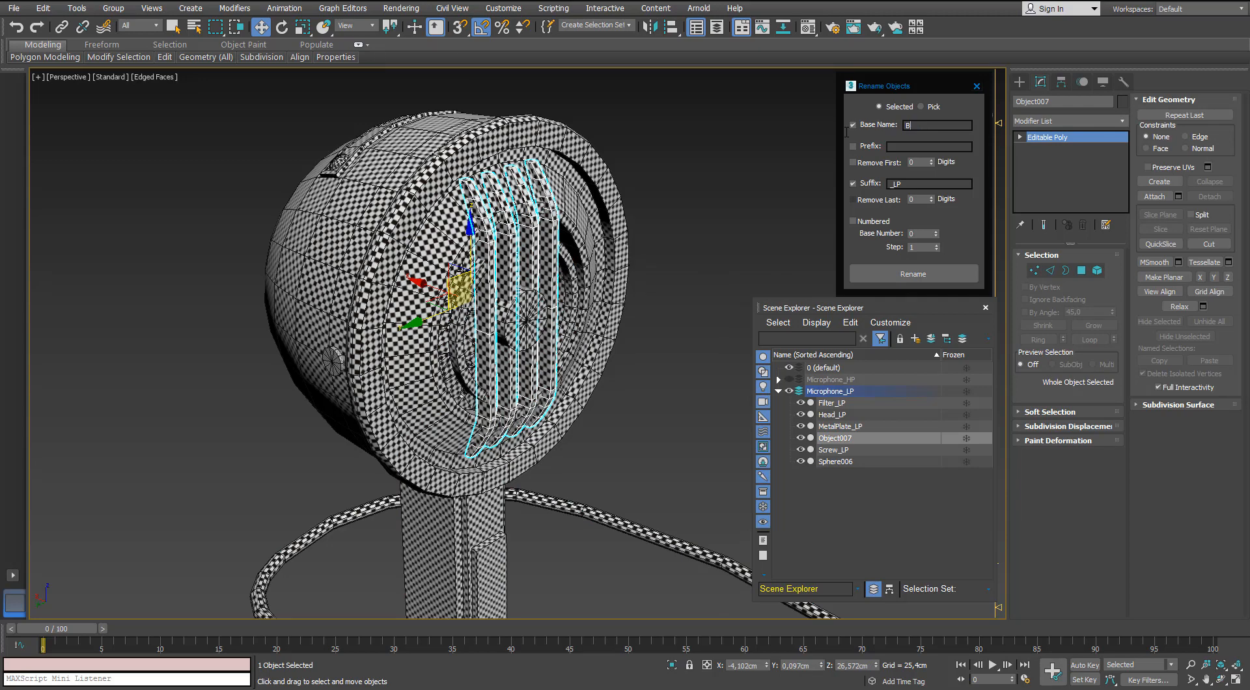
click(889, 270)
click(727, 258)
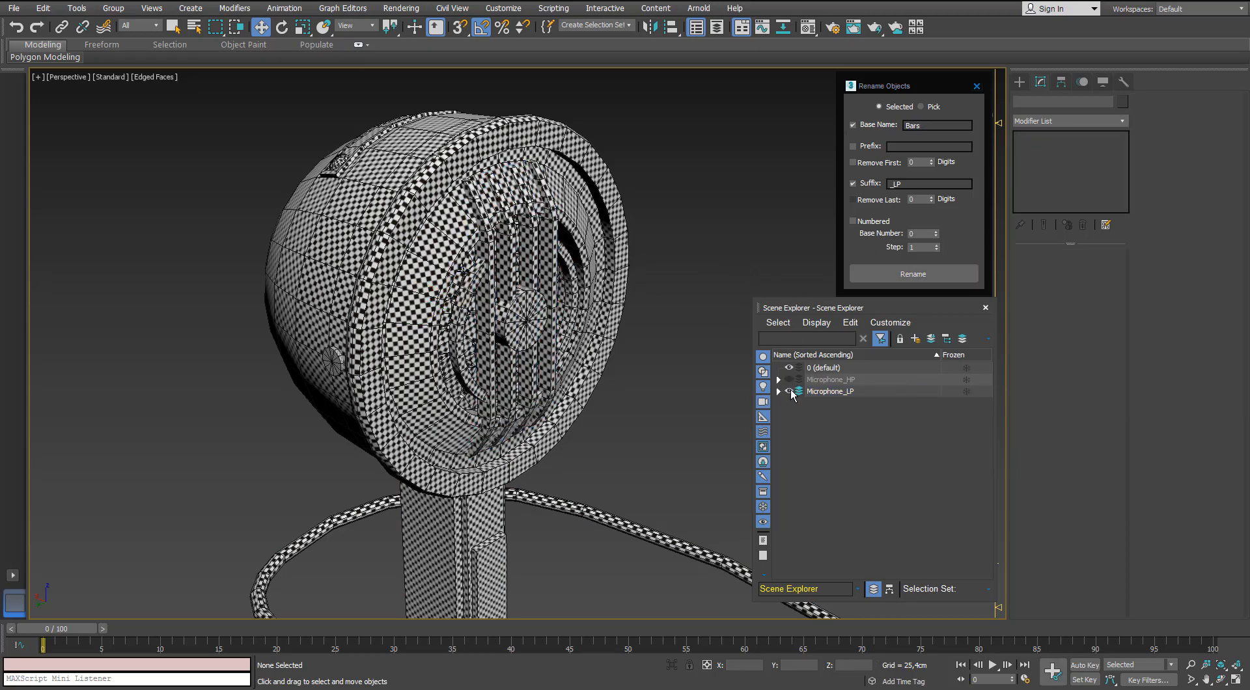
With only Microphone_HP visible, rename the four high-poly bars Bars_HP and the two curved arcs Arc_HP.
click(789, 391)
click(789, 379)
click(479, 246)
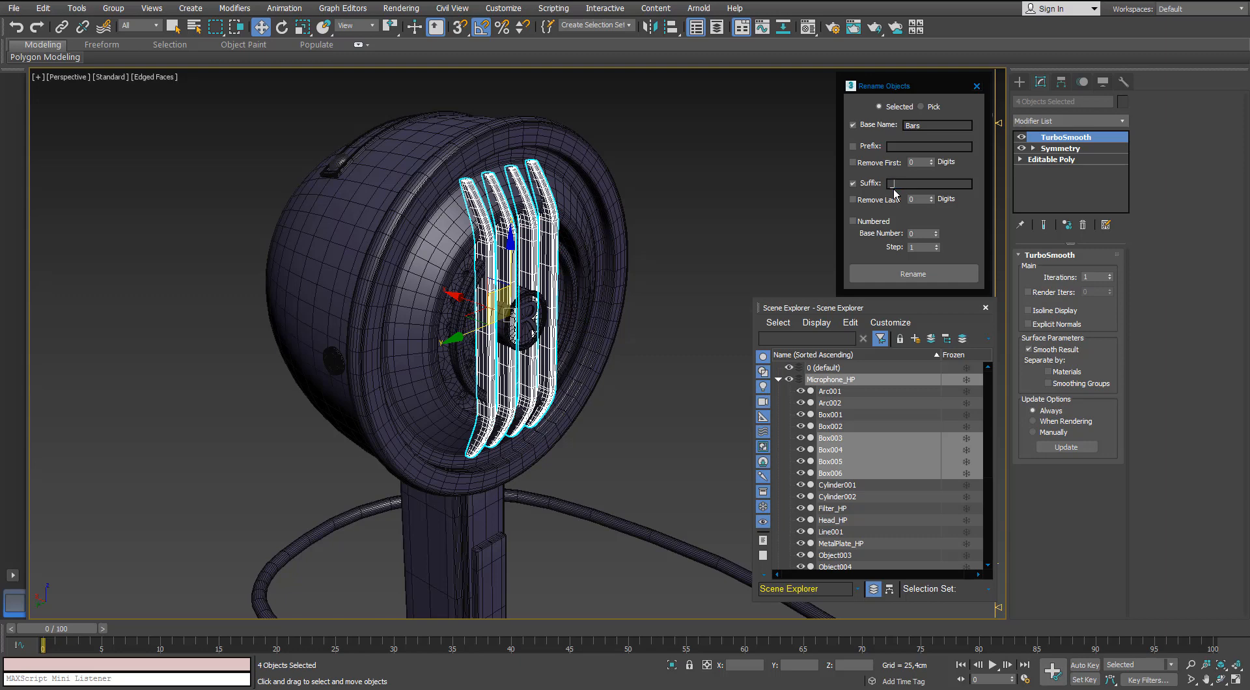
click(912, 268)
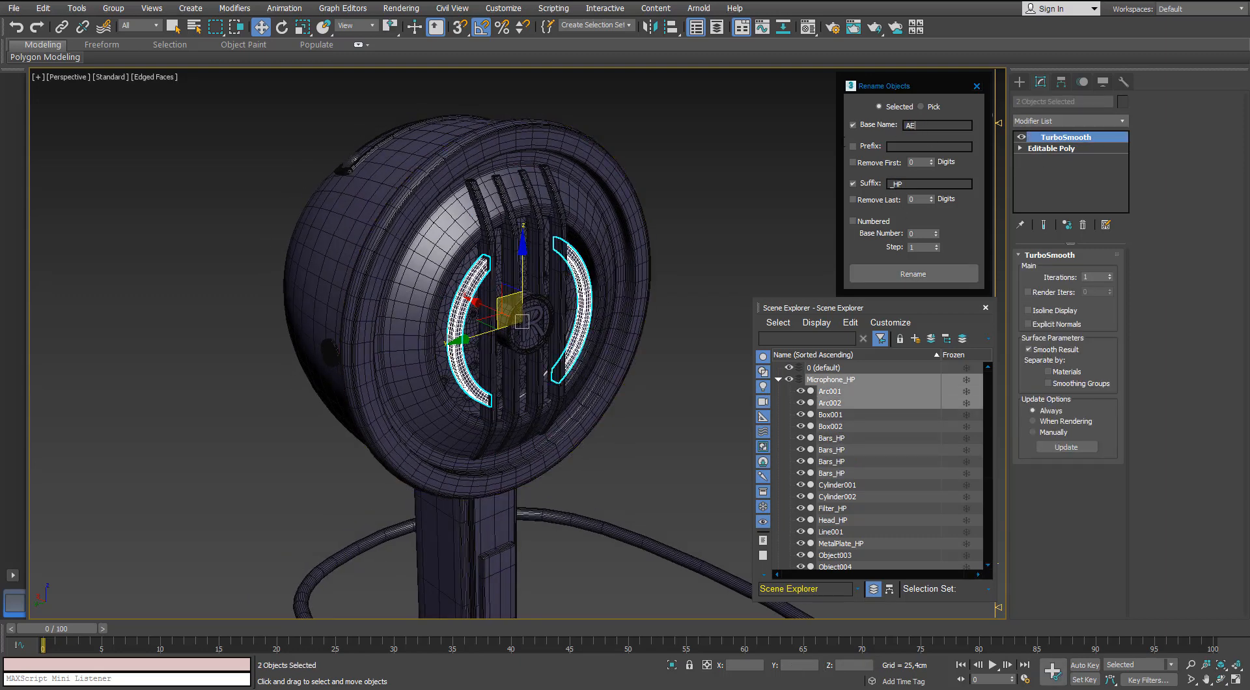
click(905, 273)
Switch back to the Microphone_LP layer and detach the two arcs together with the round front button from the combined mesh.
click(778, 379)
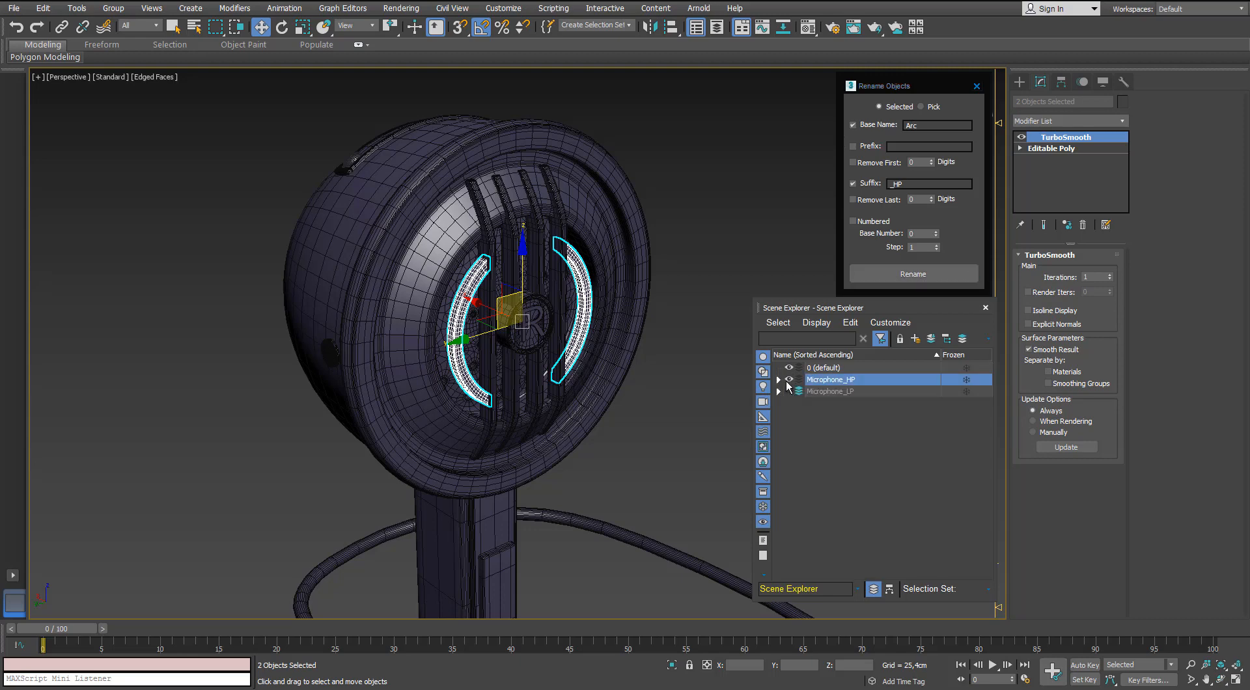
click(789, 379)
click(789, 391)
click(821, 391)
click(466, 297)
key(5)
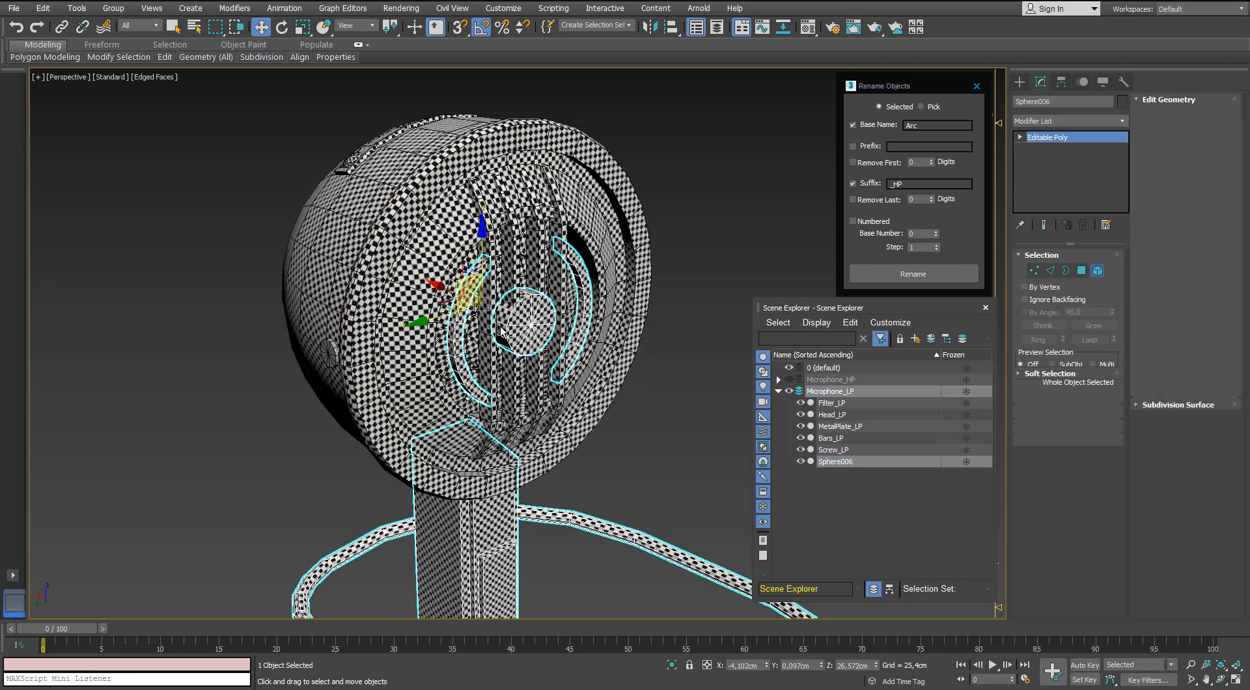
click(466, 297)
ctrl+click(587, 300)
scroll(587, 301, down, 1)
middle_drag(587, 301, 546, 182)
scroll(521, 215, up, 2)
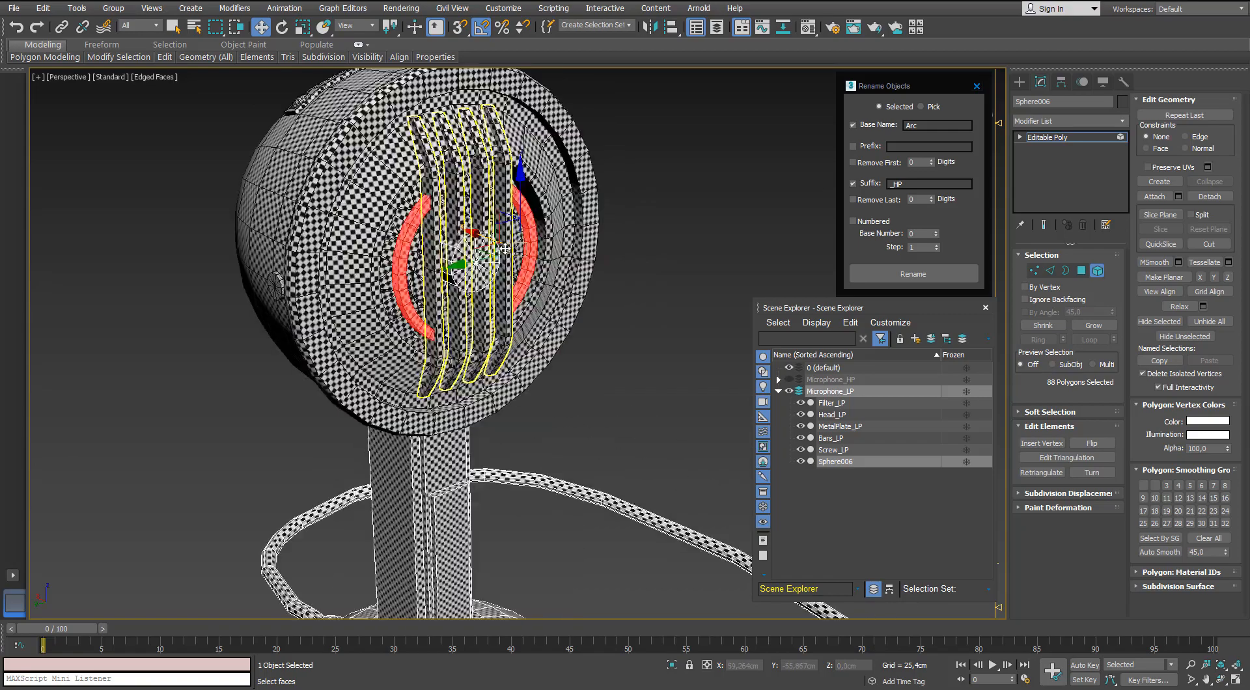
scroll(505, 248, down, 2)
scroll(504, 248, up, 2)
ctrl+click(482, 260)
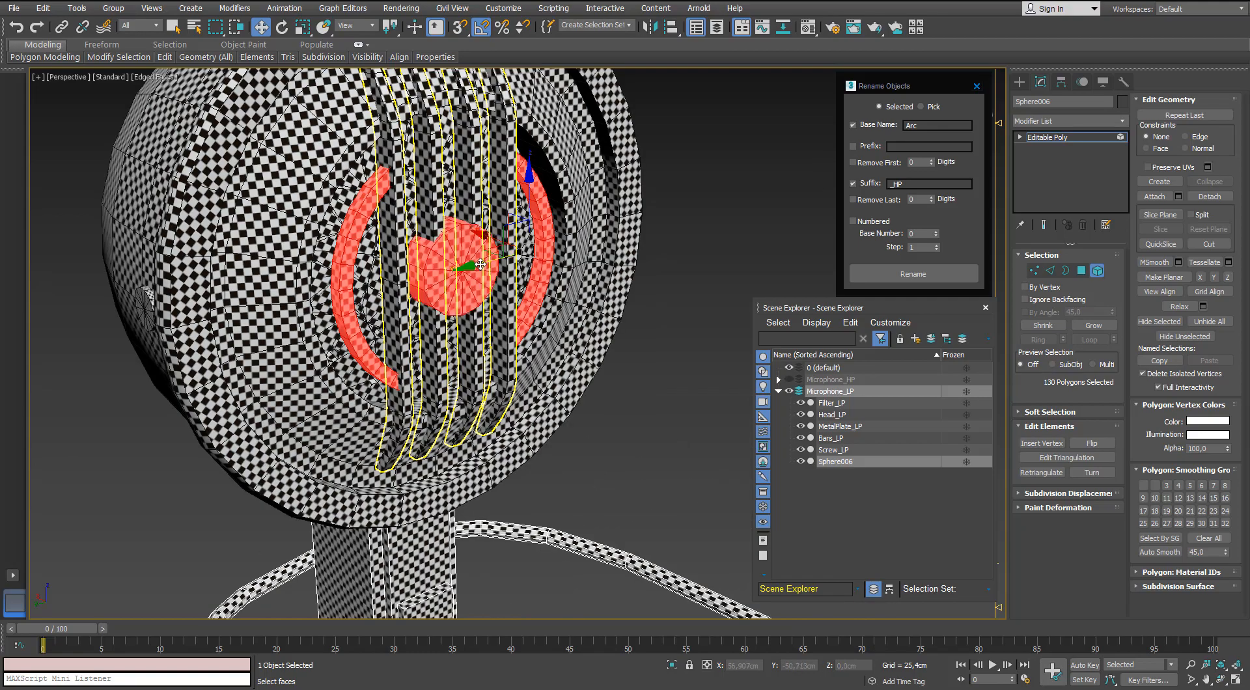
alt+middle_drag(483, 259, 476, 302)
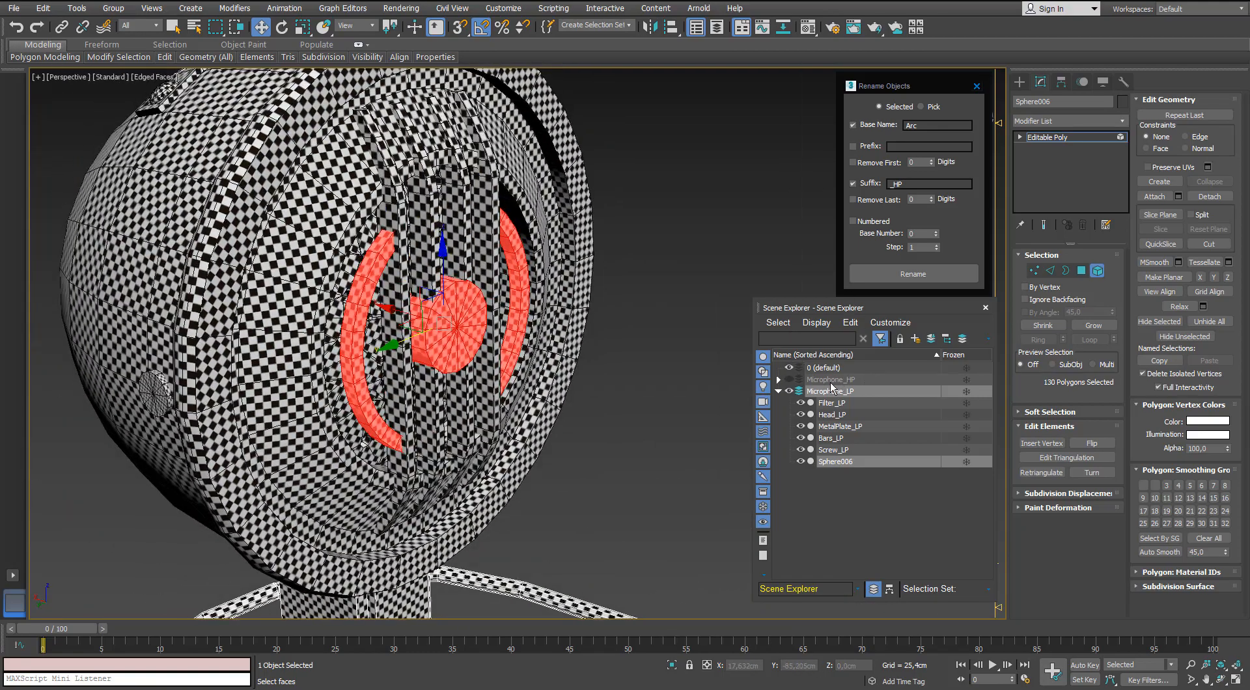
click(1209, 196)
click(658, 373)
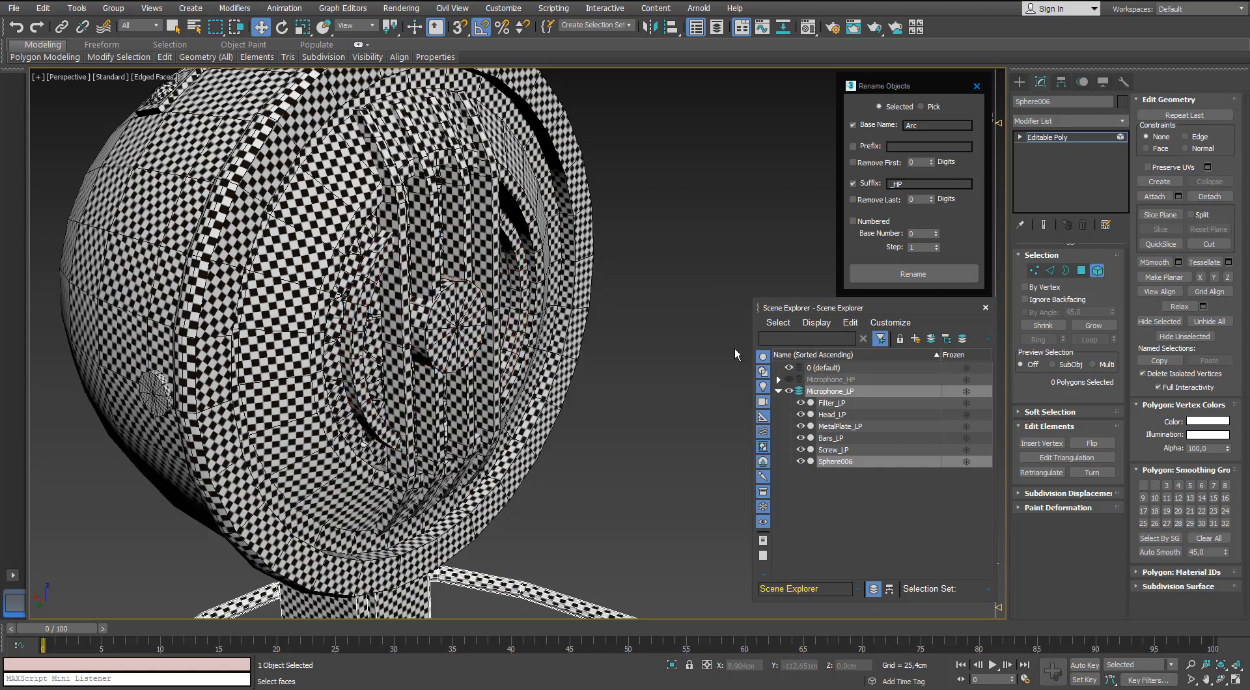
Rename the detached low-poly arcs and round button object Arc_LP.
click(1096, 271)
click(670, 299)
click(516, 308)
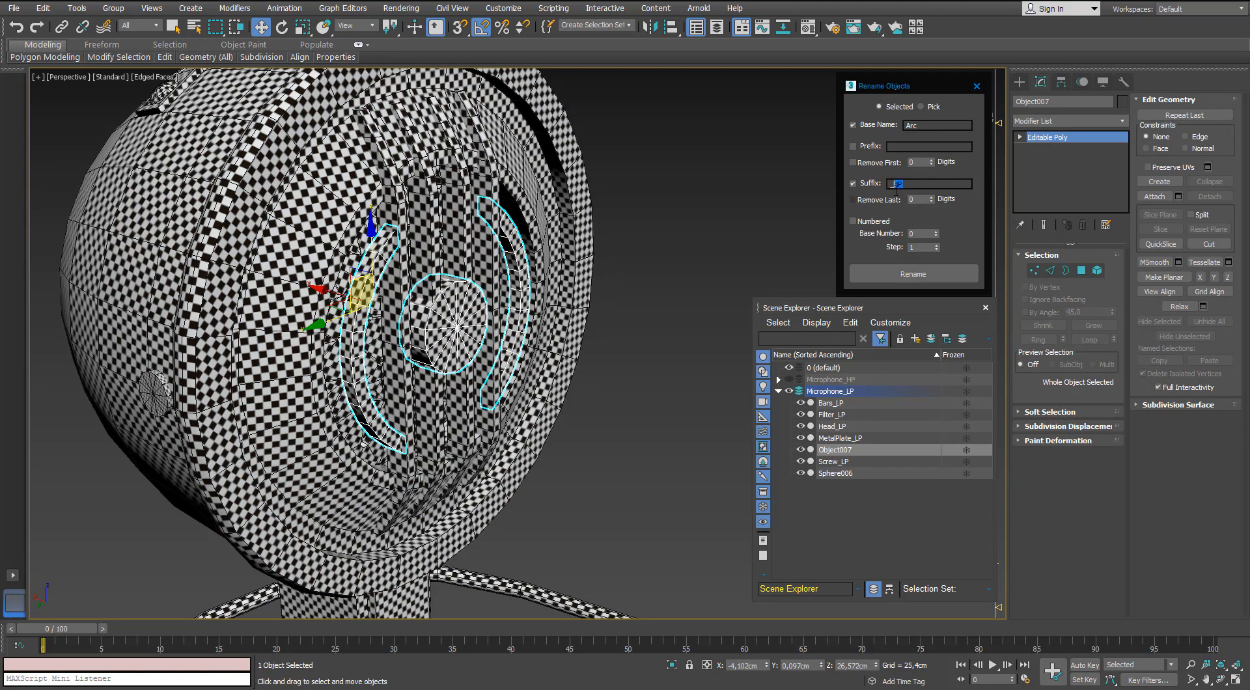
click(896, 272)
click(682, 333)
middle_drag(537, 324, 470, 296)
Switch to the Microphone_HP layer, hiding Microphone_LP, and select the round button in front of the bars.
scroll(533, 290, down, 3)
scroll(470, 296, down, 3)
click(467, 276)
middle_drag(454, 403, 401, 349)
scroll(427, 290, down, 2)
click(789, 391)
click(778, 392)
click(789, 380)
click(821, 380)
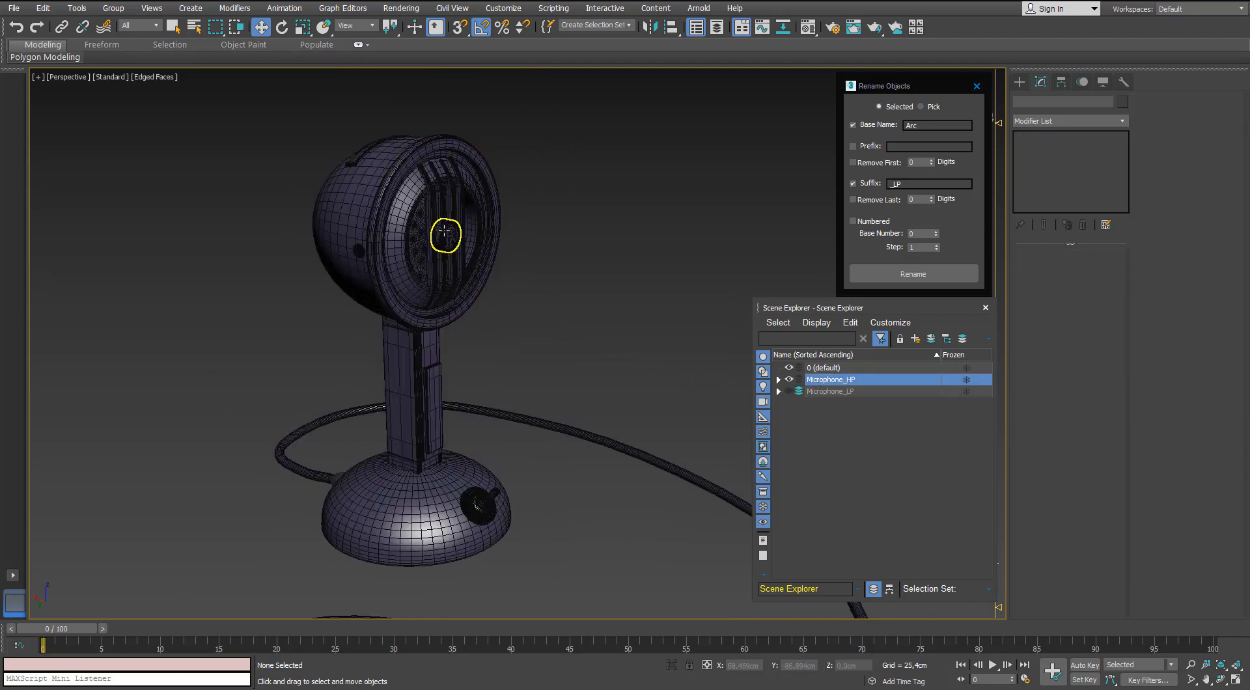
click(443, 235)
scroll(439, 232, up, 5)
alt+middle_drag(391, 234, 361, 244)
Unhide all objects, then leave only the Microphone_HP layer visible.
right_click(656, 397)
click(673, 339)
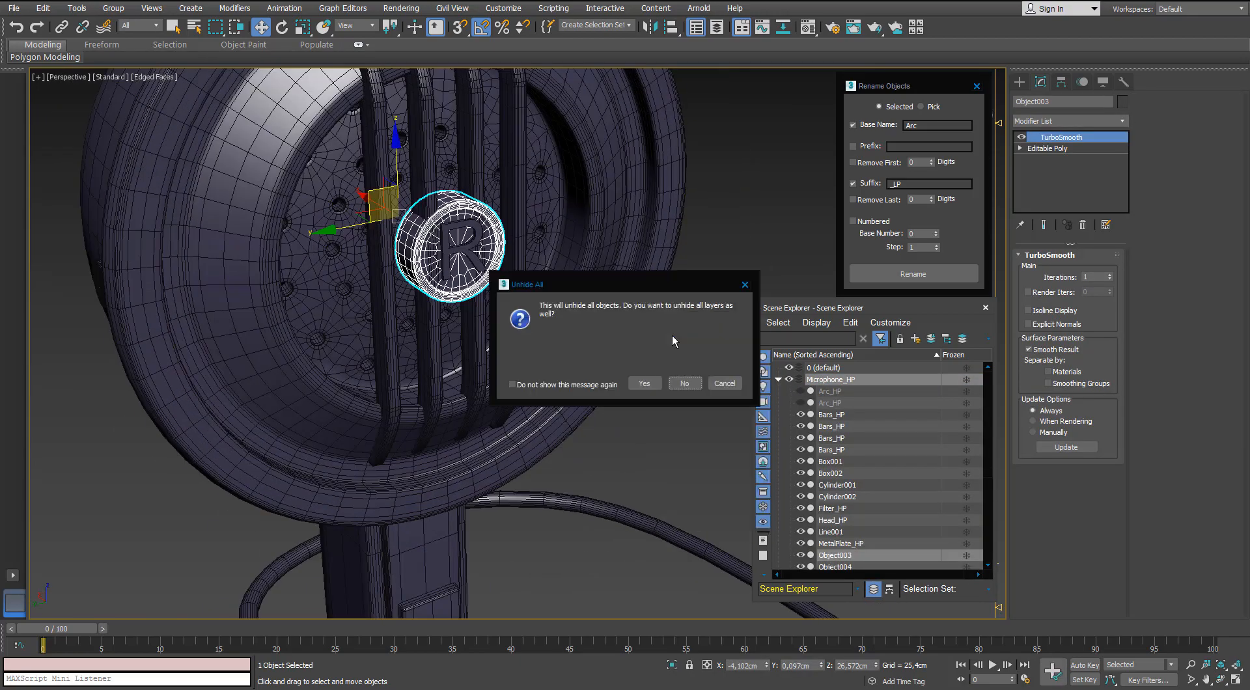
click(645, 379)
click(779, 380)
click(788, 380)
click(788, 391)
click(789, 380)
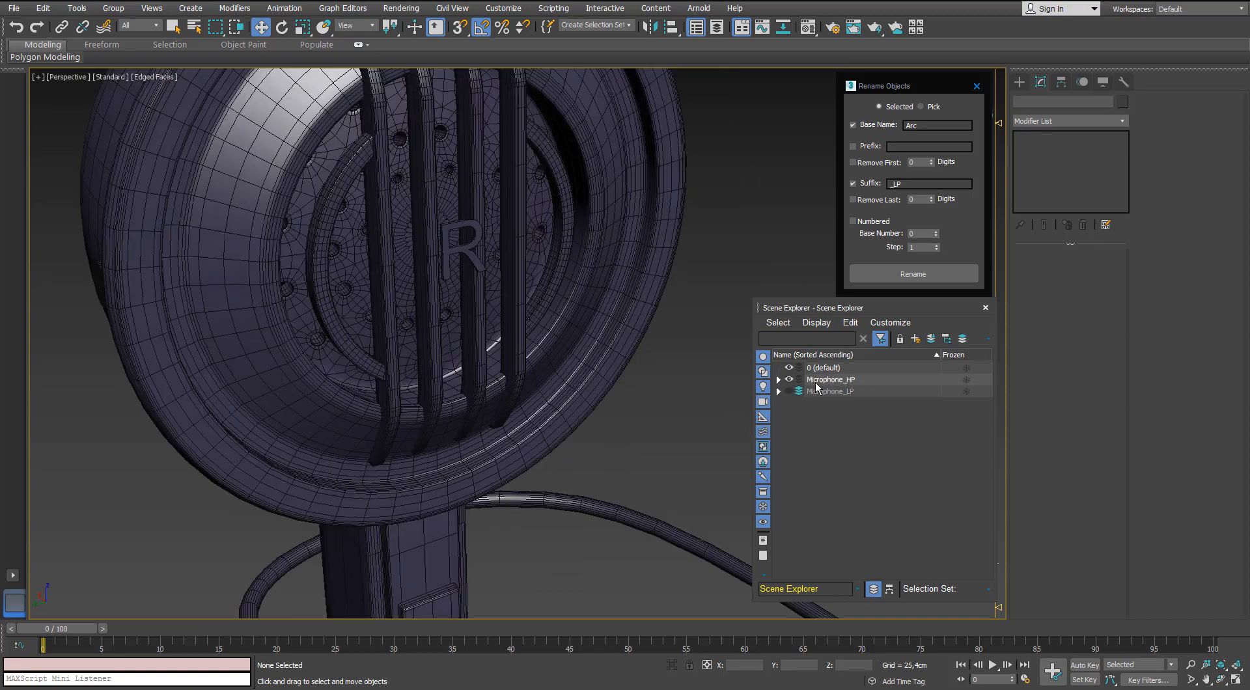
Select a high-poly arc and copy its name, Arc_HP.
click(816, 382)
click(328, 231)
drag(1077, 104, 1023, 104)
right_click(1024, 106)
click(1044, 143)
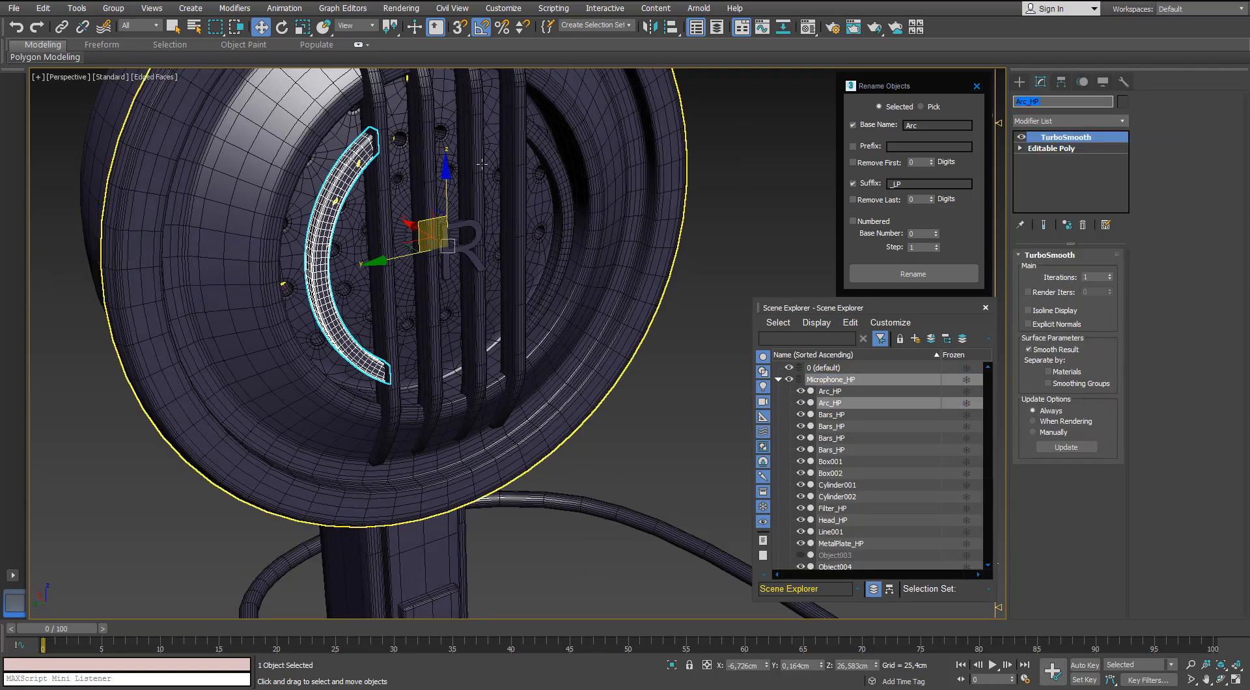
Unhide all objects, hide Microphone_LP again, and give the high-poly round button the name Arc_HP.
alt+middle_drag(486, 254, 541, 257)
click(682, 329)
right_click(645, 333)
click(668, 278)
click(644, 382)
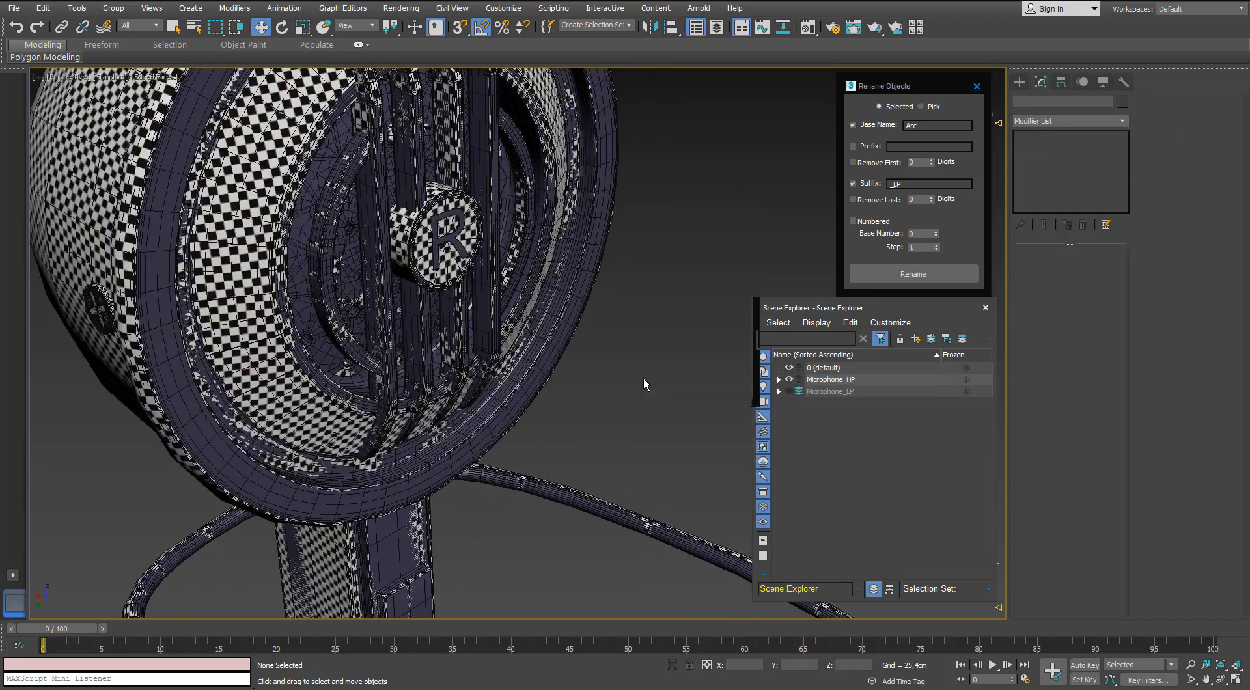
click(789, 391)
click(457, 229)
alt+middle_drag(457, 229, 438, 215)
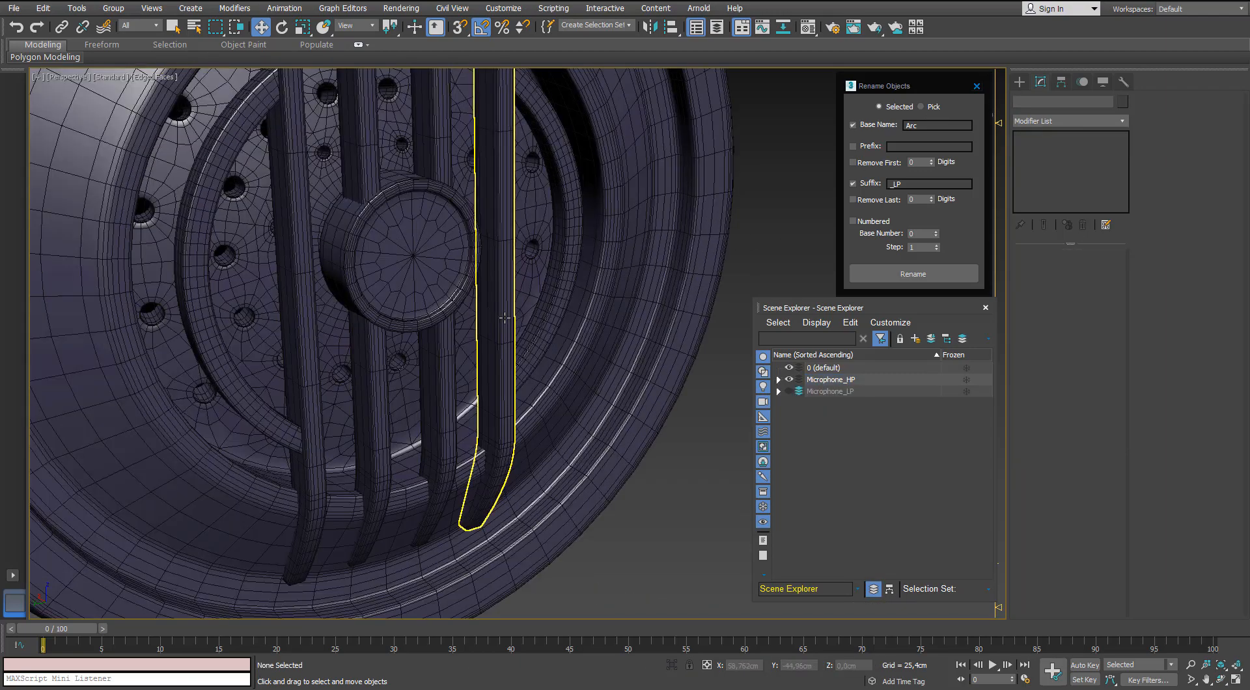
Rename the vertical high-poly stand under the head Stick_HP.
scroll(505, 318, down, 6)
alt+middle_drag(504, 318, 486, 306)
middle_drag(475, 264, 479, 81)
click(411, 338)
alt+middle_drag(410, 337, 416, 343)
text(St)
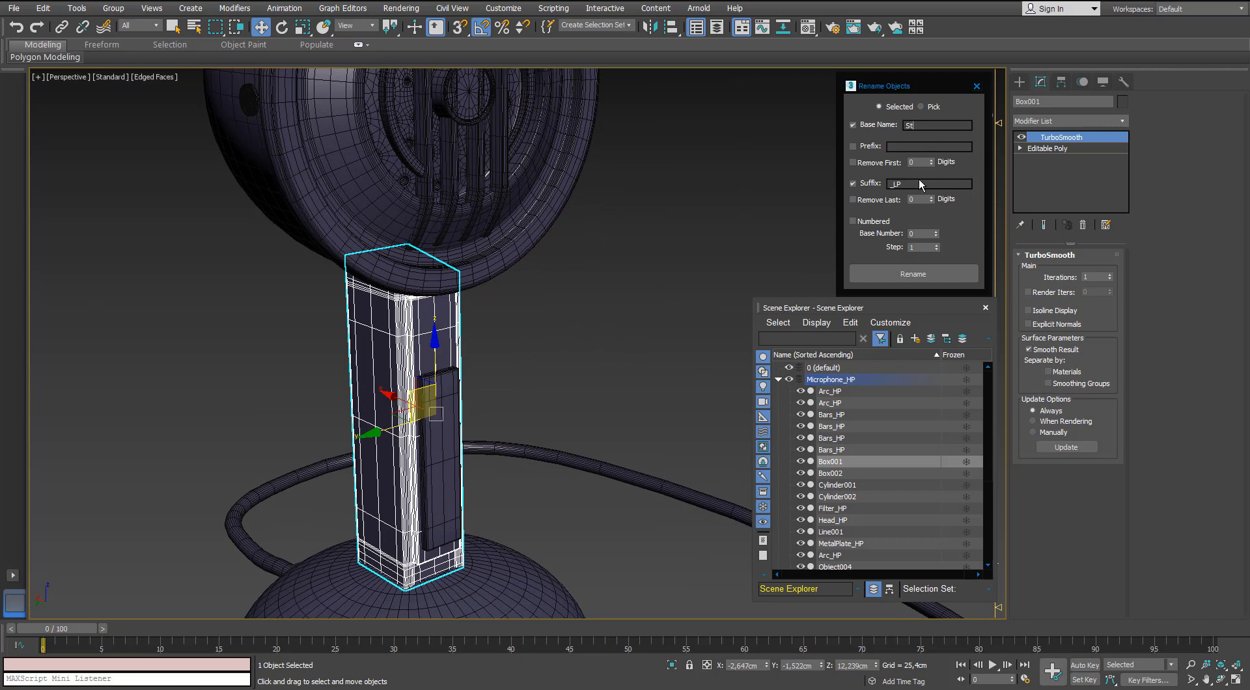
text(ick)
drag(903, 184, 894, 184)
Switch to the Microphone_LP layer, hiding Microphone_HP, and detach the vertical stand element from the combined mesh.
click(778, 379)
click(789, 379)
click(789, 391)
click(821, 392)
click(462, 362)
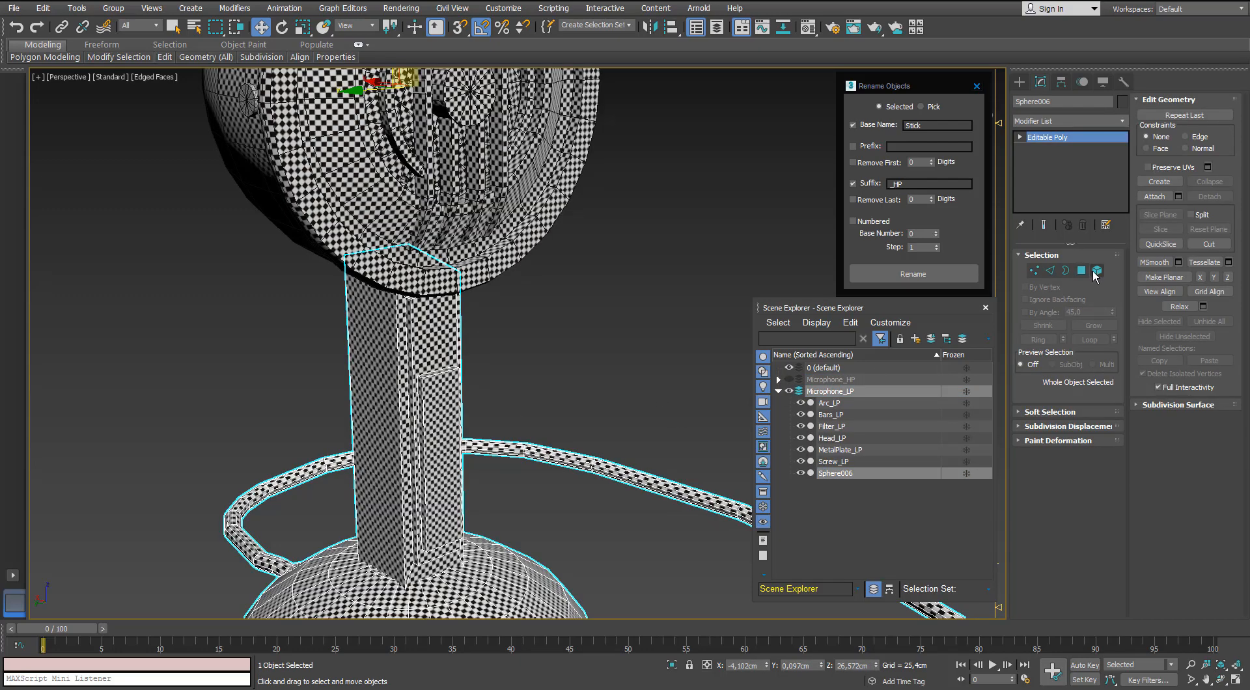
click(1094, 272)
click(401, 365)
click(1202, 197)
click(668, 351)
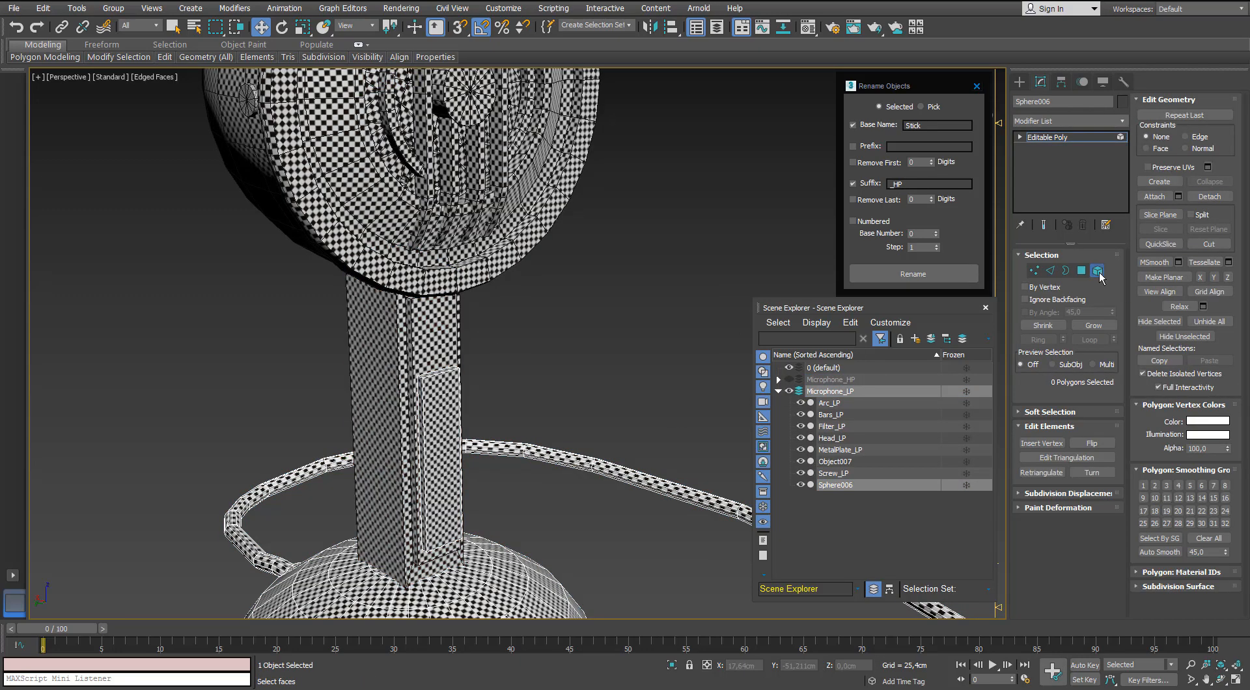
Rename the detached low-poly stand Stick_LP.
click(1098, 272)
click(444, 352)
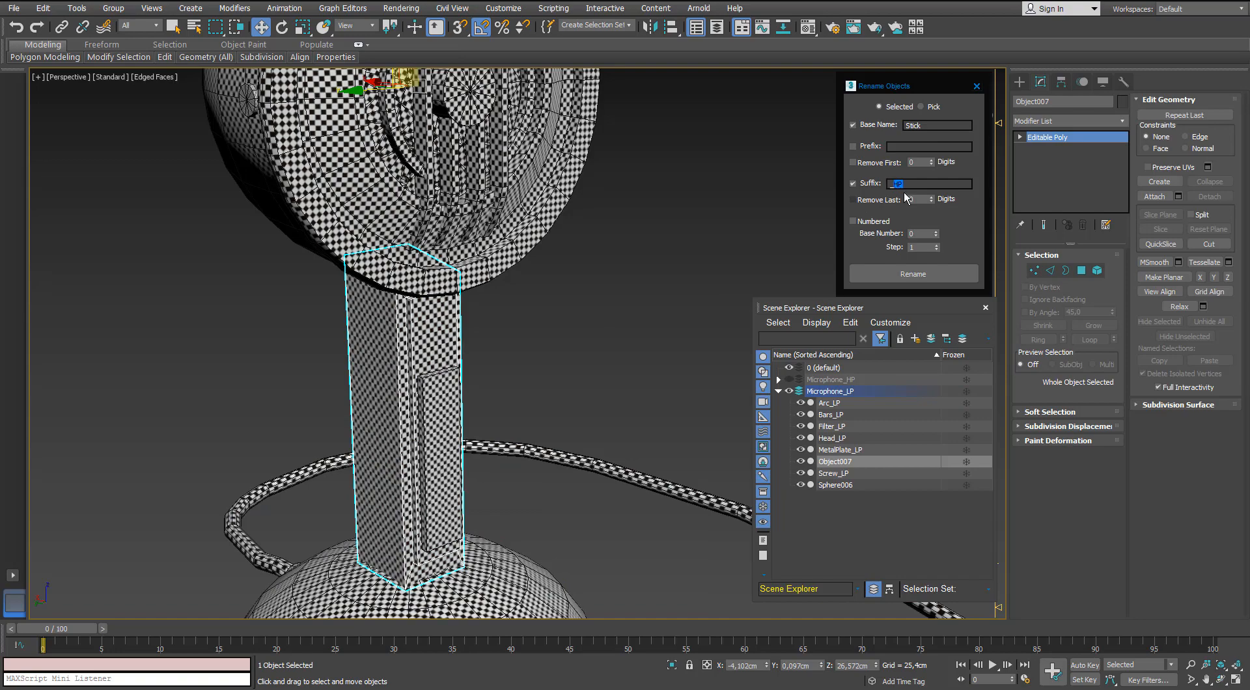
click(911, 273)
click(596, 333)
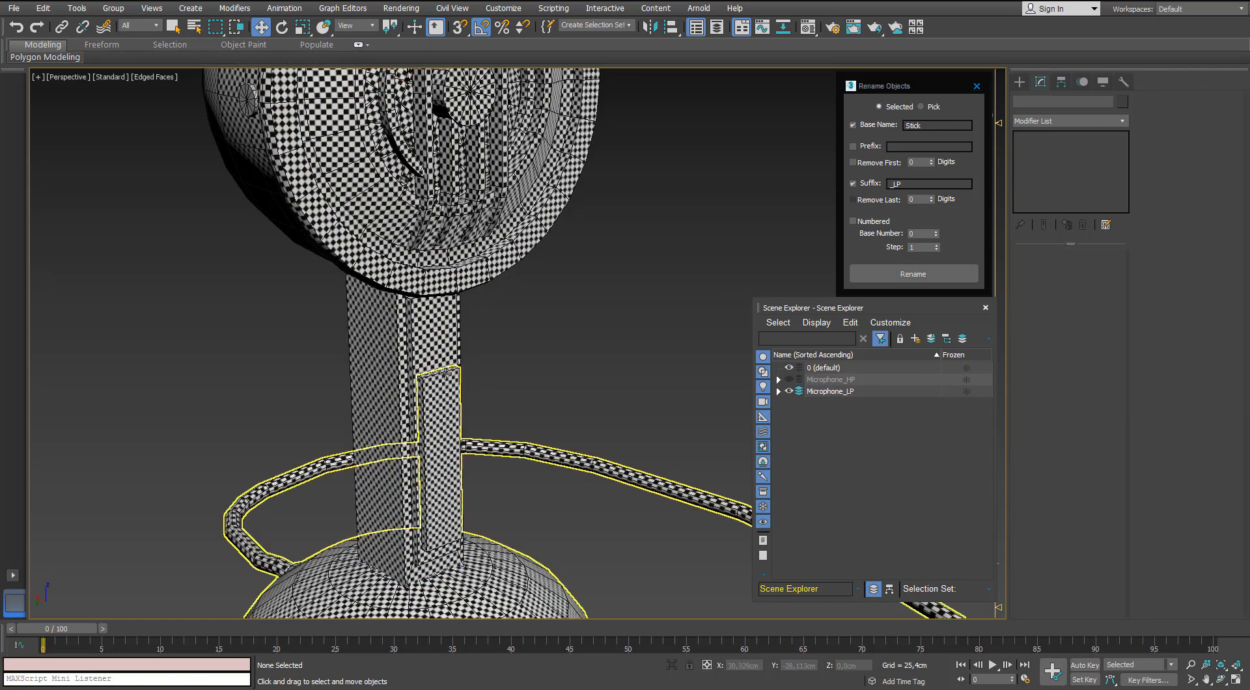
Select the thin strip element on the stand in the combined low-poly mesh and rename the mesh object Extrapiece_LP.
click(441, 385)
middle_drag(440, 352, 428, 272)
scroll(436, 269, down, 3)
scroll(437, 269, up, 3)
key(5)
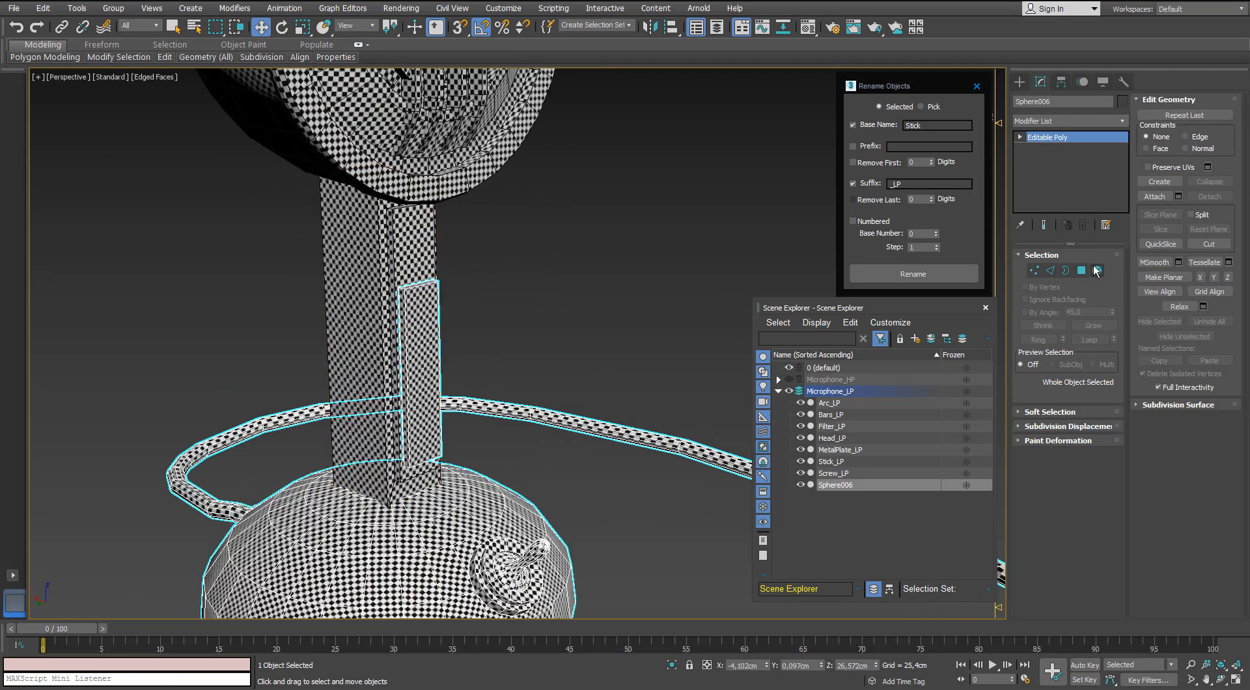
click(426, 291)
scroll(425, 291, down, 5)
scroll(426, 291, up, 5)
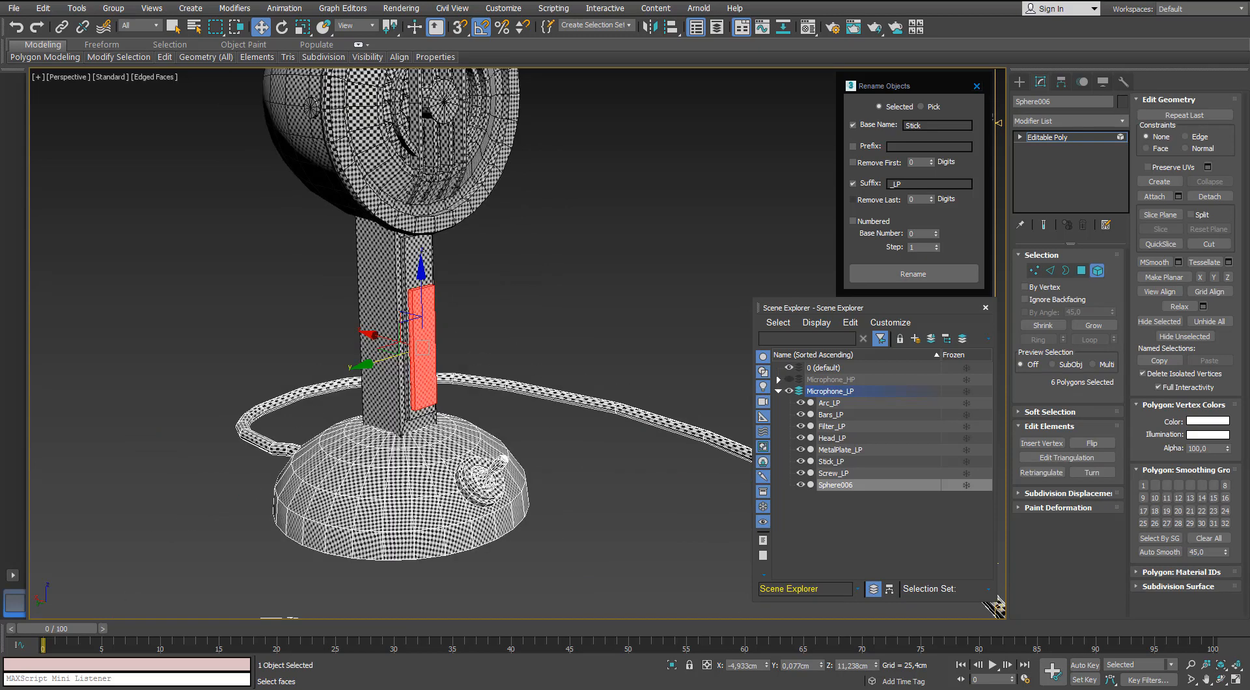
alt+middle_drag(556, 392, 559, 375)
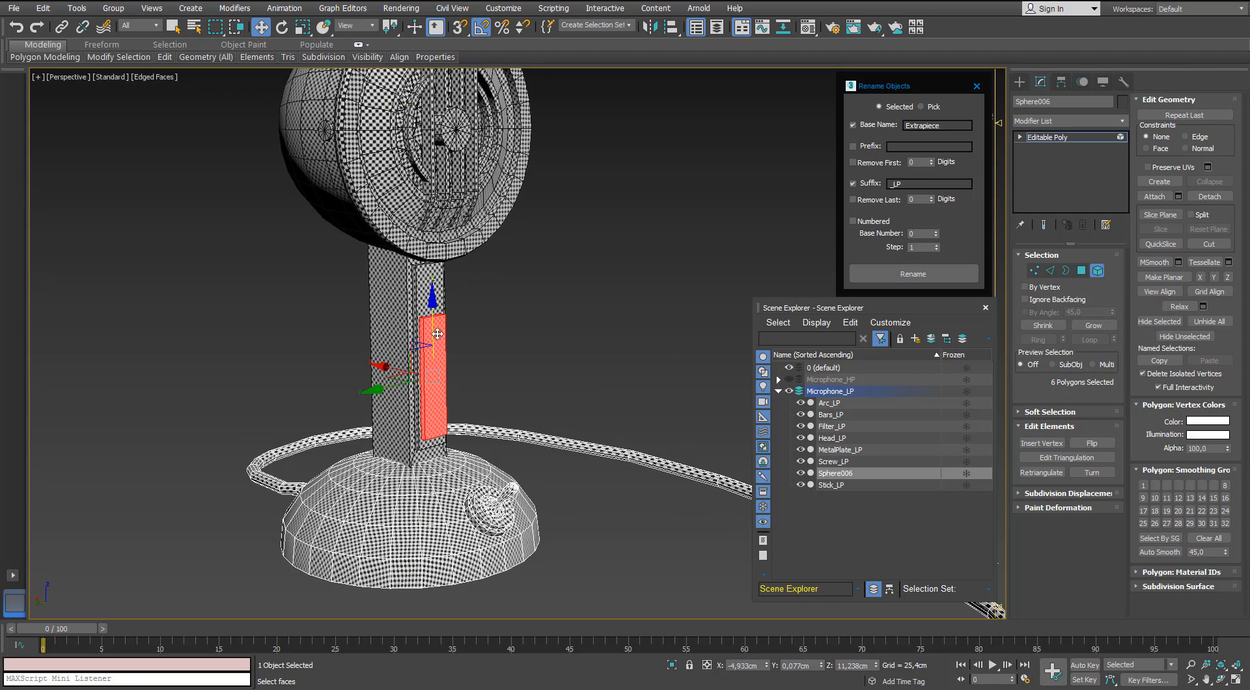
click(938, 279)
key(ctrl+d)
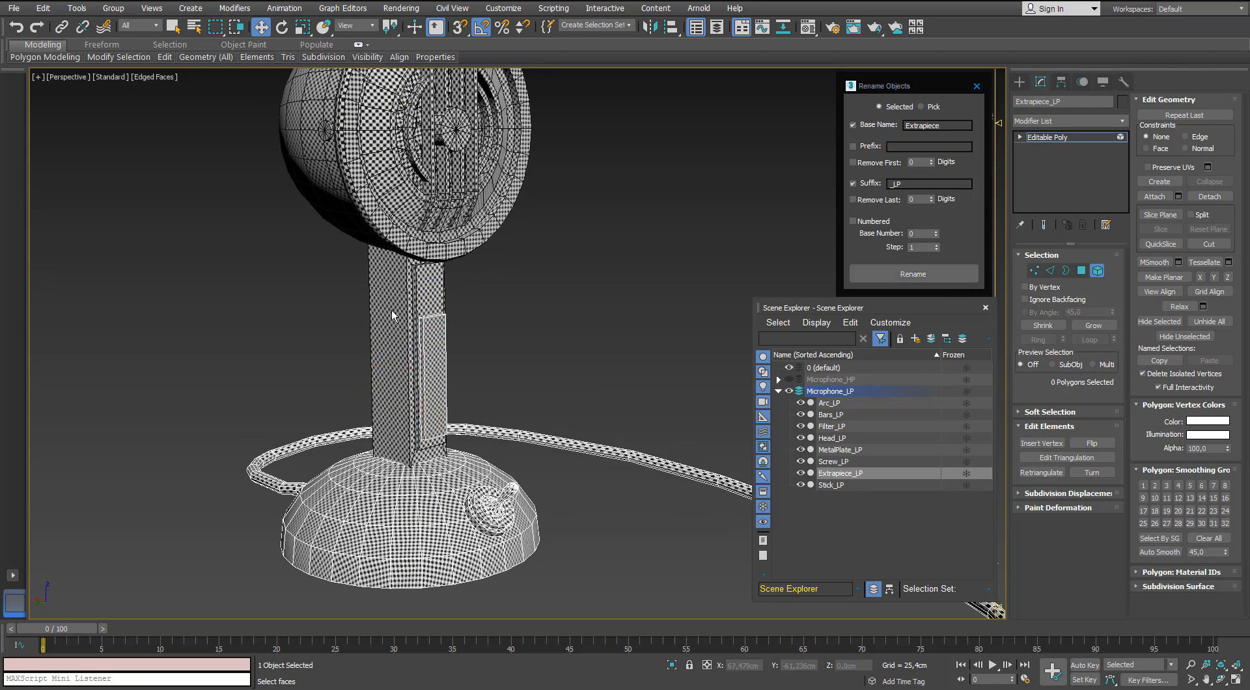
click(1098, 271)
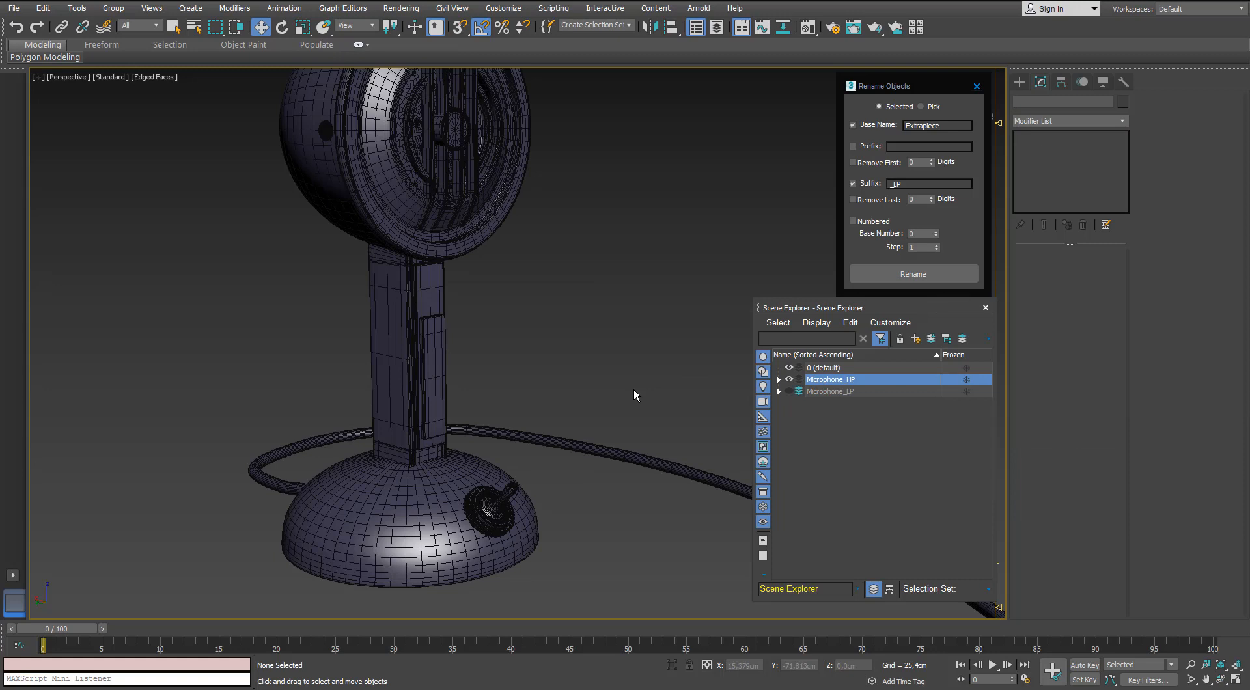
Rename the matching thin strip on the high-poly stand Extrapiece_HP.
click(431, 343)
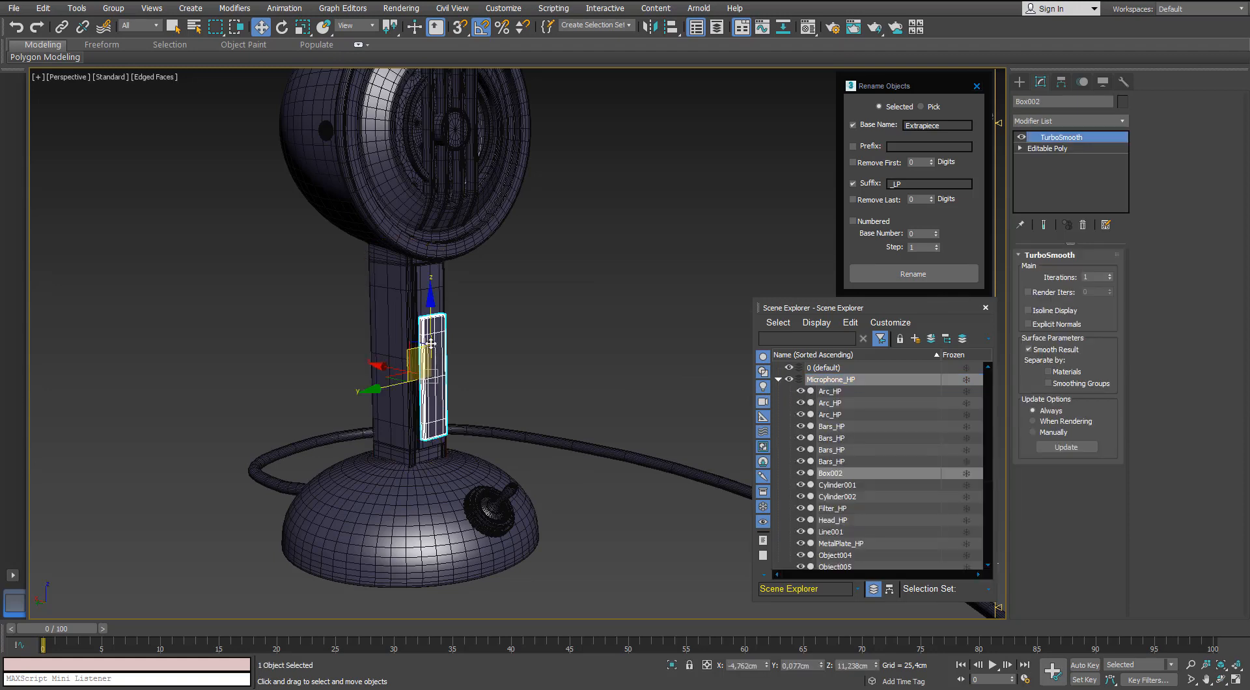
click(410, 313)
click(431, 329)
click(939, 277)
Compare the stand and its strip in the low-poly and high-poly layers, hiding parts to examine what lies behind them.
click(778, 380)
click(789, 380)
click(788, 391)
click(418, 298)
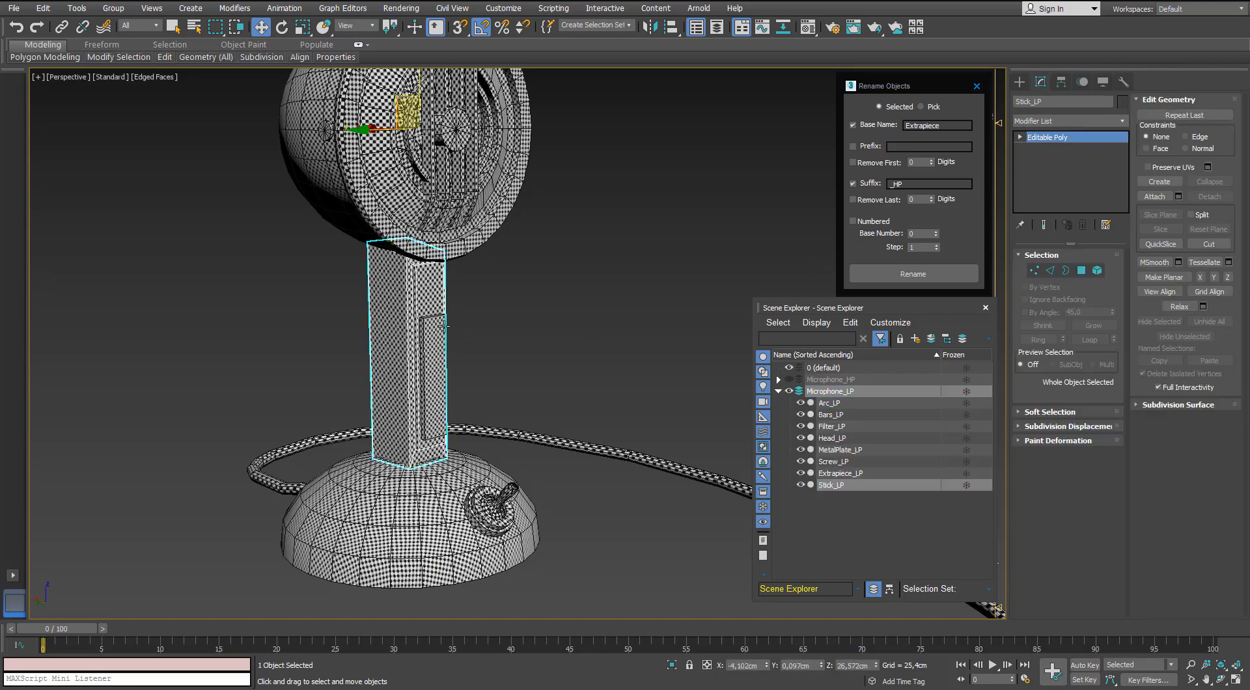
click(777, 391)
click(789, 391)
click(789, 380)
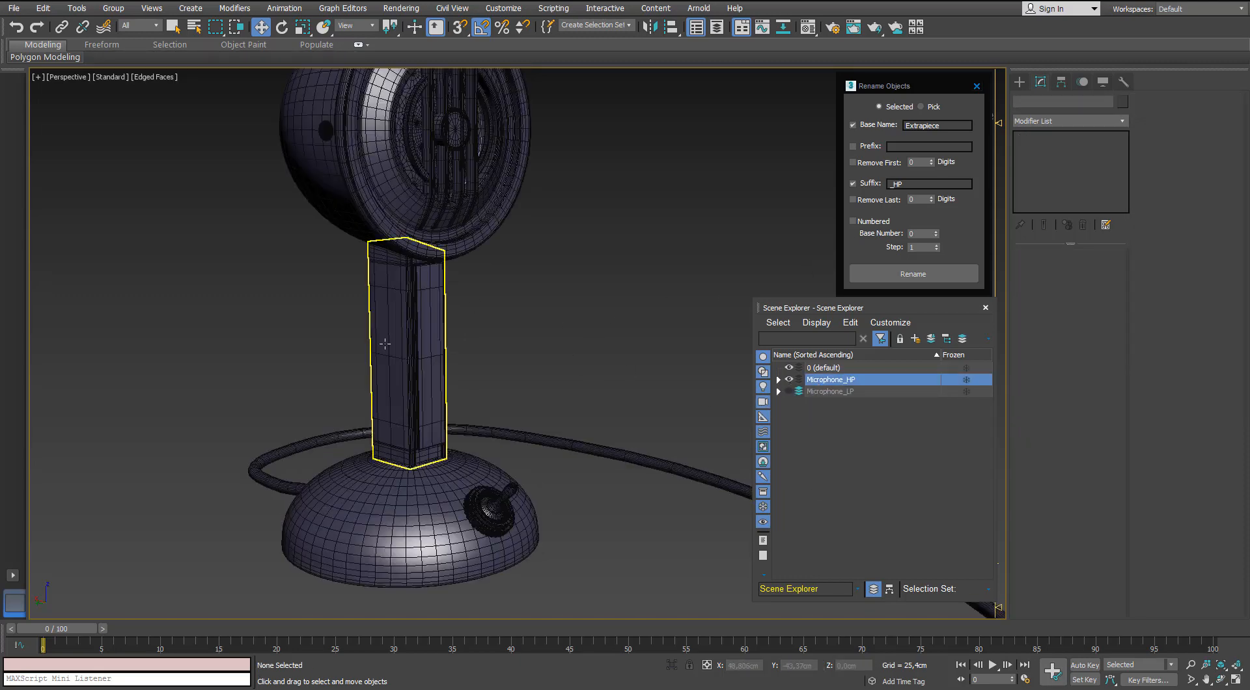
click(385, 343)
click(725, 261)
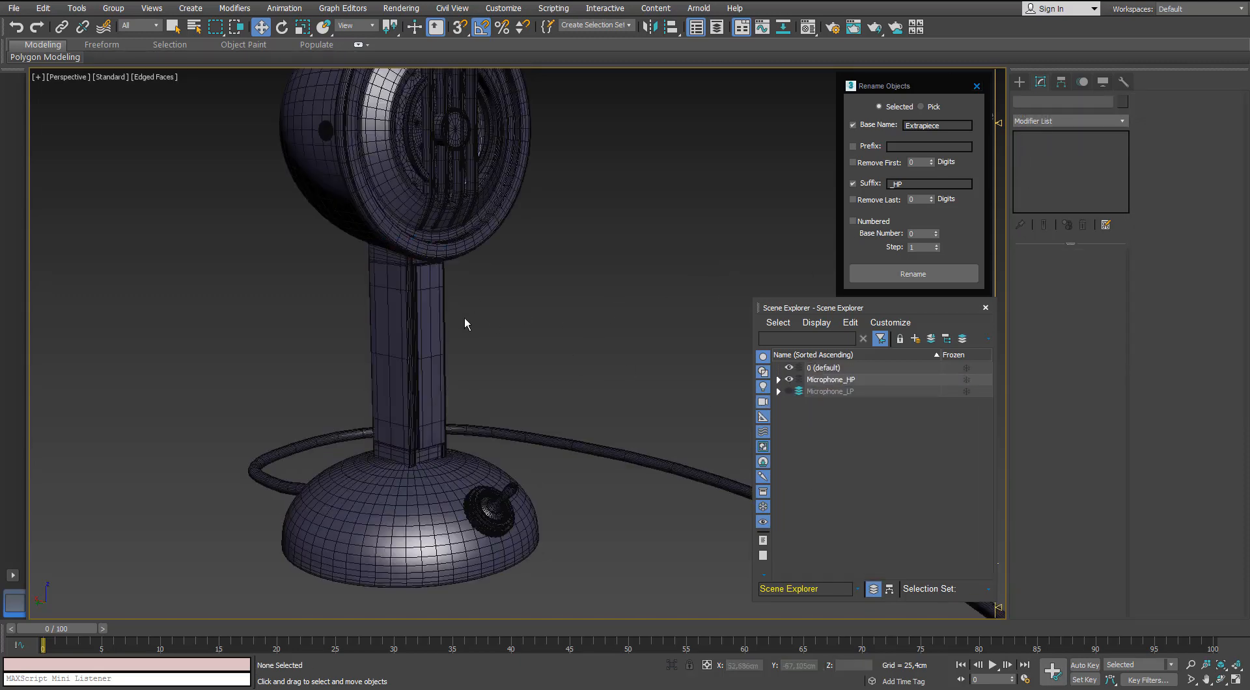
click(419, 317)
Rename the high-poly dome at the foot of the microphone Base_HP.
click(486, 463)
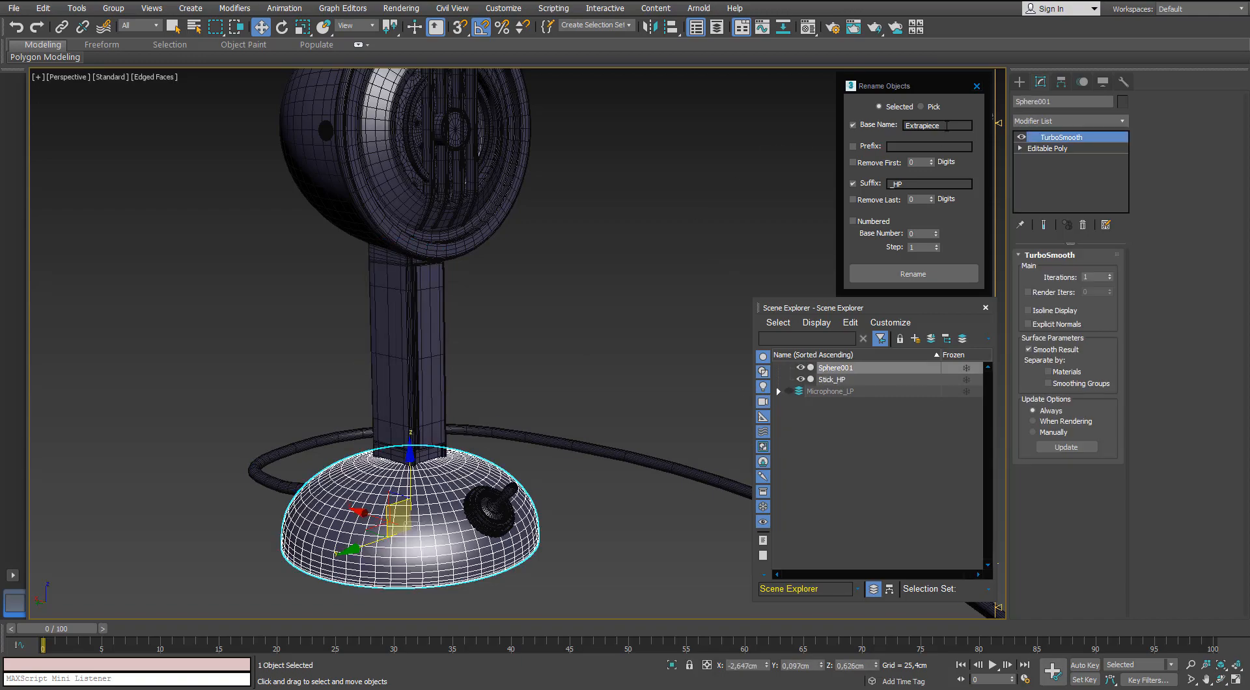
mouse_move(463, 427)
alt+middle_down()
mouse_move(474, 347)
mouse_move(462, 429)
alt+middle_up()
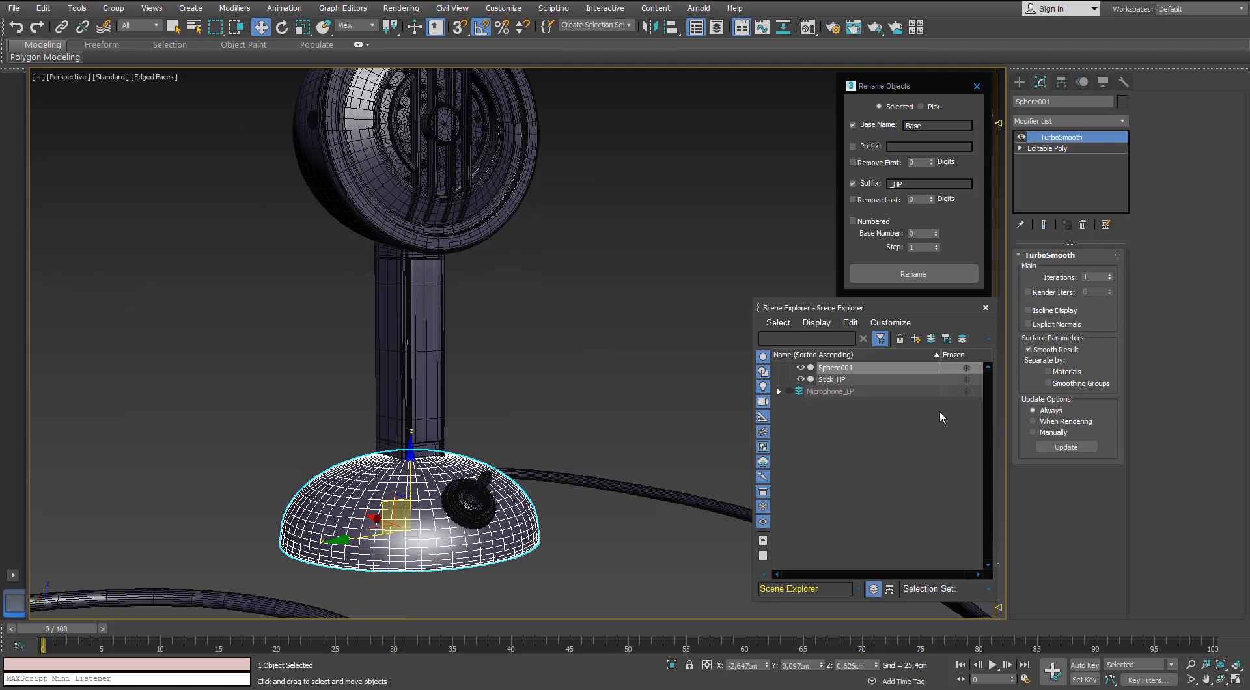
click(912, 276)
click(796, 437)
scroll(798, 437, up, 5)
Switch to the Microphone_LP layer and unhide all objects, keeping Microphone_HP hidden.
click(779, 379)
click(788, 391)
click(788, 379)
click(822, 391)
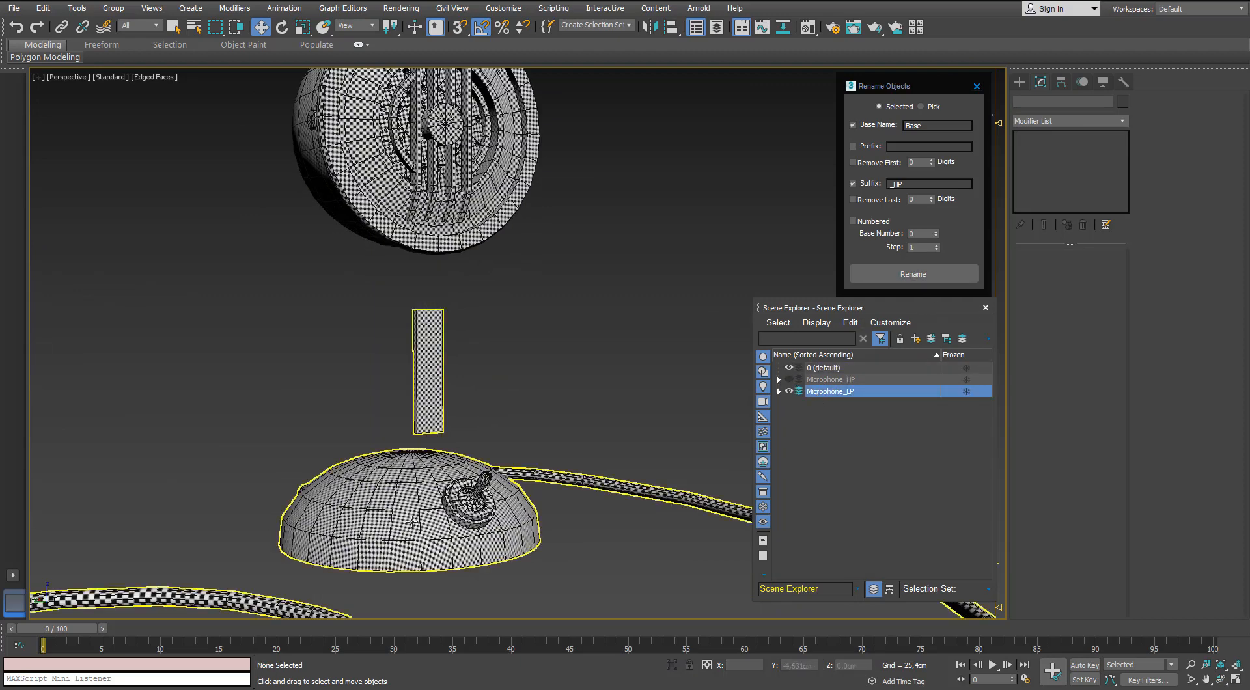
right_click(610, 360)
click(631, 301)
click(642, 386)
click(788, 380)
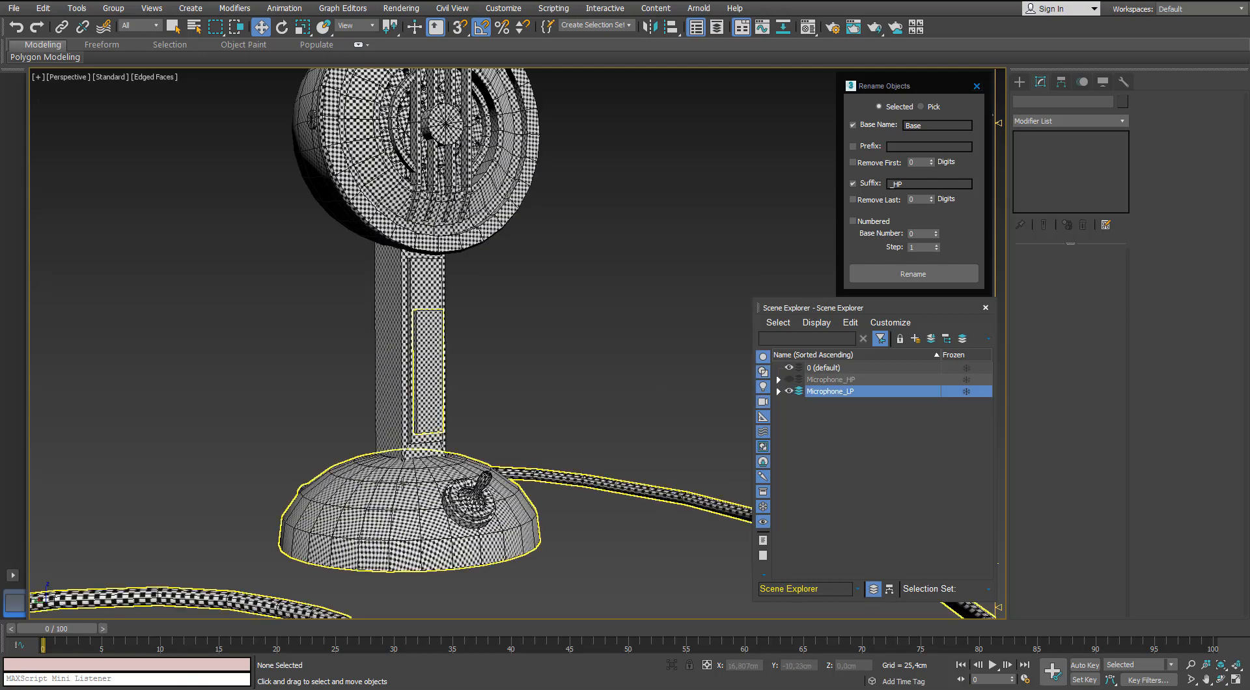
Detach the dome-shaped base element from the combined low-poly mesh.
click(402, 483)
alt+middle_drag(402, 483, 433, 504)
click(1097, 271)
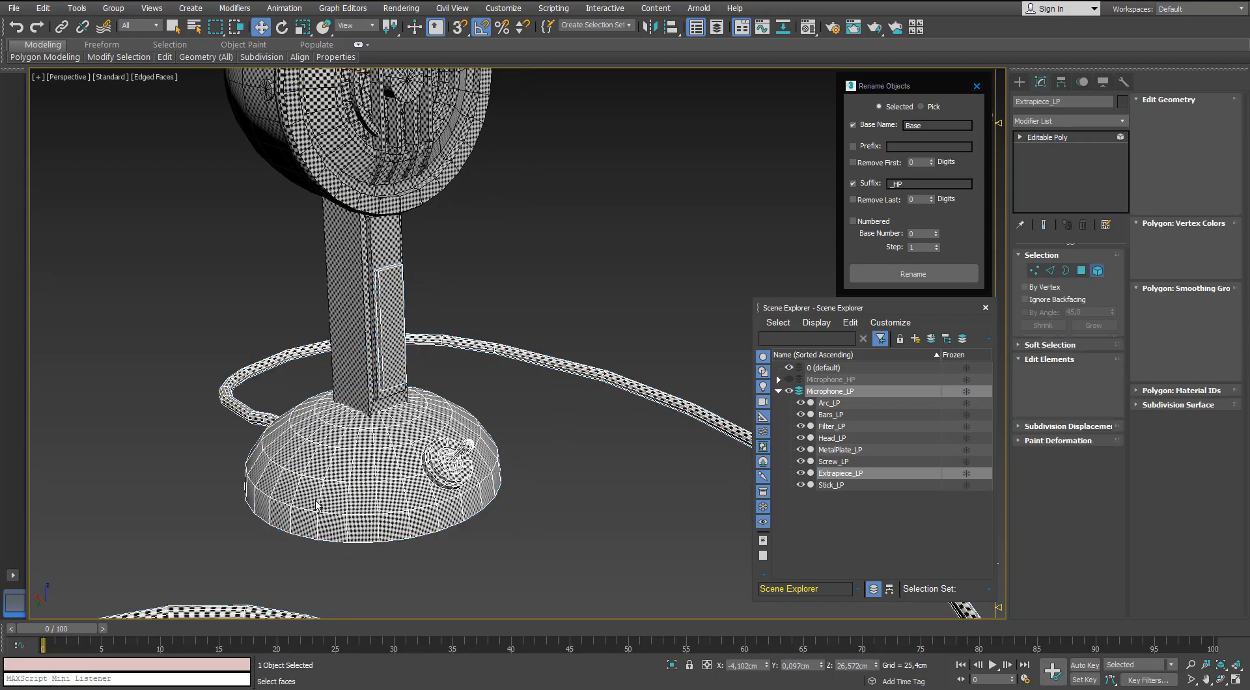
click(317, 506)
scroll(317, 505, up, 3)
middle_drag(317, 505, 345, 416)
alt+middle_drag(378, 455, 372, 370)
click(1209, 197)
click(667, 348)
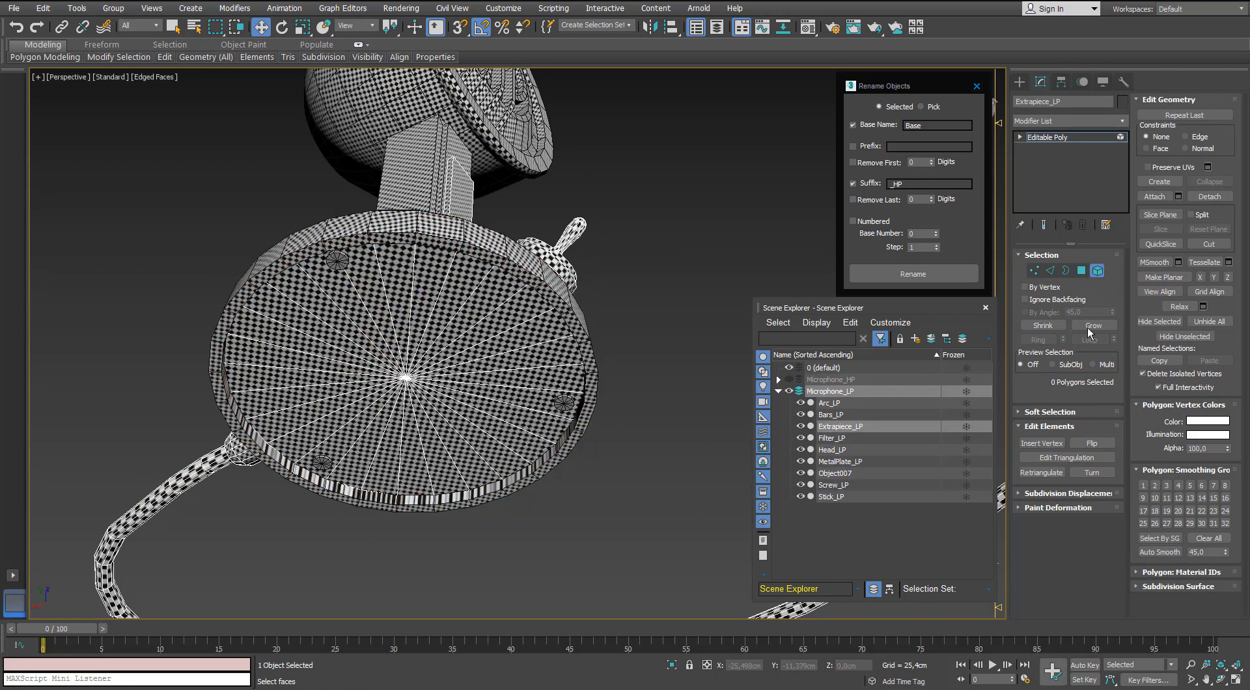
Rename the detached low-poly dome Base_LP.
click(1098, 272)
click(583, 330)
alt+middle_drag(583, 331, 589, 377)
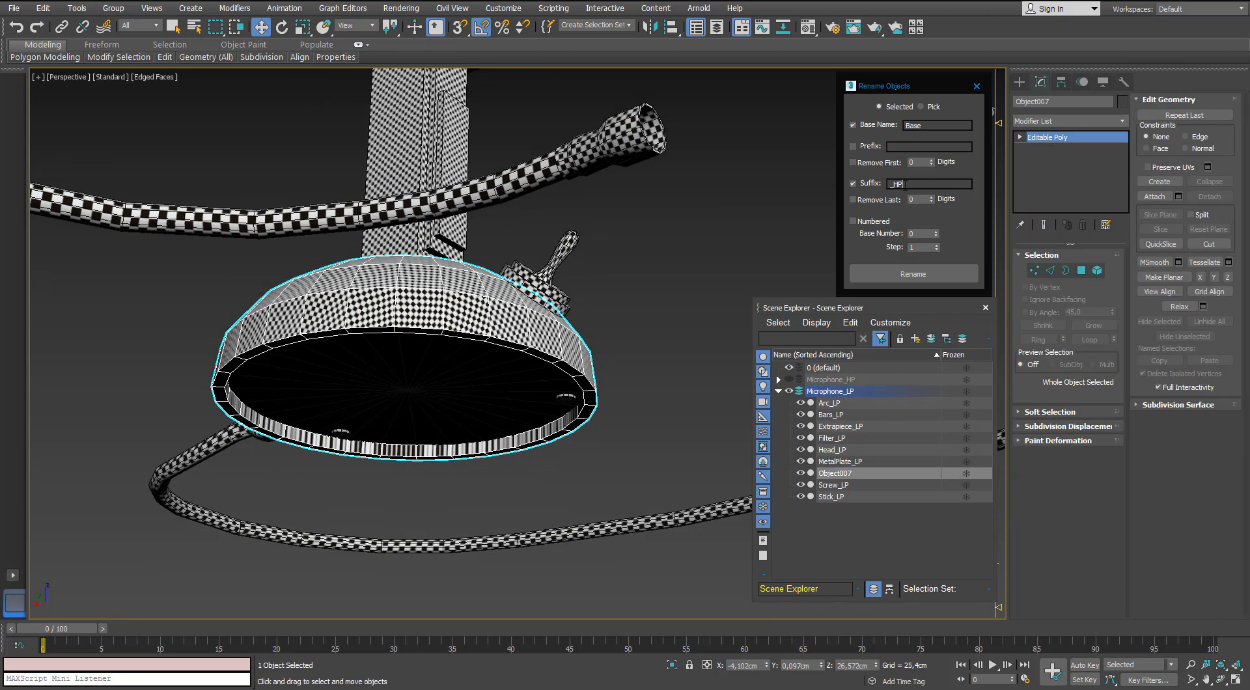
Detach the flat round cap element under the base from the combined low-poly mesh.
click(608, 332)
click(404, 398)
key(5)
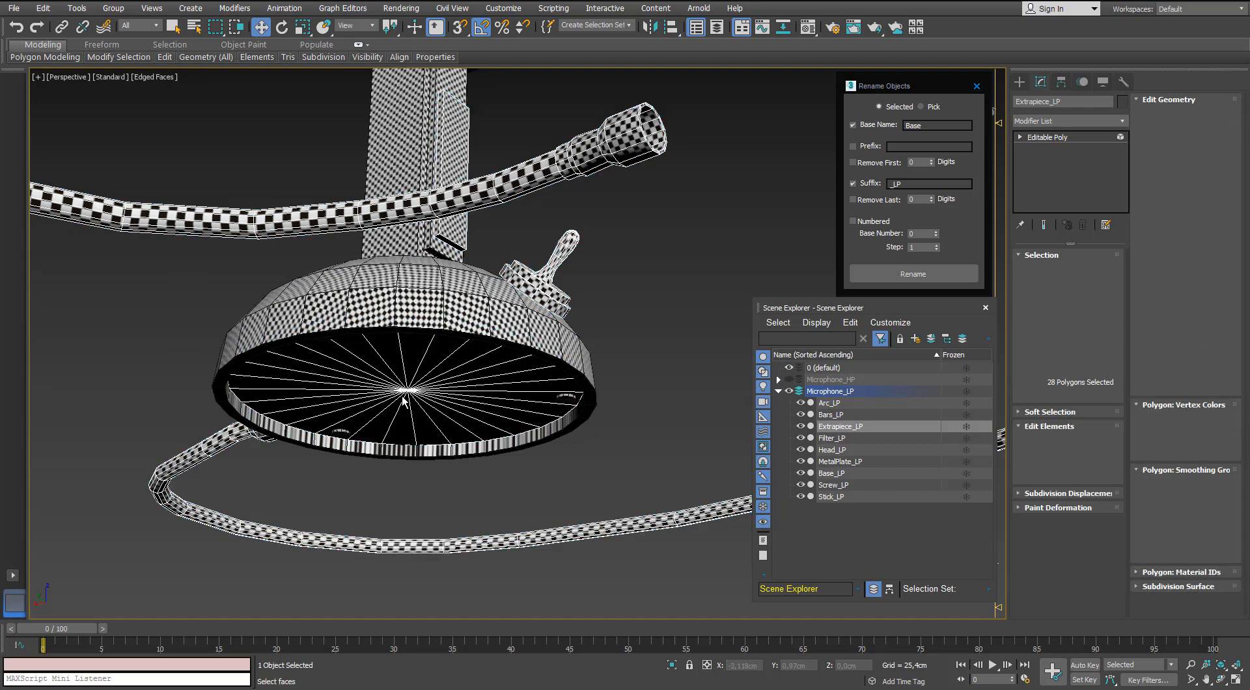
click(1201, 197)
click(664, 362)
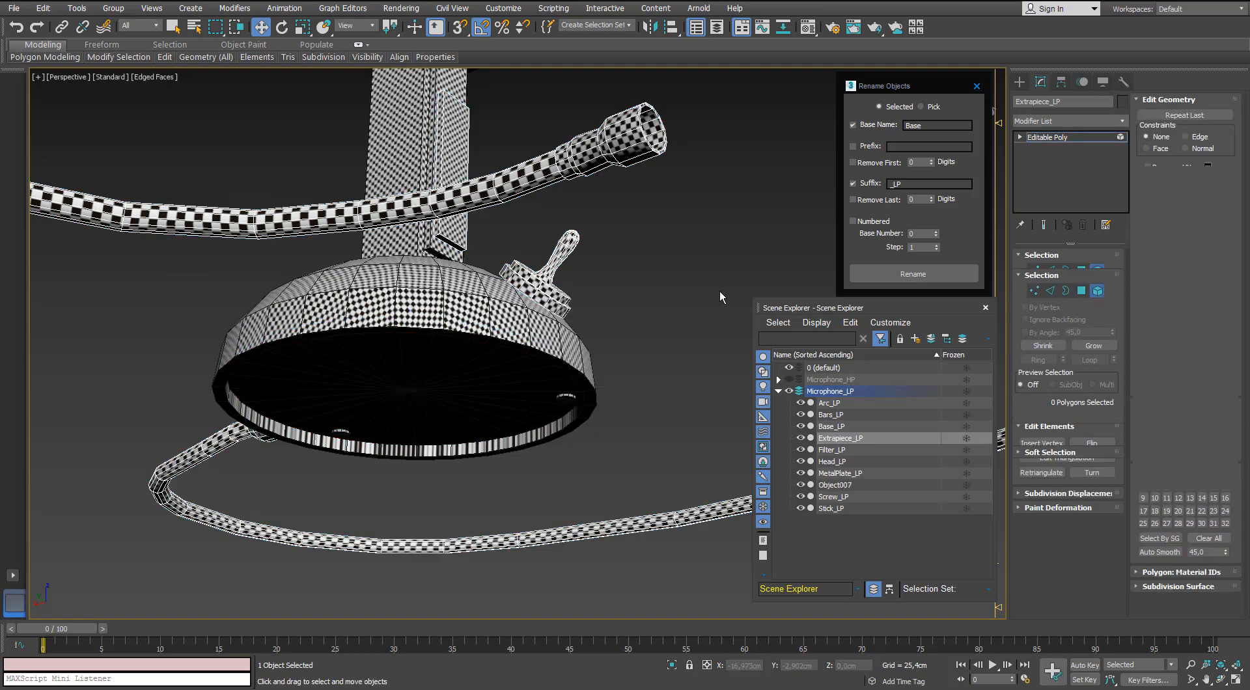
Rename the detached low-poly disc under the base Cap_LP.
click(476, 385)
drag(929, 126, 873, 138)
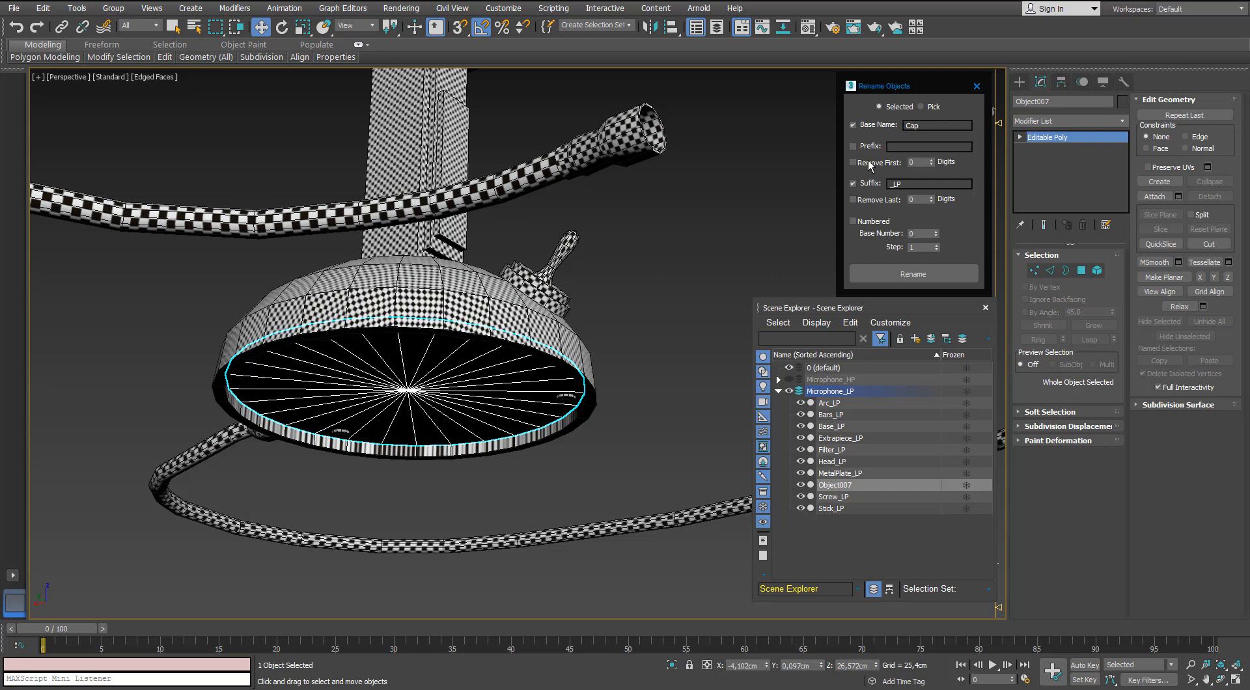
click(870, 272)
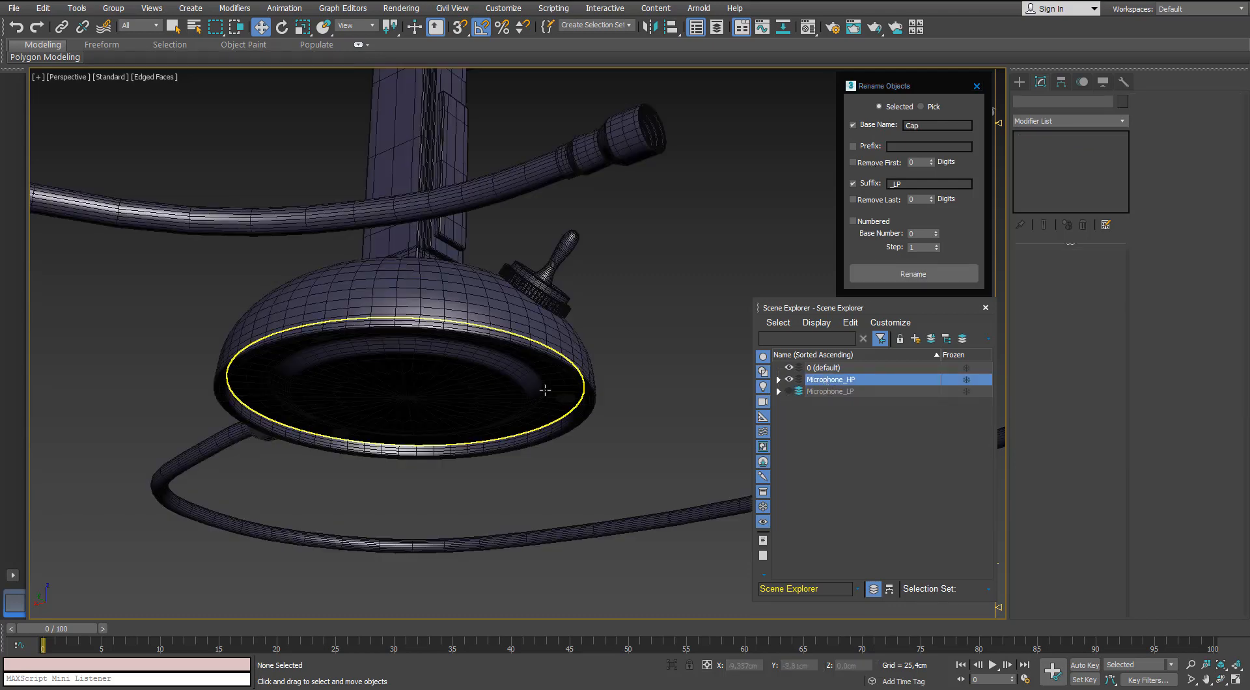
Rename the high-poly disc on the underside of the base Cap_HP.
alt+middle_drag(632, 359, 544, 355)
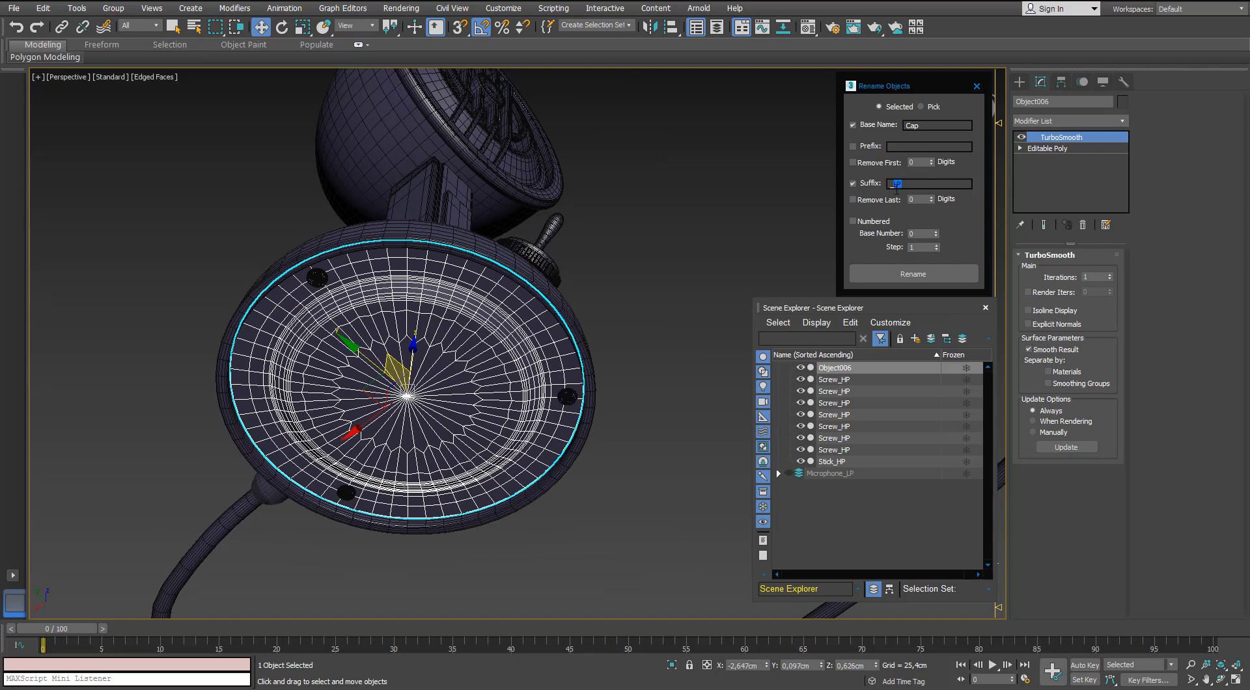
click(891, 278)
click(663, 246)
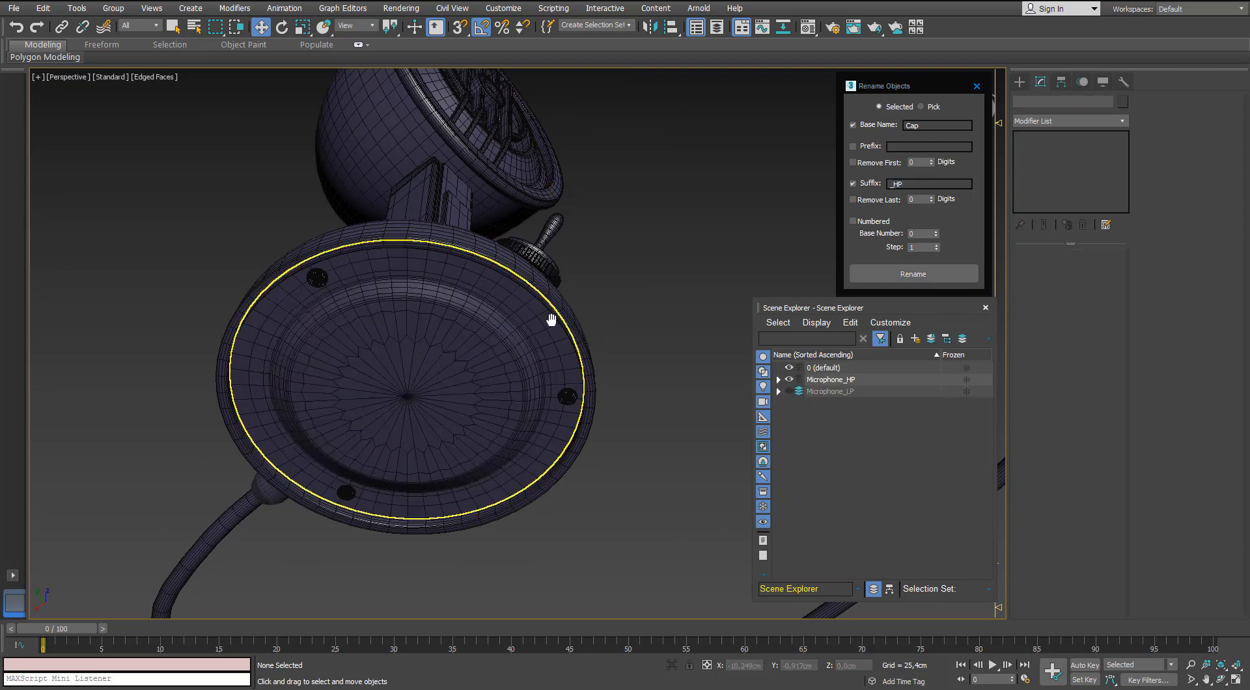
Select both high-poly parts of the toggle on the base dome and rename them Switch_HP.
middle_drag(549, 318, 552, 252)
scroll(552, 252, up, 4)
scroll(551, 251, down, 6)
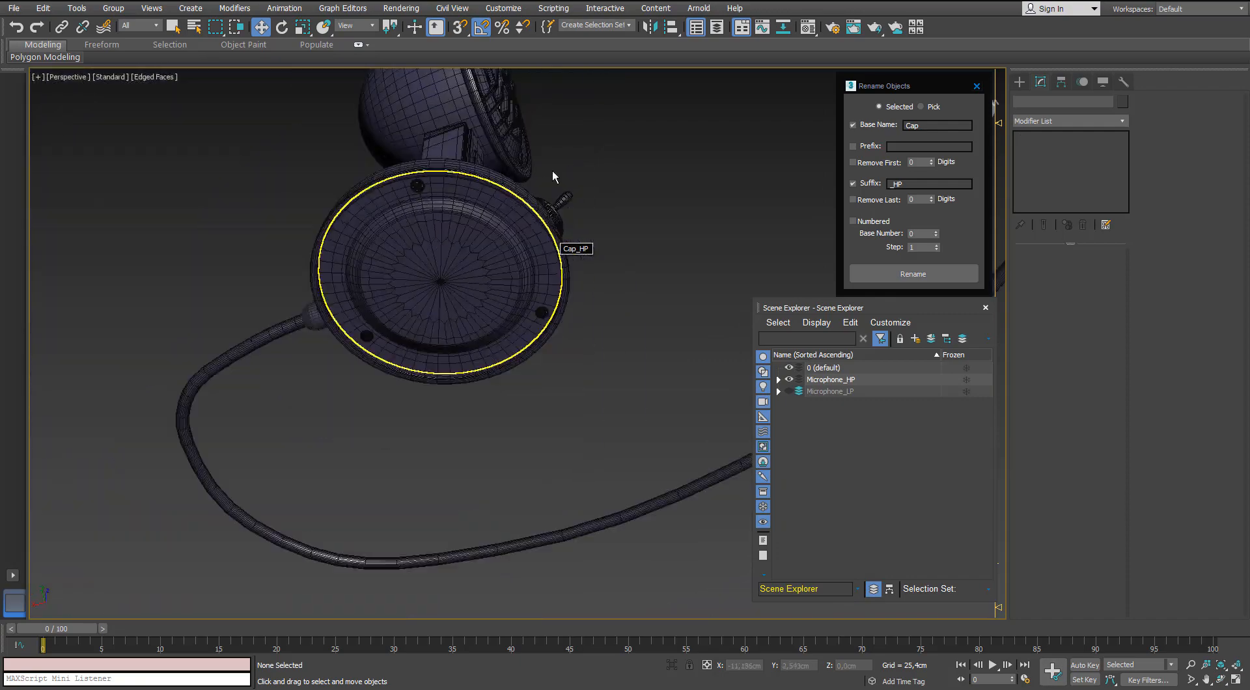
mouse_move(552, 171)
alt+middle_down()
mouse_move(542, 198)
mouse_move(459, 270)
mouse_move(564, 190)
mouse_move(545, 149)
alt+middle_up()
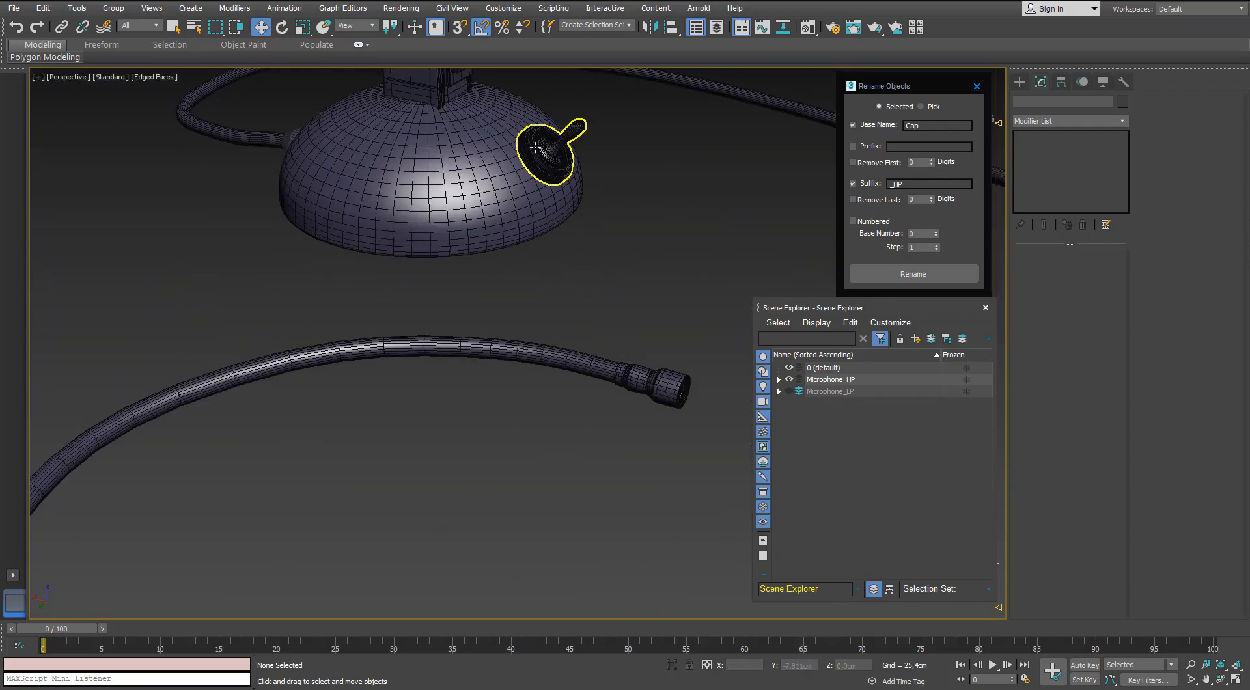
scroll(550, 242, up, 6)
scroll(529, 251, down, 5)
click(528, 252)
scroll(546, 273, down, 8)
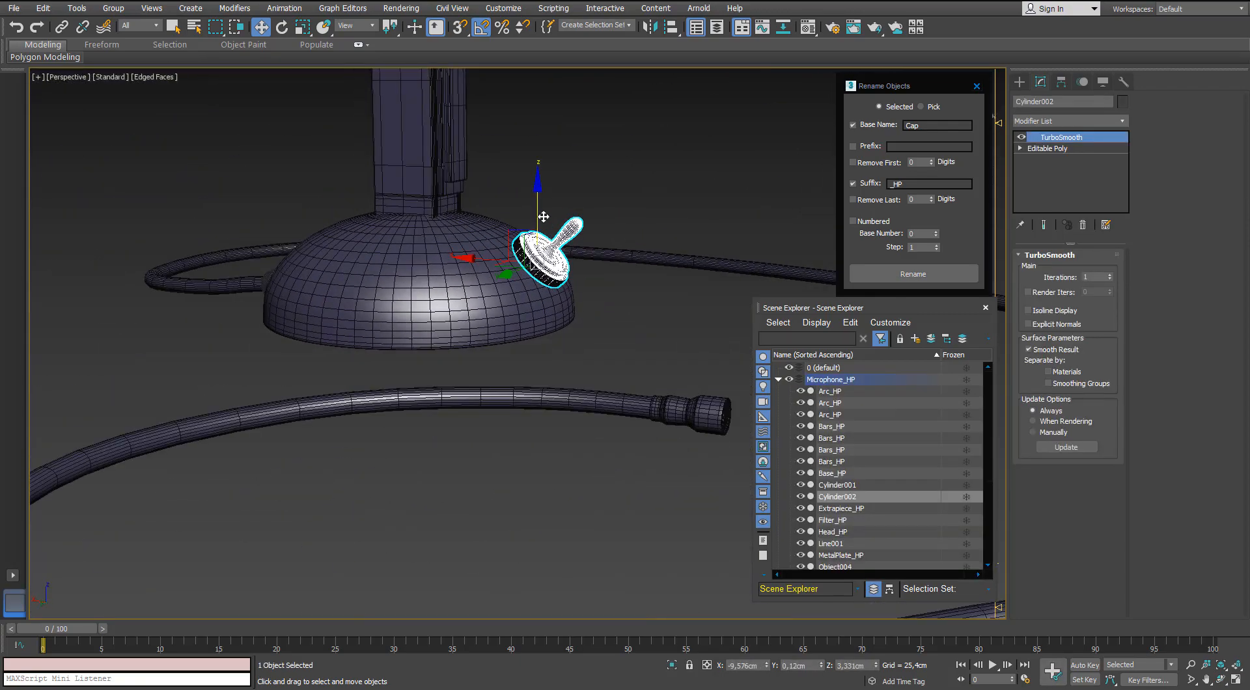
scroll(585, 296, up, 5)
click(612, 373)
alt+middle_drag(586, 338, 559, 339)
click(416, 335)
click(409, 278)
scroll(409, 278, up, 6)
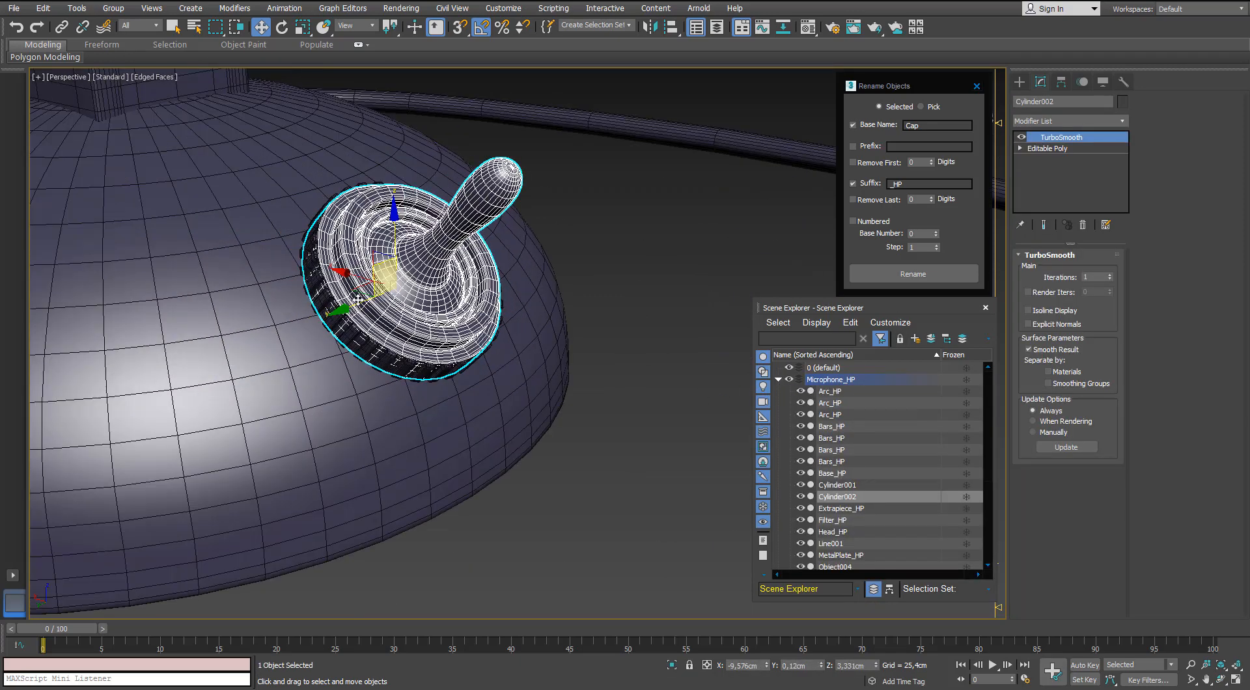
ctrl+click(337, 318)
click(924, 125)
key(BackSpace)
key(BackSpace)
key(BackSpace)
text(Switch)
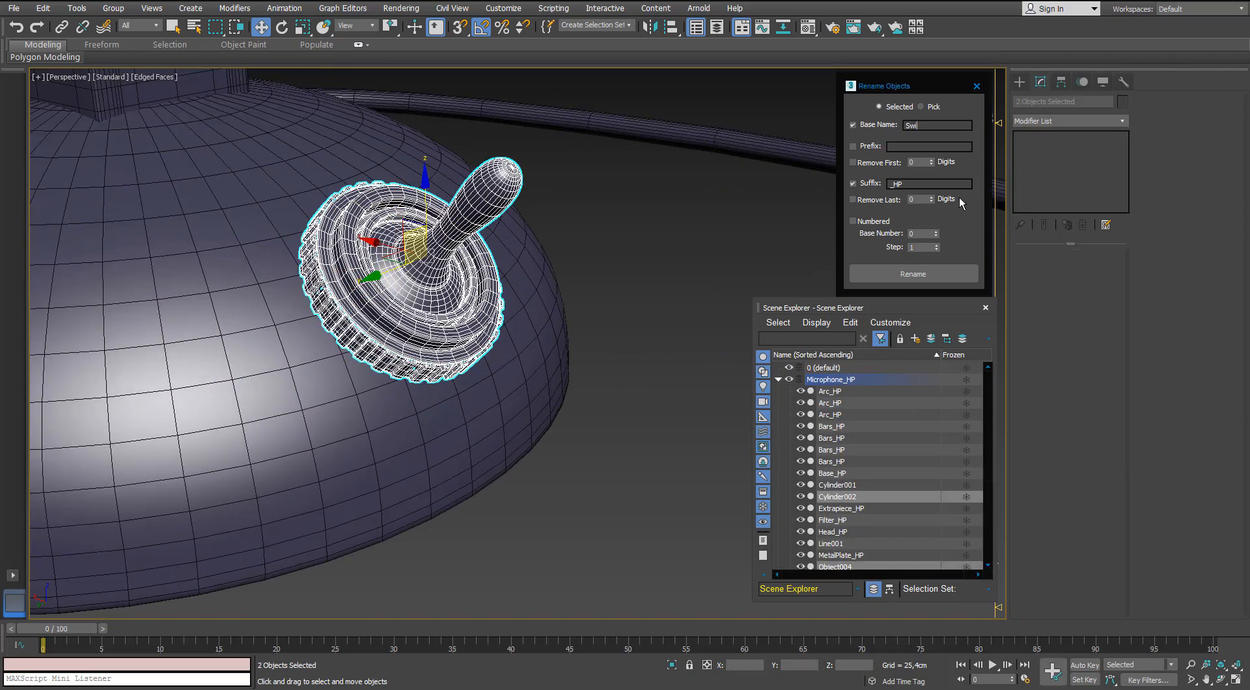
click(933, 281)
Show Microphone_LP instead of Microphone_HP and detach the toggle switch element from the combined low-poly mesh.
click(778, 380)
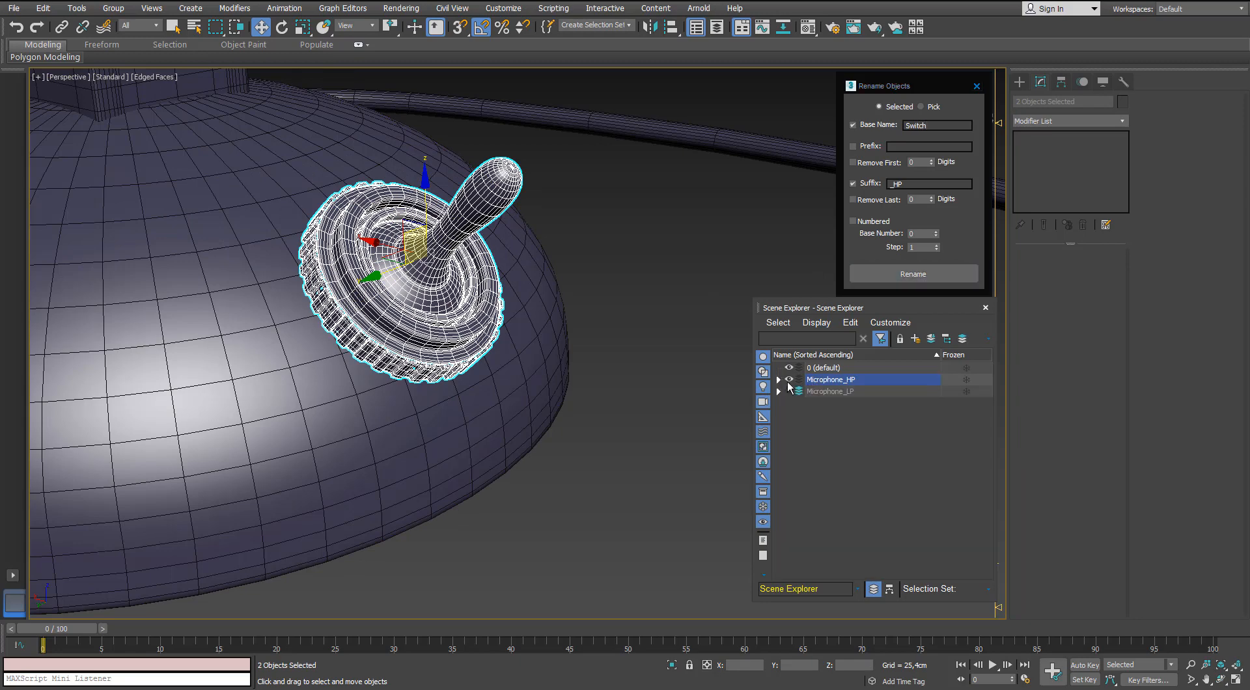
click(788, 380)
click(789, 391)
click(445, 317)
scroll(445, 317, down, 5)
alt+middle_drag(445, 317, 414, 302)
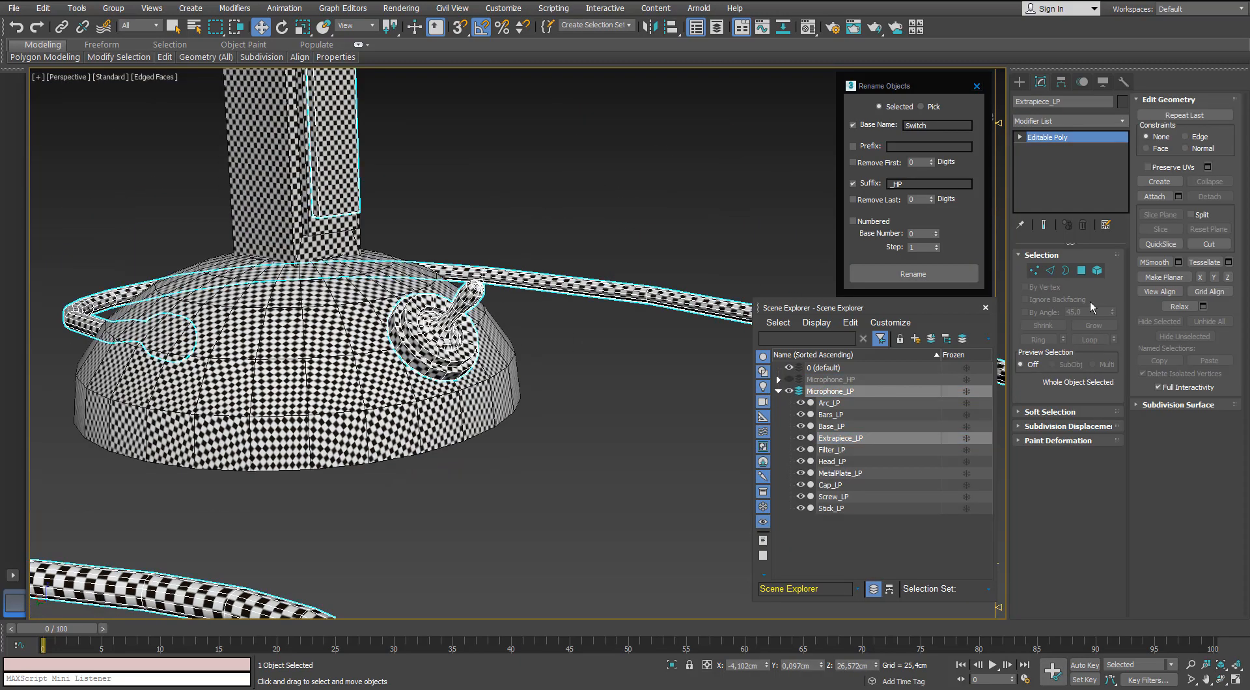
click(1097, 270)
click(1209, 197)
click(683, 349)
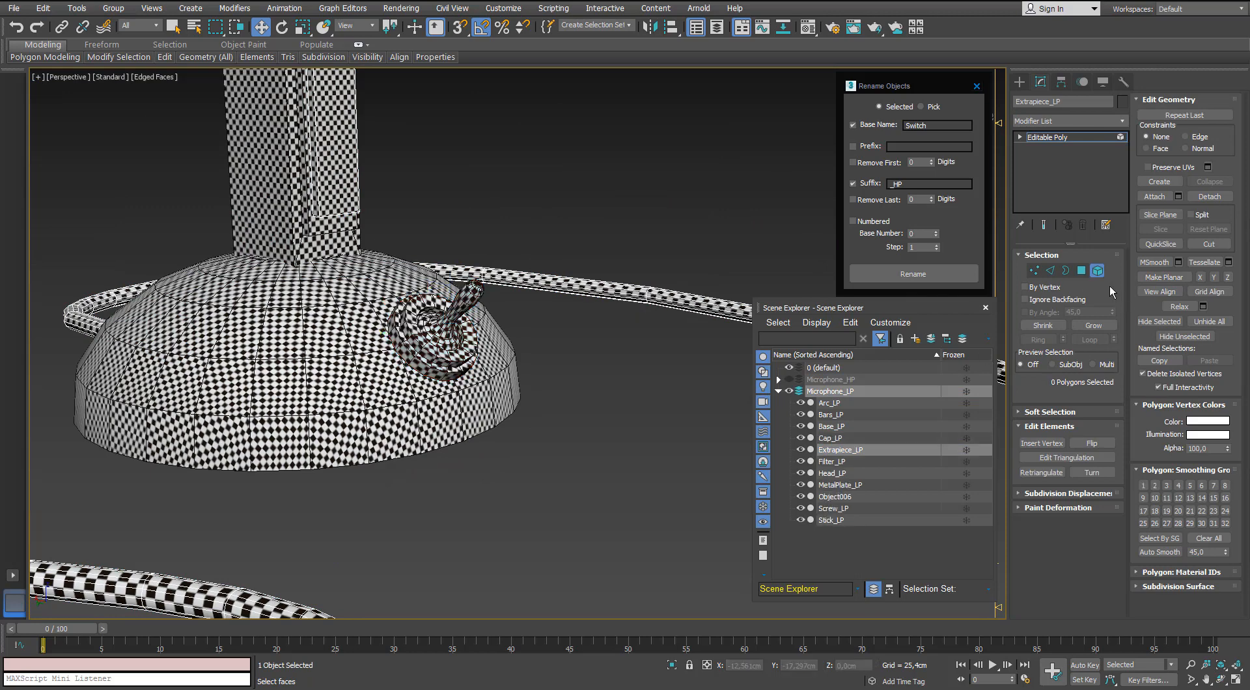
click(1097, 271)
Rename the detached low-poly toggle Switch_LP and deselect it.
click(464, 344)
scroll(464, 344, up, 3)
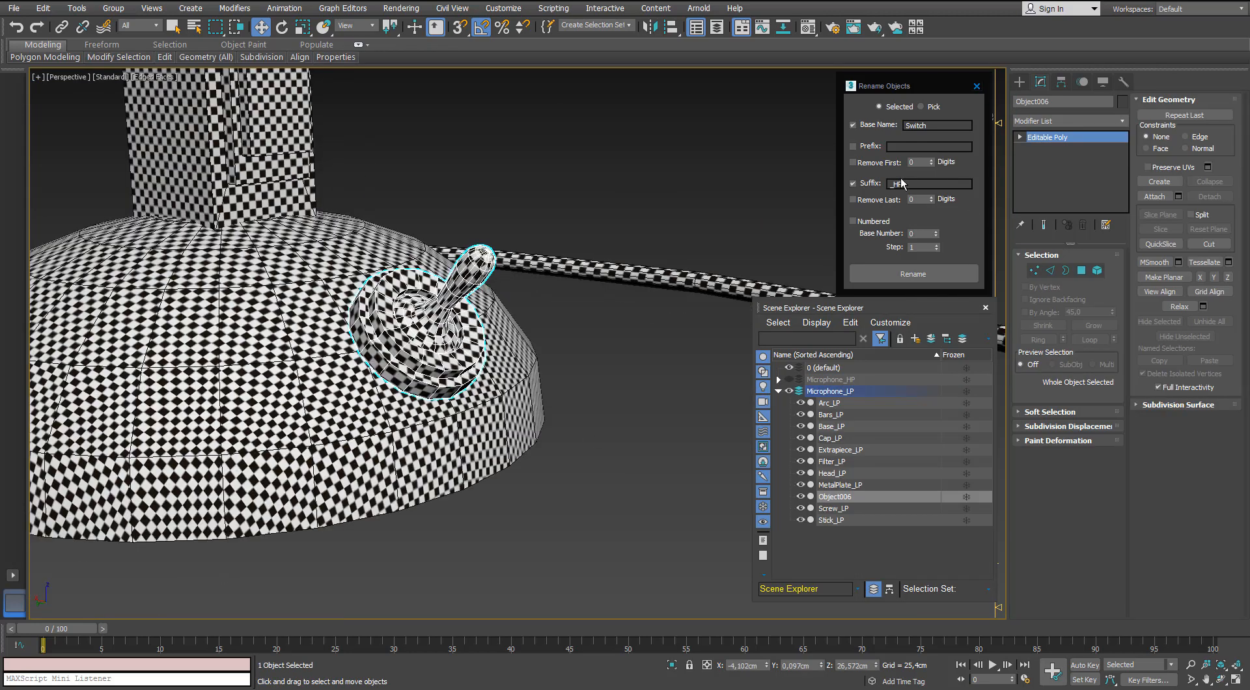
click(899, 276)
click(594, 421)
Detach the thin rectangular strip on the microphone's stem from the combined low-poly mesh.
scroll(474, 306, down, 5)
alt+middle_drag(326, 315, 296, 384)
click(379, 296)
scroll(379, 296, down, 6)
scroll(329, 297, up, 6)
scroll(491, 226, down, 4)
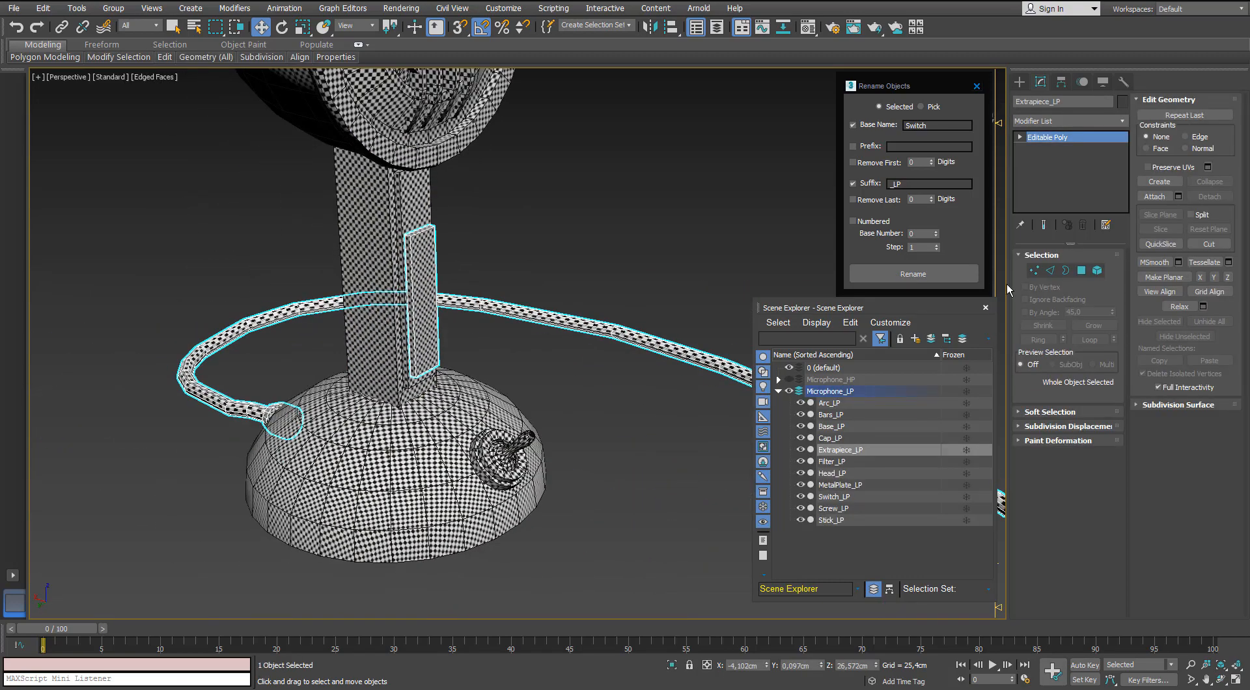
key(5)
click(435, 280)
click(1208, 197)
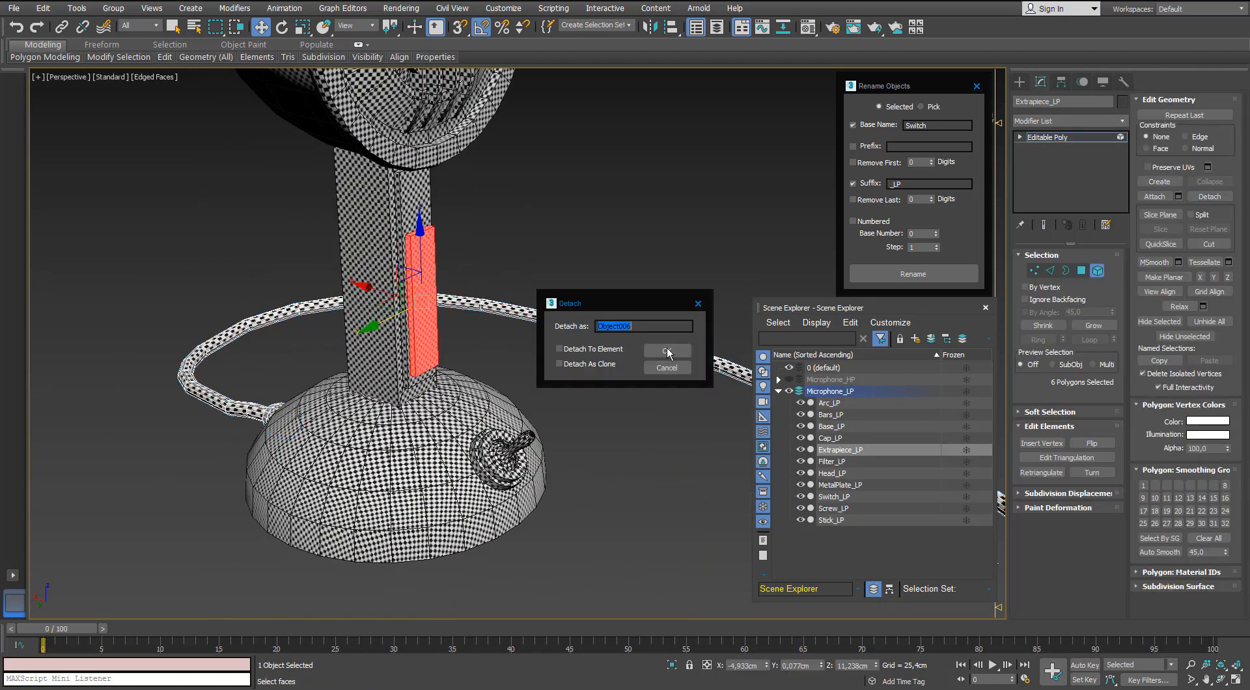
click(666, 350)
click(1097, 271)
Show Microphone_HP instead of Microphone_LP and select the high-poly strip on the stem to check its name.
click(560, 280)
click(429, 305)
scroll(428, 300, up, 2)
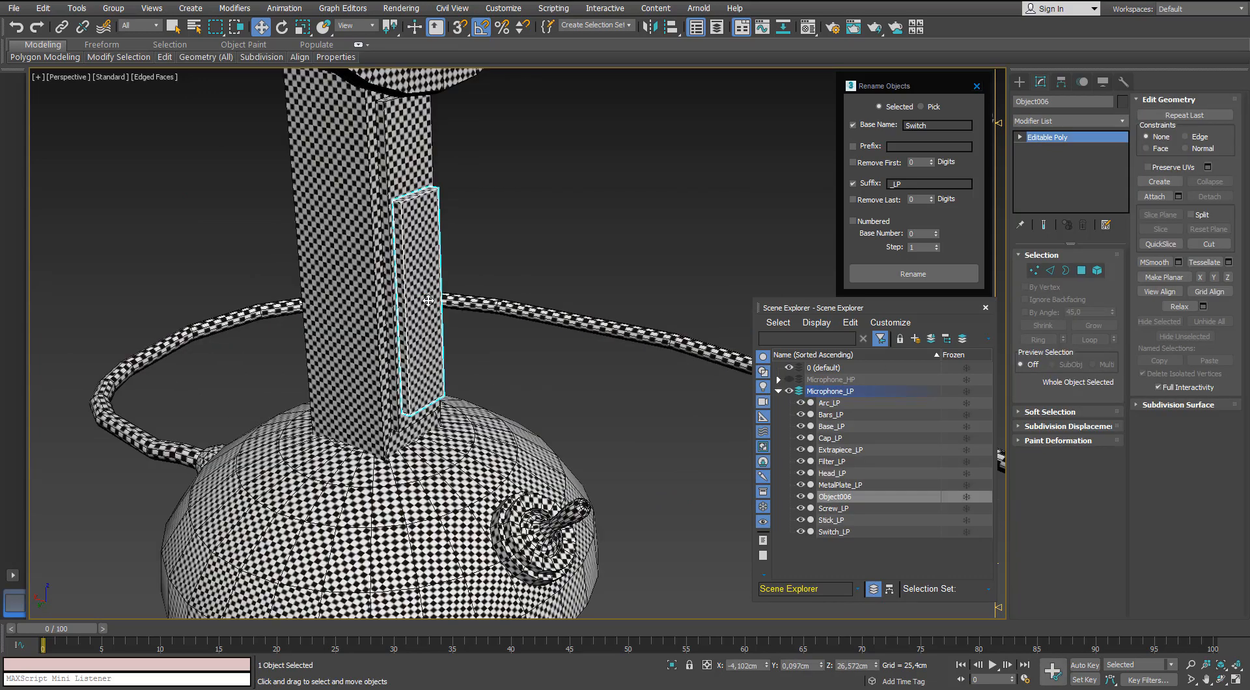
click(788, 392)
click(789, 380)
click(812, 383)
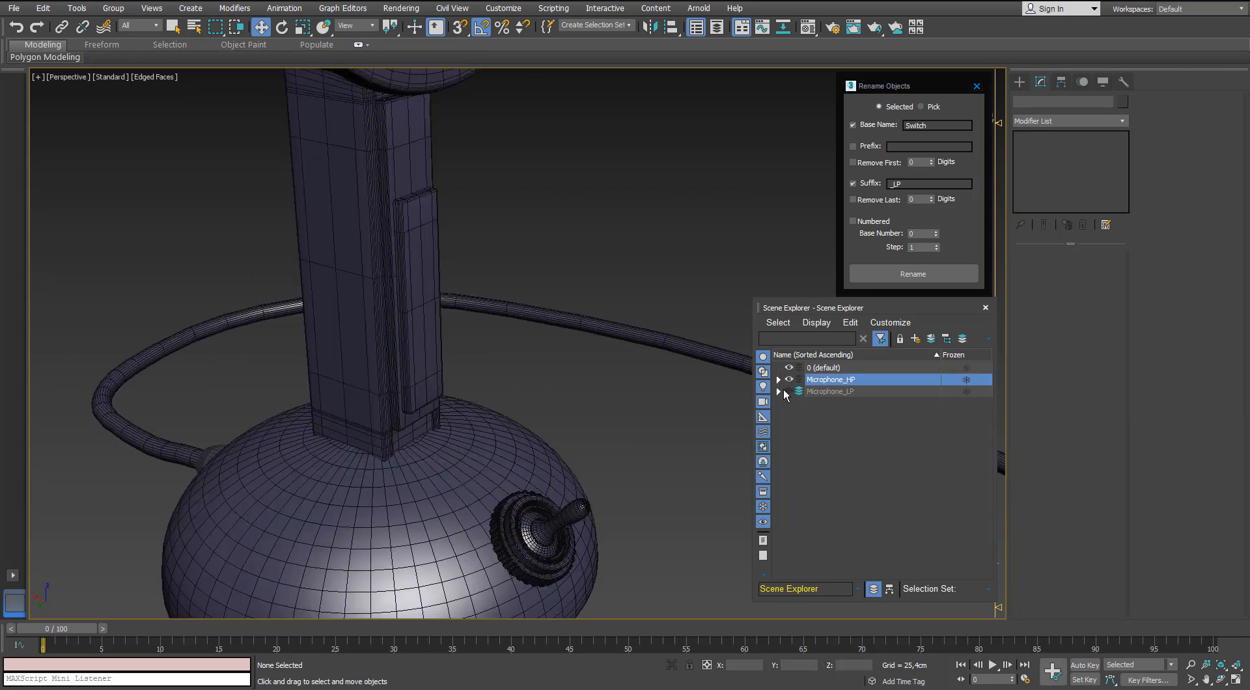
click(424, 286)
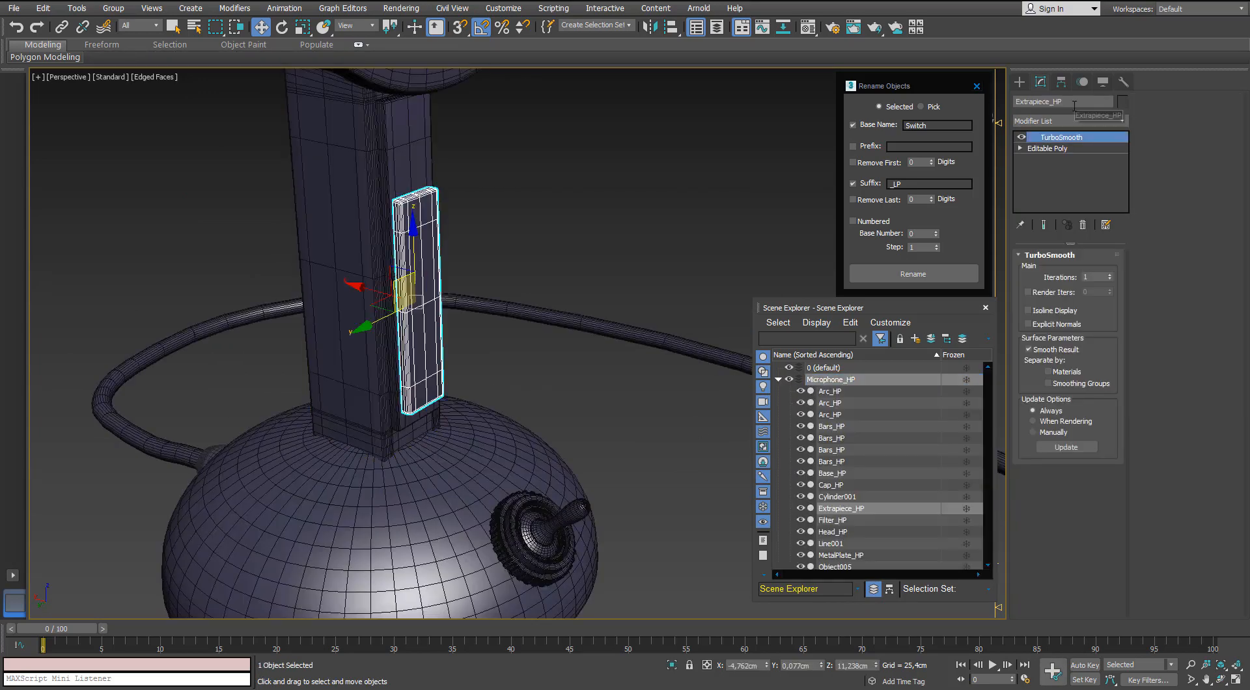
Return to the Microphone_LP layer and rename the detached stem strip Extrapiece_LP.
click(779, 379)
click(789, 380)
click(789, 392)
click(436, 314)
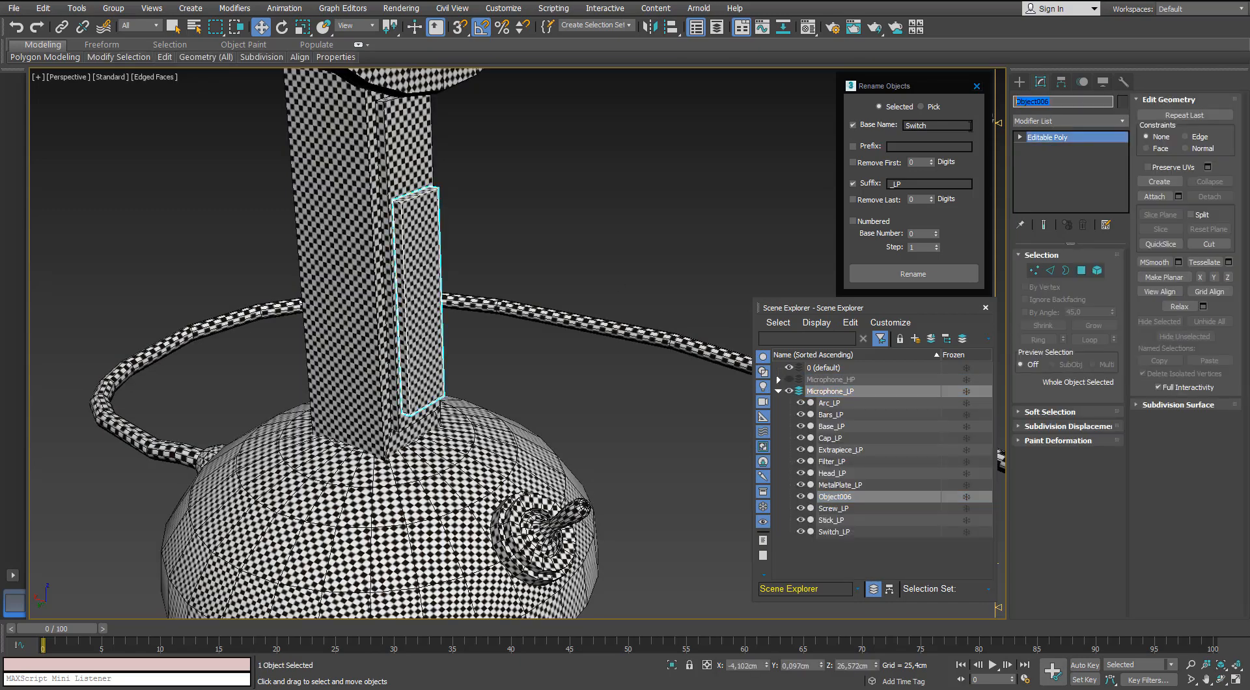
text(Extrapiece_LP)
key(Return)
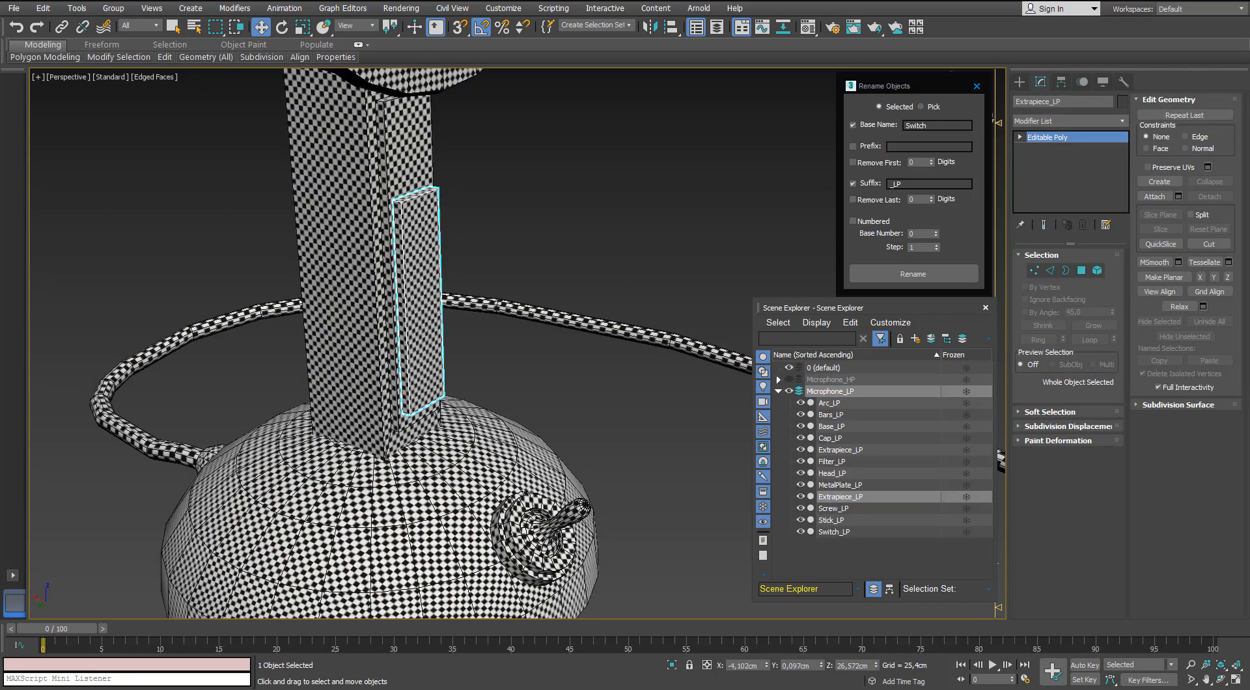
Select the connector element where the cable meets the base and rename the remaining low-poly cable mesh CableConnector_LP.
scroll(526, 373, down, 5)
click(289, 443)
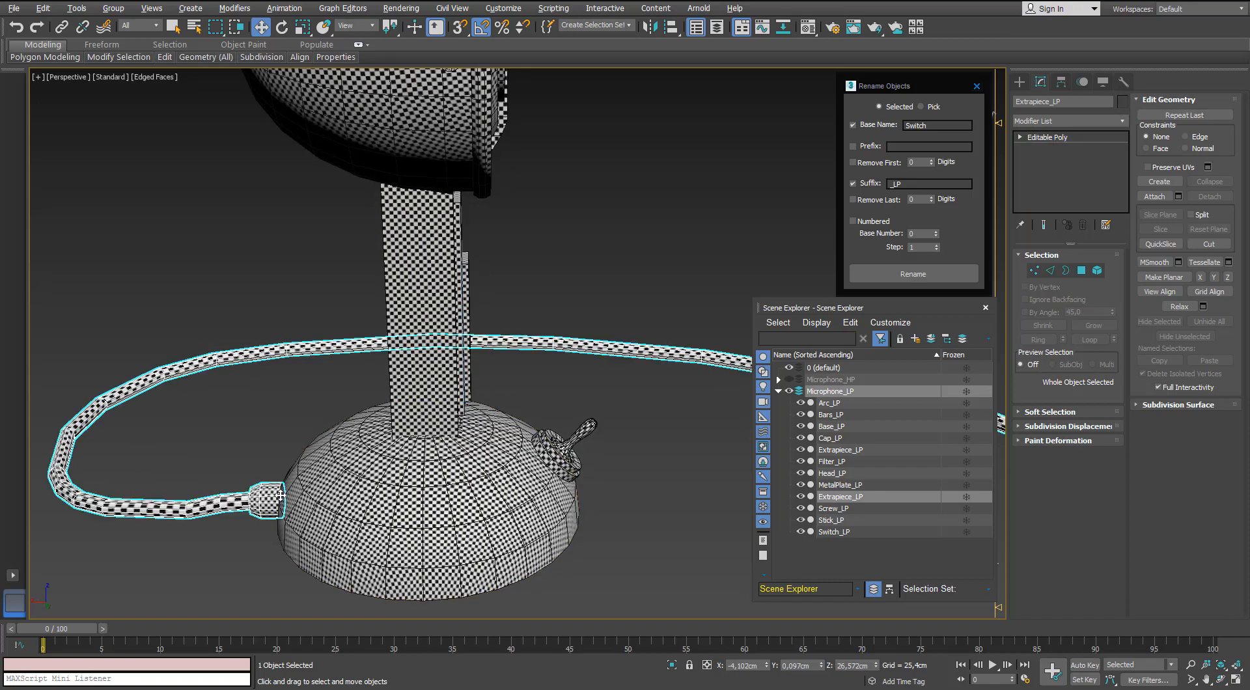
alt+middle_drag(305, 442, 333, 449)
key(5)
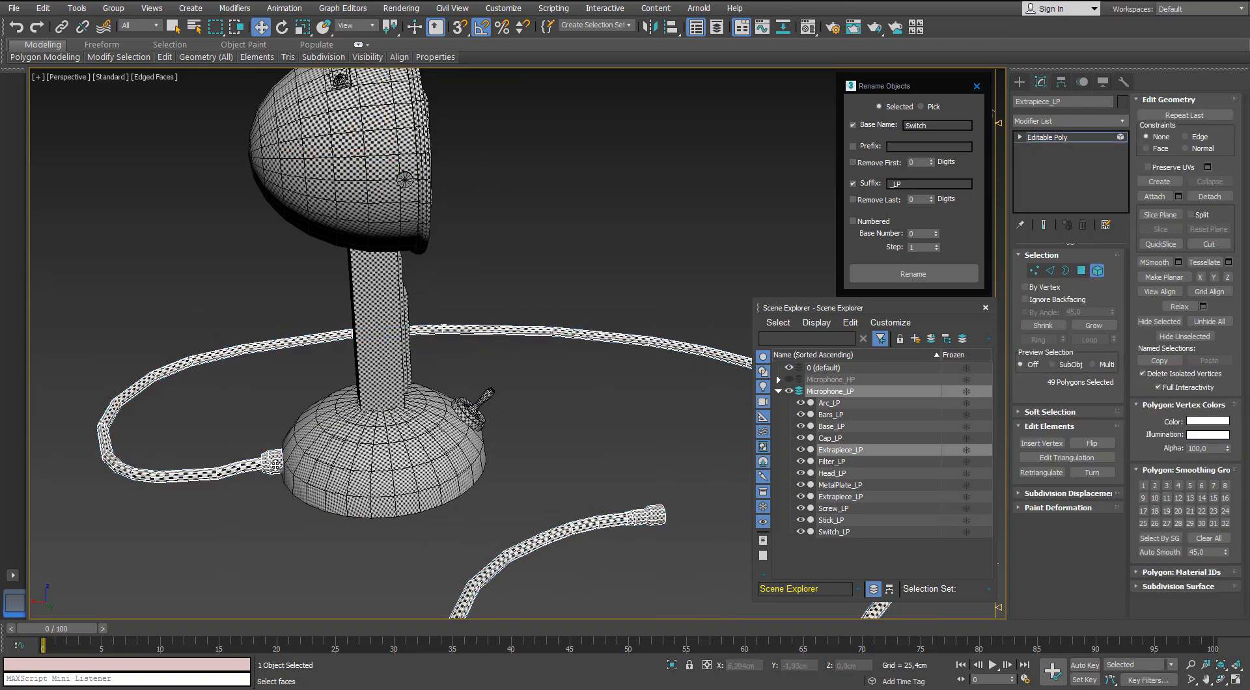
click(272, 463)
scroll(273, 466, up, 4)
scroll(273, 466, down, 1)
click(933, 124)
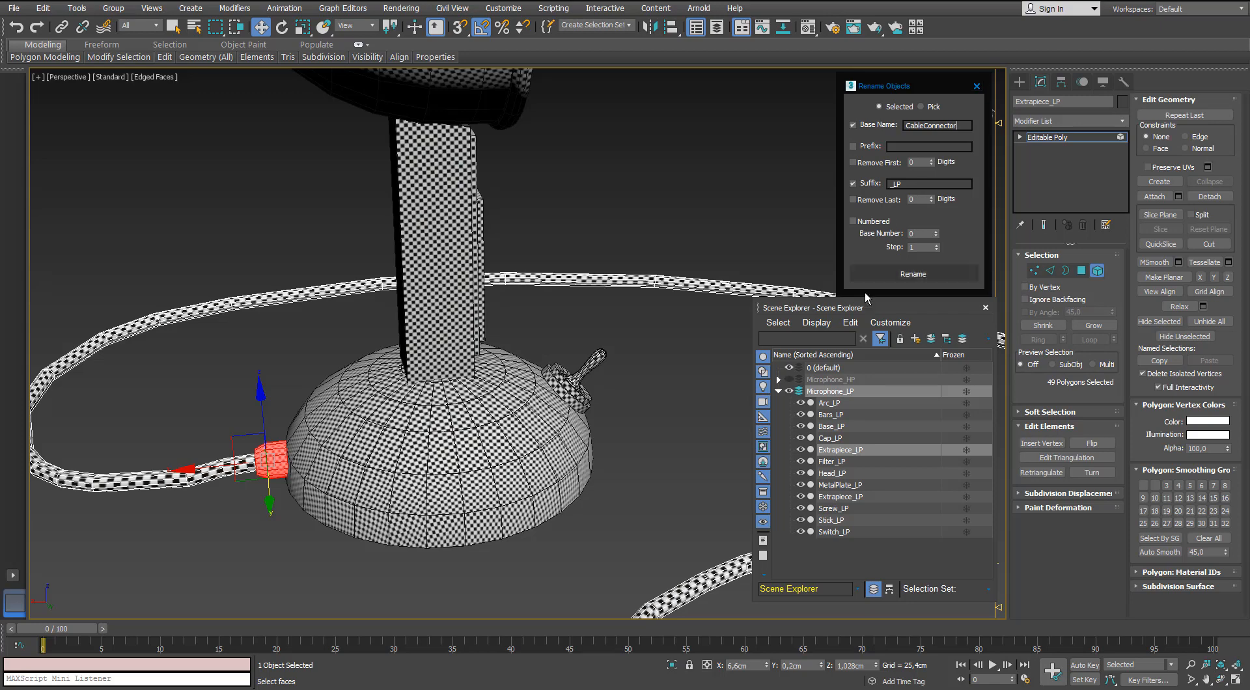
click(891, 275)
Show Microphone_HP instead of Microphone_LP and rename the high-poly connector at the base CableConnector_HP.
click(778, 392)
click(788, 392)
click(788, 379)
click(271, 458)
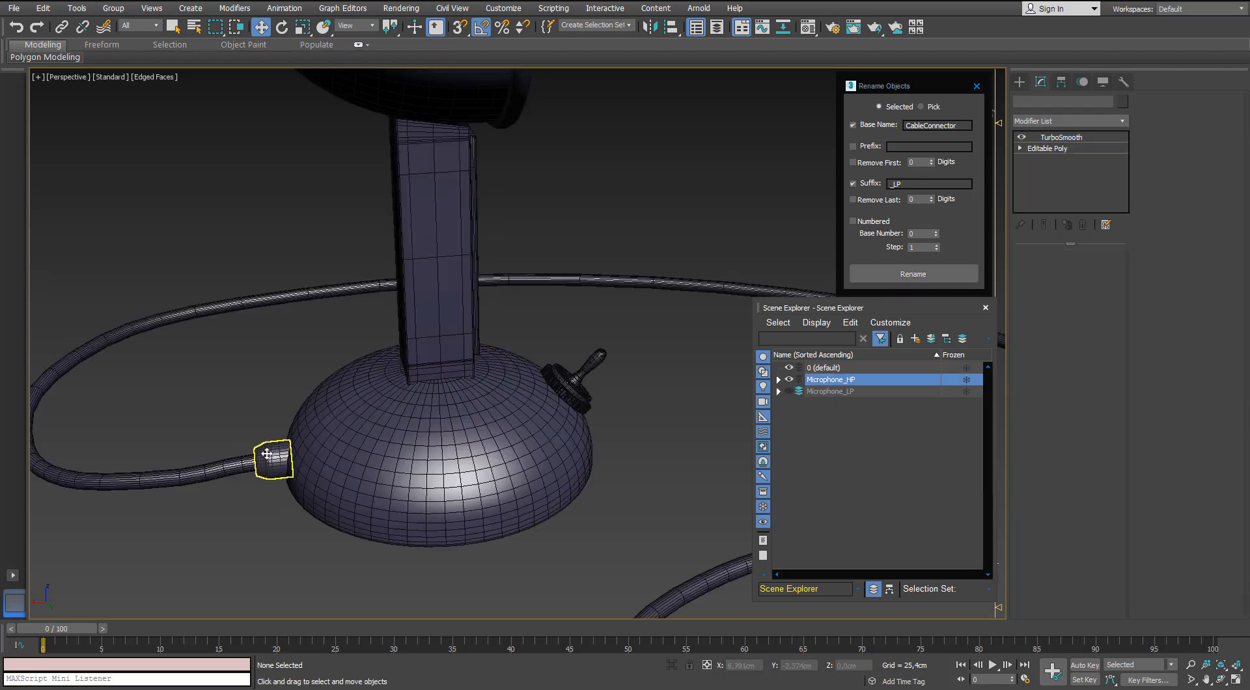
click(903, 185)
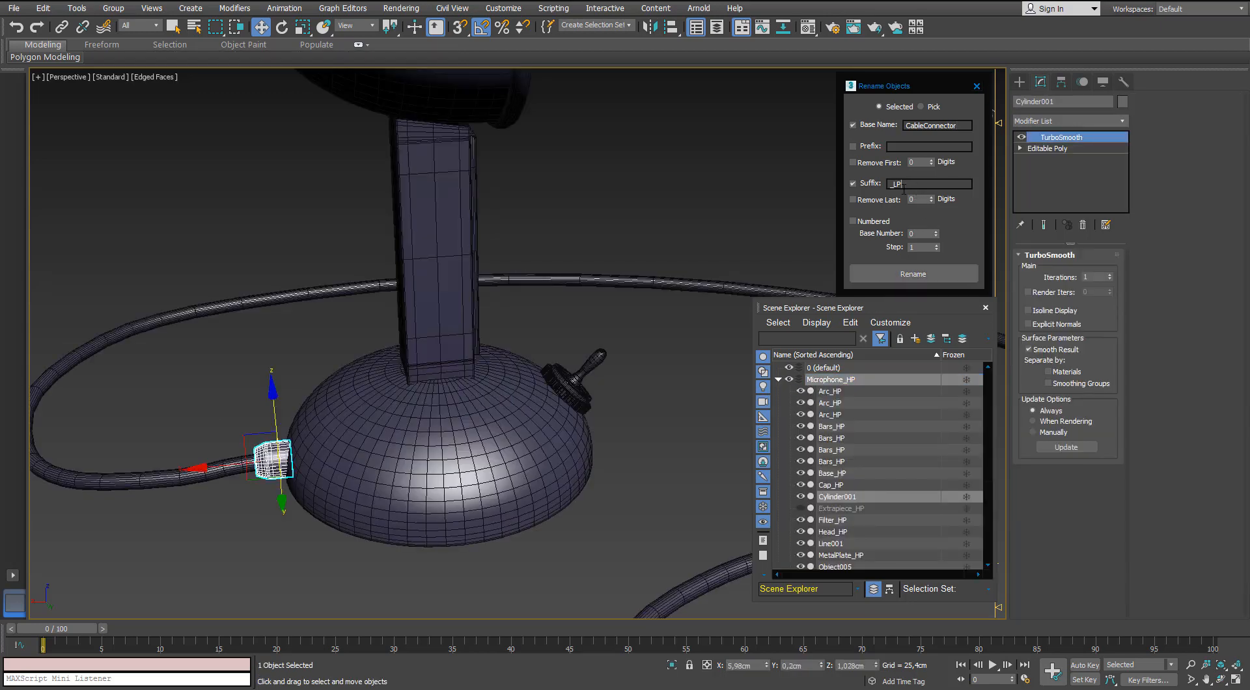
click(910, 276)
Rename the high-poly cable Cable_HP and switch the visible layer back to Microphone_LP.
click(229, 468)
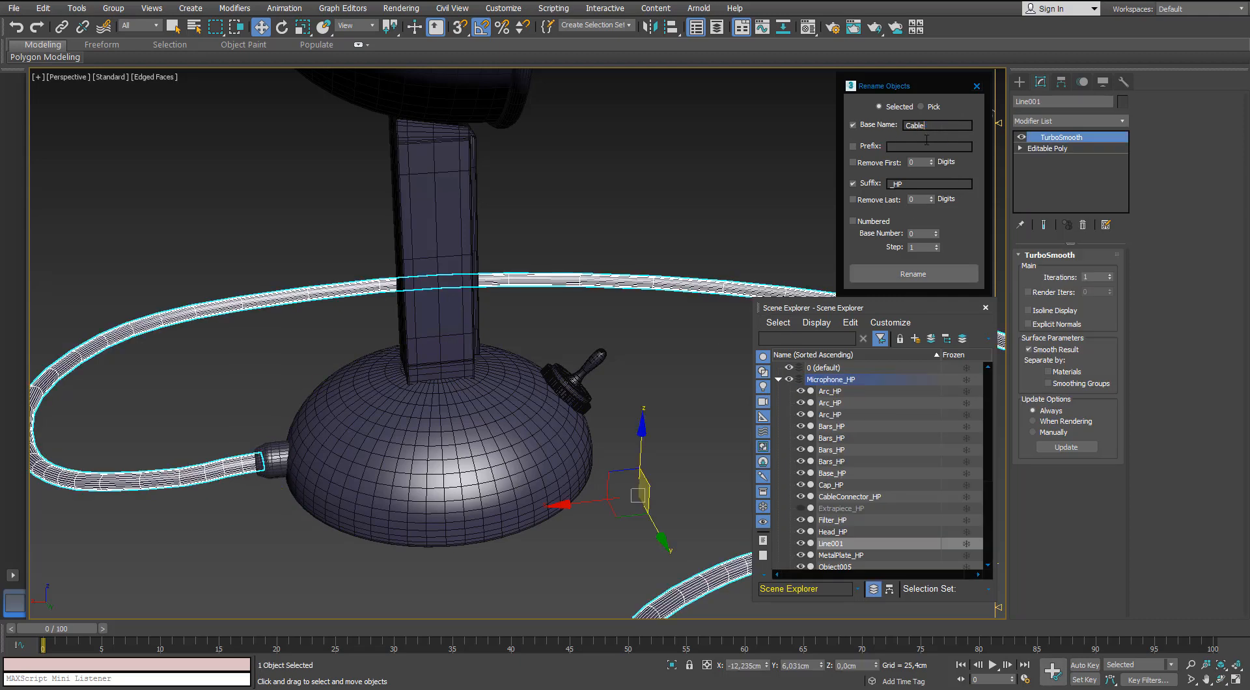
click(913, 273)
click(778, 380)
click(789, 392)
click(788, 379)
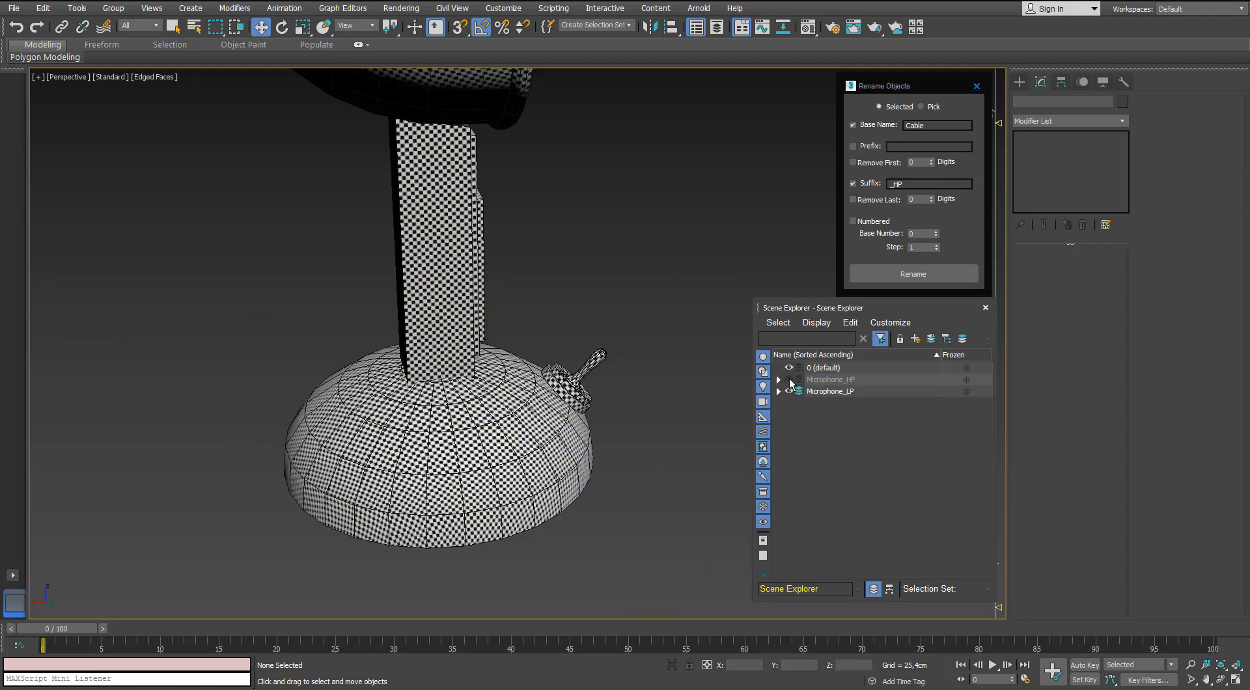
Unhide all objects and layers, and hide Microphone_HP again.
click(818, 380)
right_click(660, 394)
click(673, 362)
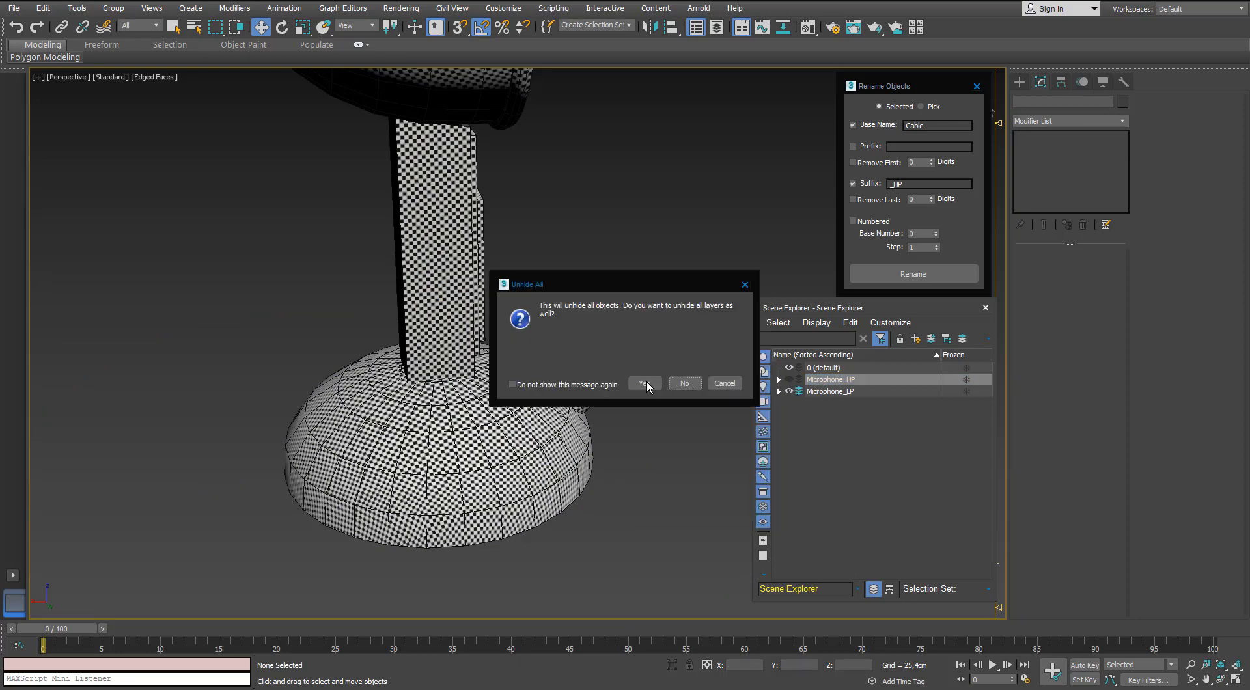
click(647, 382)
click(788, 380)
Detach the long cable element from the CableConnector_LP mesh.
click(269, 454)
key(5)
scroll(268, 449, down, 5)
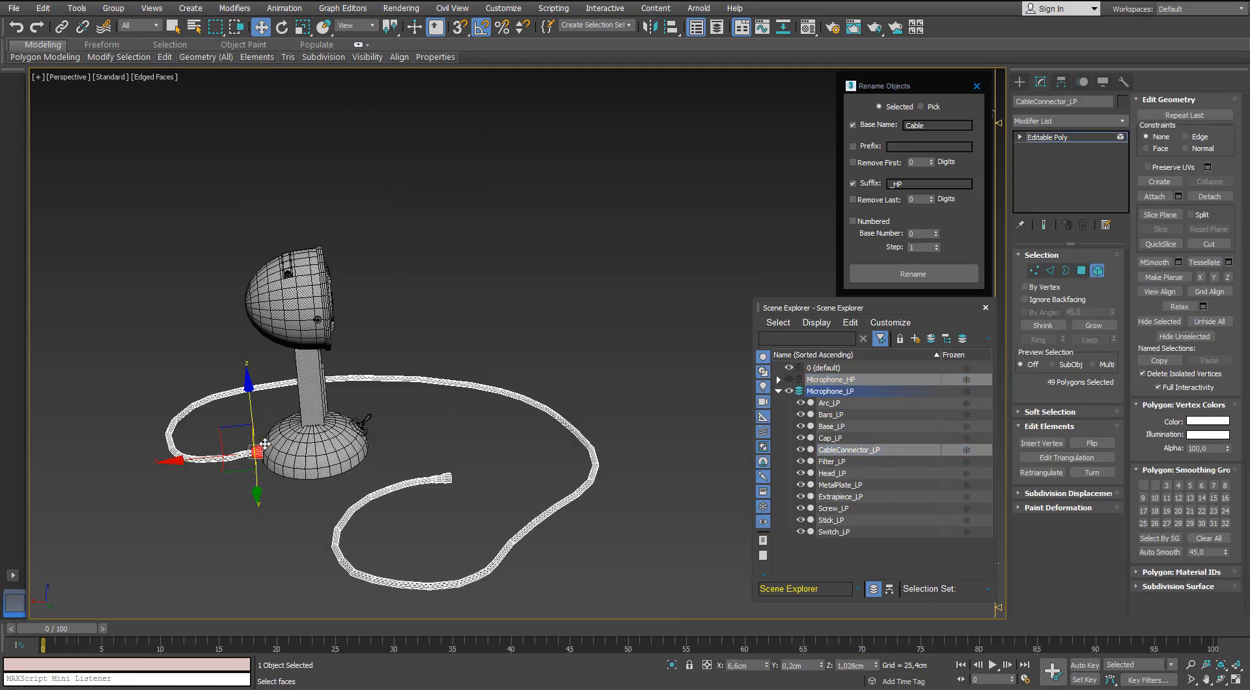
scroll(243, 499, up, 2)
middle_drag(243, 499, 226, 455)
click(225, 379)
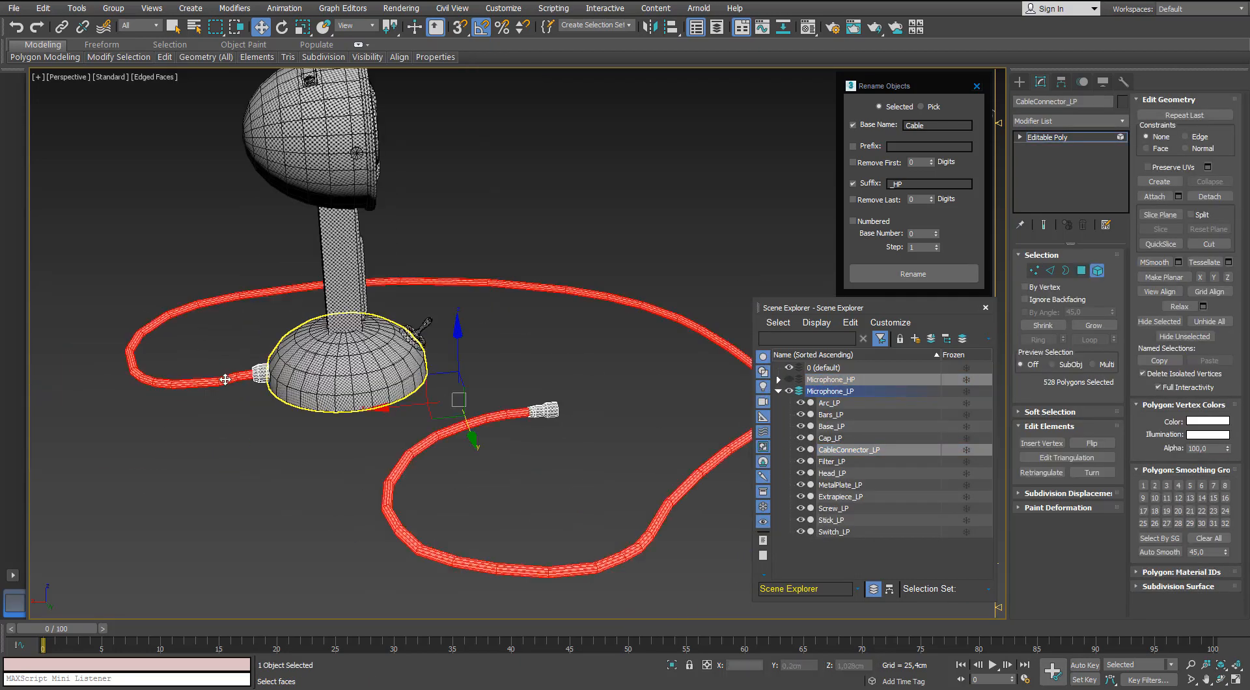
click(1209, 196)
click(677, 355)
click(1097, 272)
Rename the detached low-poly cable Cable_LP.
click(518, 448)
click(496, 417)
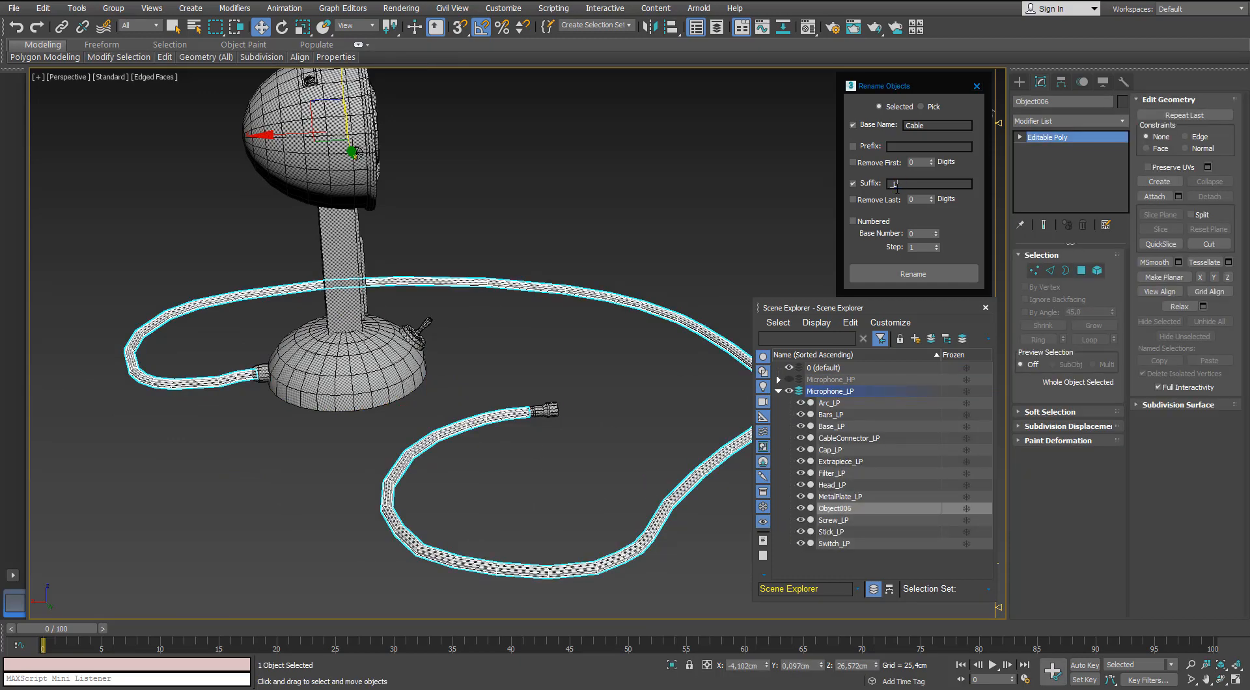
click(903, 274)
Hide Microphone_LP, show Microphone_HP, and rename the high-poly plug at the cable's free end CablePlug_HP.
click(789, 392)
click(789, 380)
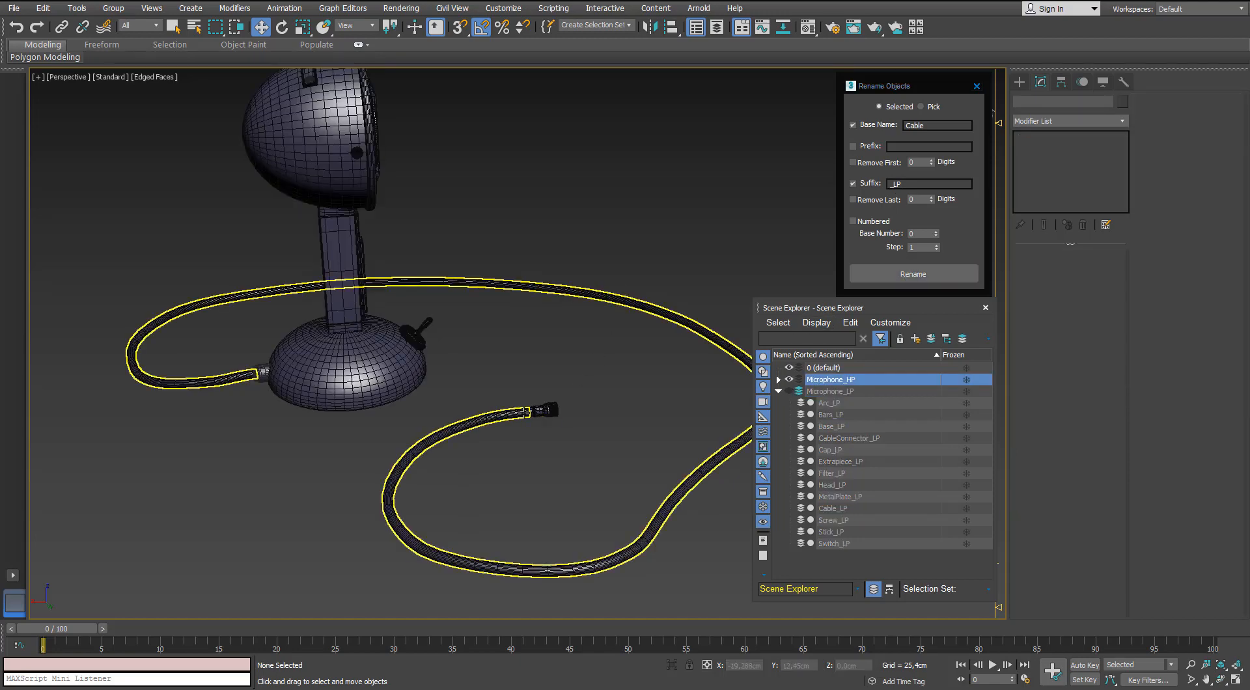
click(510, 420)
click(544, 410)
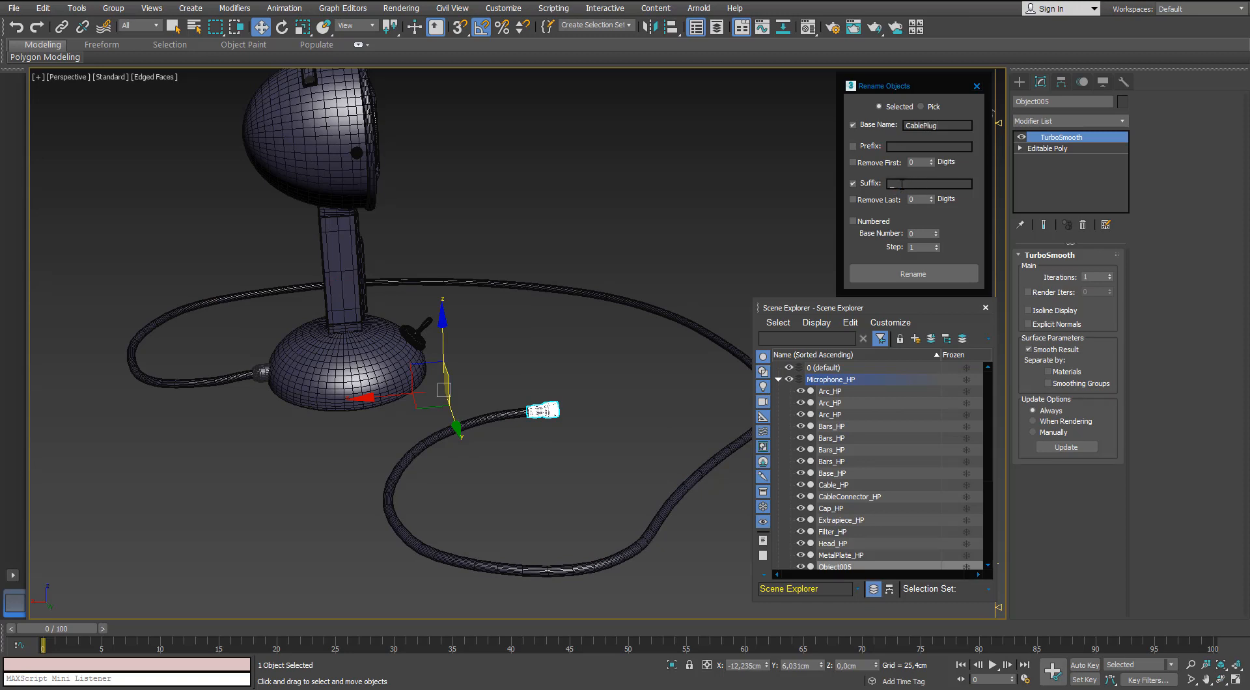
click(876, 271)
click(778, 380)
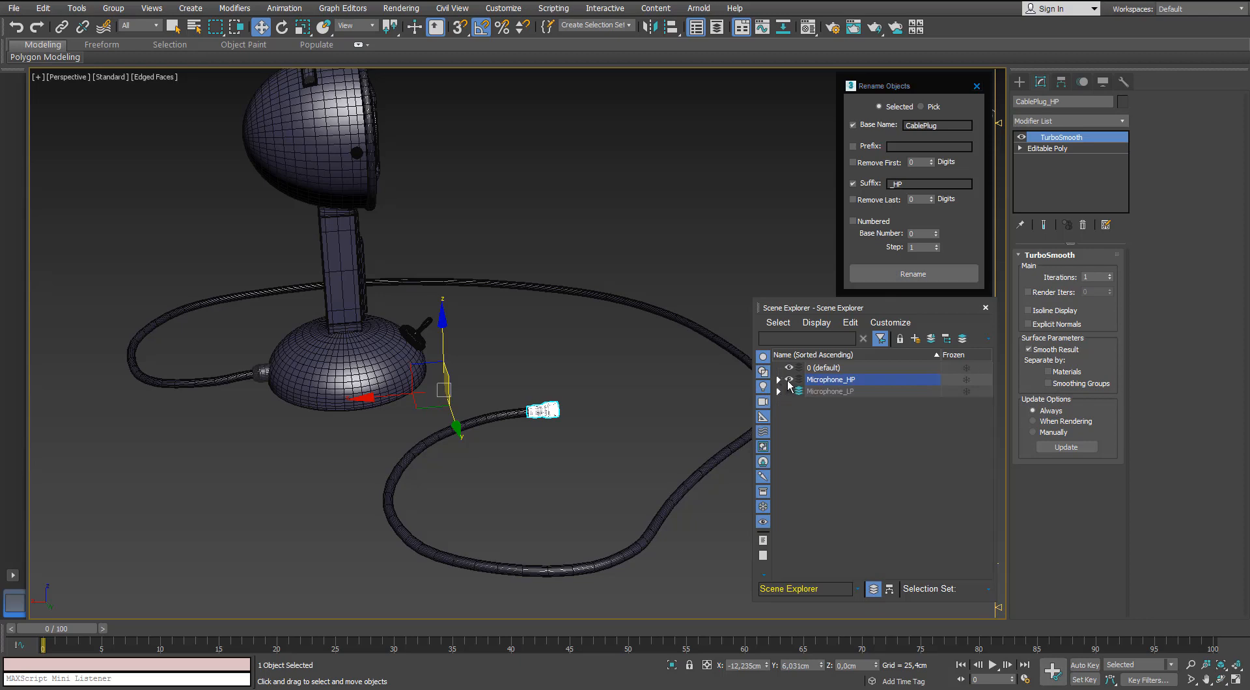
Switch visibility back to Microphone_LP and detach the plug element at the cable's free end from the CableConnector_LP mesh.
click(789, 380)
click(789, 391)
click(559, 414)
scroll(561, 416, up, 2)
scroll(563, 418, down, 2)
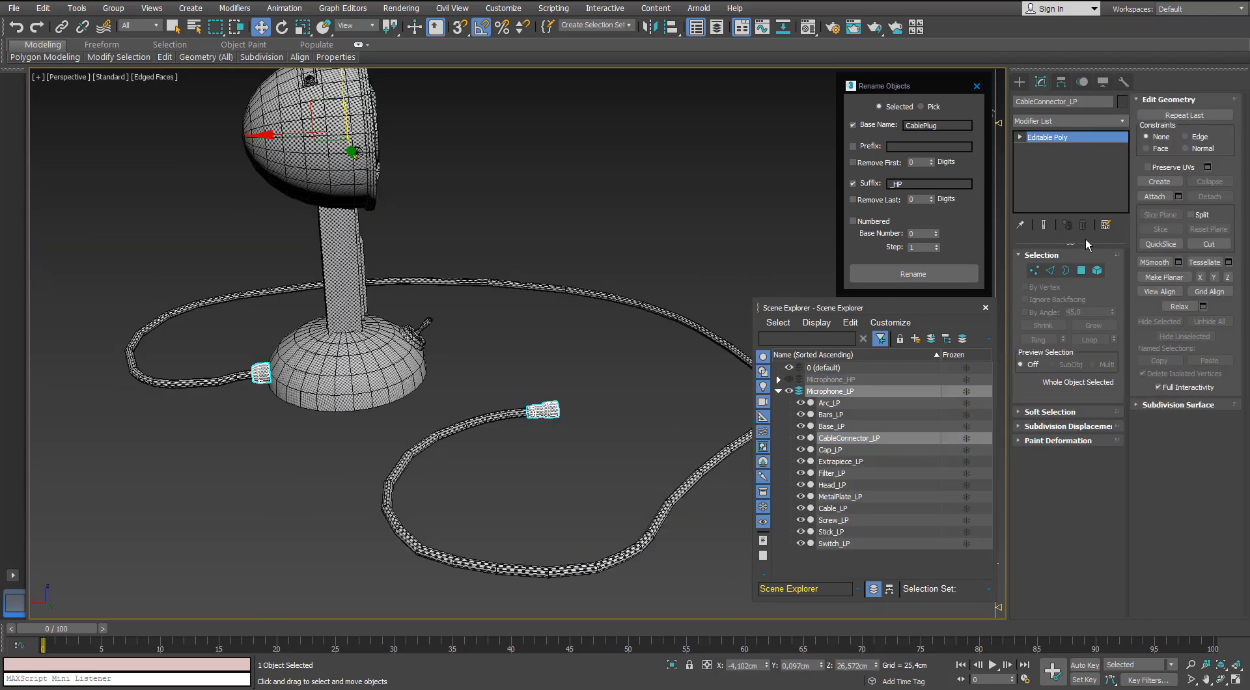
click(1096, 270)
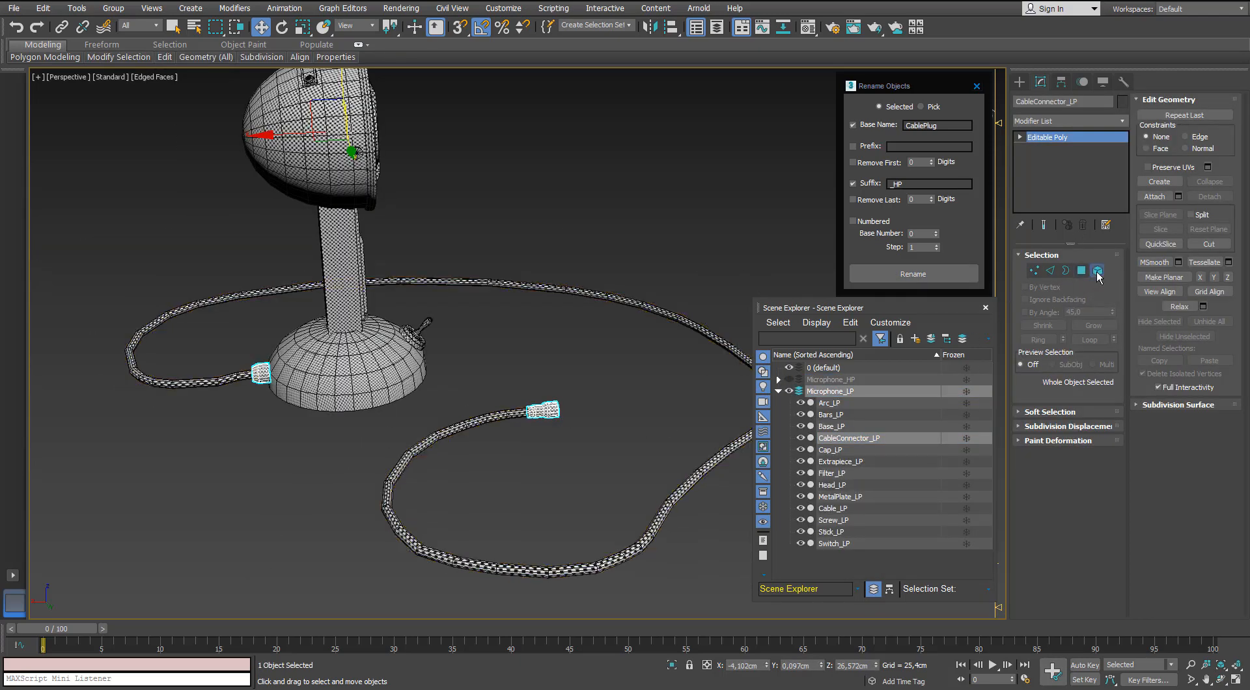
click(544, 409)
click(1210, 196)
click(666, 350)
click(1097, 270)
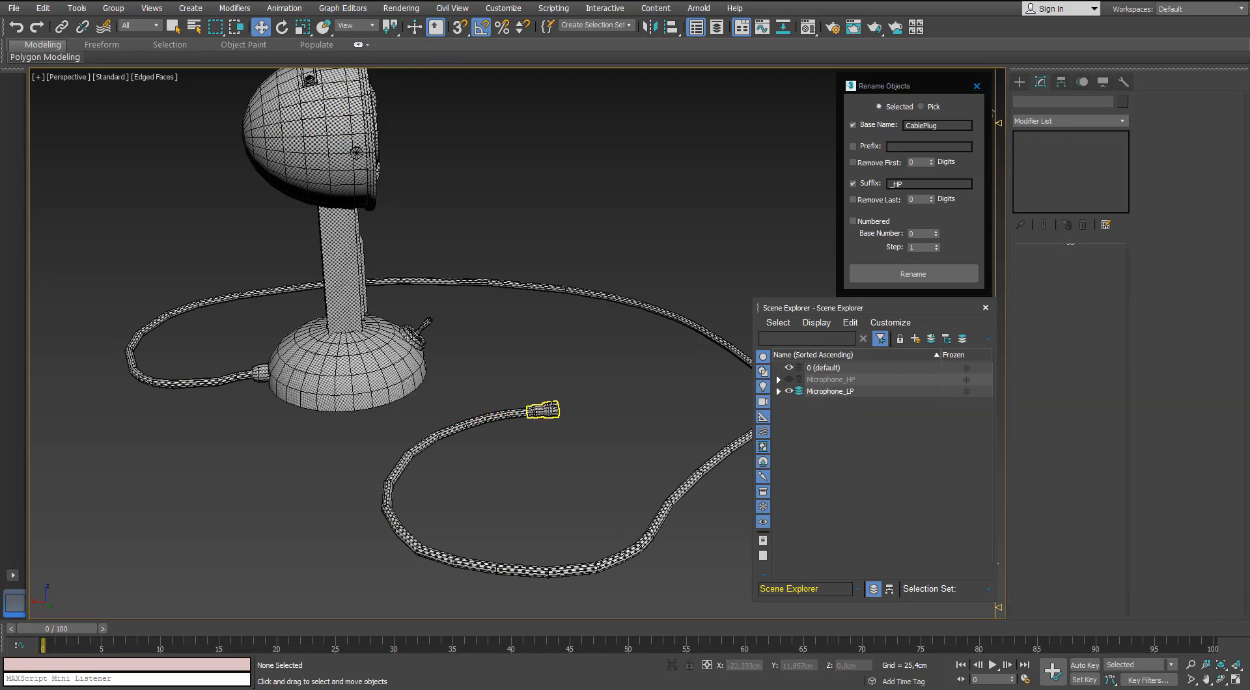
Rename the detached low-poly plug CablePlug_LP.
click(543, 410)
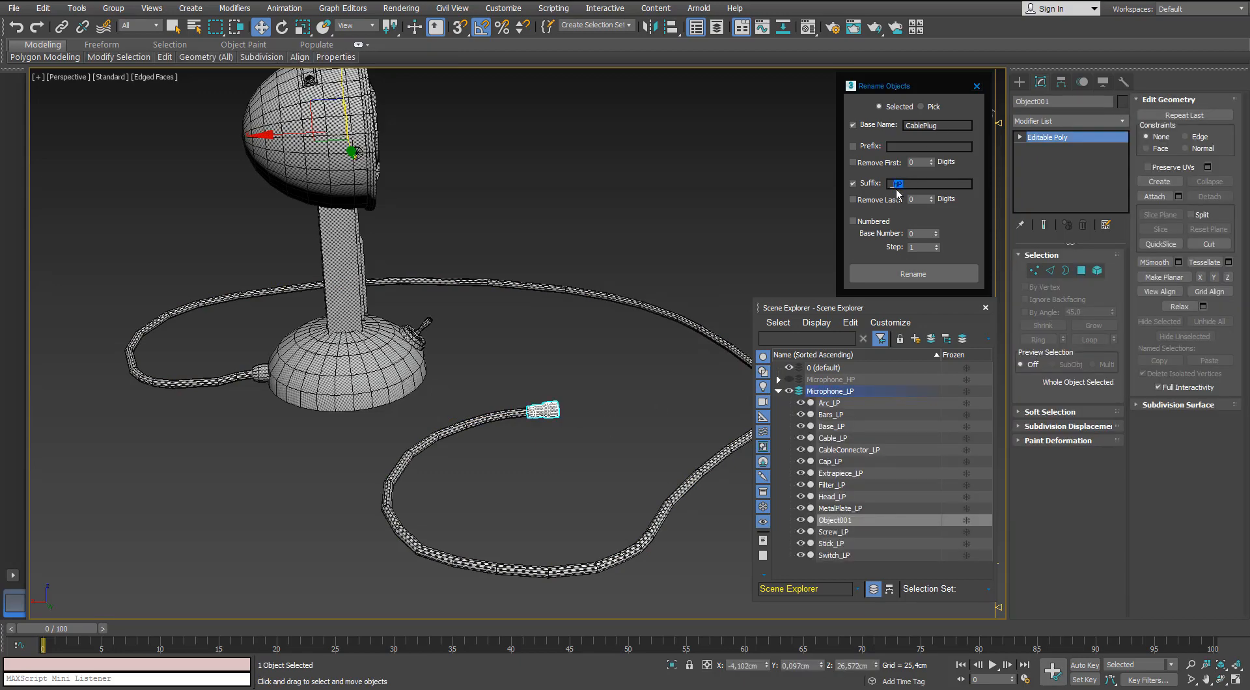
click(900, 280)
click(573, 283)
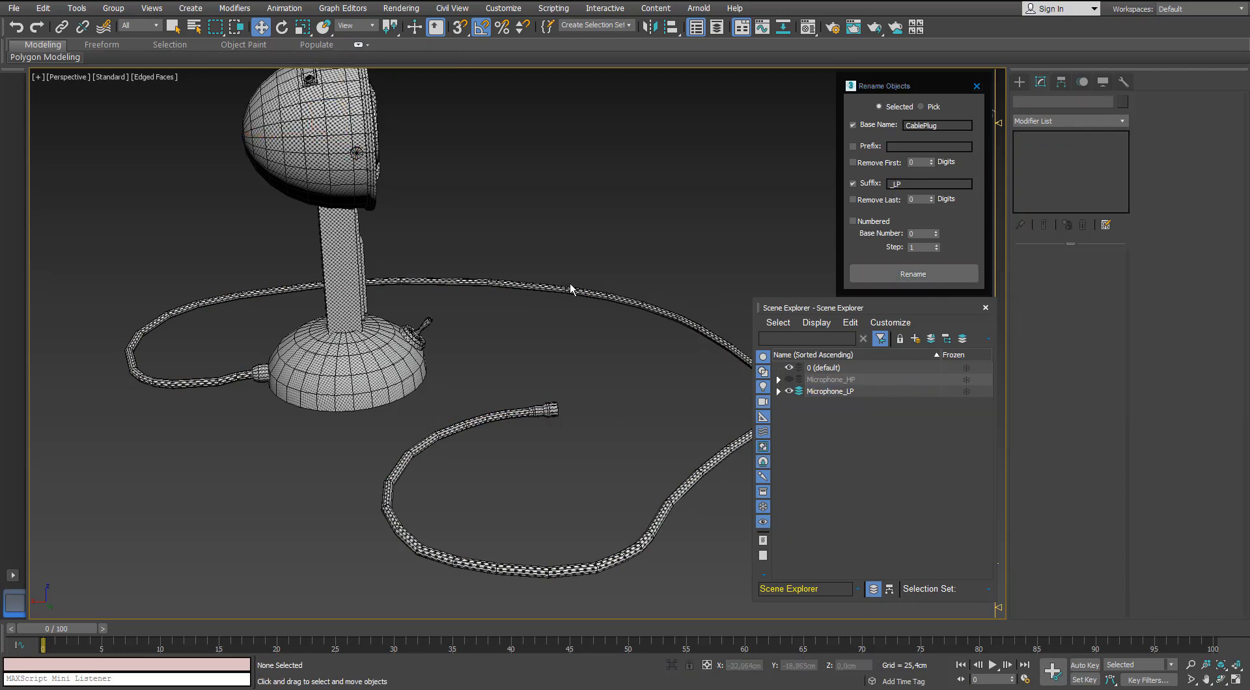
scroll(568, 280, down, 3)
alt+middle_drag(543, 195, 496, 184)
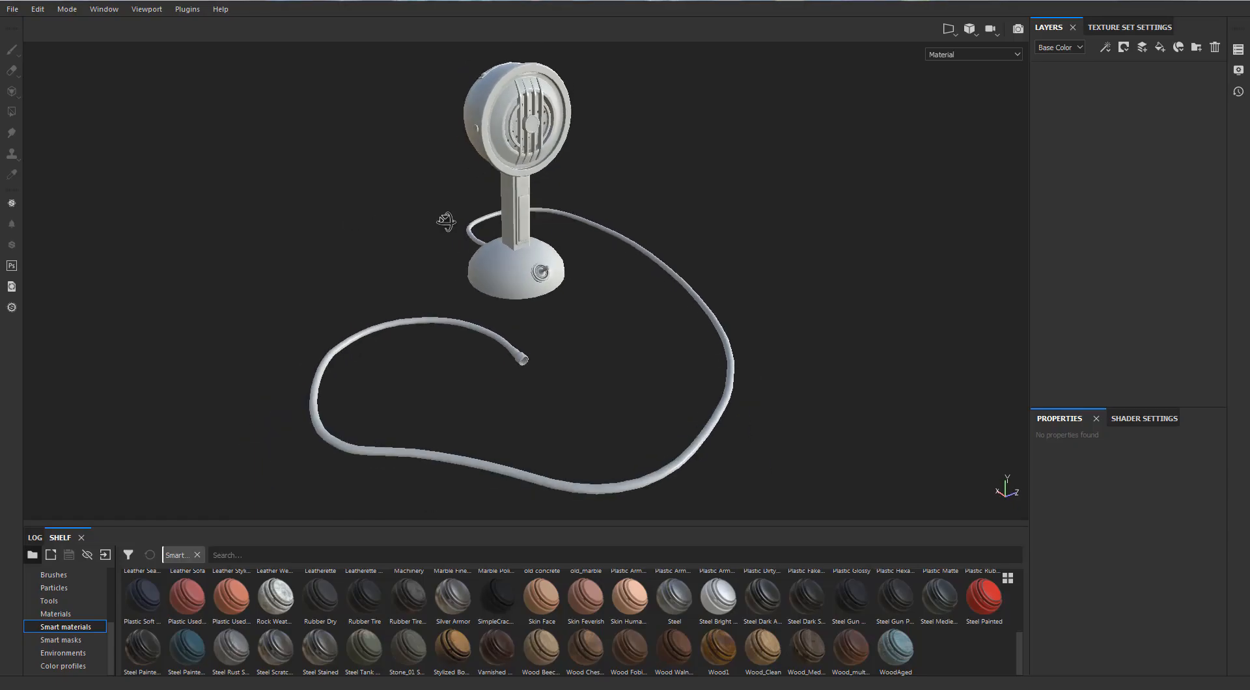
Switch to Substance Painter and add the Steel Painted Clearcoat smart material to the microphone's layer stack.
mouse_move(446, 222)
alt+mouse_down()
mouse_move(424, 240)
mouse_move(468, 196)
alt+mouse_up()
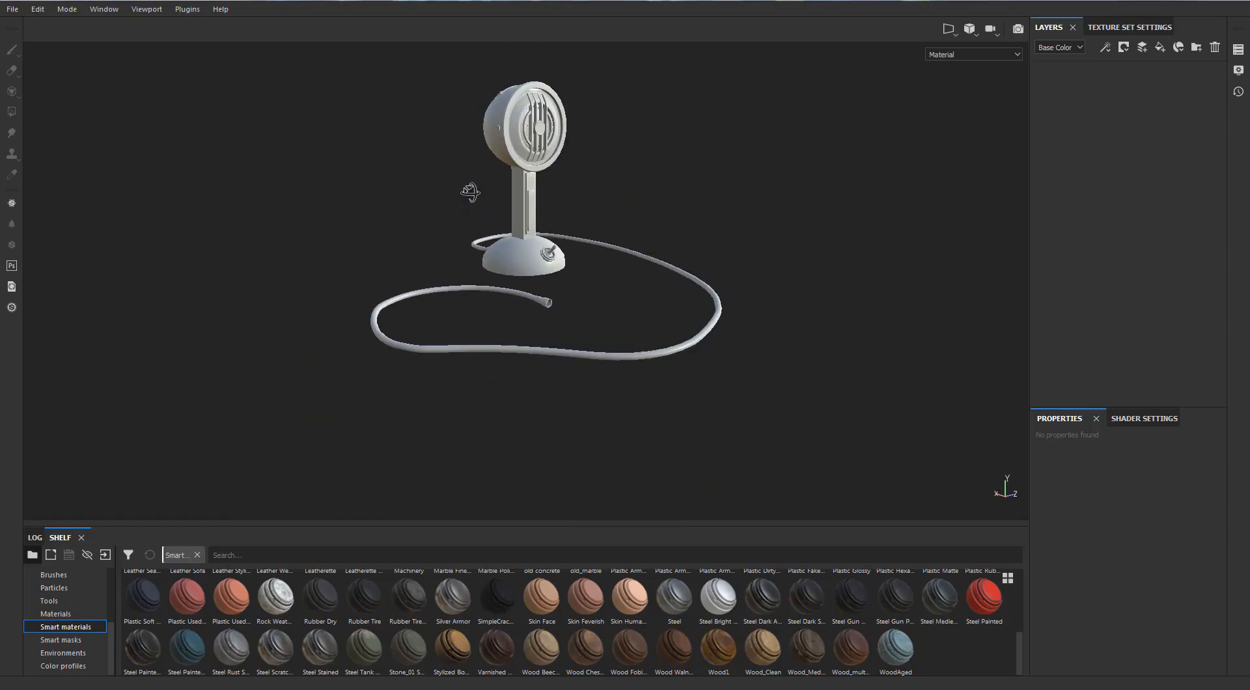
mouse_move(145, 659)
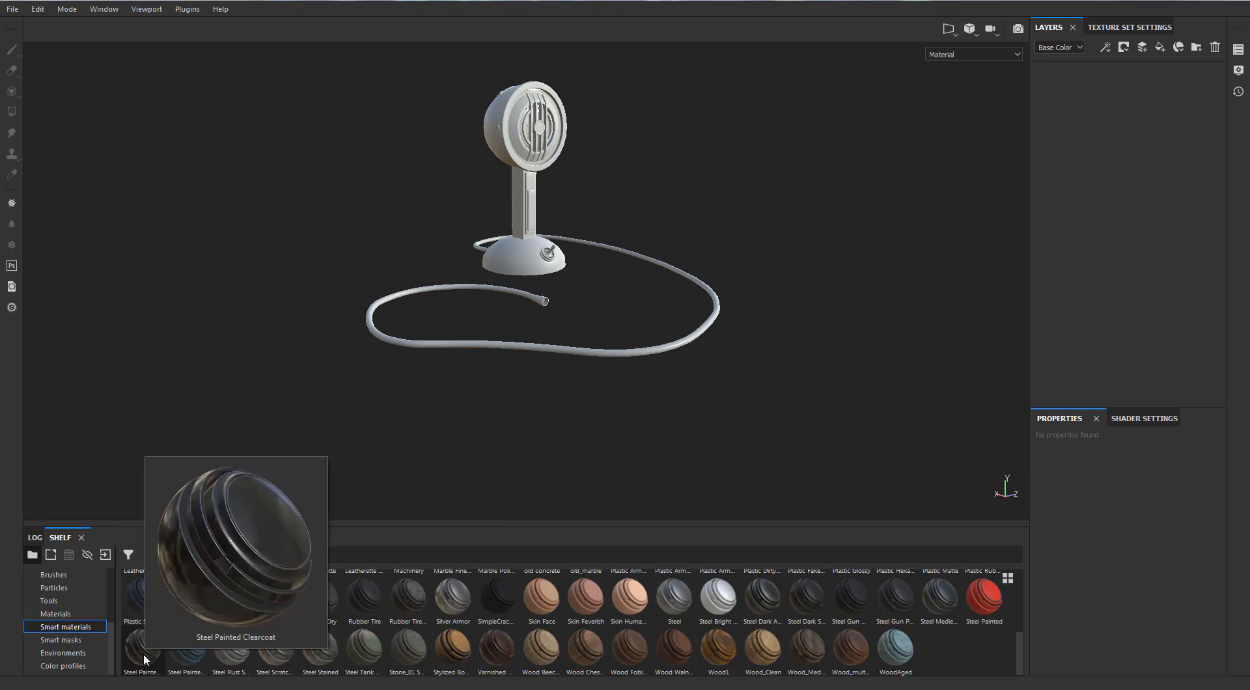
mouse_move(145, 656)
mouse_down()
mouse_move(1108, 146)
mouse_move(1081, 127)
mouse_up()
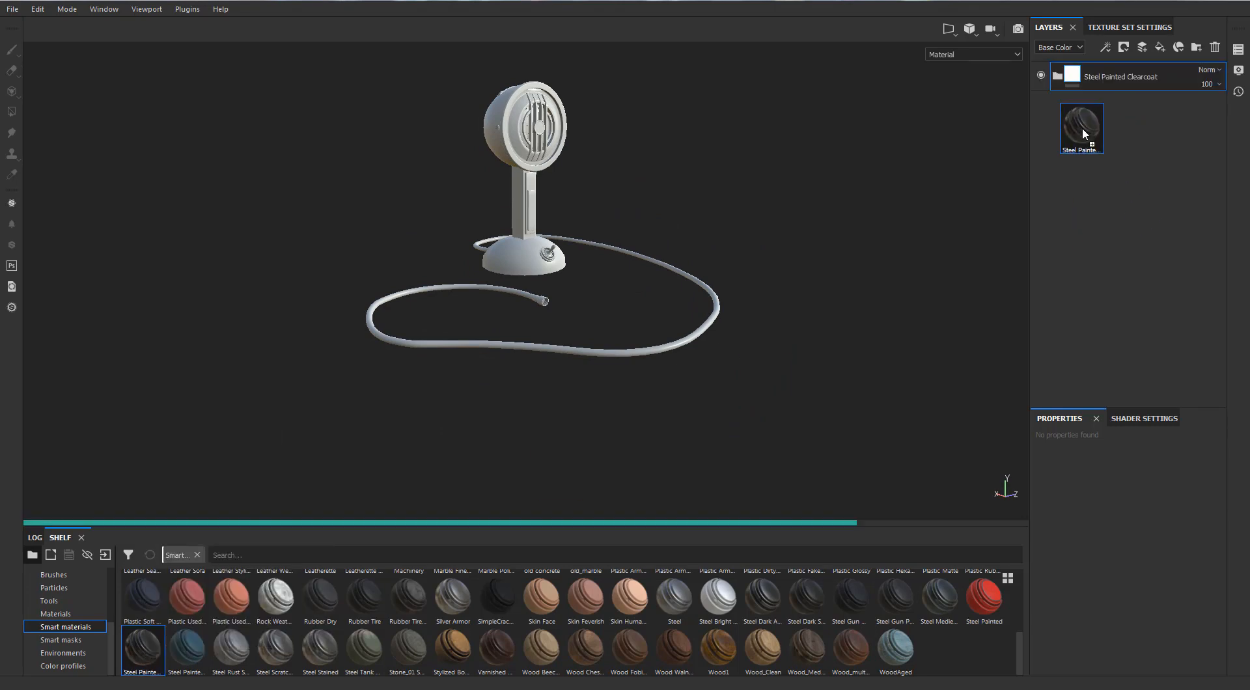
Set the Wear Level of the Metal Edge Wear generator on the Coating folder's mask to 0.5.
scroll(635, 139, up, 3)
alt+drag(628, 124, 603, 327)
scroll(602, 326, up, 3)
alt+middle_drag(603, 327, 530, 234)
alt+drag(530, 234, 507, 312)
scroll(506, 312, up, 4)
click(1057, 77)
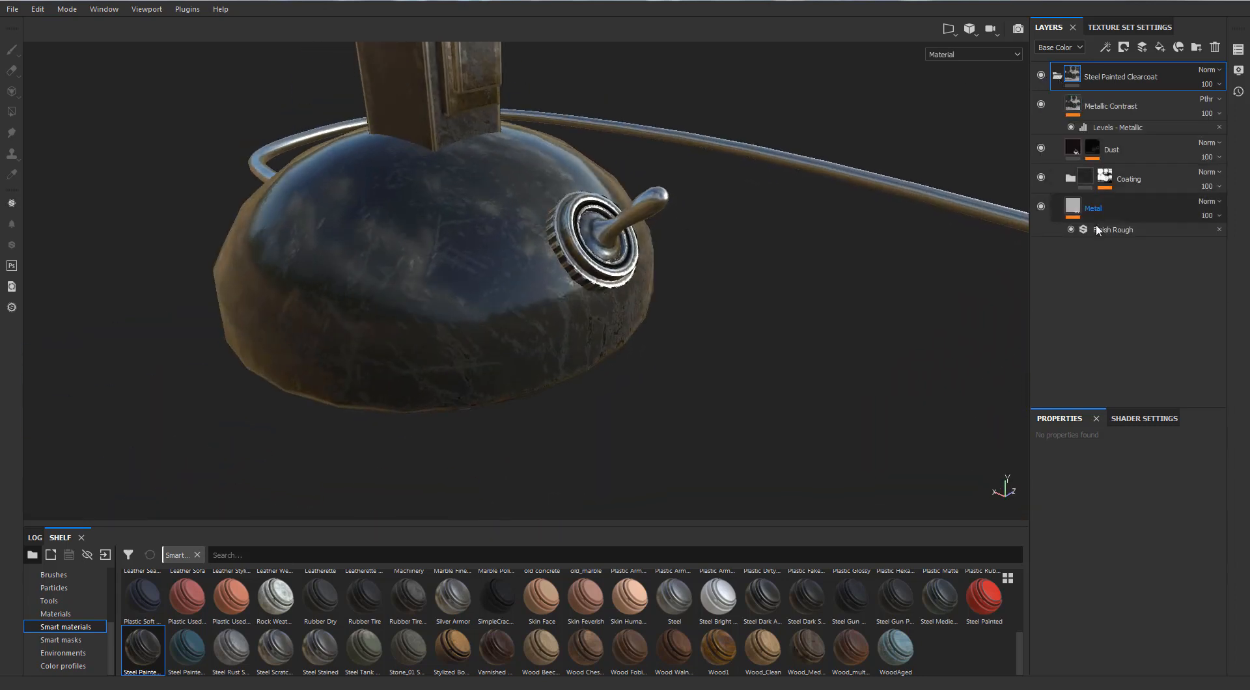
click(1105, 183)
click(1128, 200)
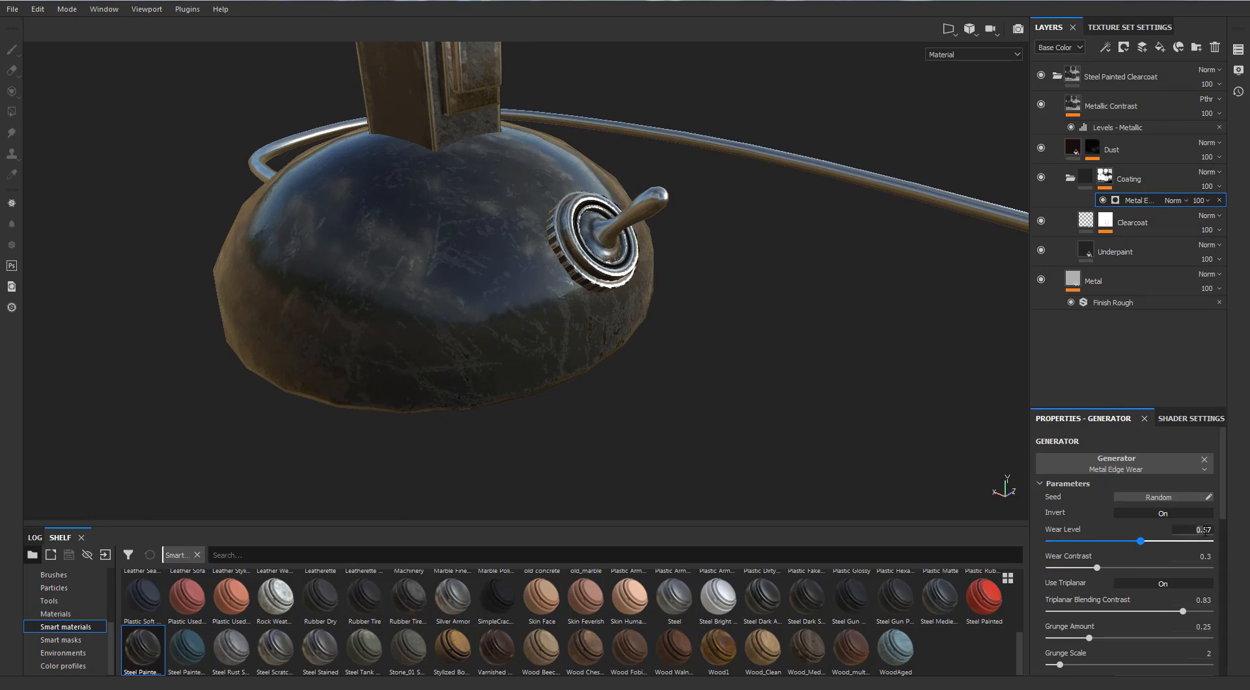
key(Return)
alt+drag(499, 297, 677, 257)
alt+middle_drag(677, 256, 615, 311)
alt+drag(615, 311, 641, 313)
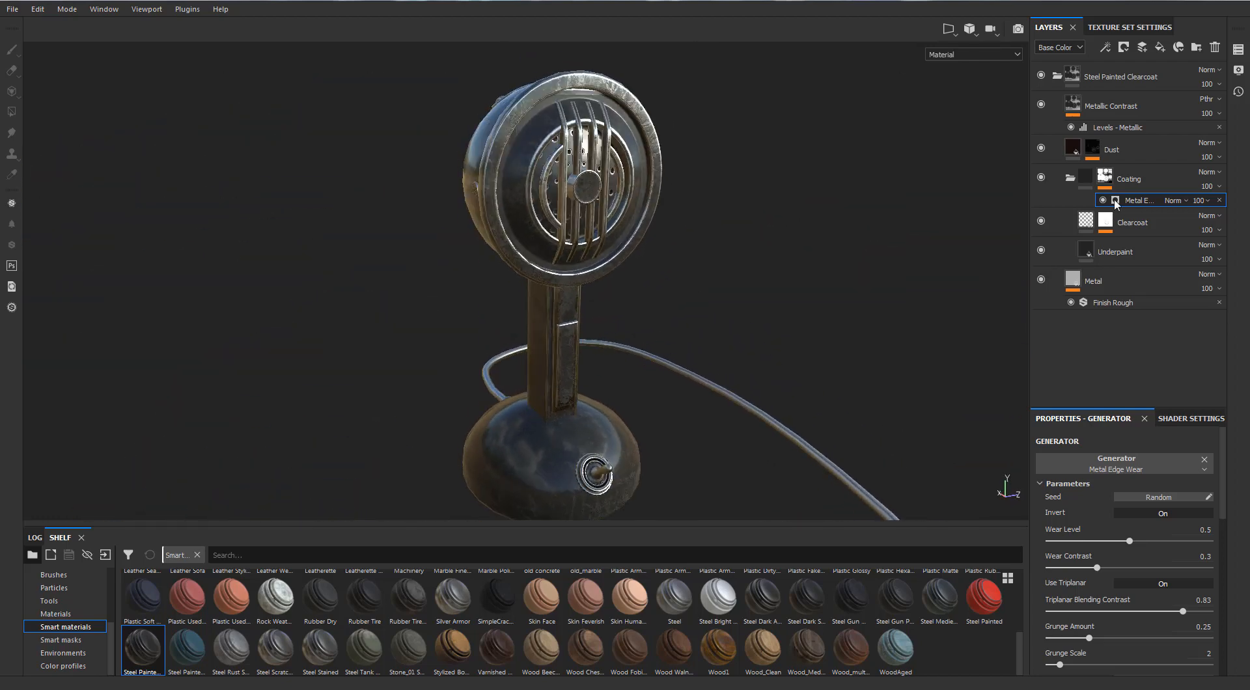
click(1070, 177)
click(1058, 77)
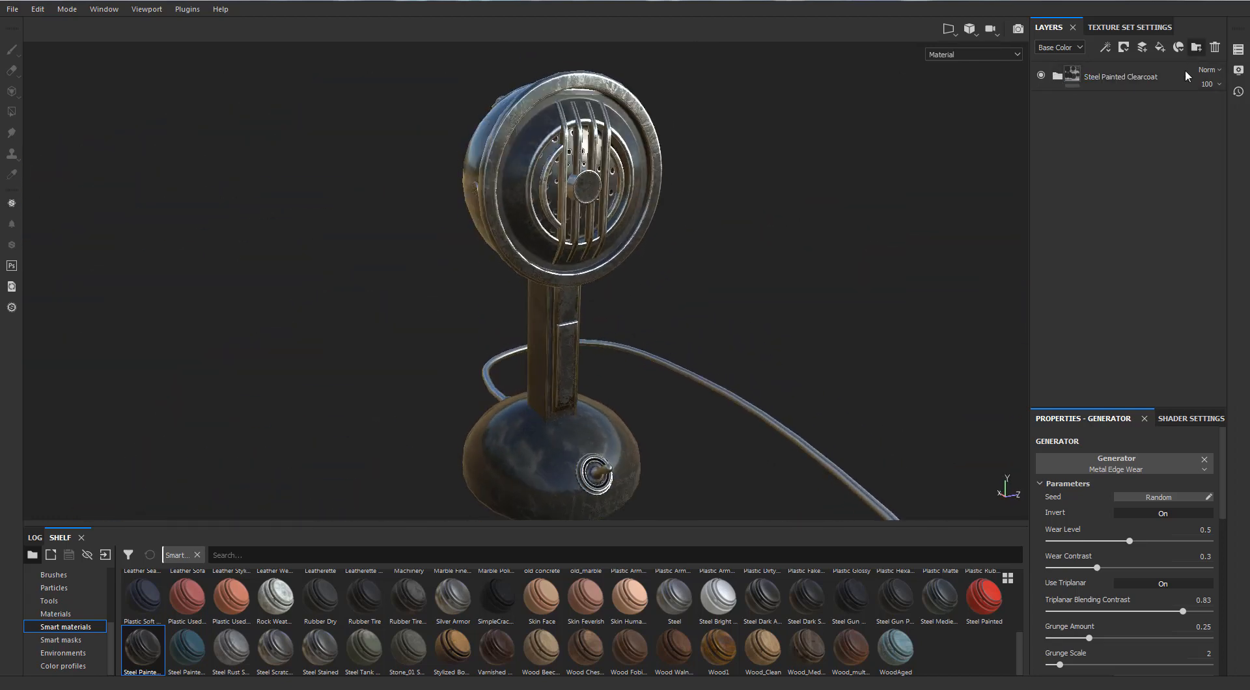
Create a folder above the Steel Painted Clearcoat material and name it Steel Black.
click(1196, 48)
drag(1112, 177, 1102, 65)
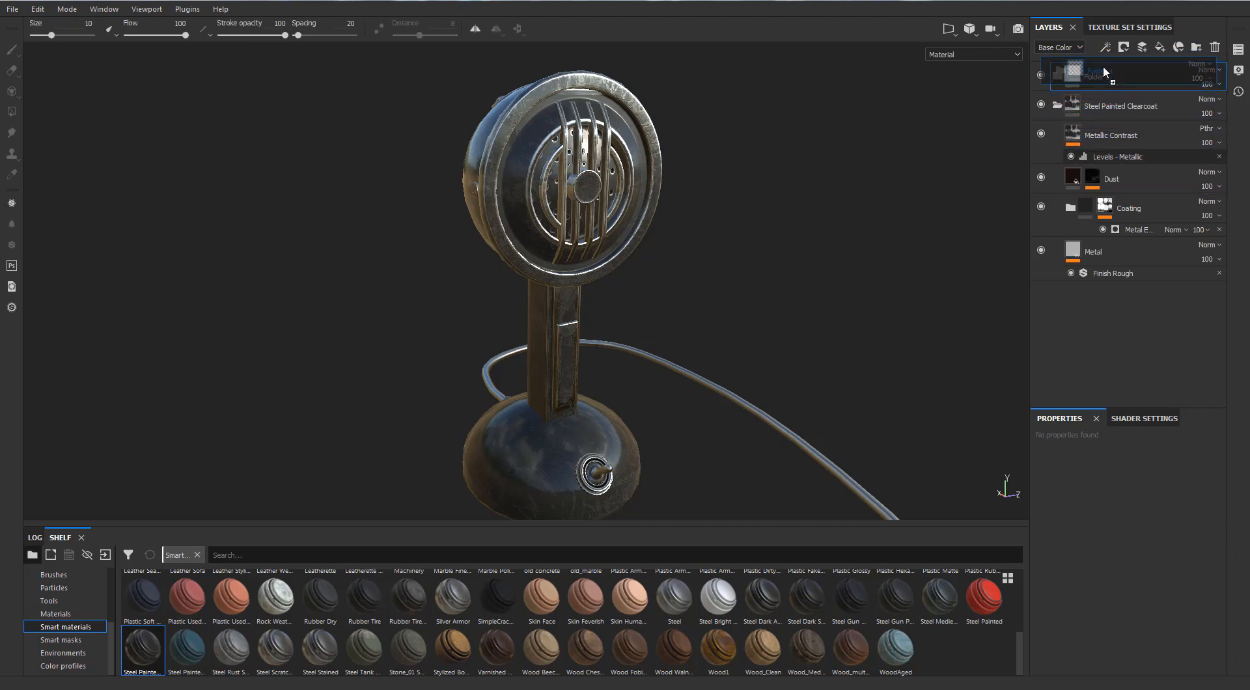
double_click(1098, 78)
text(Steel B)
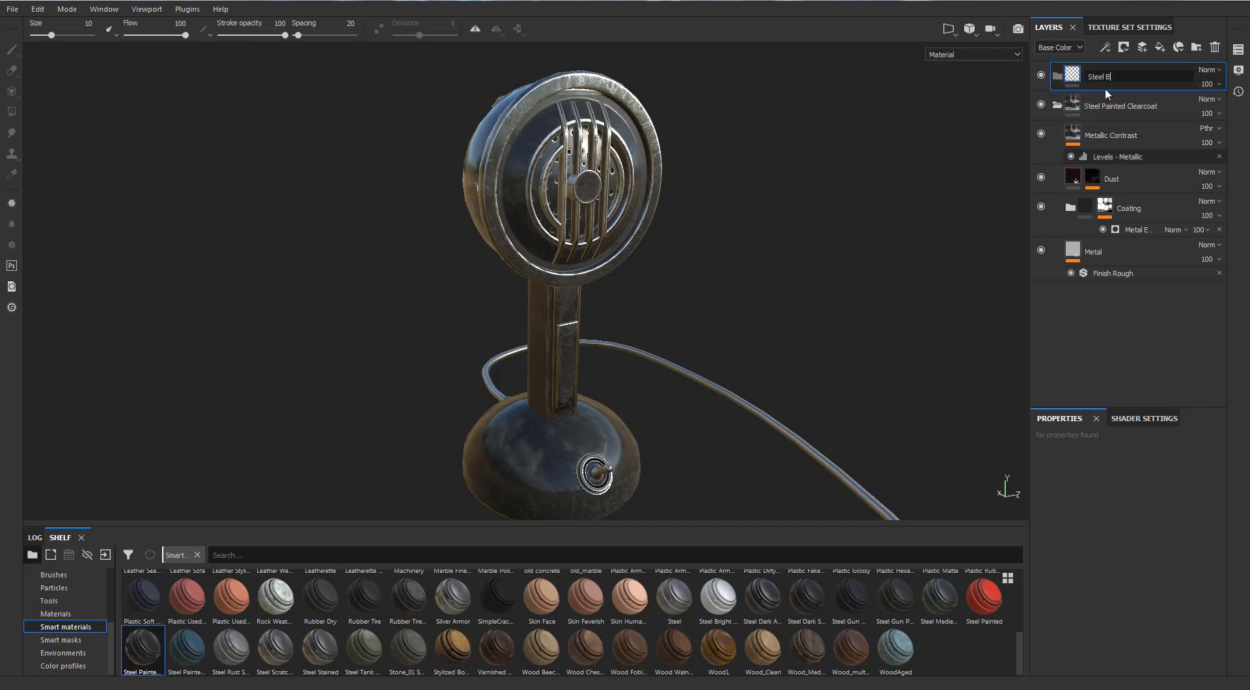
text(lack)
key(Return)
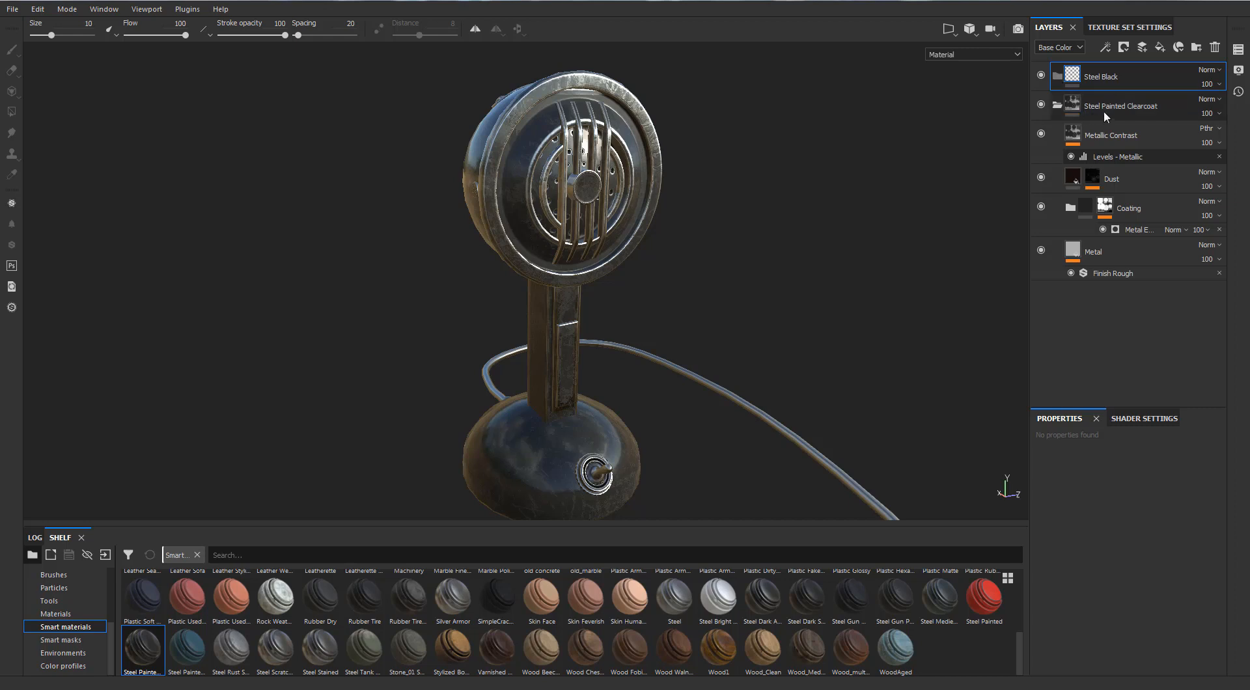
Move the Steel Painted Clearcoat material into the Steel Black folder and give the folder a black mask.
click(1057, 106)
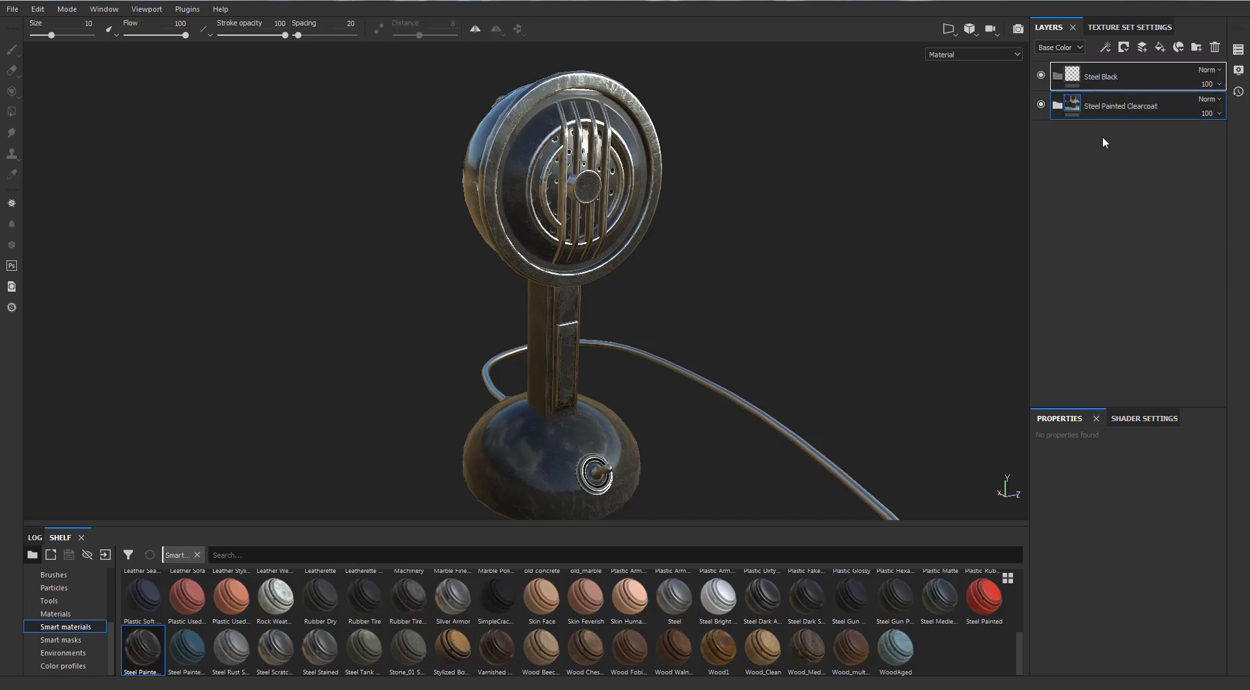
drag(1102, 138, 1103, 77)
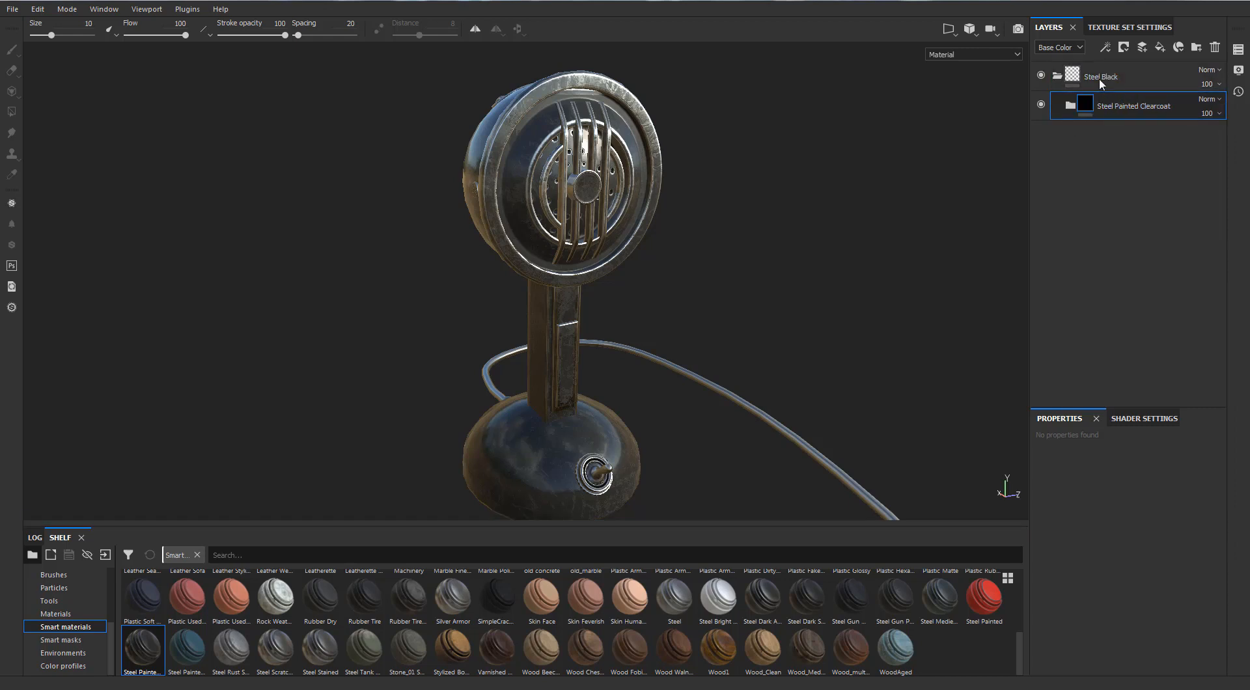
right_click(1089, 79)
click(1106, 104)
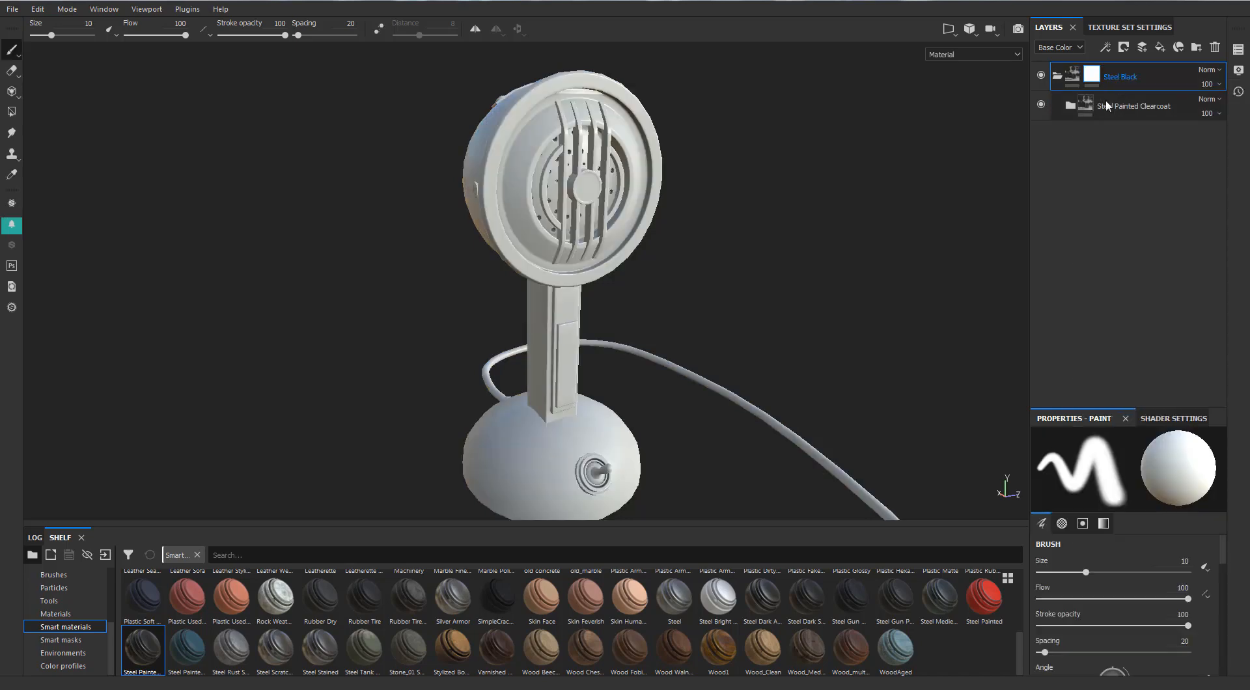
Reveal the steel on the microphone's base, stick and head with Polygon Fill in mesh mode on the Steel Black mask.
click(12, 117)
scroll(622, 454, up, 1)
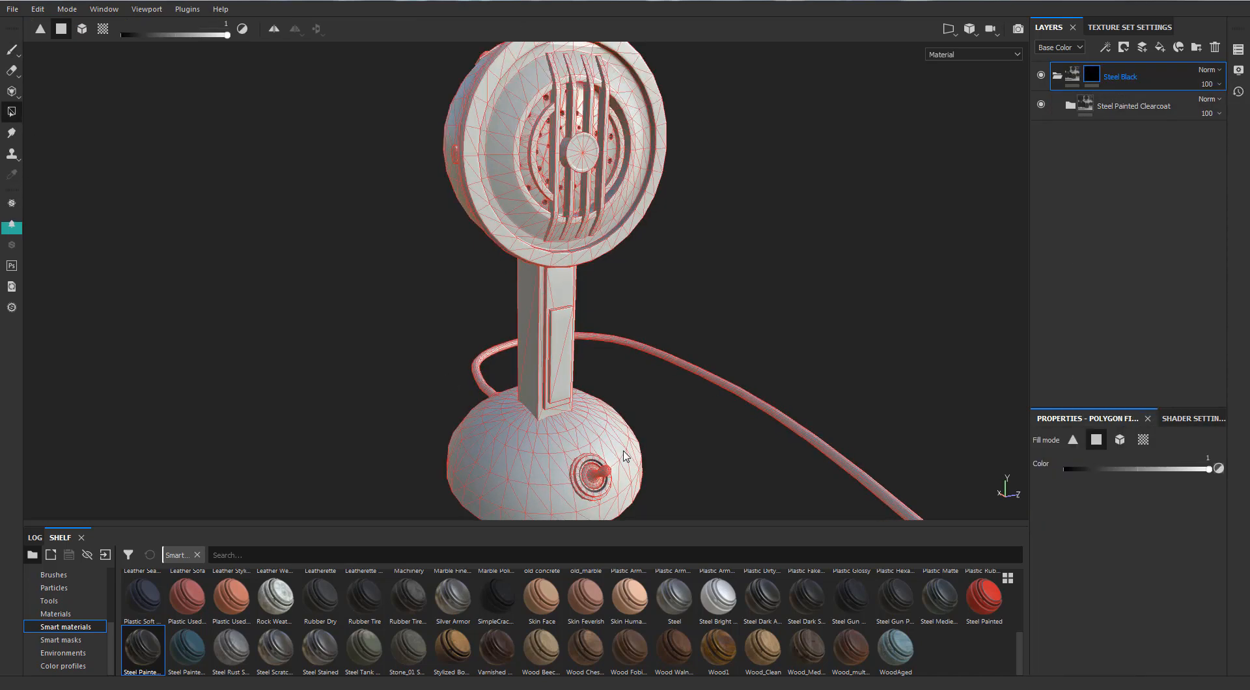
alt+middle_drag(622, 454, 617, 382)
scroll(616, 383, down, 1)
click(1116, 444)
alt+drag(678, 443, 698, 445)
click(536, 360)
scroll(535, 345, up, 2)
click(531, 292)
click(572, 242)
alt+middle_drag(572, 285, 539, 388)
click(435, 214)
alt+drag(485, 194, 566, 211)
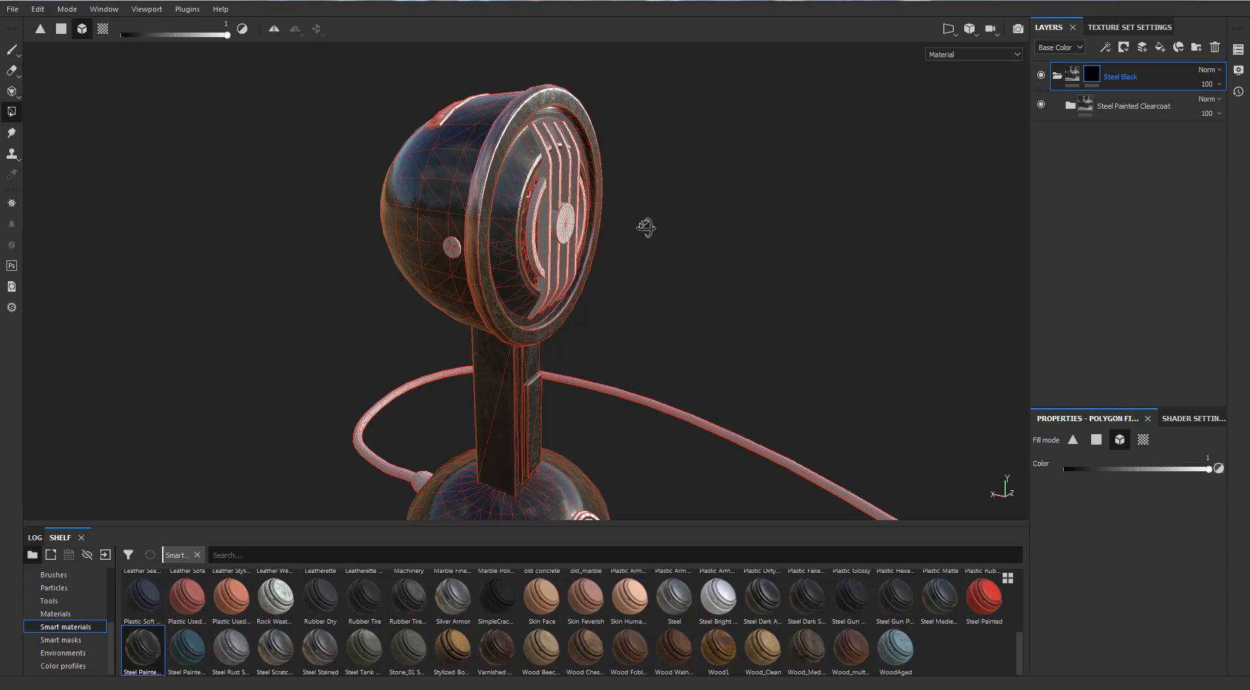
alt+drag(647, 223, 435, 145)
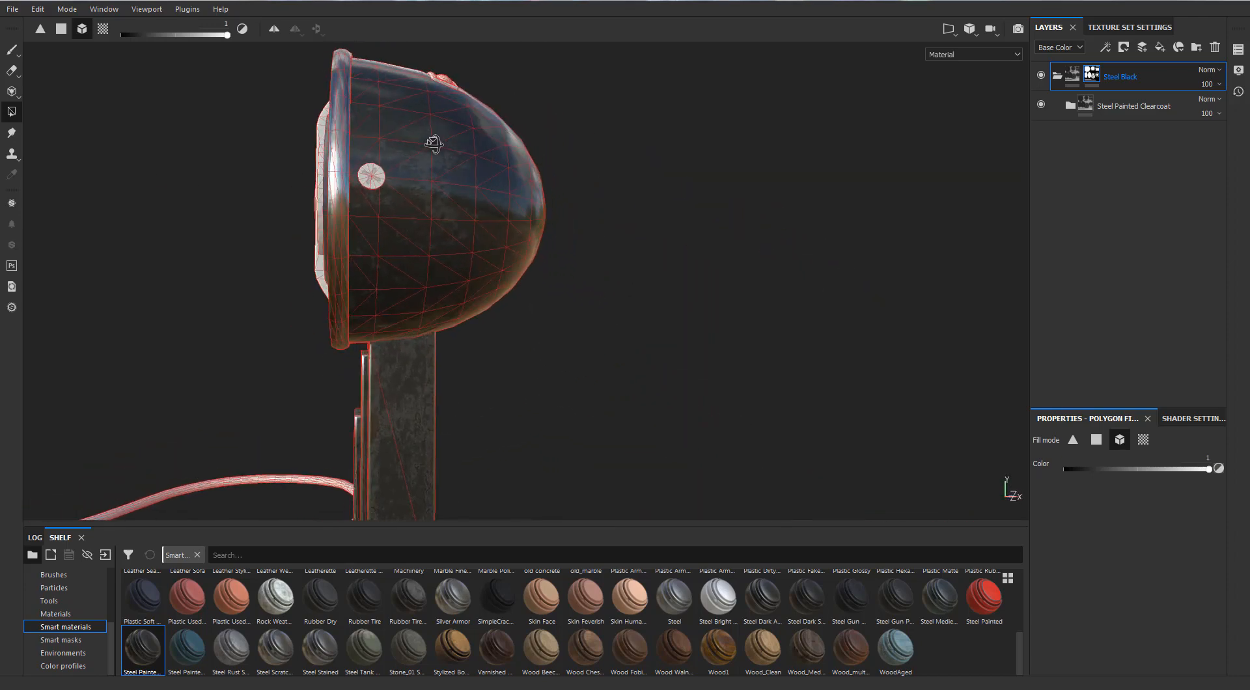
Remove the microphone head from the Steel Black mask using a mesh fill with color 0.
scroll(442, 149, down, 3)
click(1096, 441)
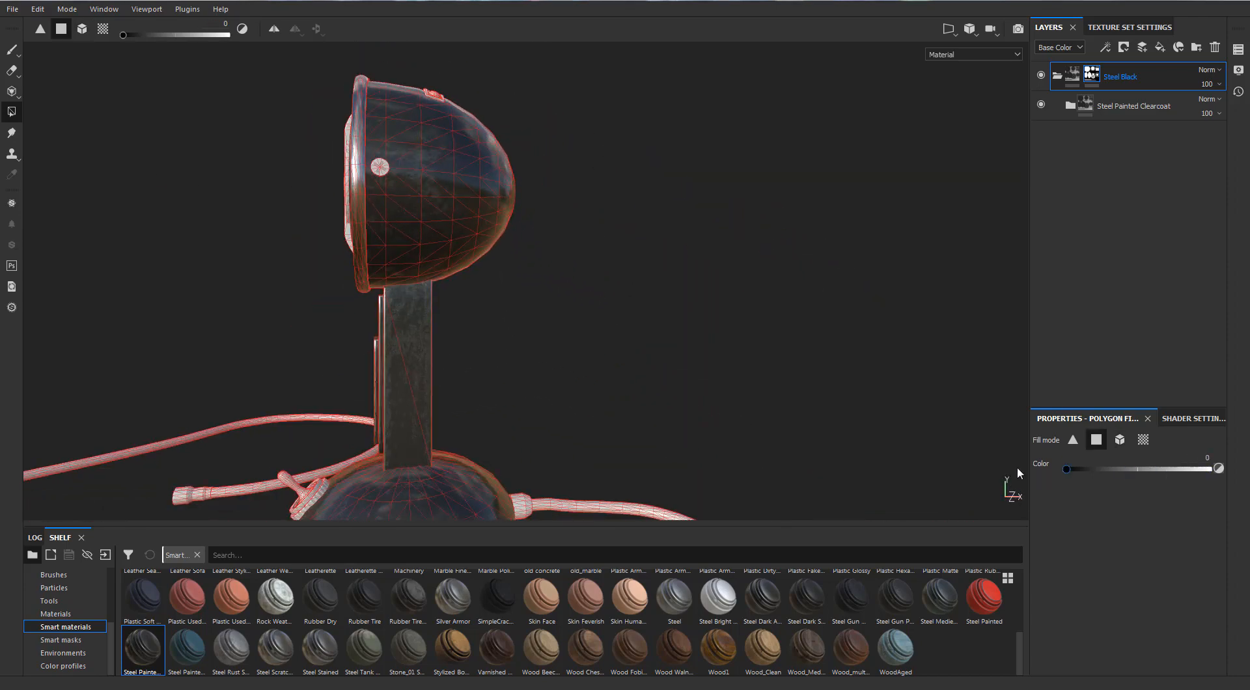
alt+drag(604, 235, 575, 249)
click(1119, 440)
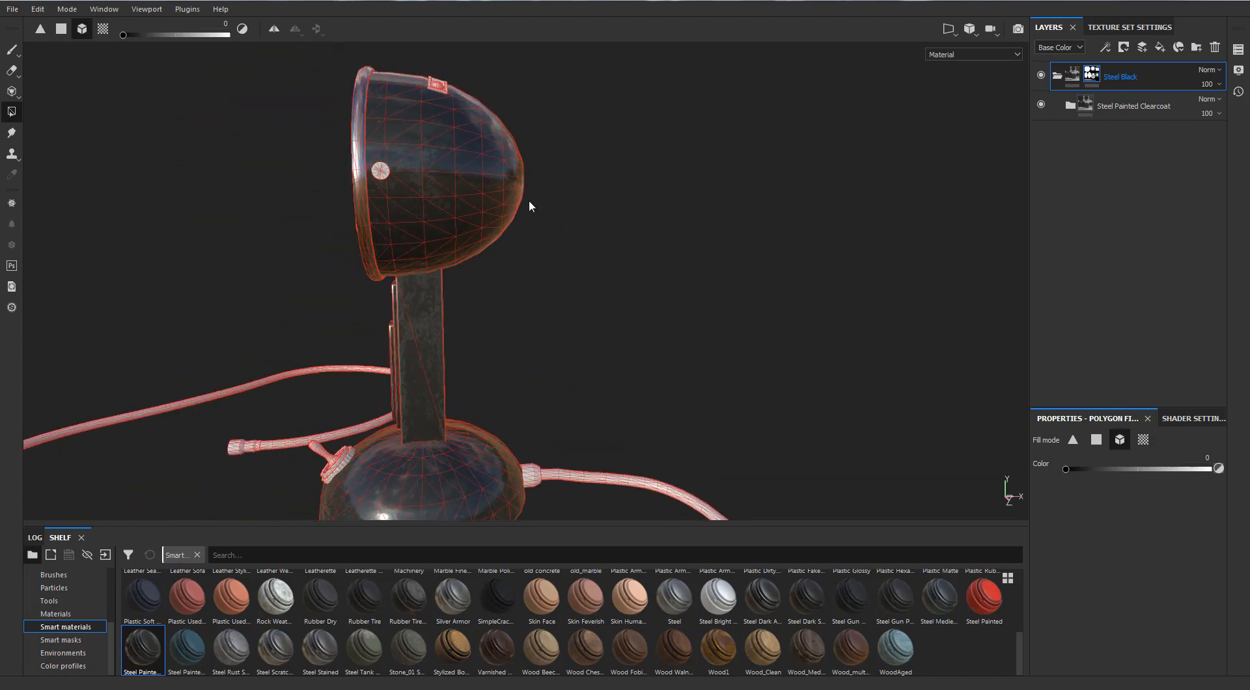
click(473, 169)
alt+middle_drag(490, 172, 485, 153)
Set Polygon Fill to polygon mode with color 1 and display the 3D and UV views side by side.
click(1096, 440)
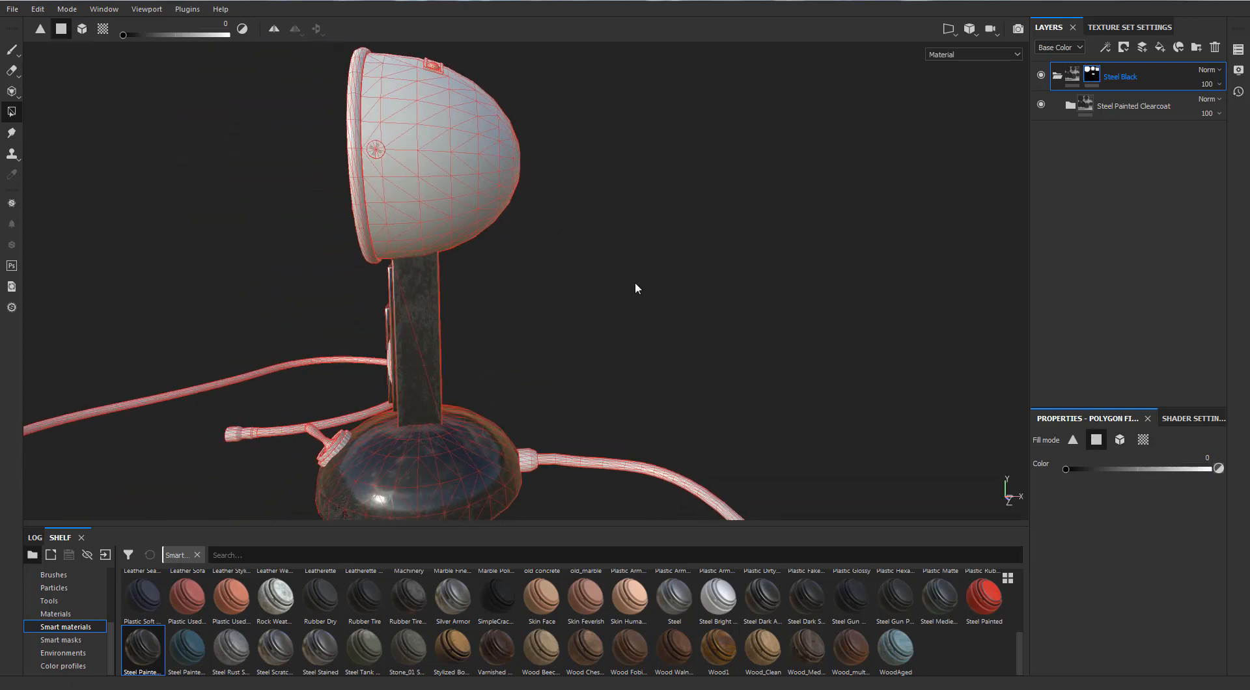
alt+drag(635, 283, 627, 292)
drag(603, 72, 427, 319)
key(x)
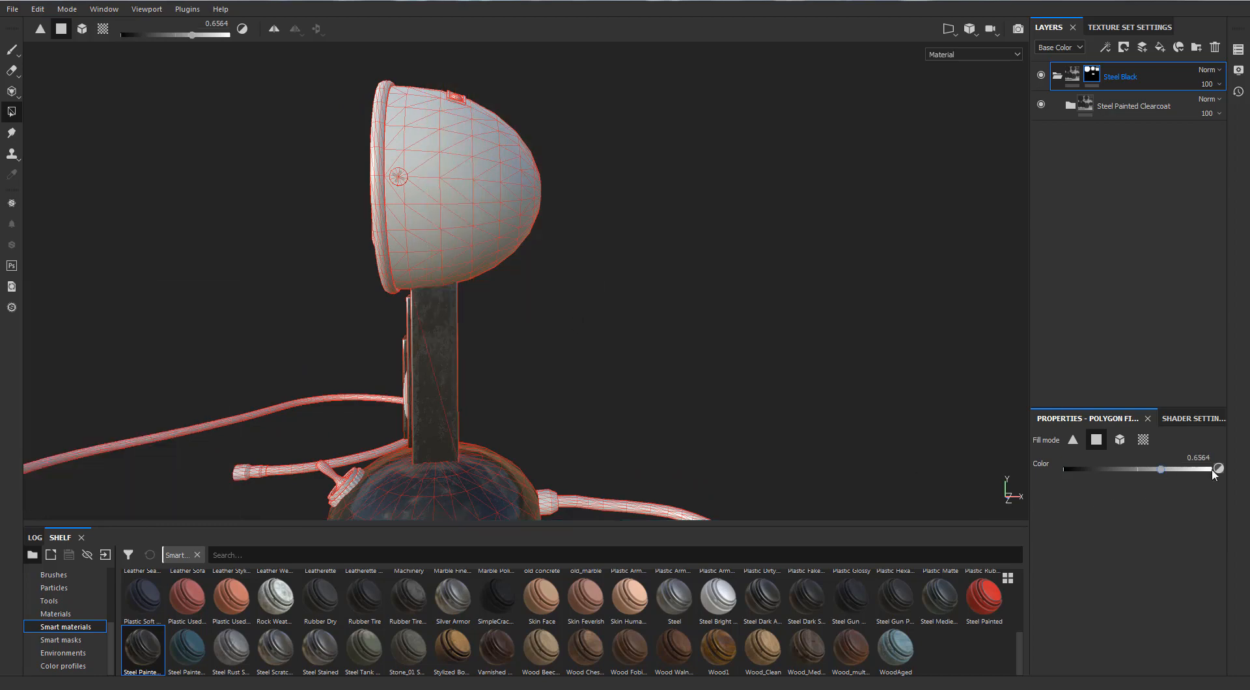
key(F1)
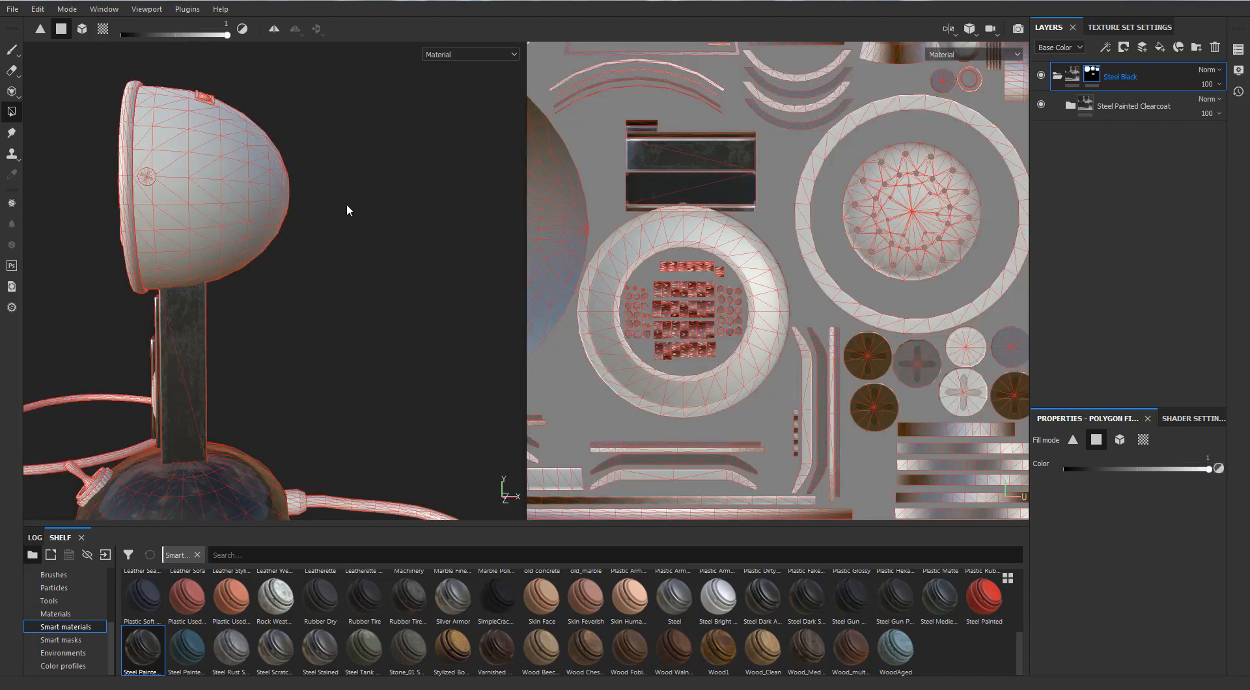
Fill most polygons of the first pointed head-shell UV island in the Steel Black mask.
alt+right_drag(832, 235, 624, 319)
alt+right_drag(616, 259, 737, 142)
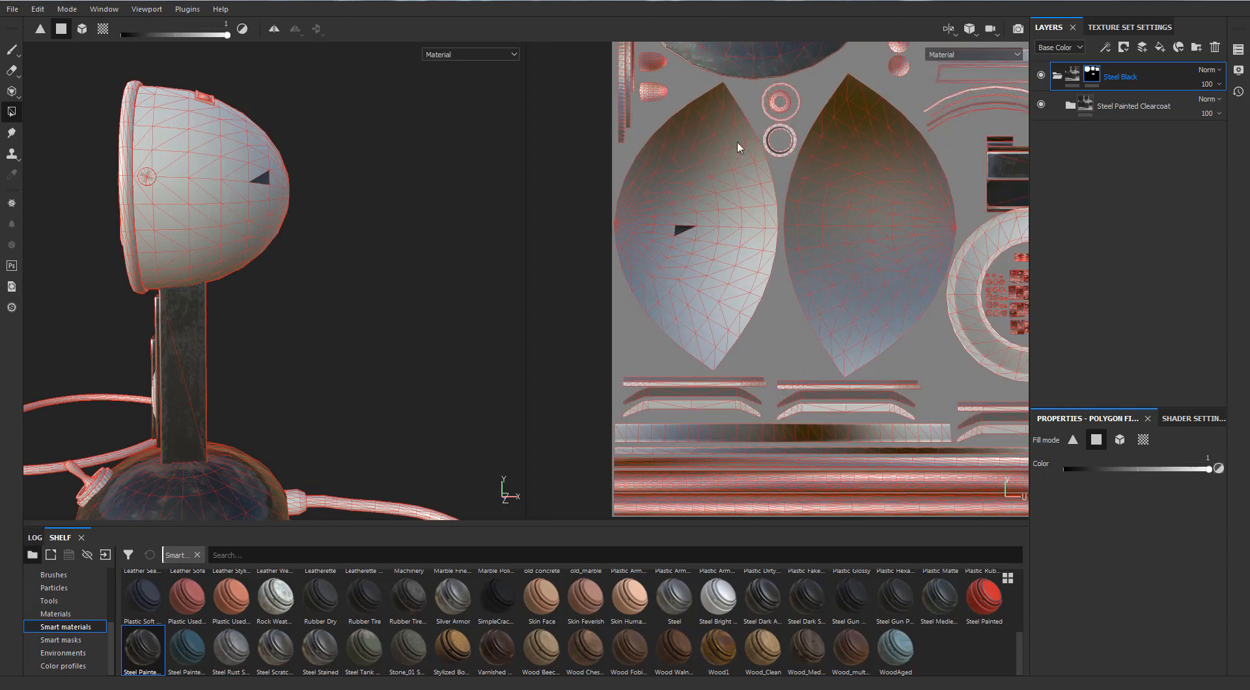
drag(744, 106, 638, 345)
drag(764, 312, 733, 174)
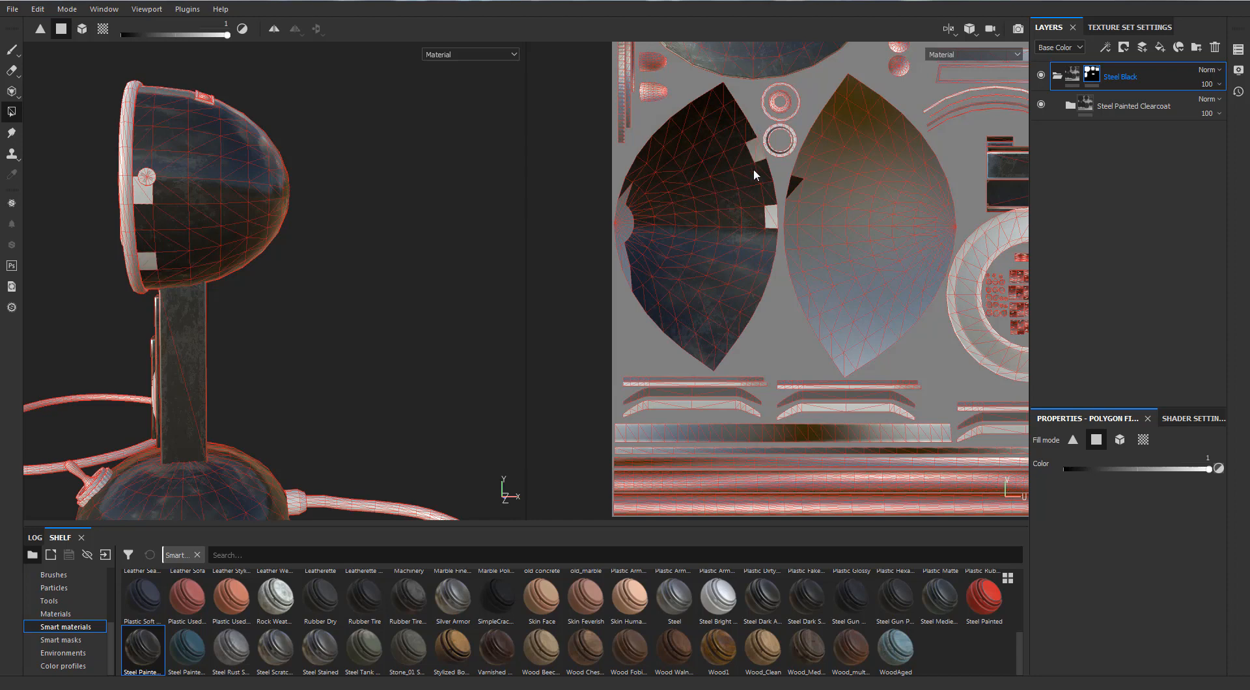
Fill the leftover polygons along the edges and rounded end of the first head-shell UV island.
scroll(752, 168, up, 5)
drag(768, 111, 744, 152)
scroll(744, 152, down, 6)
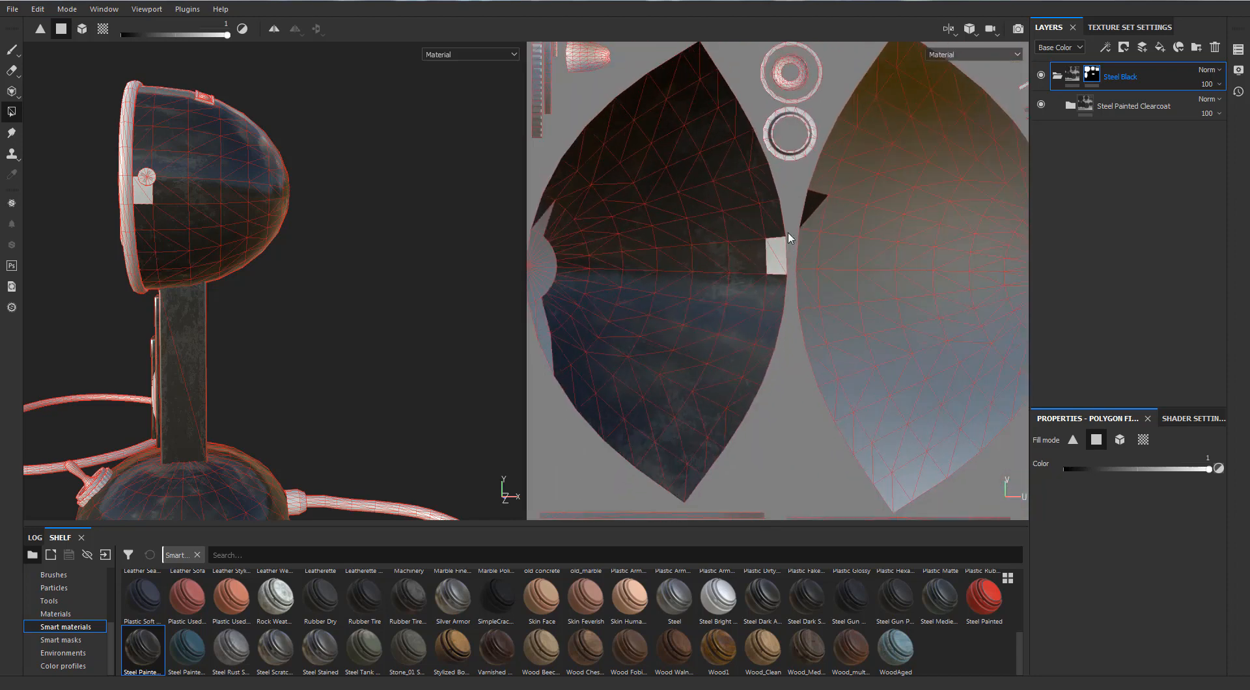
scroll(785, 231, up, 3)
drag(788, 230, 740, 298)
scroll(740, 298, down, 5)
alt+middle_drag(562, 284, 651, 259)
scroll(652, 259, up, 3)
drag(650, 404, 700, 184)
scroll(701, 183, down, 4)
Fill the last leftover polygons of the first head-shell UV island, plus most of the second island's upper half, in the Steel Black mask.
alt+middle_drag(892, 198, 707, 215)
scroll(722, 188, up, 3)
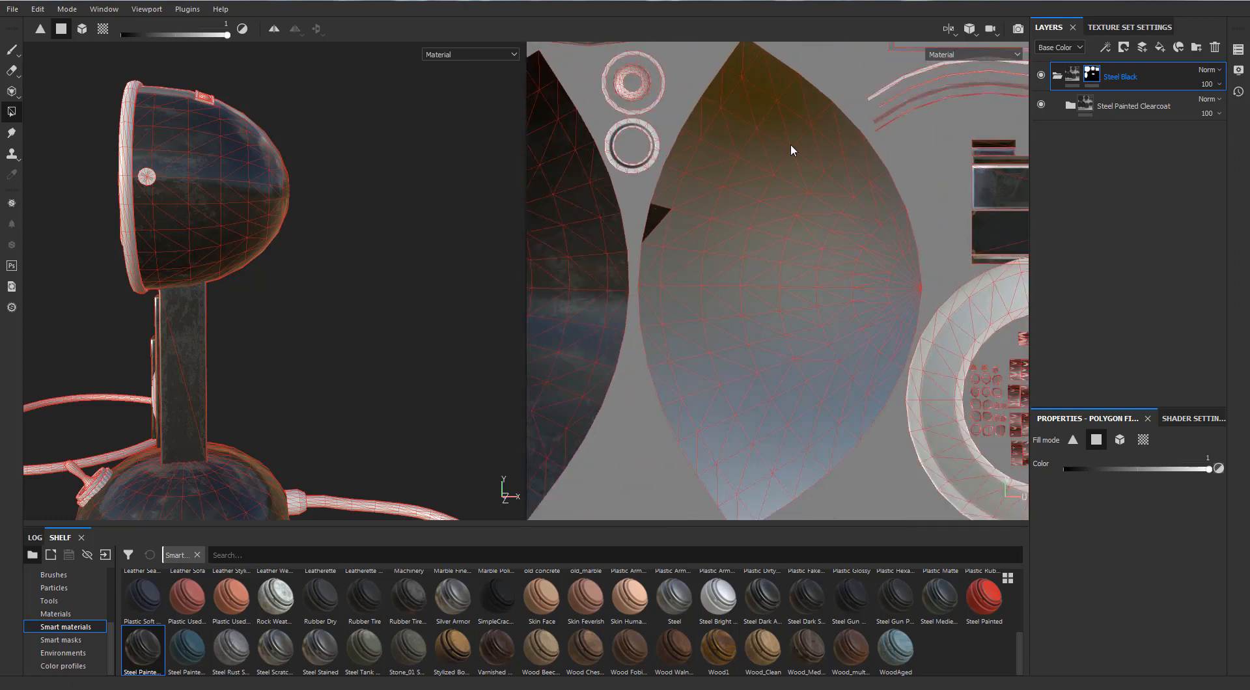
alt+middle_drag(791, 143, 843, 206)
drag(768, 240, 744, 391)
scroll(744, 390, down, 3)
alt+middle_drag(743, 390, 729, 190)
scroll(867, 140, up, 3)
alt+middle_drag(835, 334, 822, 532)
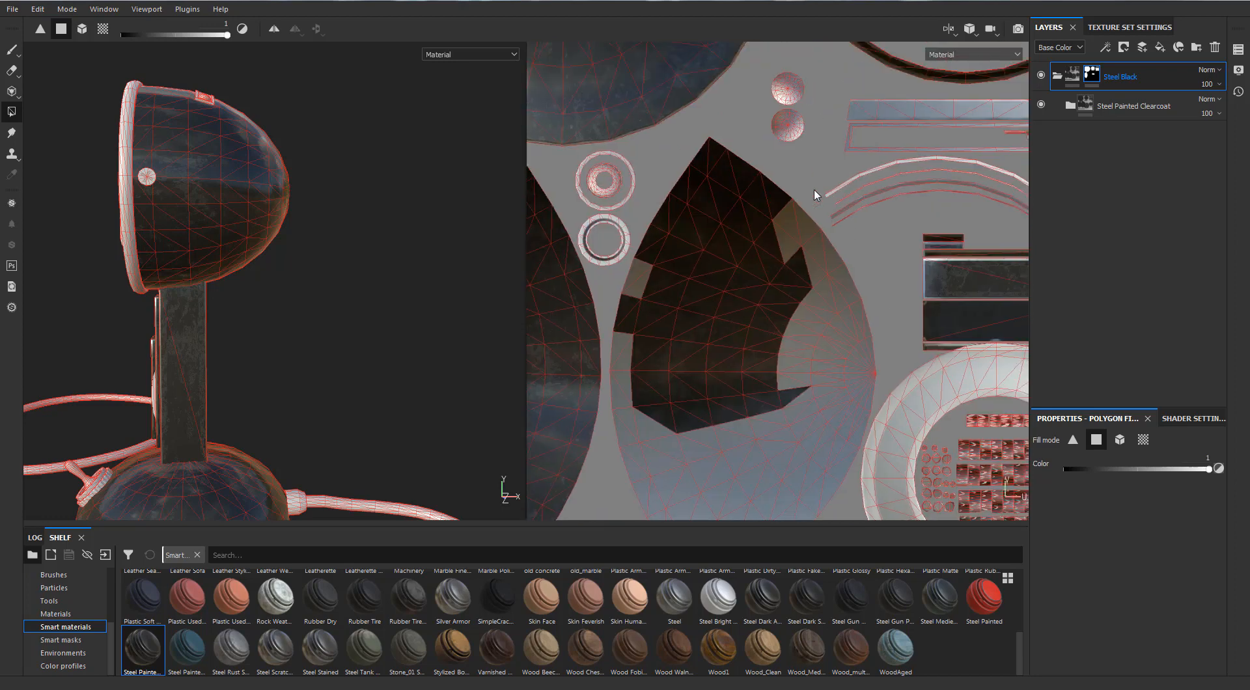
Fill the lower half and remaining edge polygons of the second pointed head-shell UV island in the Steel Black mask.
mouse_move(741, 307)
mouse_down()
mouse_move(856, 240)
mouse_move(767, 384)
mouse_move(749, 465)
mouse_up()
alt+middle_drag(819, 329, 911, 200)
drag(708, 145, 928, 366)
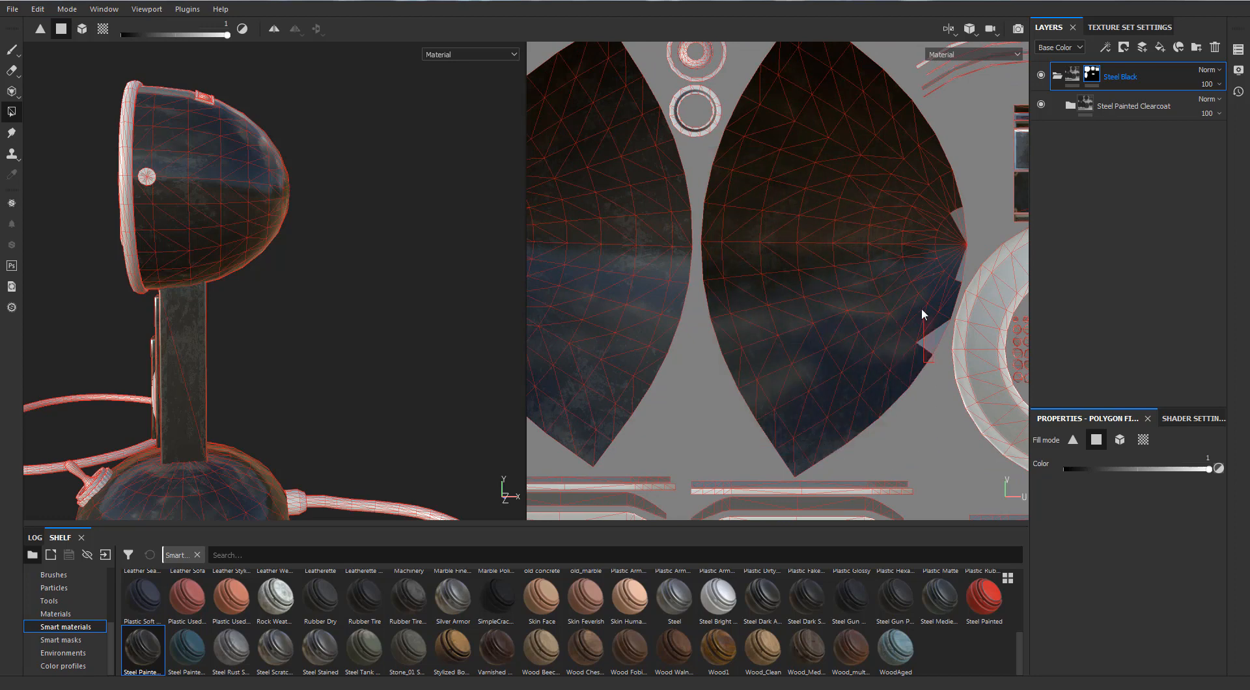
alt+right_drag(911, 149, 683, 221)
alt+middle_drag(781, 170, 747, 286)
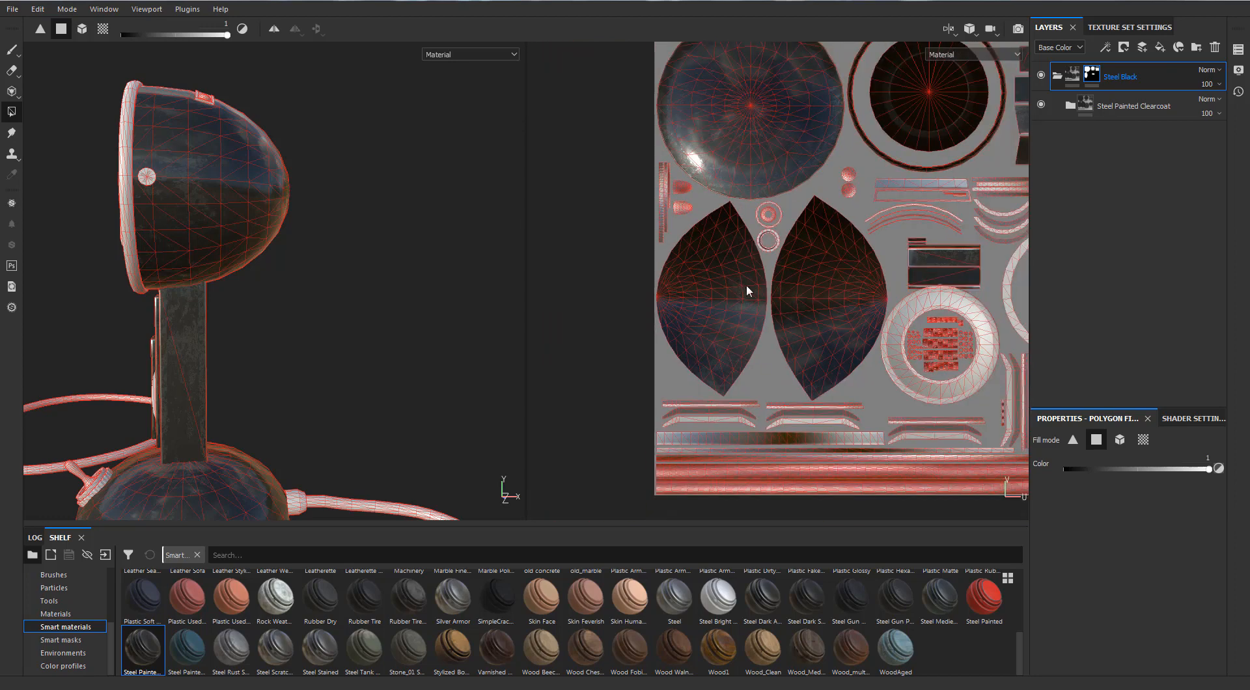
Collapse the Steel Black folder and create a new folder named Steel Shiny above it.
alt+drag(211, 191, 137, 284)
alt+drag(318, 469, 327, 445)
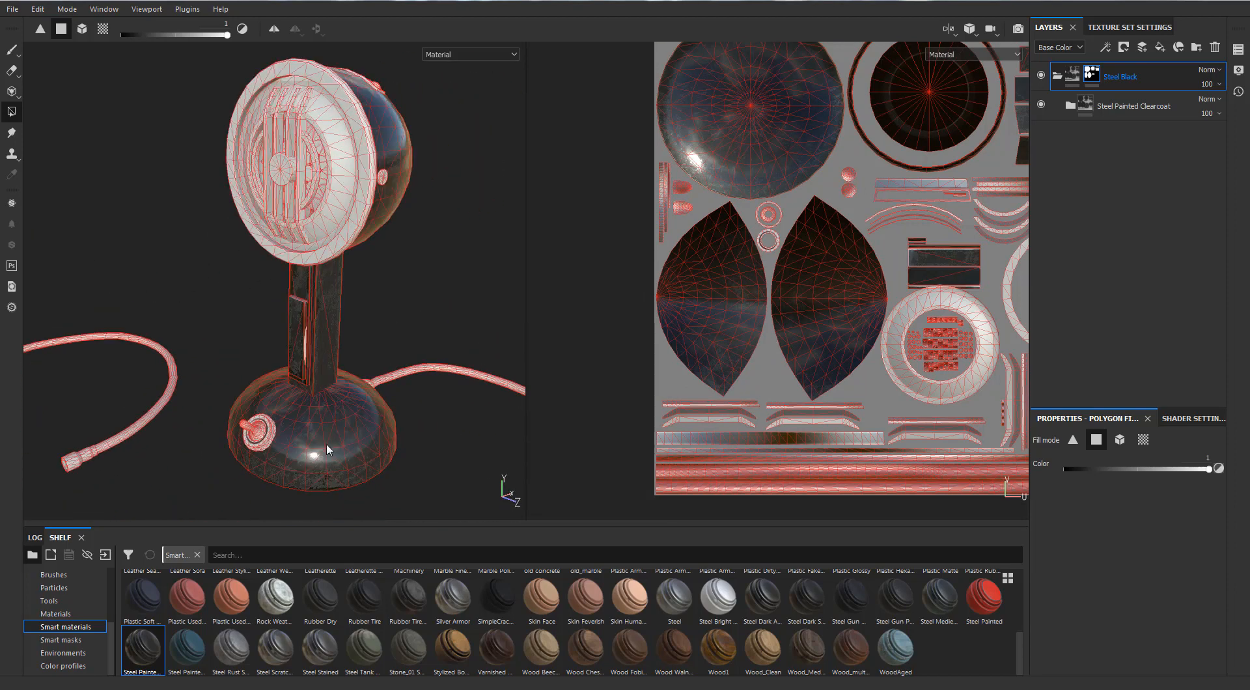
click(1059, 76)
click(1196, 46)
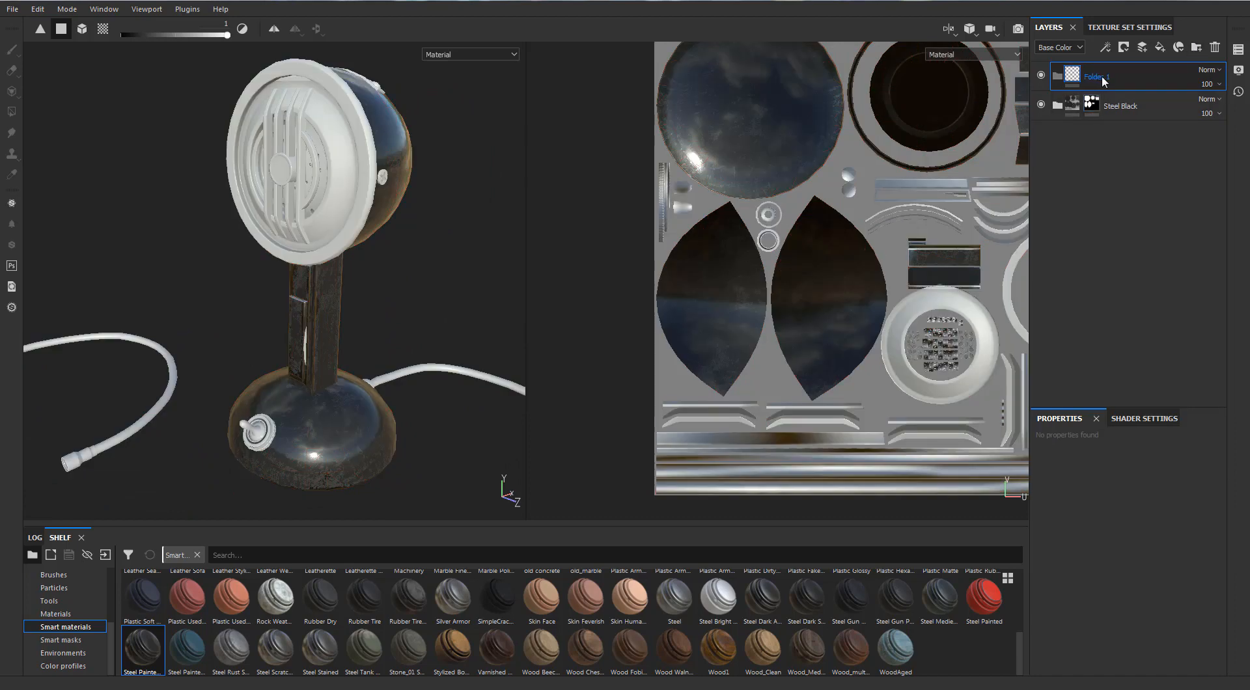
text(Steel)
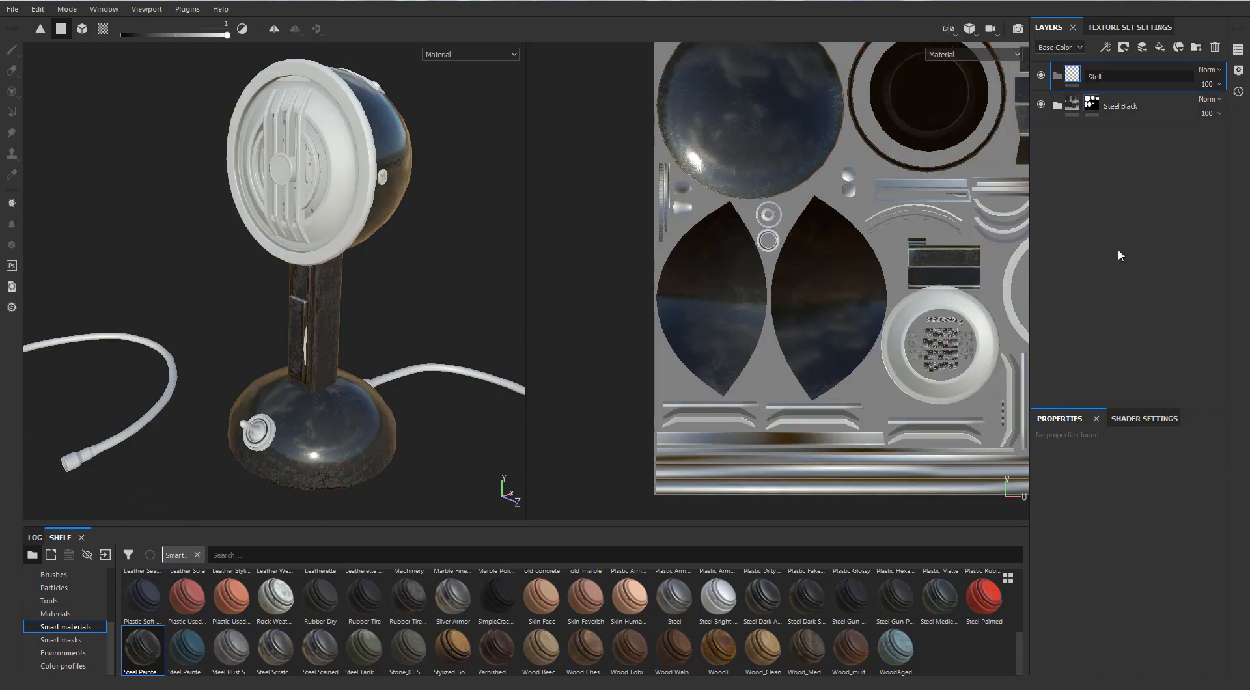
text( Shiny)
key(Return)
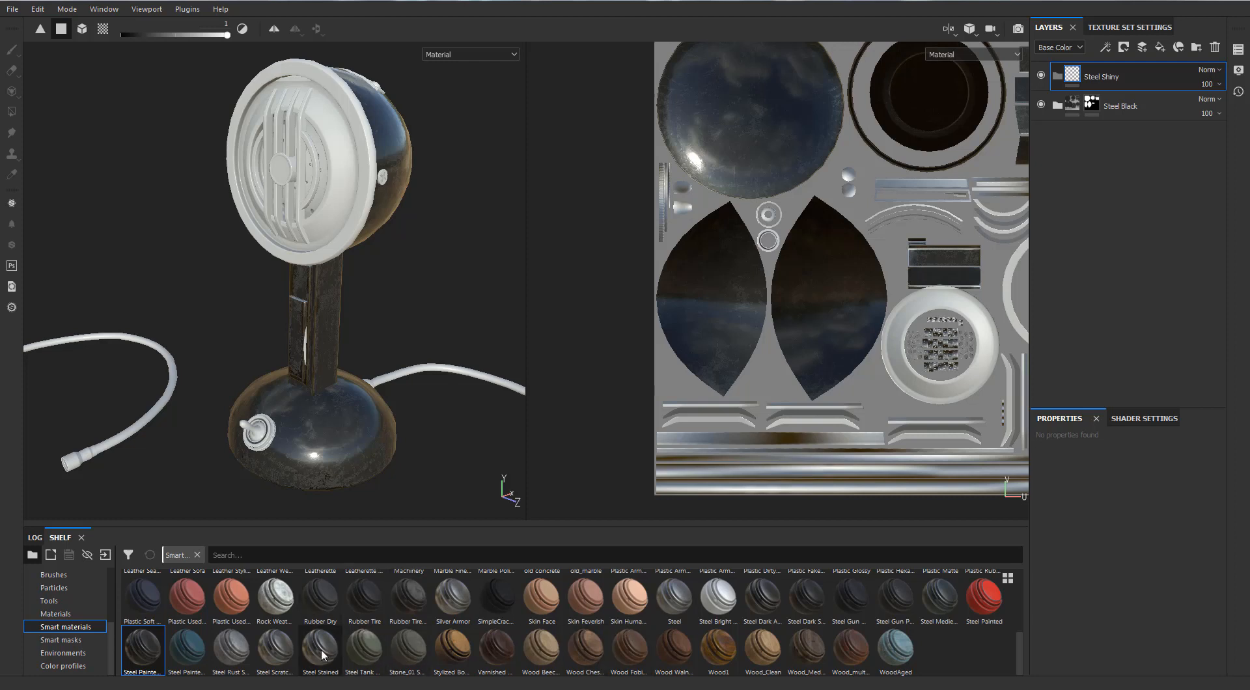
Place the Steel Stained smart material inside the Steel Shiny folder.
mouse_move(324, 655)
drag(321, 653, 1107, 70)
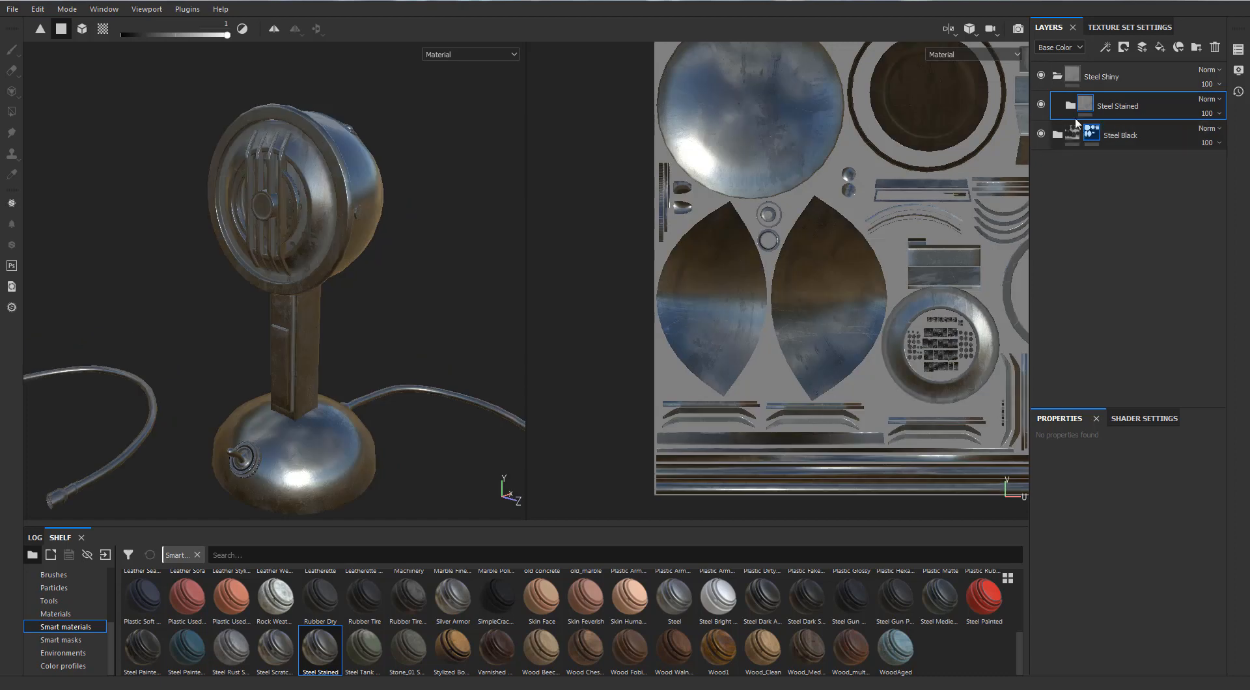
click(1070, 108)
click(1069, 109)
Collapse the Steel Shiny folder, add a black mask to it and activate Polygon Fill.
click(1057, 76)
right_click(1072, 77)
click(1088, 98)
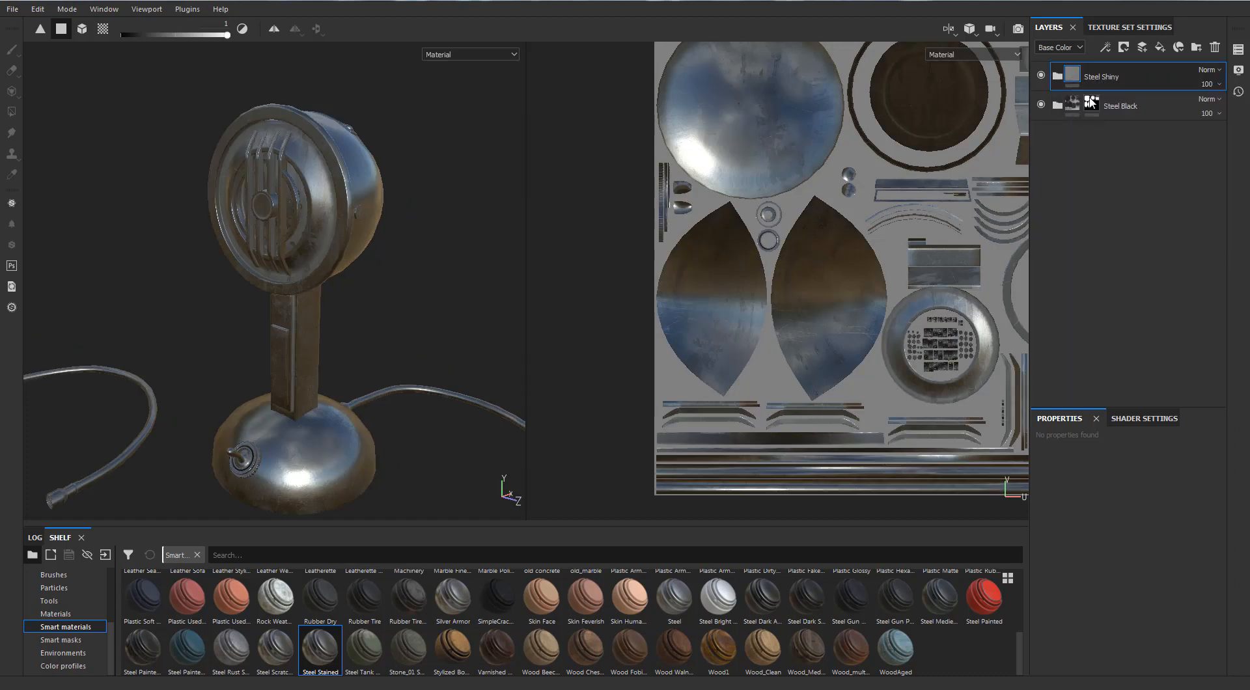
key(4)
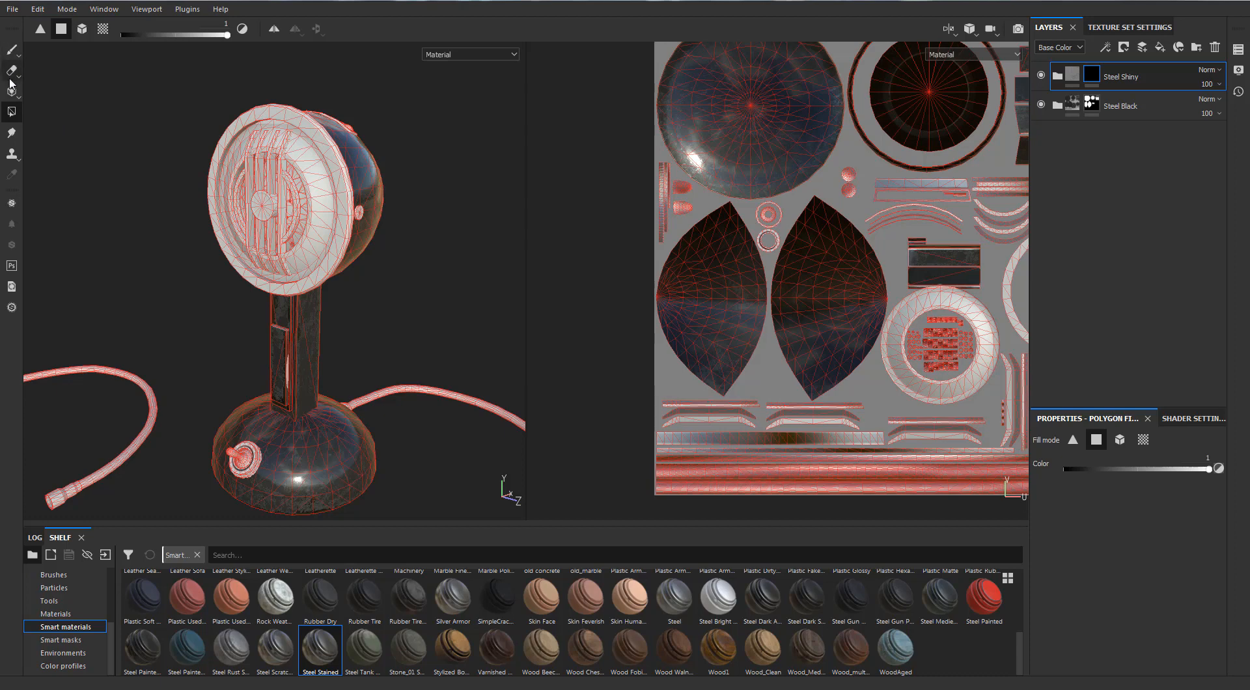
Reveal the microphone head in the Steel Shiny mask using a mesh fill with color 1.
mouse_move(357, 210)
alt+mouse_down()
mouse_move(345, 236)
mouse_move(359, 215)
alt+mouse_up()
alt+middle_drag(878, 316, 876, 315)
scroll(876, 314, up, 5)
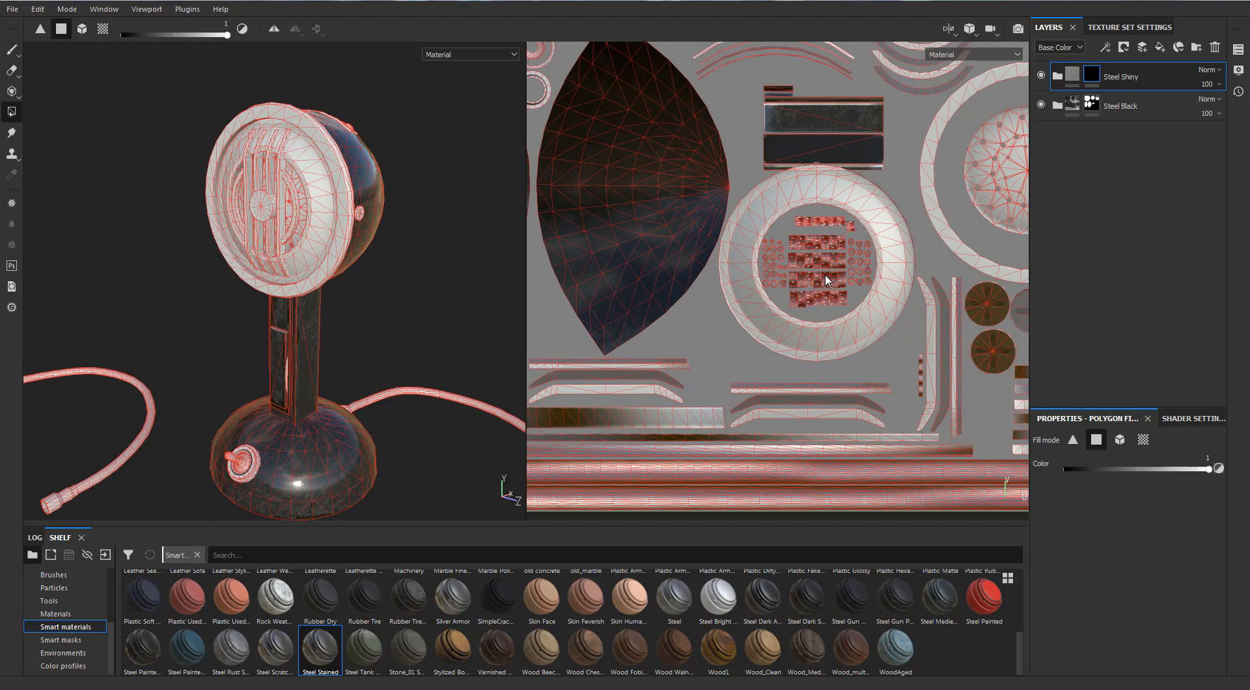
click(1119, 440)
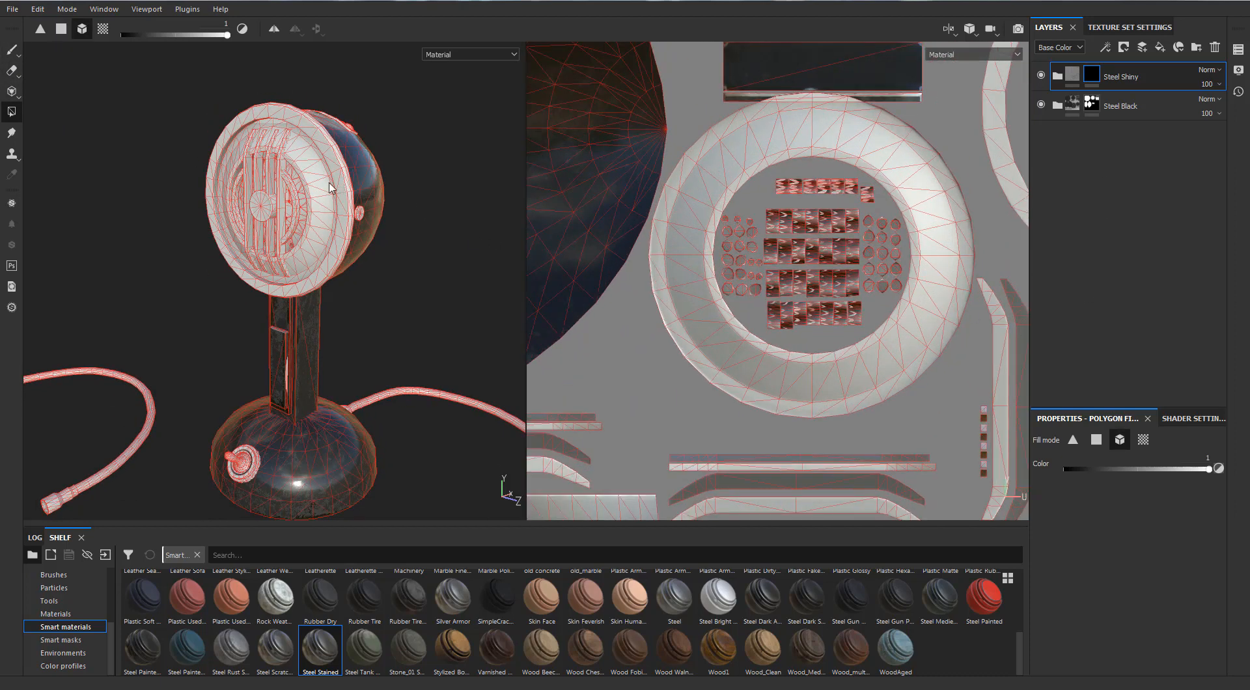
click(381, 221)
Try clearing the head from the Steel Shiny mask with a color 0 mesh fill, undo it and set polygon mode.
scroll(688, 205, down, 4)
alt+middle_drag(437, 205, 452, 226)
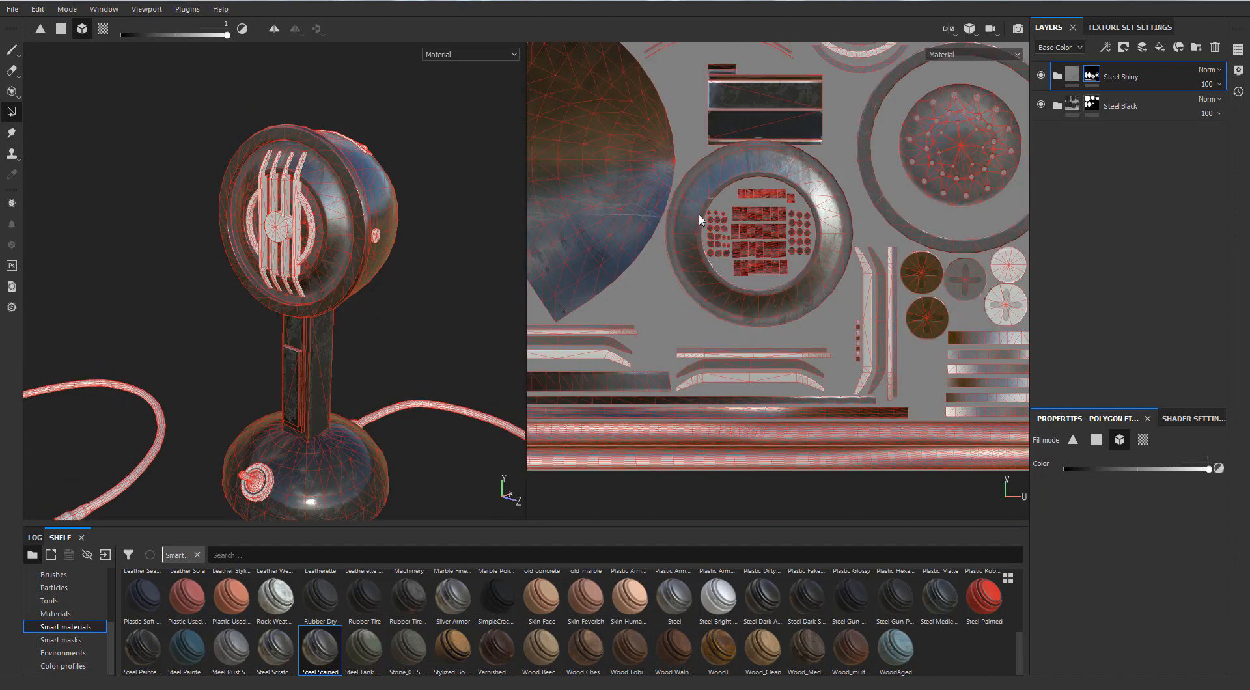
scroll(699, 219, down, 1)
alt+middle_drag(699, 219, 943, 337)
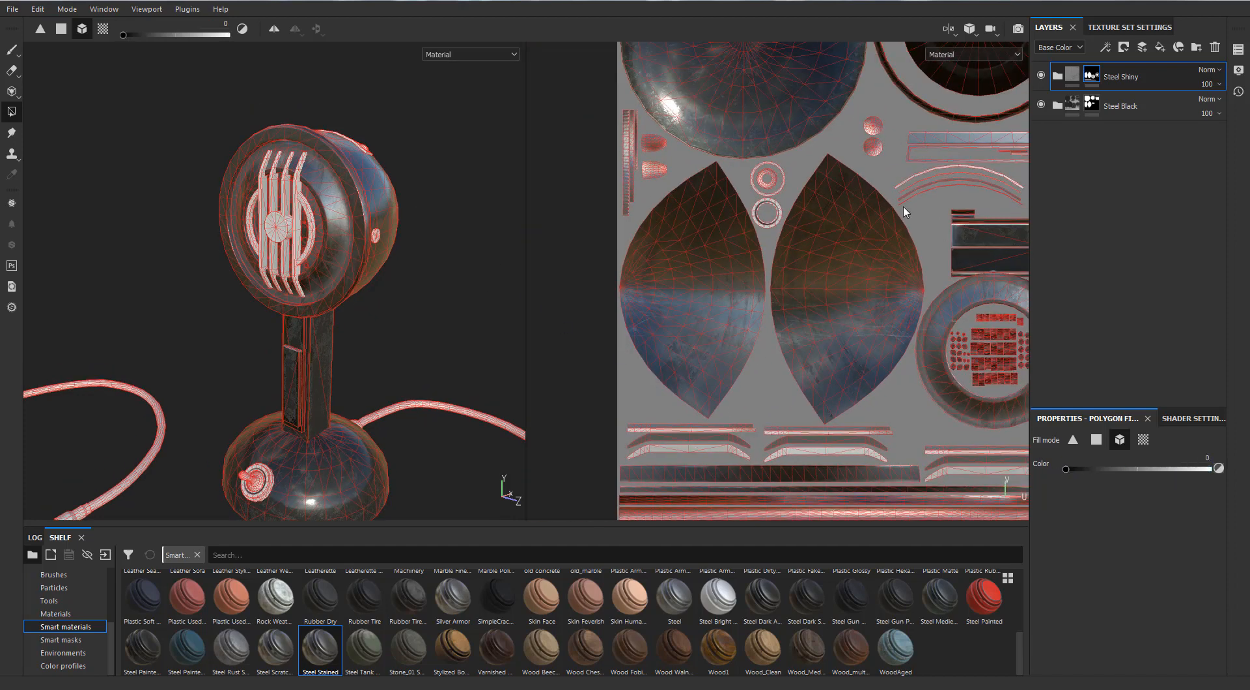
click(827, 222)
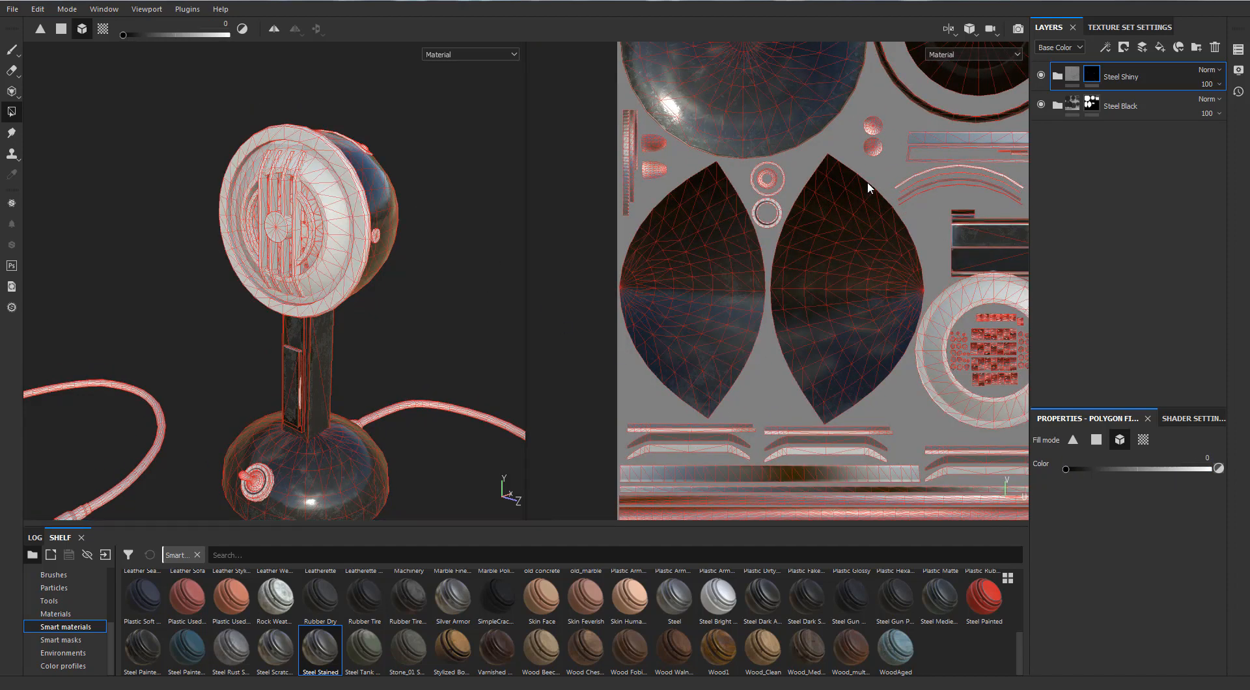
click(1096, 440)
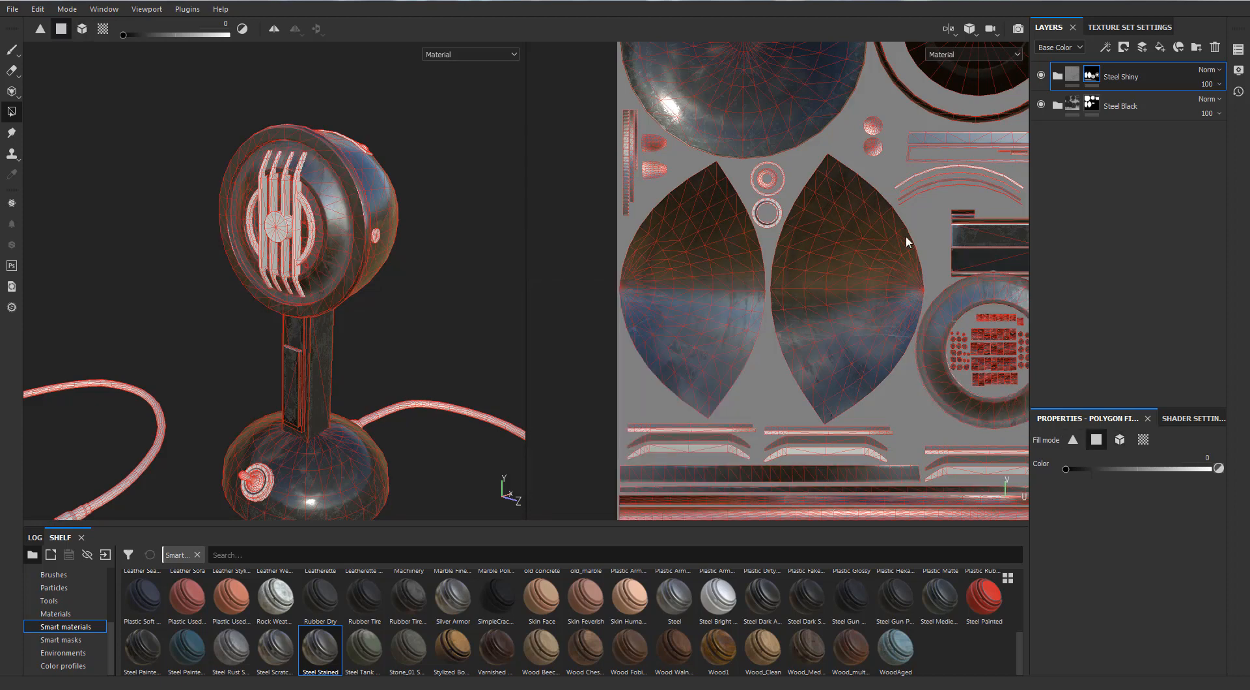
Set the Polygon Fill color to 0.9824.
alt+drag(404, 180, 335, 205)
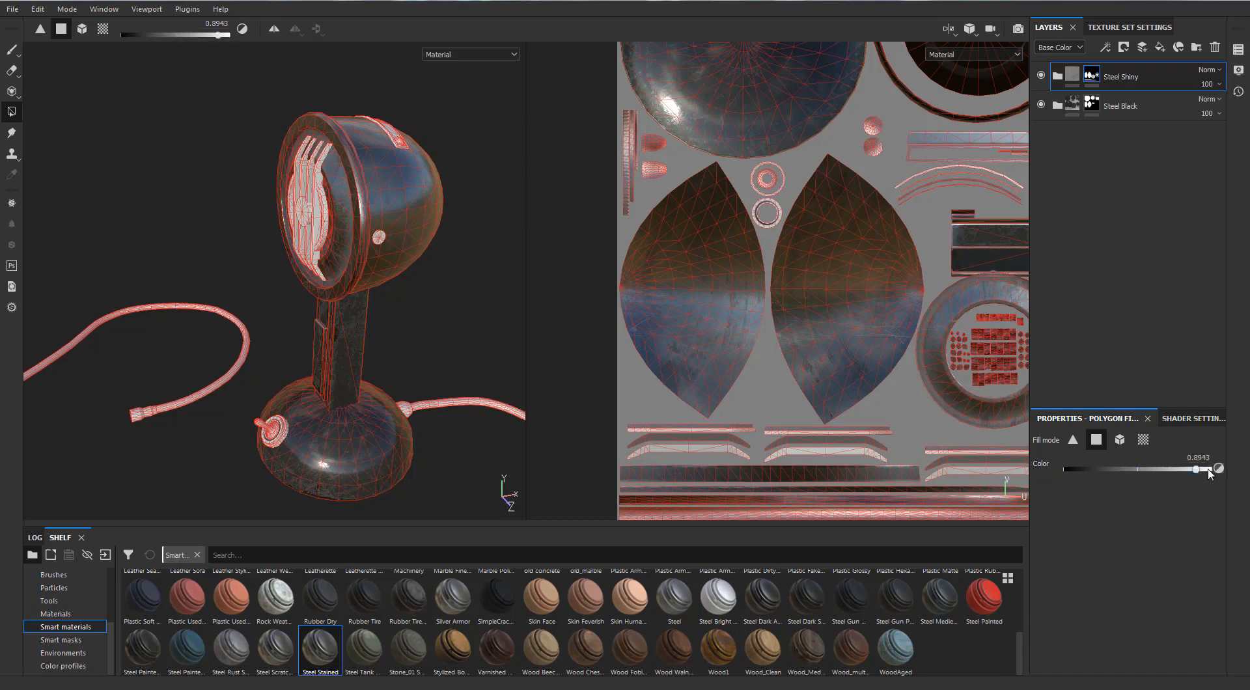
alt+drag(396, 304, 530, 282)
scroll(365, 190, up, 4)
alt+drag(373, 186, 302, 179)
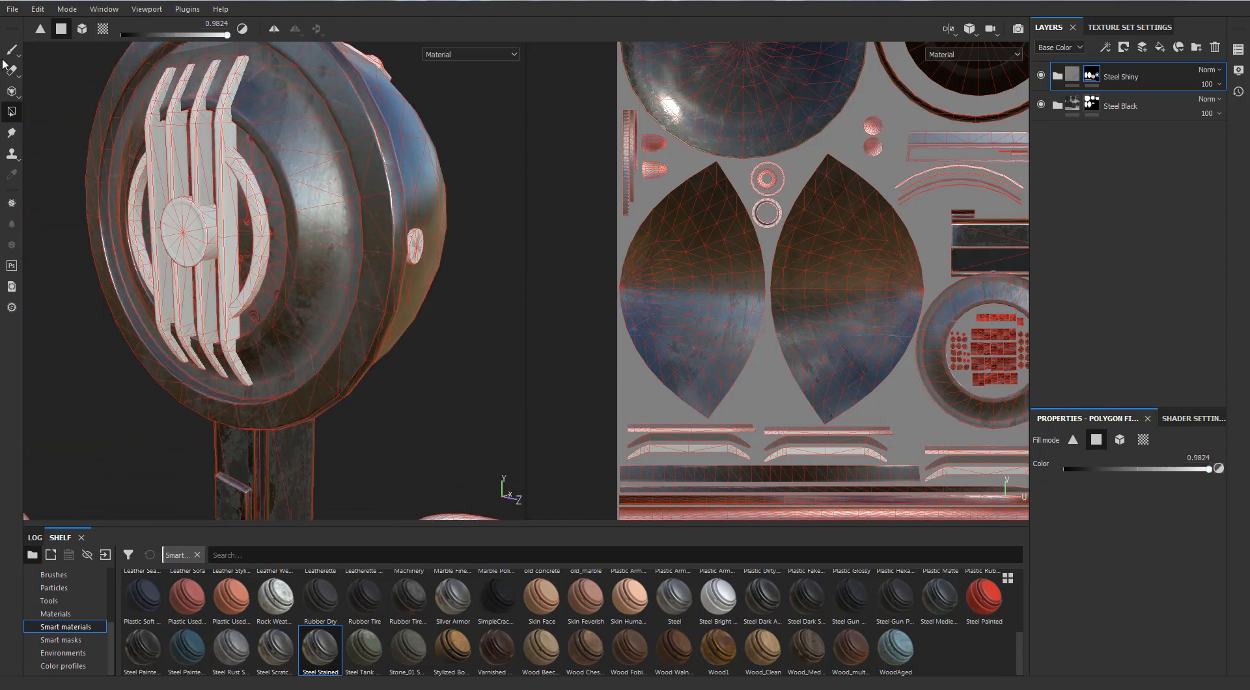
Delete the Steel Stained material from the Steel Shiny folder and put the Steel smart material in its place.
click(12, 50)
alt+drag(404, 143, 342, 280)
scroll(343, 283, down, 3)
click(1057, 77)
click(1102, 103)
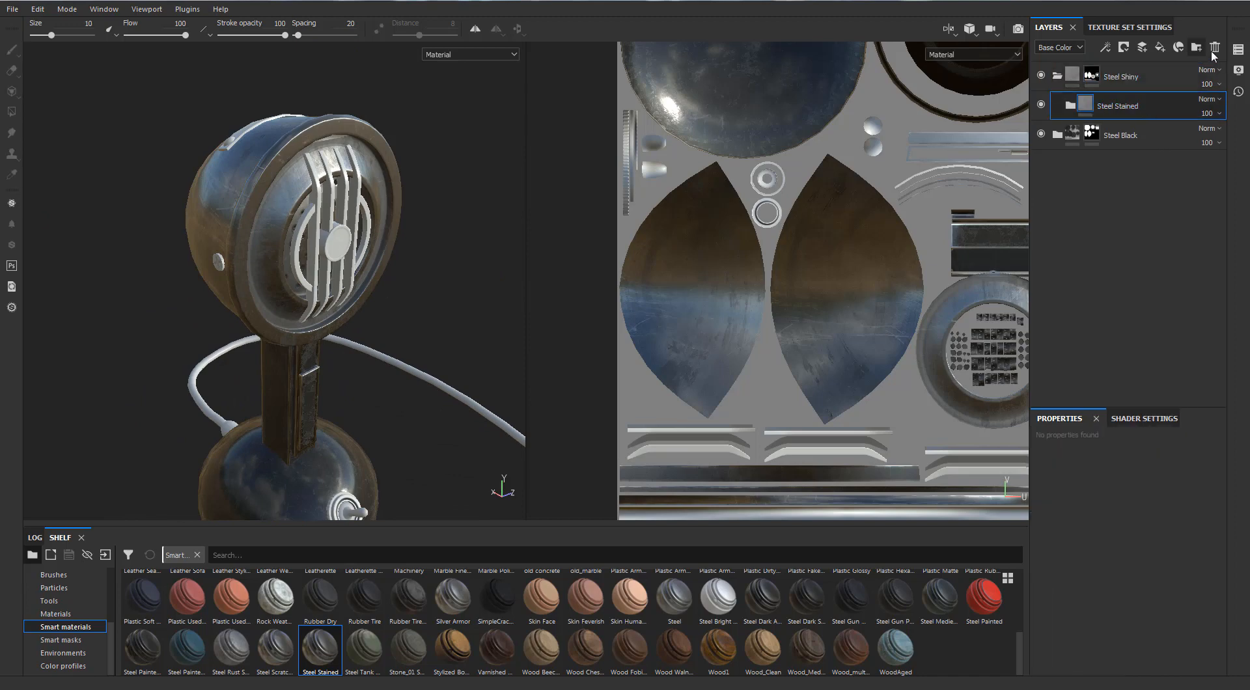
click(1214, 49)
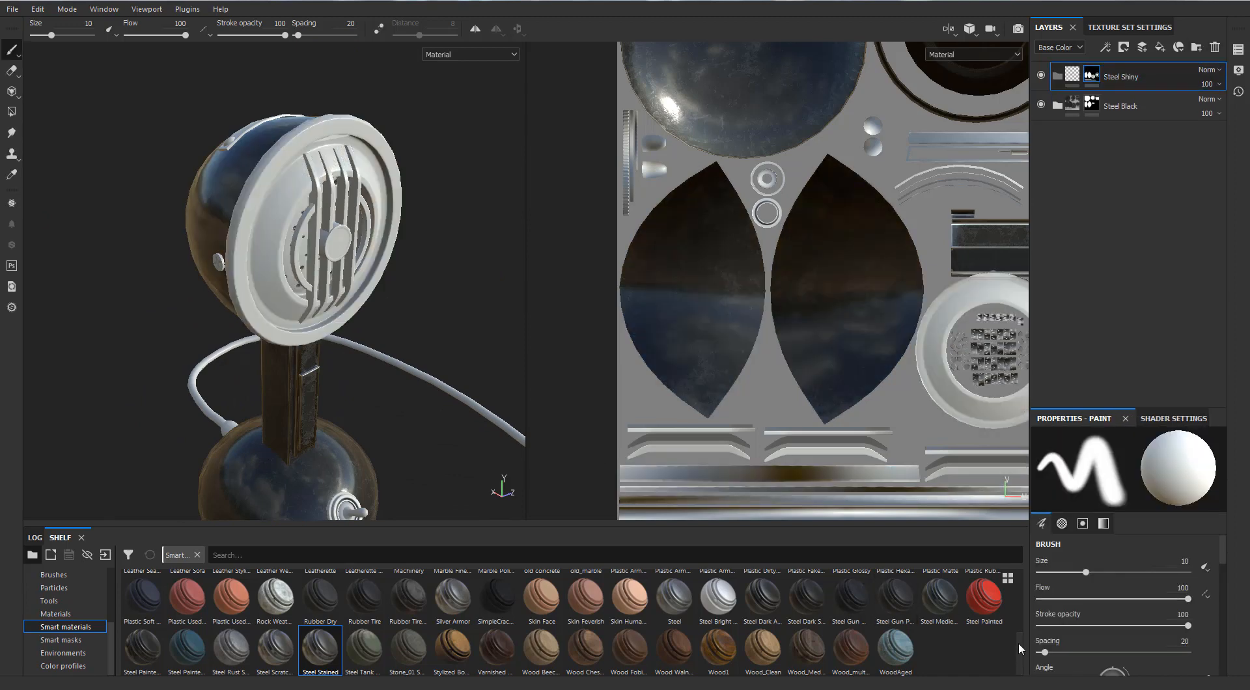
drag(674, 596, 1133, 78)
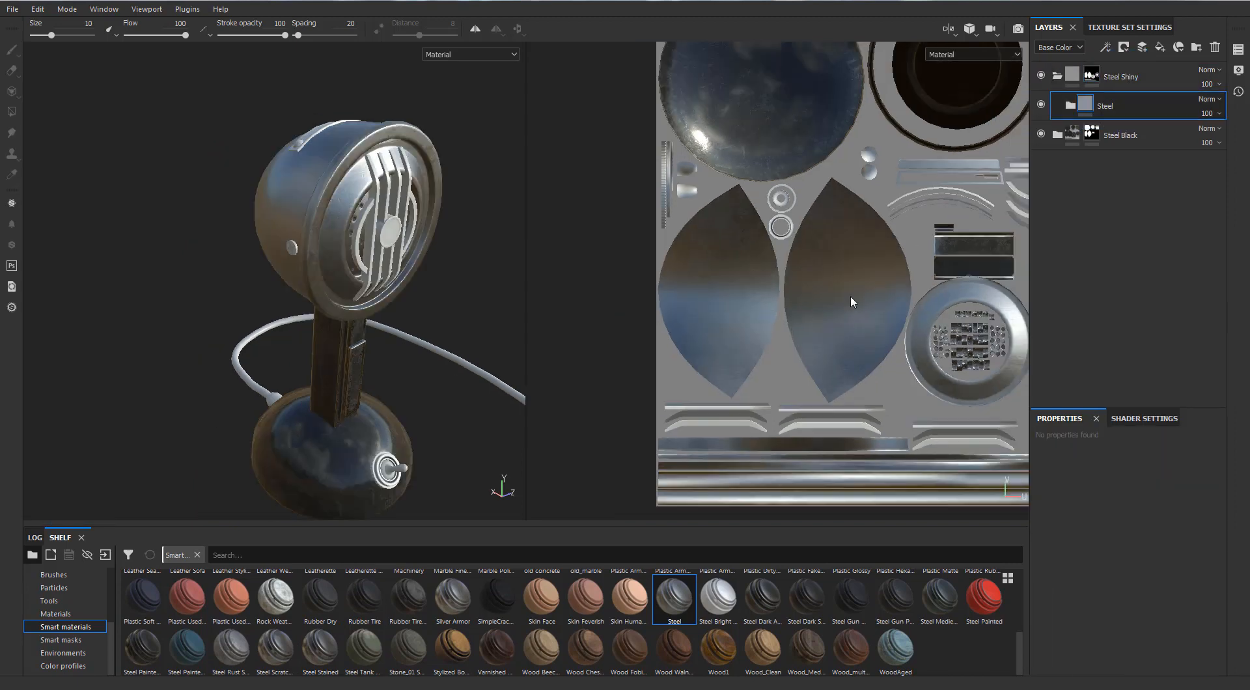
Remove the first pointed head-shell UV island from the Steel Shiny mask using polygon fills with color 0.
scroll(851, 302, up, 1)
click(1075, 81)
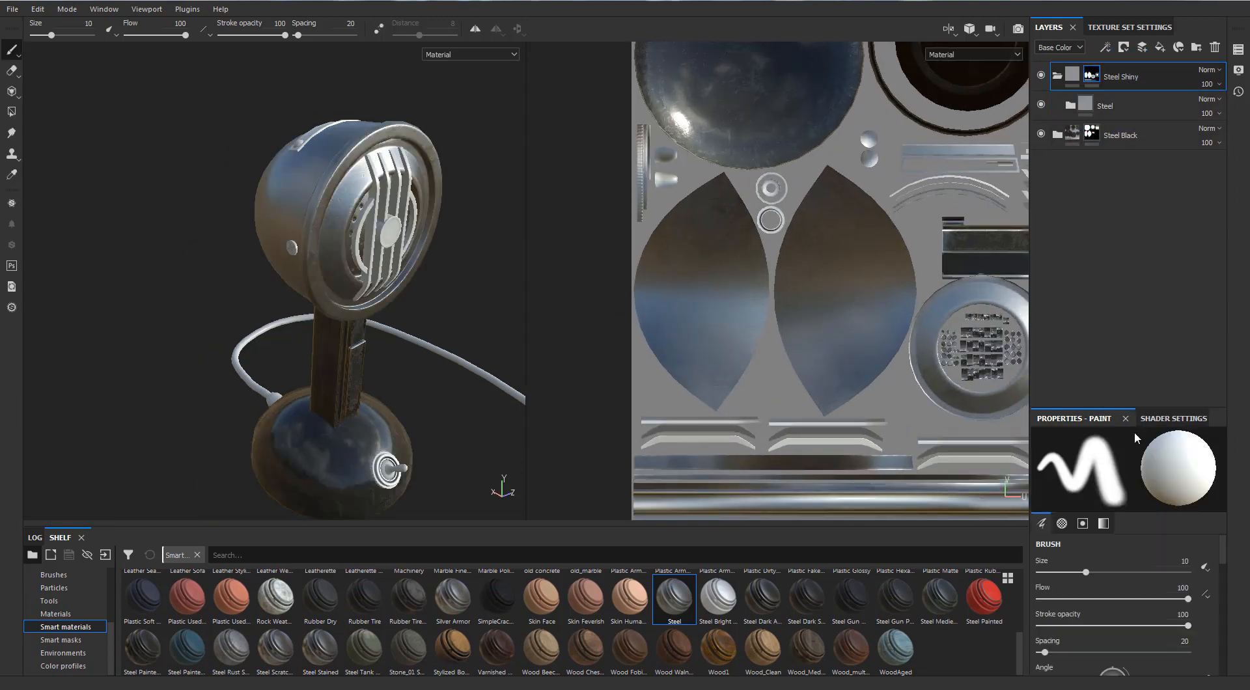
click(11, 111)
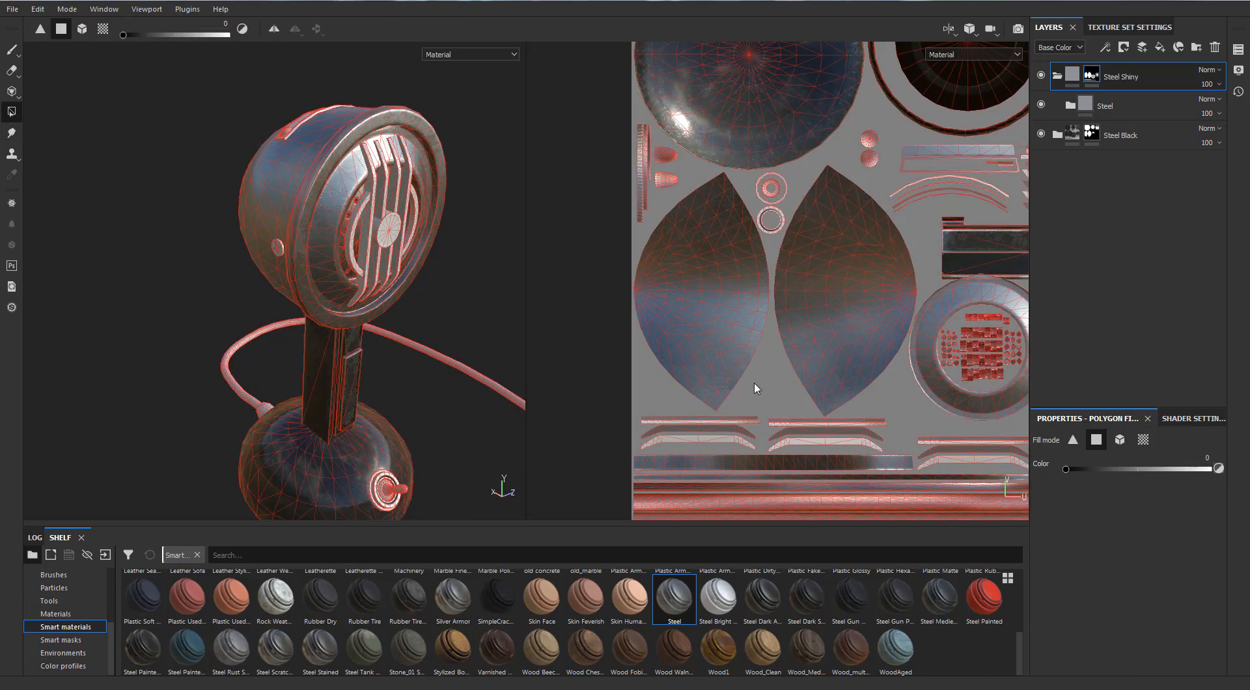
click(674, 318)
scroll(736, 328, up, 3)
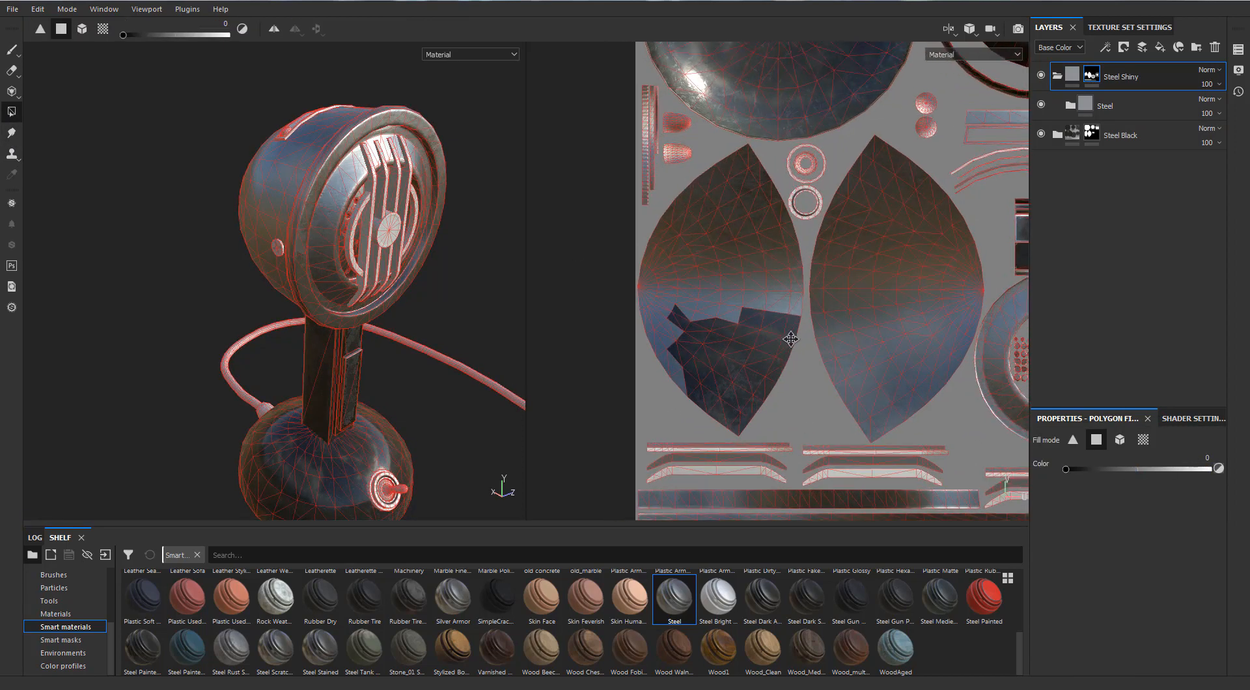
drag(837, 359, 772, 210)
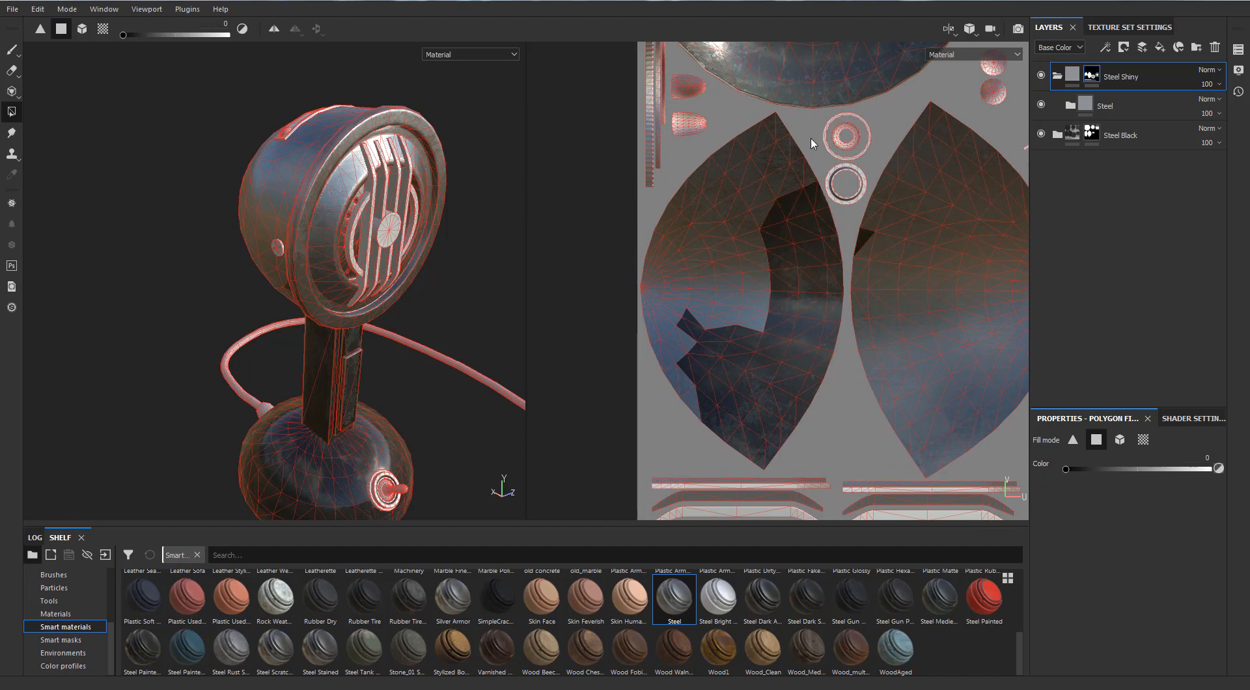
drag(813, 120, 687, 204)
drag(755, 378, 718, 407)
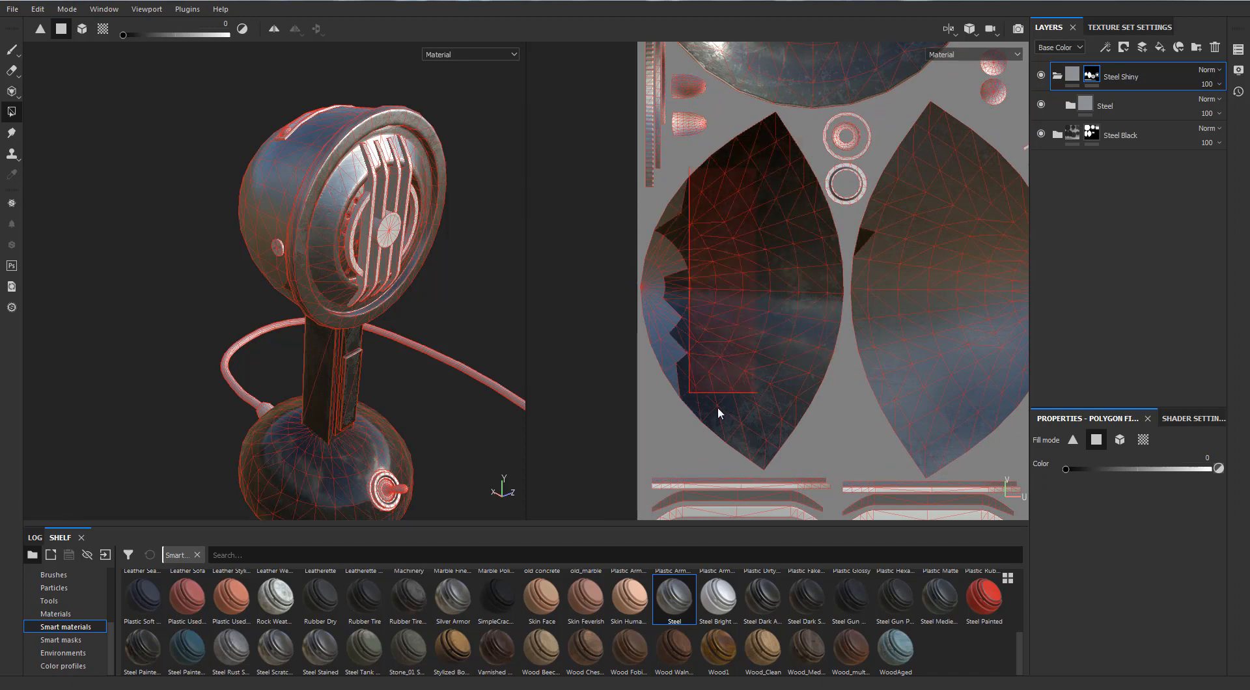
drag(650, 234, 652, 218)
scroll(702, 241, down, 1)
Clear much of the second head-shell UV island from the Steel Shiny mask, undoing the stray fill on the neighbouring ring.
alt+drag(505, 193, 384, 241)
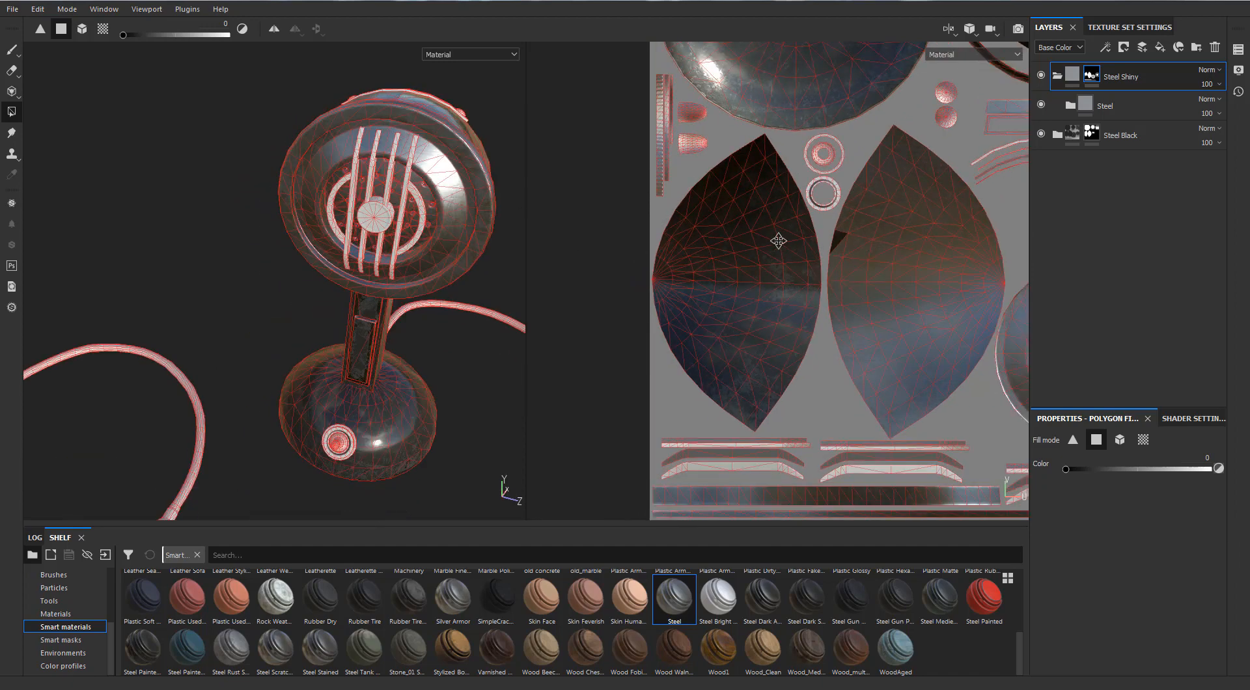
alt+middle_drag(778, 240, 679, 241)
drag(852, 155, 763, 258)
alt+drag(404, 185, 485, 192)
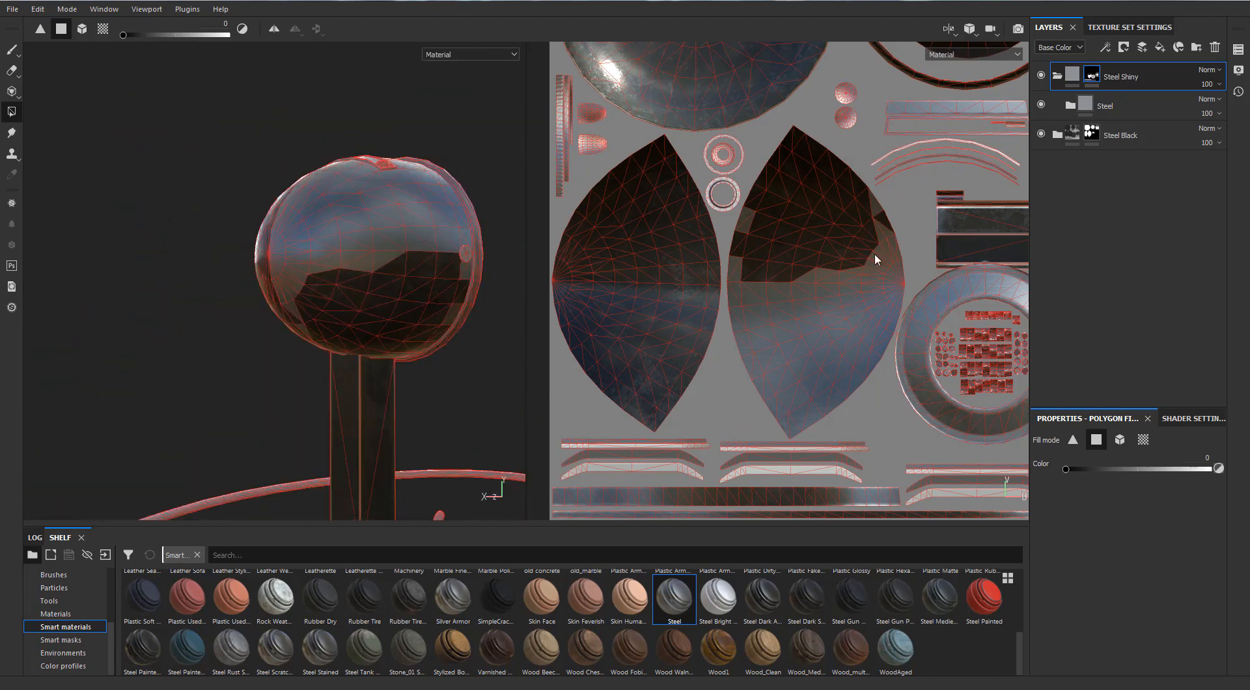
drag(874, 259, 843, 283)
mouse_move(888, 417)
mouse_down()
mouse_move(818, 234)
mouse_move(801, 250)
mouse_up()
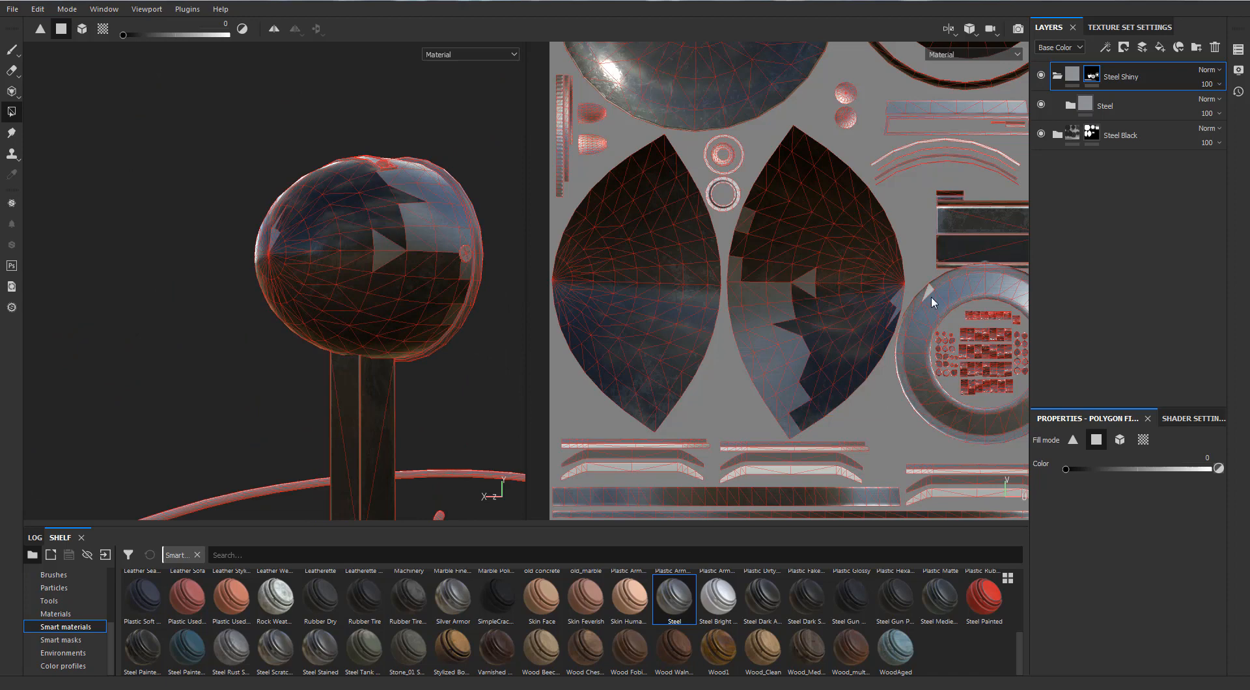
key(ctrl+z)
Clear the leftover polygons of the second head-shell UV island from the Steel Shiny mask.
scroll(926, 293, up, 3)
drag(805, 300, 602, 292)
drag(775, 283, 773, 281)
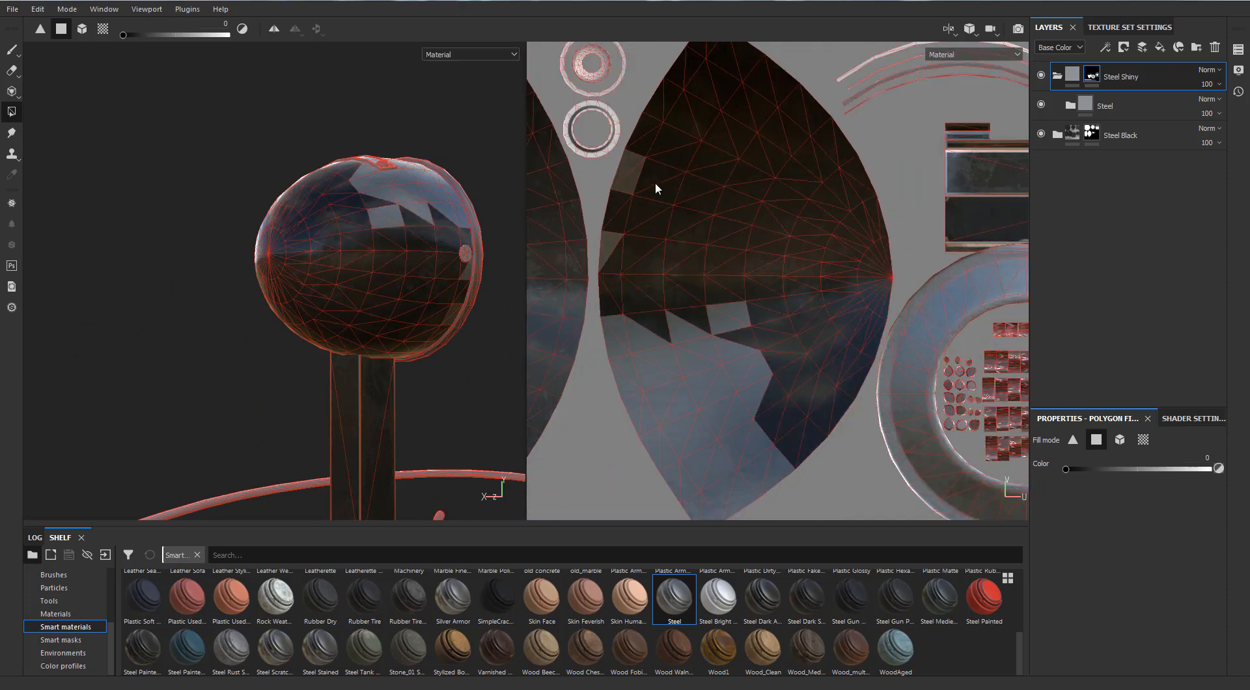
drag(656, 309, 793, 490)
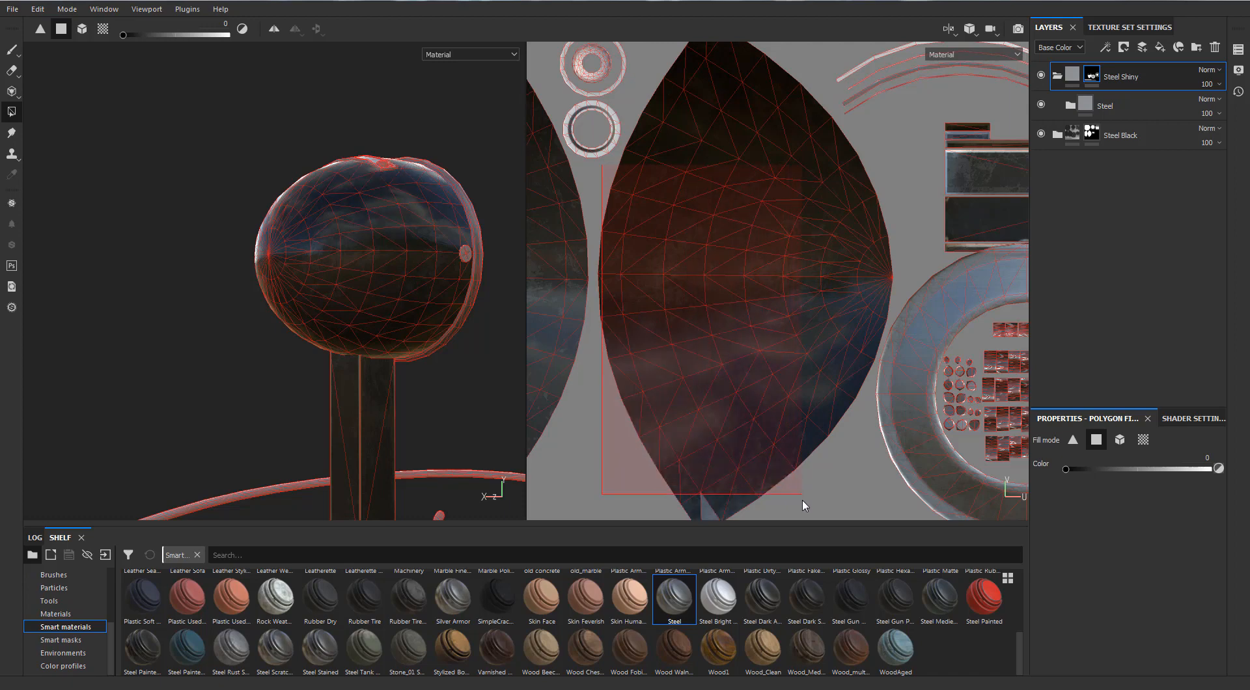
Inspect the head's shell and front ring without the wireframe overlay, and return to Polygon Fill on the Steel Shiny mask.
scroll(744, 260, down, 1)
alt+drag(463, 217, 188, 163)
click(11, 49)
mouse_move(248, 195)
alt+mouse_down()
mouse_move(140, 189)
mouse_move(114, 167)
mouse_move(154, 220)
mouse_move(261, 221)
alt+mouse_up()
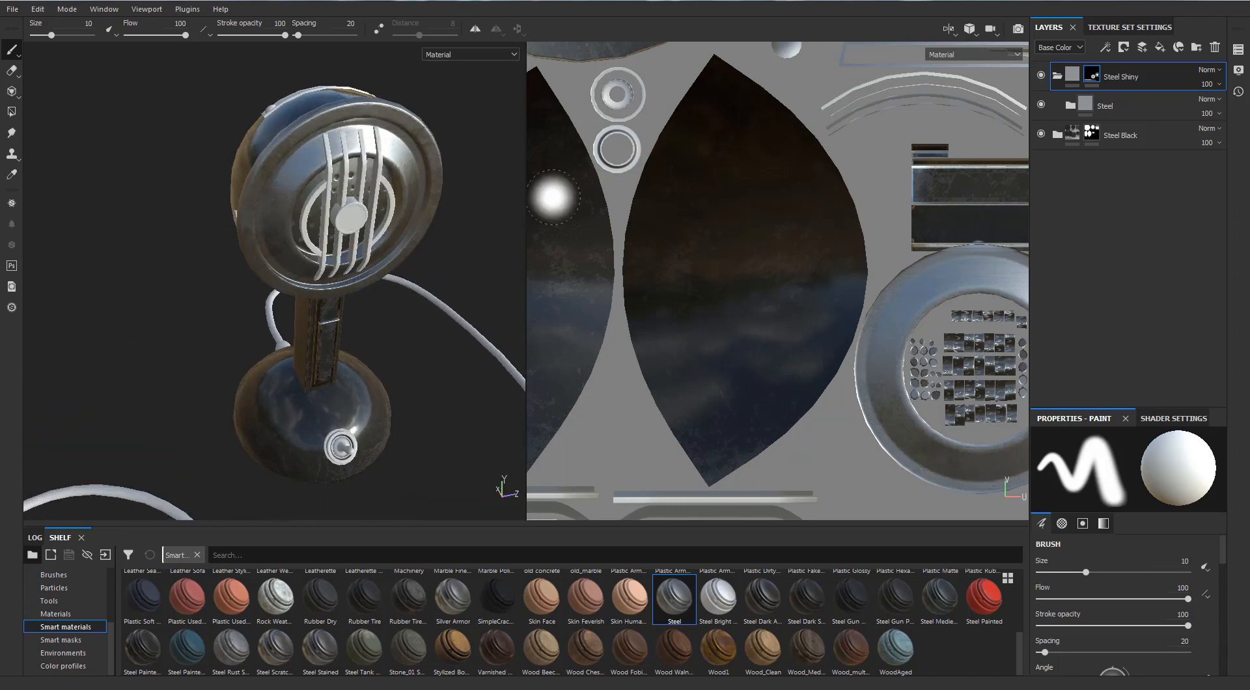
click(11, 113)
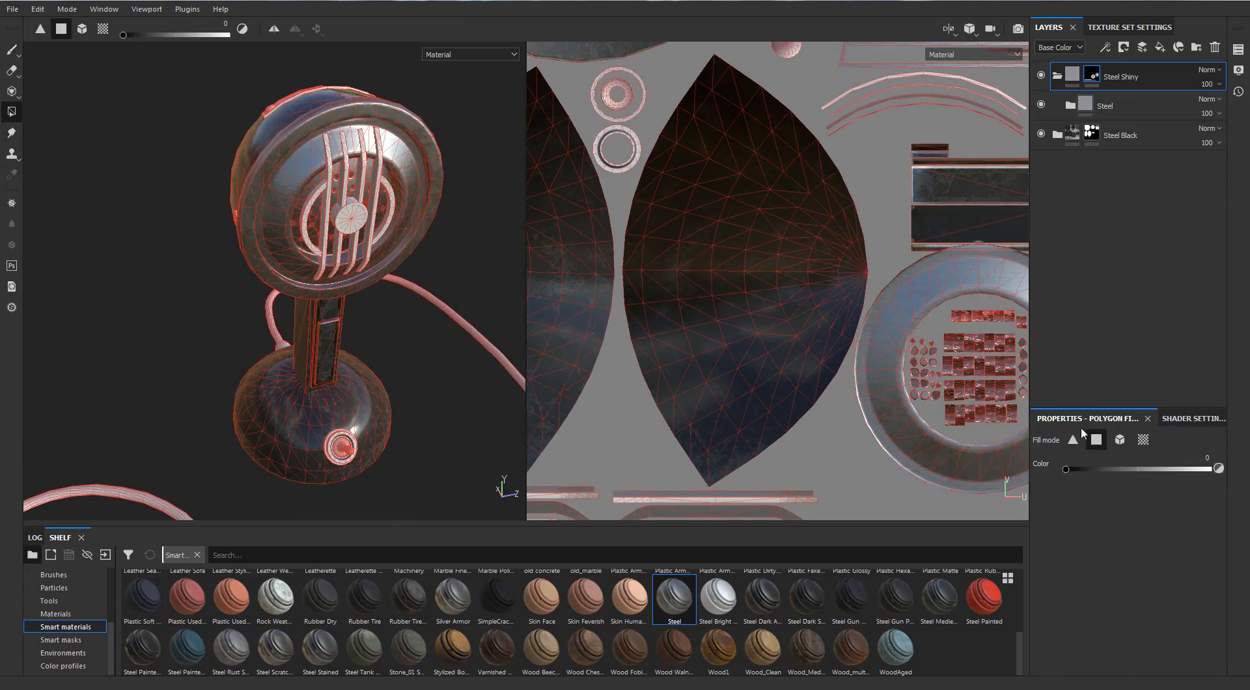
Fill the front grille's bars, centre knob and inner ring into the Steel Shiny mask, using mesh fill mode and color 1.
scroll(345, 173, up, 3)
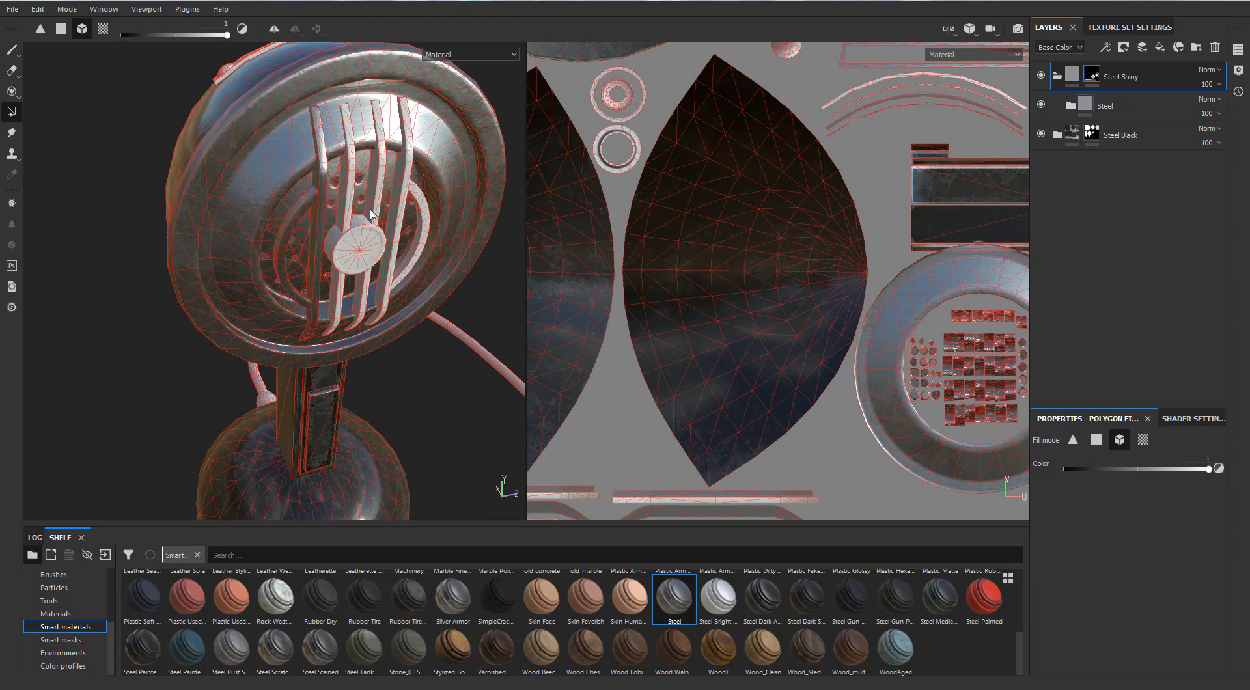
alt+drag(345, 203, 372, 193)
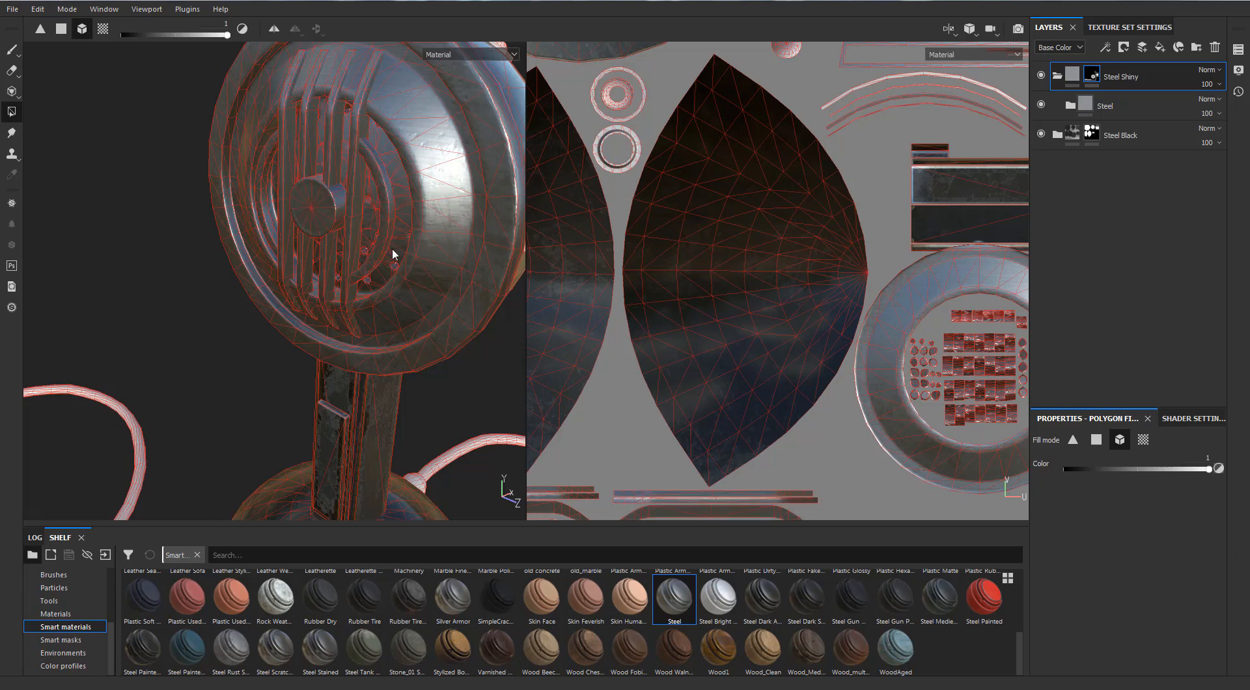
scroll(392, 247, down, 2)
alt+drag(391, 249, 287, 272)
scroll(287, 272, up, 1)
scroll(357, 228, down, 1)
alt+drag(358, 228, 287, 264)
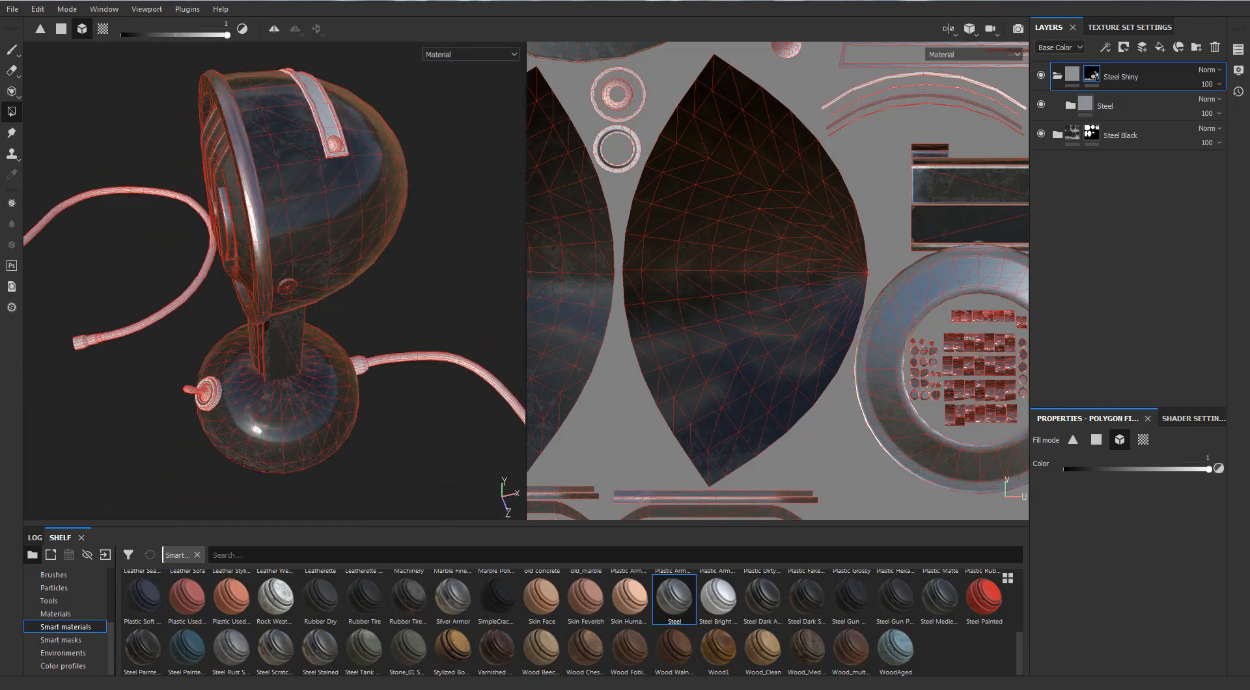
Fill the strap on the head's shell and its rivets into the Steel Shiny mask.
alt+drag(185, 270, 168, 284)
scroll(306, 184, up, 2)
alt+middle_drag(307, 184, 251, 332)
scroll(260, 318, up, 2)
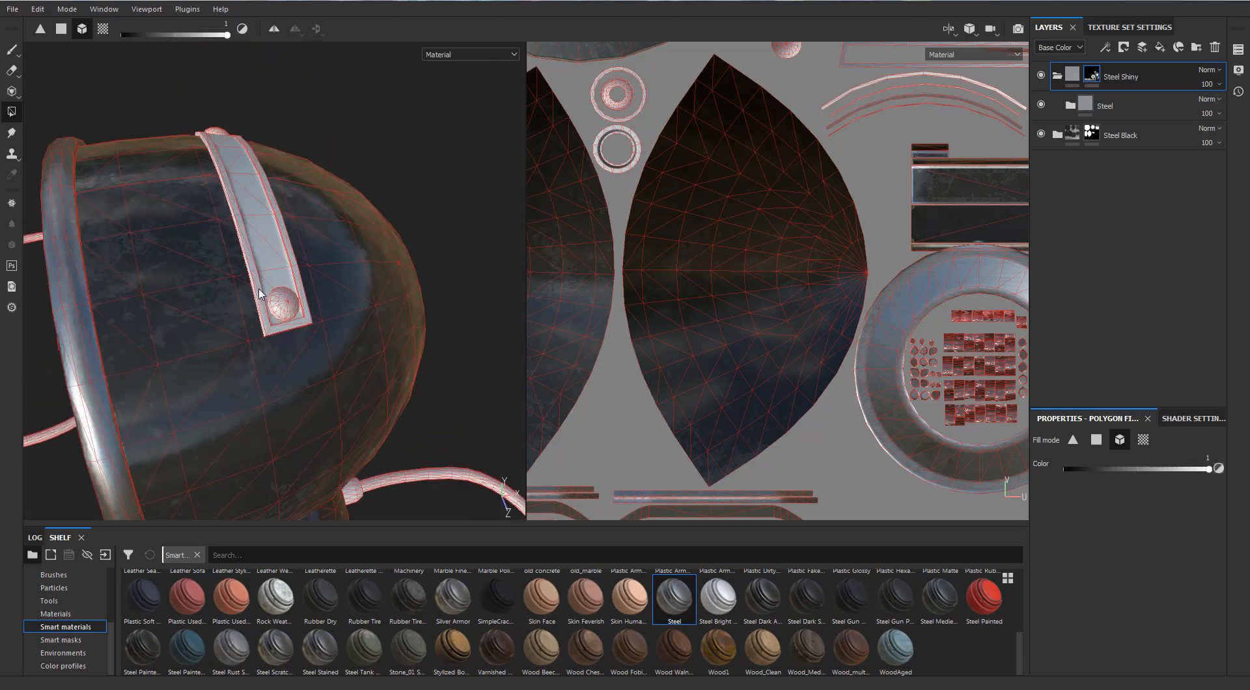
click(282, 280)
scroll(356, 229, down, 2)
alt+drag(357, 229, 176, 267)
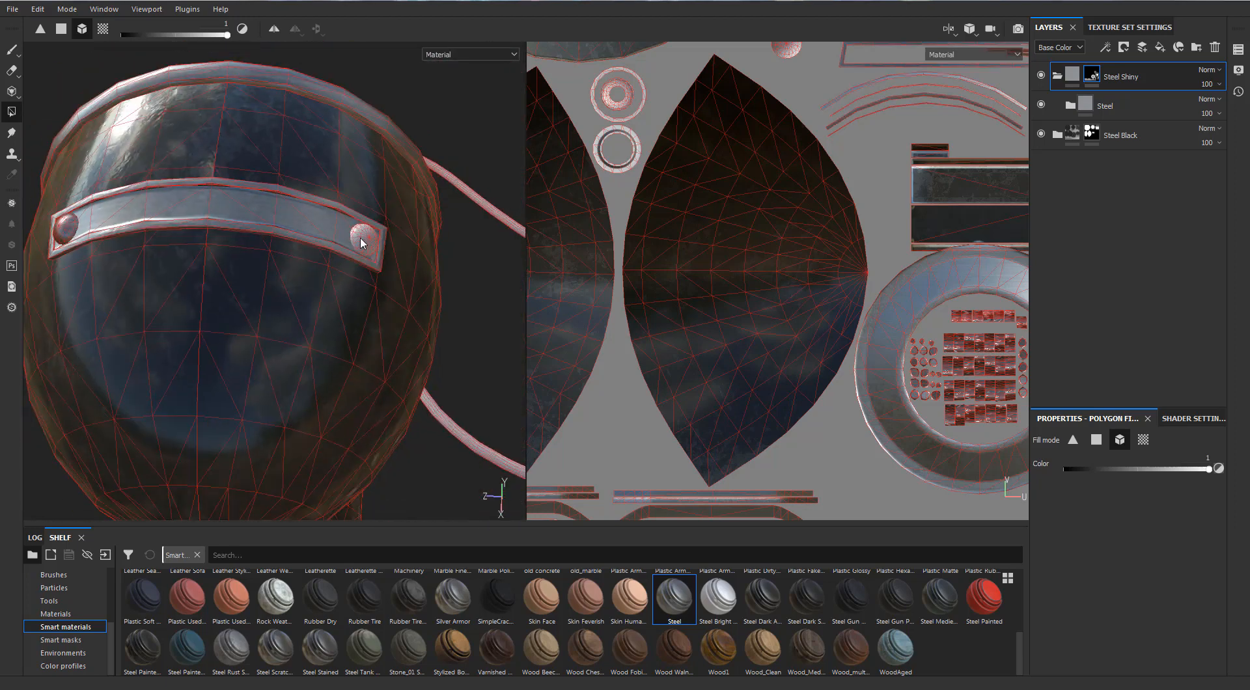
Fill the switch lever and its surrounding rings on the base into the Steel Shiny mask.
scroll(258, 279, down, 2)
alt+drag(257, 279, 498, 222)
alt+middle_drag(274, 287, 317, 187)
scroll(244, 316, up, 2)
click(253, 322)
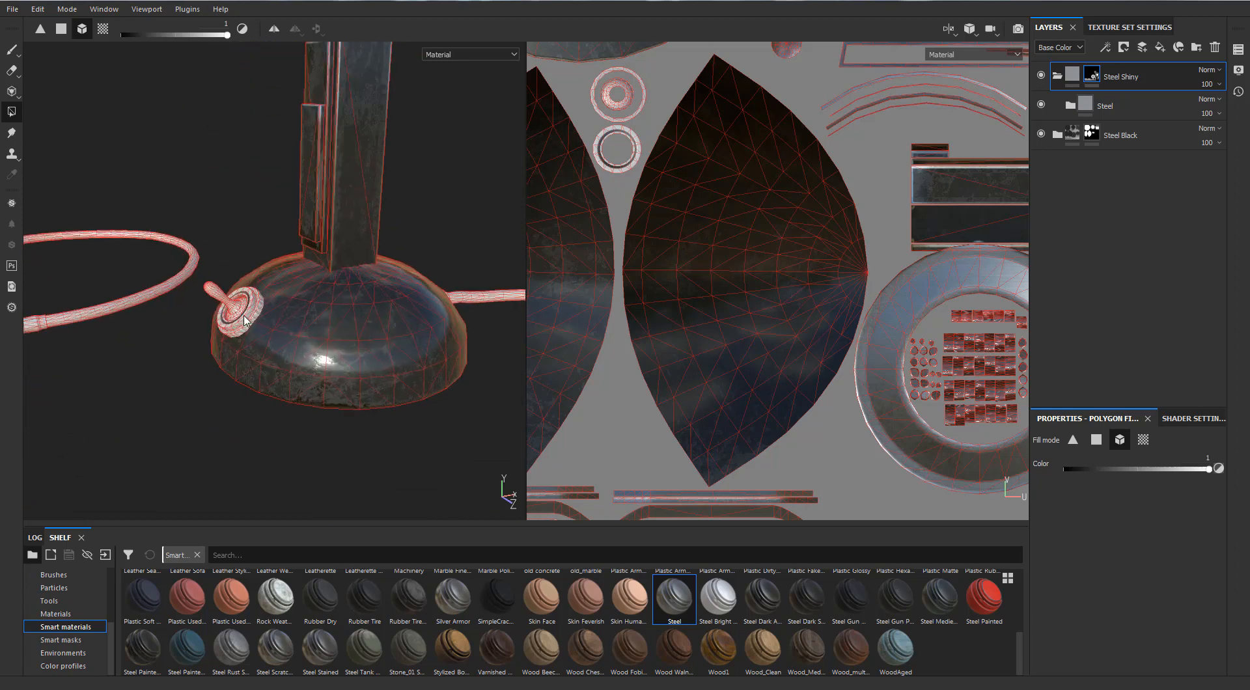
click(244, 312)
scroll(372, 306, down, 2)
alt+middle_drag(302, 330, 377, 287)
alt+drag(245, 287, 287, 270)
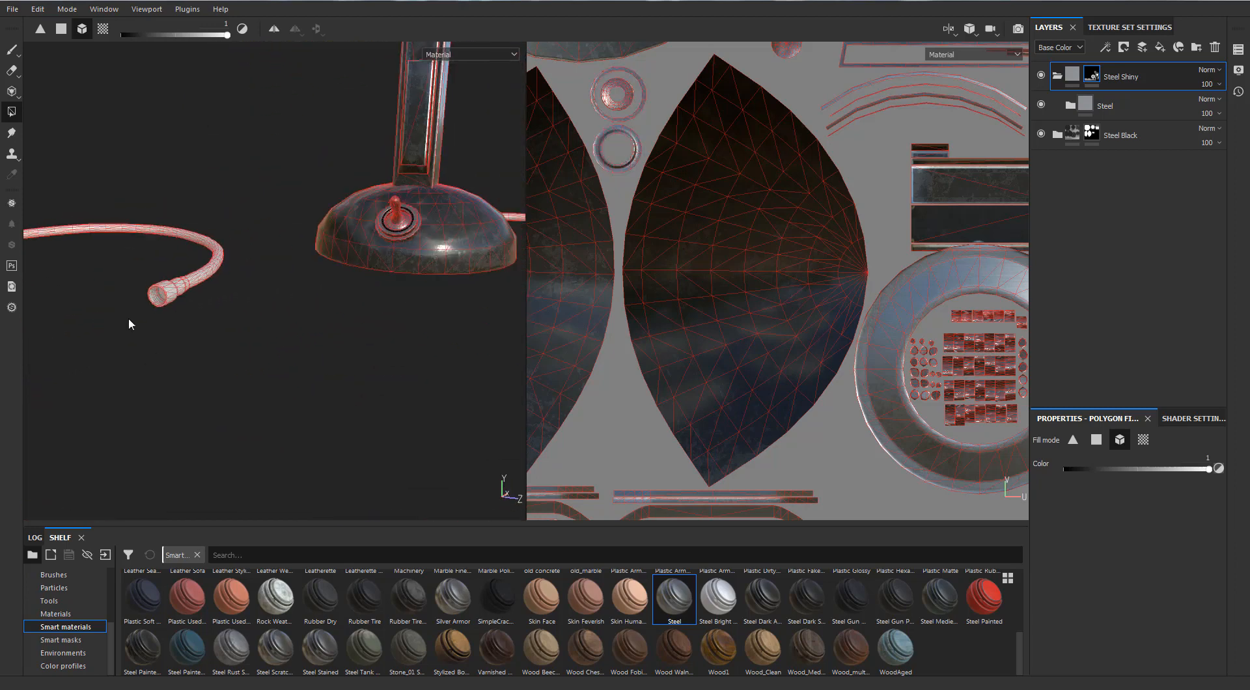
Fill the metal connector parts at the cable's ends into the Steel Shiny mask.
scroll(130, 318, up, 2)
alt+middle_drag(148, 291, 211, 353)
alt+drag(280, 376, 238, 381)
scroll(360, 329, down, 2)
alt+middle_drag(416, 325, 260, 319)
alt+drag(374, 276, 267, 318)
scroll(313, 384, up, 1)
alt+middle_drag(332, 407, 254, 329)
scroll(293, 345, up, 2)
alt+drag(322, 358, 390, 358)
scroll(390, 357, down, 3)
alt+drag(228, 395, 361, 408)
scroll(352, 384, down, 2)
mouse_move(303, 268)
alt+middle_down()
mouse_move(346, 316)
mouse_move(348, 236)
alt+middle_up()
Inspect the microphone's steel head, stand and base without the wireframe overlay.
click(12, 51)
scroll(309, 279, up, 2)
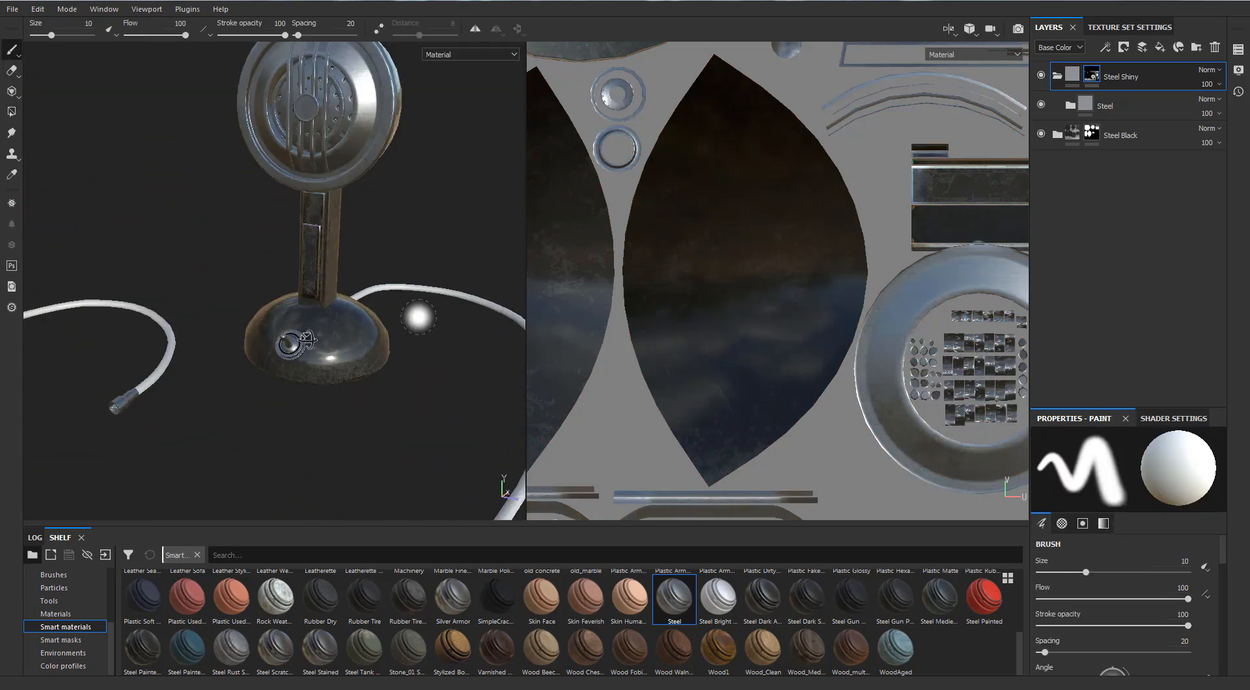
mouse_move(418, 317)
alt+mouse_down()
mouse_move(168, 315)
mouse_move(377, 331)
mouse_move(276, 315)
mouse_move(302, 197)
alt+mouse_up()
scroll(301, 198, up, 2)
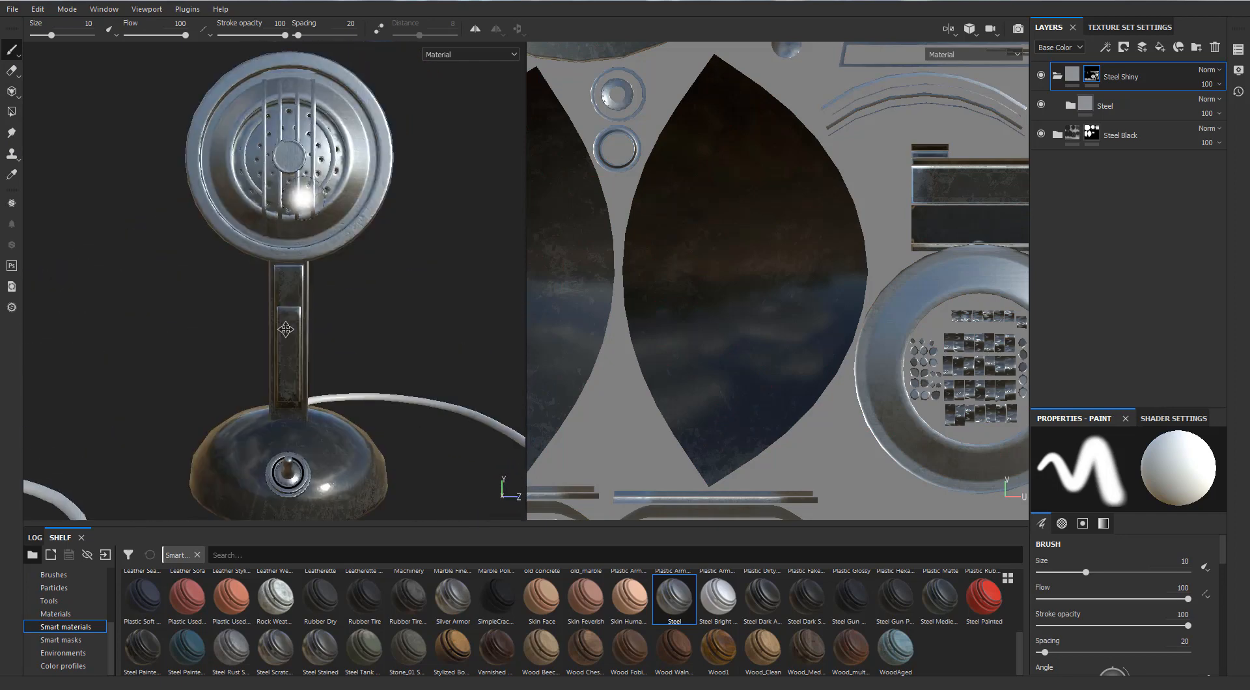
alt+middle_drag(301, 198, 315, 340)
scroll(315, 340, up, 4)
alt+drag(315, 341, 345, 384)
Add a fill layer above the collapsed Steel Shiny folder and set its base color to black.
click(1056, 76)
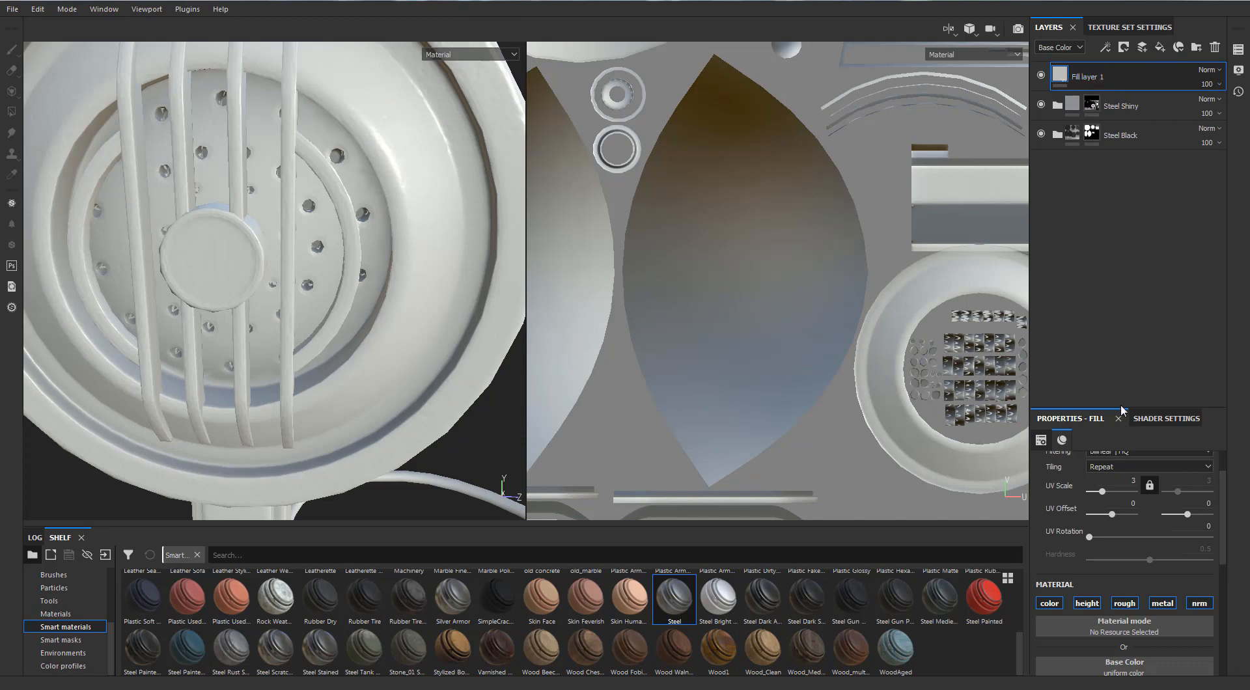
scroll(1102, 541, down, 2)
click(1100, 530)
drag(1090, 590, 1063, 663)
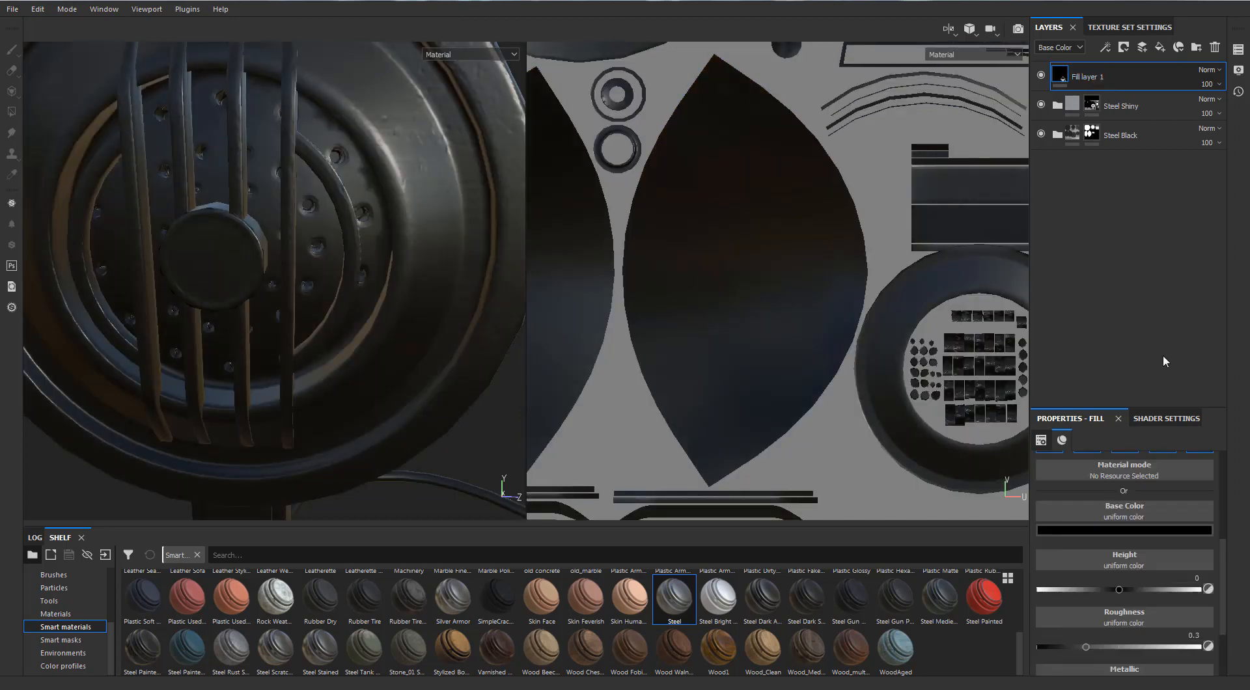
scroll(469, 242, down, 4)
scroll(443, 260, down, 1)
scroll(433, 261, up, 2)
Add a black mask to the black fill layer.
alt+middle_drag(432, 263, 413, 278)
key(F2)
key(F3)
scroll(575, 265, down, 1)
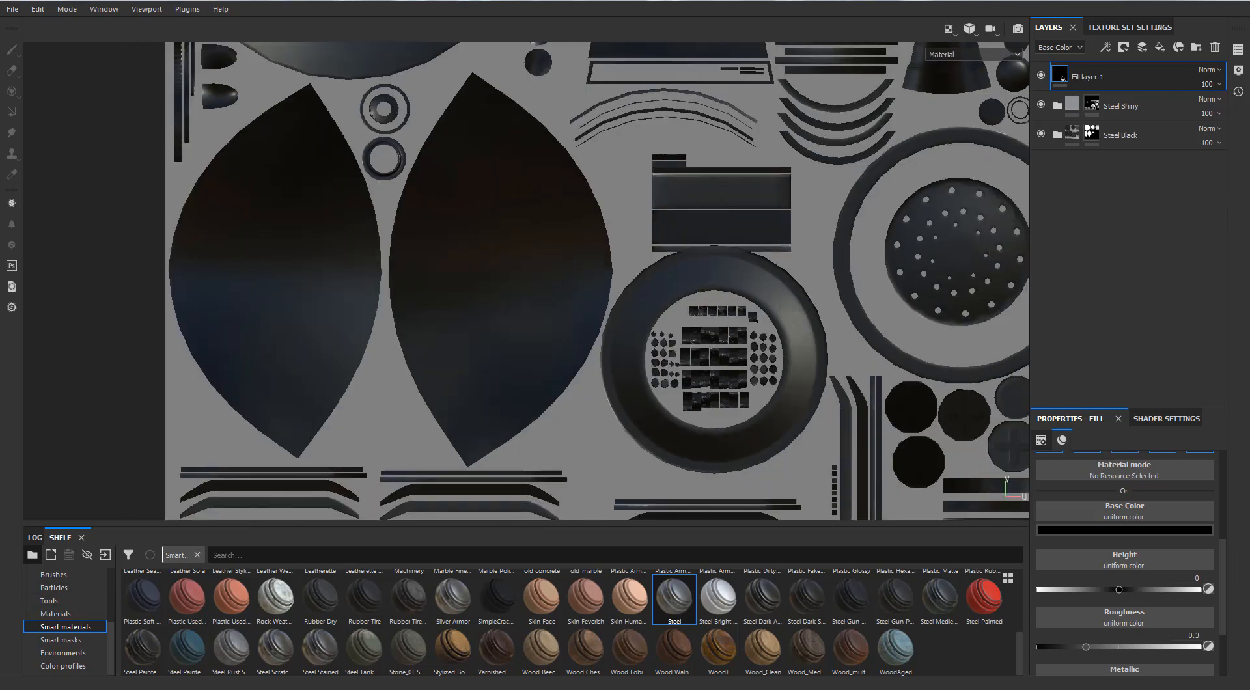
scroll(575, 265, down, 2)
right_click(1088, 80)
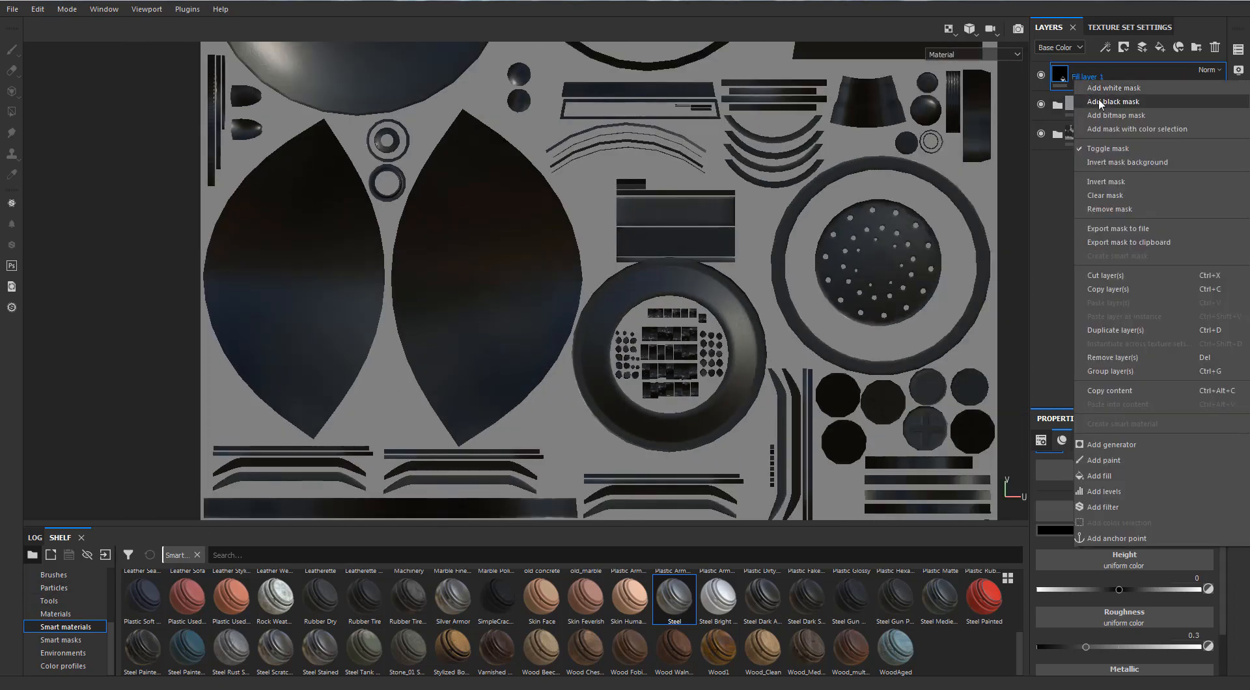
click(1106, 101)
Fill the UV islands of the grille holes beside the rectangular strips' right edge into the black layer's mask, using polygon fill mode.
click(11, 111)
scroll(689, 332, up, 5)
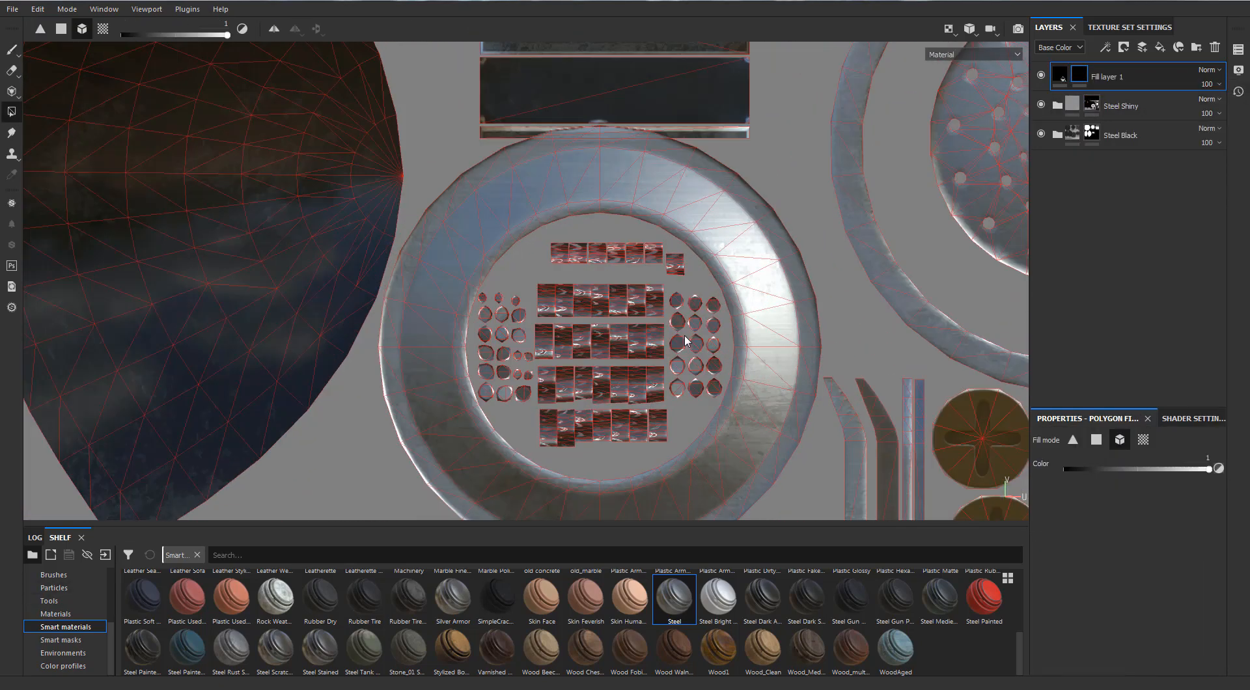
key(F1)
scroll(846, 268, up, 4)
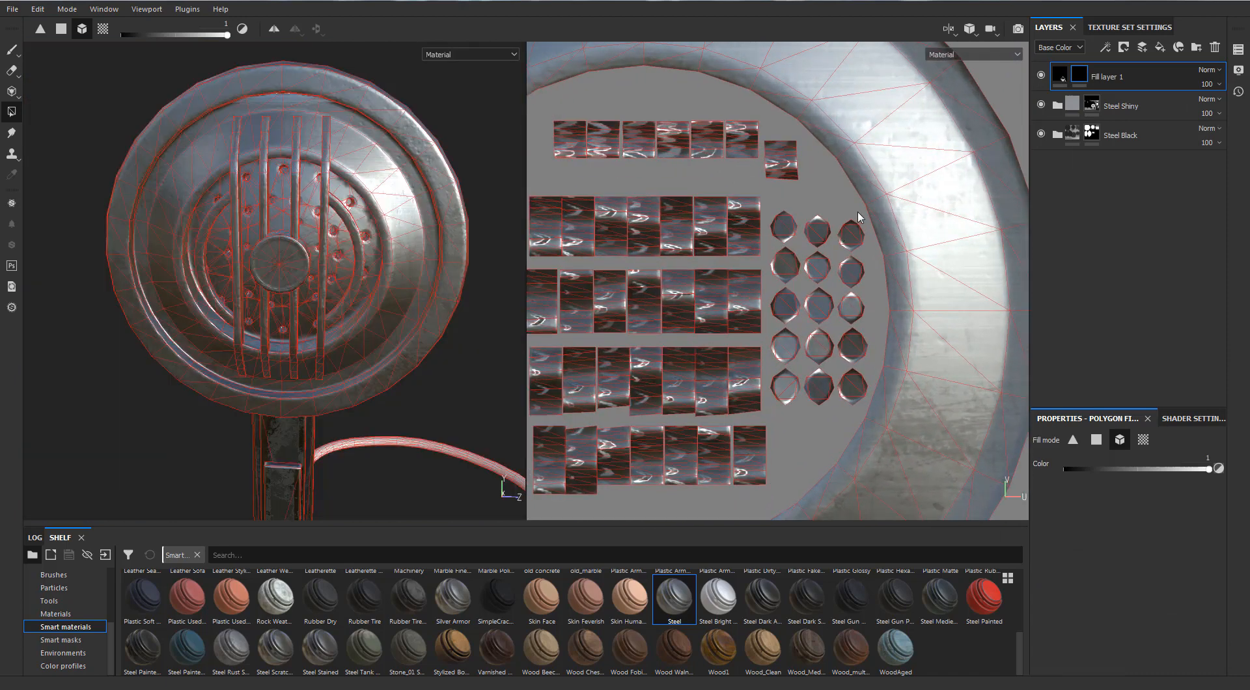
click(814, 347)
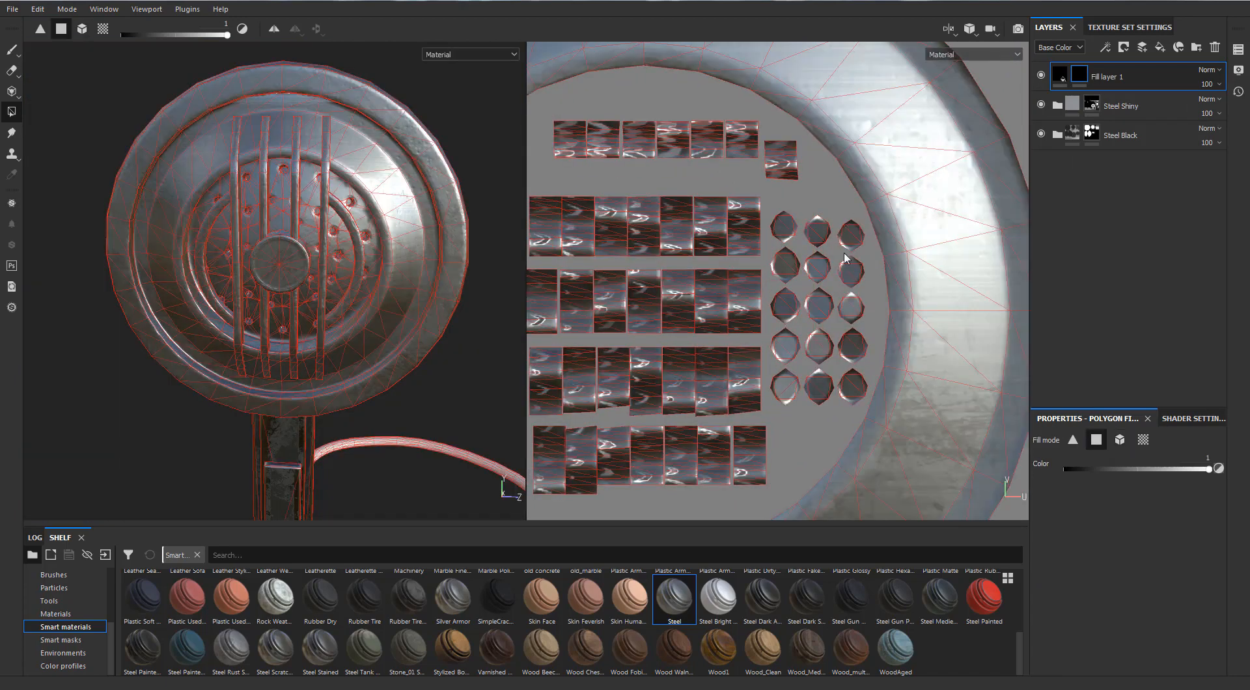
drag(867, 212, 779, 401)
alt+right_drag(209, 229, 470, 125)
alt+middle_drag(470, 125, 312, 303)
Fill the remaining group of grille-hole UV islands, including the three small top ones, into the black layer's mask.
alt+middle_drag(807, 307, 1023, 280)
alt+right_drag(977, 274, 1016, 254)
drag(766, 172, 653, 422)
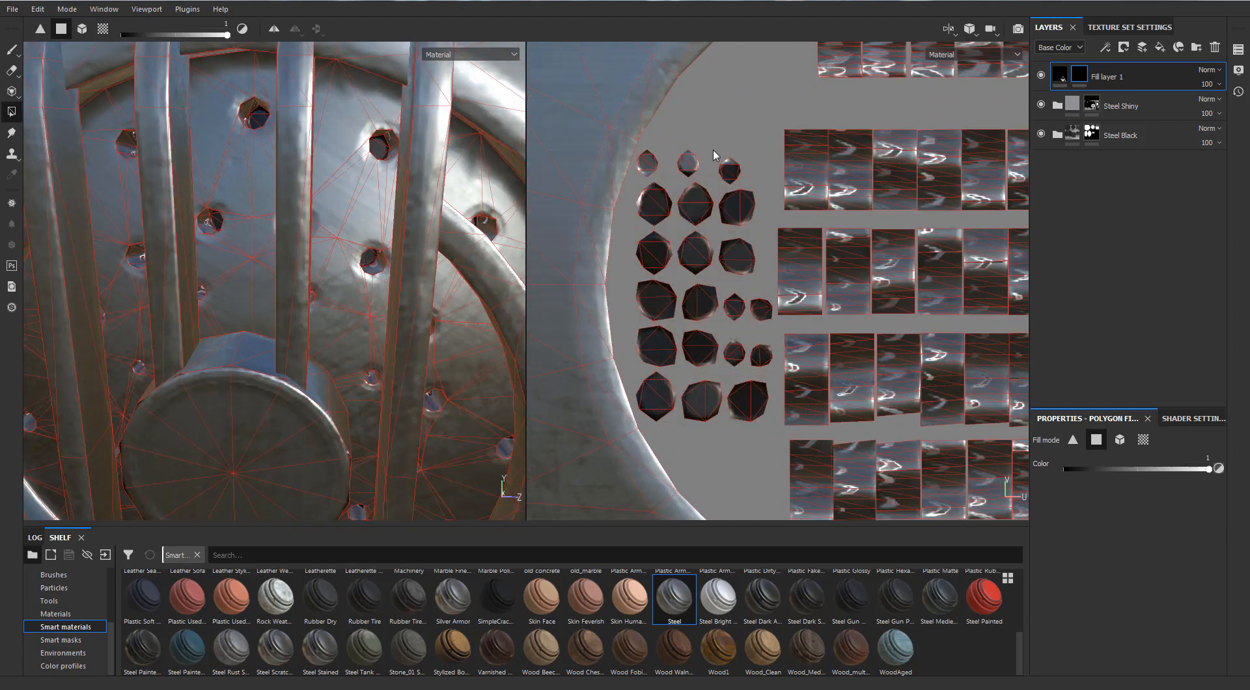
drag(667, 235, 647, 247)
drag(636, 182, 704, 151)
key(ctrl+z)
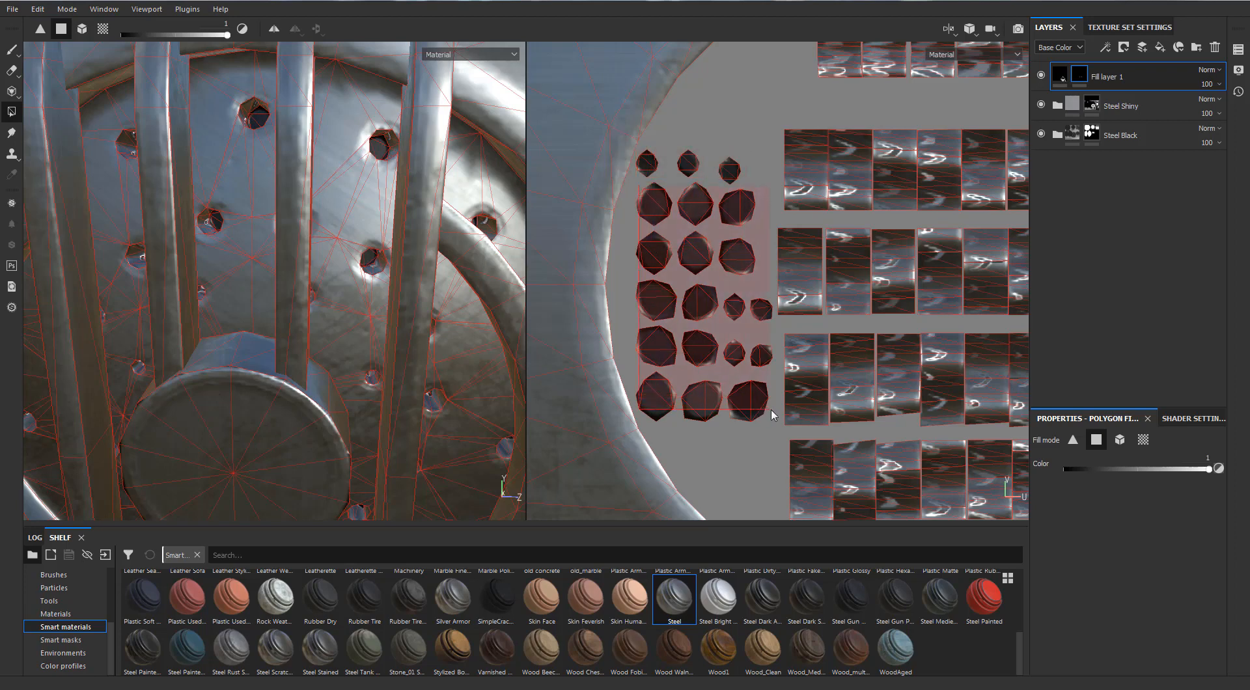
drag(770, 409, 771, 410)
scroll(772, 368, down, 4)
alt+middle_drag(999, 329, 834, 257)
scroll(834, 257, up, 5)
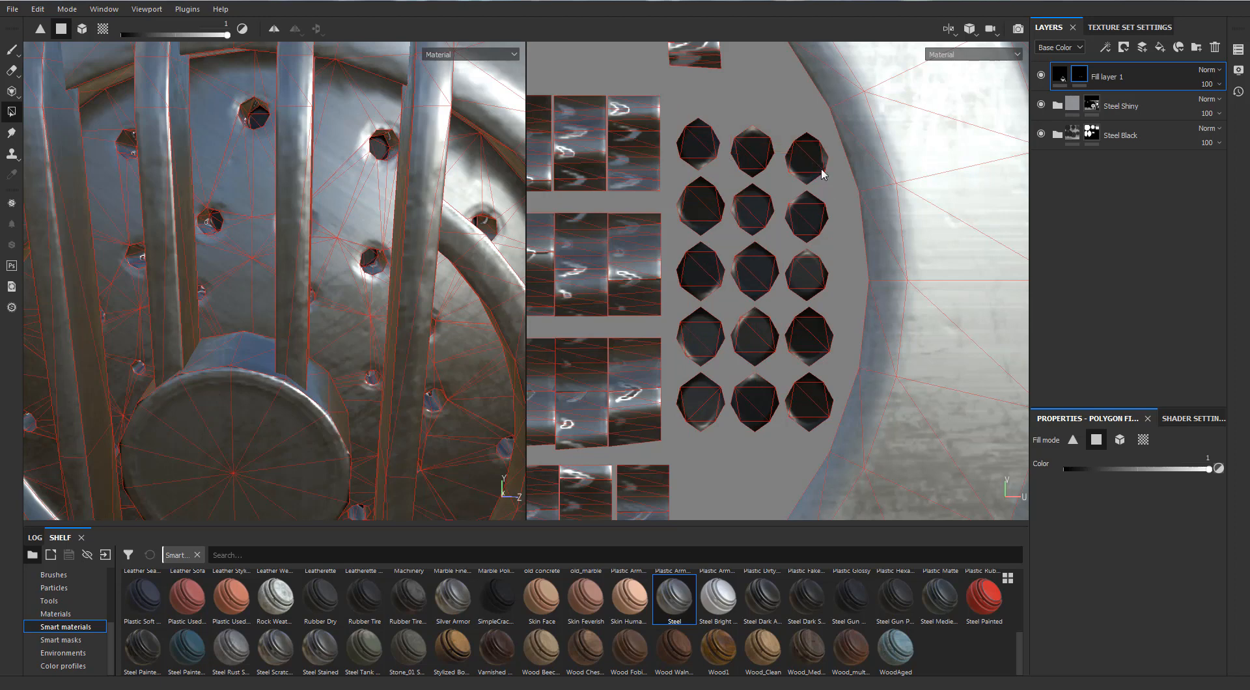
scroll(760, 222, down, 2)
Rename the black fill layer as Holes.
scroll(468, 234, down, 5)
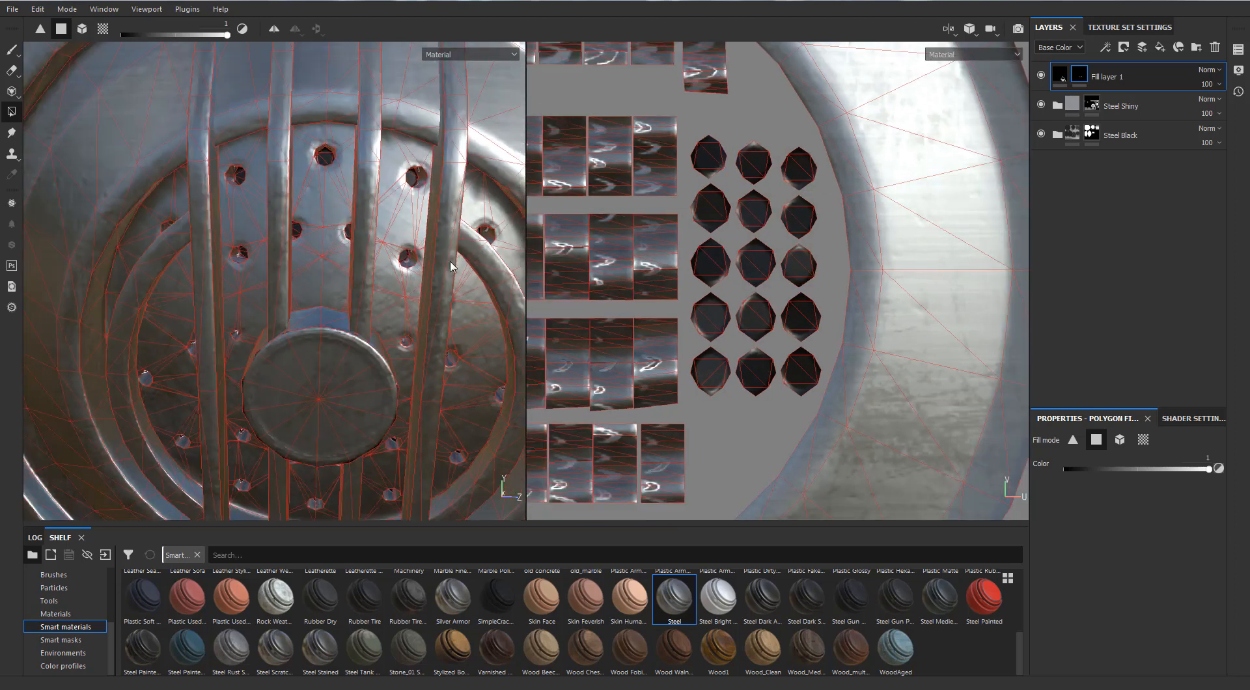
mouse_move(404, 293)
alt+mouse_down()
mouse_move(354, 280)
mouse_move(365, 286)
alt+mouse_up()
click(12, 49)
scroll(312, 279, down, 3)
scroll(352, 292, down, 5)
alt+middle_drag(325, 338, 319, 241)
alt+drag(319, 241, 275, 265)
scroll(276, 266, down, 2)
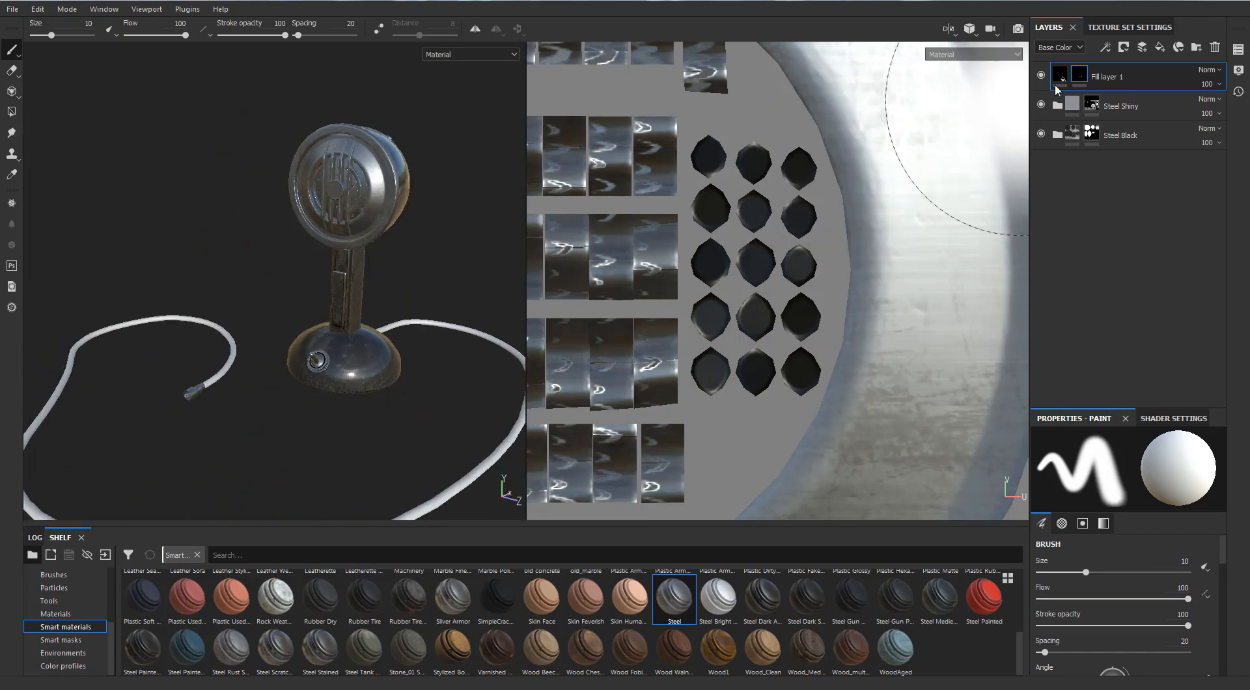
double_click(1112, 78)
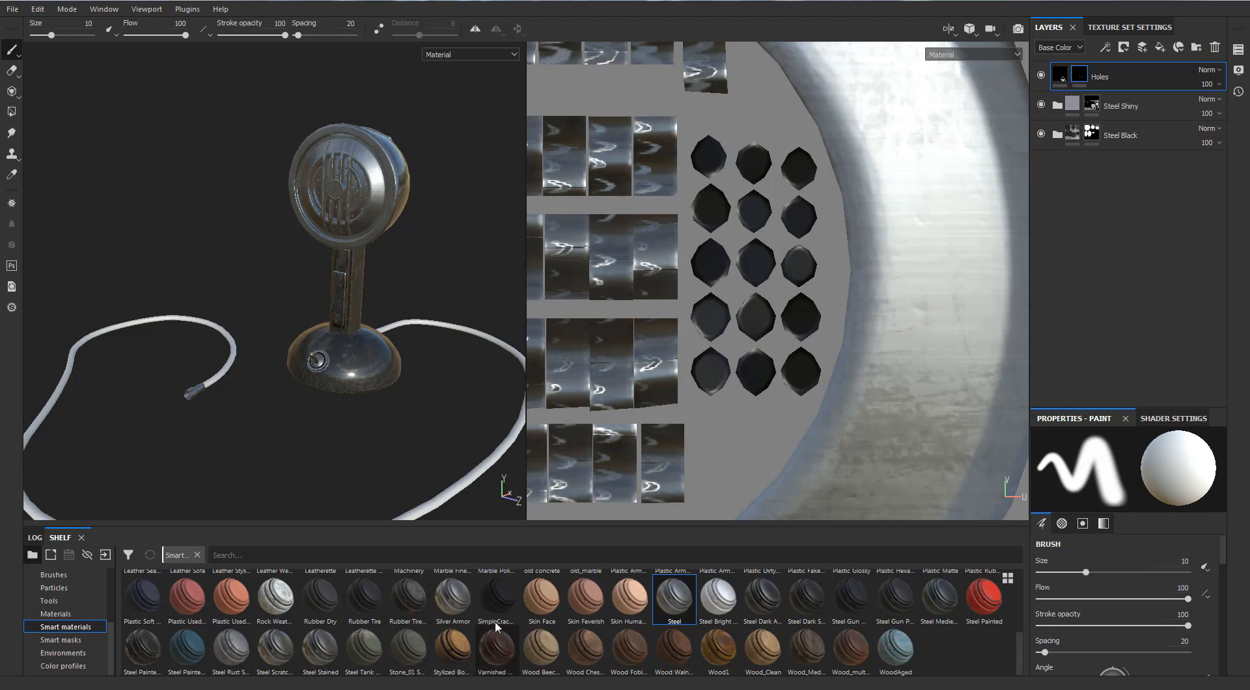
Add the Plastic Rubber smart material at the bottom of the layer stack and create a new folder above it.
drag(1022, 647, 1025, 611)
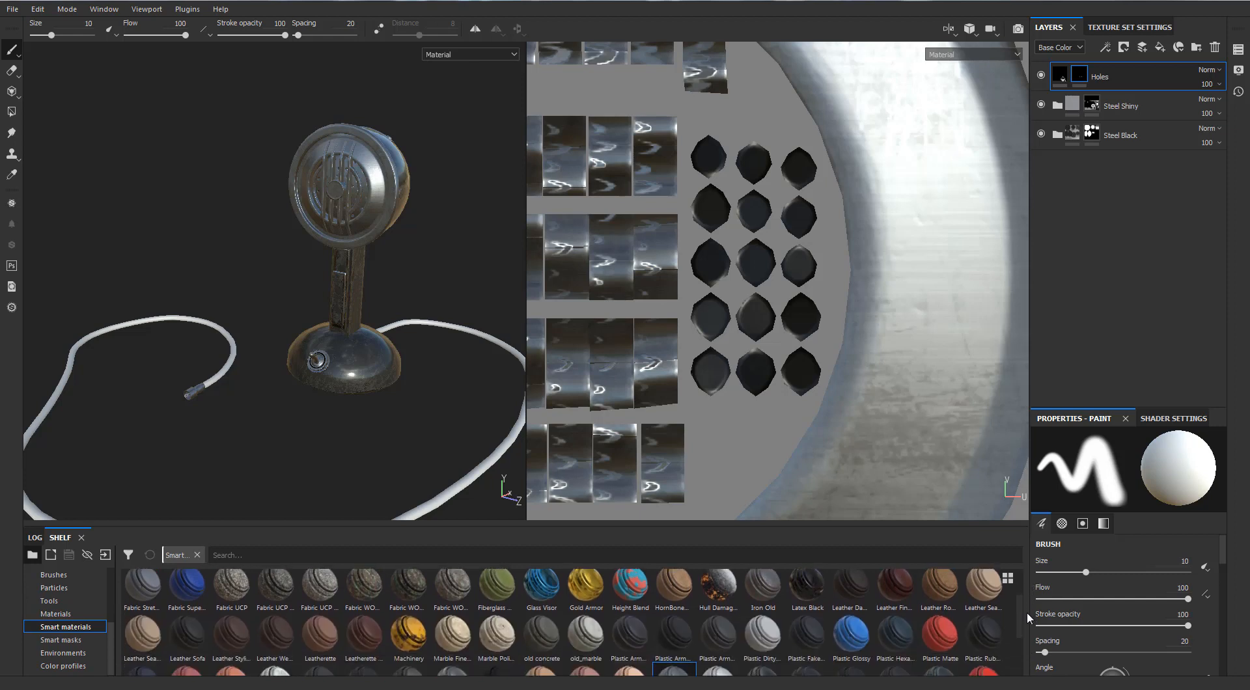
mouse_move(672, 617)
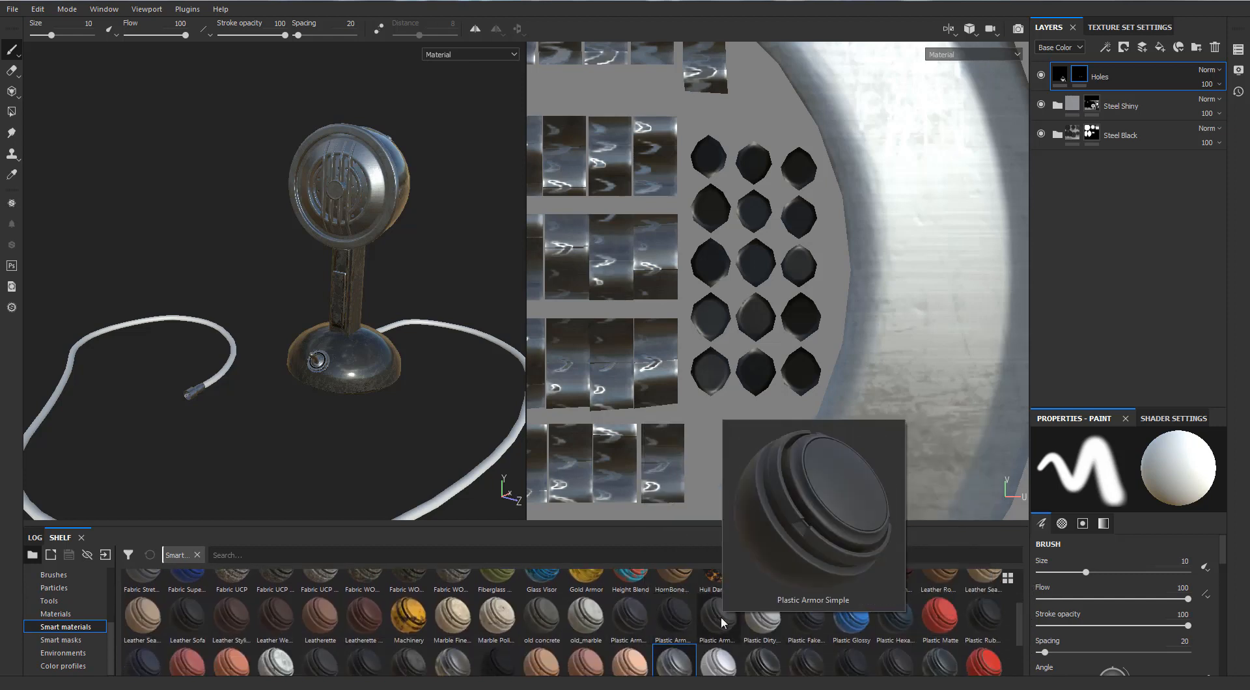
mouse_move(992, 614)
drag(992, 614, 1129, 160)
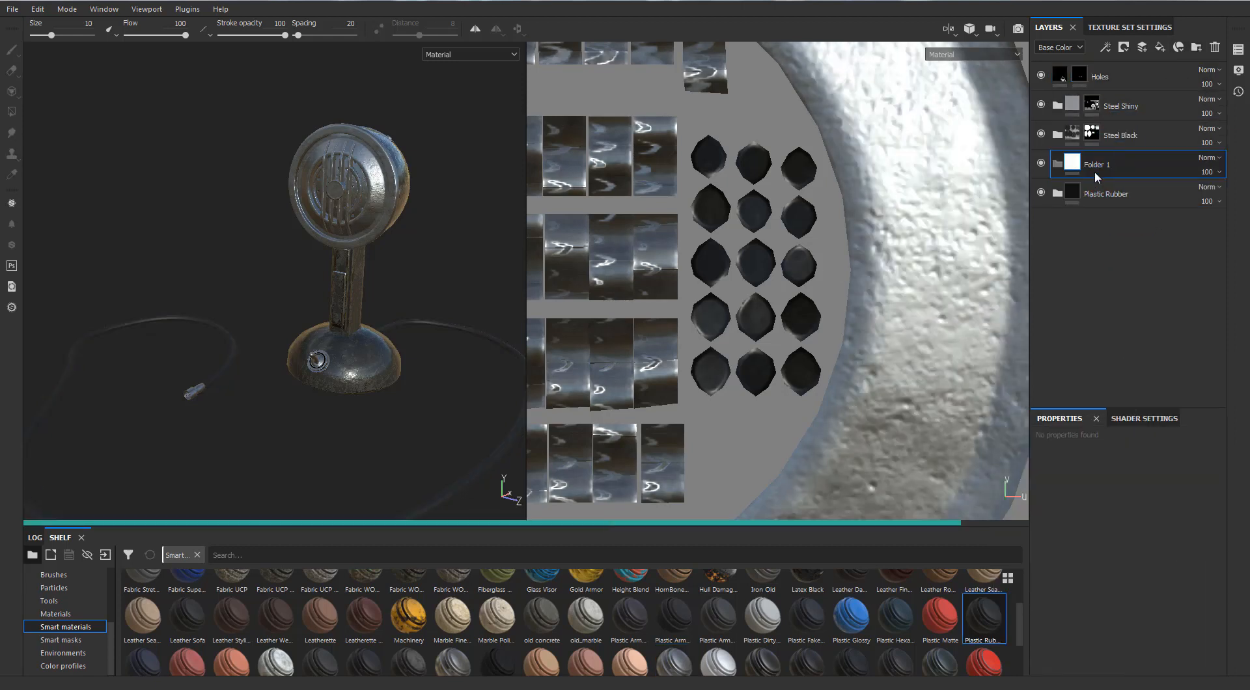
Rename the new folder as Plastic and move the Plastic Rubber material into it.
double_click(1095, 167)
text(Pl)
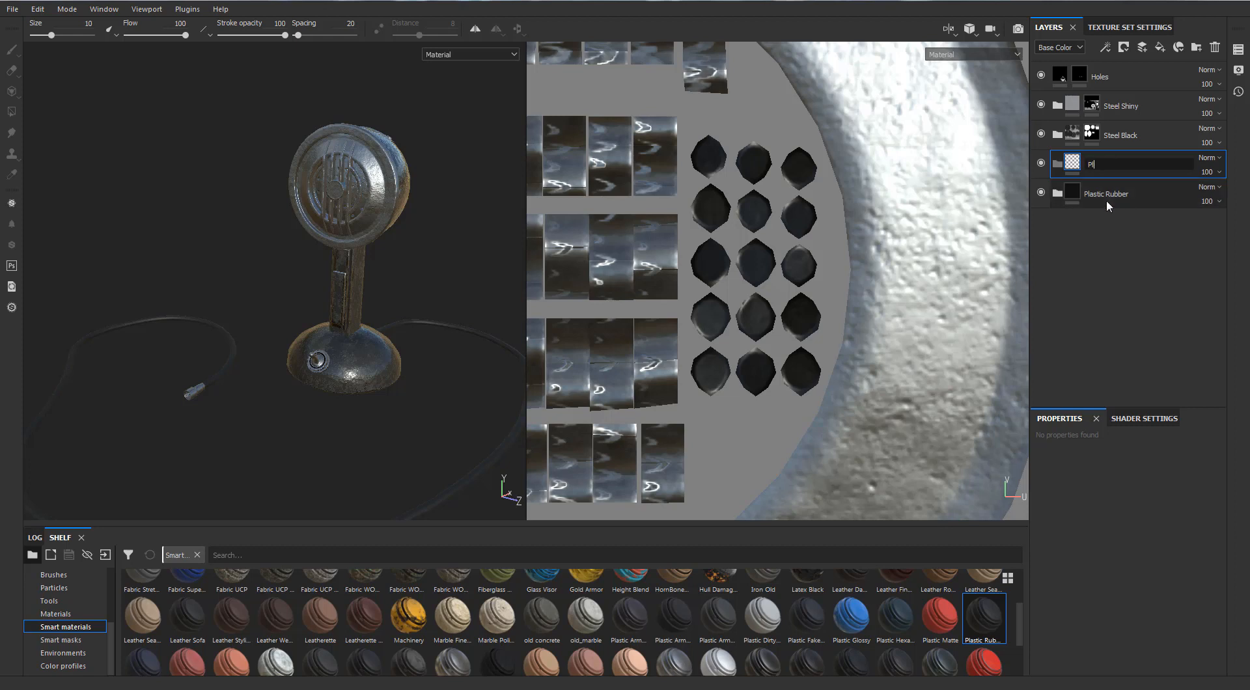
text(astic)
key(Return)
drag(1107, 199, 1090, 164)
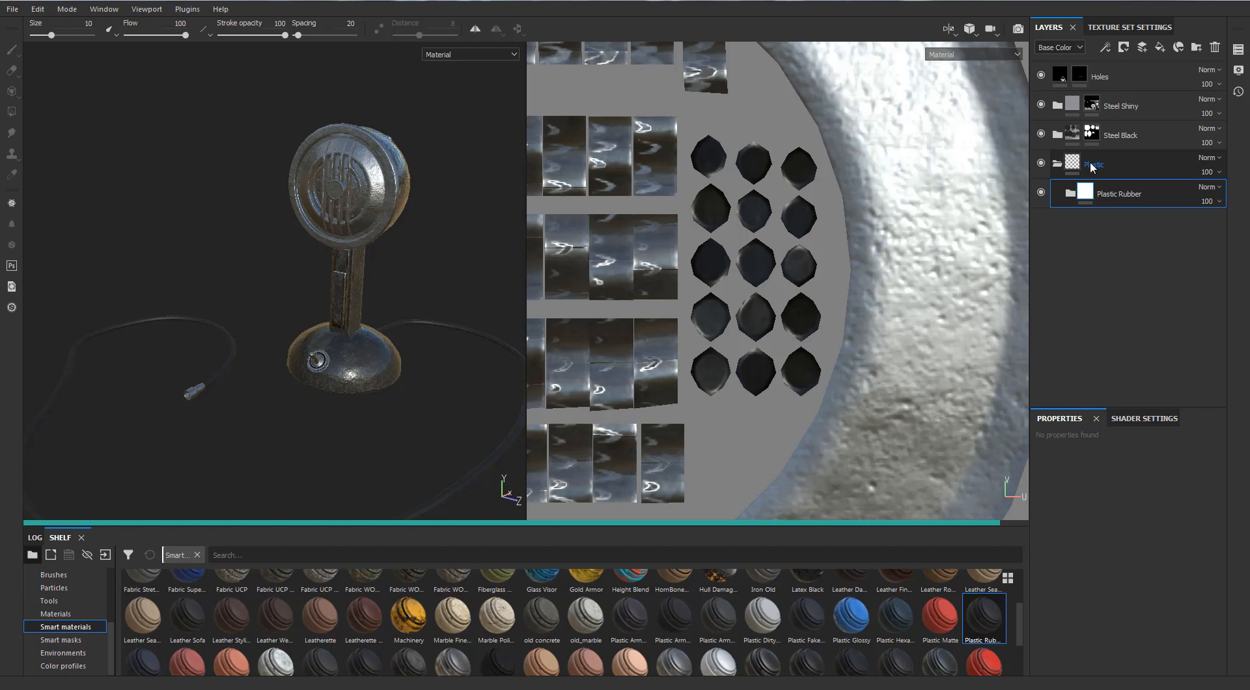
Add a black mask to the Plastic folder and fill the cable into it using mesh fill mode.
right_click(1089, 162)
click(1092, 165)
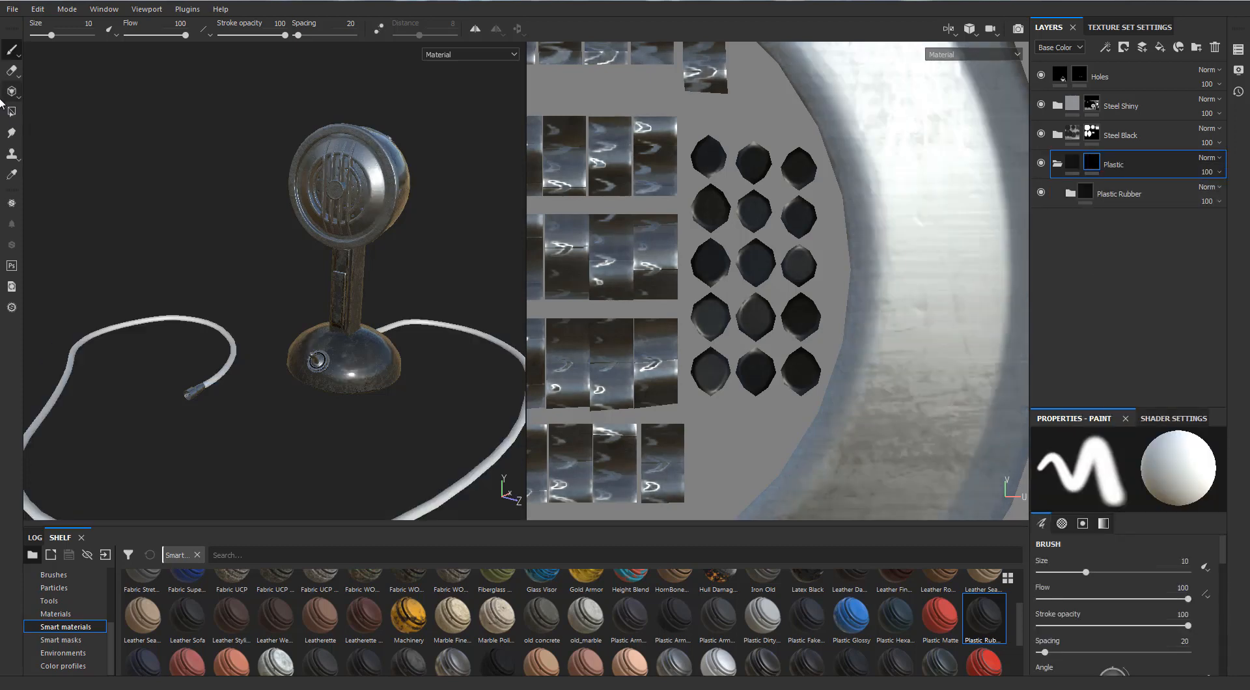
click(11, 111)
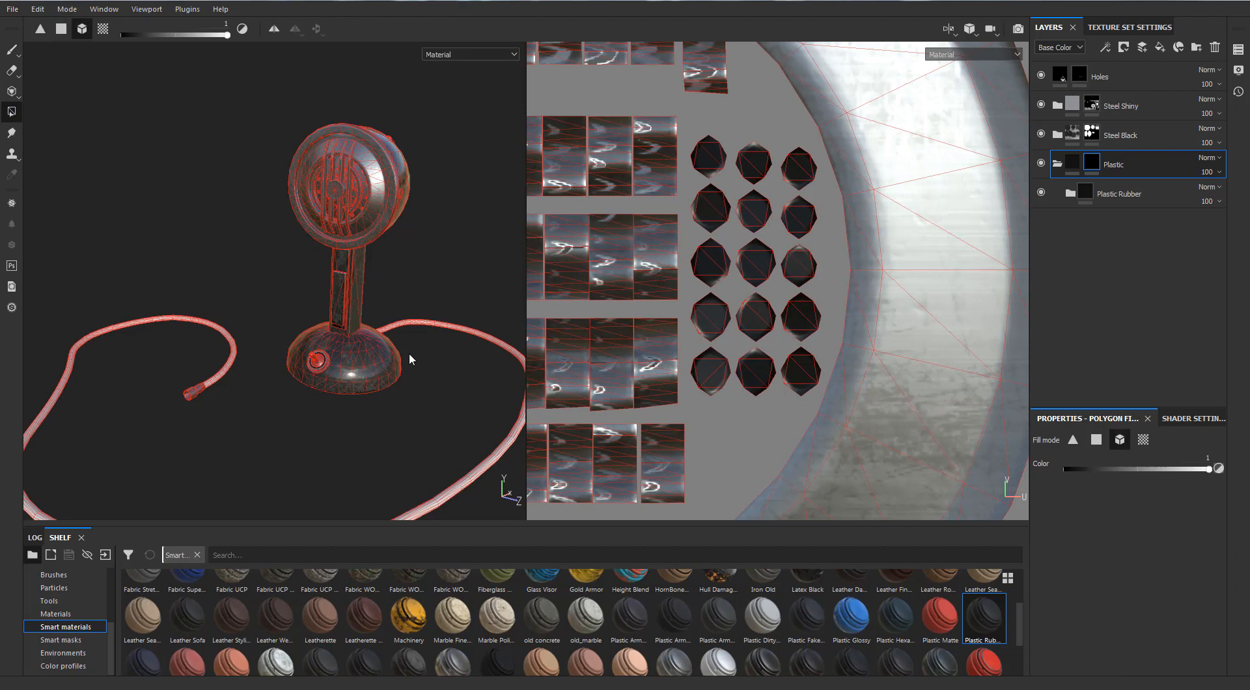
scroll(409, 353, down, 2)
scroll(410, 352, up, 1)
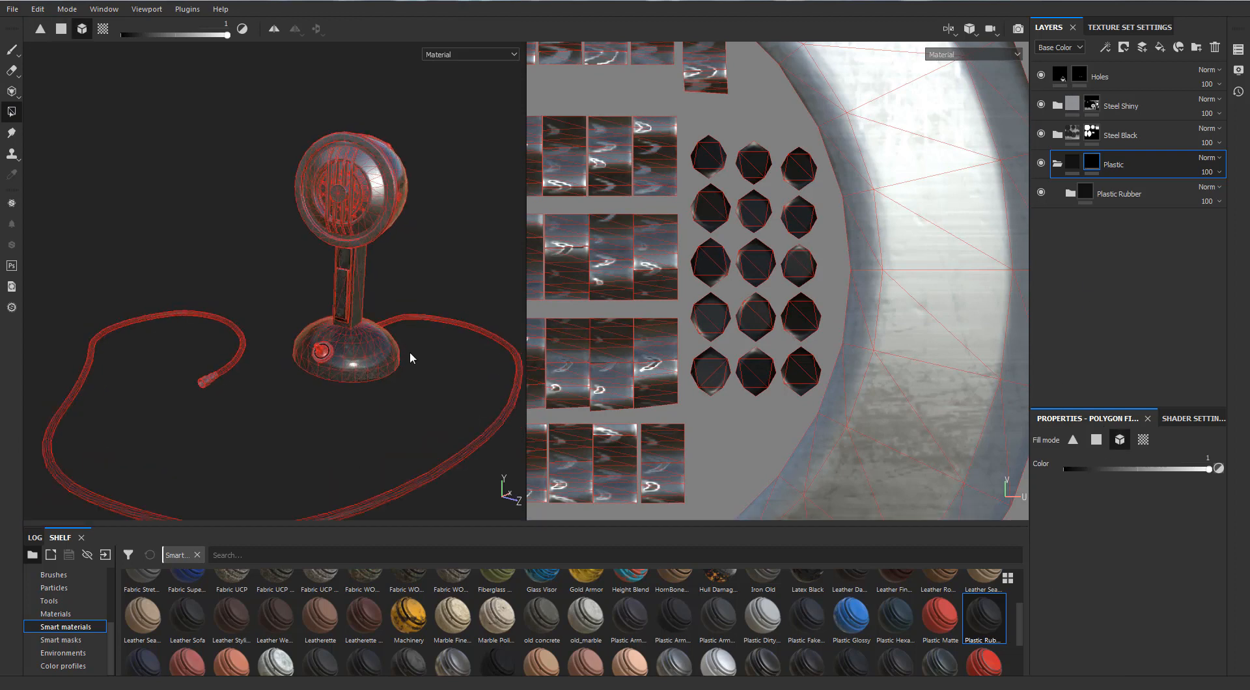
Inspect the cable, base and riveted strap on the head's shell in the full 3D view without wireframe.
key(F2)
alt+drag(410, 358, 638, 351)
alt+middle_drag(671, 371, 661, 277)
alt+drag(661, 277, 572, 299)
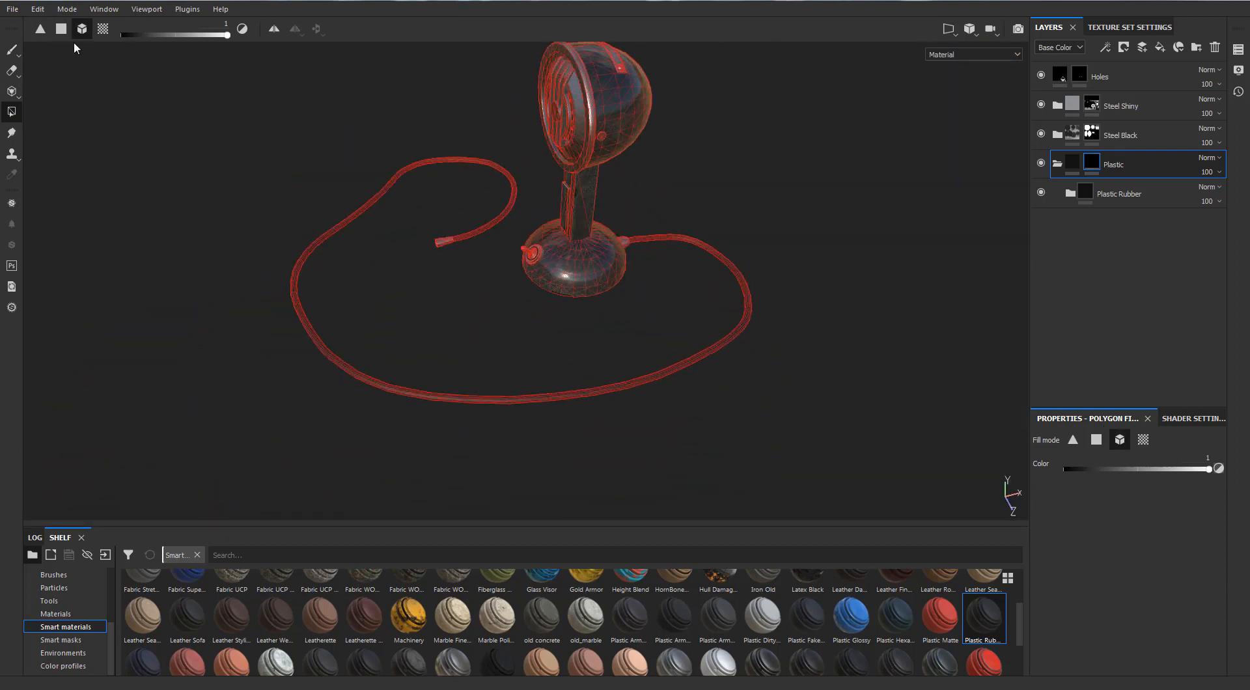
click(13, 51)
scroll(514, 221, up, 2)
mouse_move(534, 224)
alt+mouse_down()
mouse_move(458, 282)
mouse_move(299, 263)
alt+mouse_up()
scroll(299, 263, down, 2)
mouse_move(599, 241)
alt+mouse_down()
mouse_move(472, 202)
mouse_move(109, 223)
mouse_move(26, 205)
alt+mouse_up()
scroll(566, 186, up, 2)
alt+drag(566, 186, 470, 287)
scroll(495, 280, up, 3)
alt+drag(533, 260, 416, 280)
alt+middle_drag(554, 201, 558, 153)
scroll(560, 148, up, 3)
scroll(560, 148, down, 1)
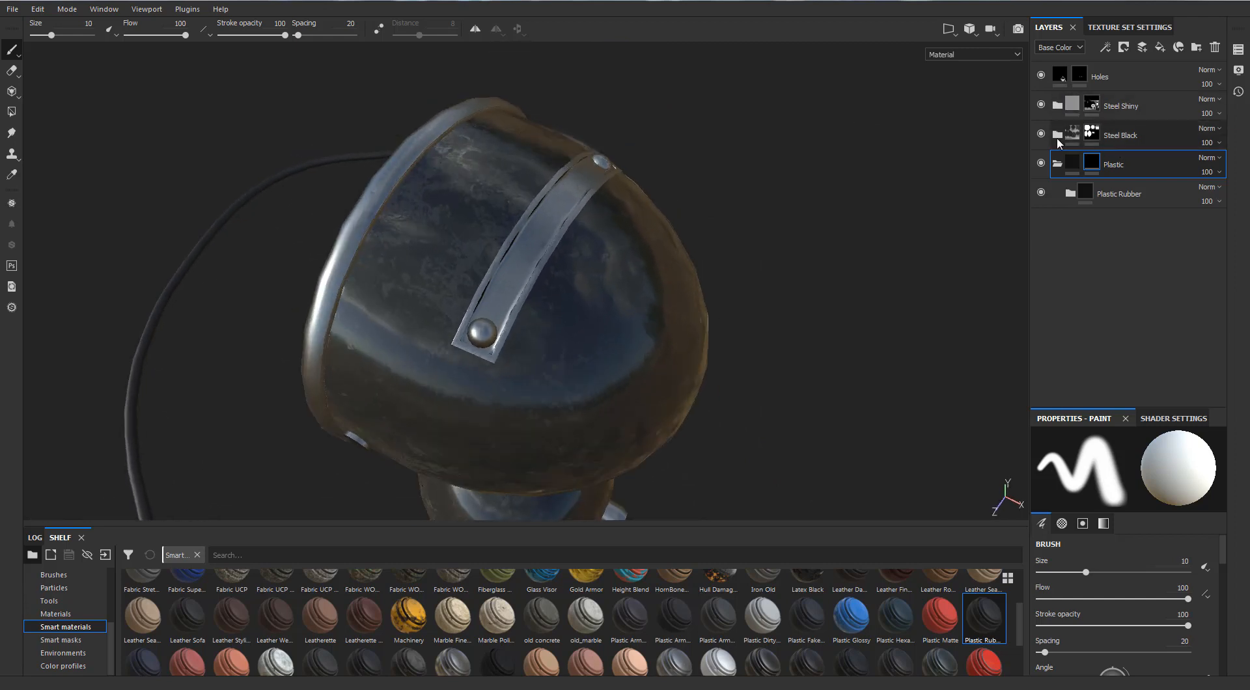
Collapse the Plastic folder and move the Steel Black folder above Steel Shiny, with its mask selected for polygon fill.
click(1057, 164)
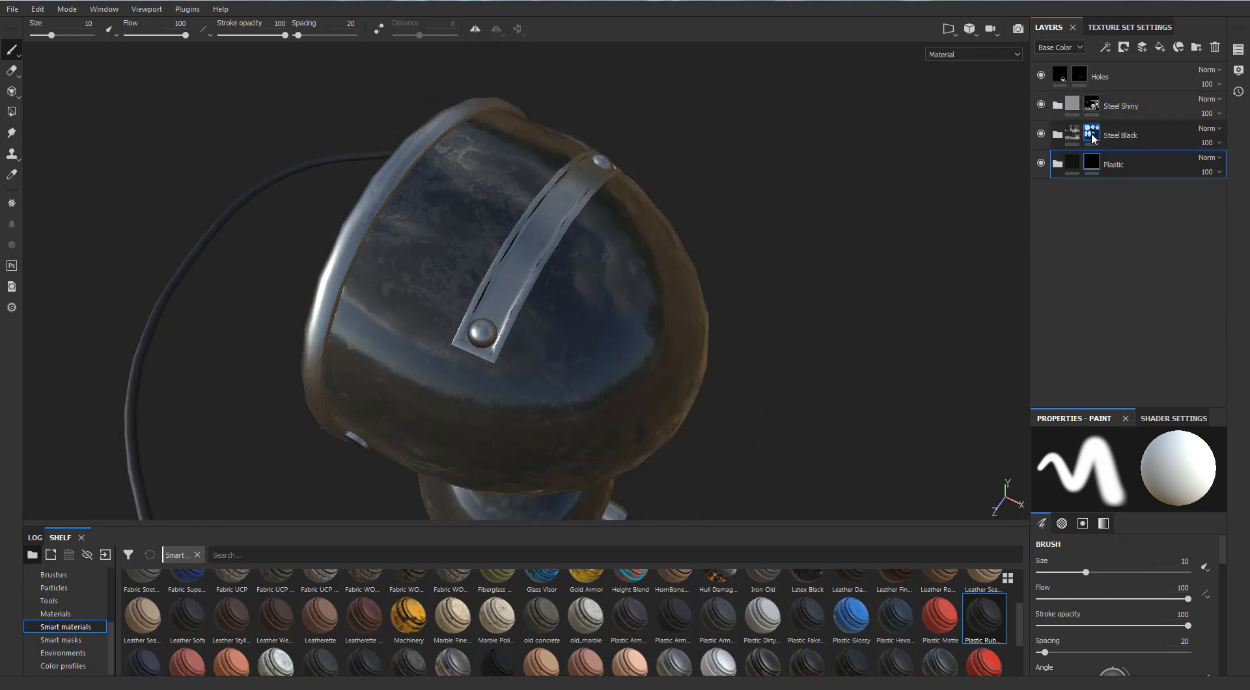
click(1092, 138)
click(9, 114)
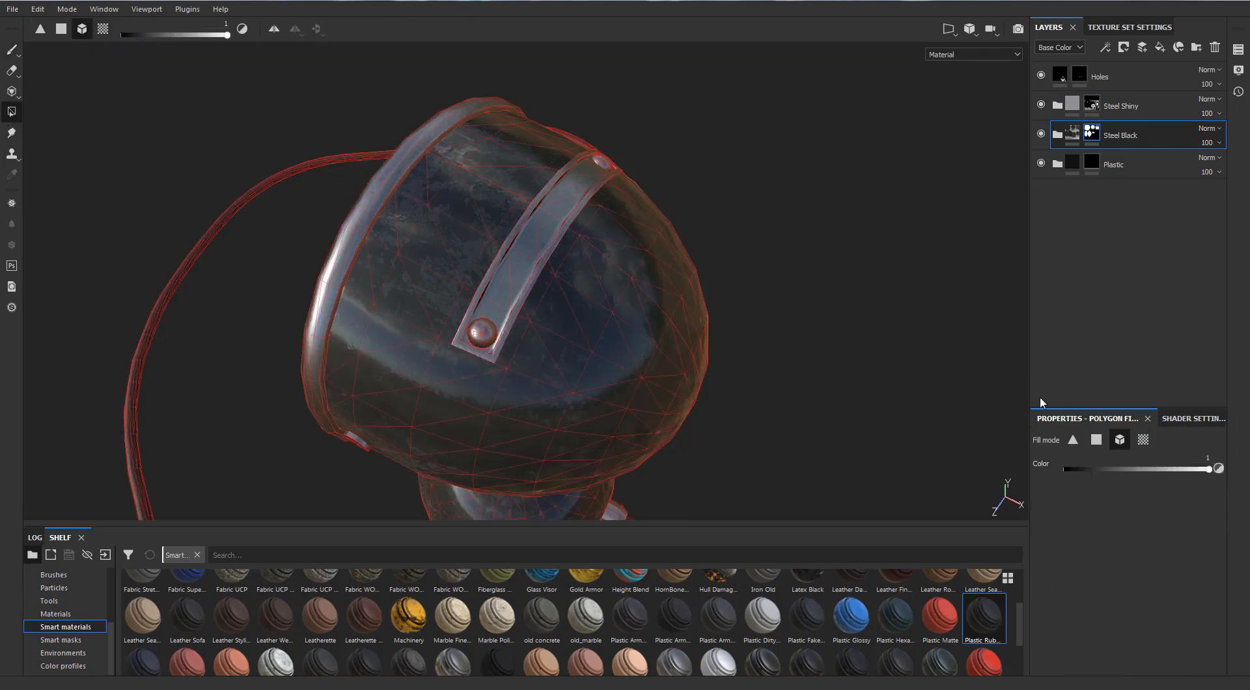
scroll(488, 315, up, 8)
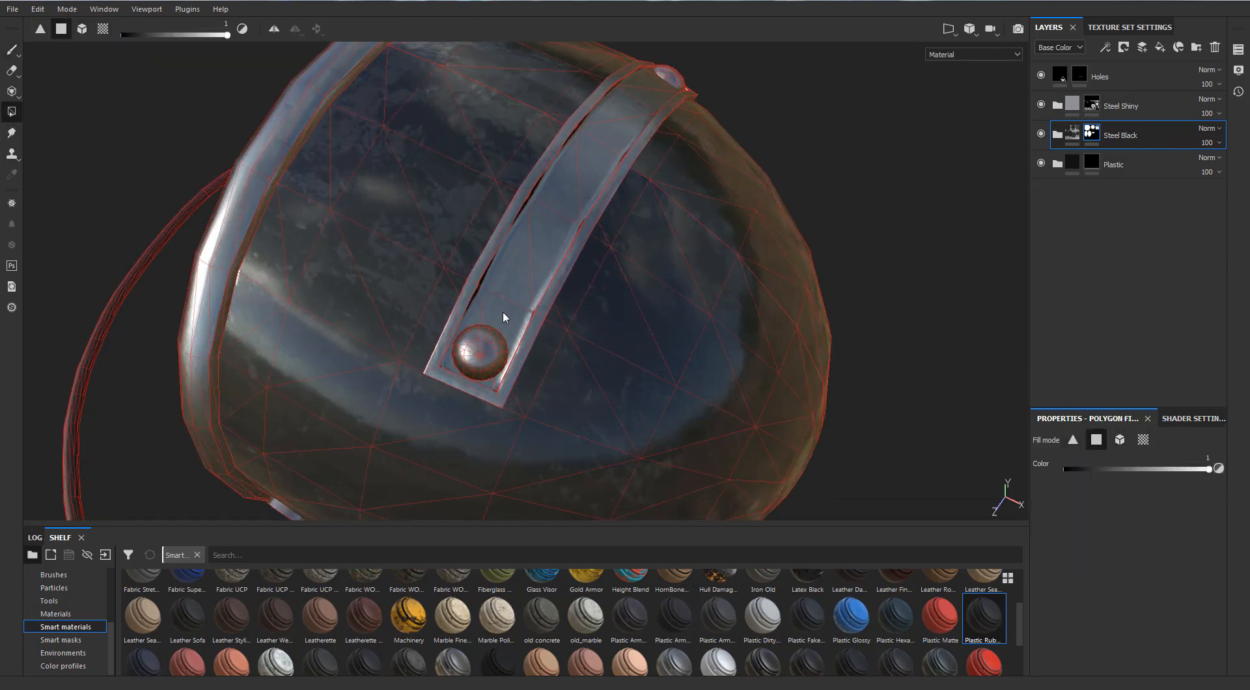
key(ctrl+z)
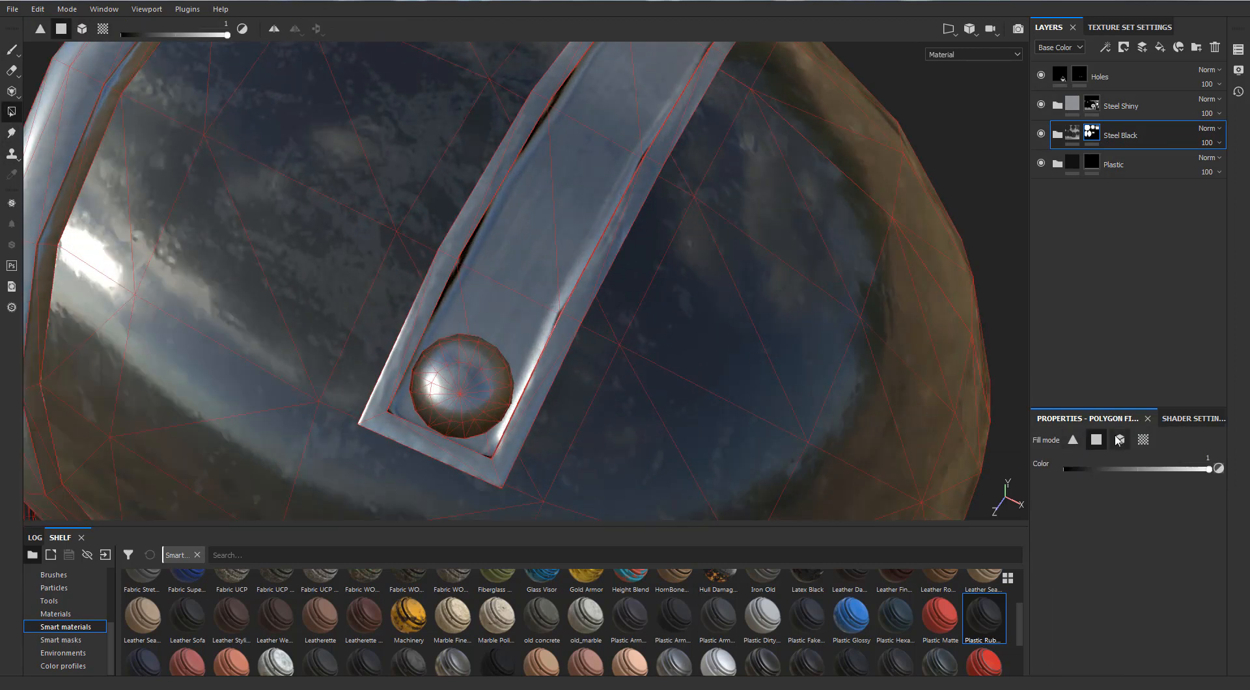
scroll(666, 266, down, 2)
drag(1119, 135, 1121, 91)
Fill the inner faces of the riveted strap into the Steel Black mask using quad fill mode.
scroll(798, 210, down, 5)
alt+drag(591, 301, 633, 271)
scroll(553, 290, up, 5)
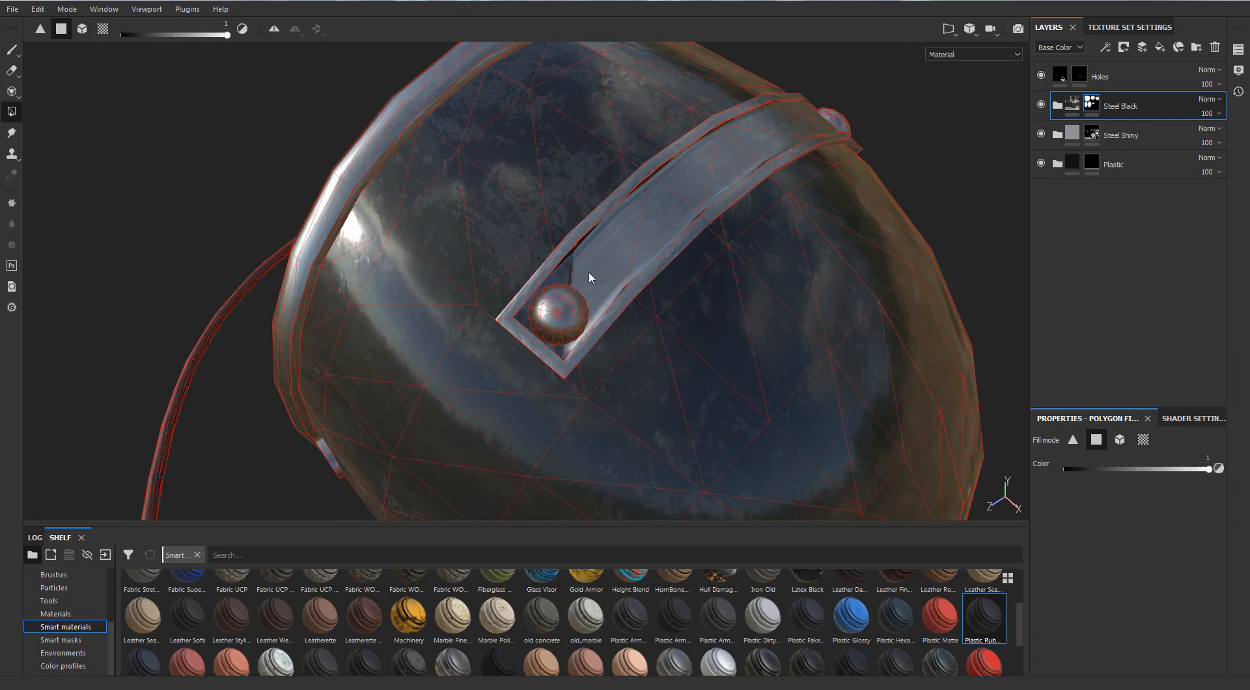
scroll(825, 170, down, 3)
alt+drag(826, 170, 654, 141)
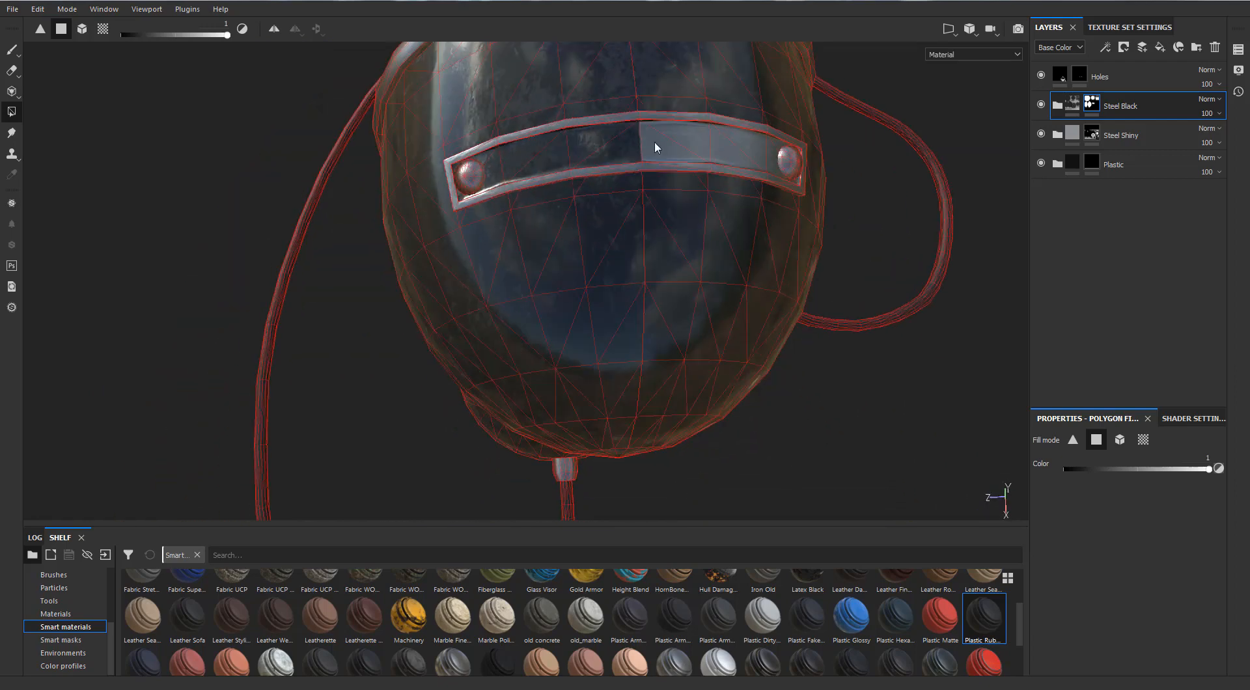
alt+drag(744, 149, 586, 103)
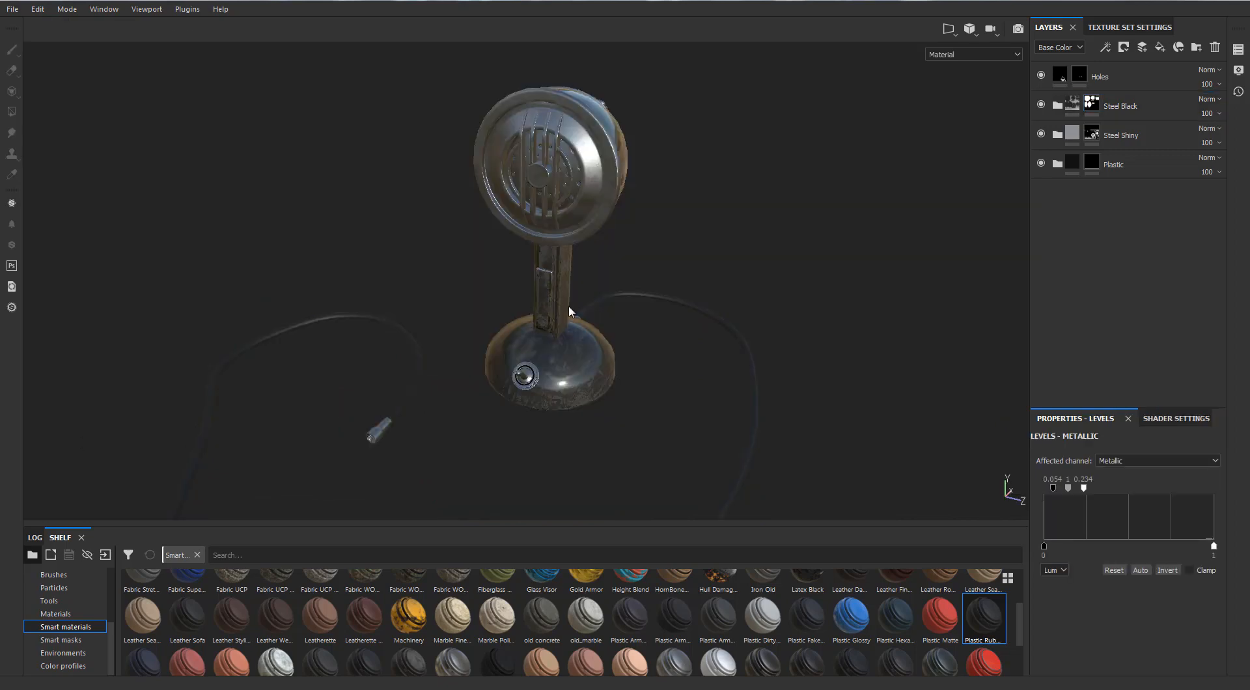
alt+drag(522, 372, 169, 227)
alt+right_drag(170, 227, 664, 306)
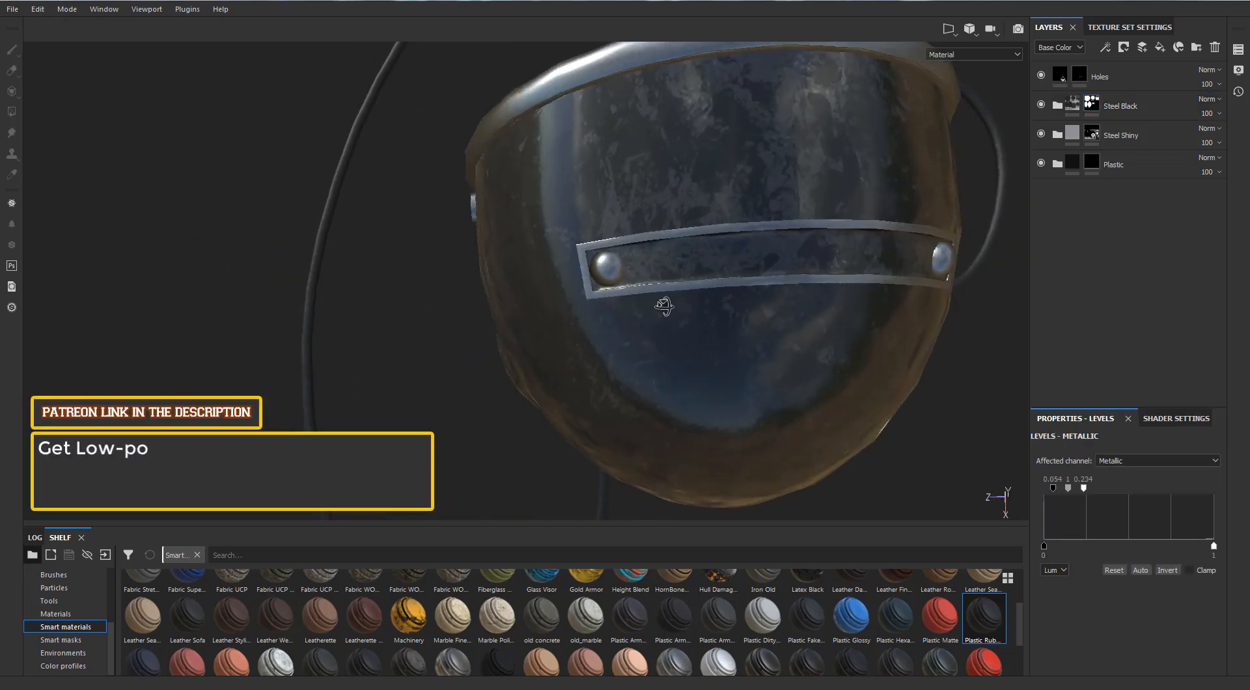
alt+drag(664, 307, 602, 316)
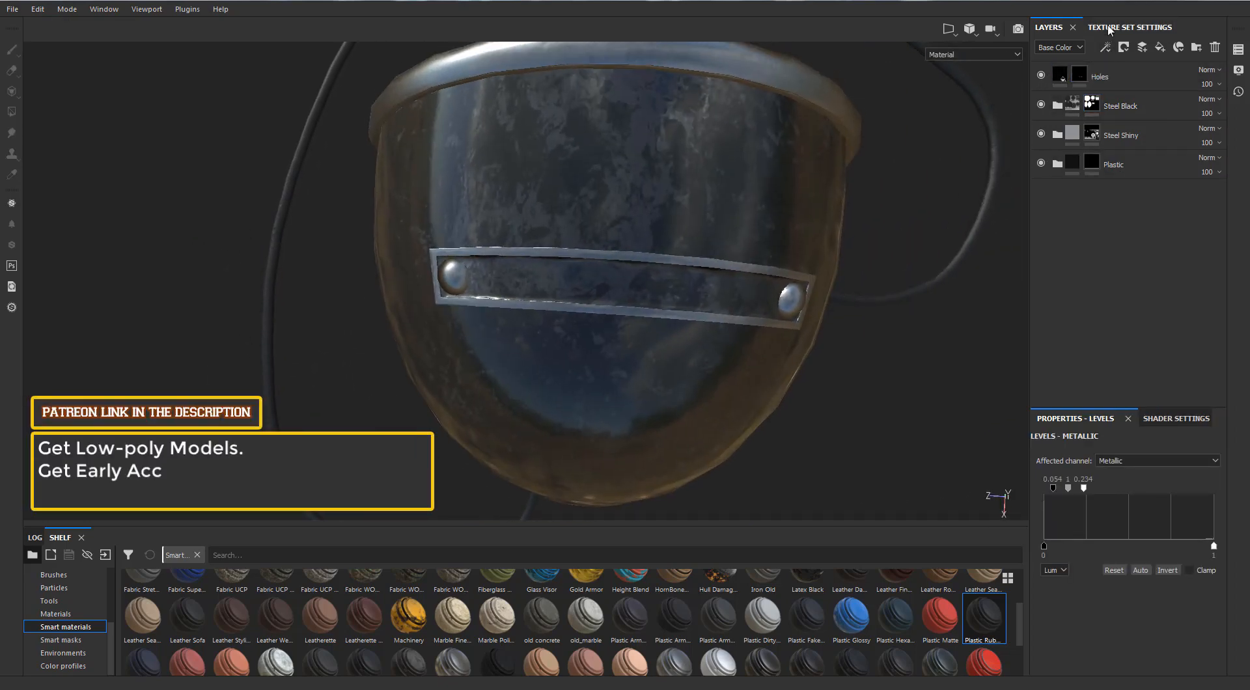
Add a fill layer named Font above the Steel Black folder and give it a black mask.
click(1092, 105)
click(1057, 105)
click(1057, 106)
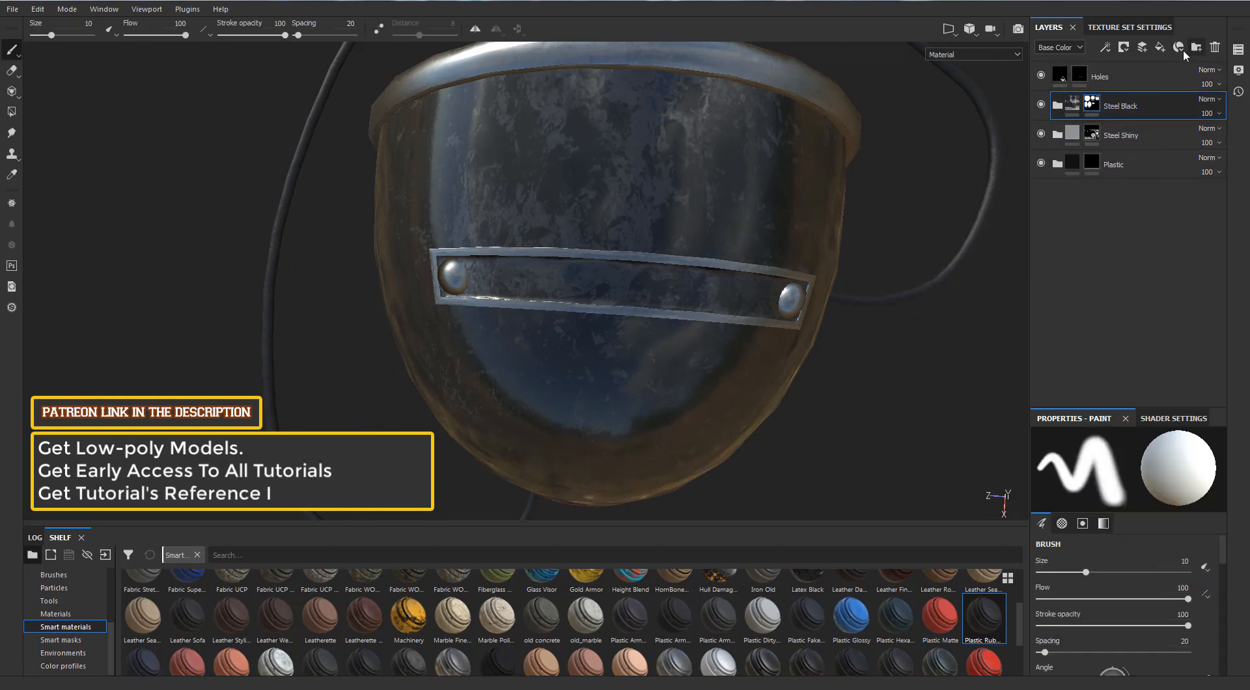
click(1159, 47)
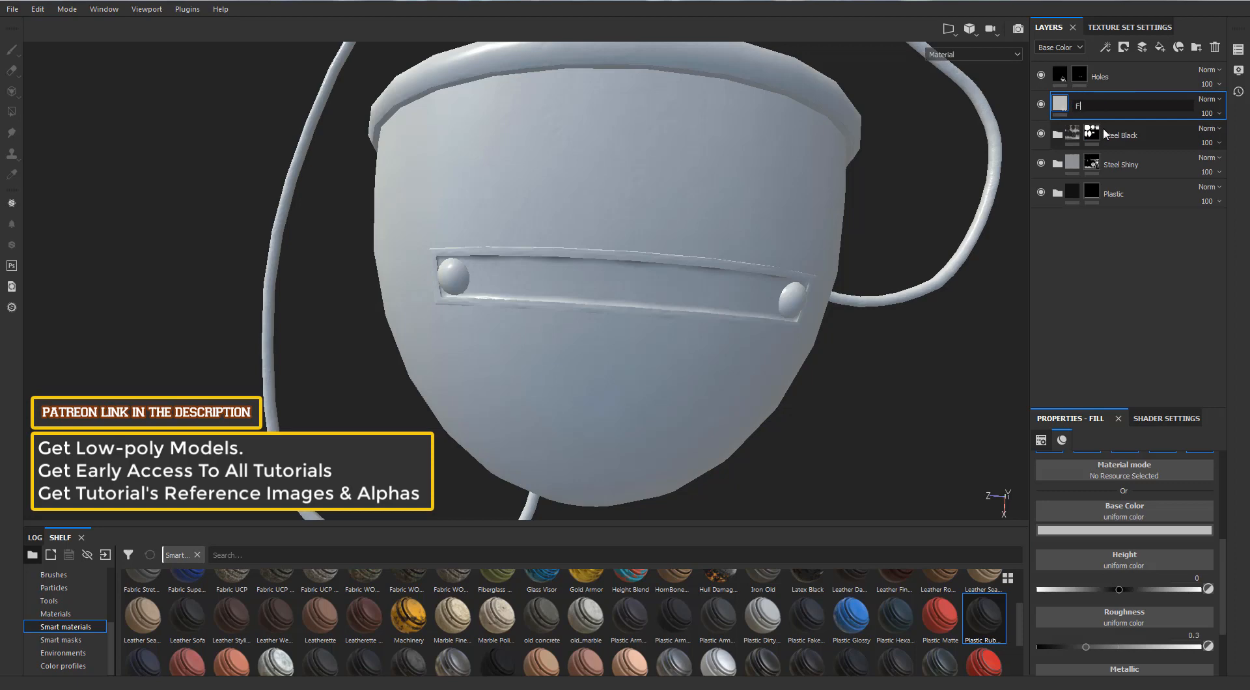
right_click(1074, 104)
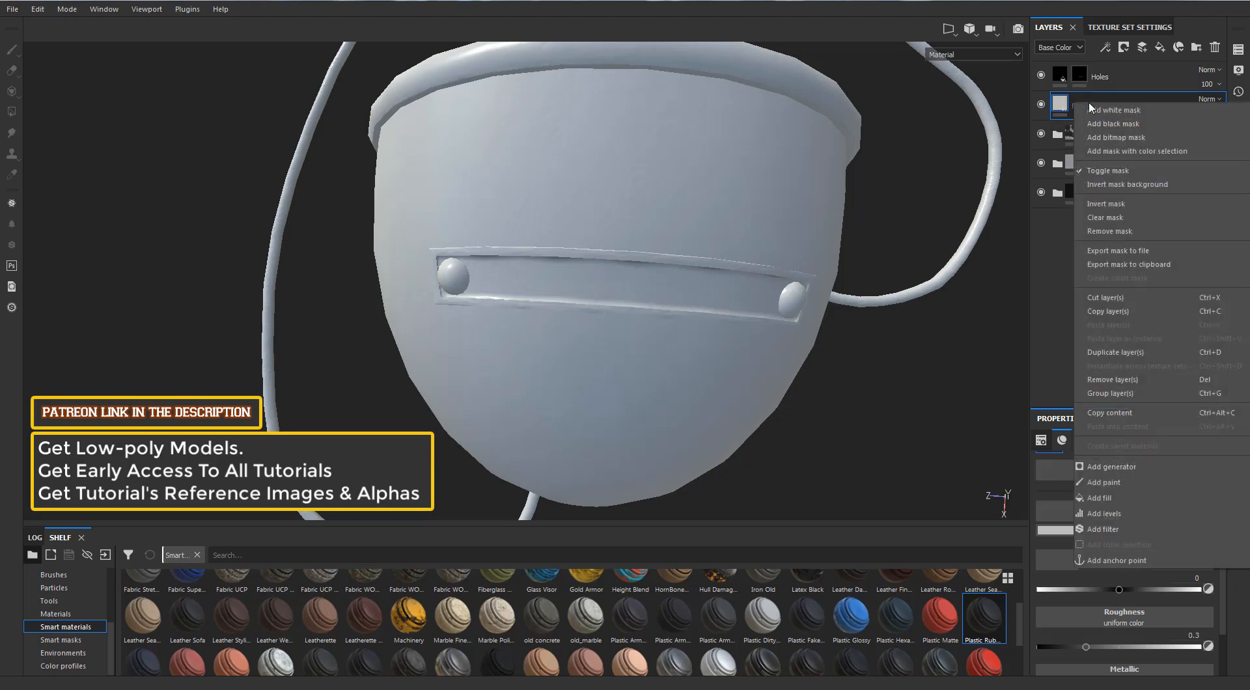
click(1103, 110)
alt+drag(852, 409, 858, 398)
Search the alphas for "font" and choose the Font Libre alpha for the brush.
drag(111, 635, 113, 581)
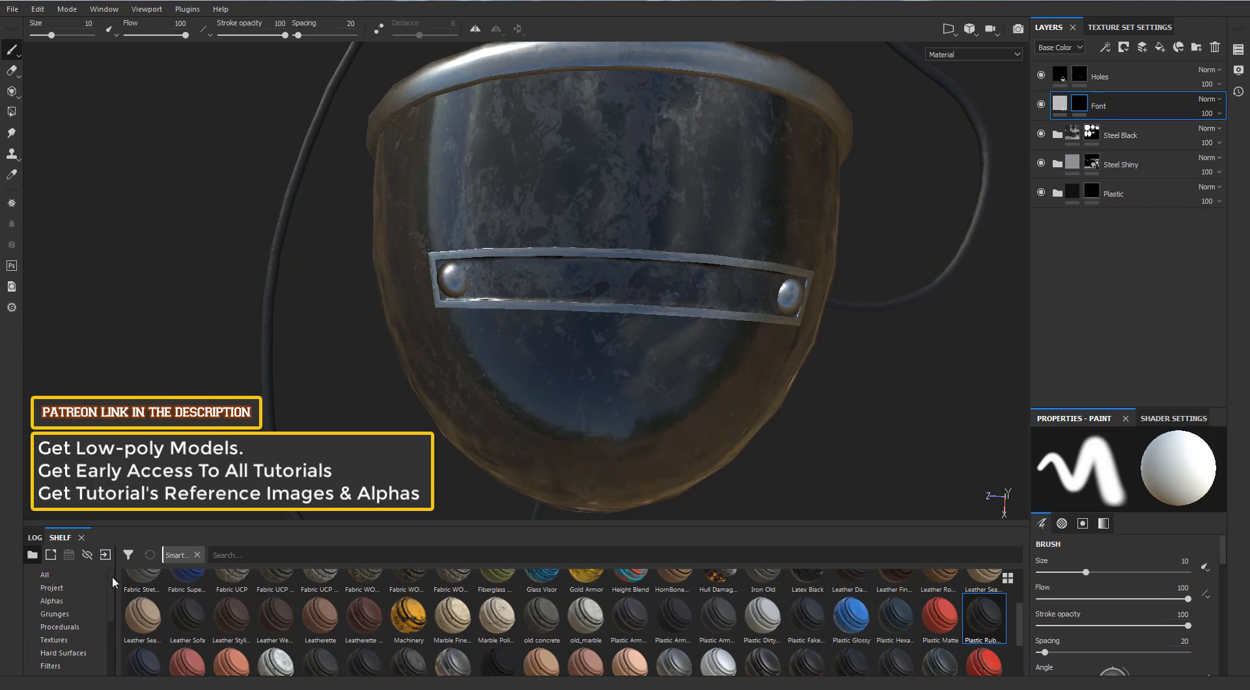
click(52, 599)
click(243, 555)
text(font)
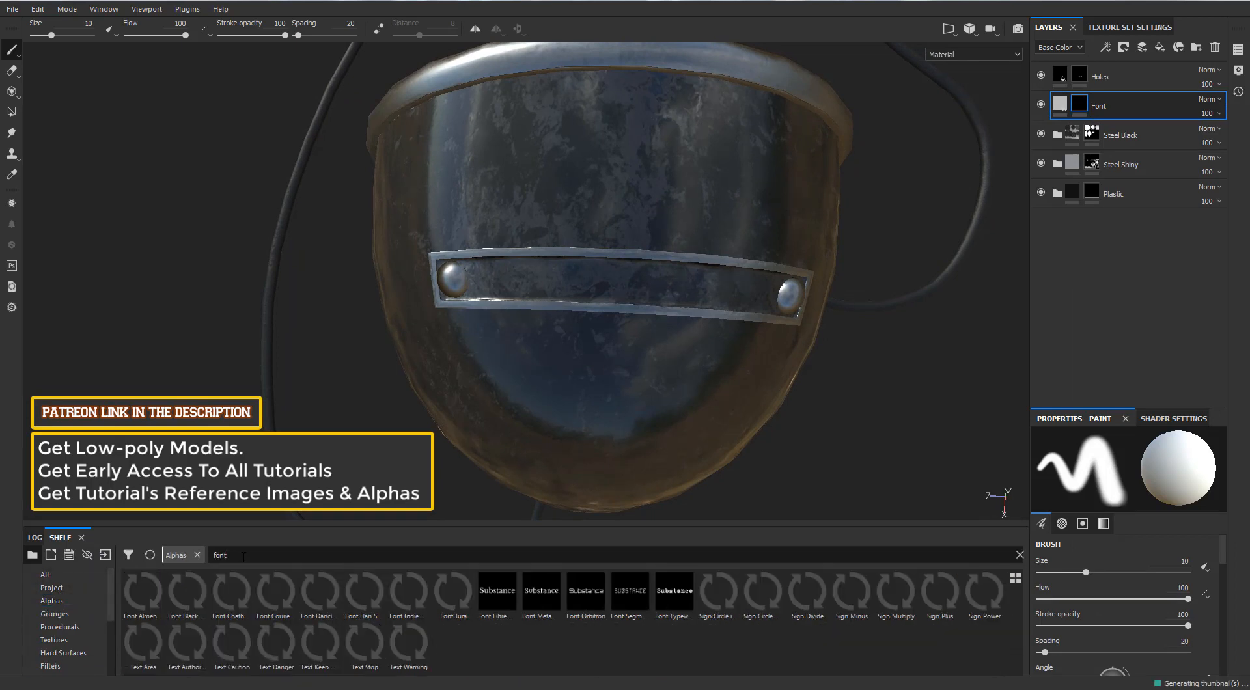
click(497, 592)
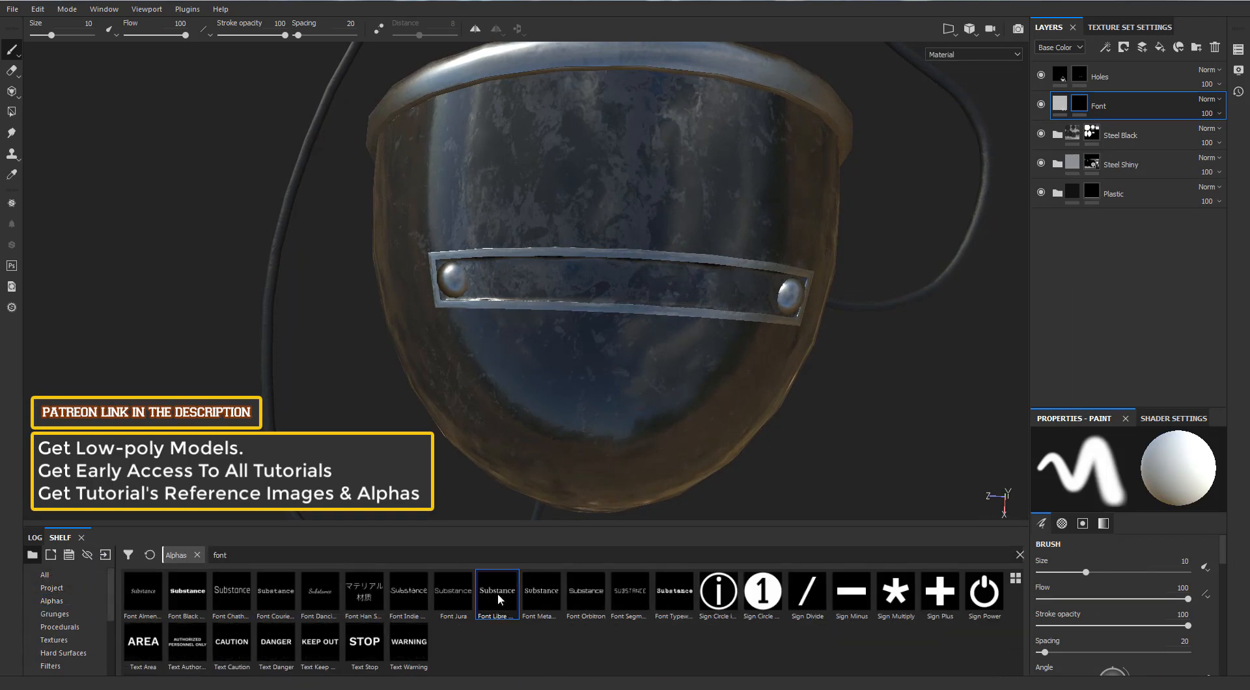
scroll(1105, 588, down, 3)
scroll(1104, 587, down, 4)
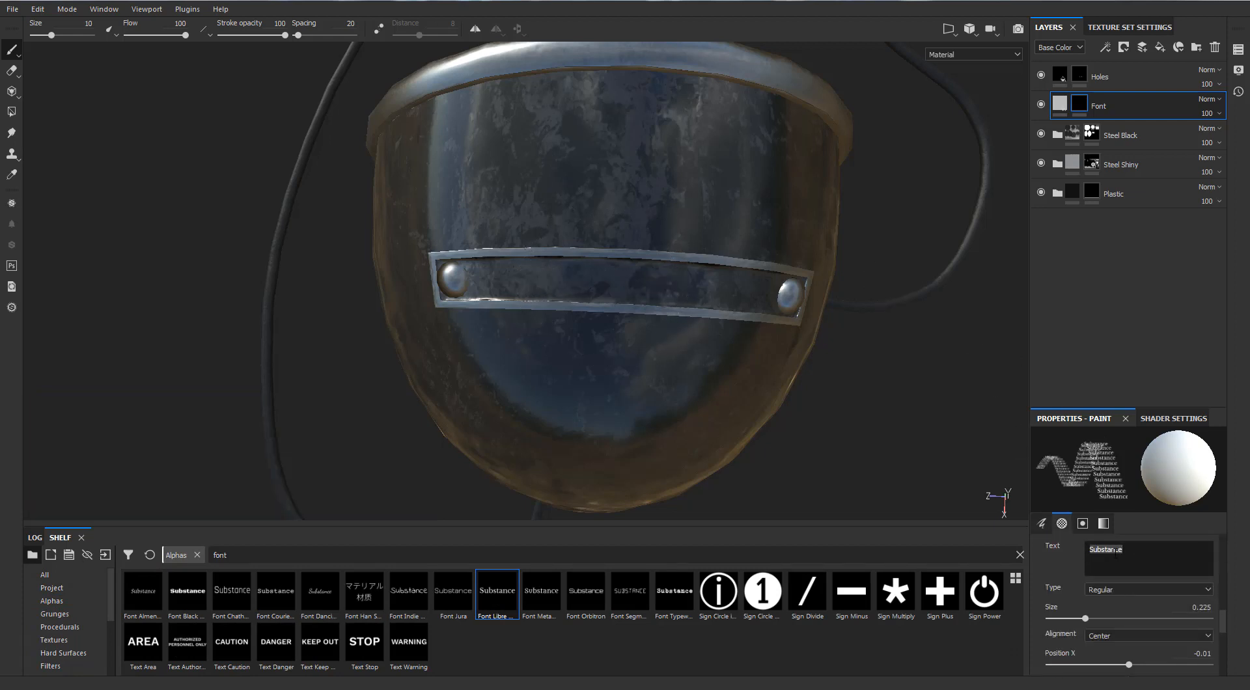
text(T-32)
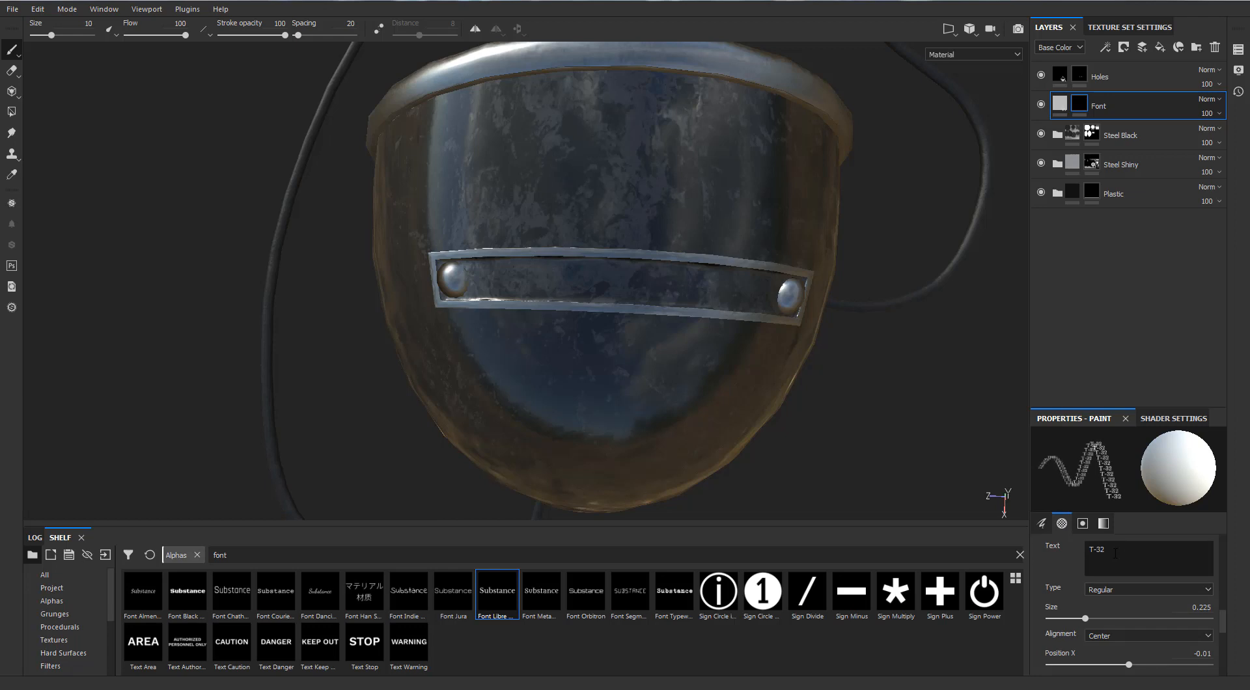
text( AF)
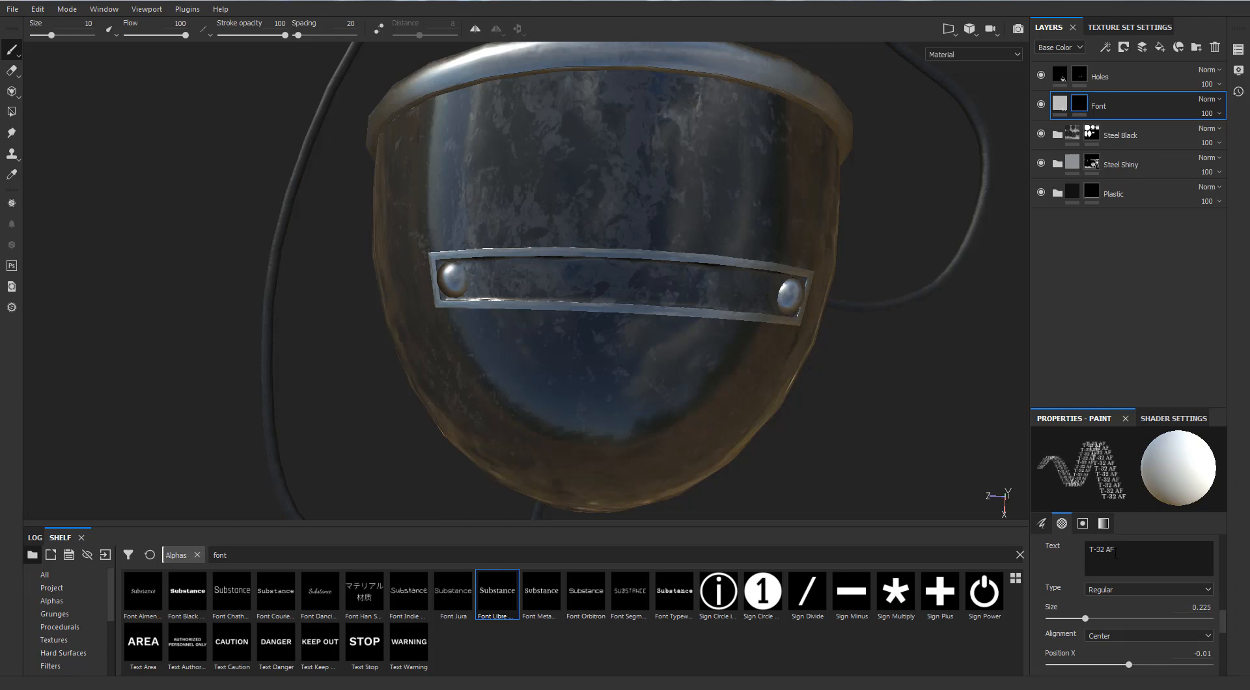
text(-33)
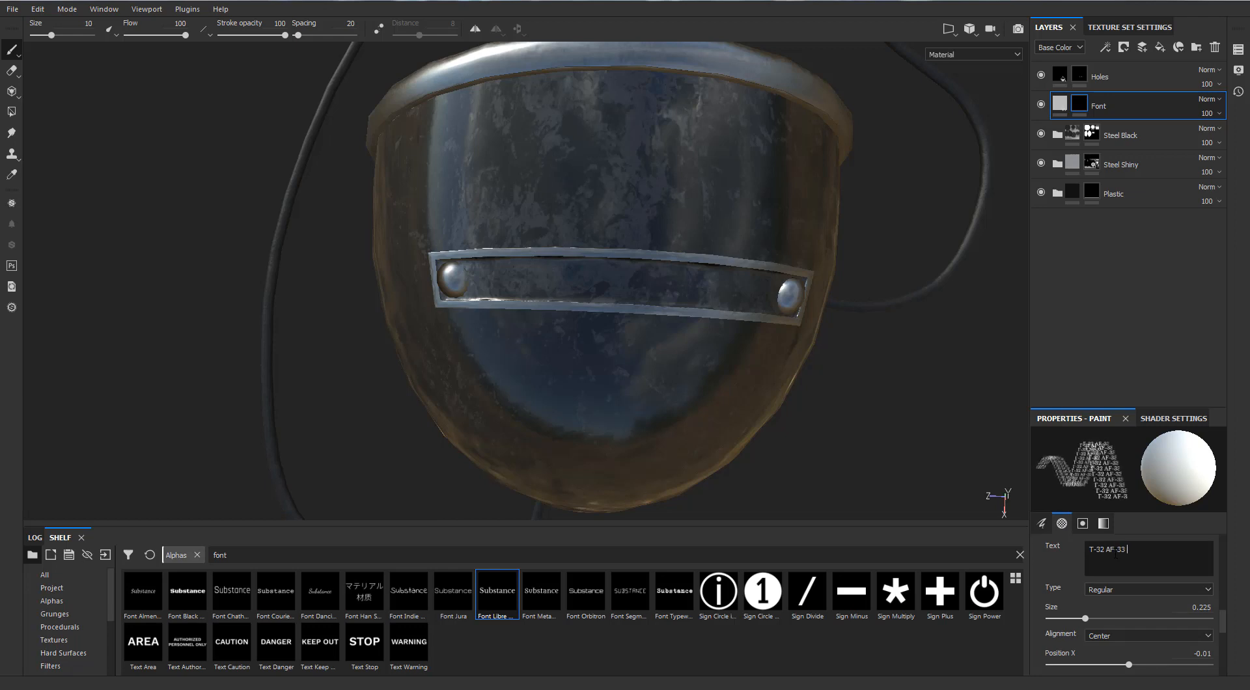
text( (600))
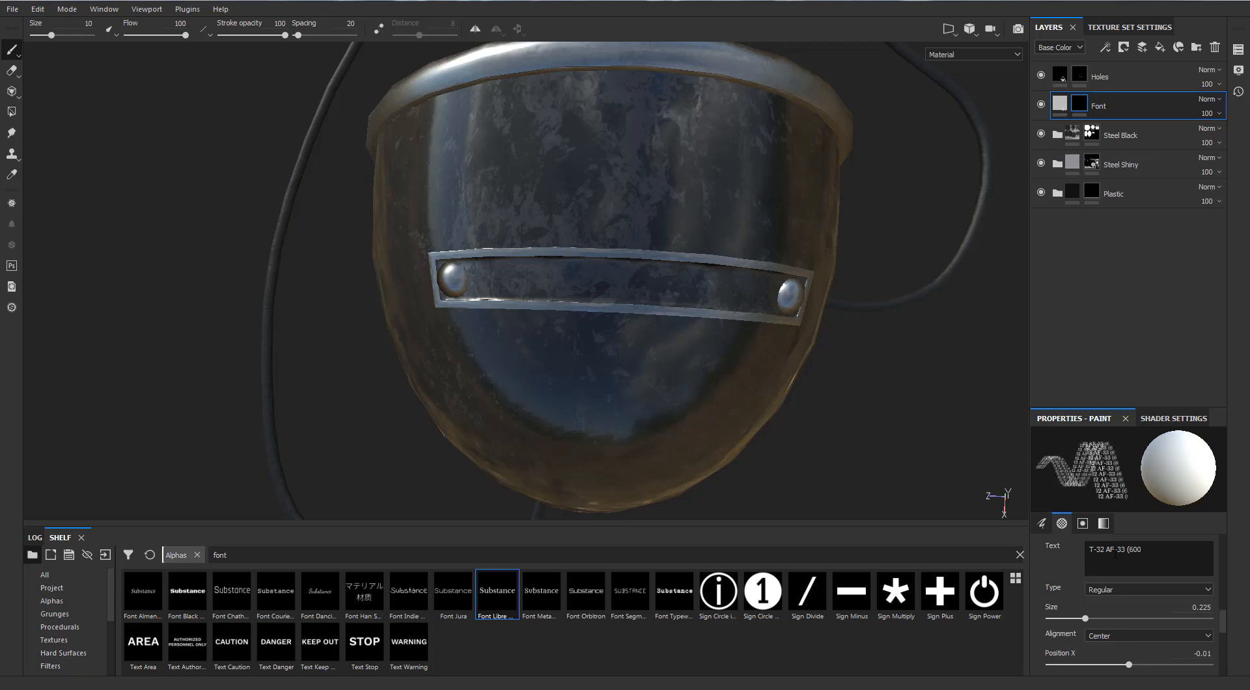
text(20)
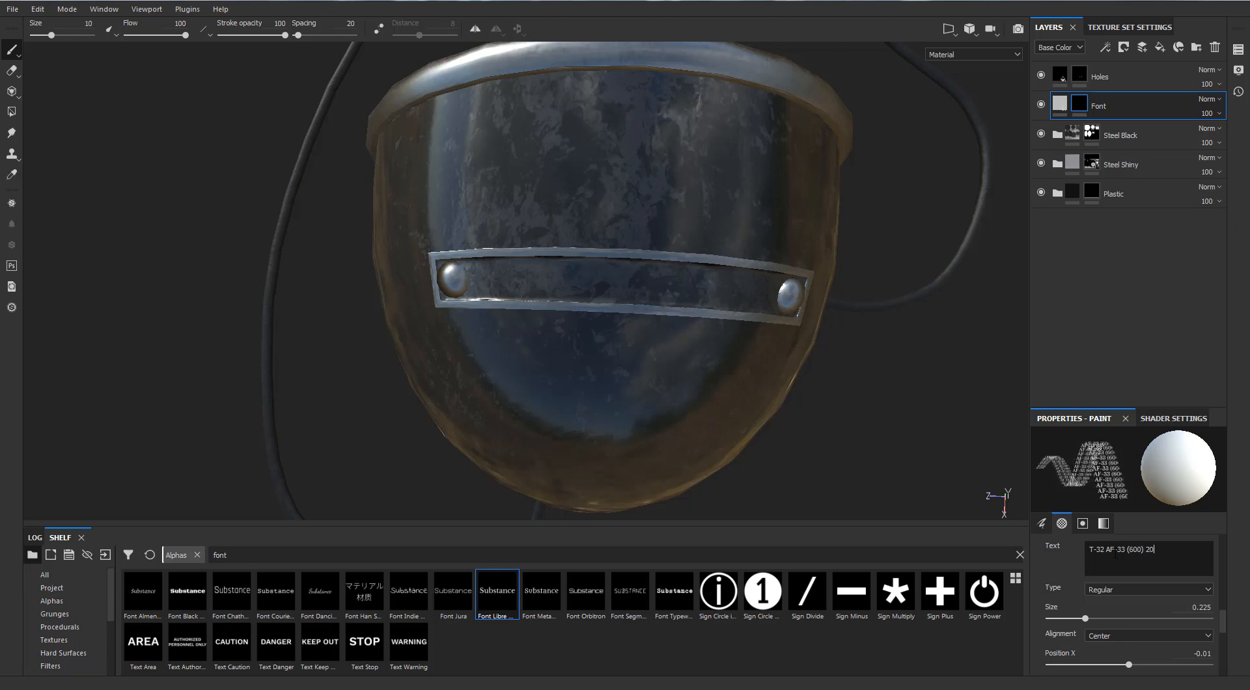
text(891)
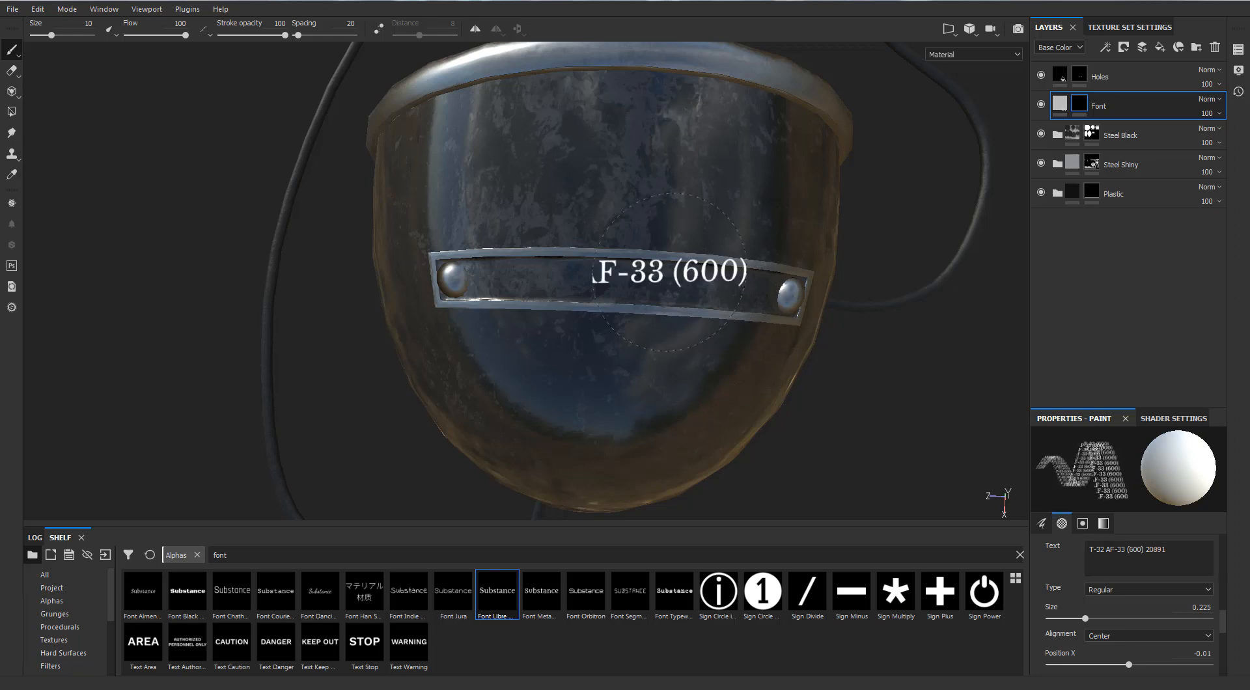
drag(1084, 619, 1062, 619)
mouse_move(670, 293)
alt+mouse_down()
mouse_move(686, 291)
mouse_move(686, 307)
alt+mouse_up()
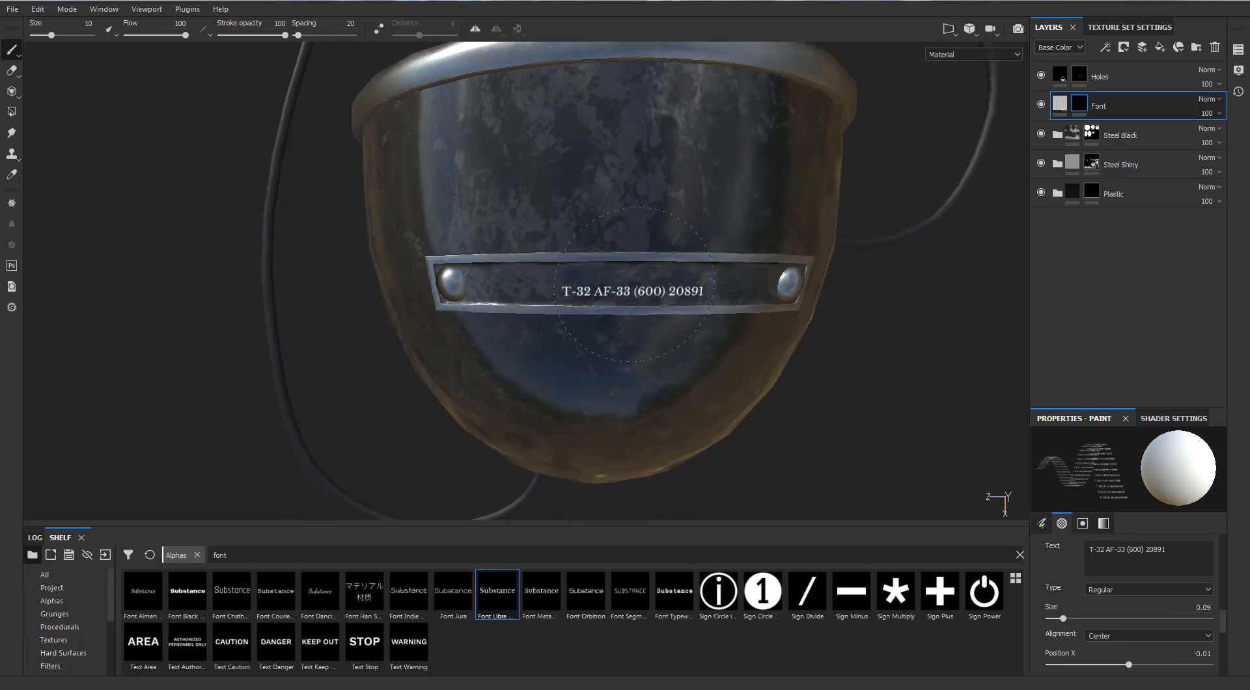
Show the 2D UV view framed on the strap's inner island and enlarge the brush to 24.61.
key(F1)
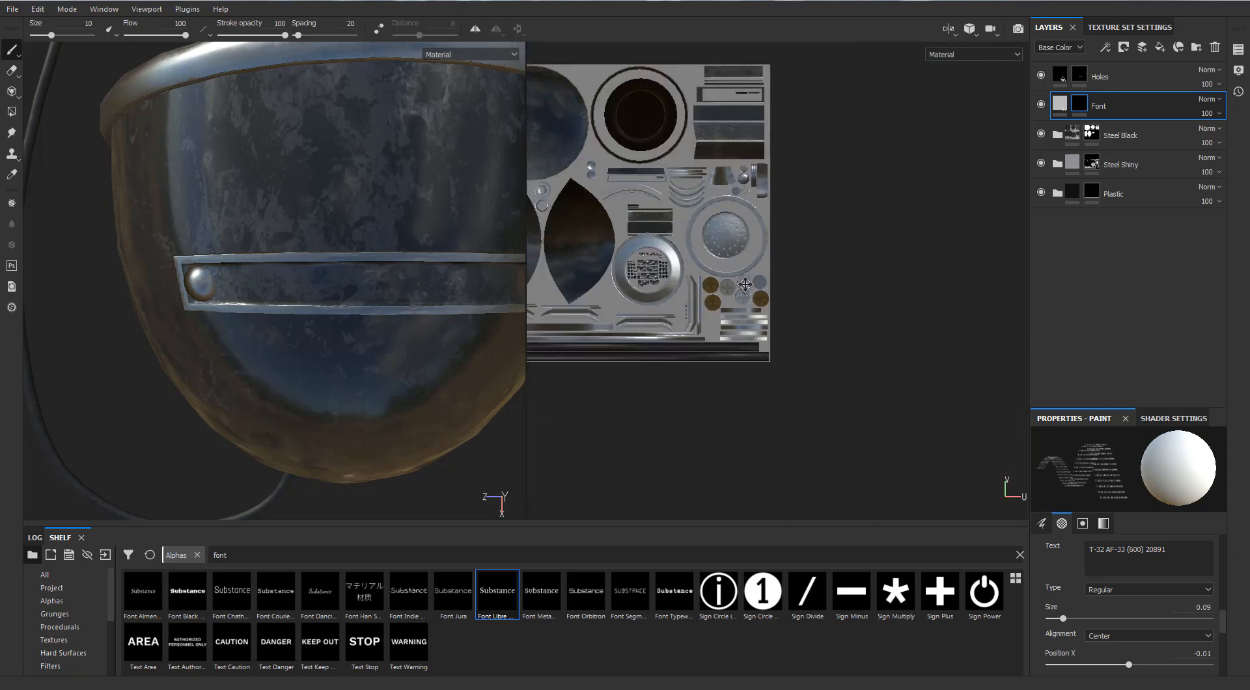
ctrl+right_drag(332, 276, 380, 282)
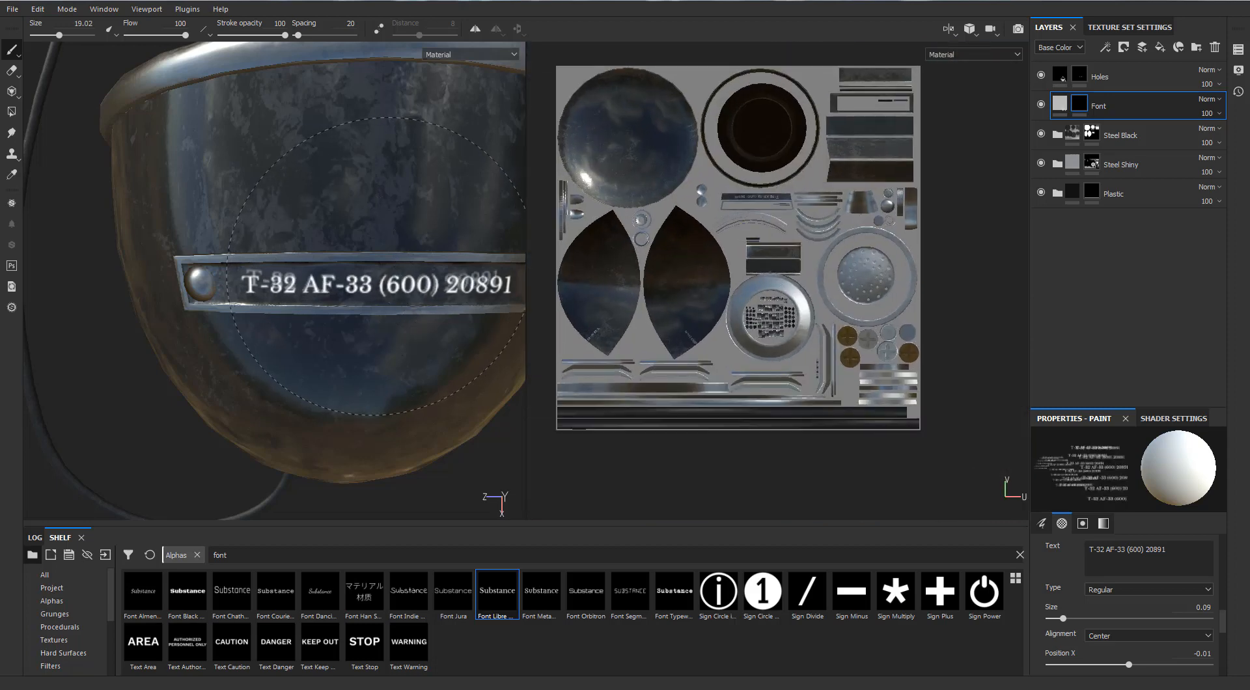
scroll(749, 202, up, 3)
scroll(749, 202, up, 4)
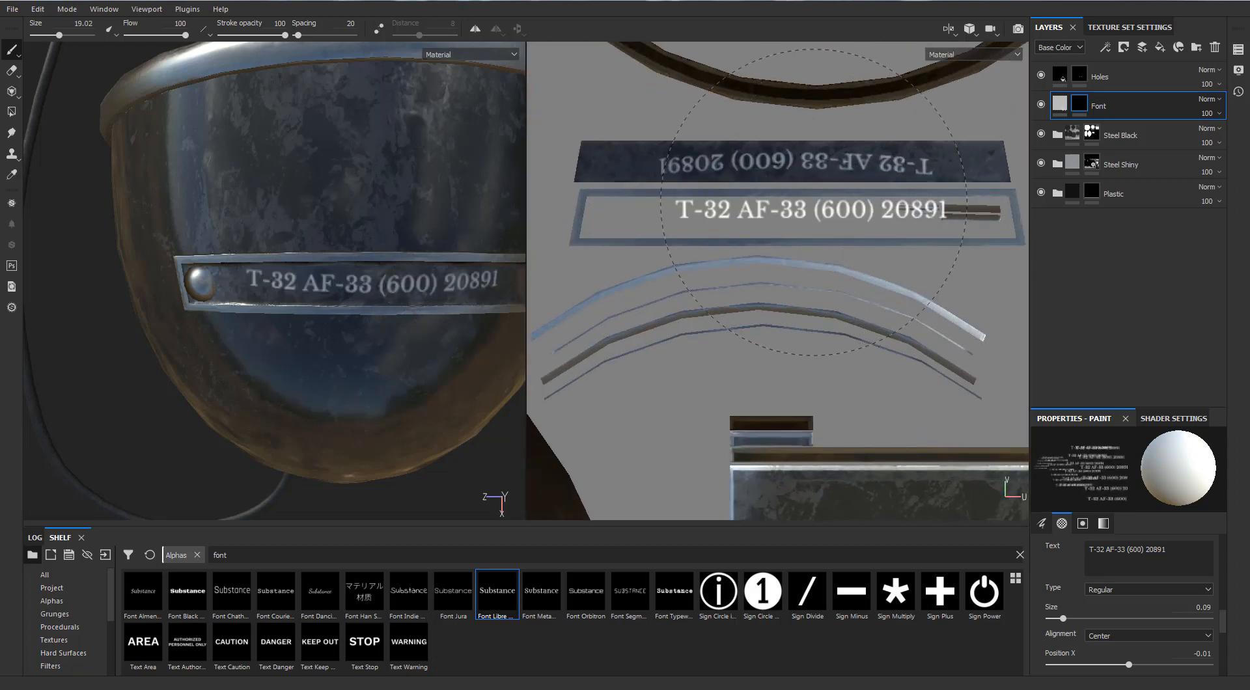
key(F3)
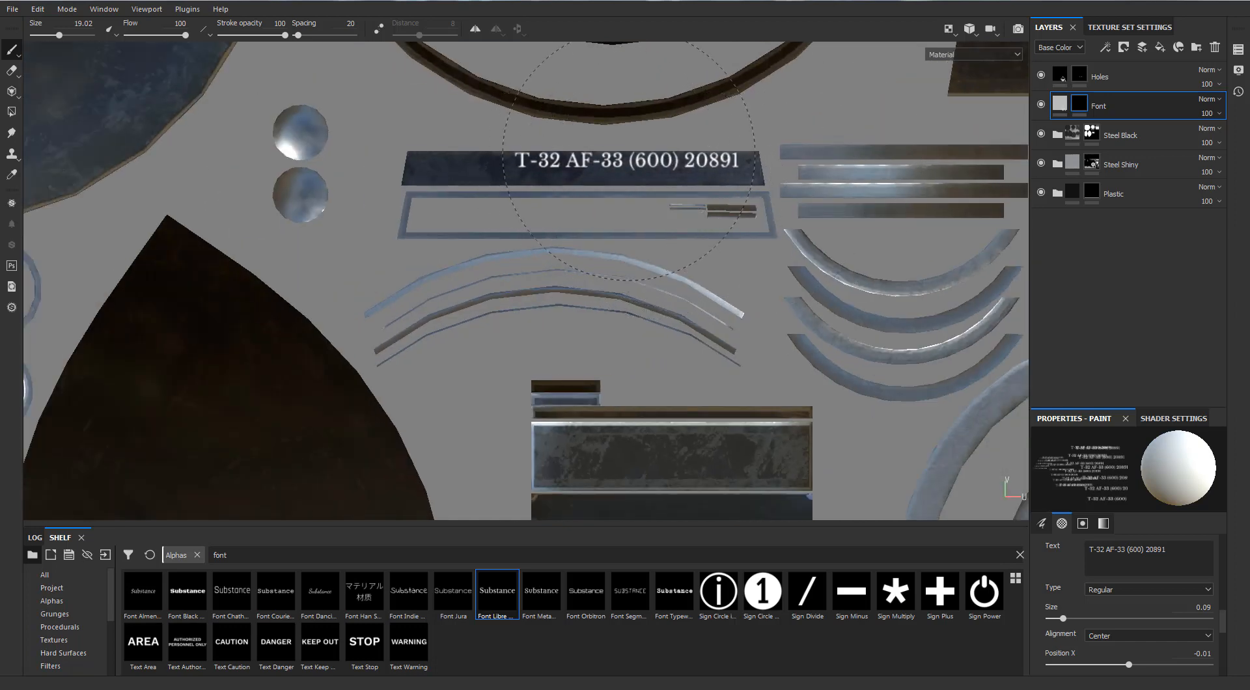
scroll(586, 161, down, 3)
scroll(581, 167, up, 1)
mouse_move(580, 166)
ctrl+right_down()
mouse_move(631, 167)
mouse_move(560, 170)
ctrl+right_up()
scroll(581, 171, up, 2)
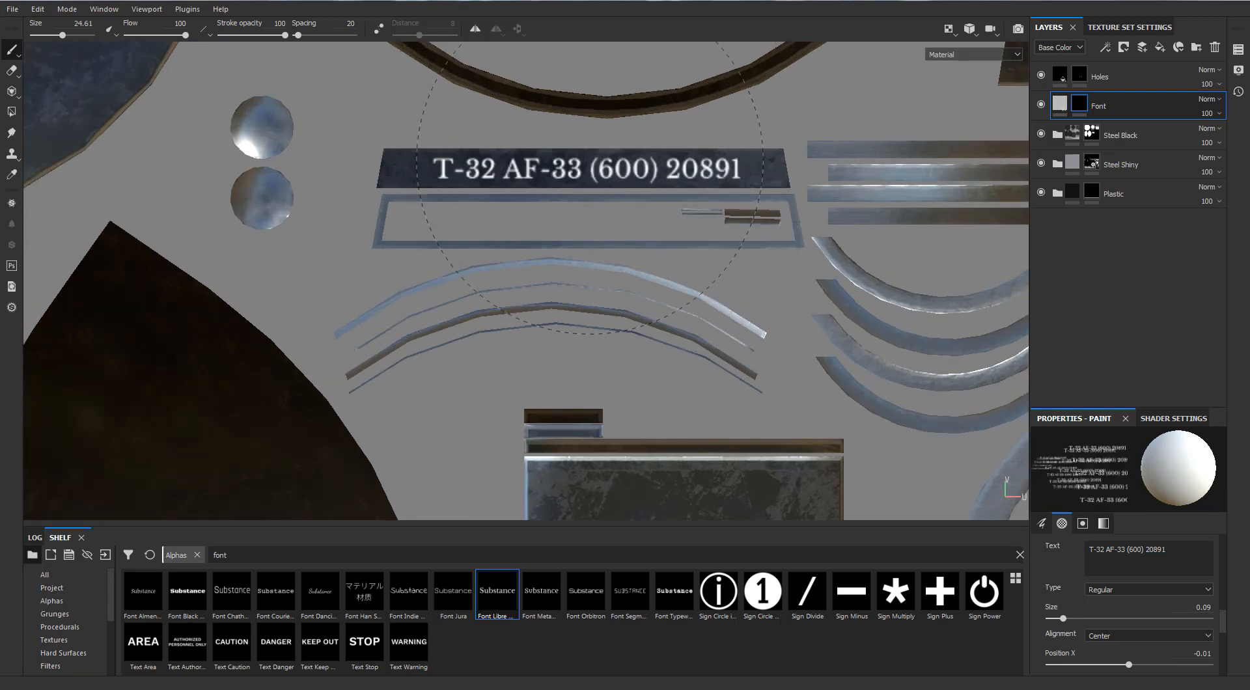
Reduce the brush size to 23 so the text fits inside the strap's island.
right_click(590, 182)
click(675, 236)
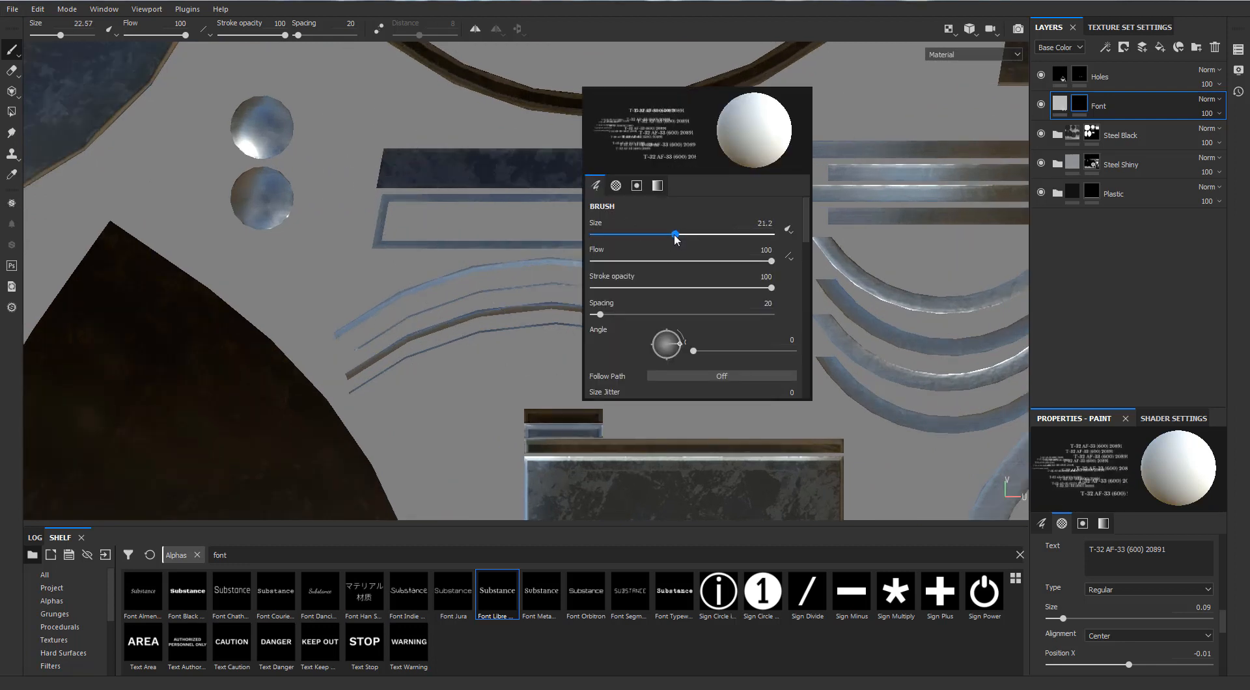
right_click(579, 166)
drag(663, 220, 665, 221)
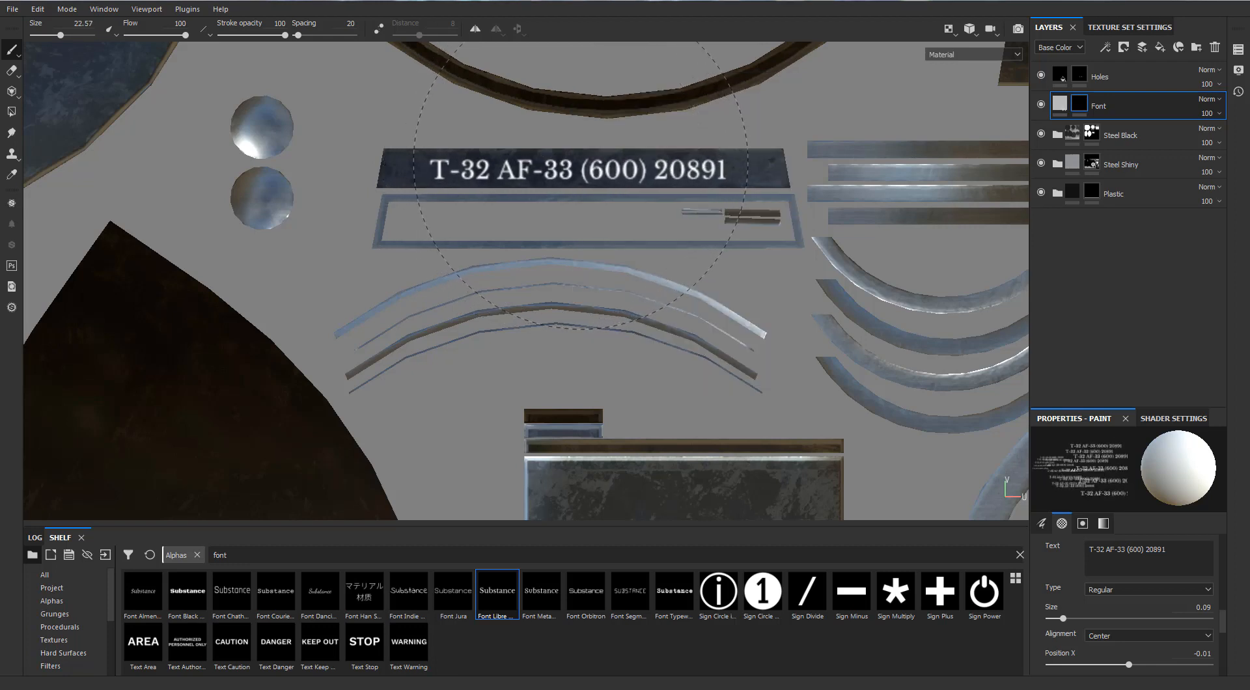
right_click(583, 168)
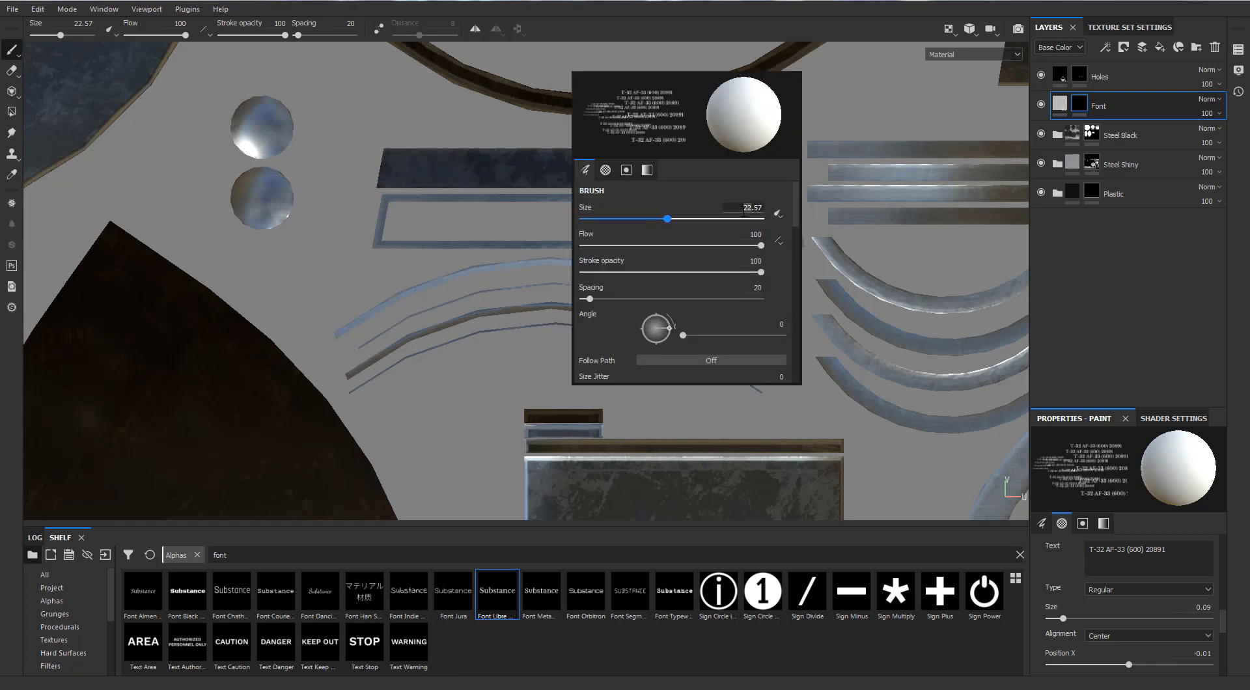
text(23)
key(Return)
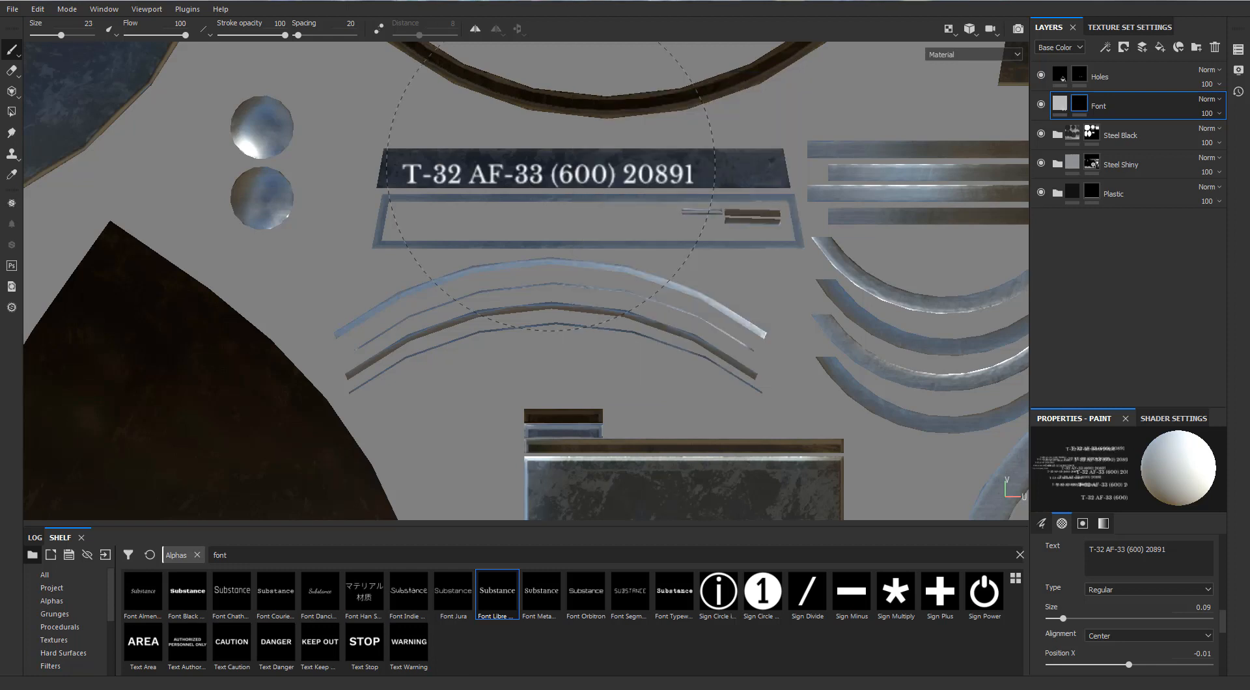
Set the brush angle to 180 and show the 3D and UV views side by side, framed on the strap.
right_click(578, 166)
drag(670, 334, 642, 334)
text(180)
key(Return)
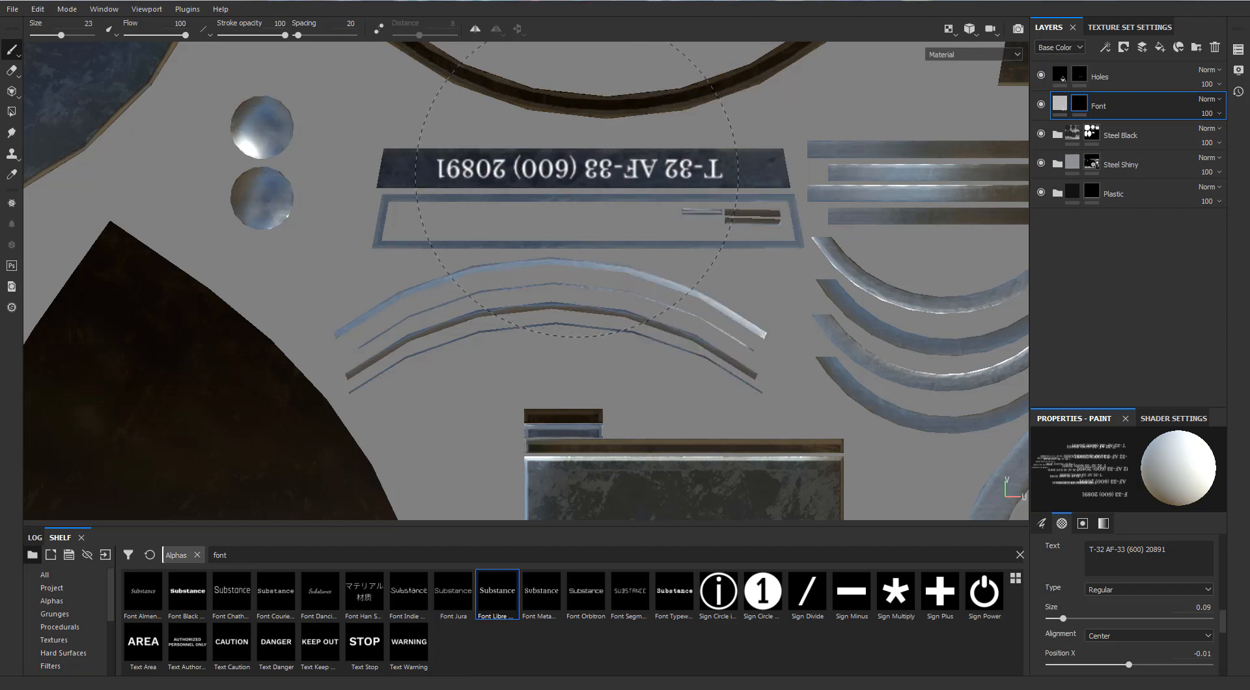
key(F1)
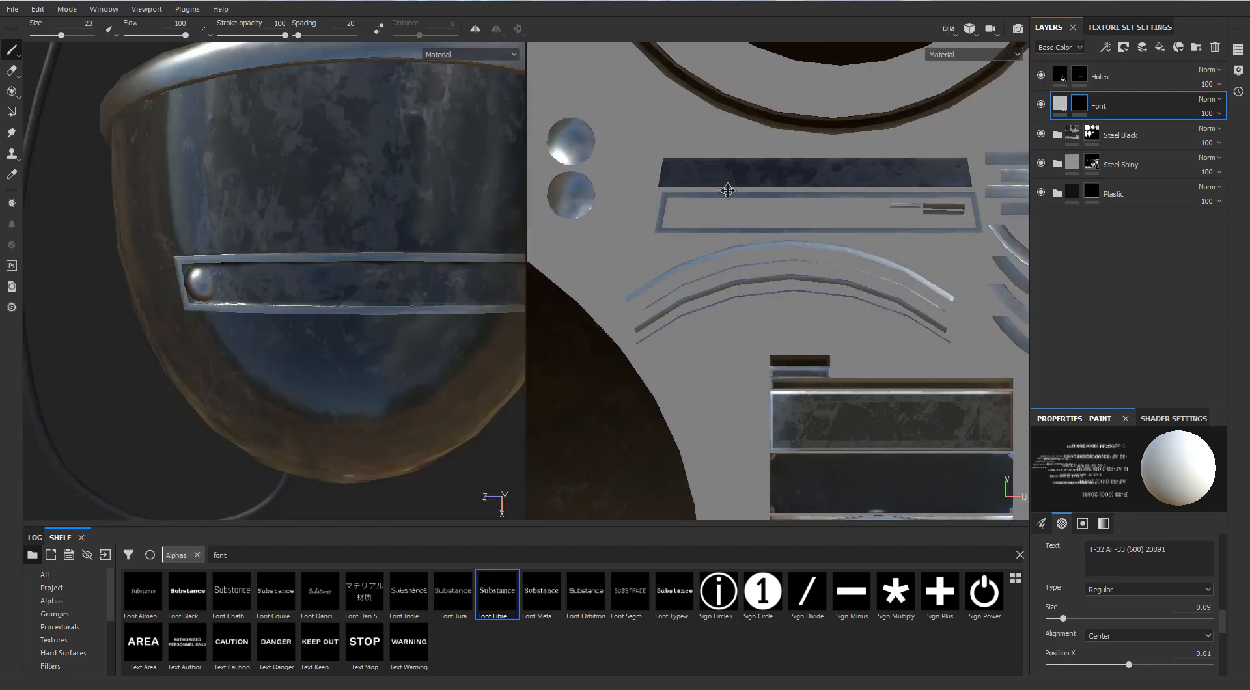
alt+middle_drag(323, 256, 258, 255)
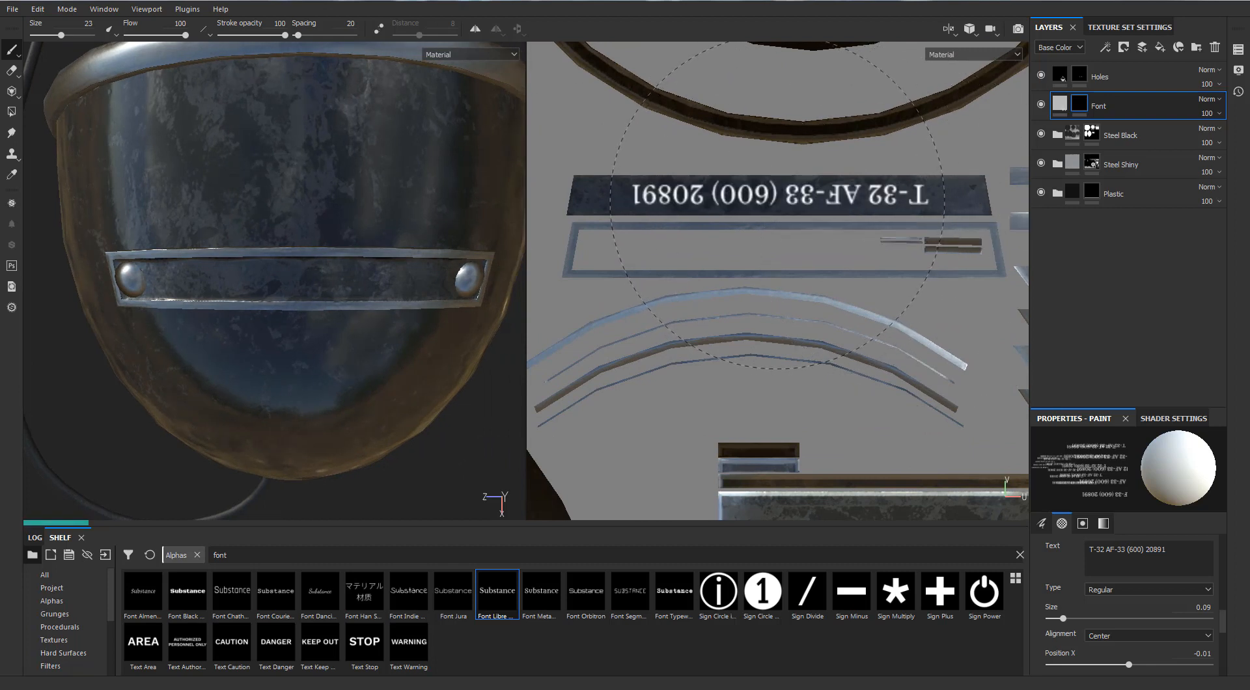
Try to stamp the full serial text onto the strap's island in the UV view, and undo the stamp.
click(775, 205)
mouse_move(312, 252)
alt+mouse_down()
mouse_move(313, 225)
mouse_move(279, 255)
mouse_move(301, 271)
mouse_move(265, 273)
mouse_move(286, 266)
alt+mouse_up()
key(ctrl+z)
Reset the brush angle to 0 and reduce the brush size to 22 to fit the text between the strap's rivets in 3D.
right_click(392, 340)
drag(348, 443, 376, 446)
alt+drag(308, 259, 316, 251)
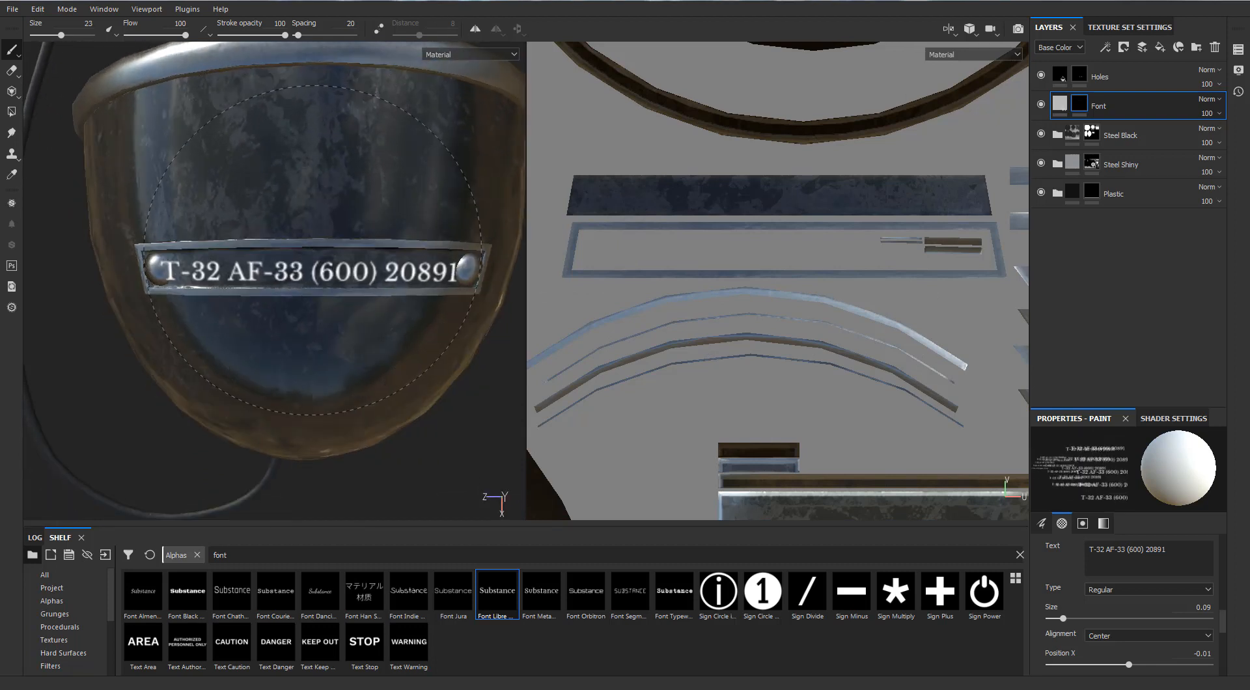
right_click(315, 244)
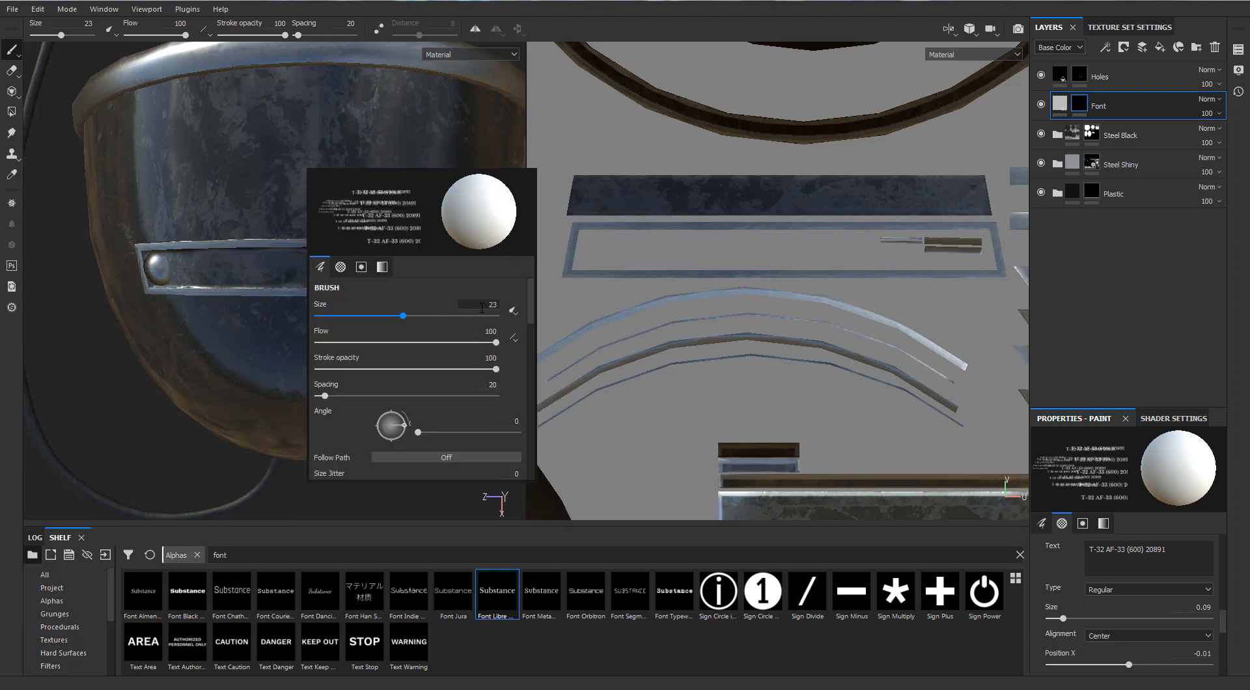
key(Return)
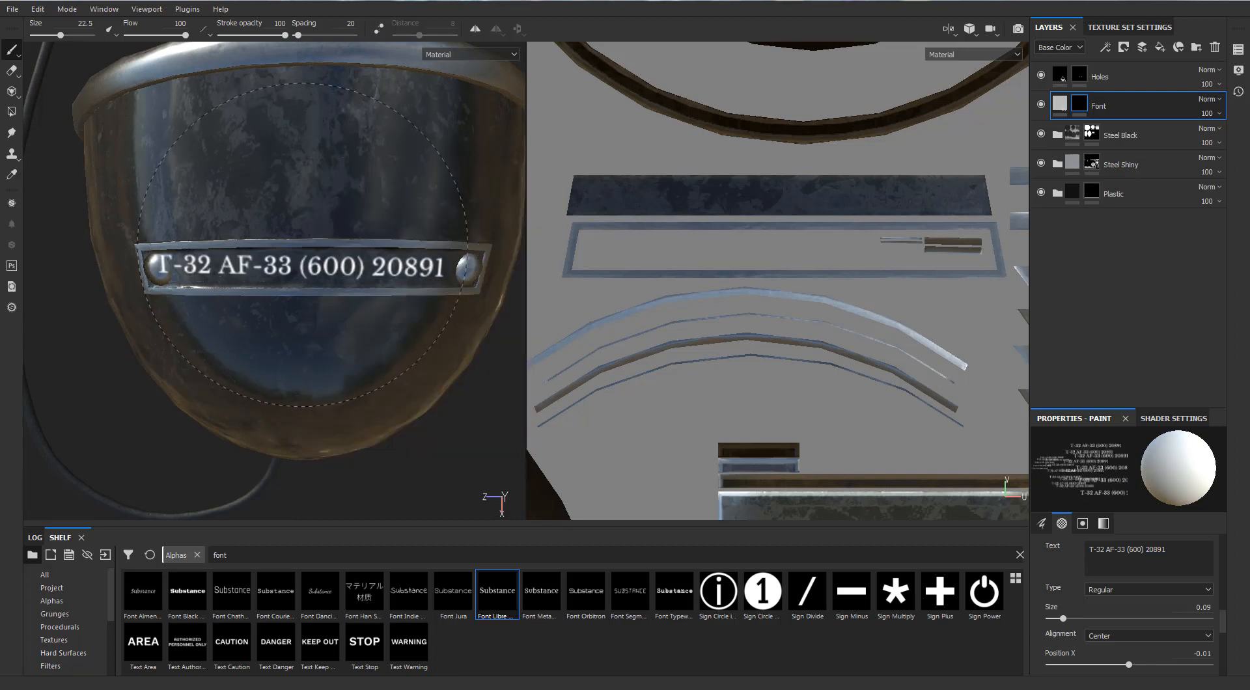
right_click(315, 266)
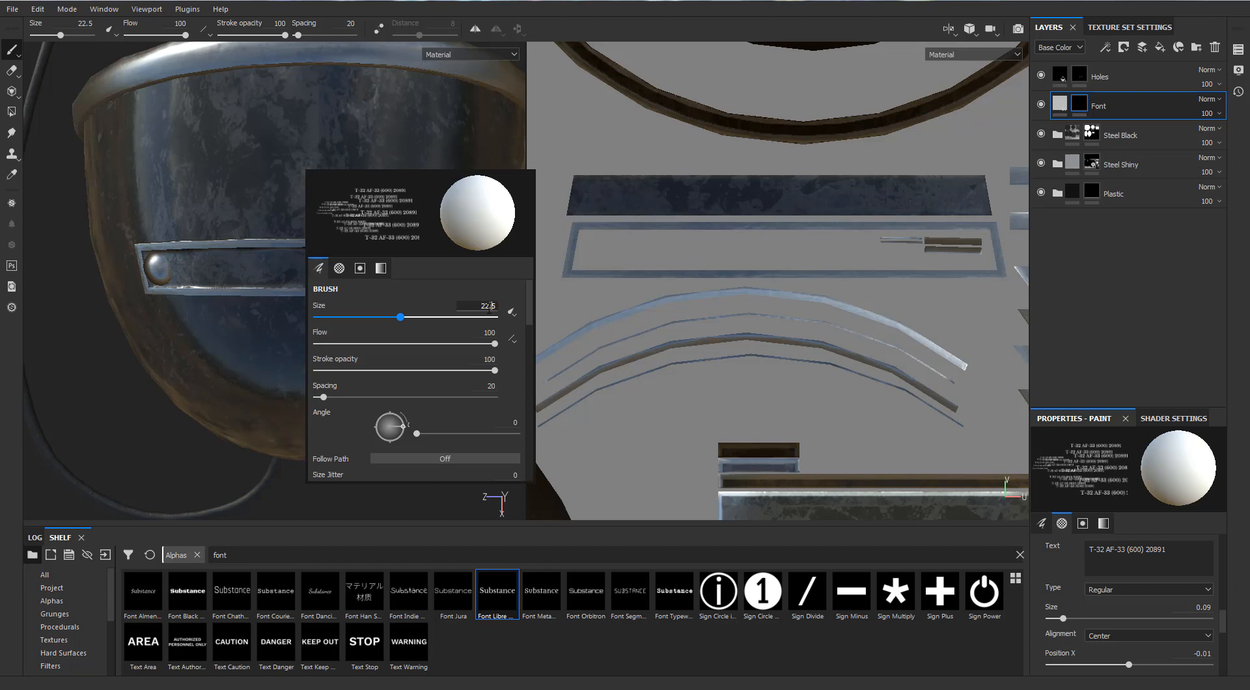
key(Return)
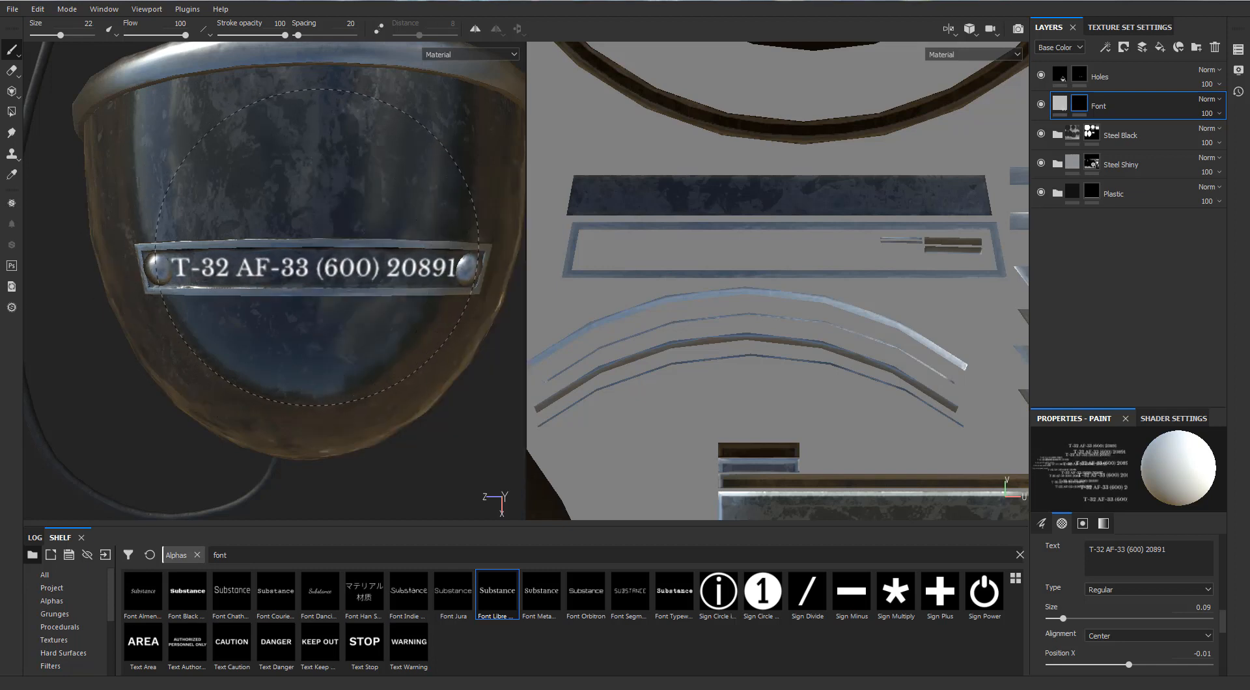
Shorten the font alpha's text to "T-32".
alt+drag(327, 255, 273, 292)
scroll(322, 255, up, 2)
scroll(320, 225, up, 1)
scroll(280, 291, down, 3)
scroll(273, 292, up, 2)
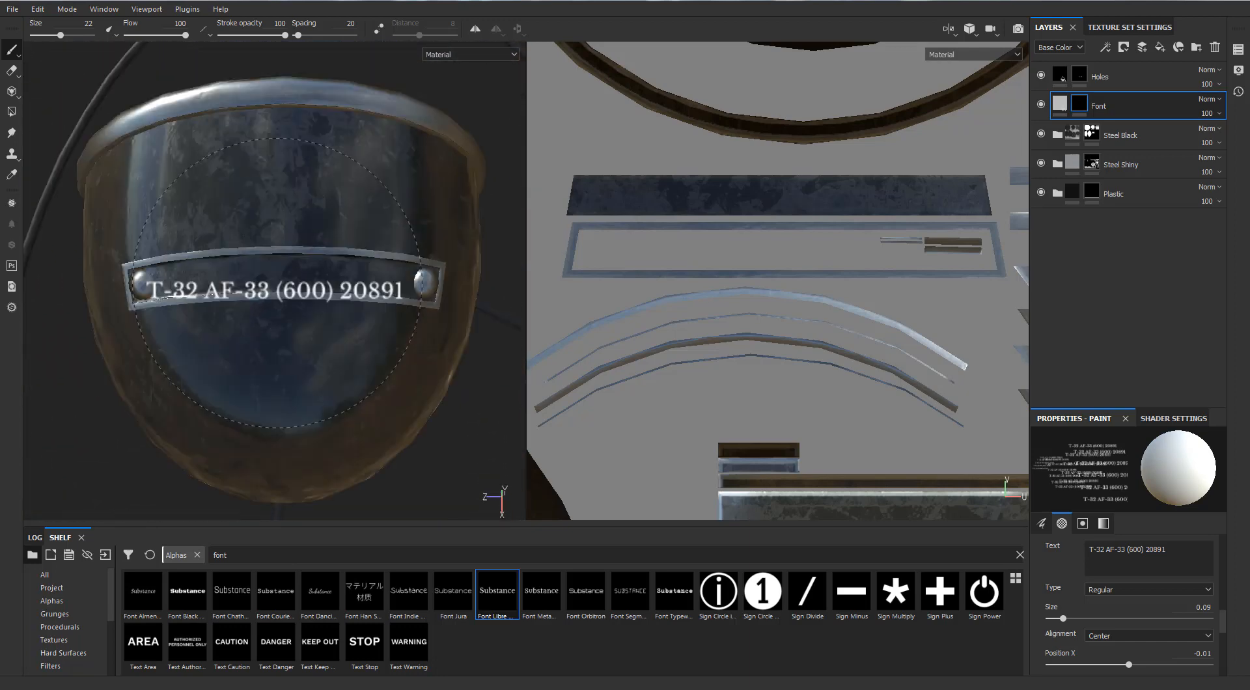
right_click(1111, 551)
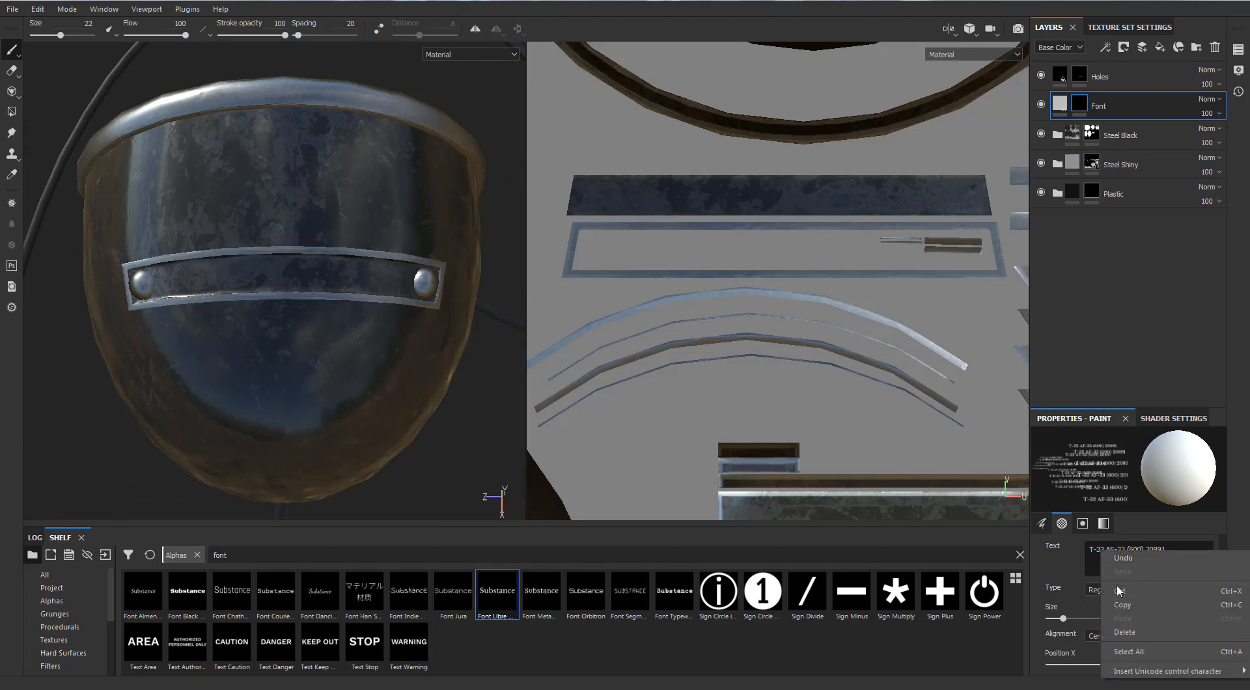
click(1116, 586)
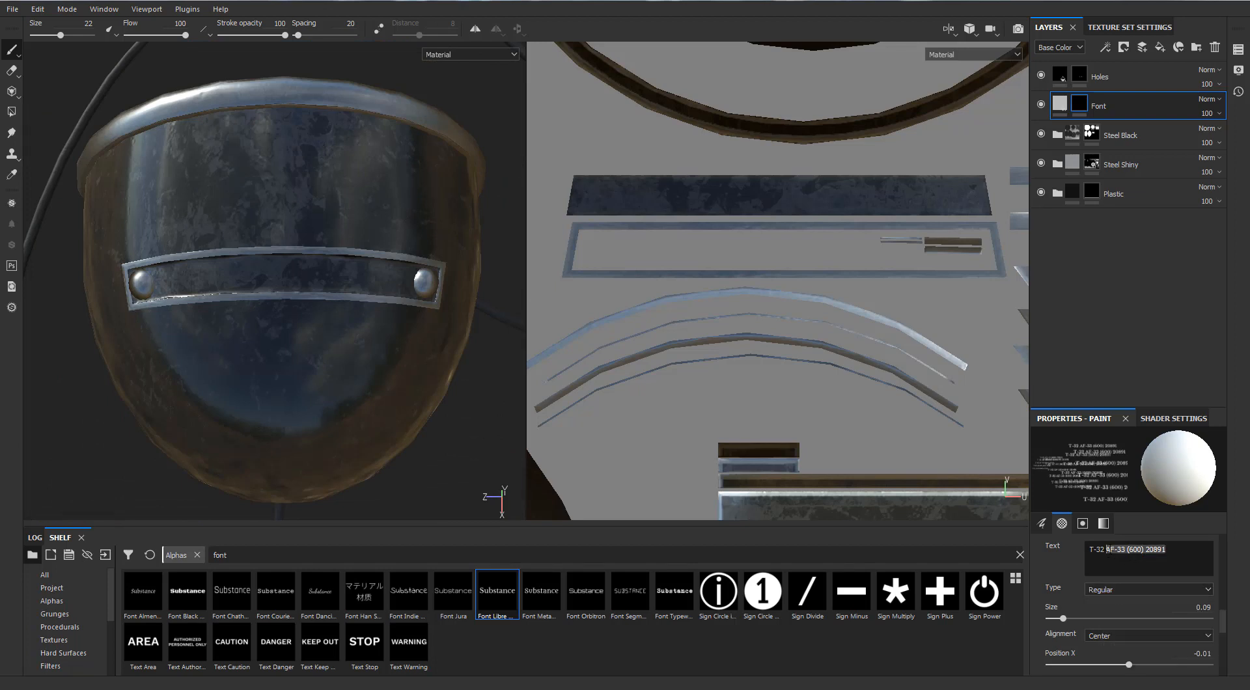
right_click(1106, 550)
click(1125, 593)
key(BackSpace)
Adjust the brush angle until the text runs parallel to the strap, and stamp "T-32" beside the strap's left rivet in 3D.
alt+middle_drag(229, 345, 281, 371)
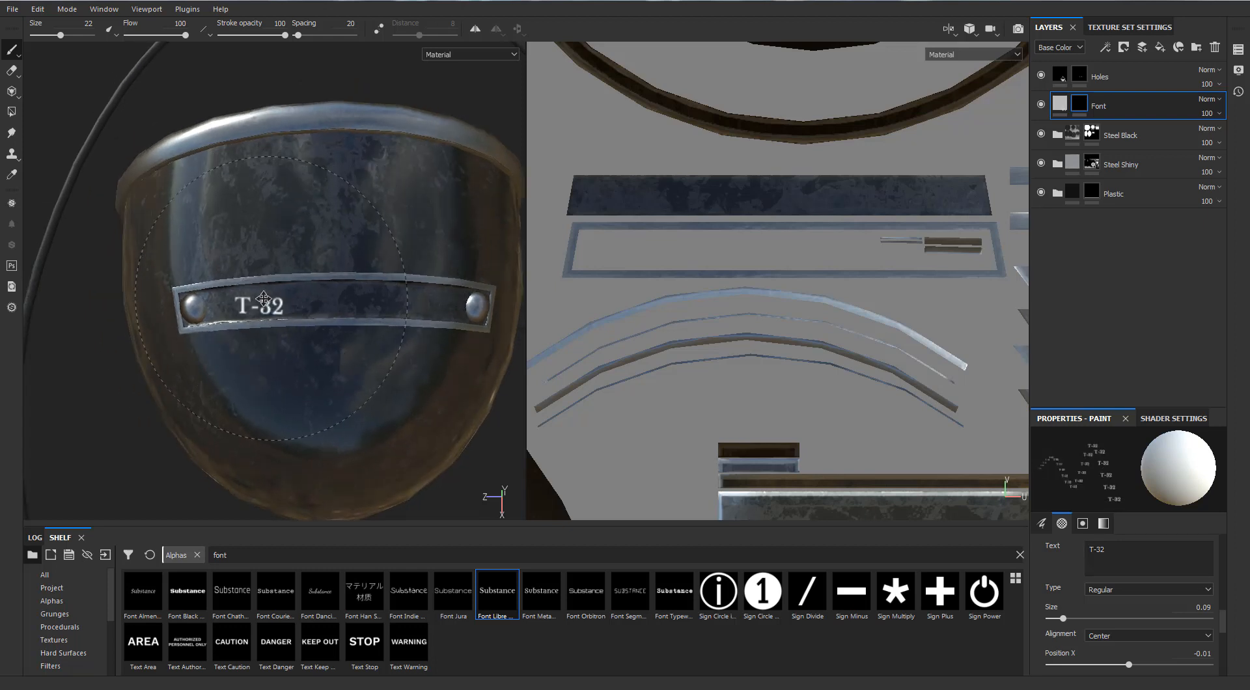
alt+middle_drag(263, 299, 290, 304)
scroll(291, 313, up, 2)
alt+drag(290, 298, 247, 327)
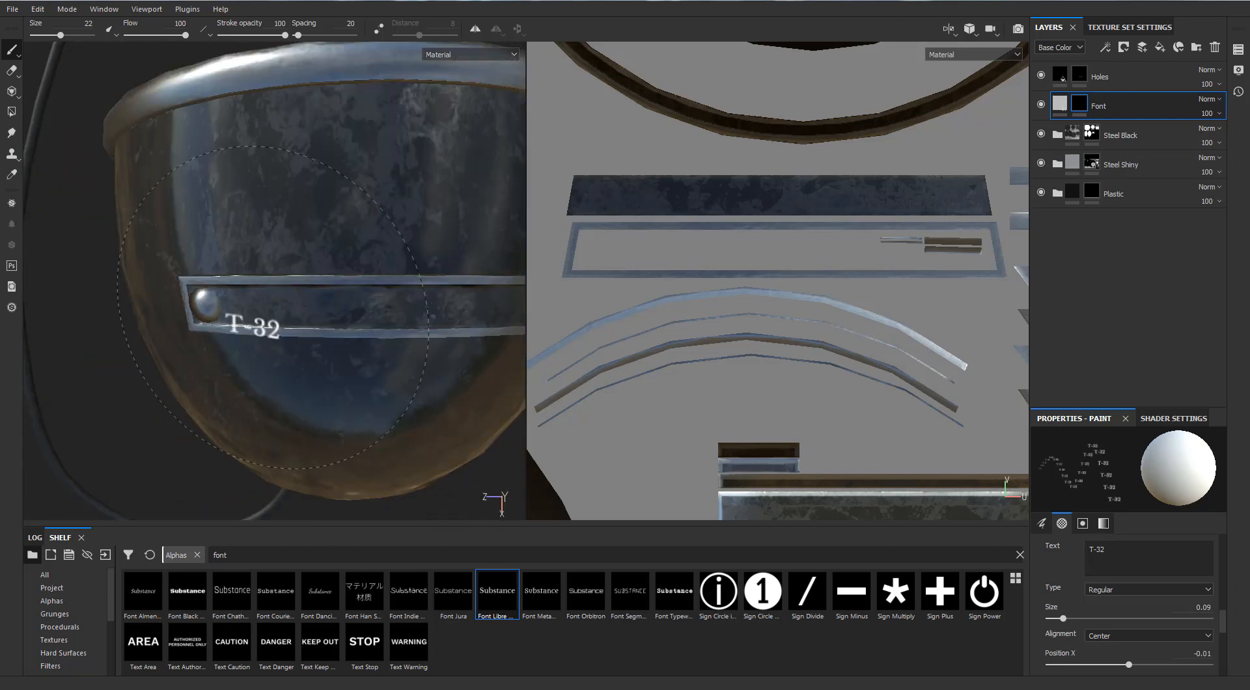
right_click(262, 307)
drag(348, 469, 340, 471)
right_click(255, 302)
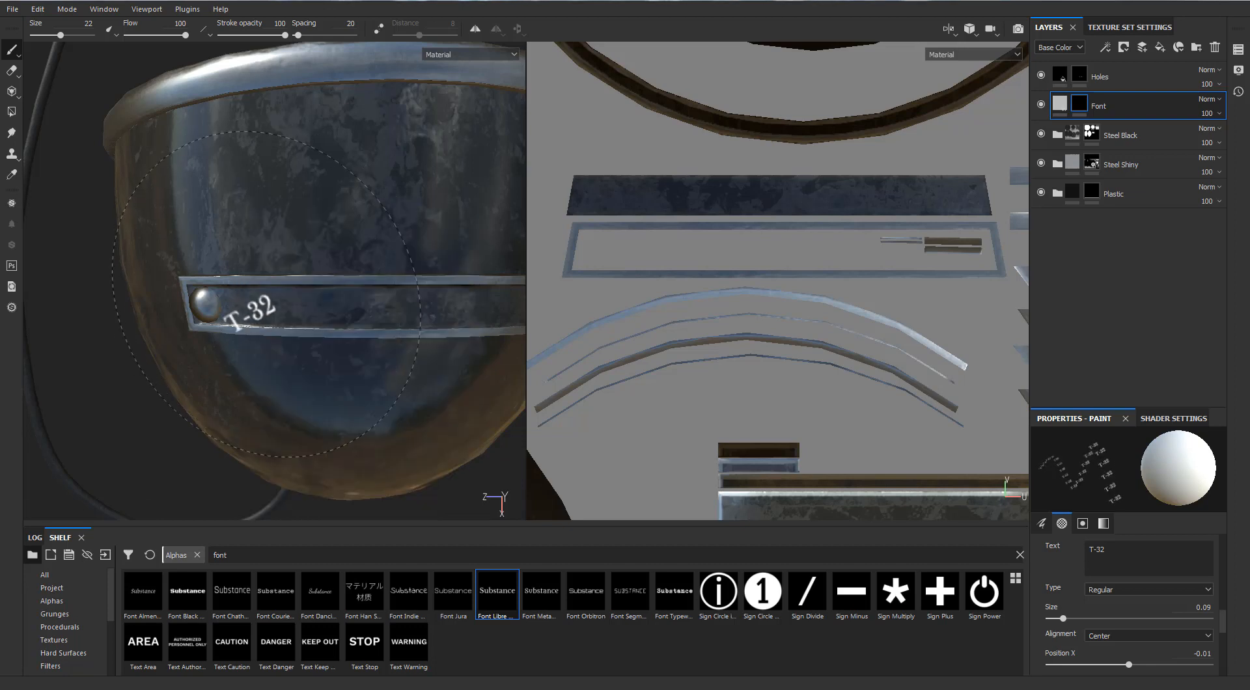
right_click(262, 307)
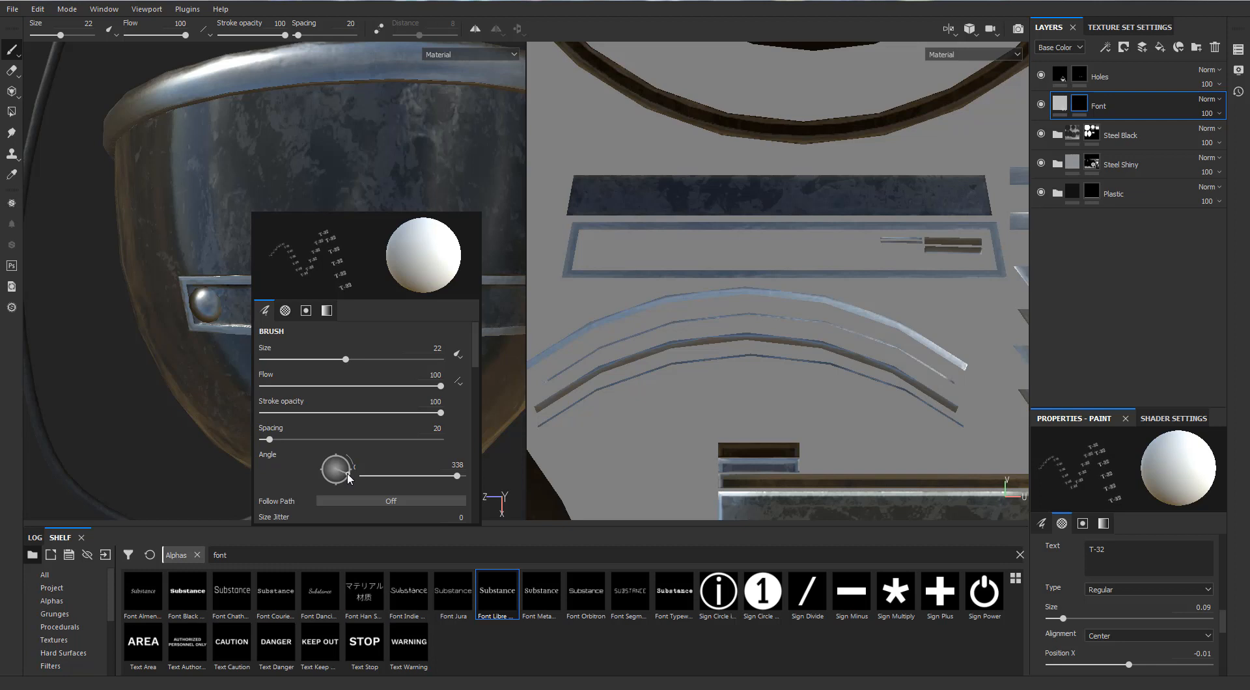
drag(347, 475, 349, 472)
right_click(267, 292)
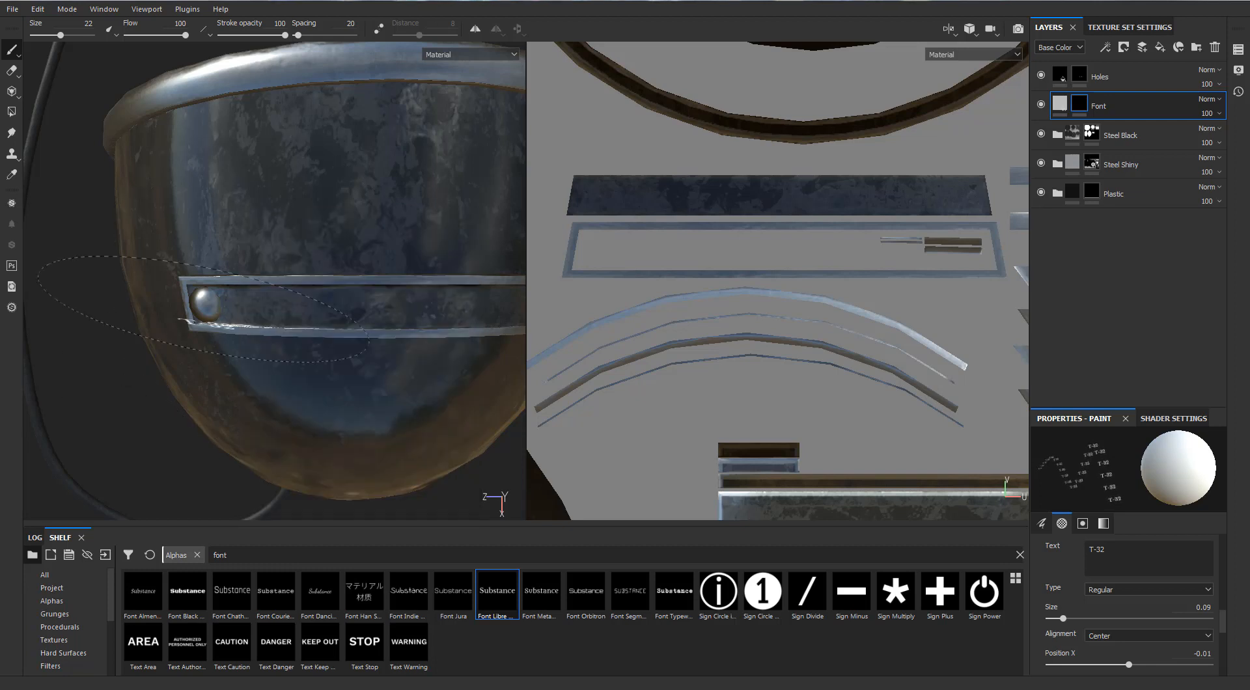
right_click(274, 287)
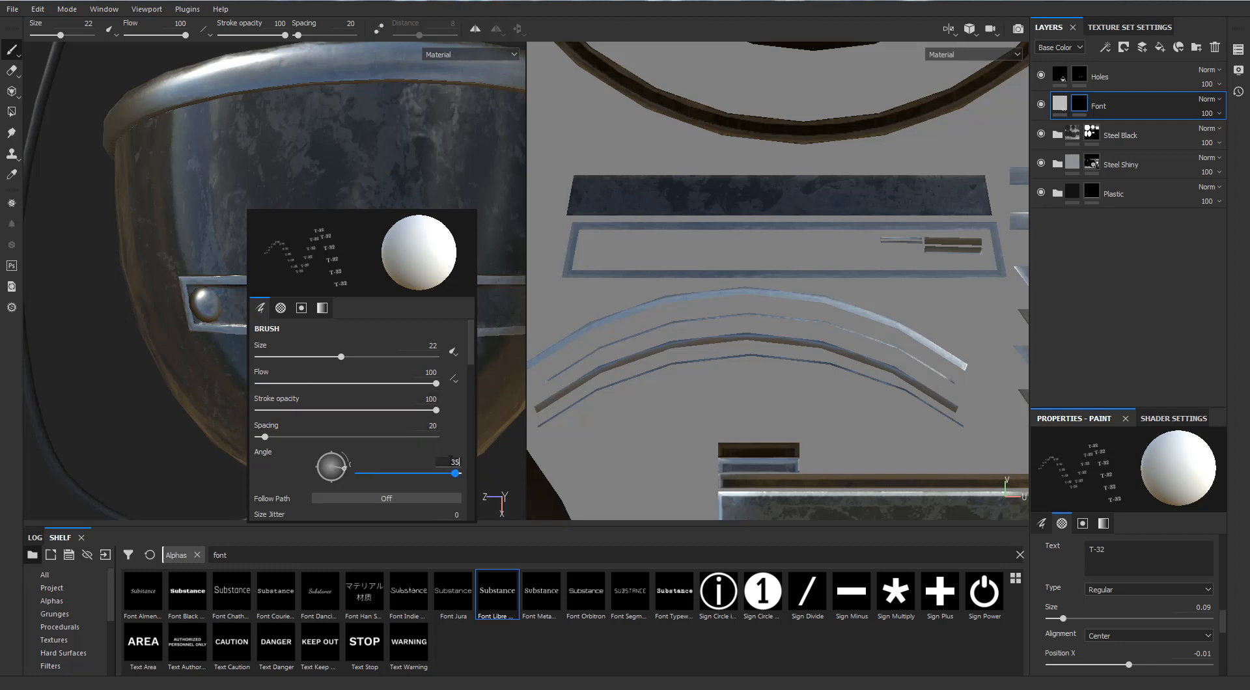
click(277, 276)
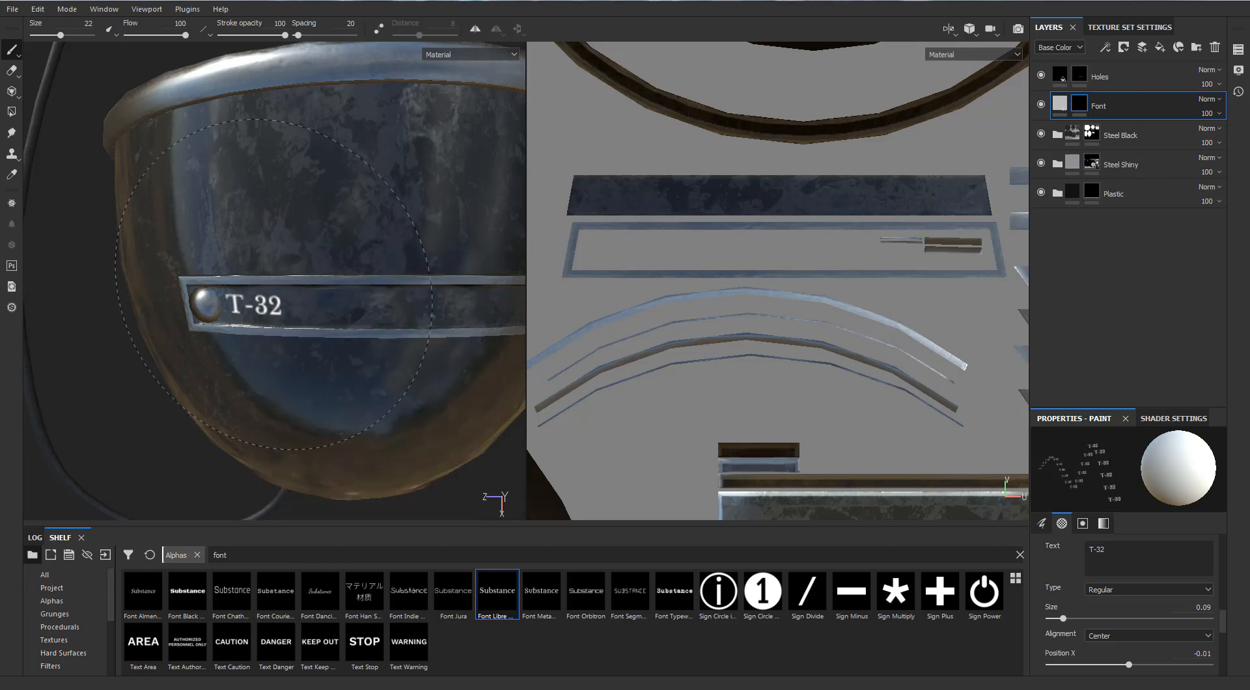
click(274, 285)
Change the font alpha's text to "AF-33", set the brush angle to 360, and stamp it on the strap after "T-32".
alt+drag(284, 377, 247, 333)
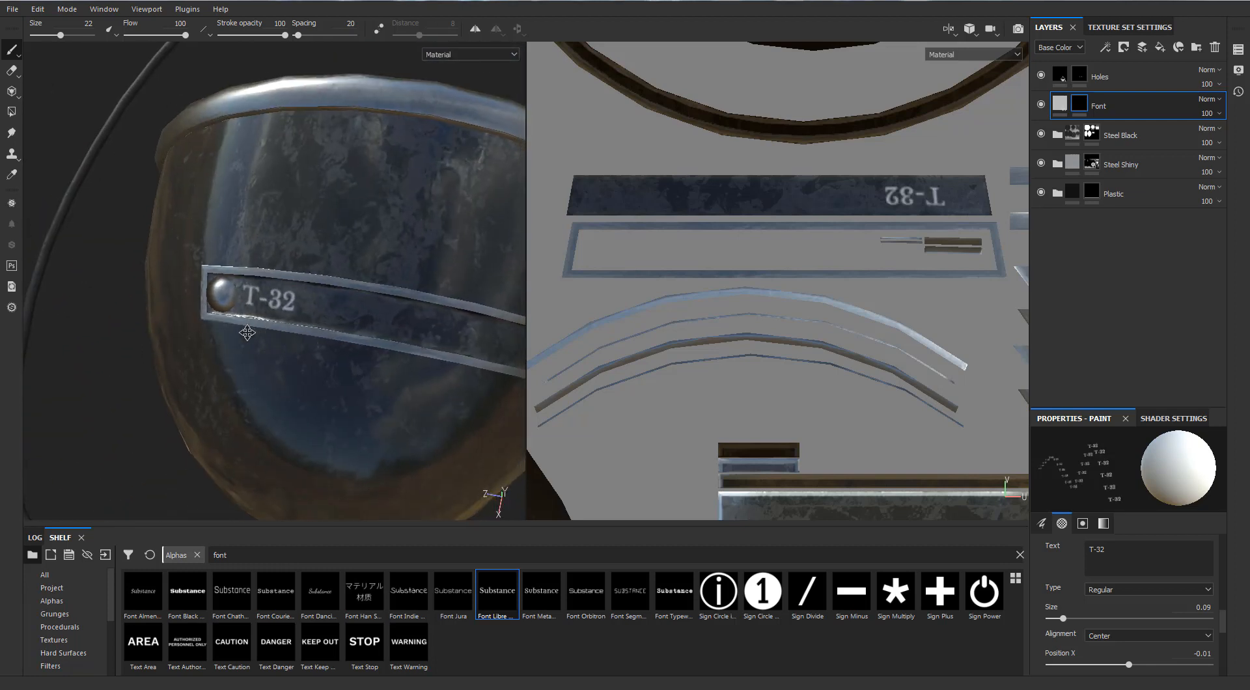
alt+middle_drag(247, 333, 184, 335)
drag(1127, 551, 1063, 550)
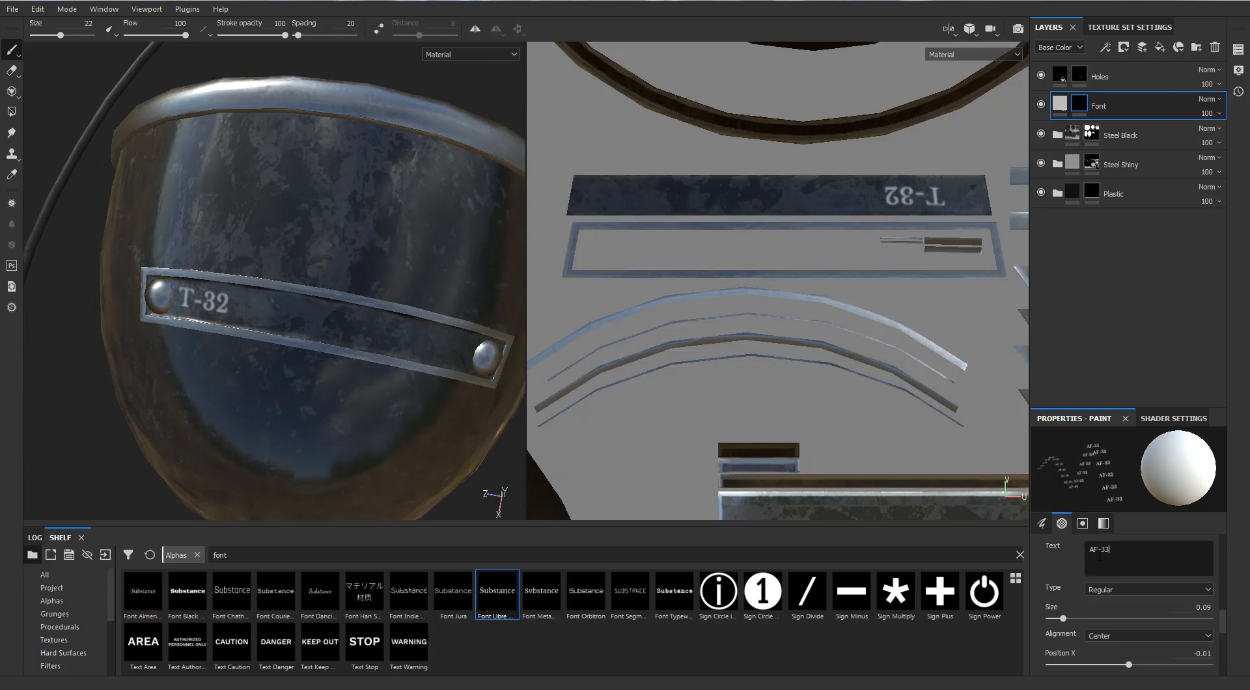
mouse_move(257, 324)
alt+mouse_down()
mouse_move(332, 346)
mouse_move(315, 315)
alt+mouse_up()
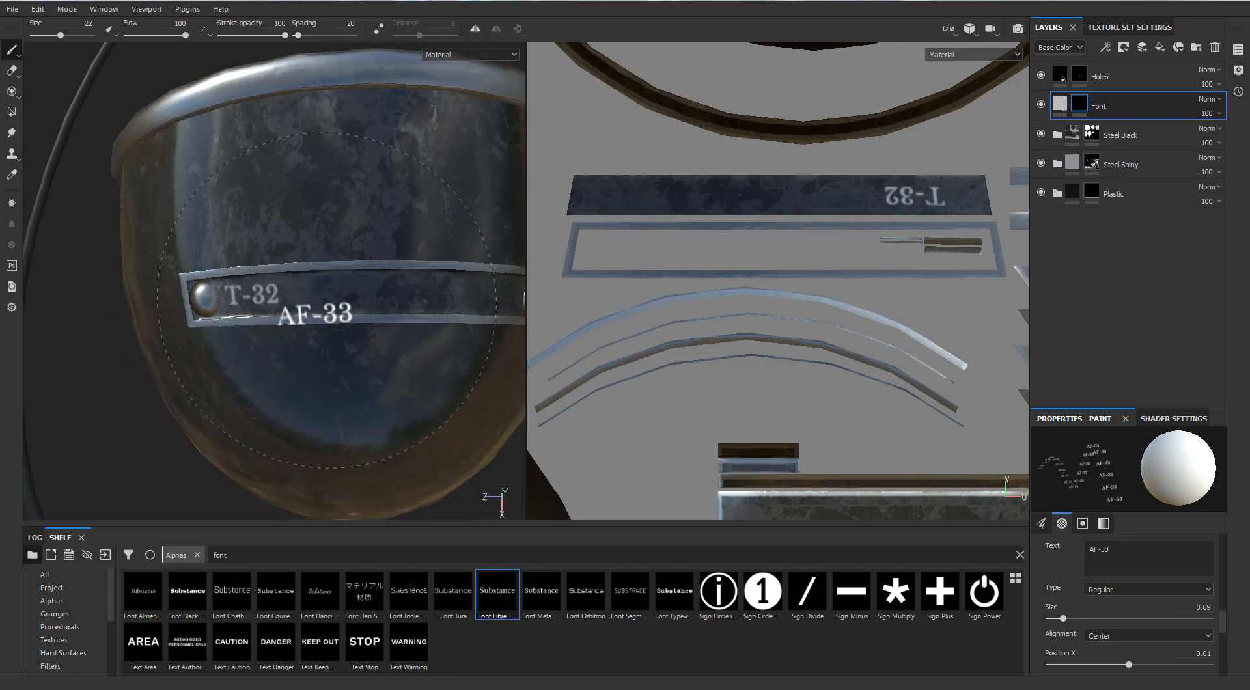
right_click(334, 293)
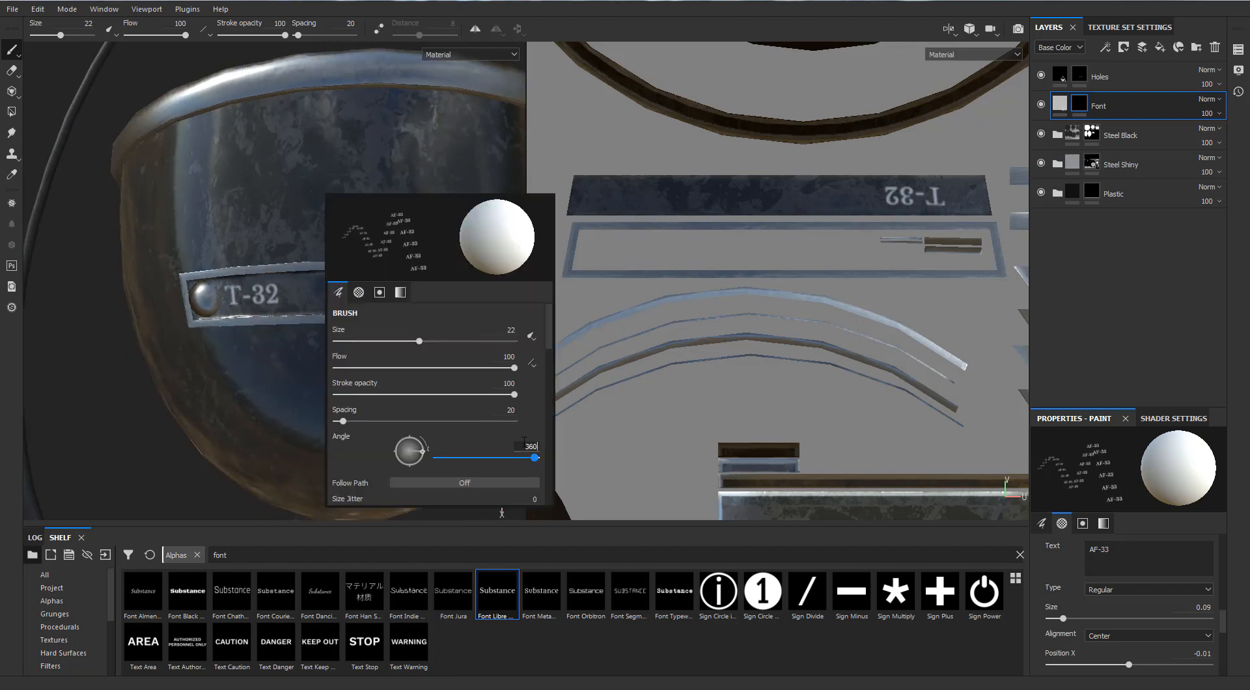
click(334, 290)
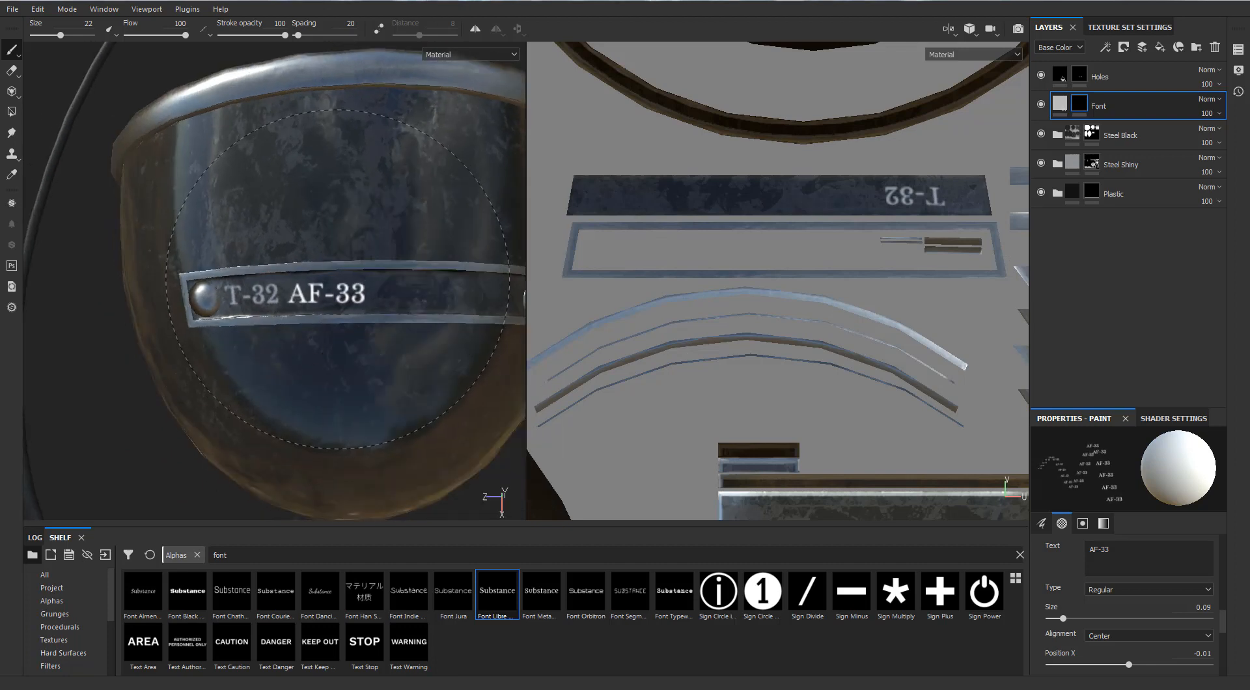
click(340, 279)
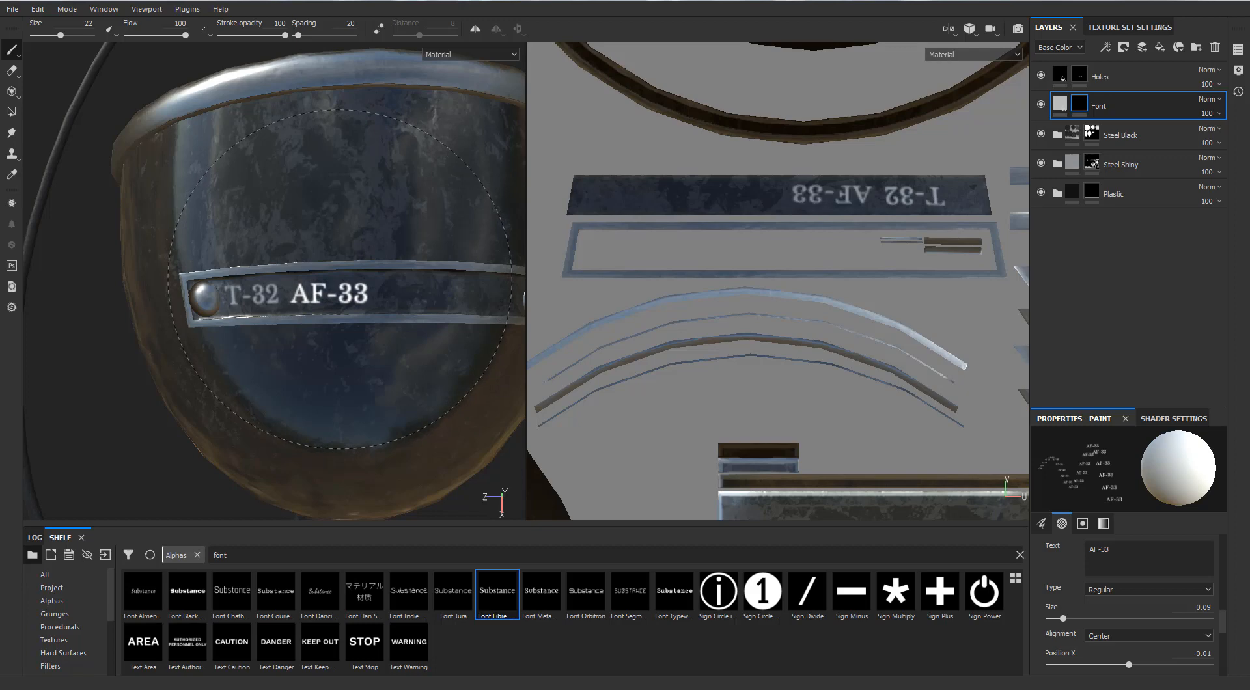
Set the brush angle to 2, change the alpha's text to "(600)", and stamp it on the strap after "AF-33".
mouse_move(339, 279)
alt+mouse_down()
mouse_move(474, 315)
mouse_move(281, 365)
mouse_move(308, 389)
mouse_move(316, 377)
alt+mouse_up()
alt+middle_drag(317, 375, 258, 370)
alt+drag(294, 335, 308, 364)
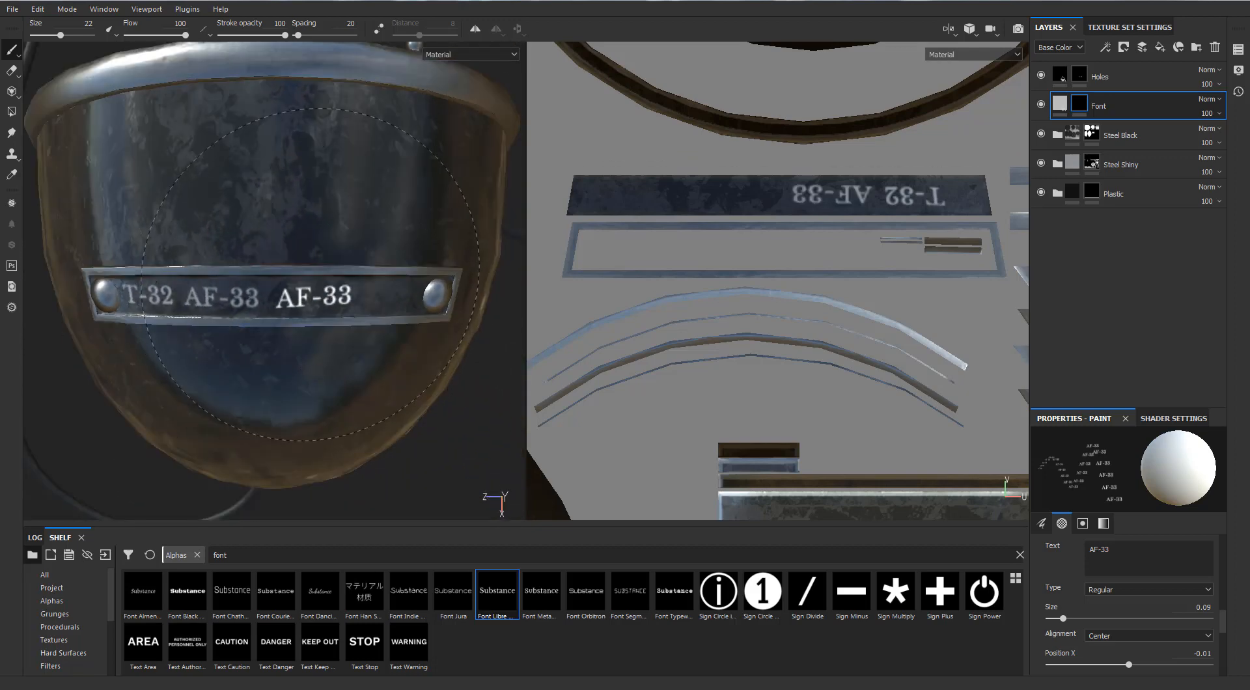
right_click(326, 291)
text(2)
key(Return)
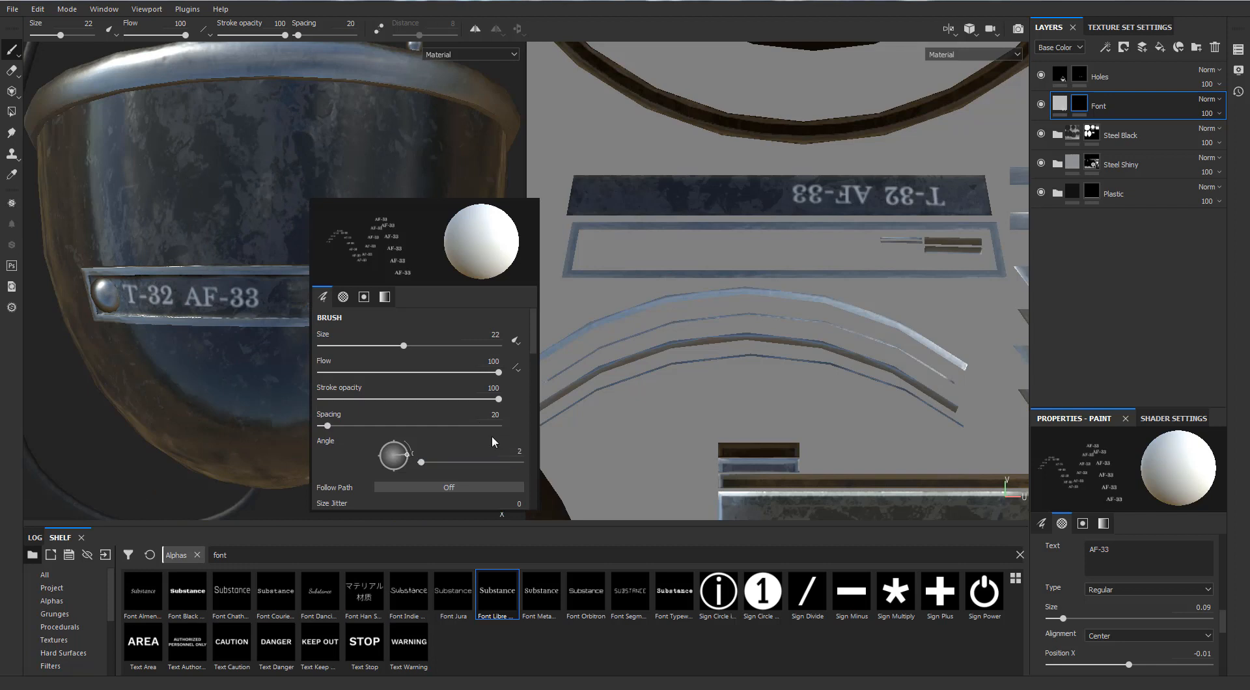
drag(1116, 550, 1087, 552)
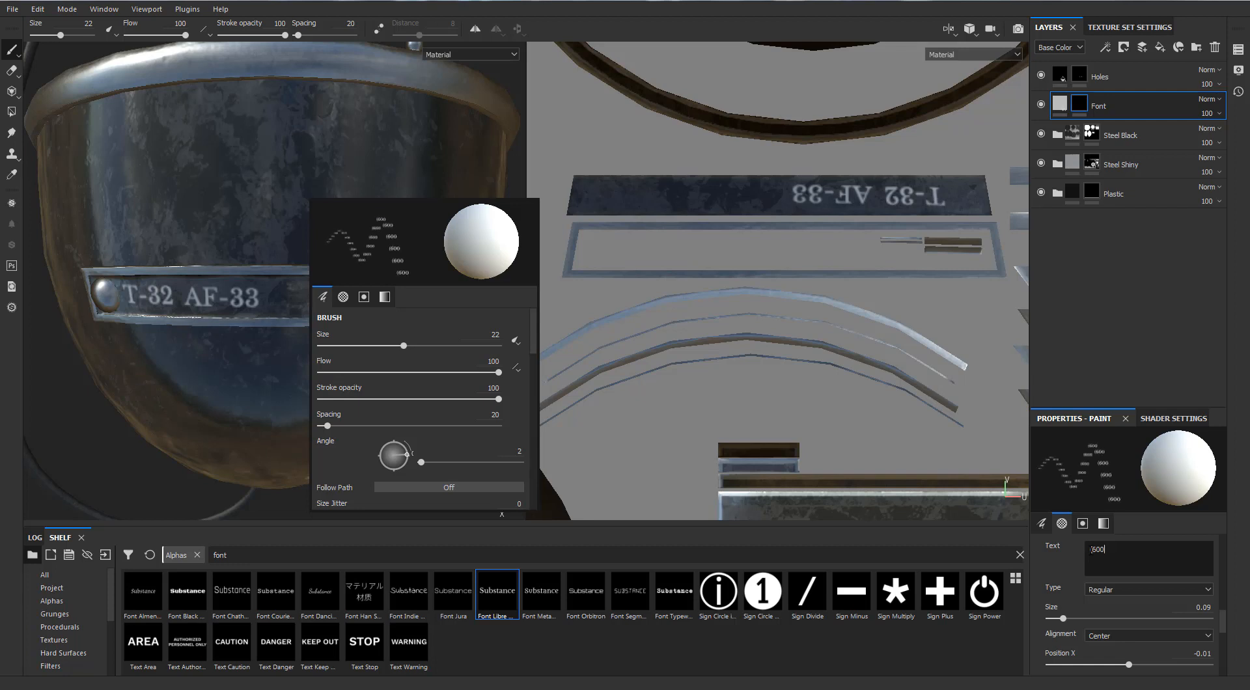
click(281, 298)
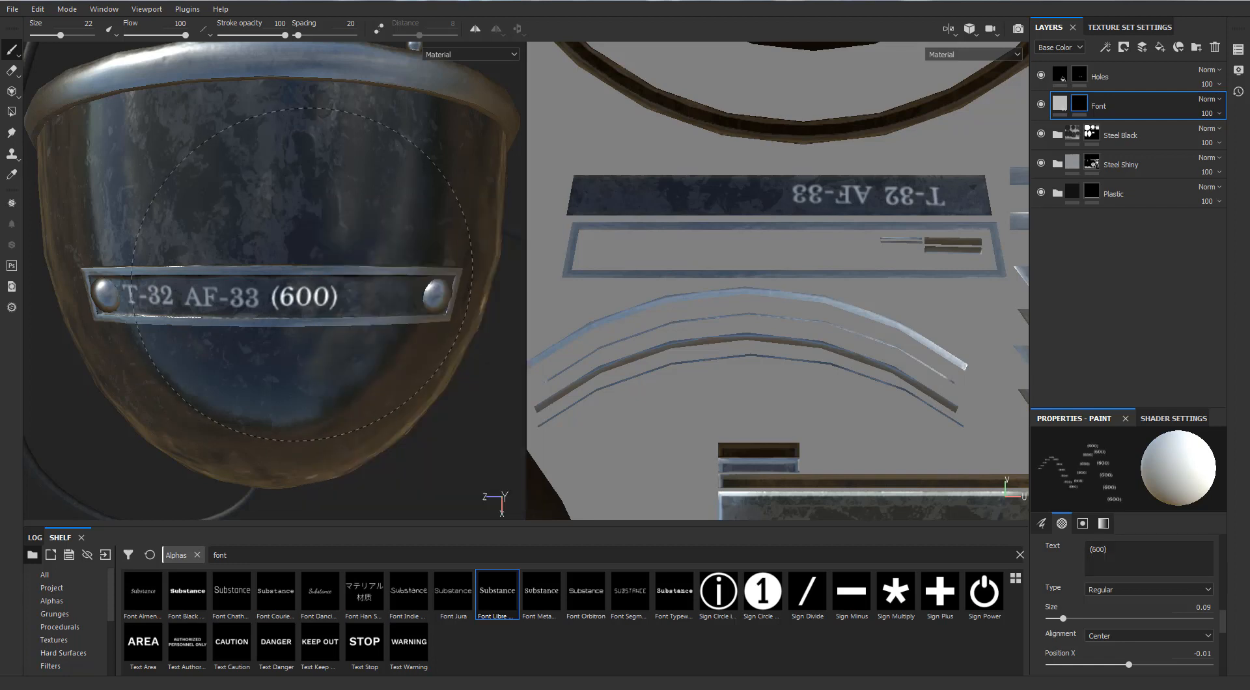
click(303, 273)
Set the brush angle to 5, change the alpha's text to "20891", and stamp it before the strap's right rivet.
mouse_move(341, 361)
alt+mouse_down()
mouse_move(380, 326)
mouse_move(357, 310)
alt+mouse_up()
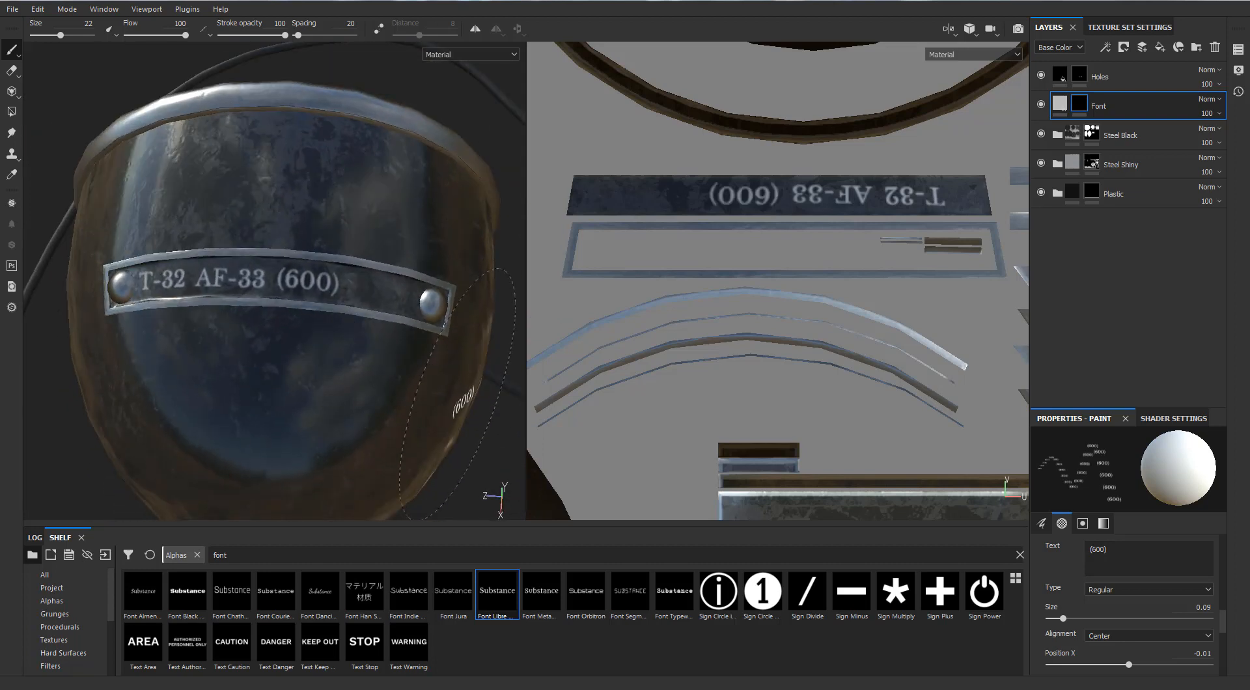
right_click(291, 271)
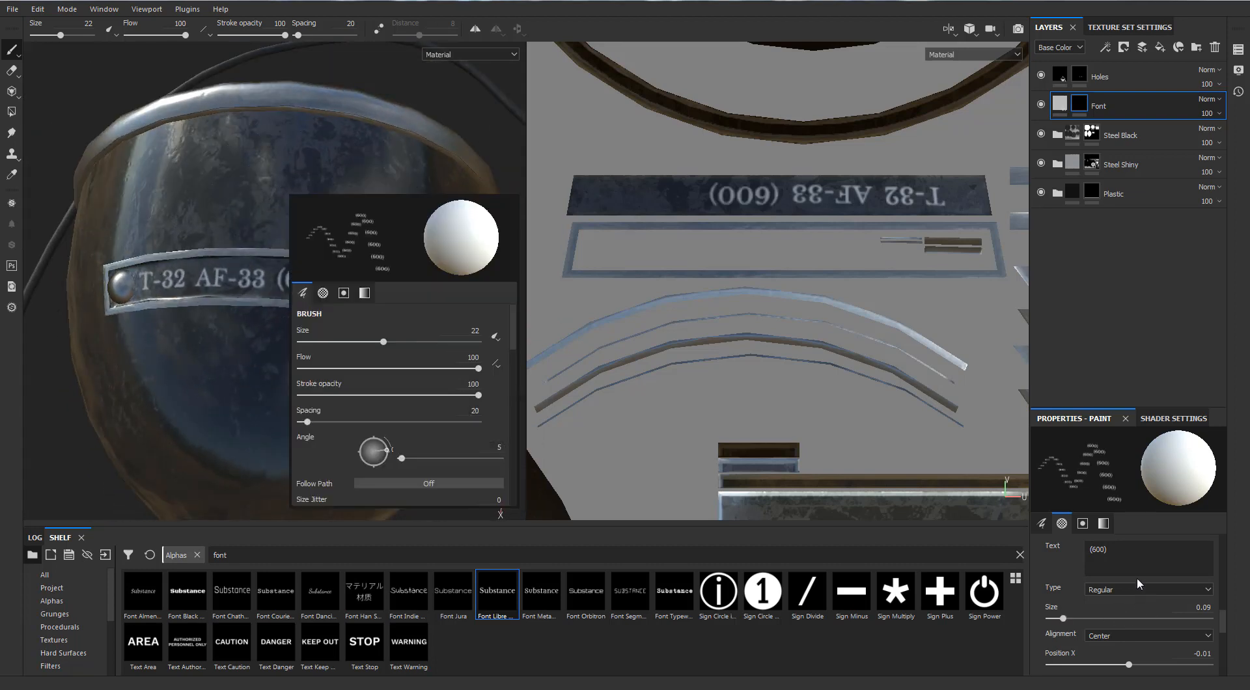
drag(1131, 560, 1087, 552)
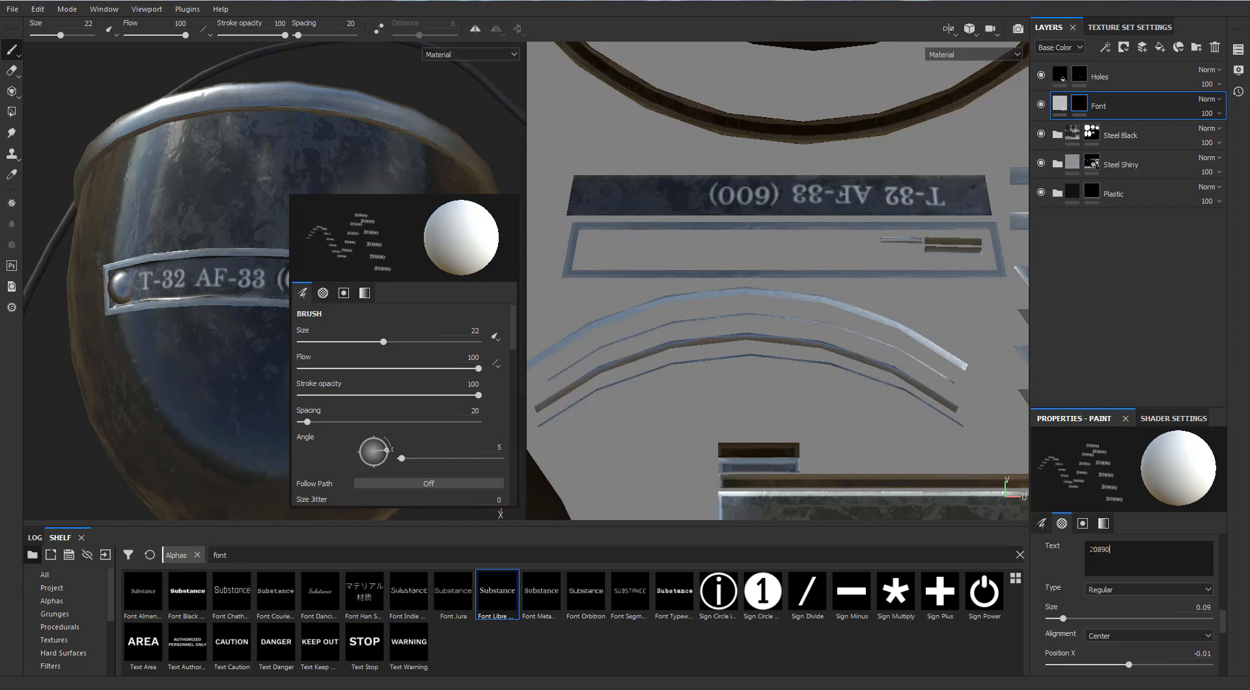
text(20891)
click(213, 241)
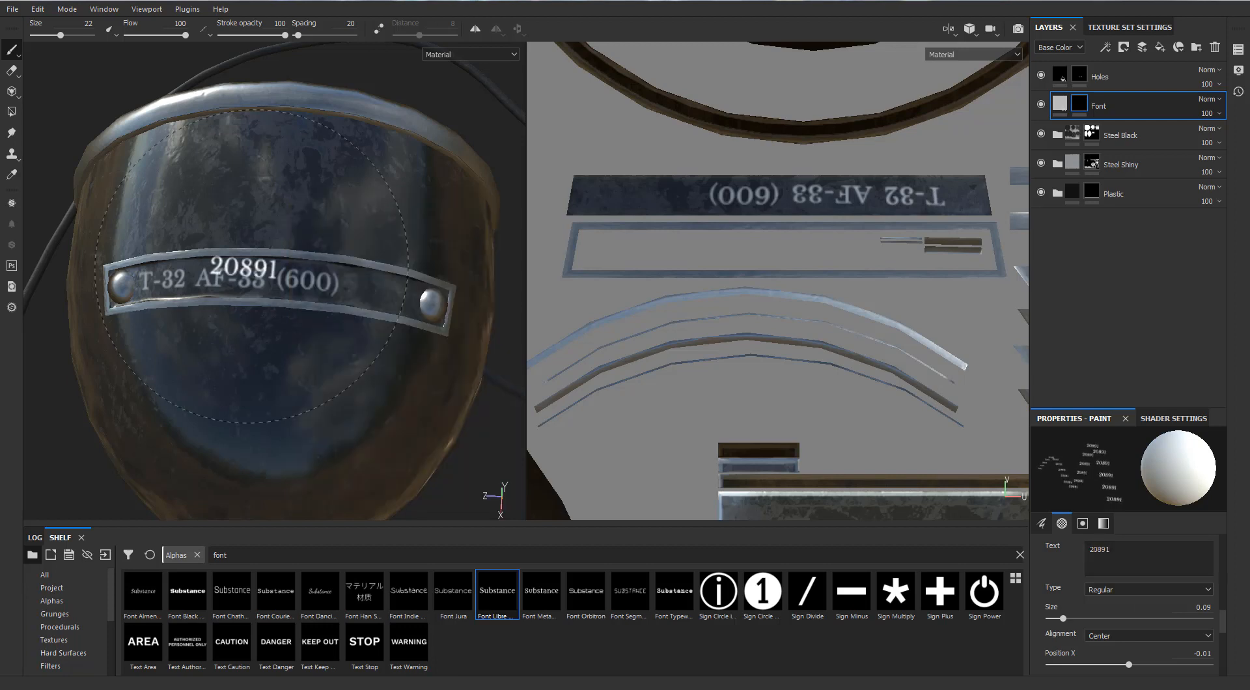
mouse_move(246, 267)
alt+mouse_down()
mouse_move(318, 306)
mouse_move(360, 375)
mouse_move(379, 336)
alt+mouse_up()
click(380, 337)
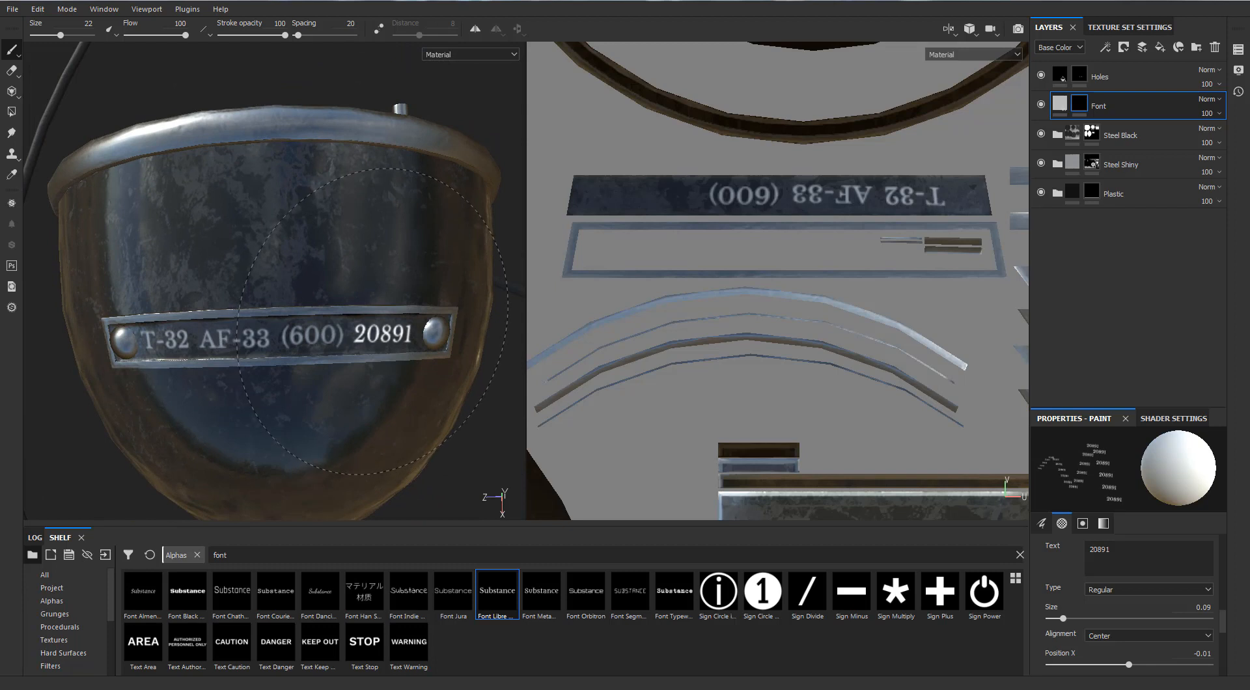
click(374, 321)
Lower the Font layer's fill height to about -0.1667 to engrave the stamped text.
scroll(345, 410, down, 3)
alt+drag(325, 404, 399, 359)
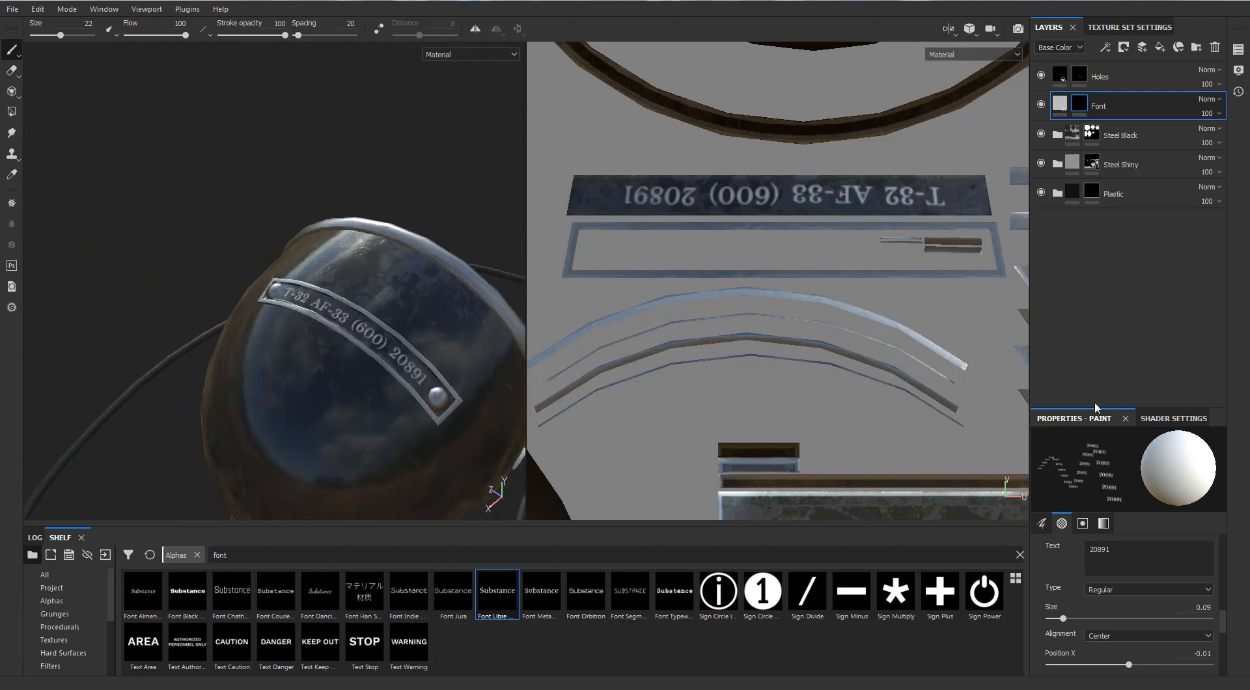
click(1061, 104)
drag(1109, 591, 1104, 590)
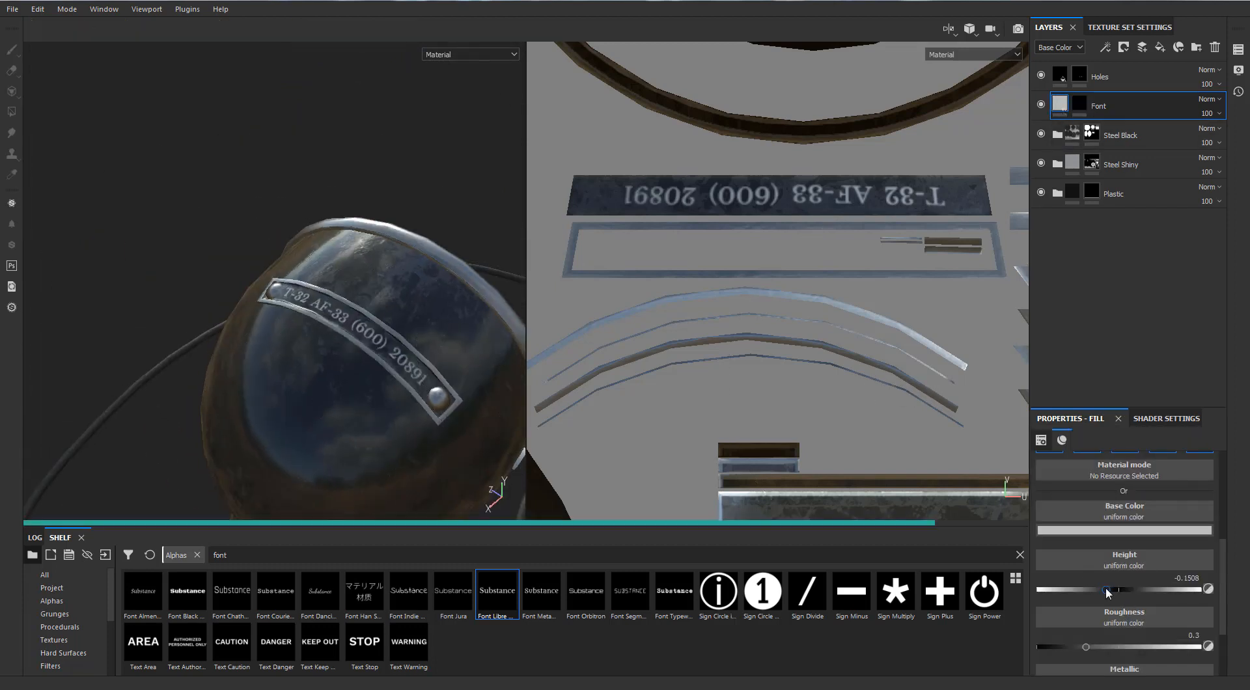
Examine the whole microphone from several sides and open the Font layer's fill properties.
alt+drag(501, 328, 315, 222)
scroll(299, 196, down, 1)
scroll(315, 222, down, 2)
mouse_move(291, 272)
alt+middle_down()
mouse_move(346, 261)
mouse_move(340, 291)
alt+middle_up()
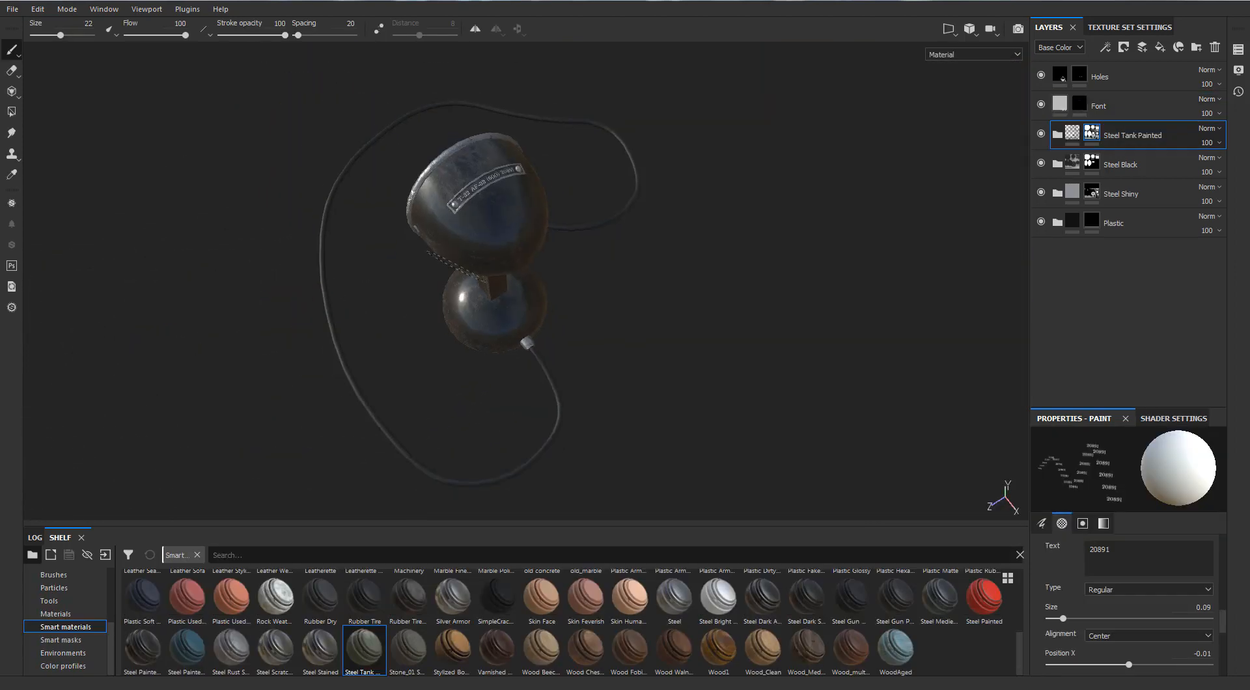
mouse_move(508, 196)
alt+mouse_down()
mouse_move(540, 157)
mouse_move(731, 197)
mouse_move(435, 320)
mouse_move(357, 286)
mouse_move(412, 271)
mouse_move(895, 268)
mouse_move(468, 293)
mouse_move(432, 224)
mouse_move(417, 279)
mouse_move(573, 218)
mouse_move(637, 280)
alt+mouse_up()
click(1060, 105)
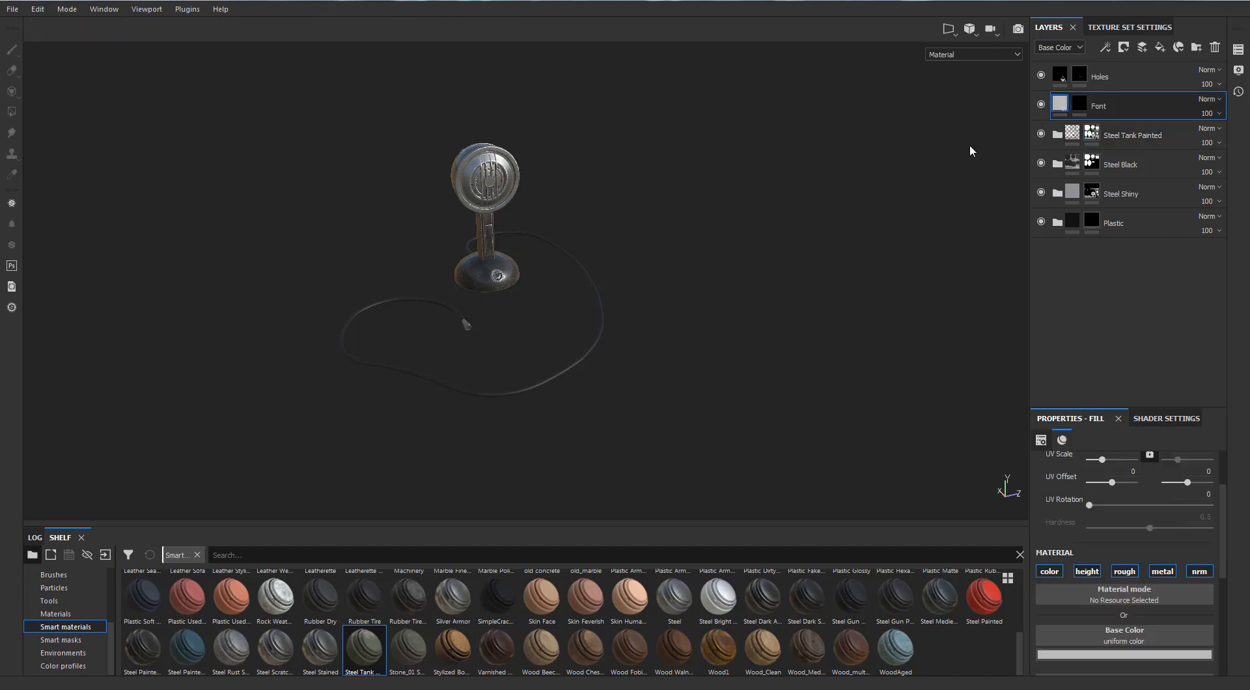